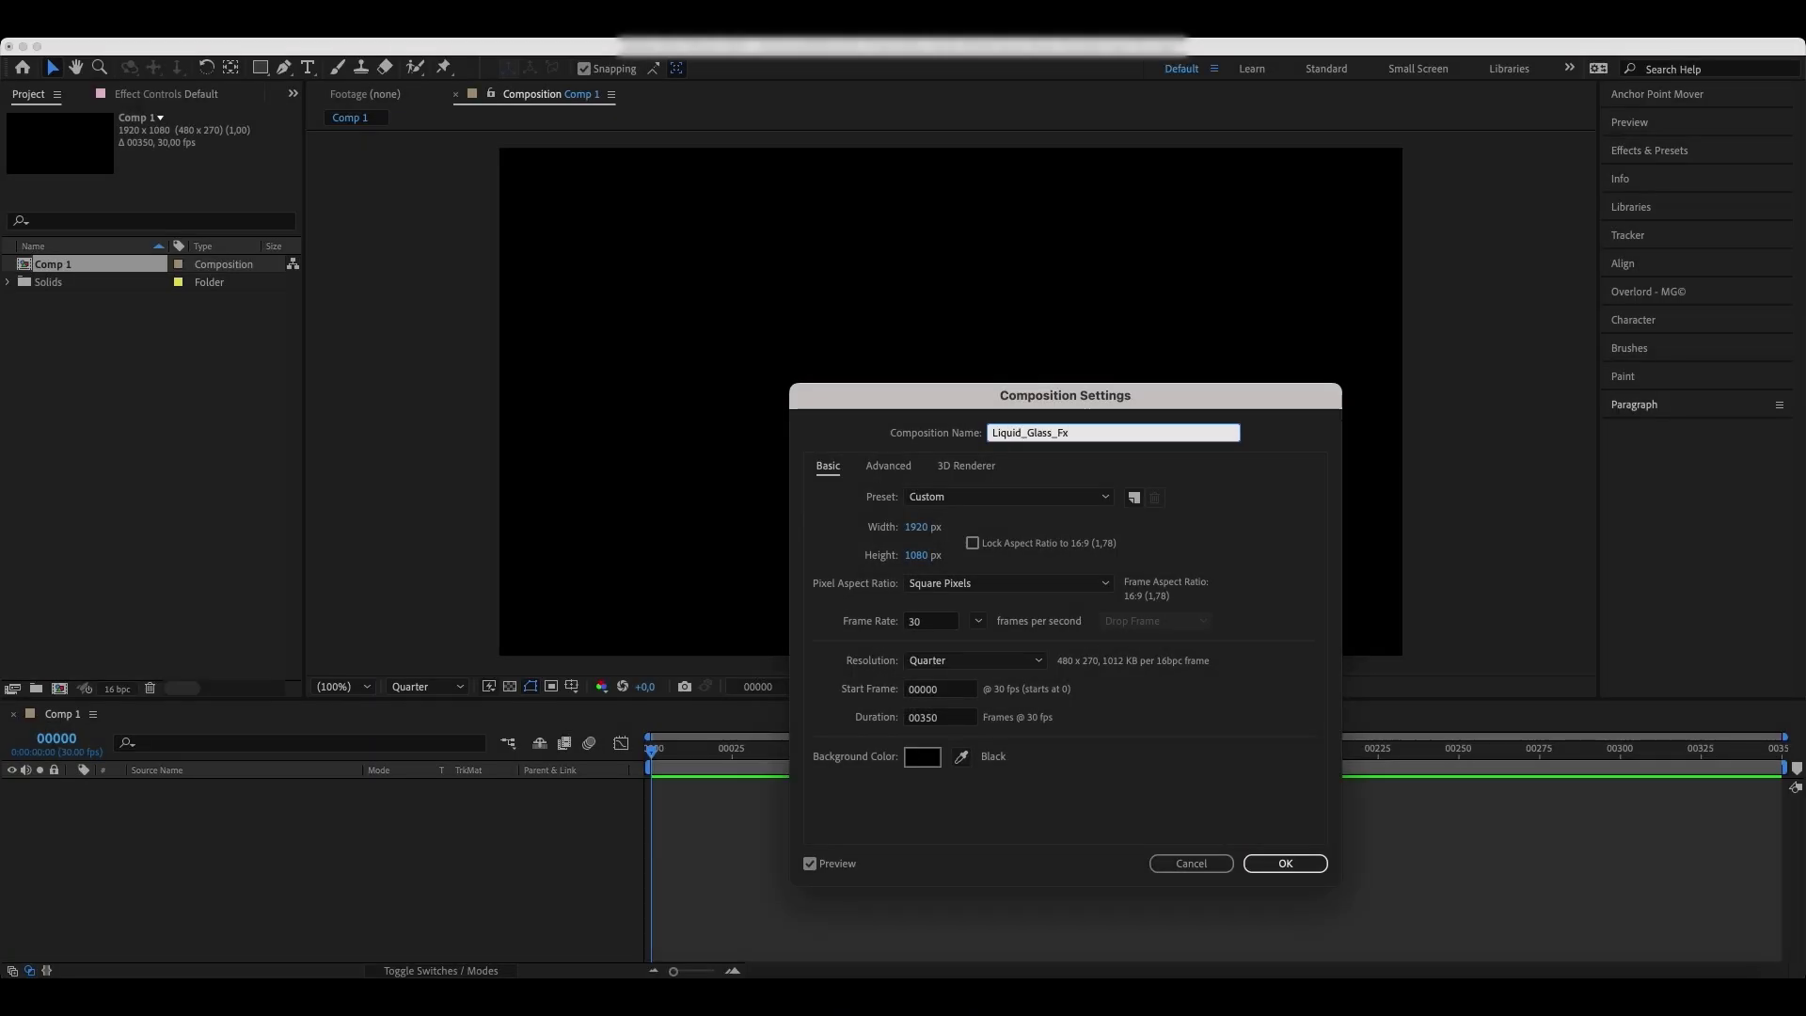
- Confirm the composition name Liquid_Glass_Fx and add a new shape layer
key(Return)
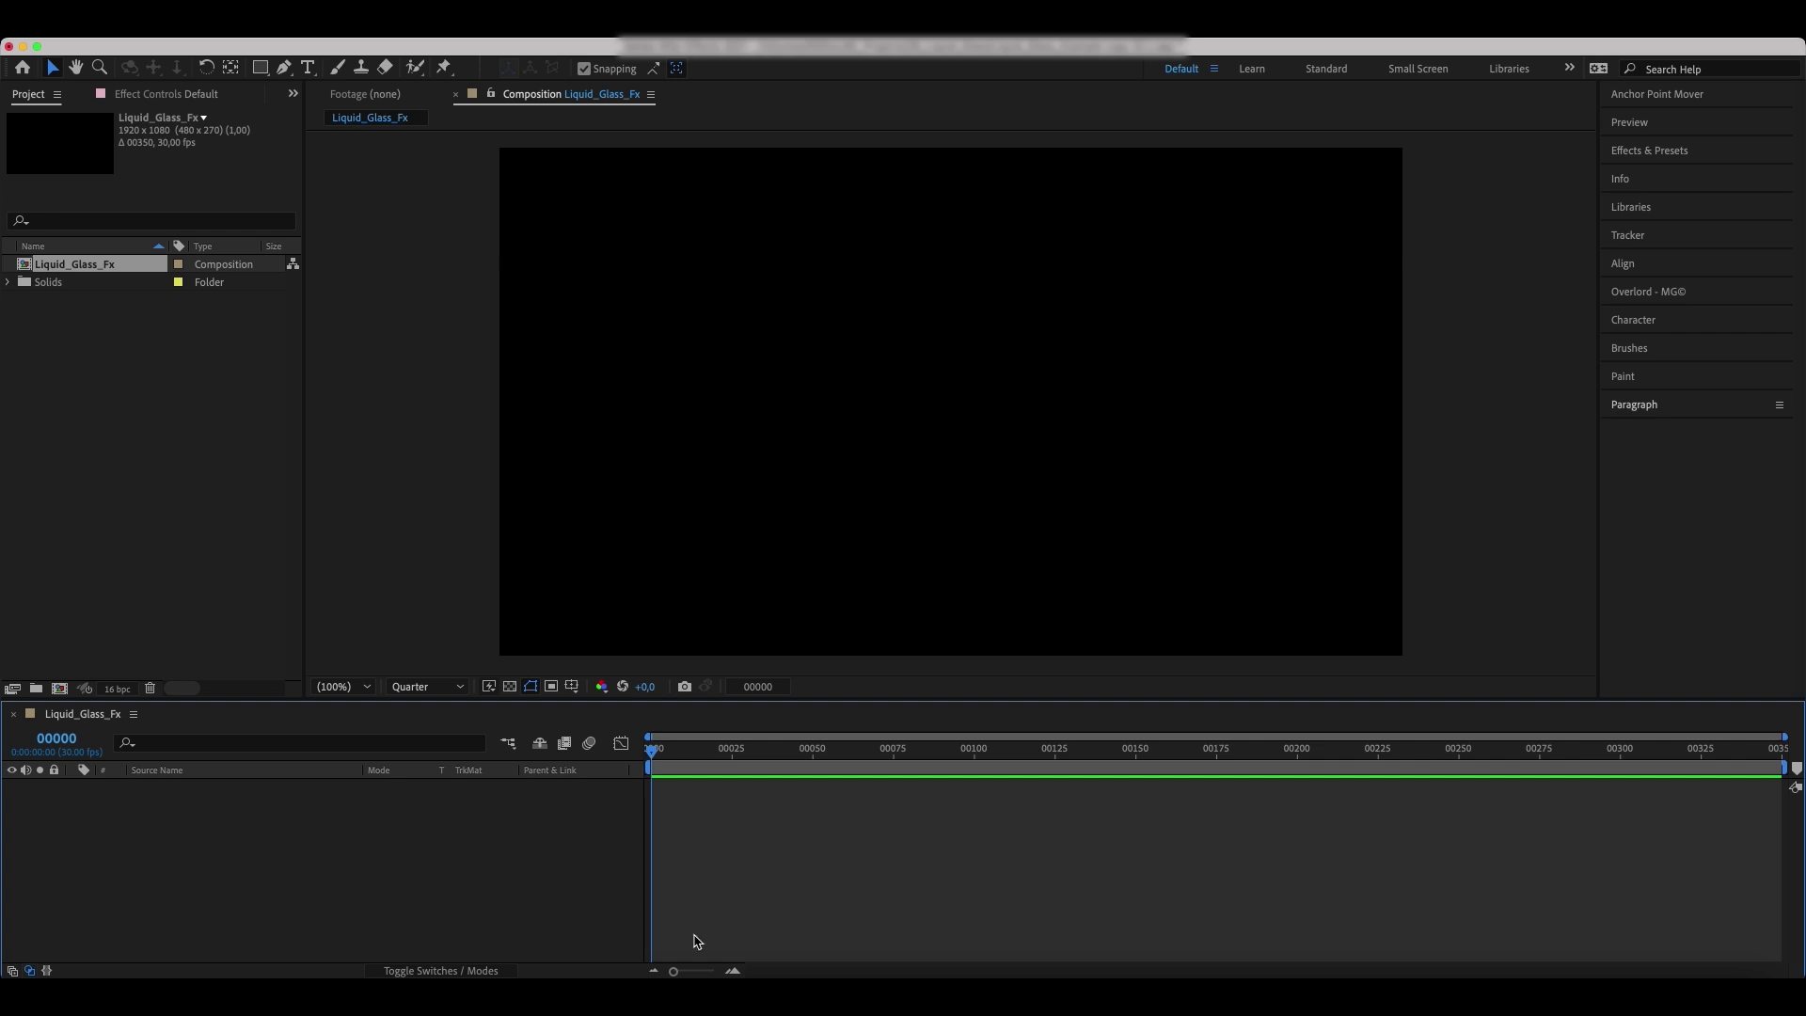
right_click(141, 890)
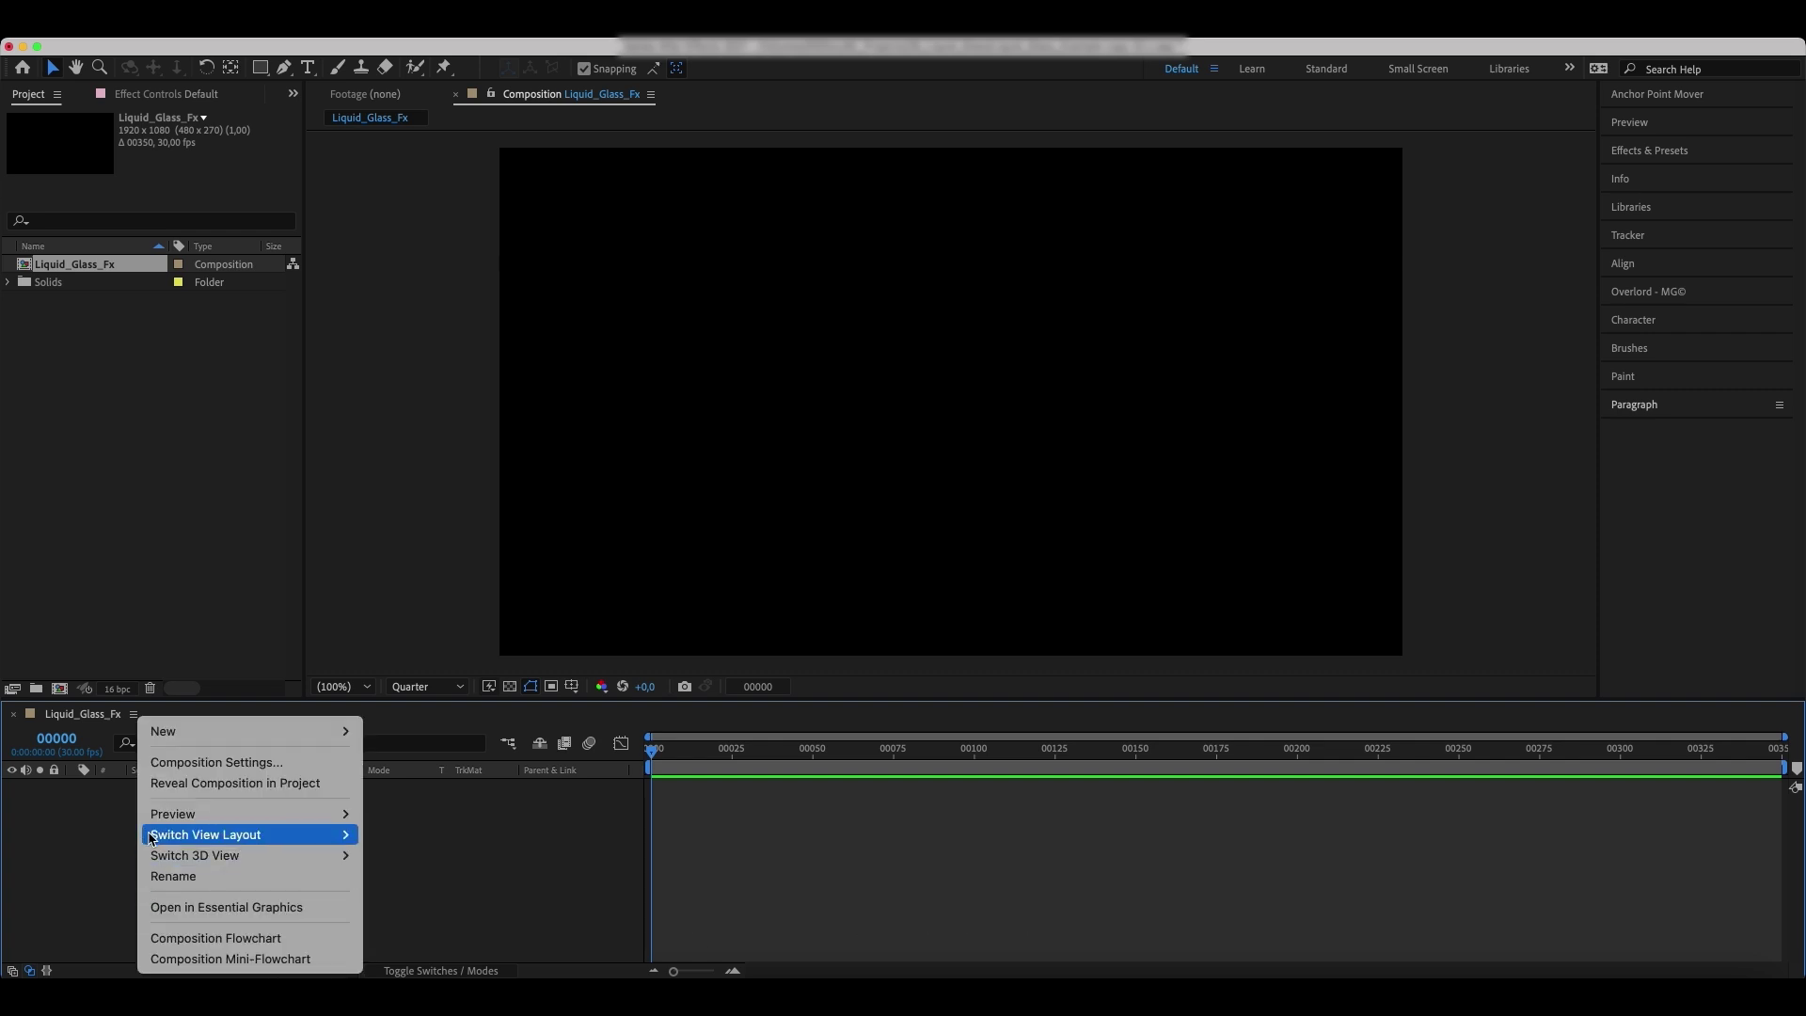
mouse_move(200, 731)
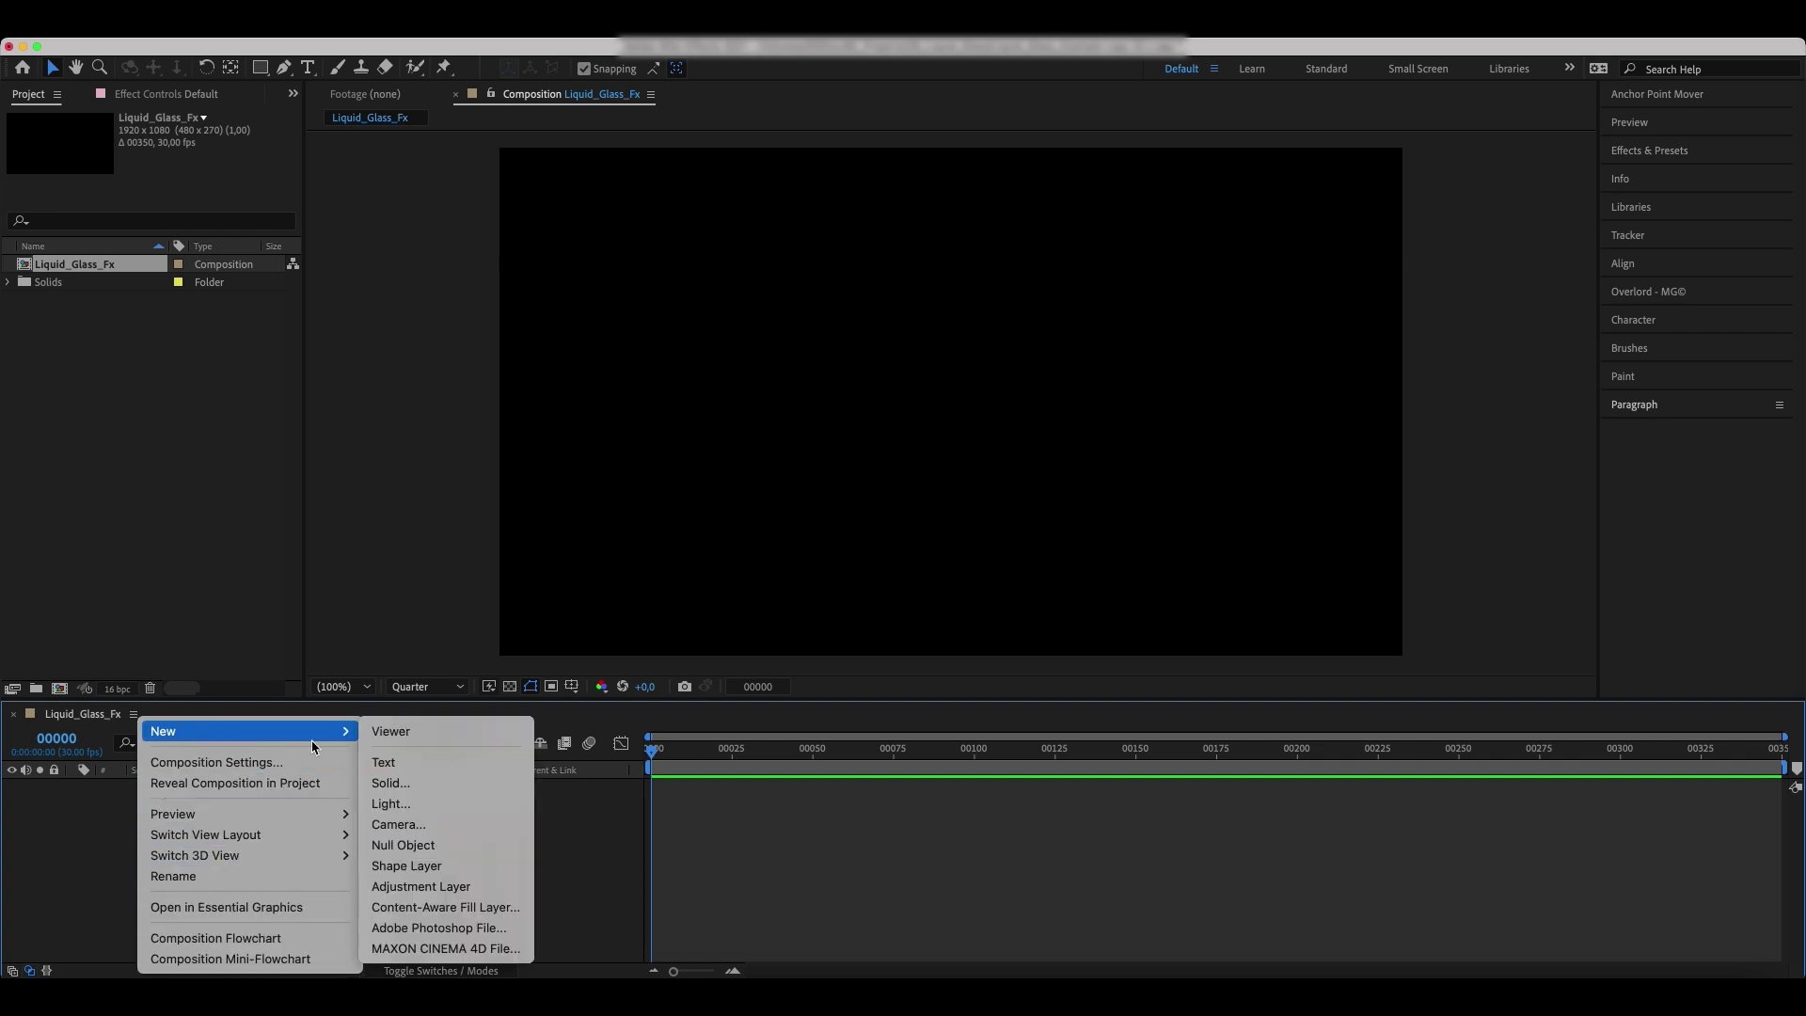
click(446, 865)
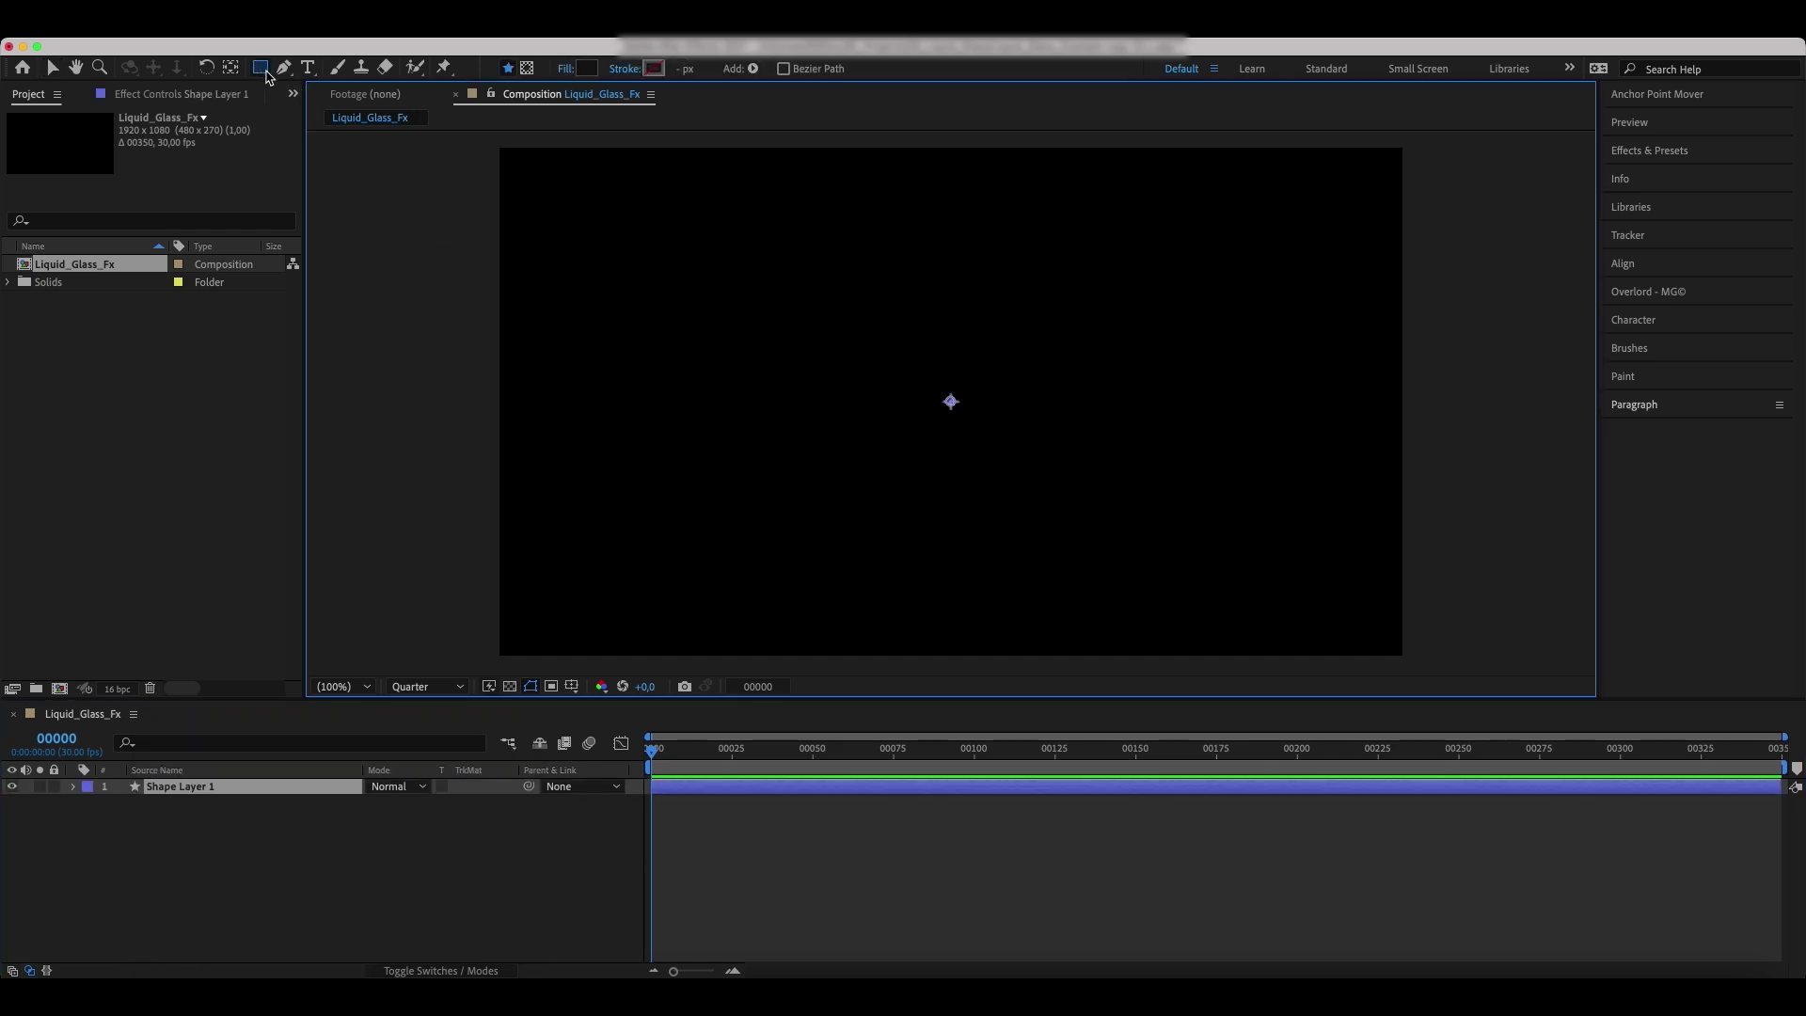
- Set the shape fill to pure white and draw a wide rectangle, Rectangle 1
click(586, 67)
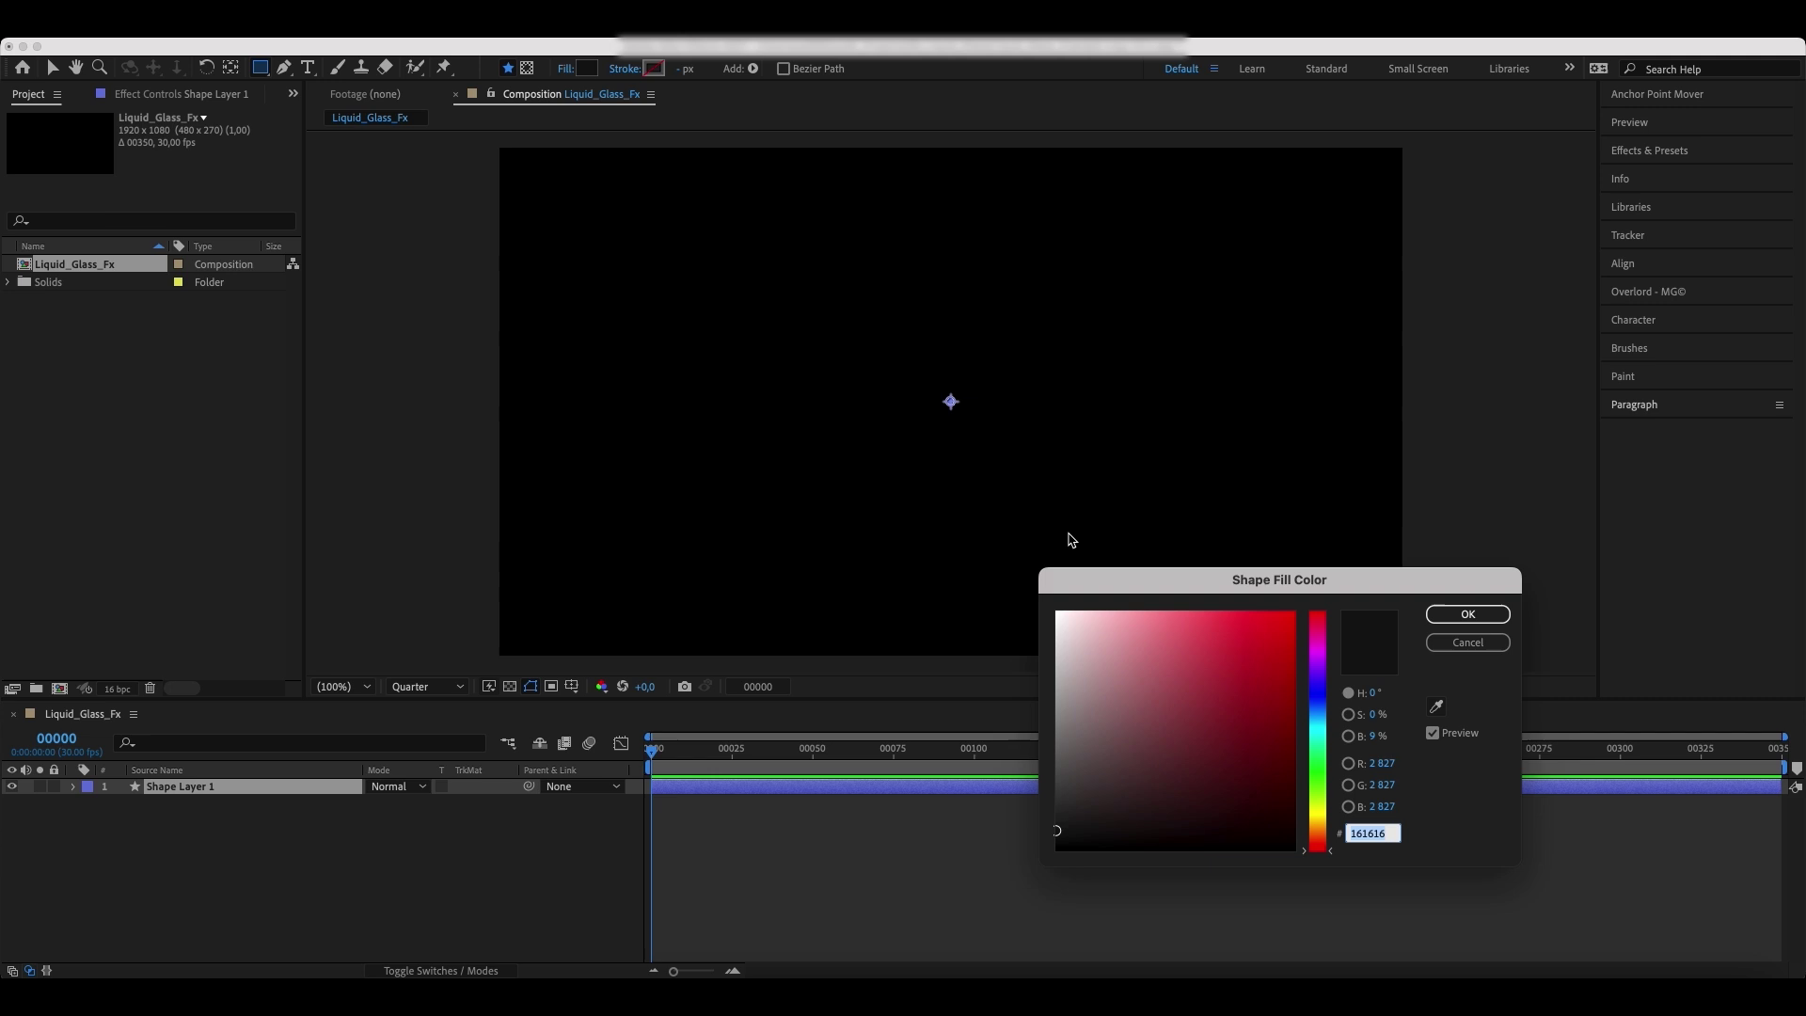
drag(1110, 624, 1008, 575)
click(1468, 613)
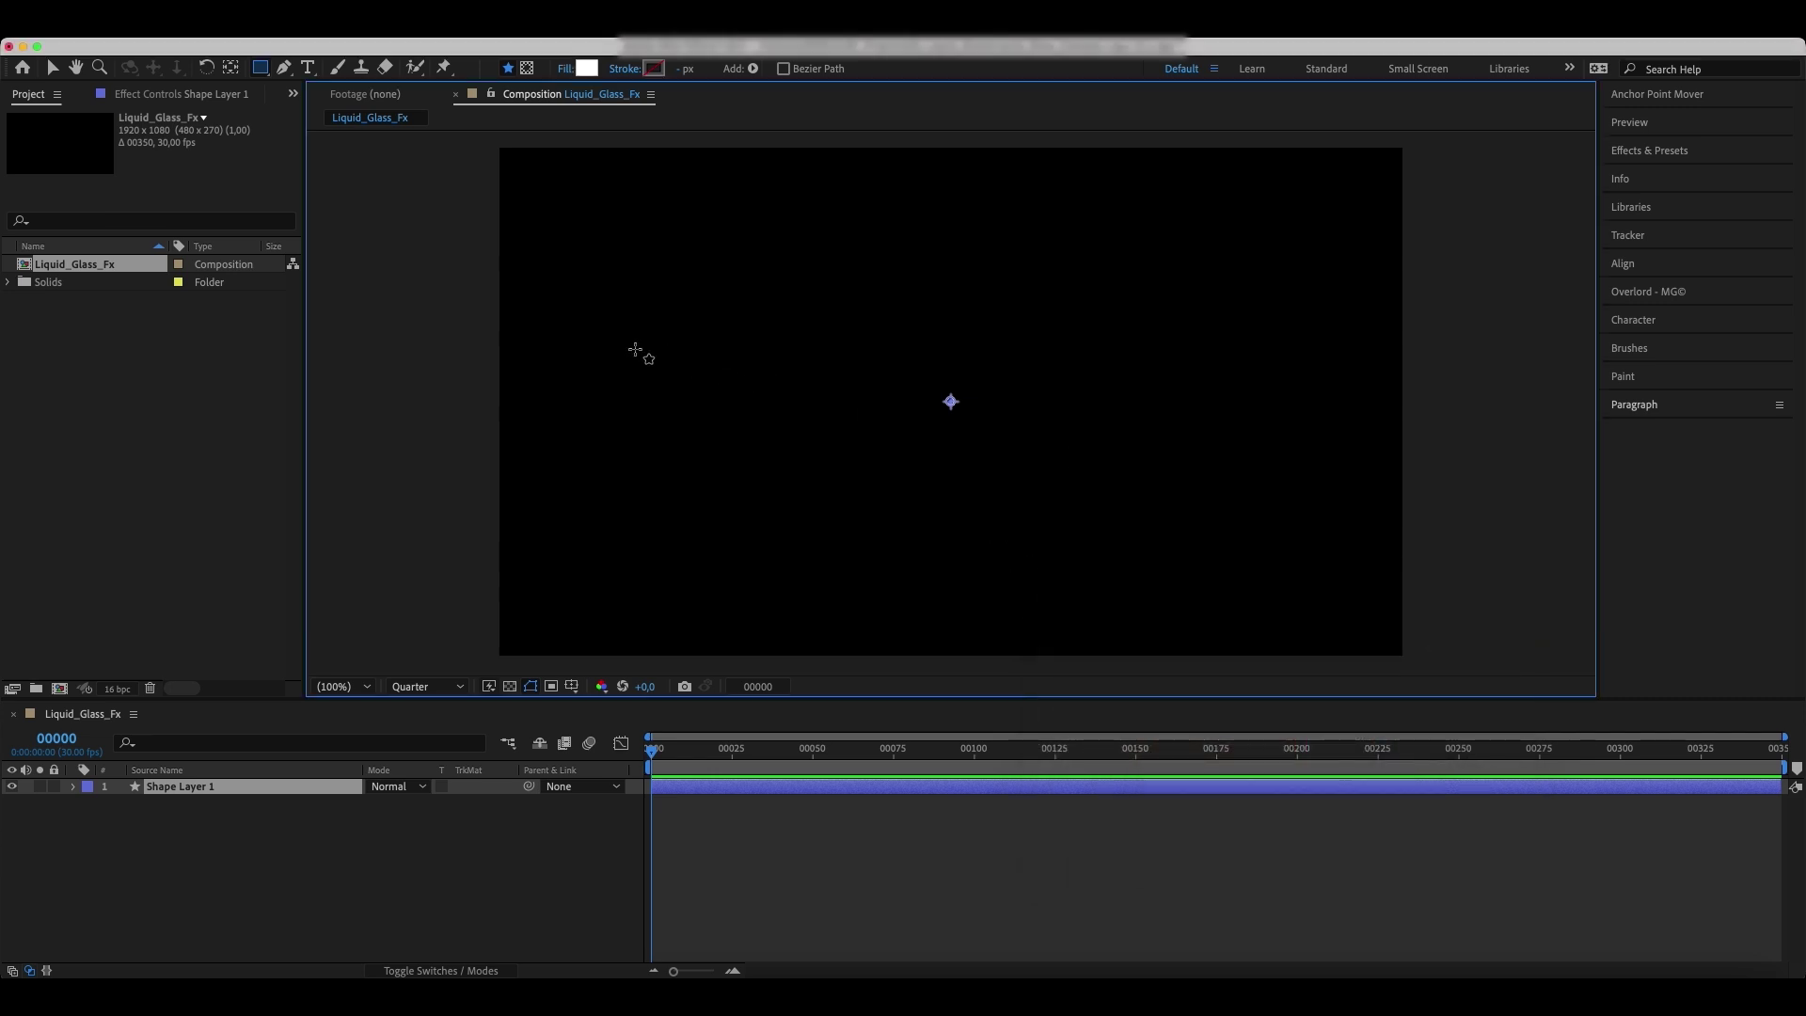
mouse_move(634, 347)
mouse_down()
mouse_move(1044, 403)
mouse_move(1110, 463)
mouse_up()
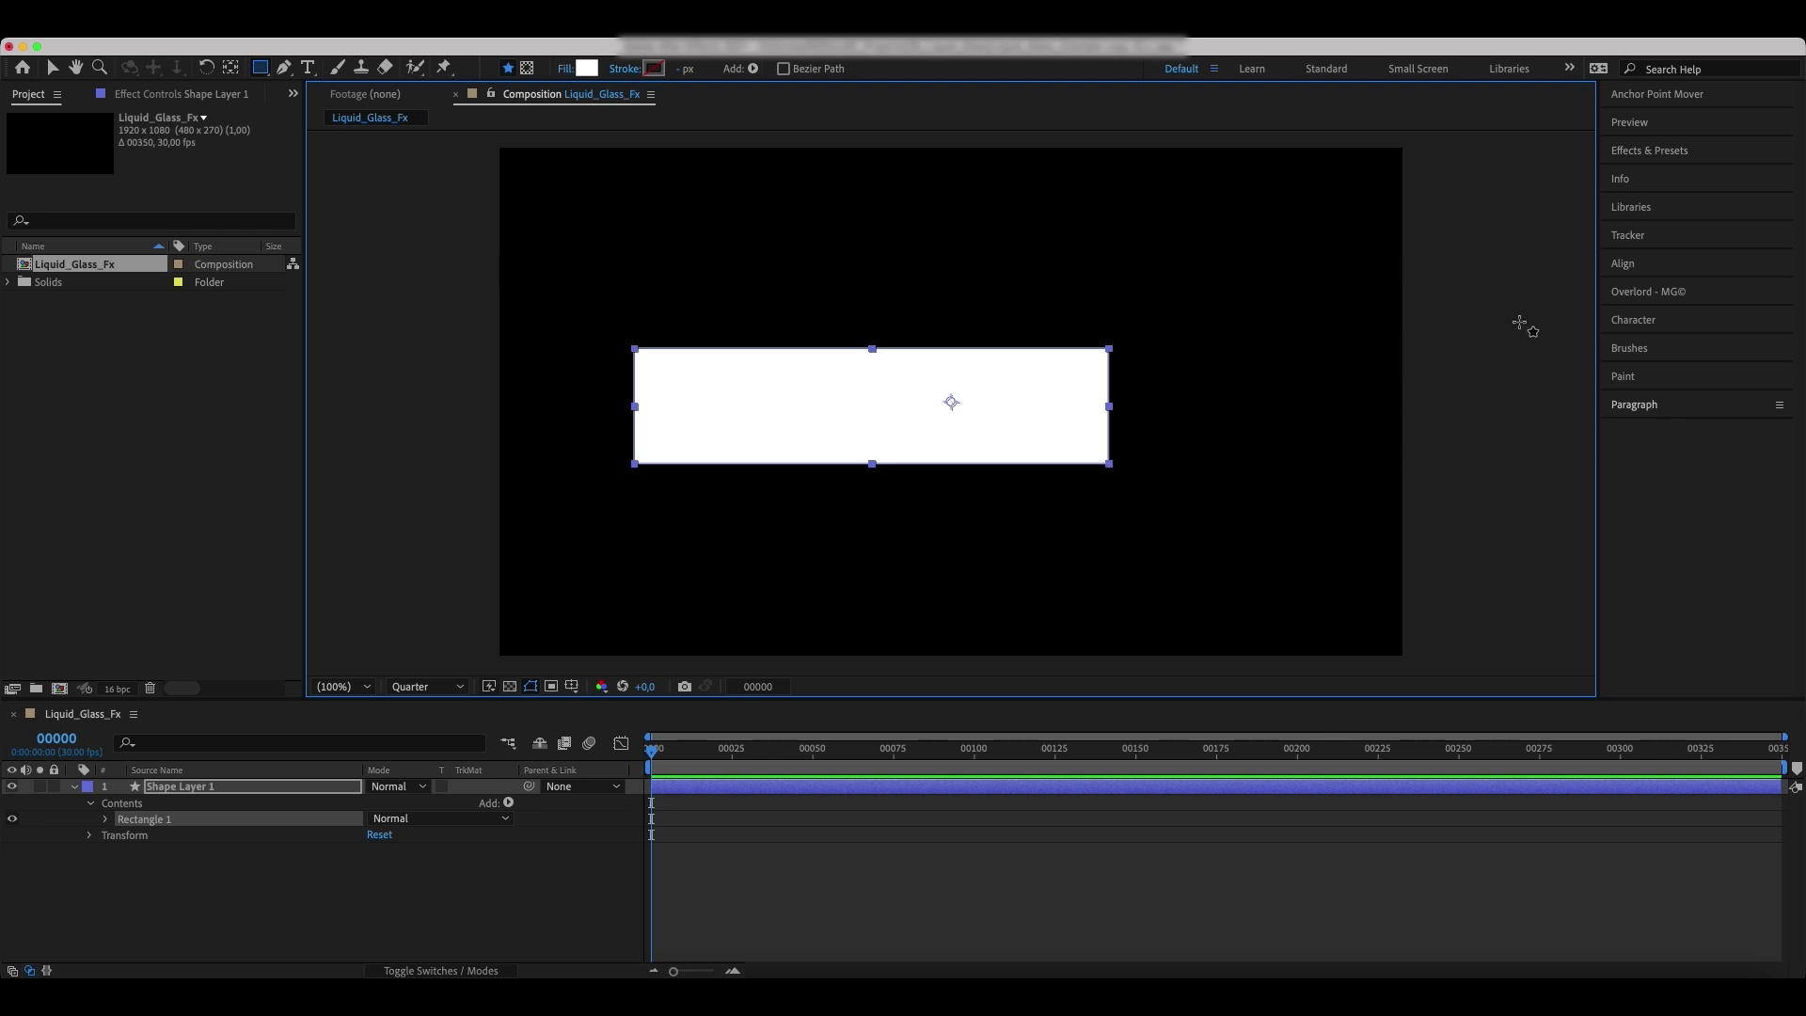
- Centre the rectangle horizontally and vertically in the comp, with its anchor point centred
click(1637, 267)
click(1649, 310)
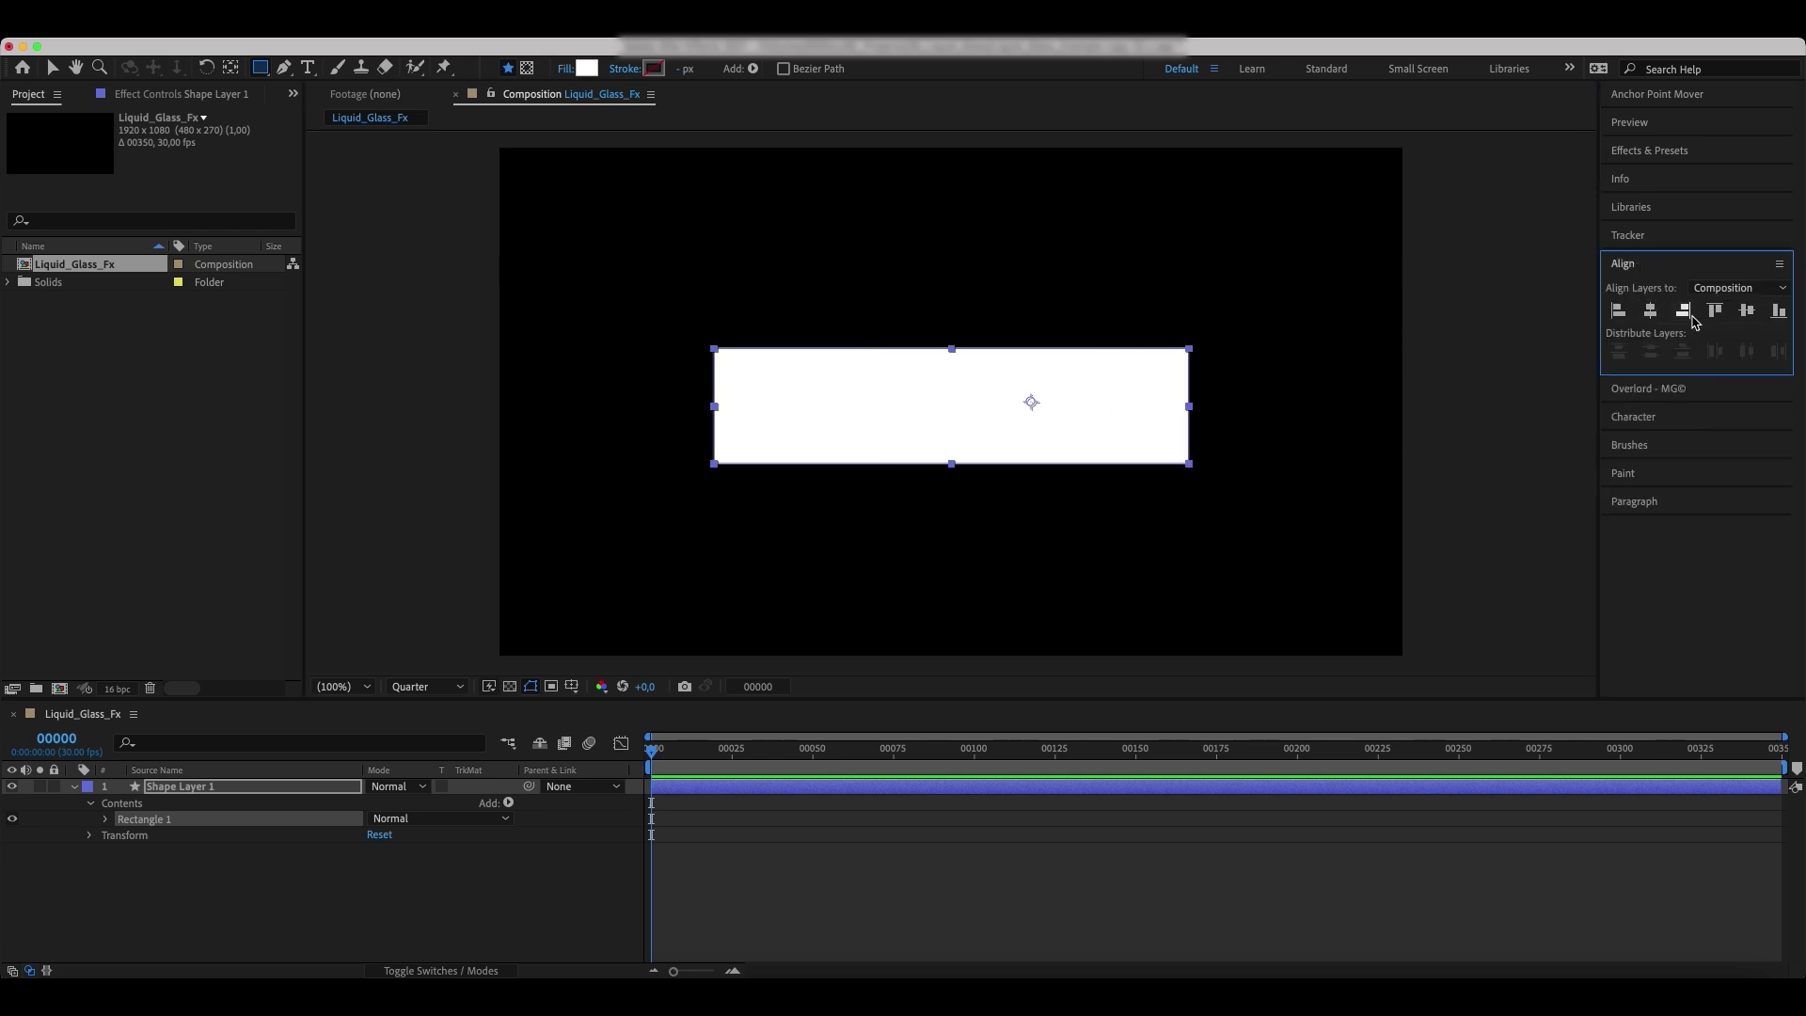
click(1747, 311)
click(1714, 96)
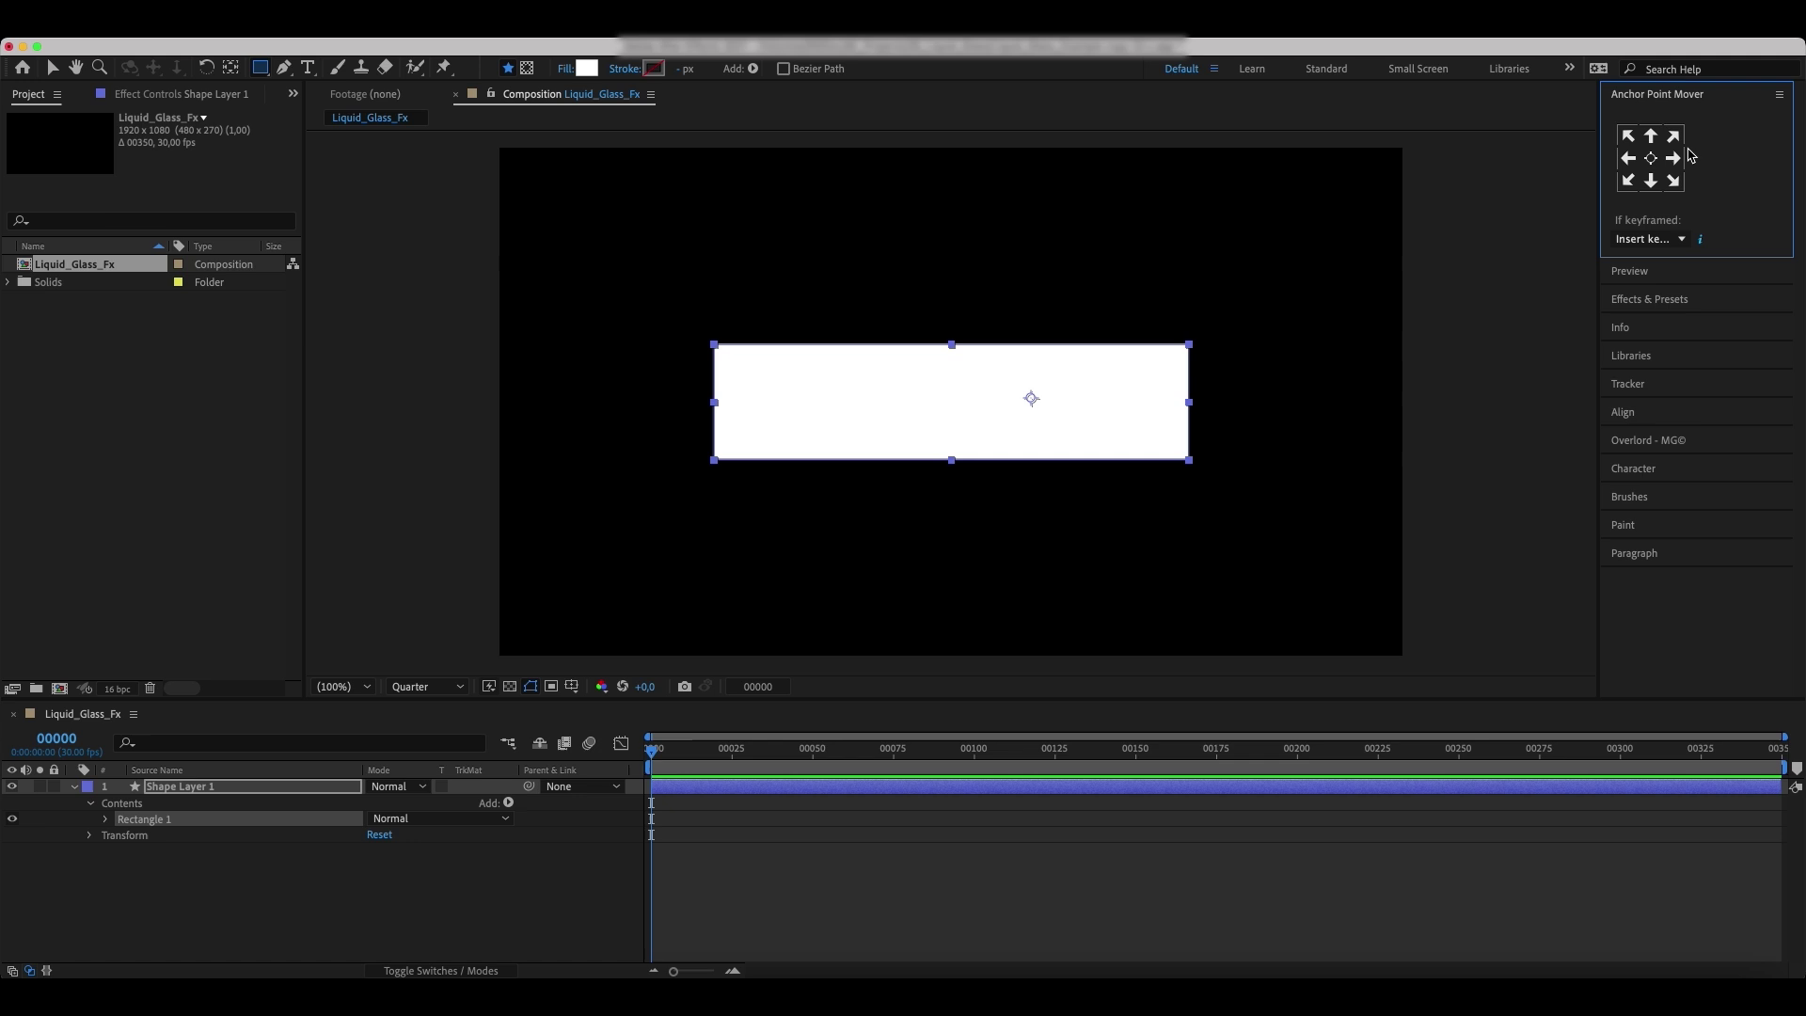
click(1655, 162)
click(1671, 91)
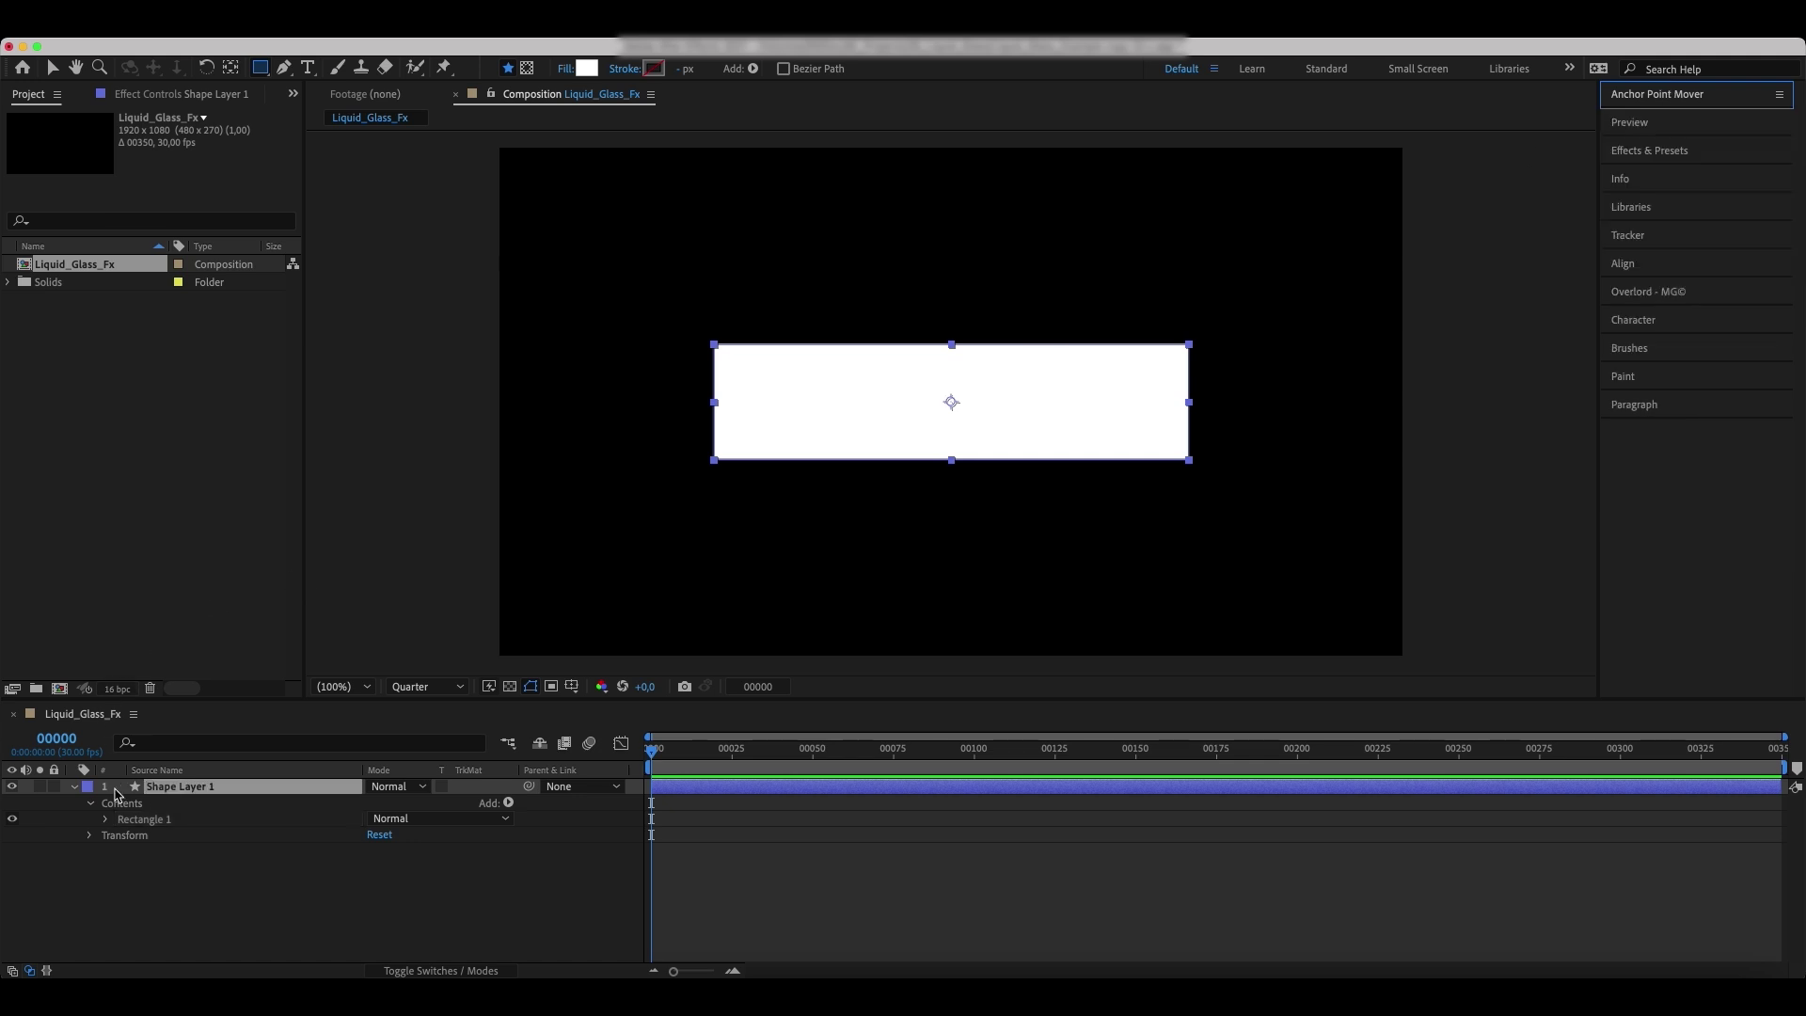
- Set Rectangle 1's Roundness to 201 for a pill shape, then nudge it left
click(105, 823)
click(106, 822)
click(122, 835)
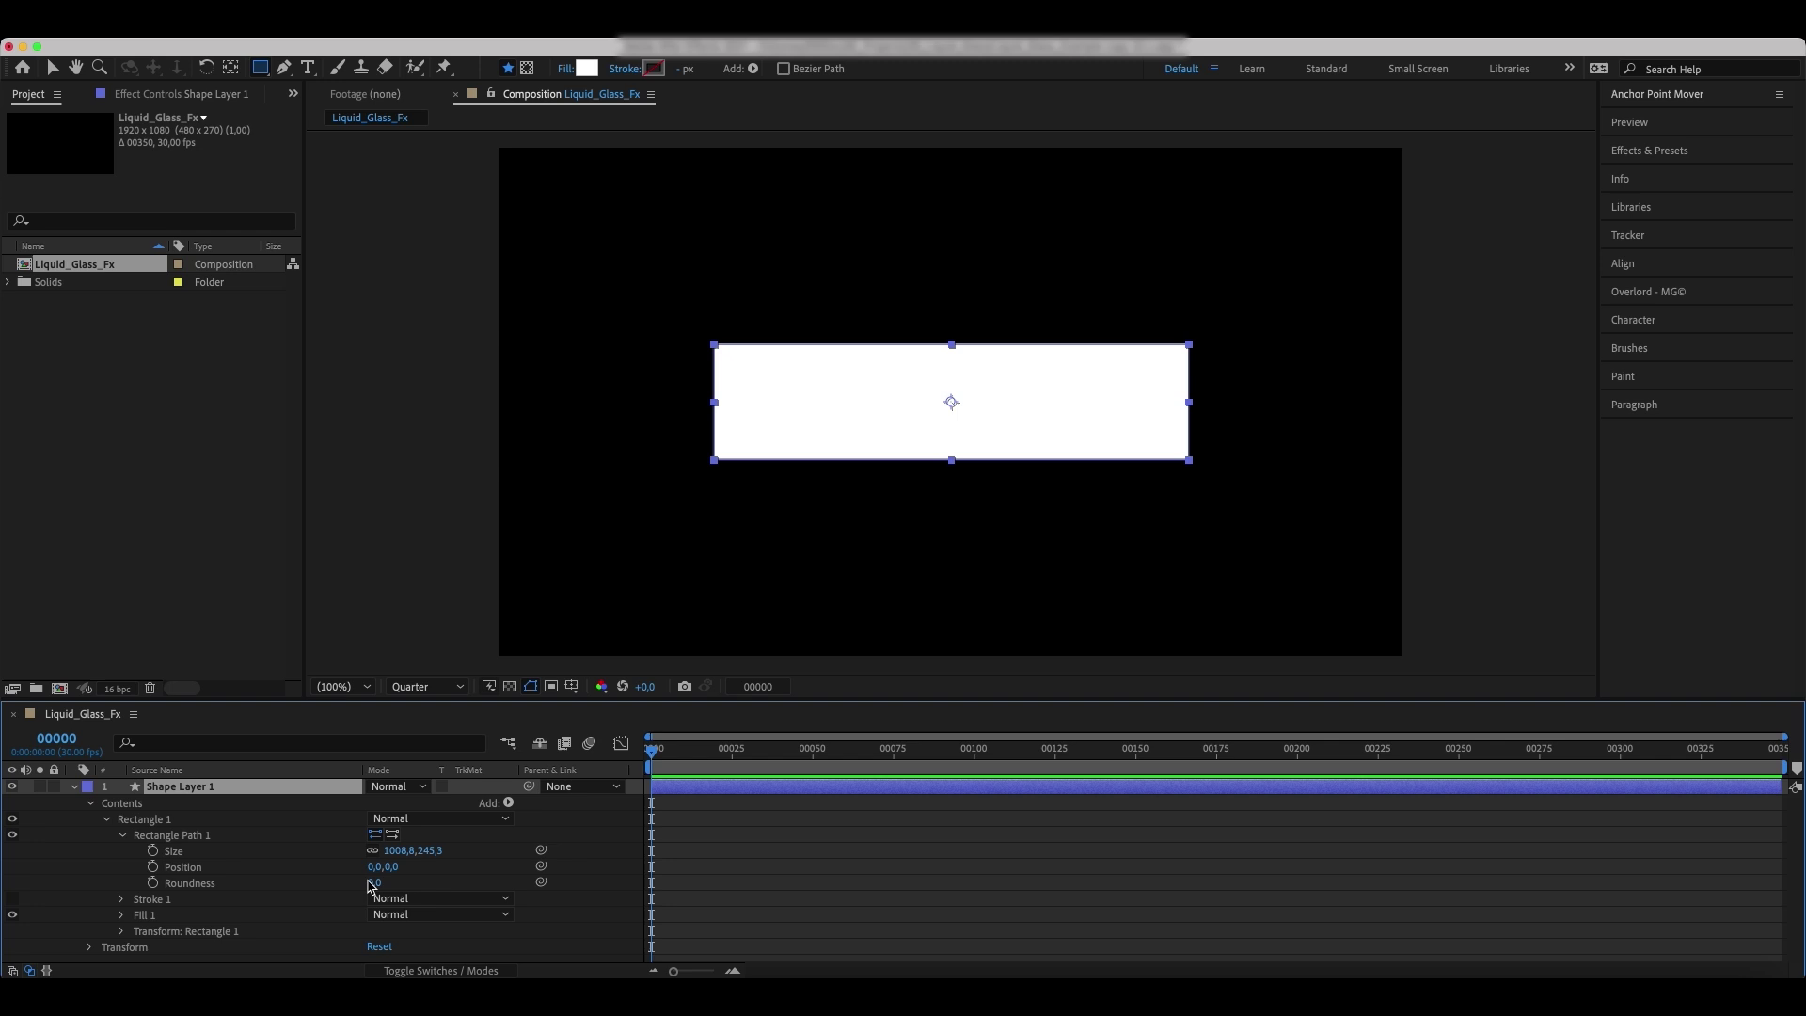
drag(371, 886, 544, 879)
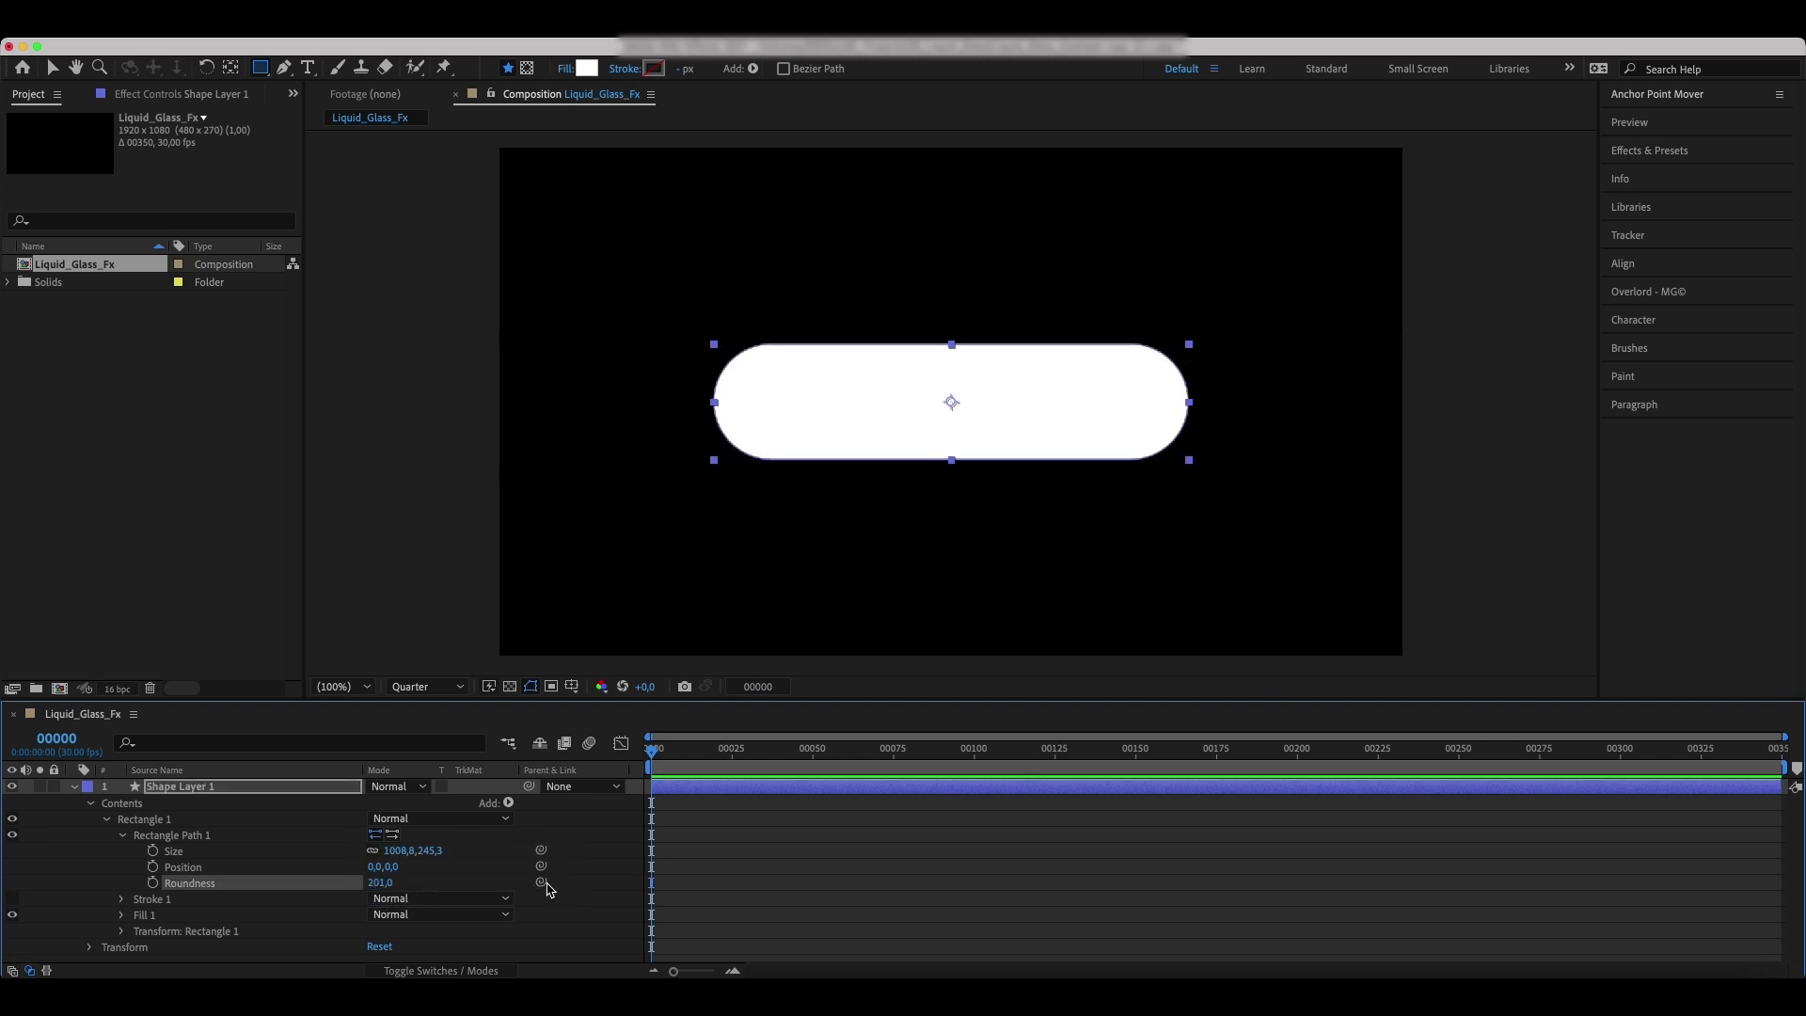
click(252, 791)
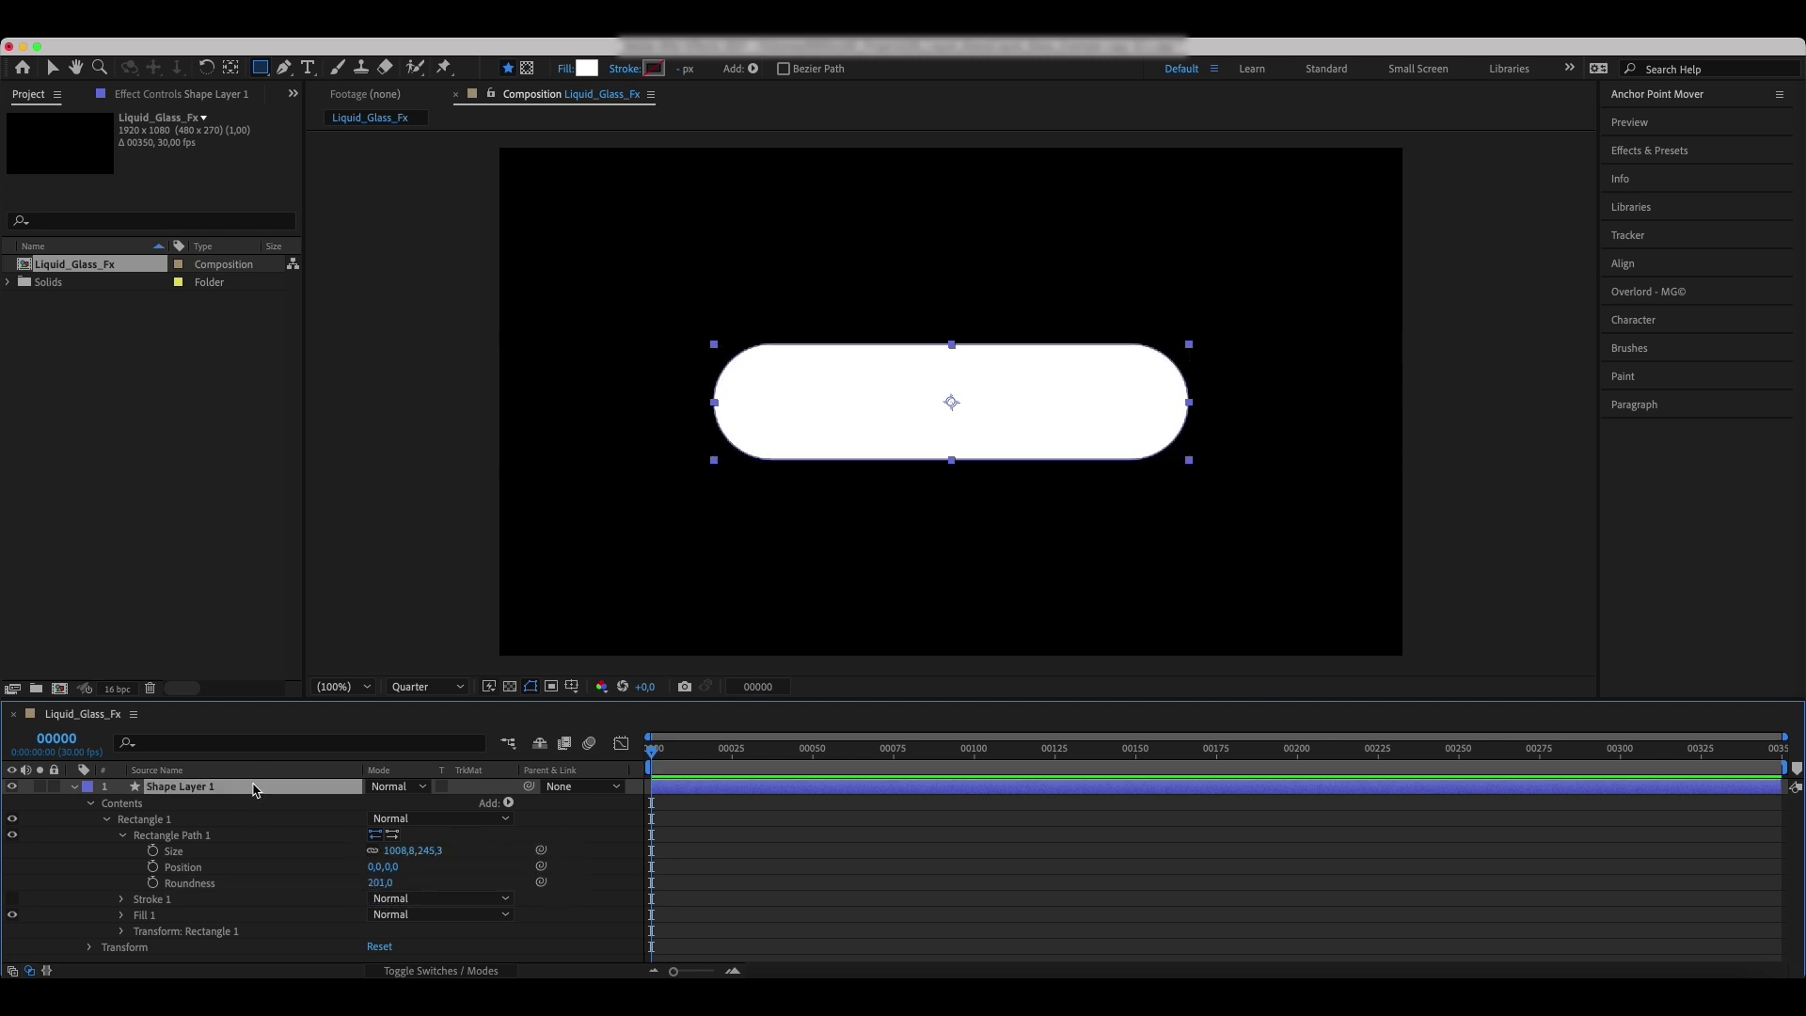
key(shift+Left)
key(shift+Left)
key(shift+Left)
key(shift+Left)
key(shift+Left)
key(shift+Left)
key(shift+Left)
key(shift+Left)
key(shift+Left)
key(shift+Left)
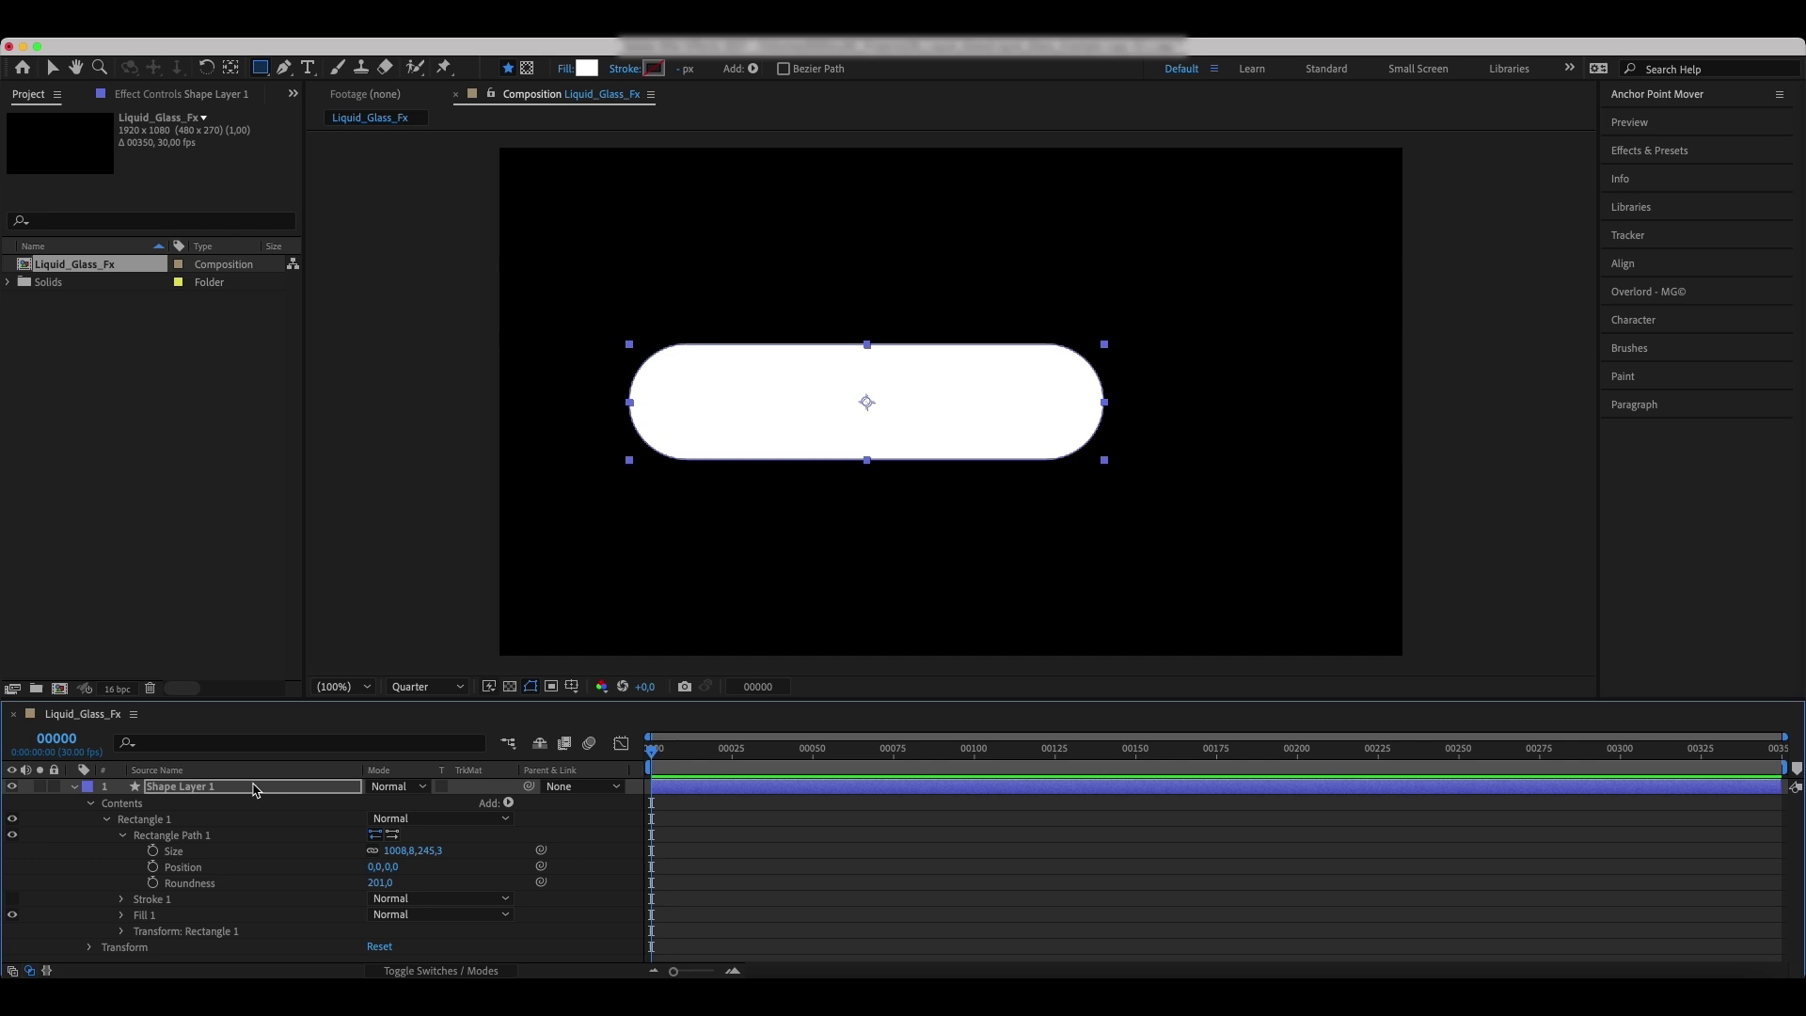
- Nudge the pill slightly right and rename its layer Shape_1
key(shift+Right)
click(254, 789)
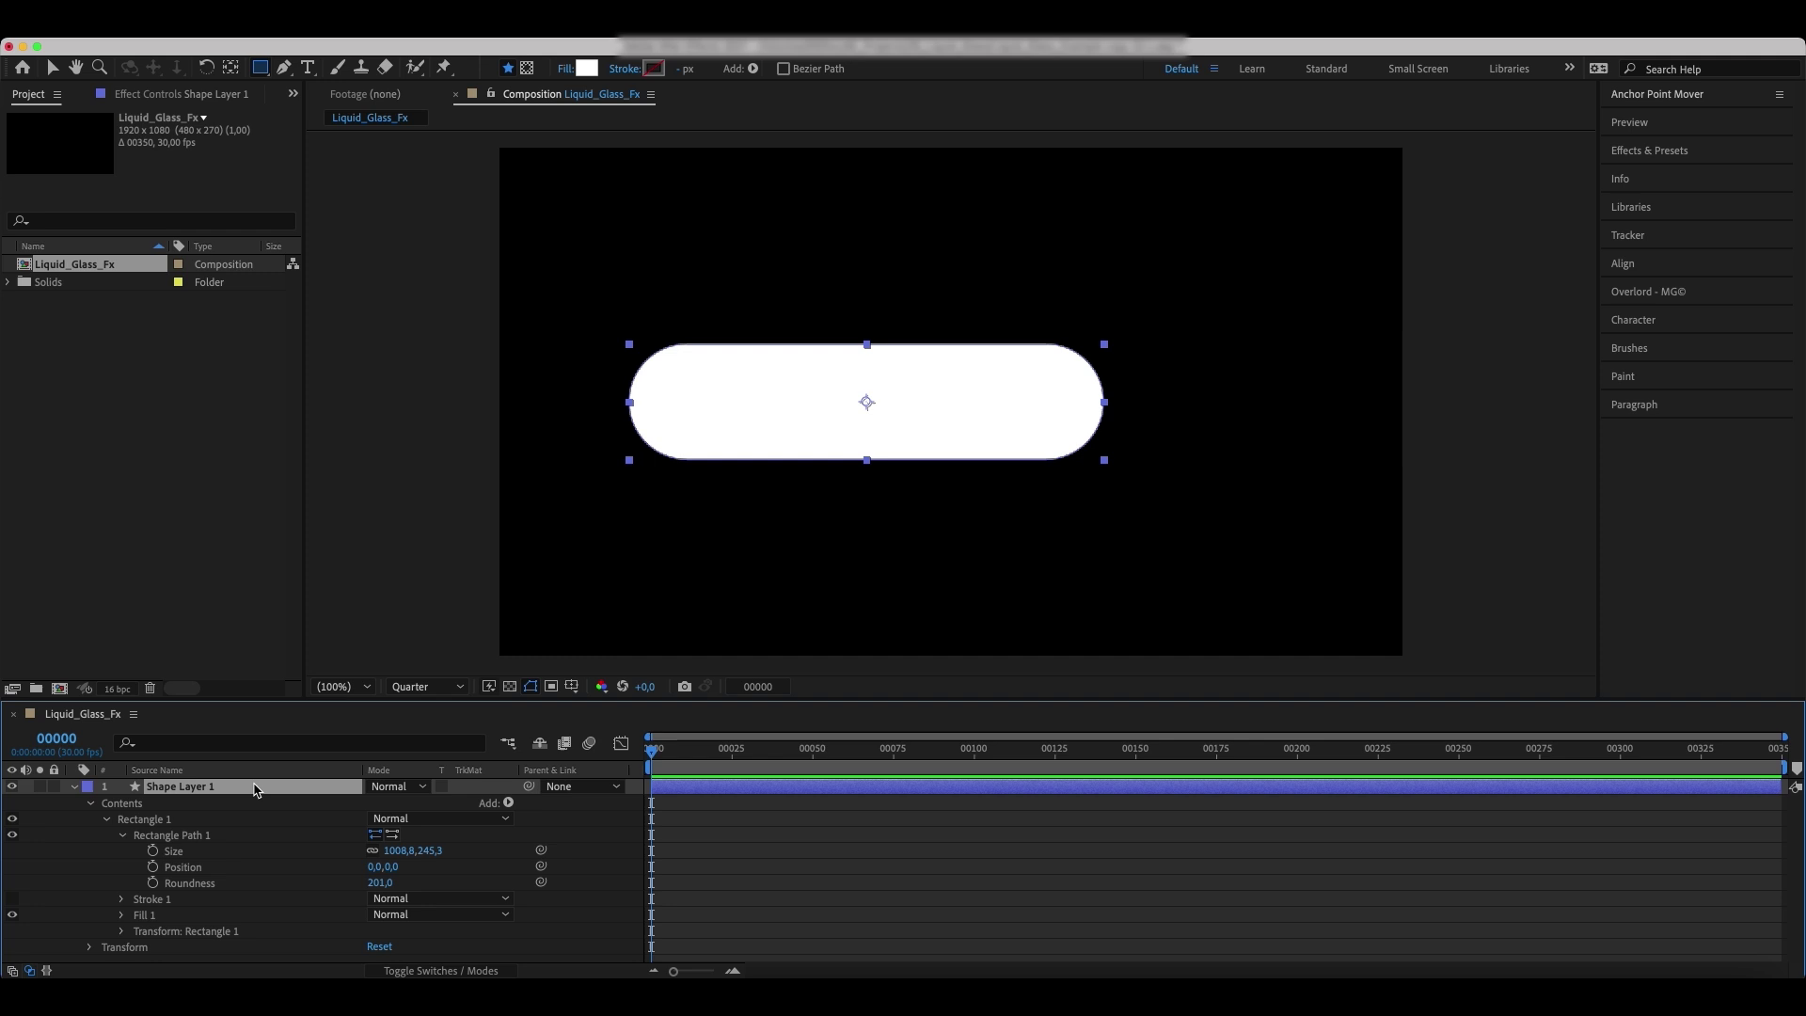
key(Return)
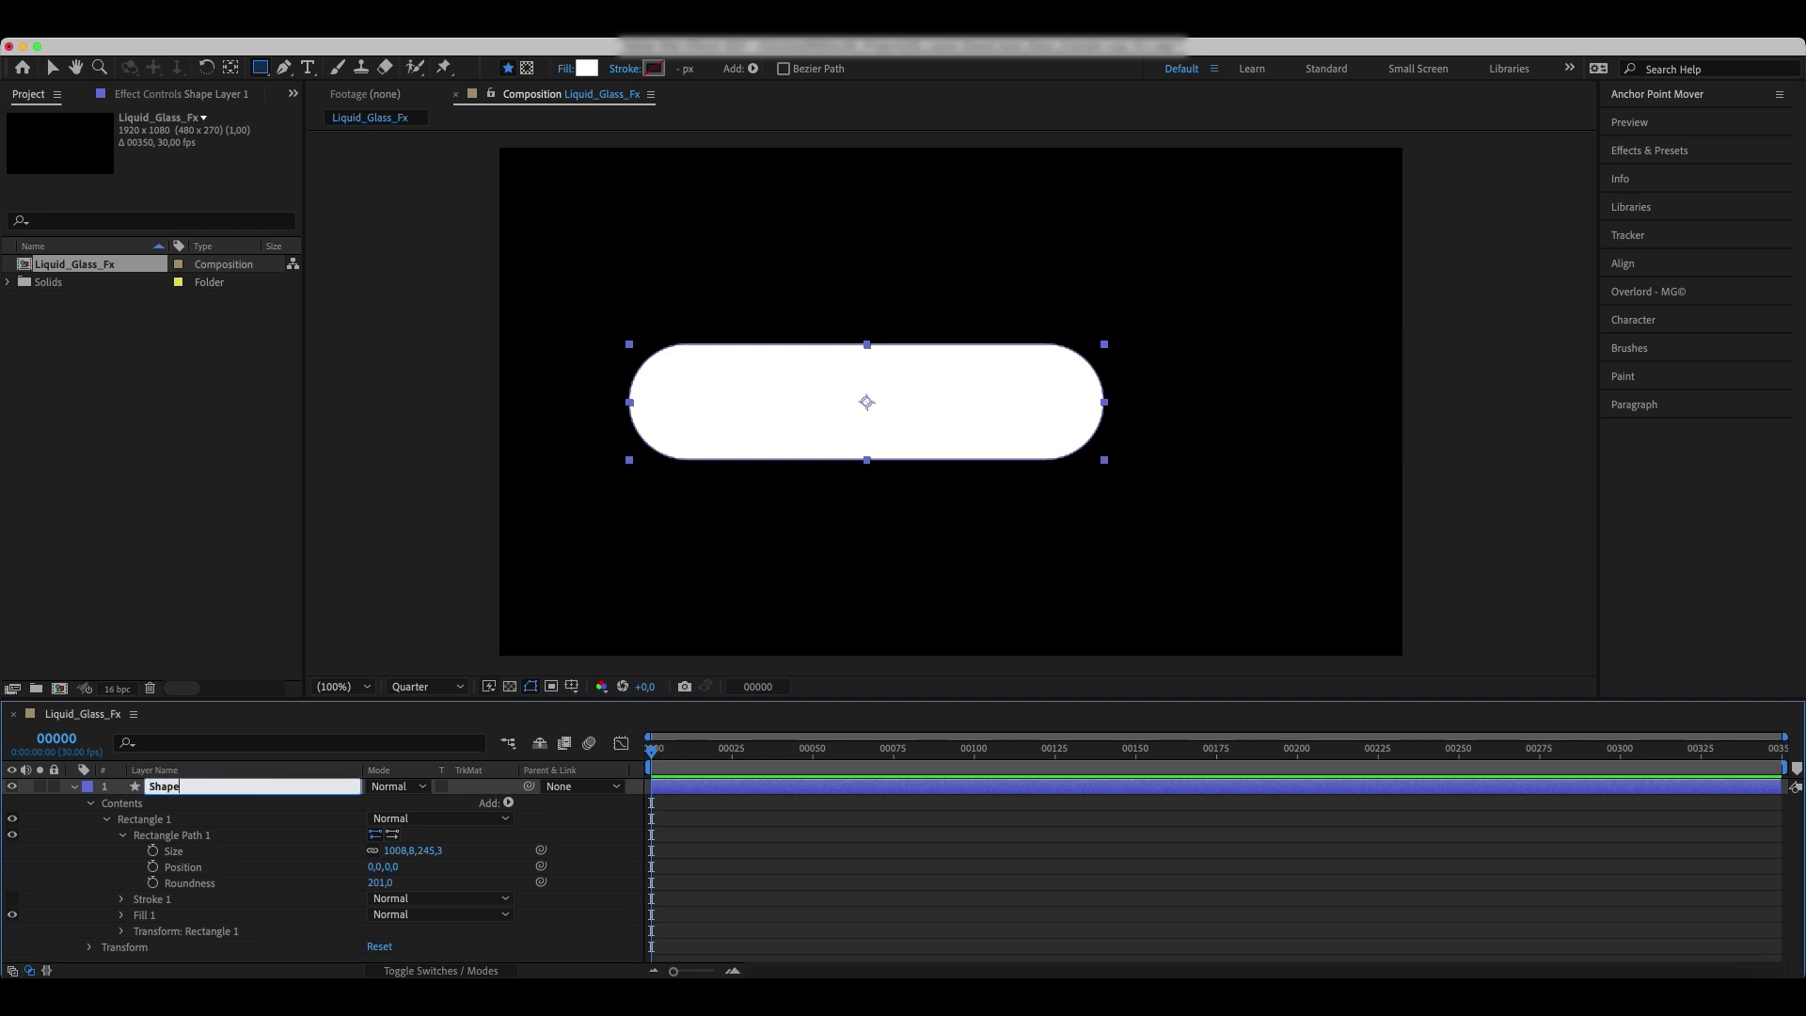
key(Return)
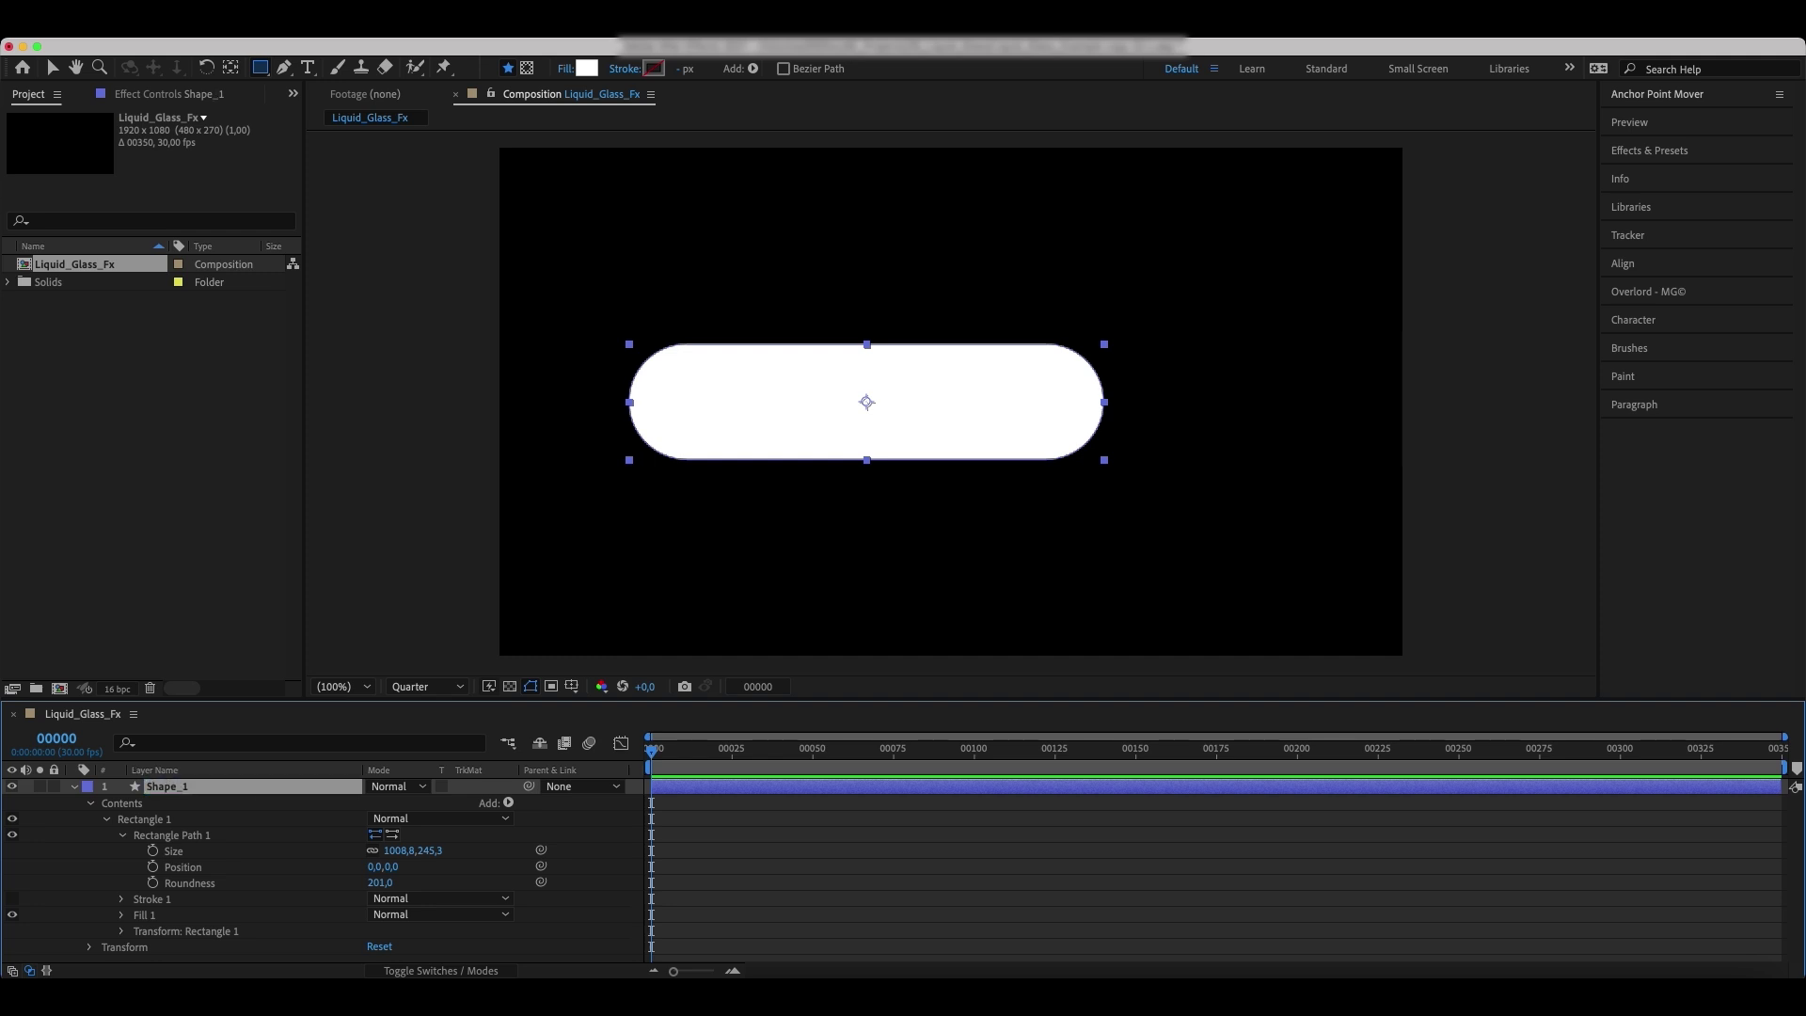
key(u)
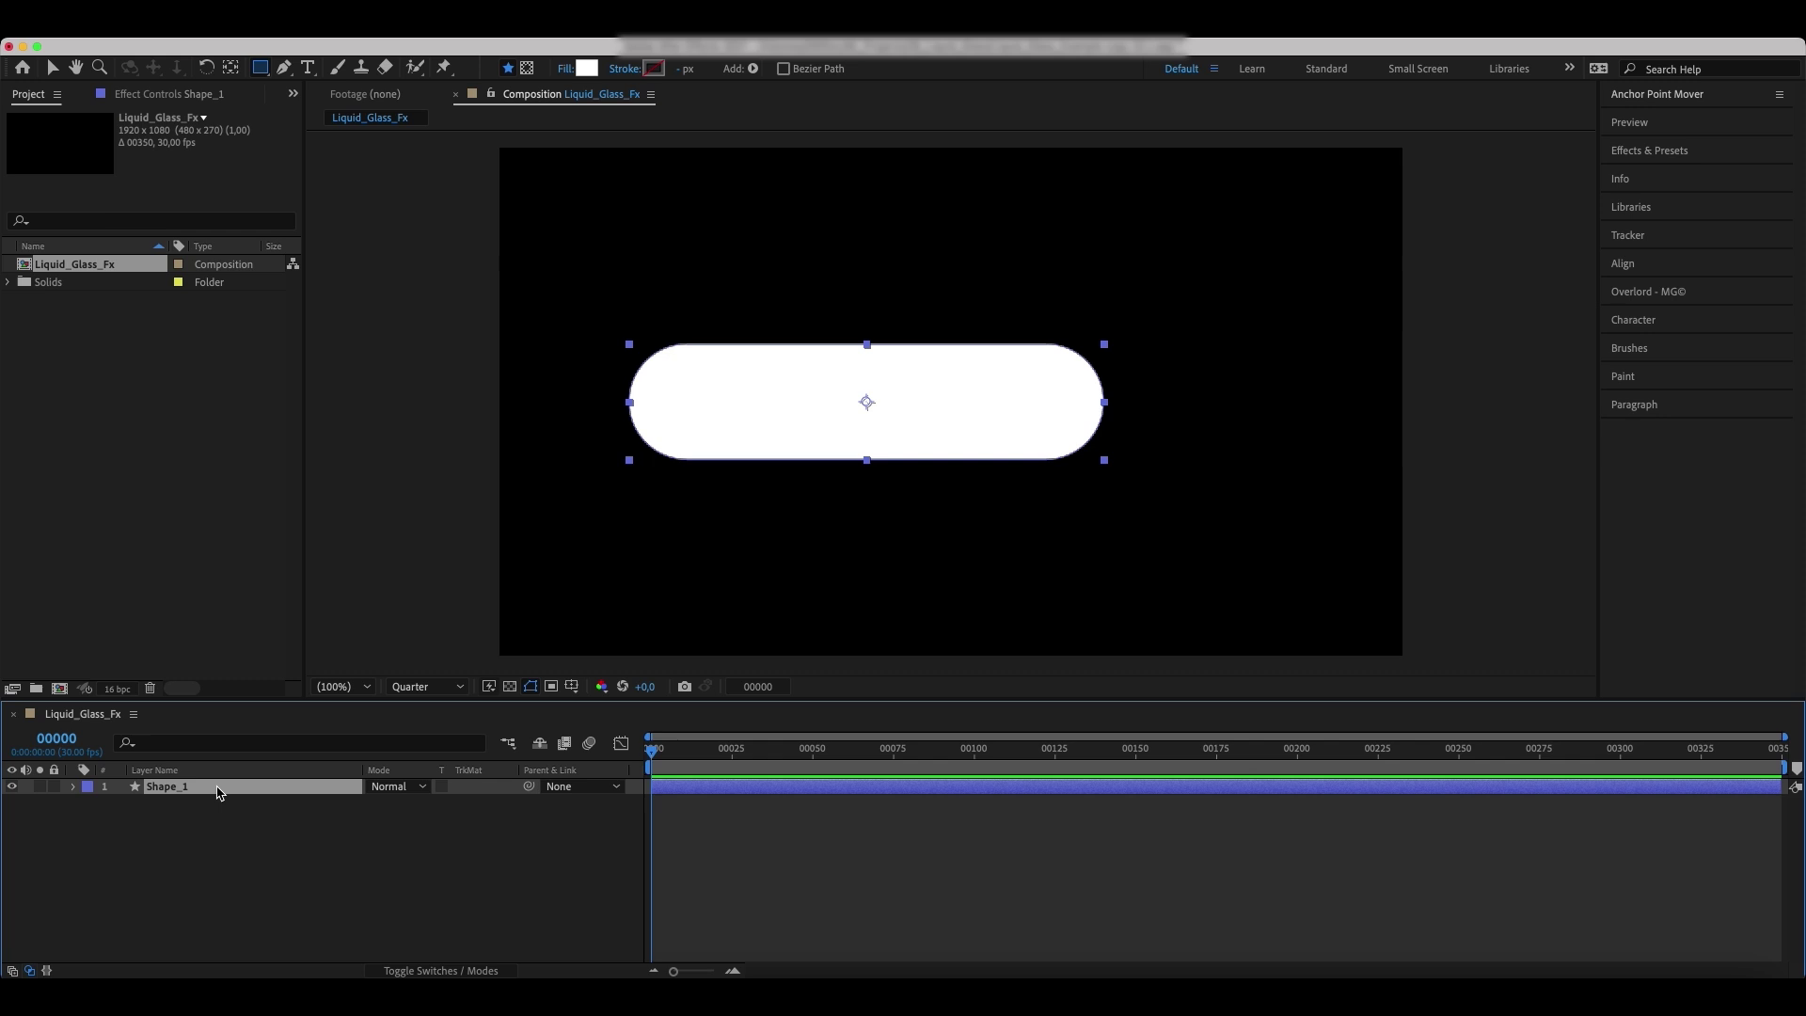
- Duplicate the pill and make the copy a 245.3 x 245.3 circle with unlinked size
key(super+d)
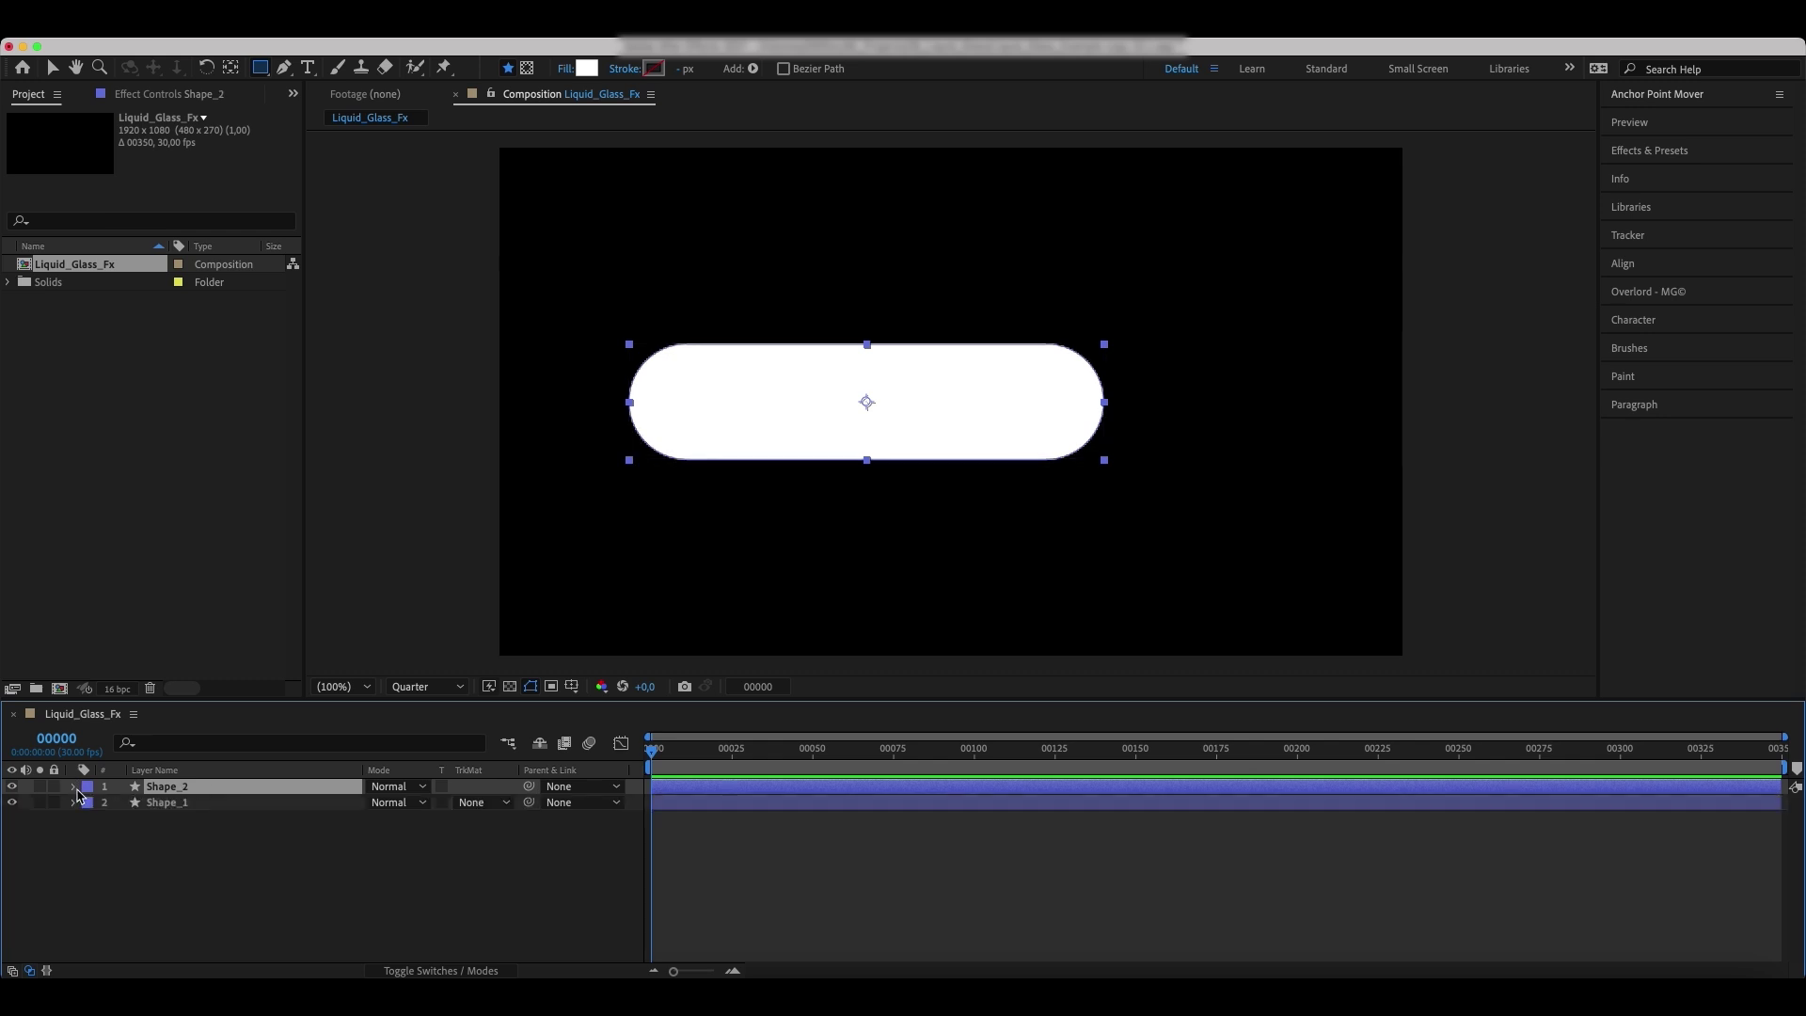
click(75, 787)
click(107, 819)
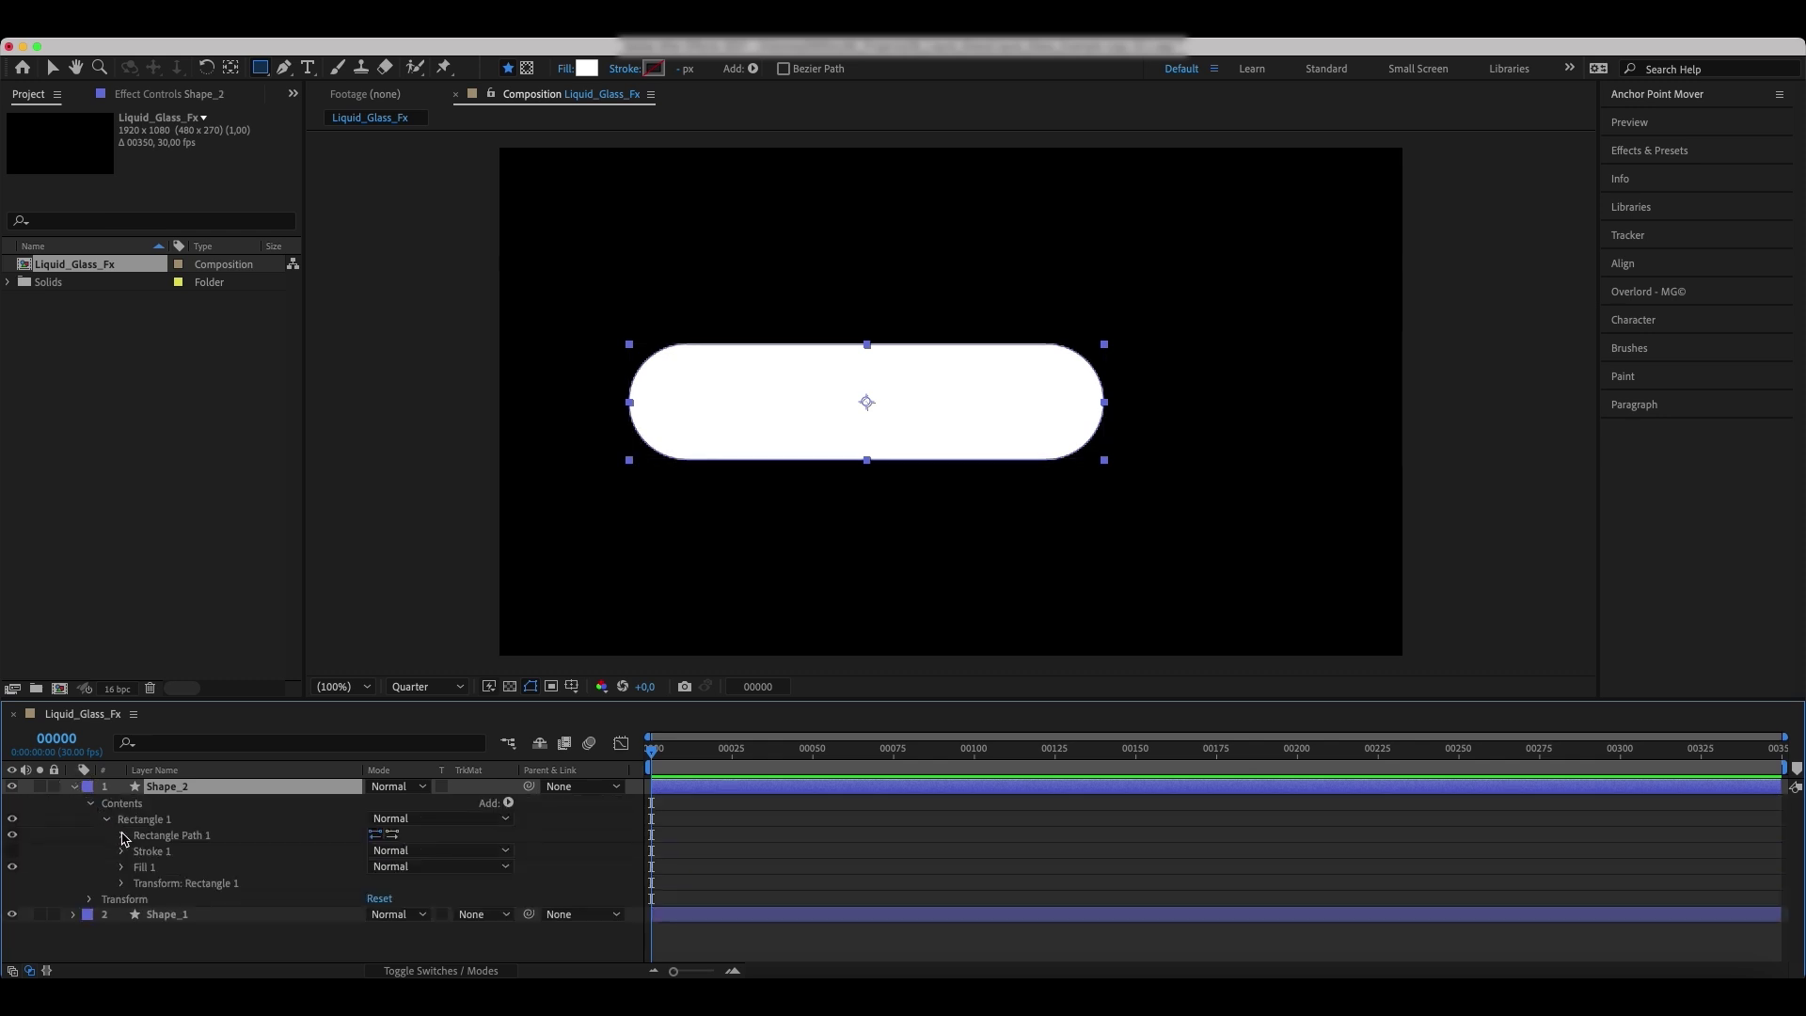
click(123, 836)
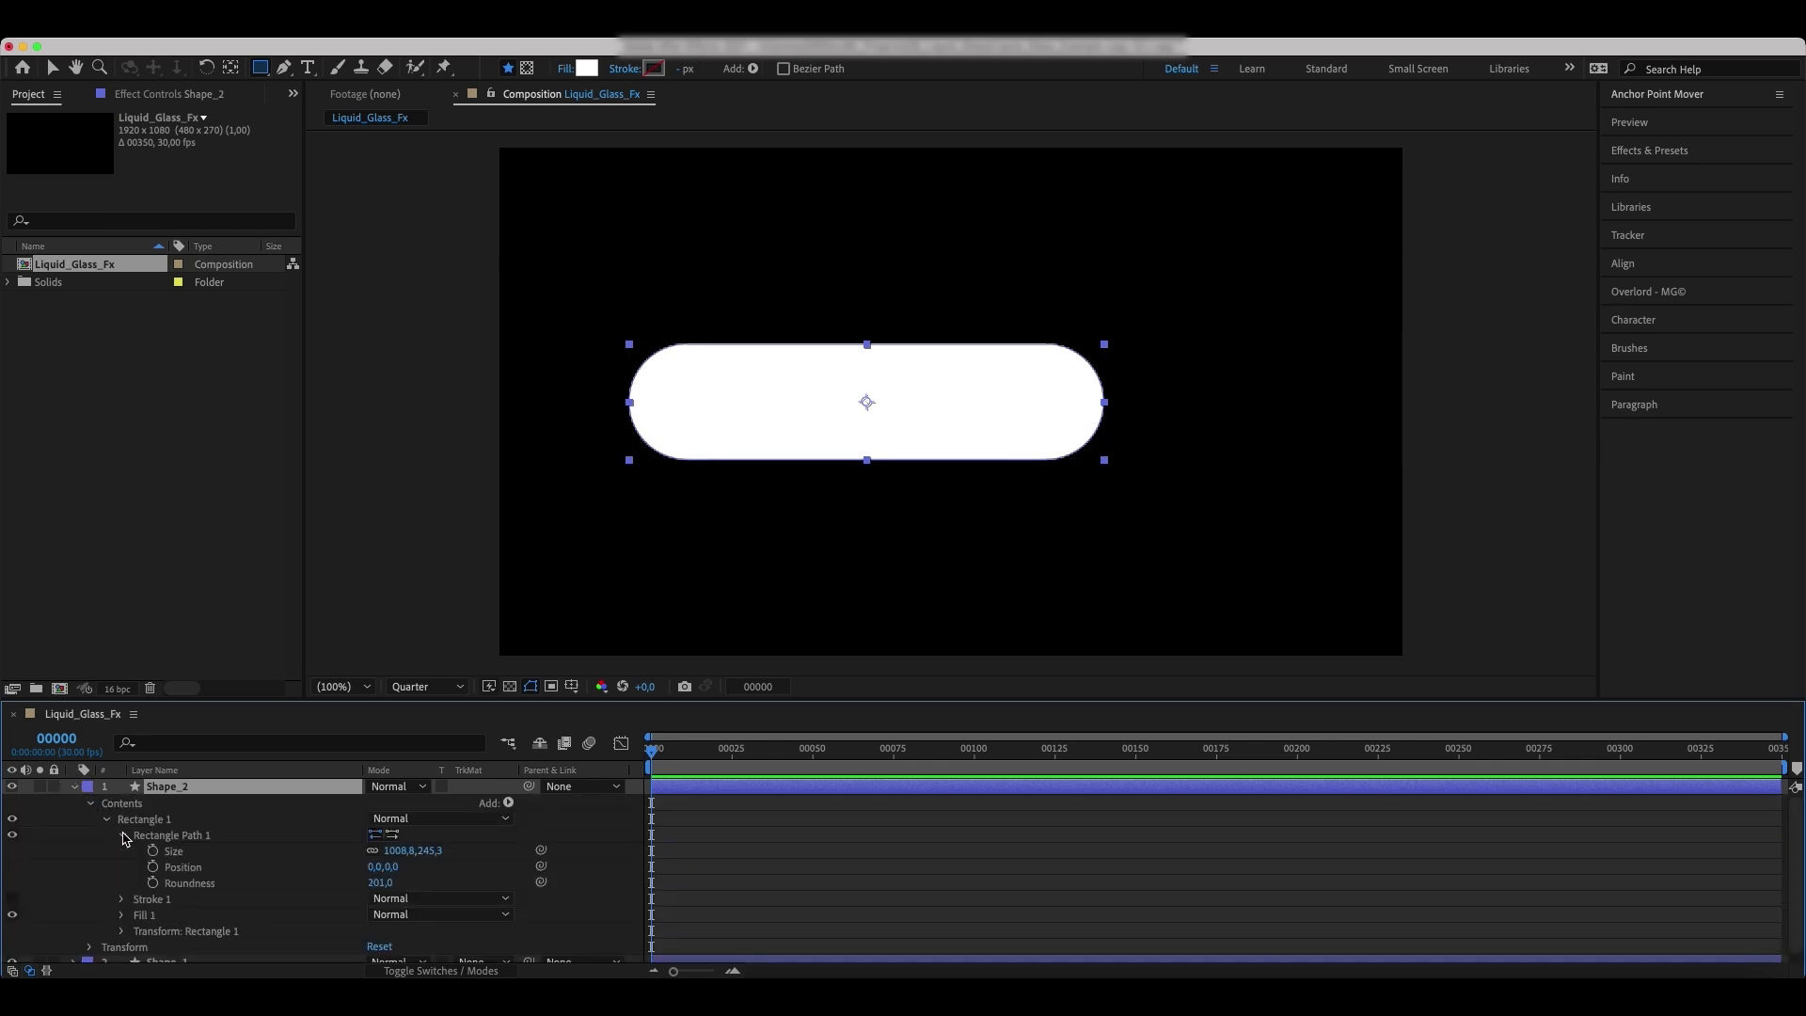
click(373, 853)
click(429, 851)
key(super+c)
click(399, 851)
key(super+v)
click(307, 853)
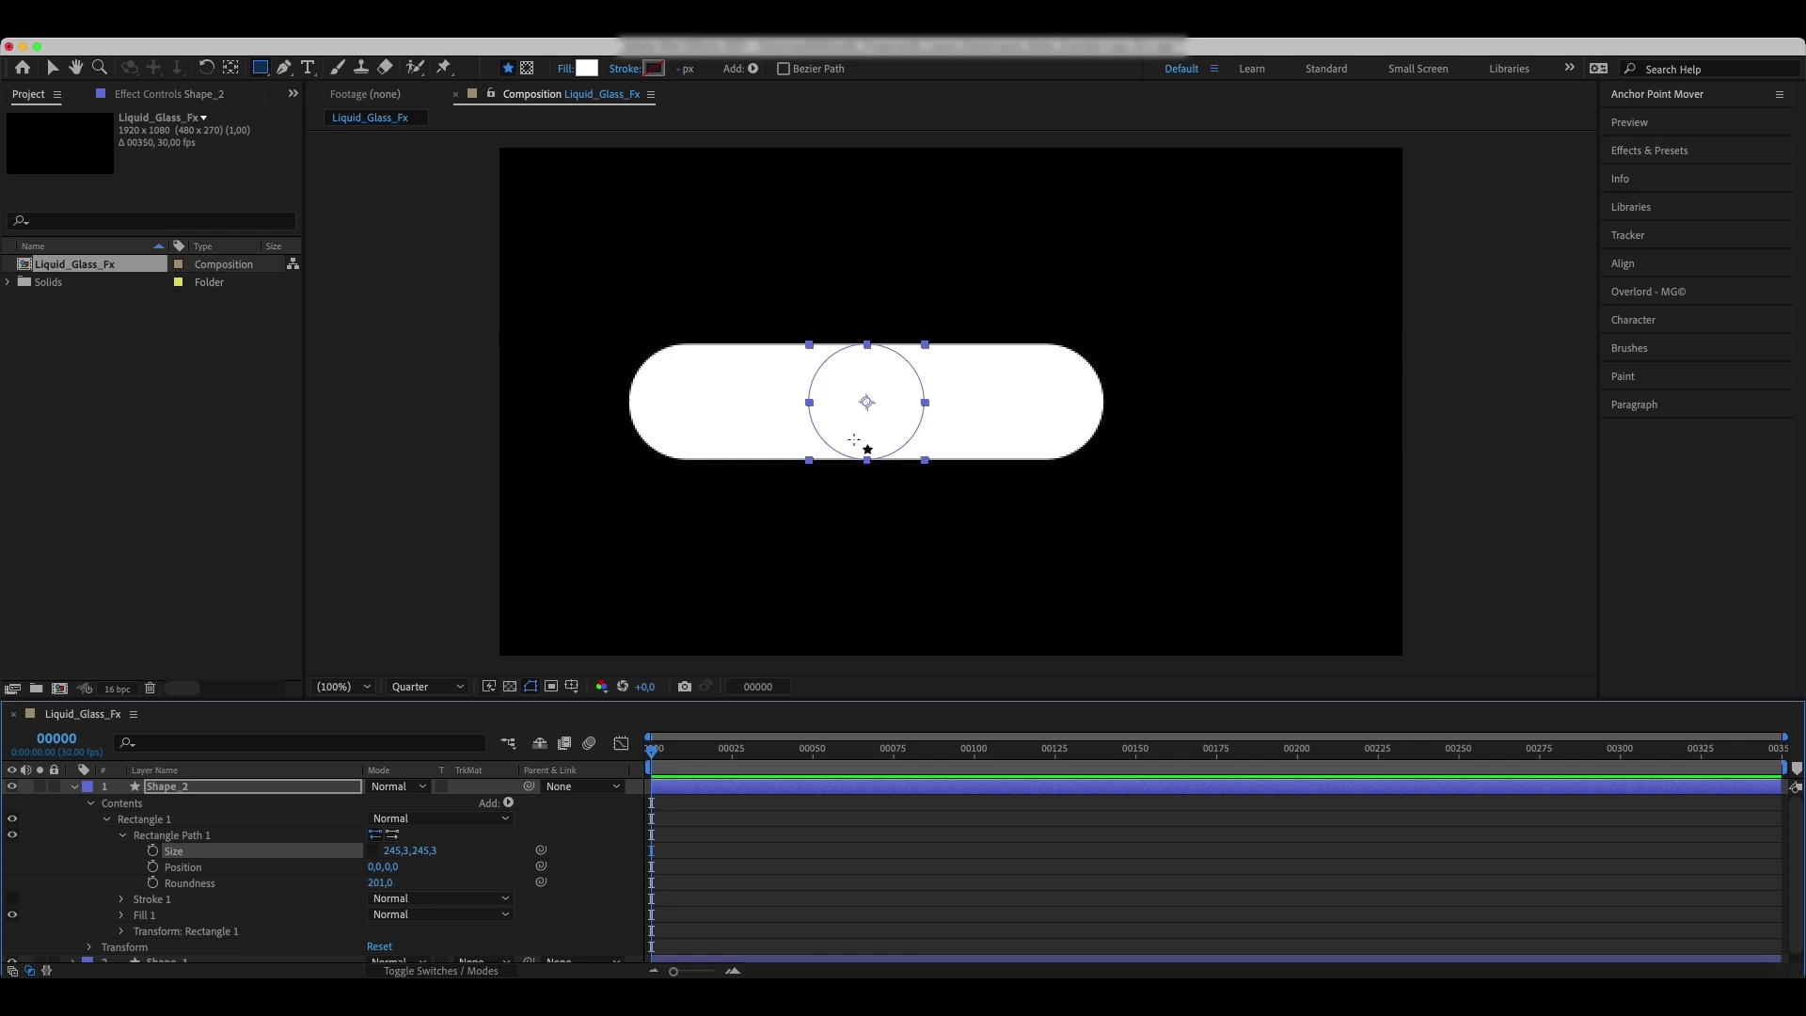
- Move the circle right to the pill's right end
click(271, 786)
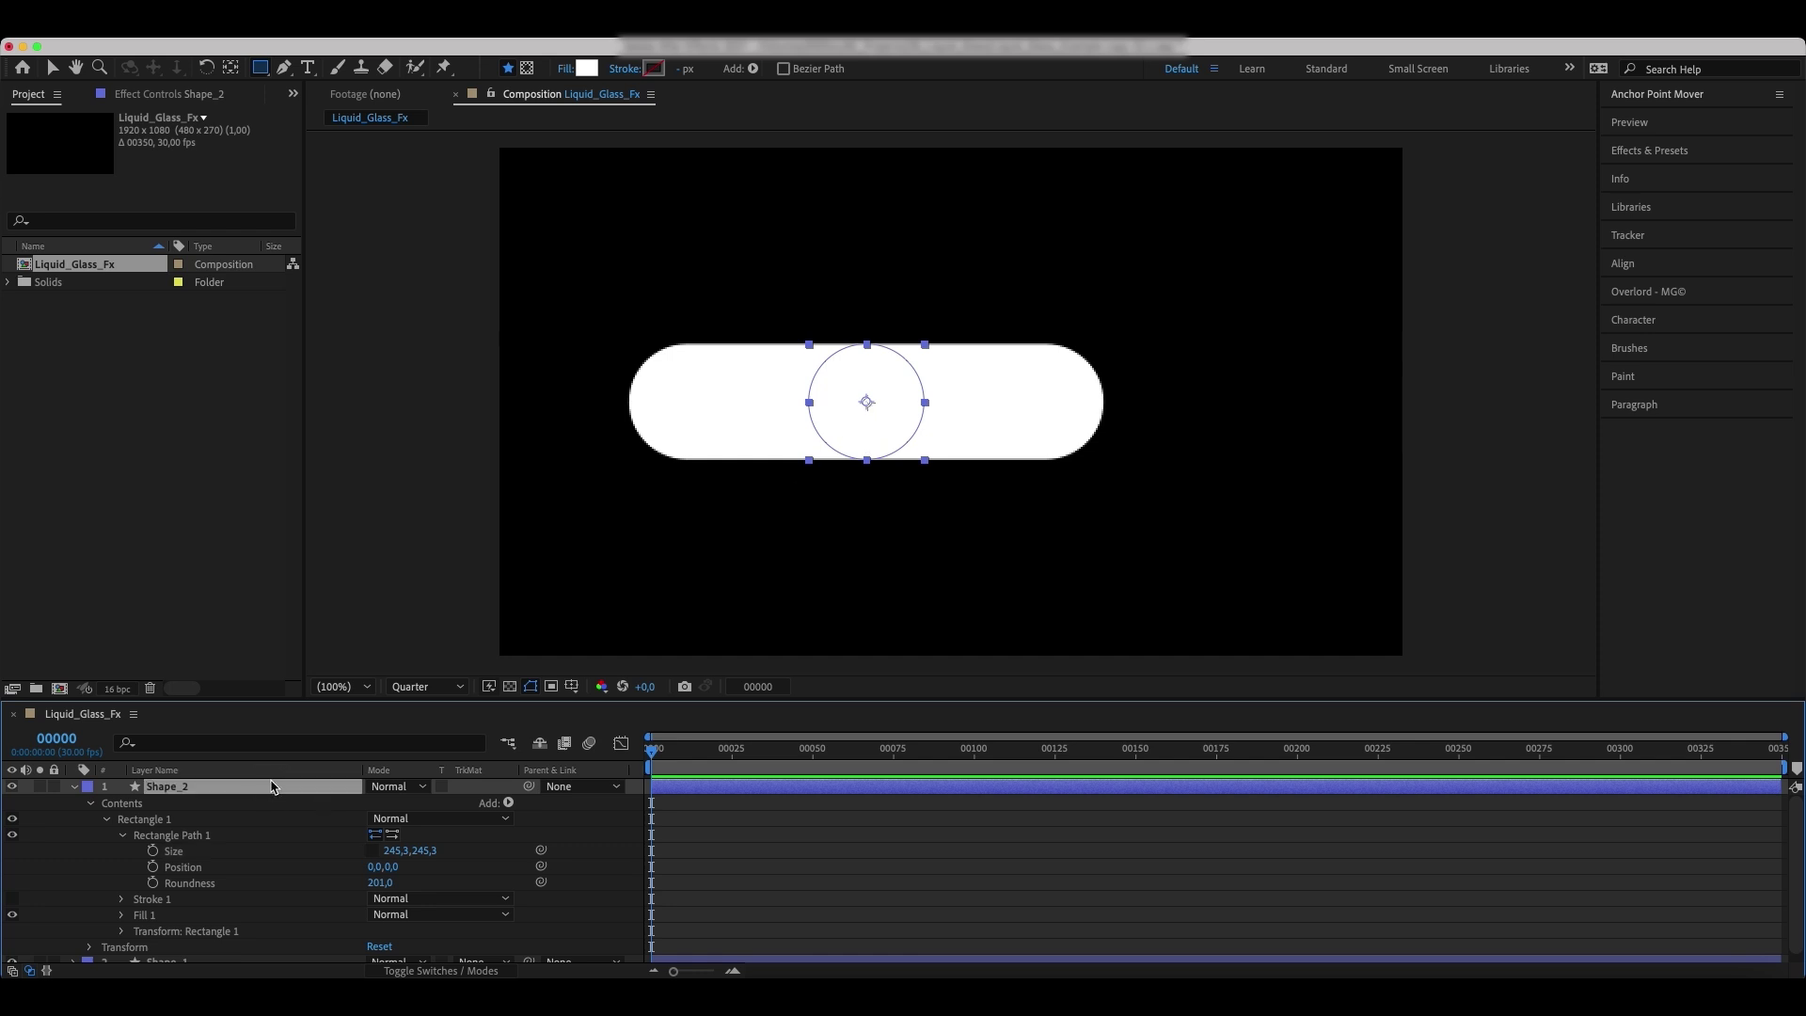
key(shift+Right)
key(shift+Right)
key(shift+Right)
key(shift+Right)
key(shift+Right)
key(shift+Right)
key(shift+Right)
key(shift+Right)
key(shift+Right)
key(shift+Right)
key(shift+Right)
key(shift+Right)
key(shift+Right)
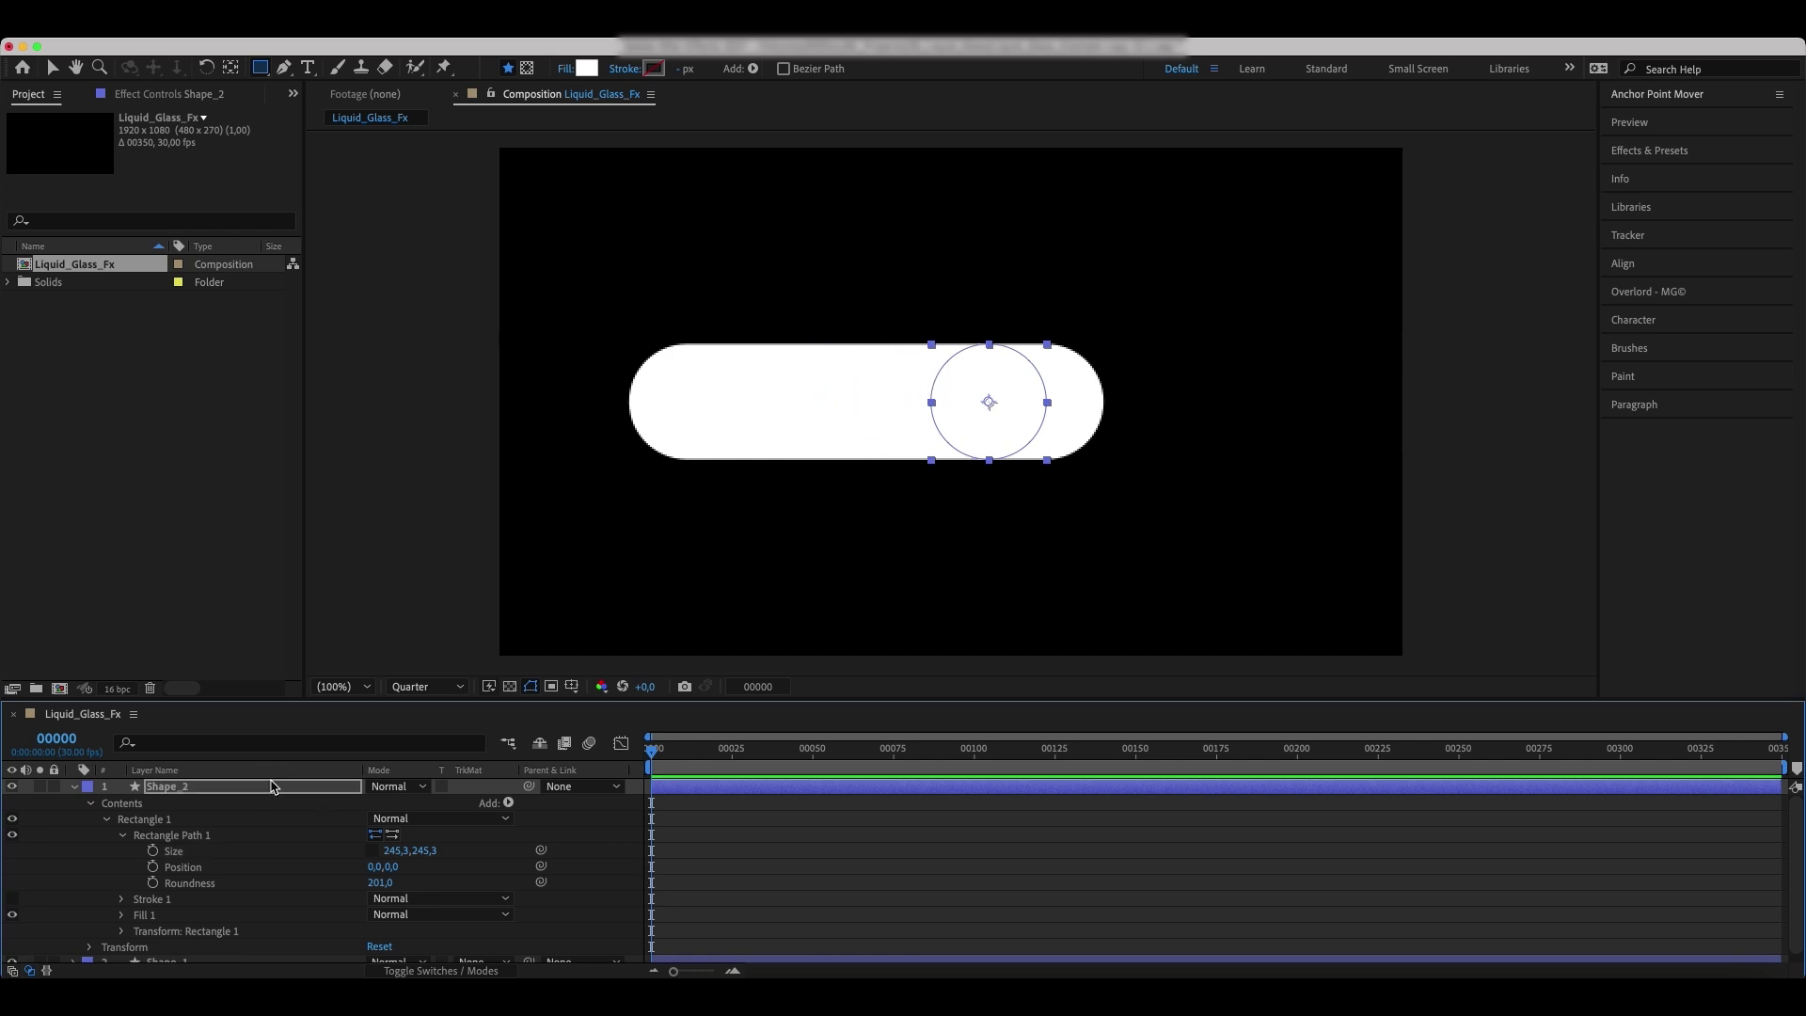
key(shift+Right)
key(shift+Right)
key(shift+Right)
key(shift+Right)
key(shift+Right)
key(shift+Right)
key(shift+Right)
key(shift+Right)
key(shift+Right)
key(shift+Right)
key(shift+Right)
key(shift+Right)
key(shift+Right)
key(shift+Right)
key(shift+Right)
key(shift+Right)
key(shift+Right)
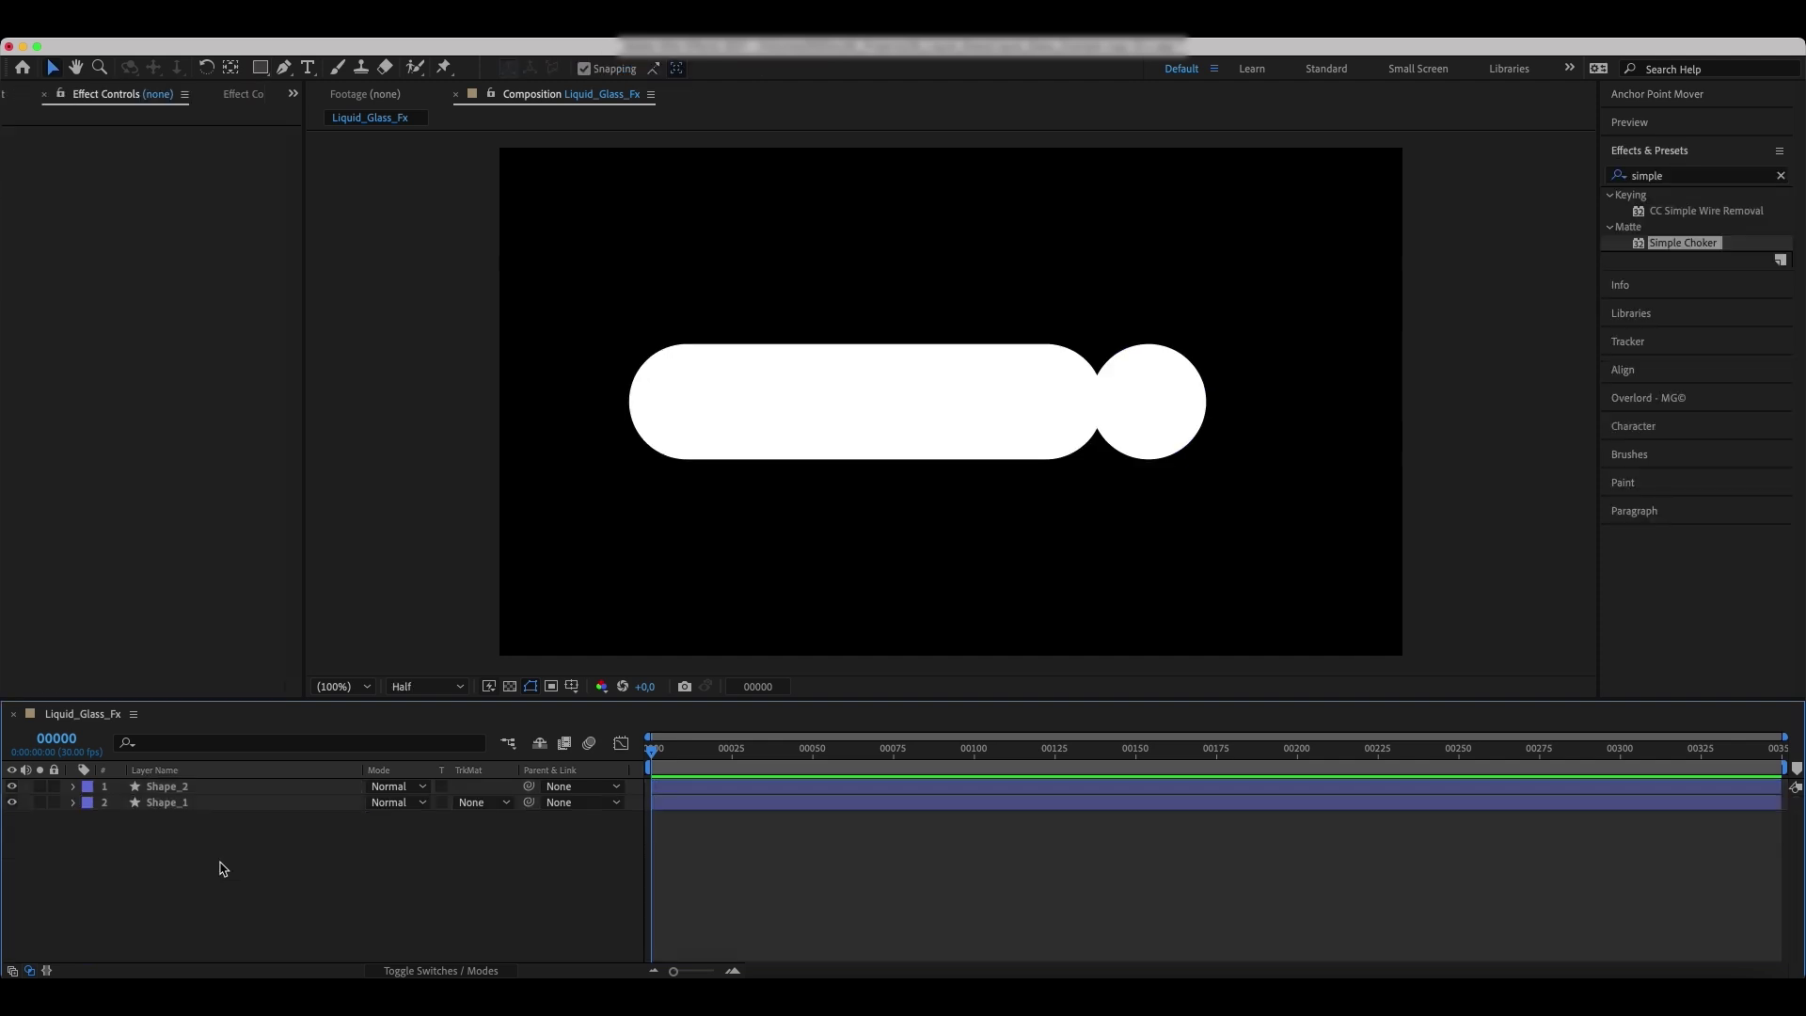
- Add a new adjustment layer and apply Simple Choker to it
right_click(223, 867)
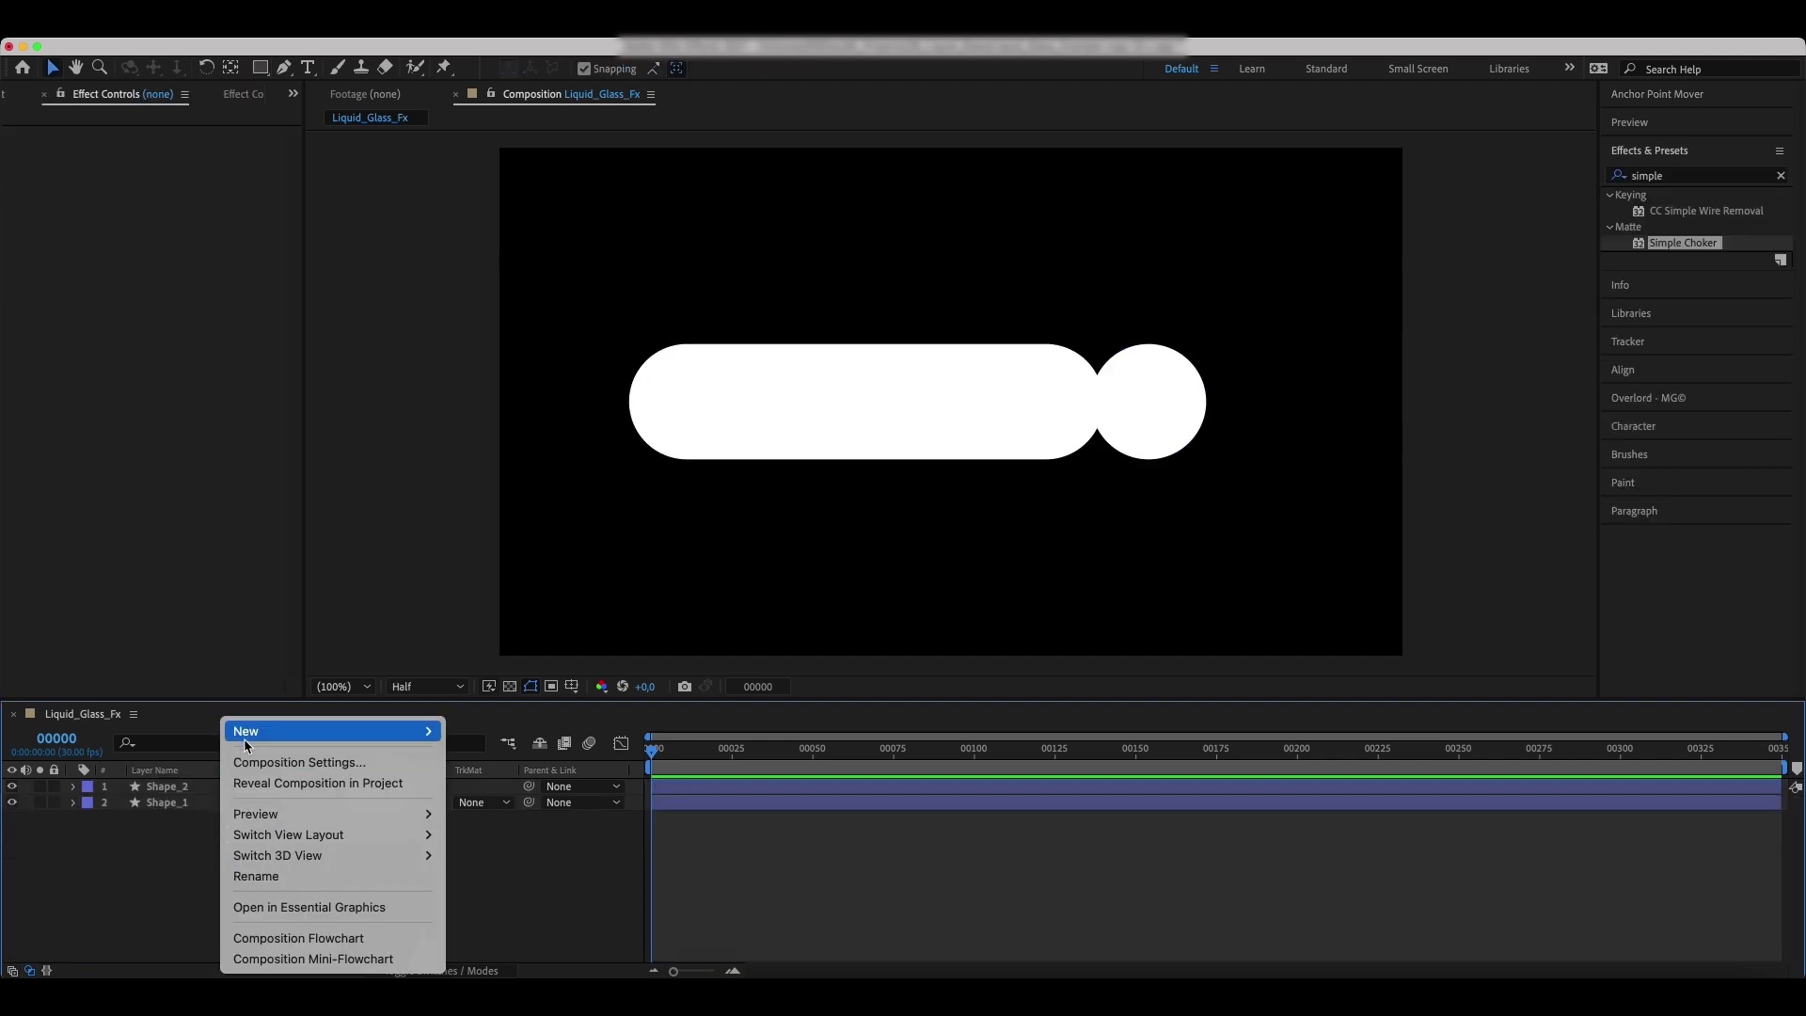
mouse_move(247, 739)
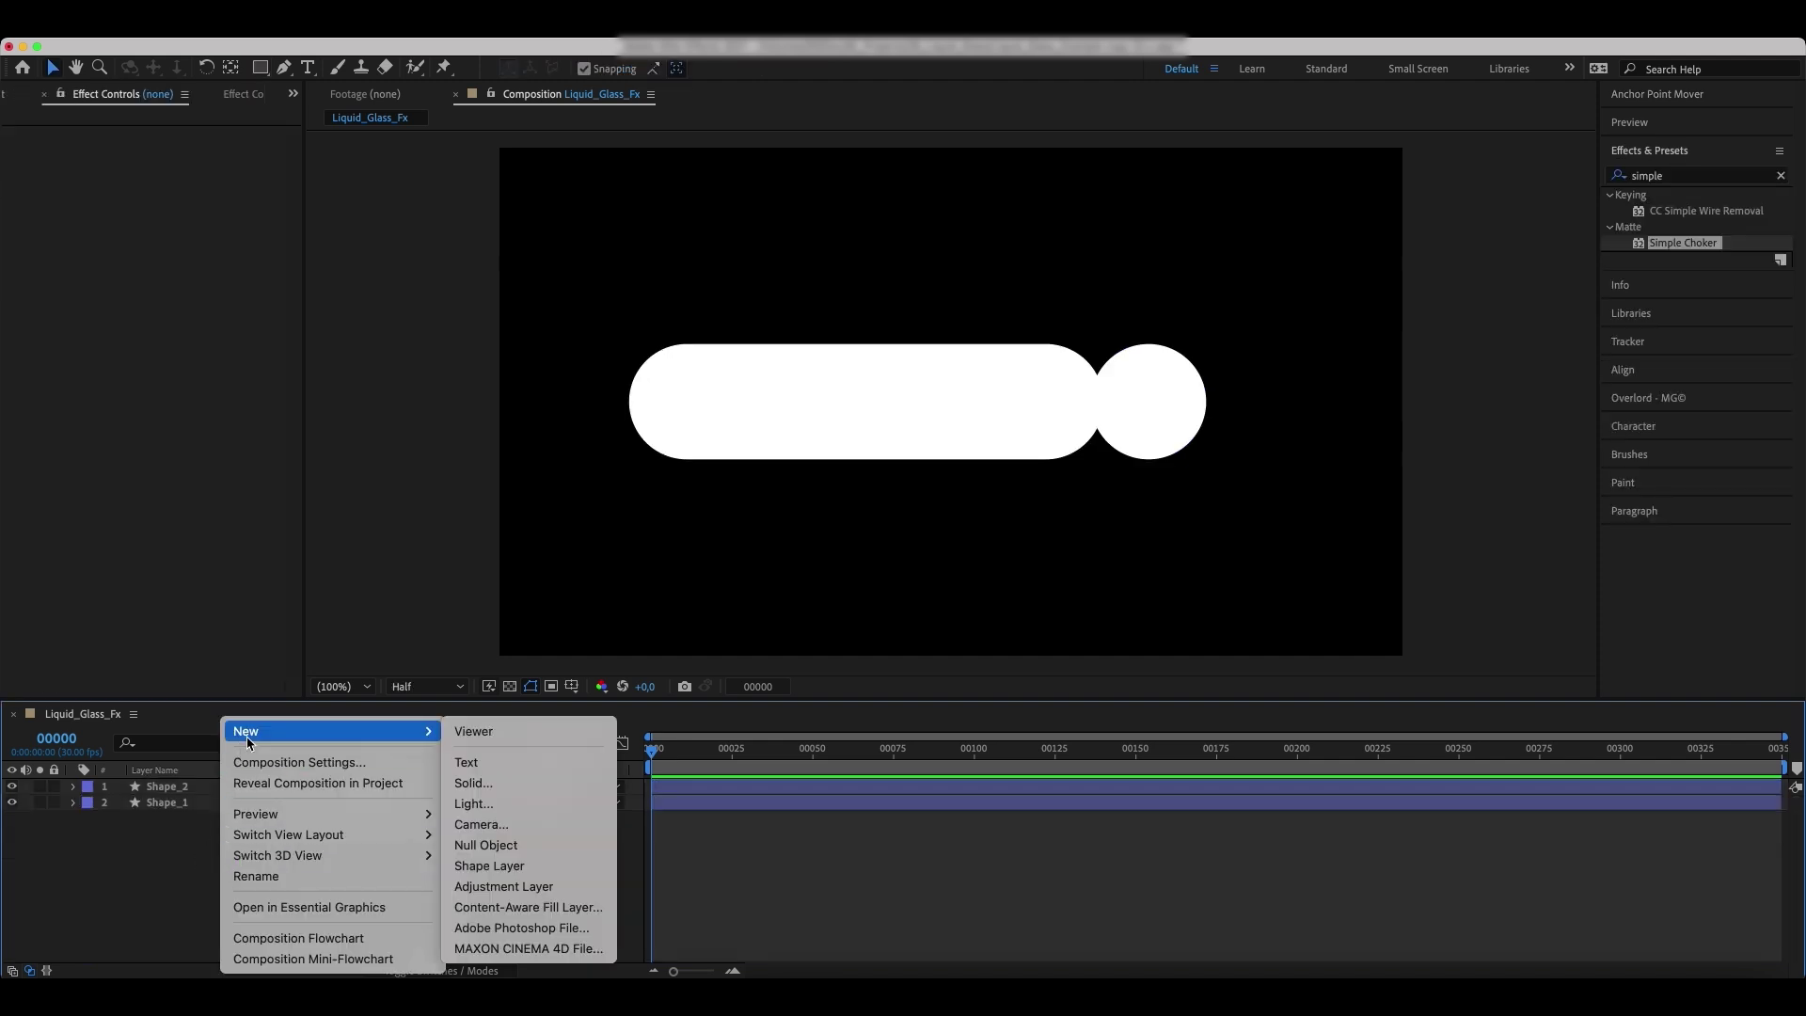
click(509, 889)
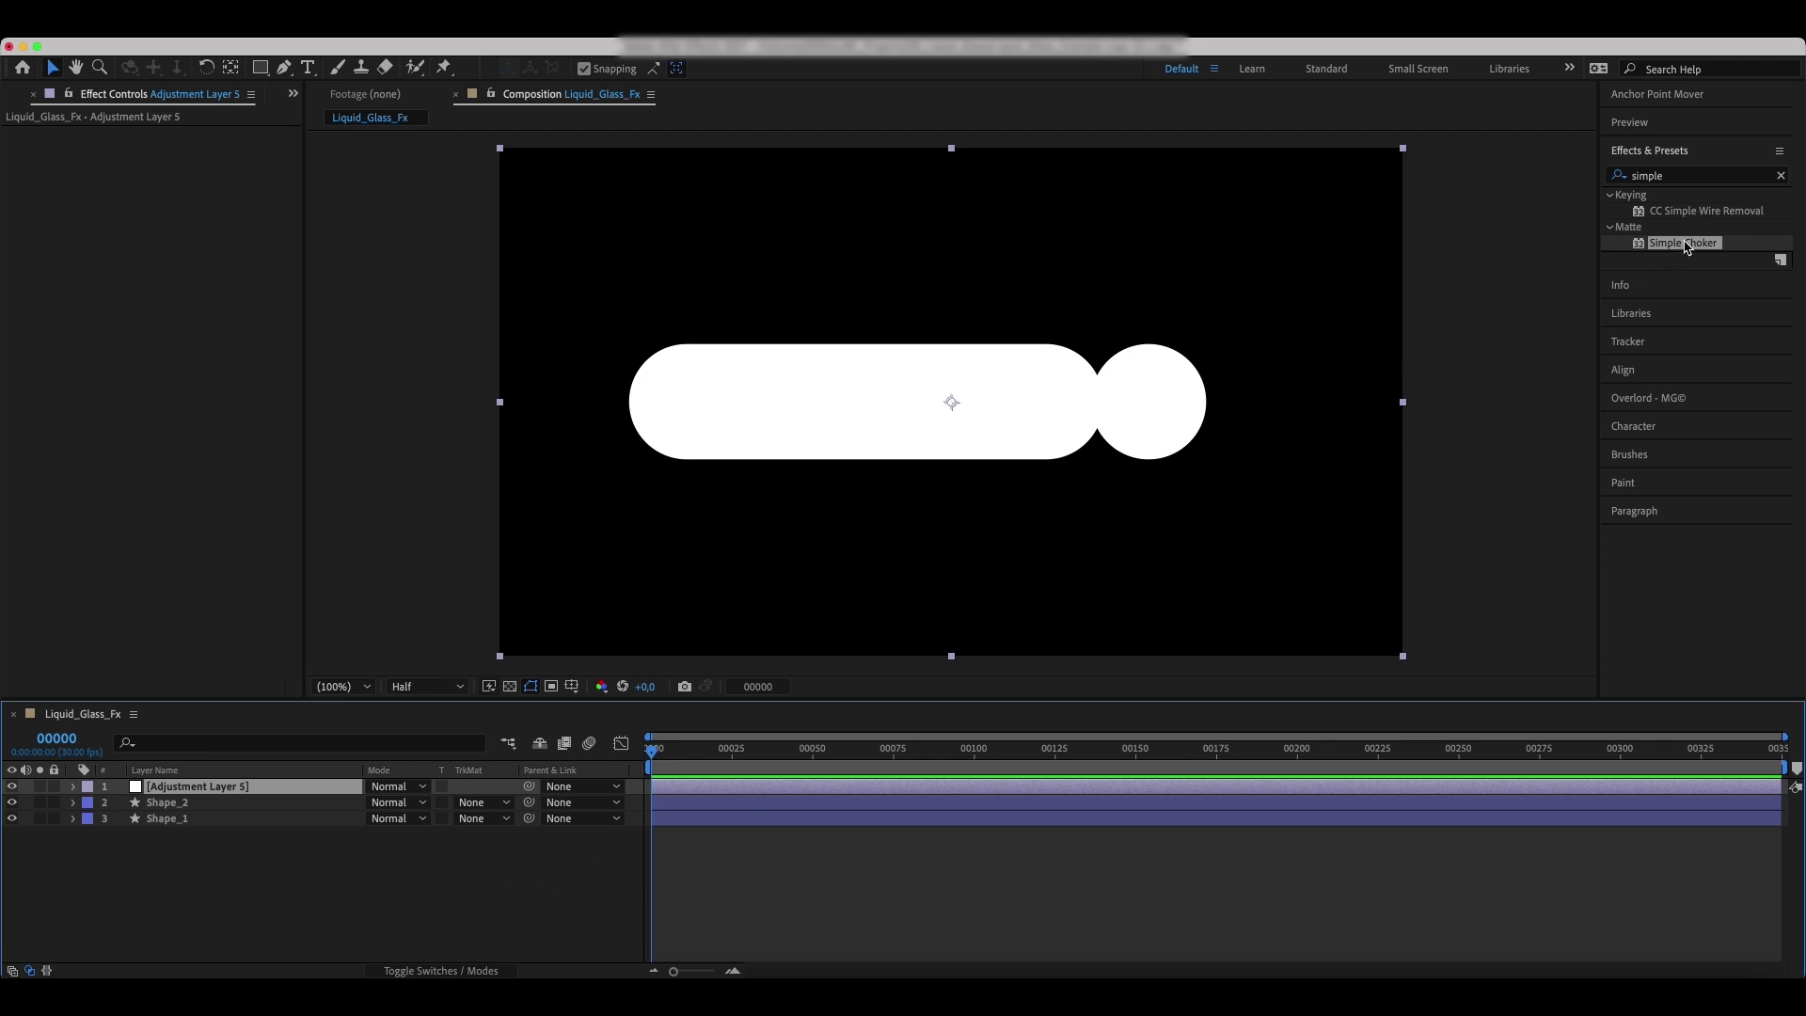
drag(1682, 246, 231, 788)
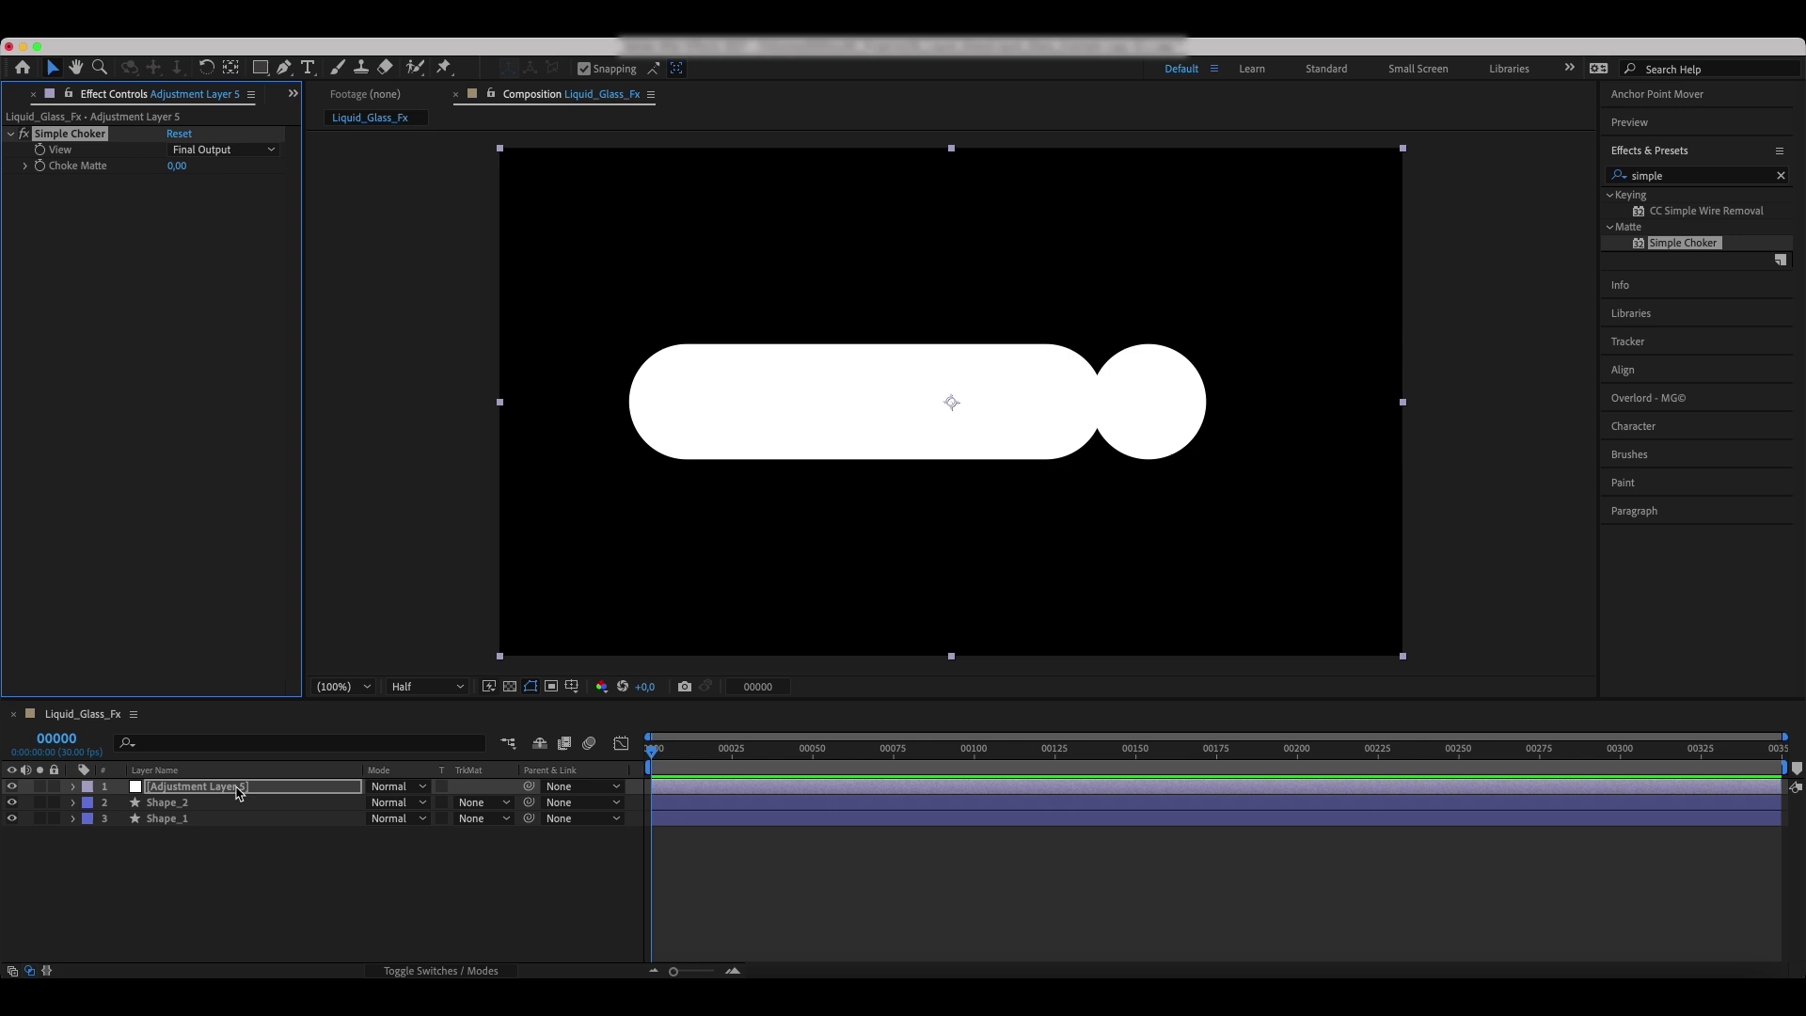
- Set the Simple Choker's Choke Matte to 40 so the shapes fuse together
drag(175, 166, 462, 138)
click(173, 168)
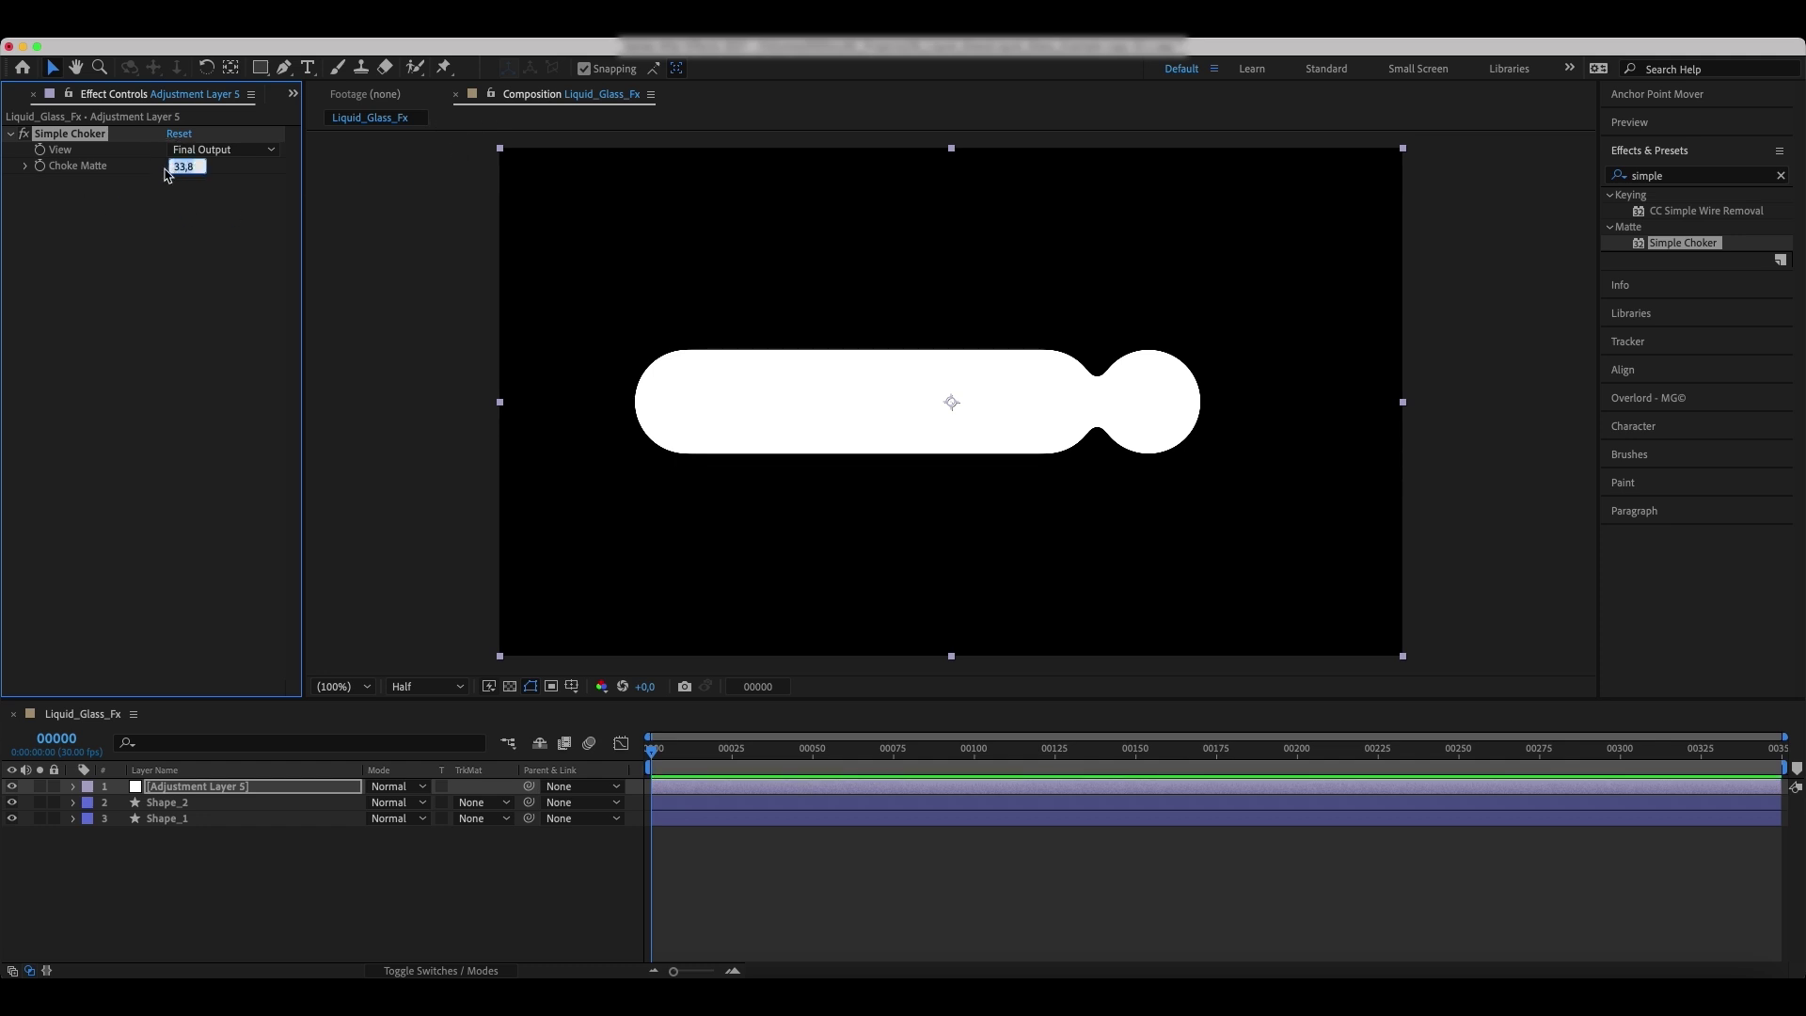
text(40)
key(Return)
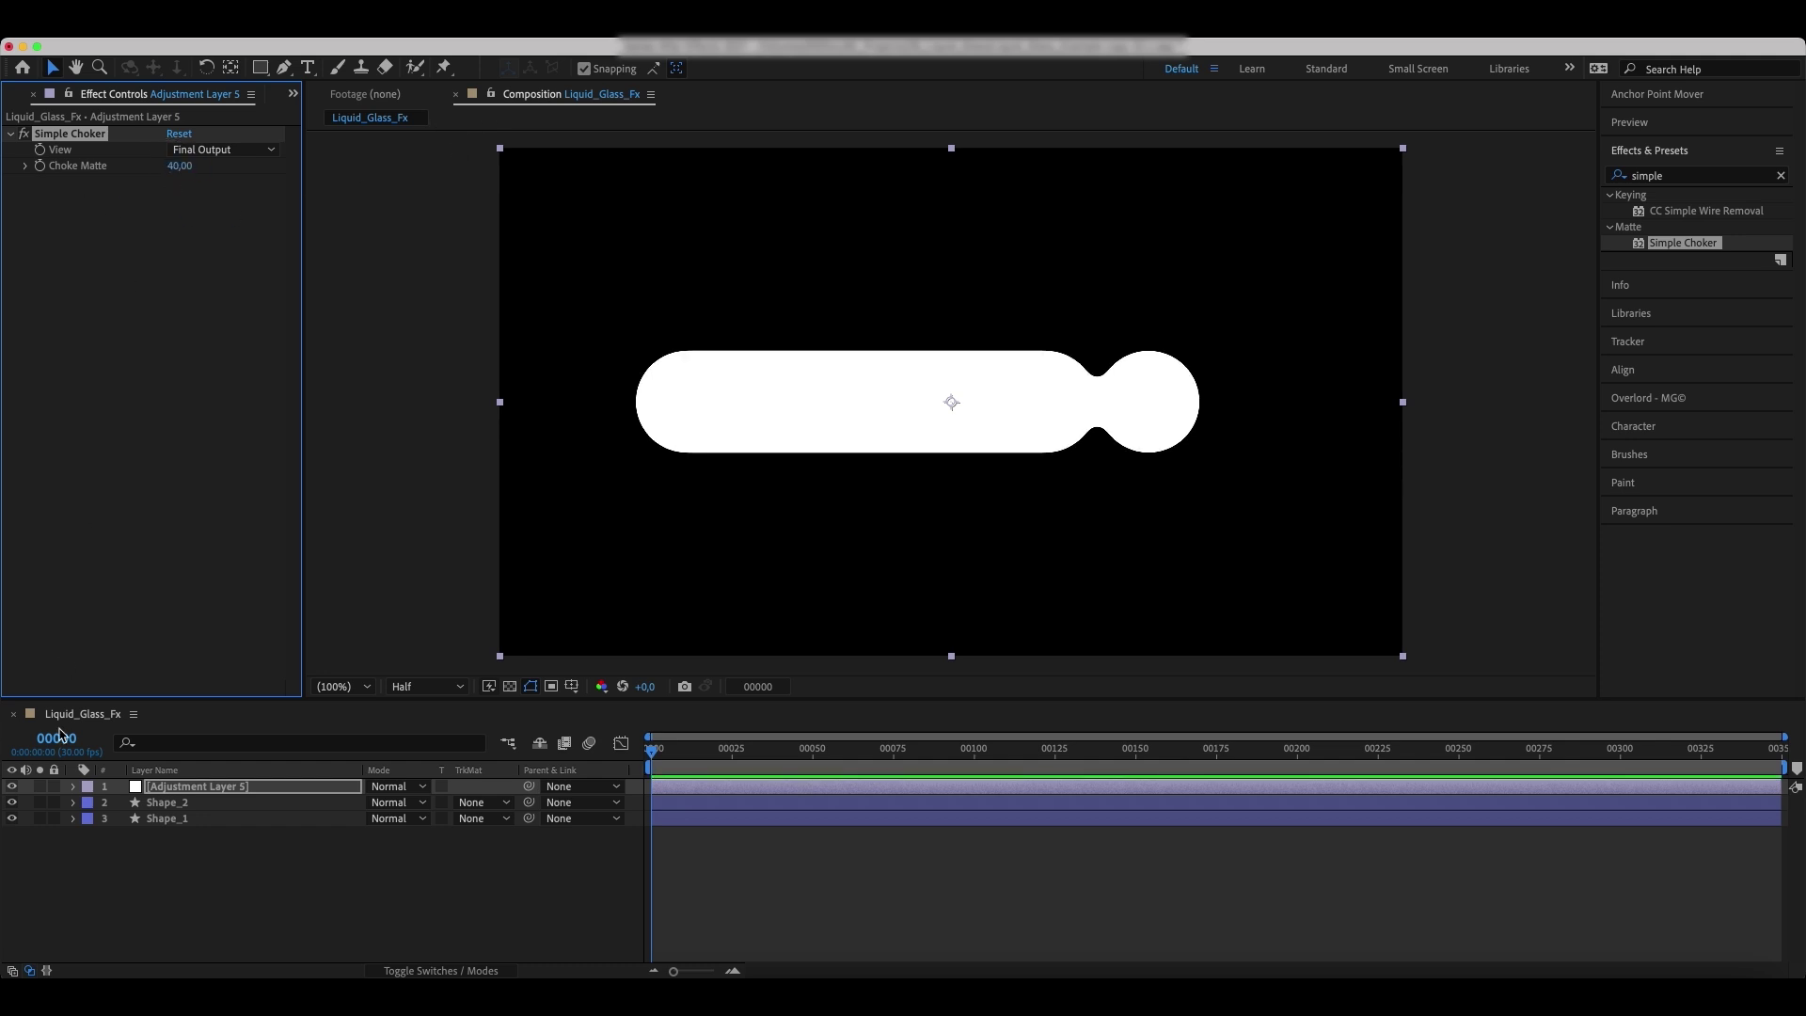
click(202, 802)
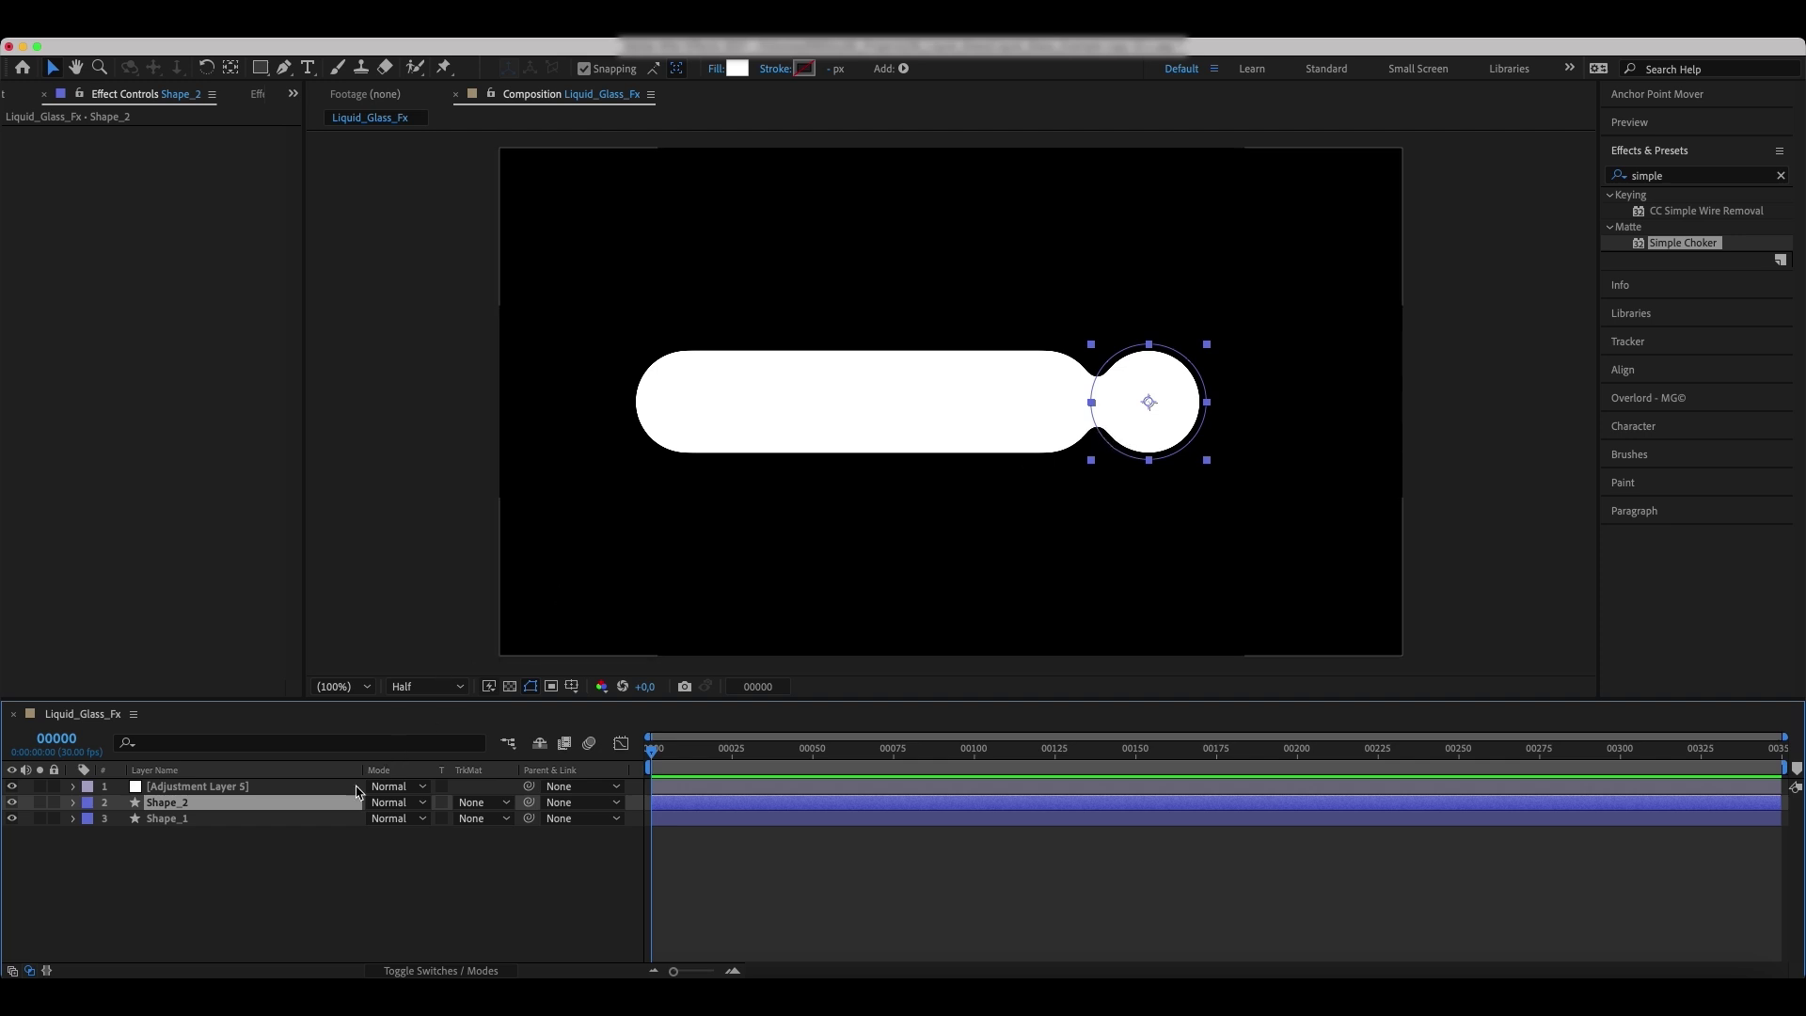
- At frame 50, shift the Shape_2 circle right, clear of the pill, and show Shape_1's Scale
key(Right)
key(Right)
key(Right)
key(Right)
key(Right)
key(Right)
key(Right)
key(Right)
key(Right)
key(Right)
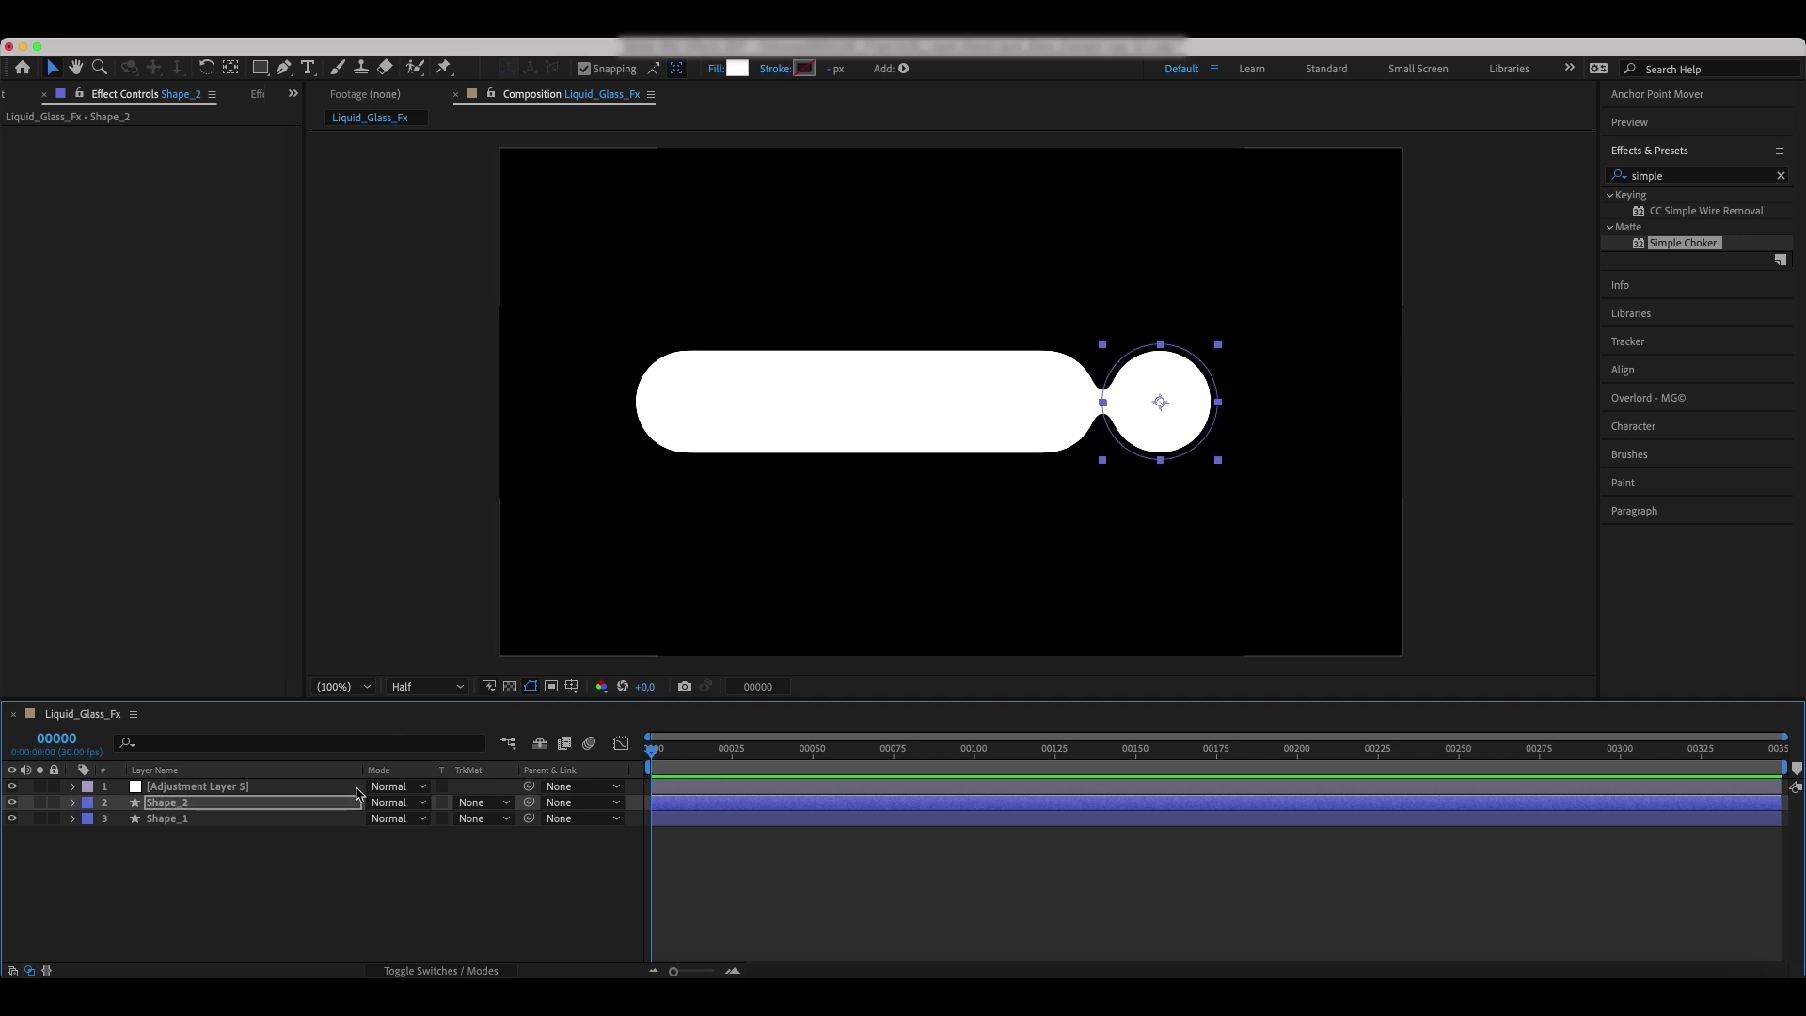
key(Left)
key(Left)
key(ctrl+Up)
key(shift+Page_Down)
key(shift+Page_Down)
key(shift+Page_Down)
key(shift+Page_Down)
key(shift+Page_Down)
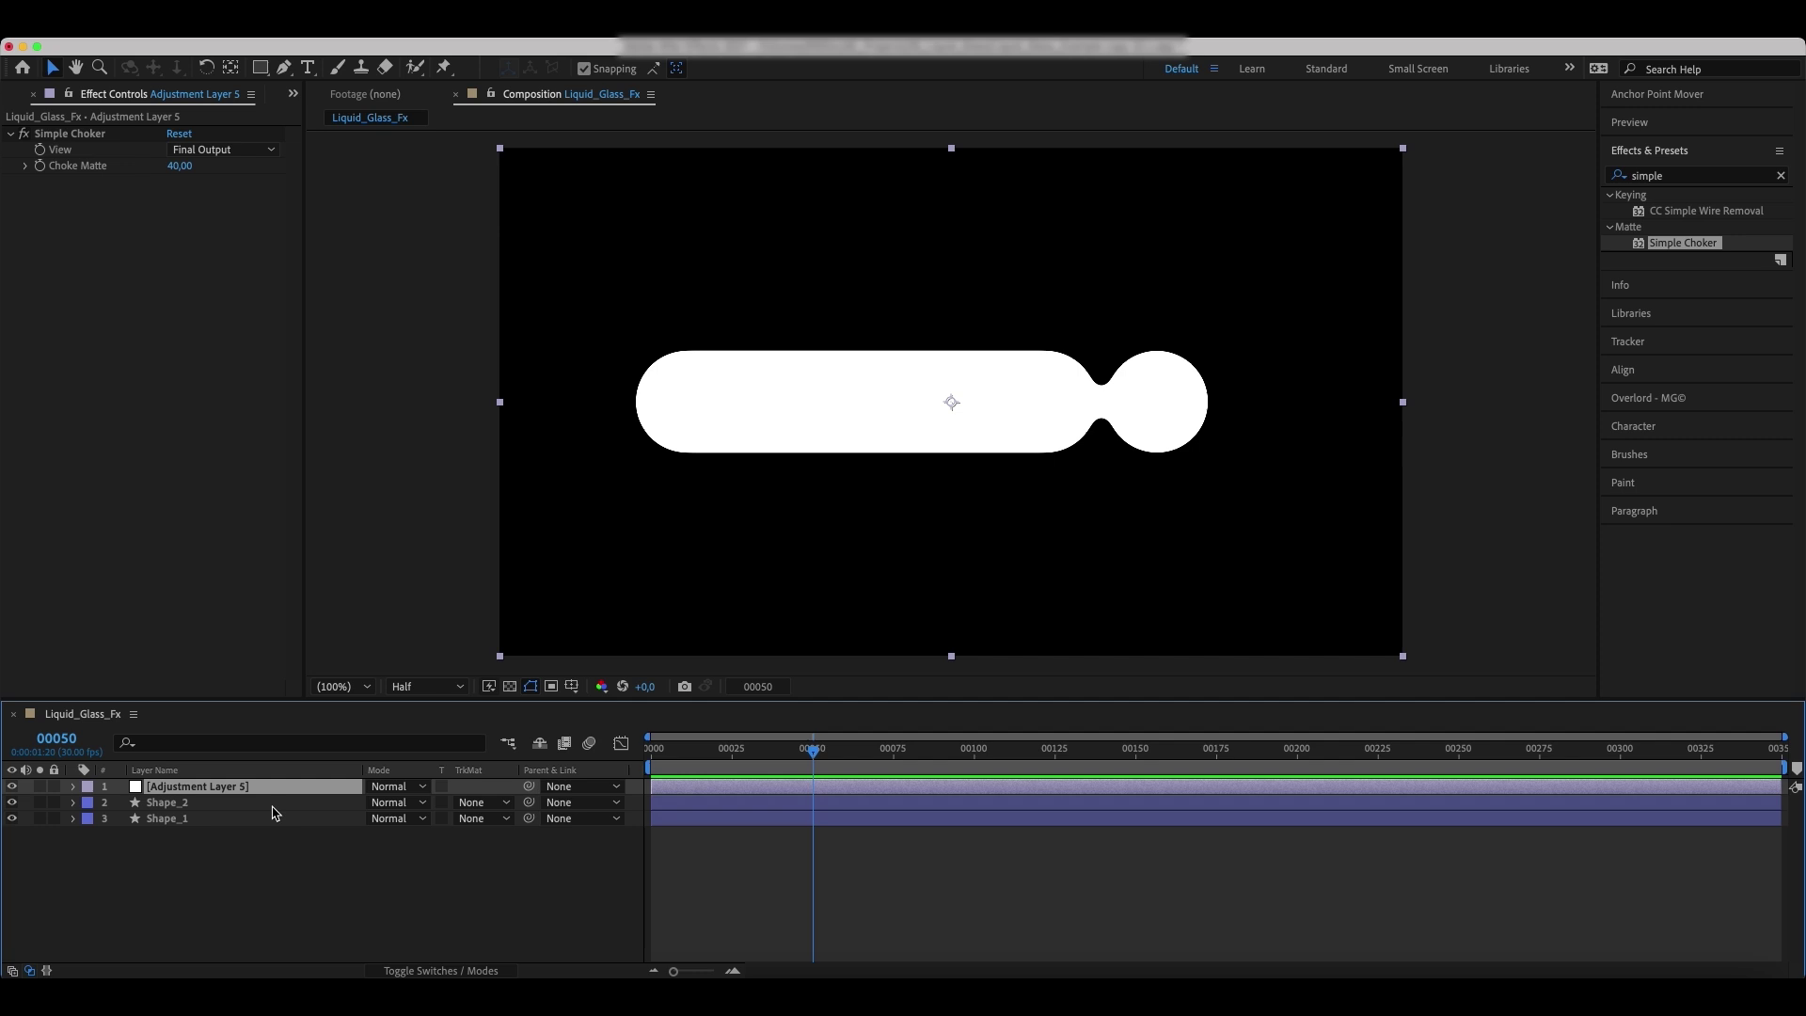
click(240, 810)
key(Right)
key(Right)
key(Right)
key(Right)
key(Right)
key(Right)
key(Right)
key(Right)
key(Right)
key(Right)
key(Right)
key(Right)
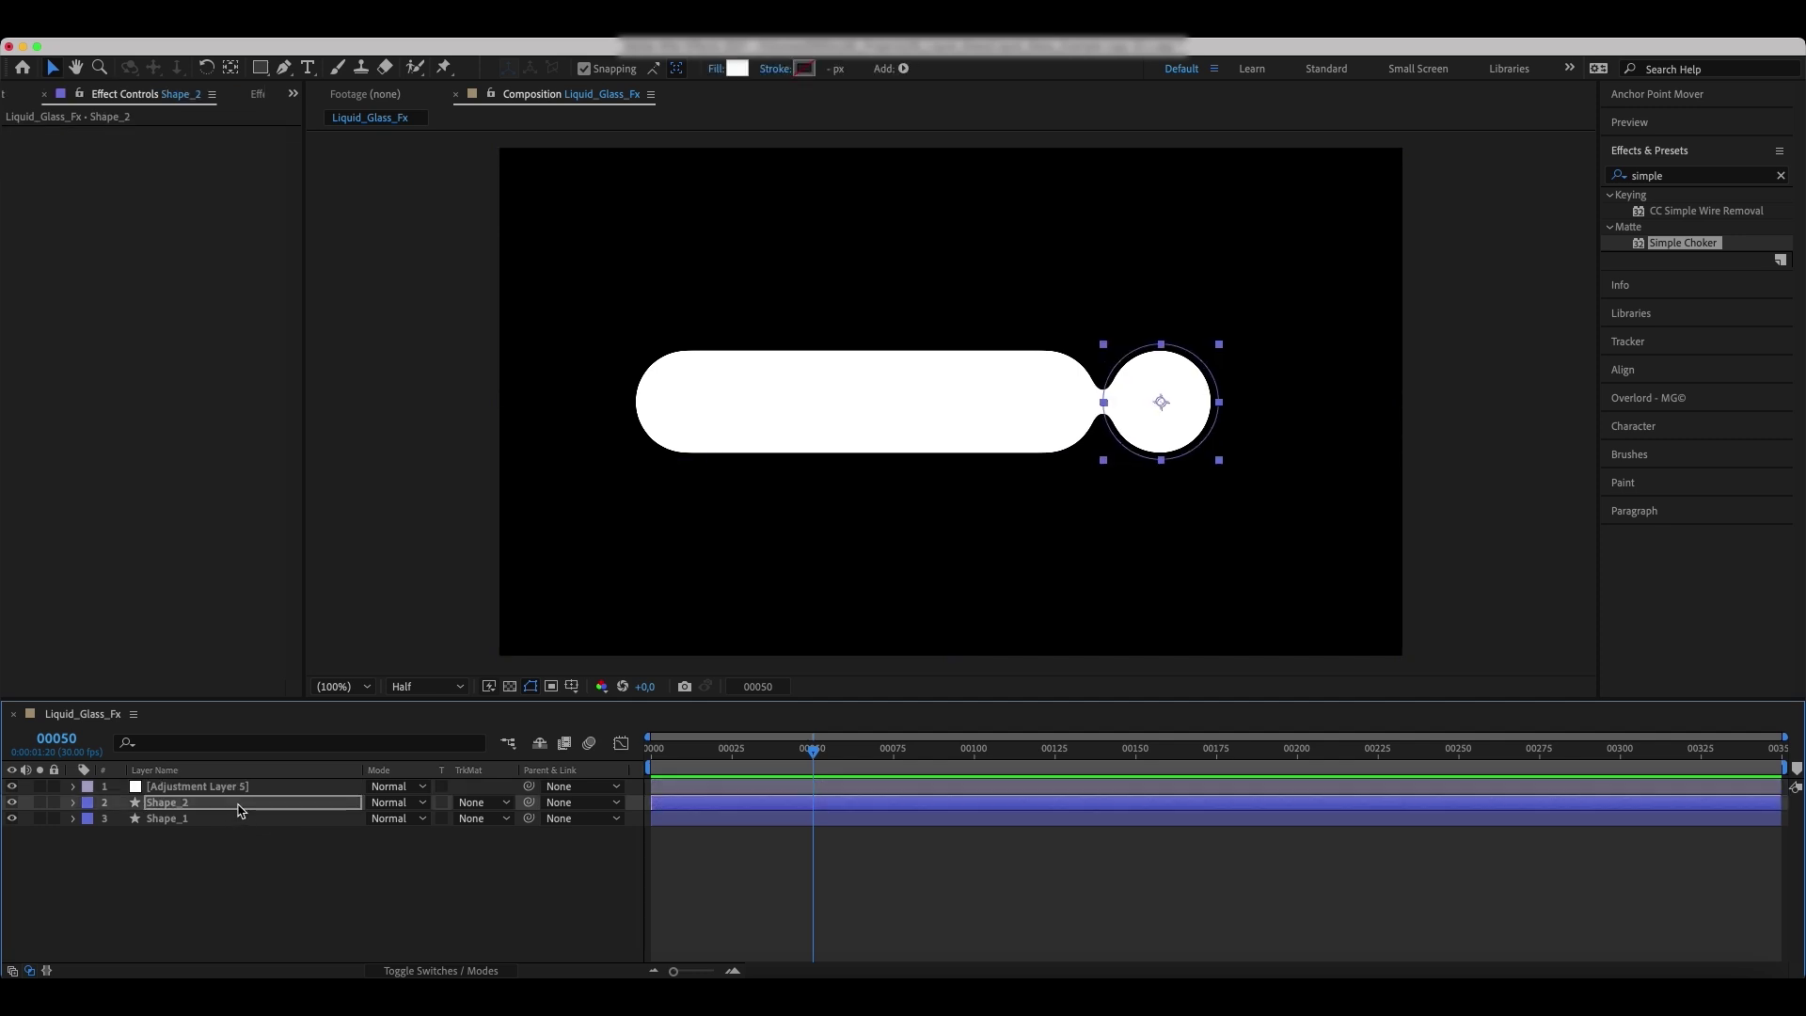
key(Right)
key(Right)
key(Right)
key(Right)
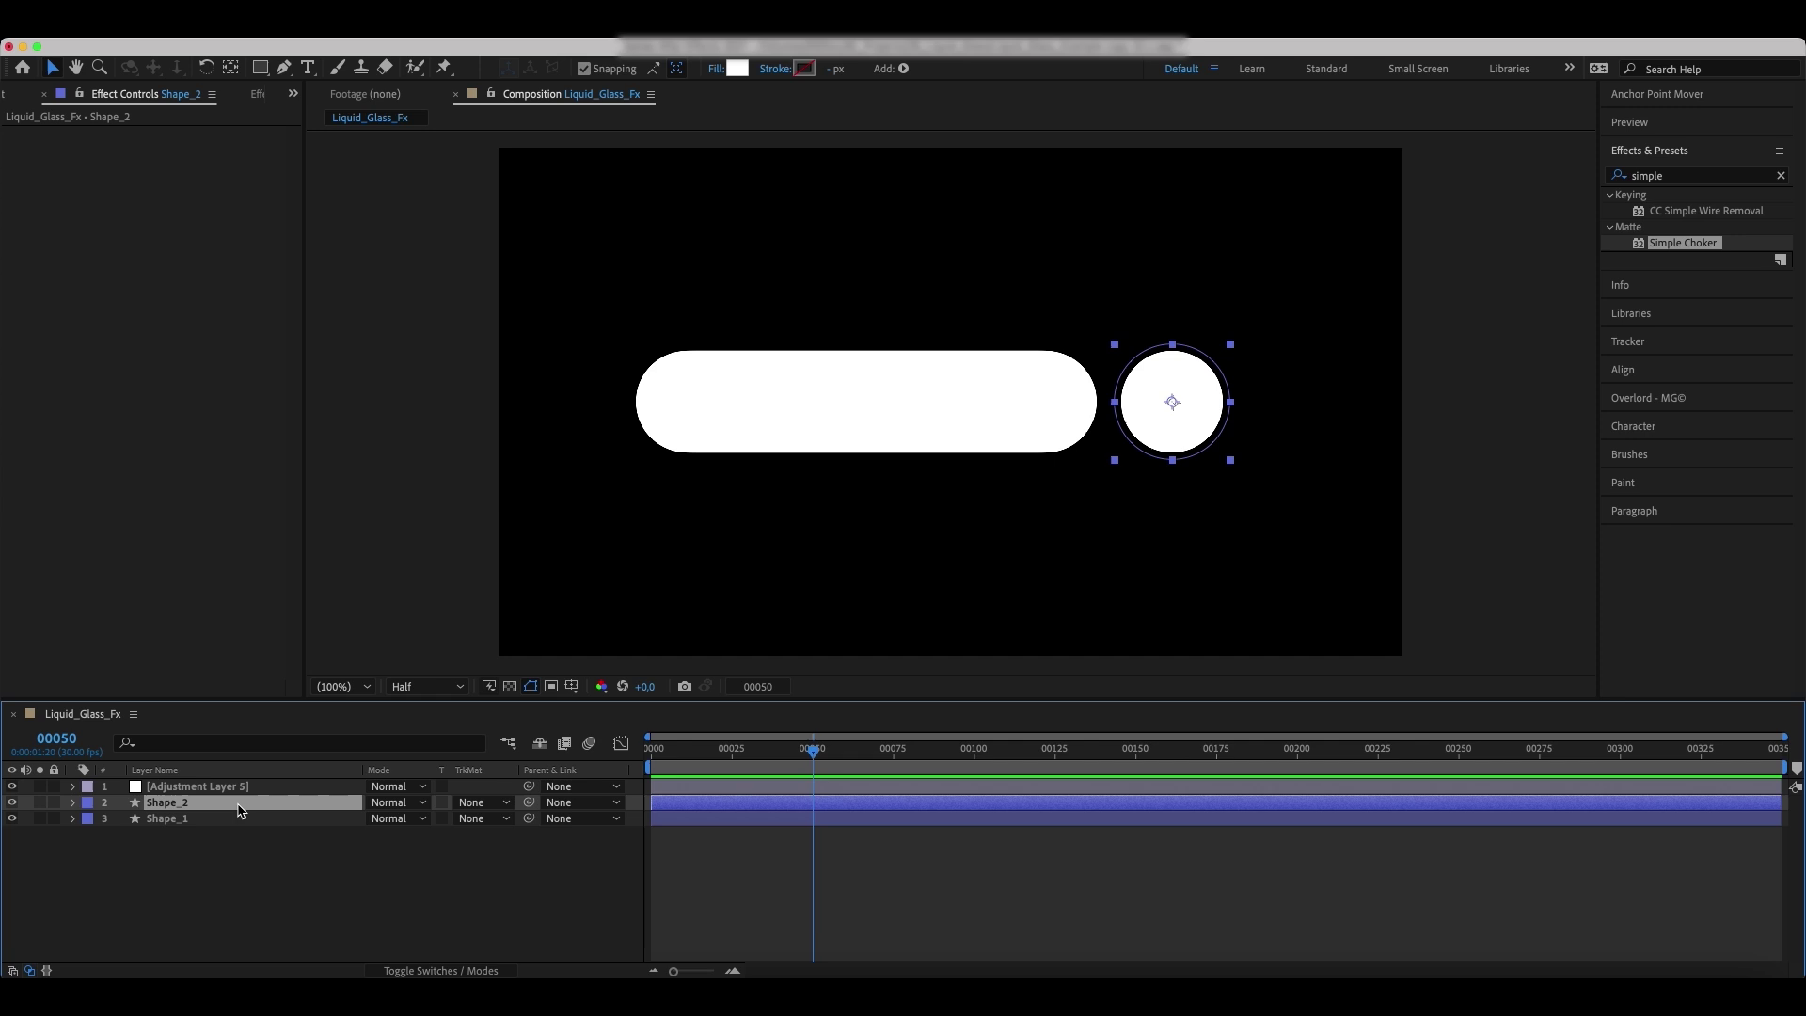
click(197, 819)
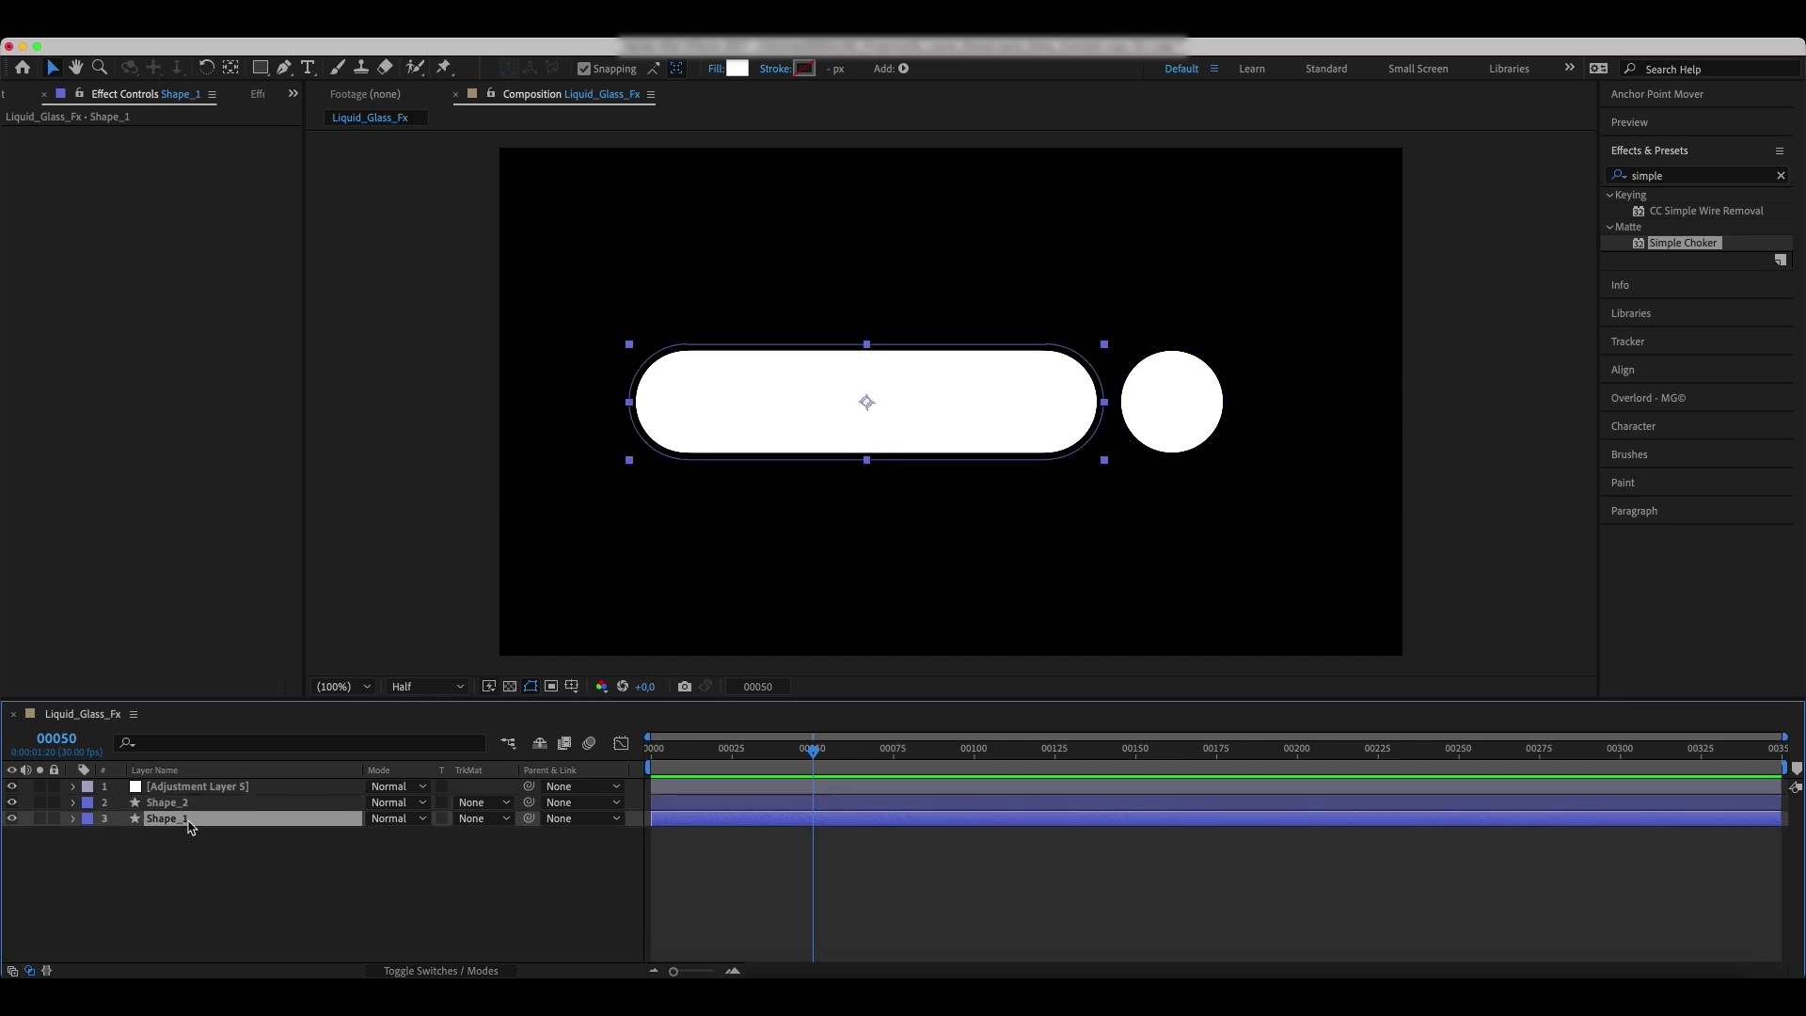
key(s)
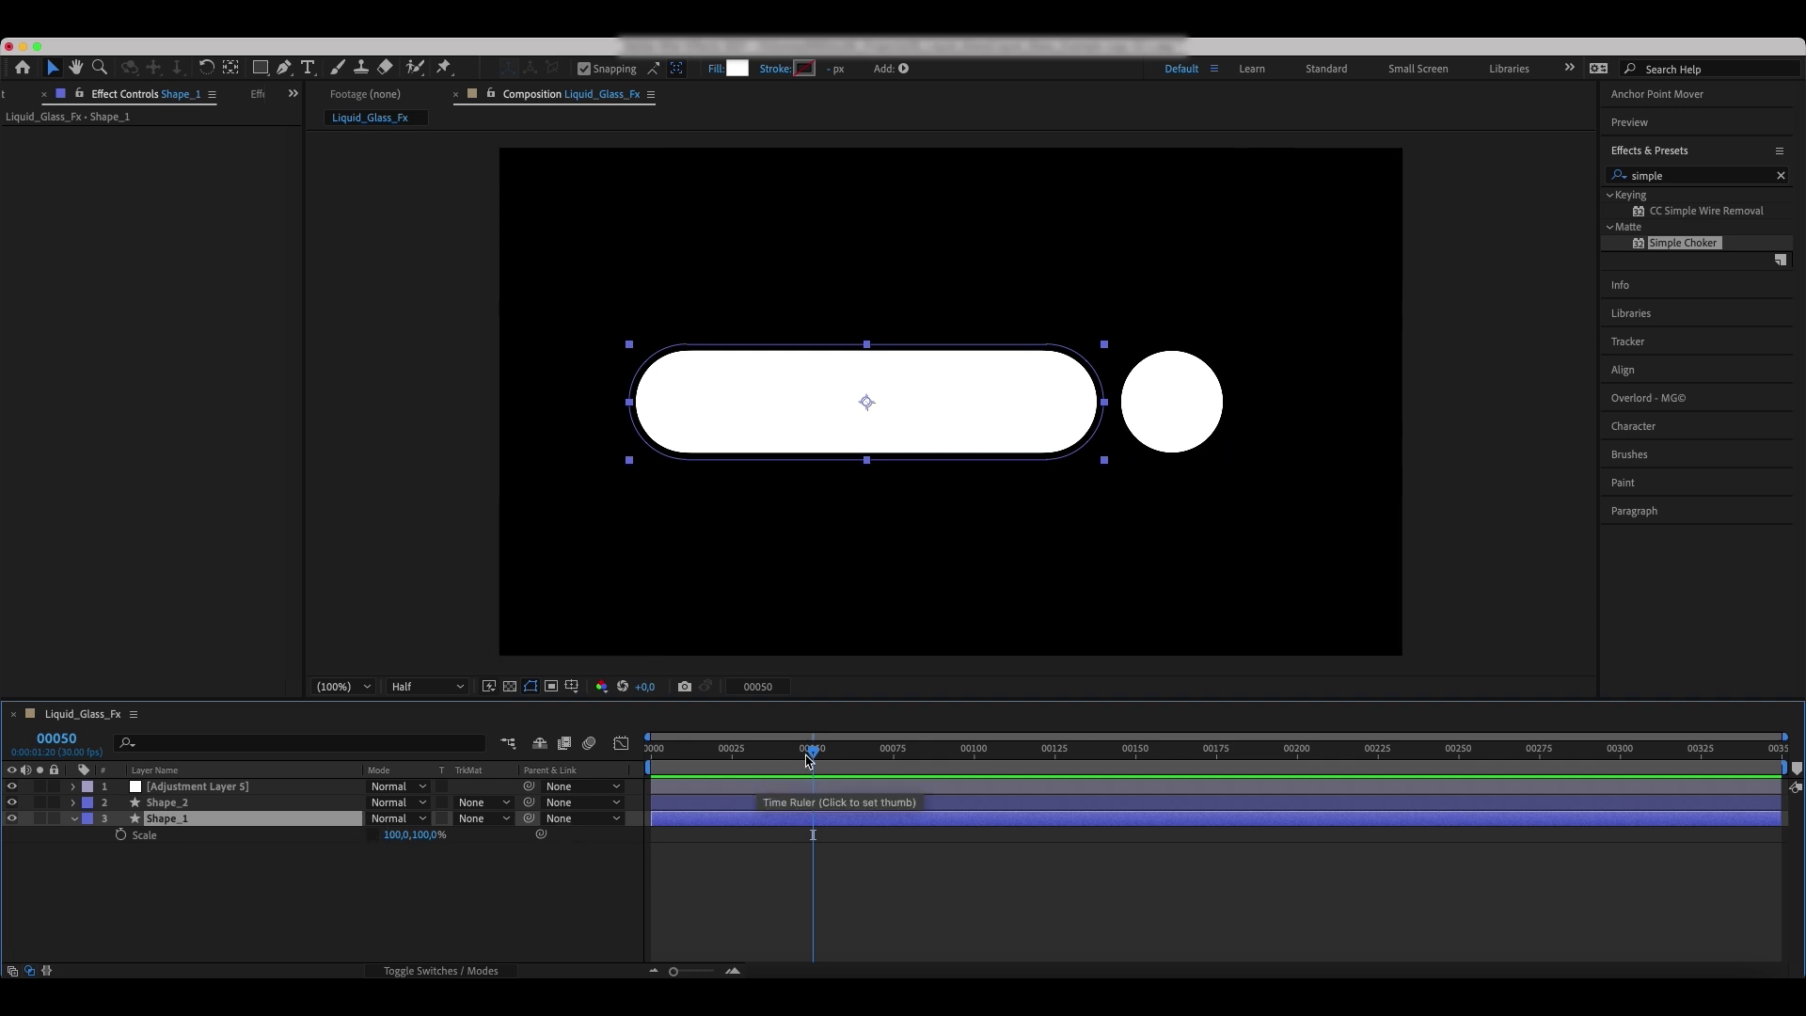
- Keyframe Shape_1's Scale at 100% on frame 0, 100,85% on frame 25, 100,100% on frame 50
drag(807, 759, 649, 762)
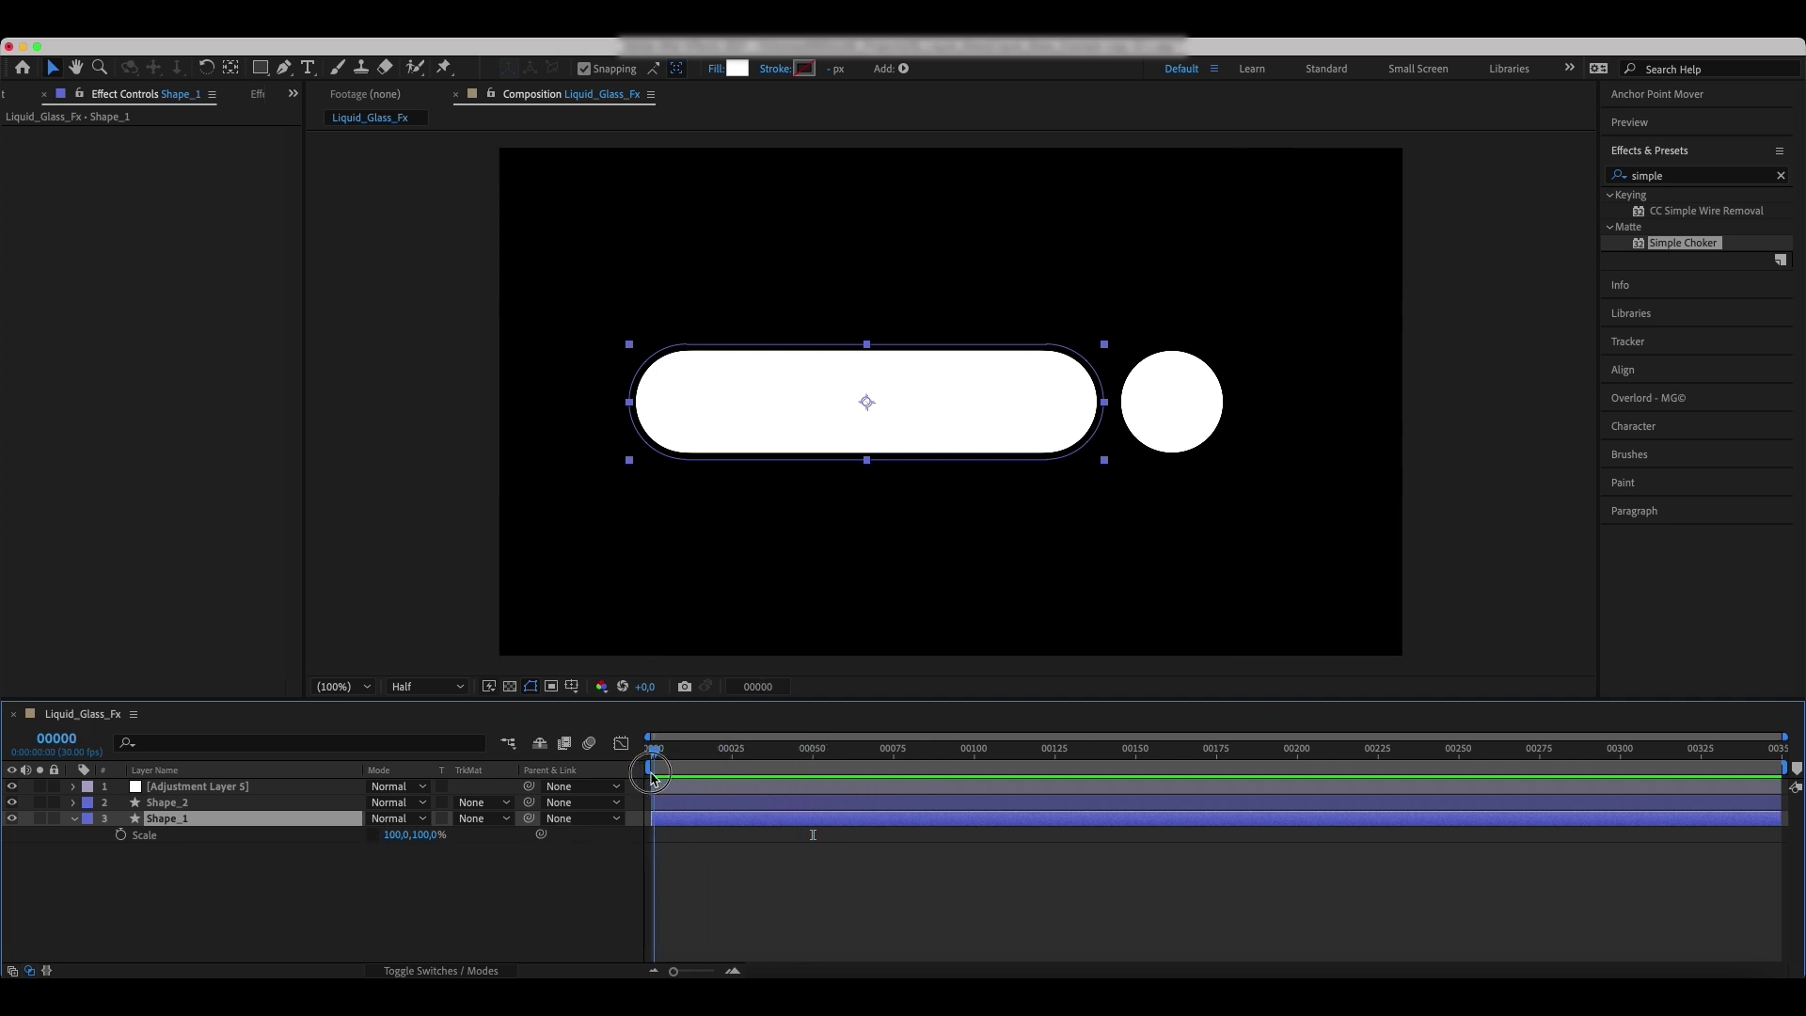
click(120, 834)
drag(692, 762, 735, 773)
drag(433, 835, 419, 845)
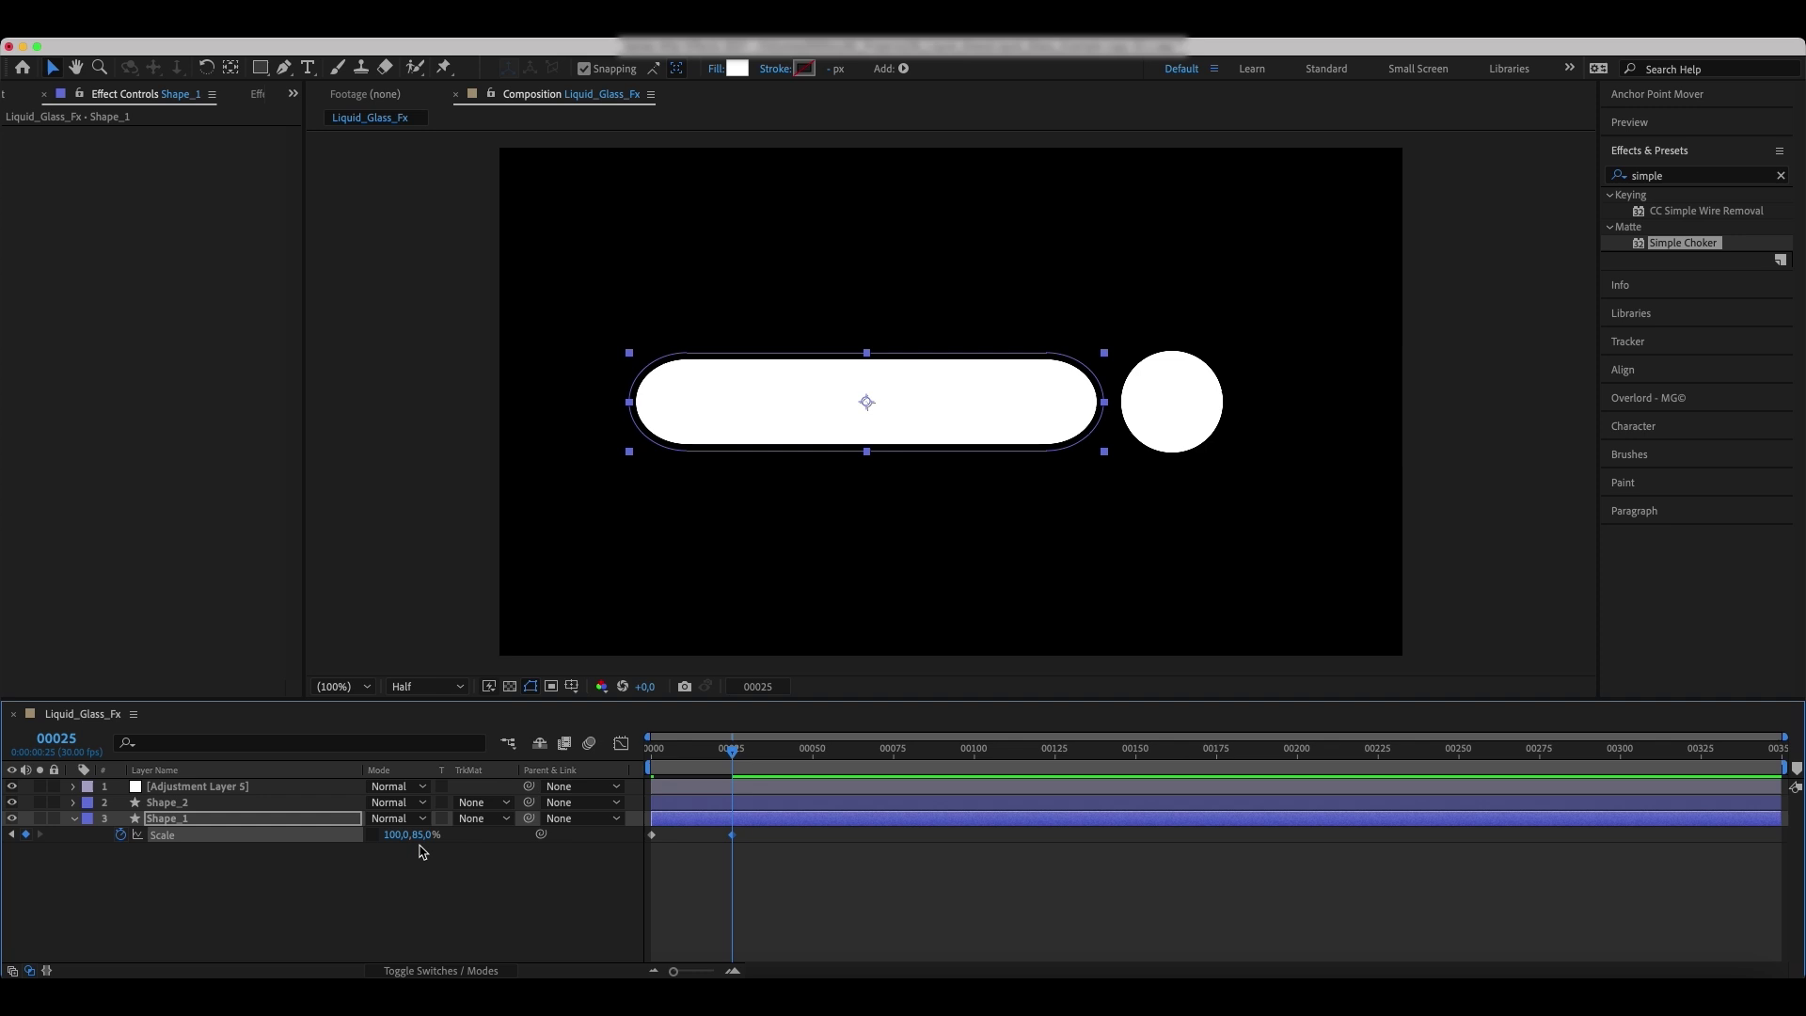
drag(770, 757, 813, 774)
click(421, 835)
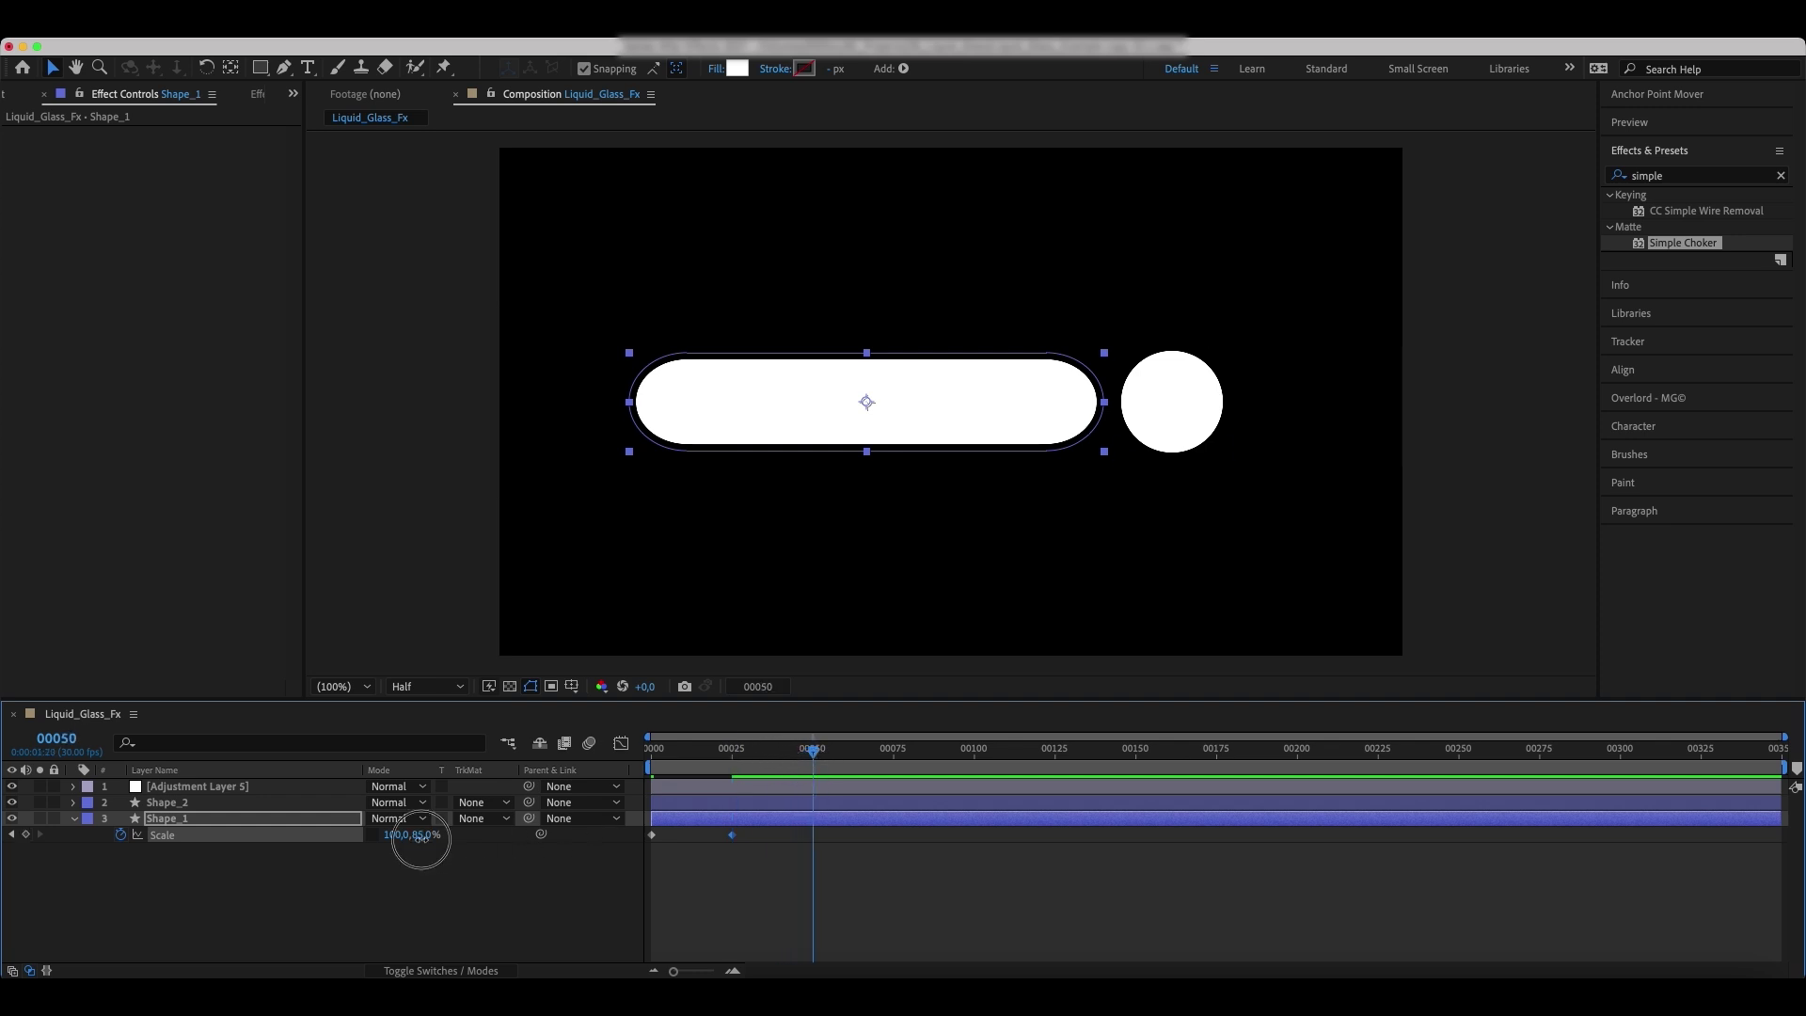
text(100)
key(Return)
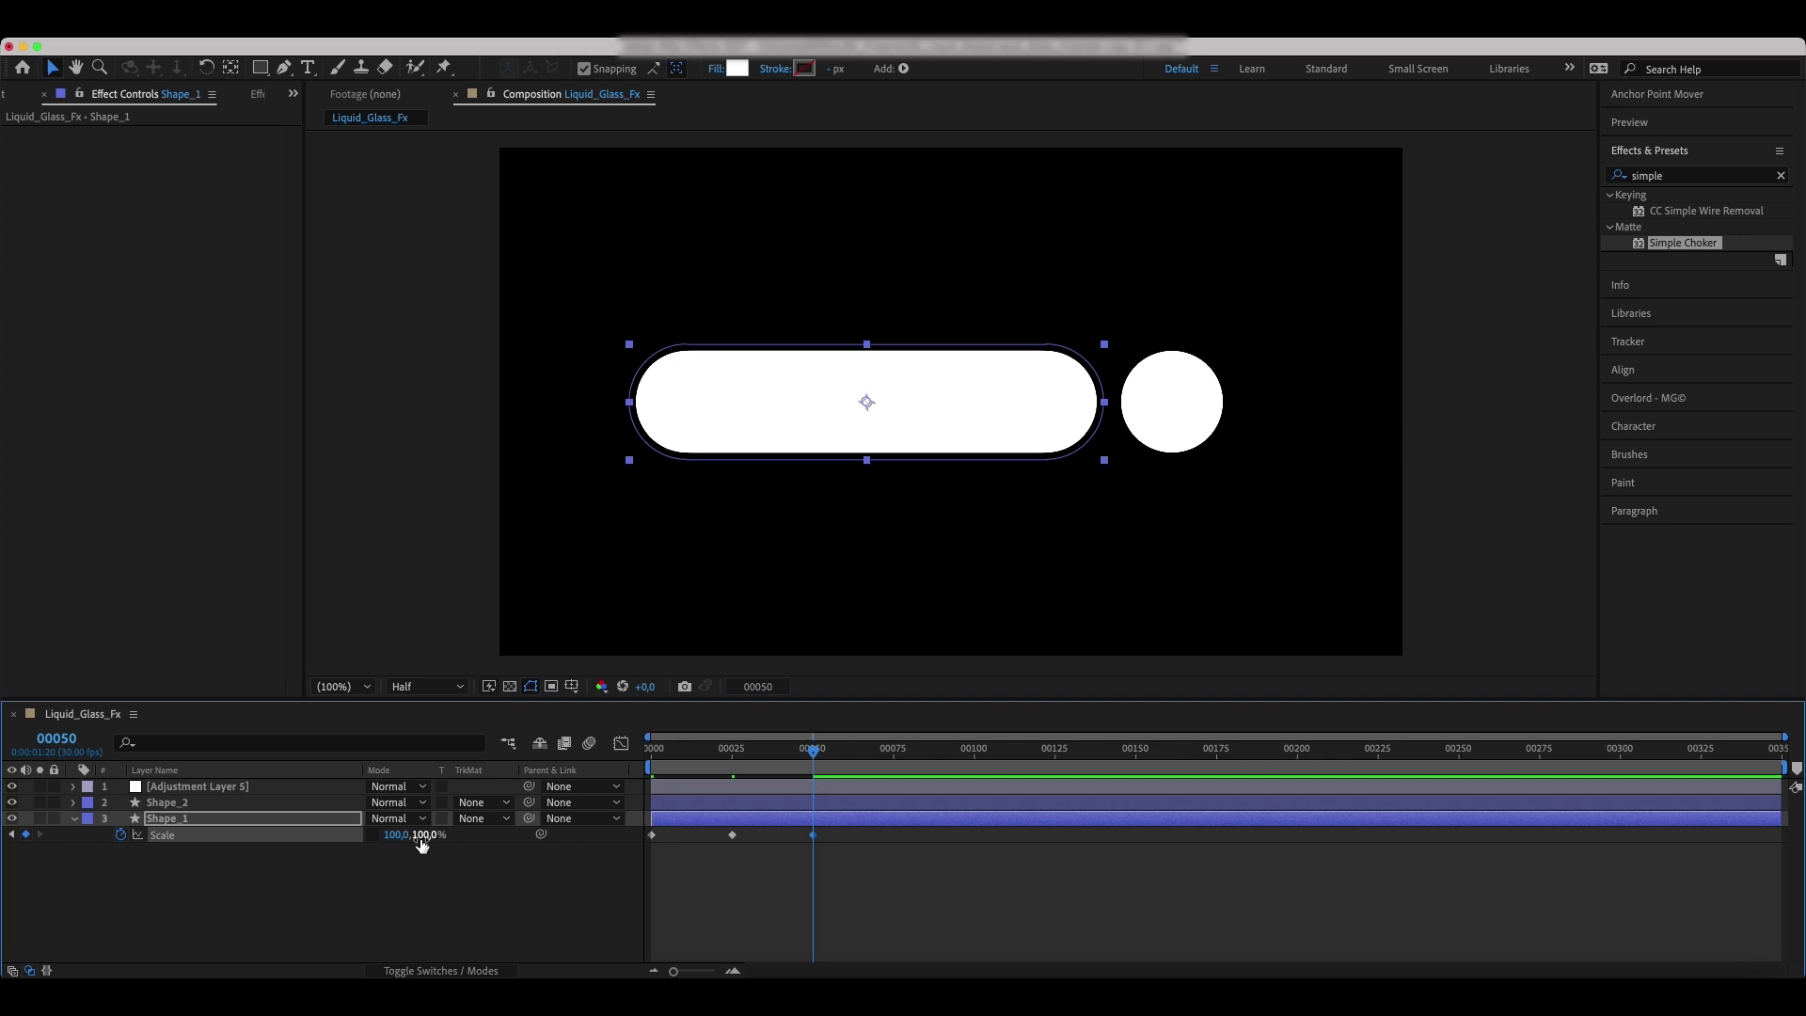
drag(816, 760, 612, 807)
- Paste Shape_1's Scale keyframes onto Shape_2's Scale at frame 0 and preview both squashing
click(700, 803)
key(s)
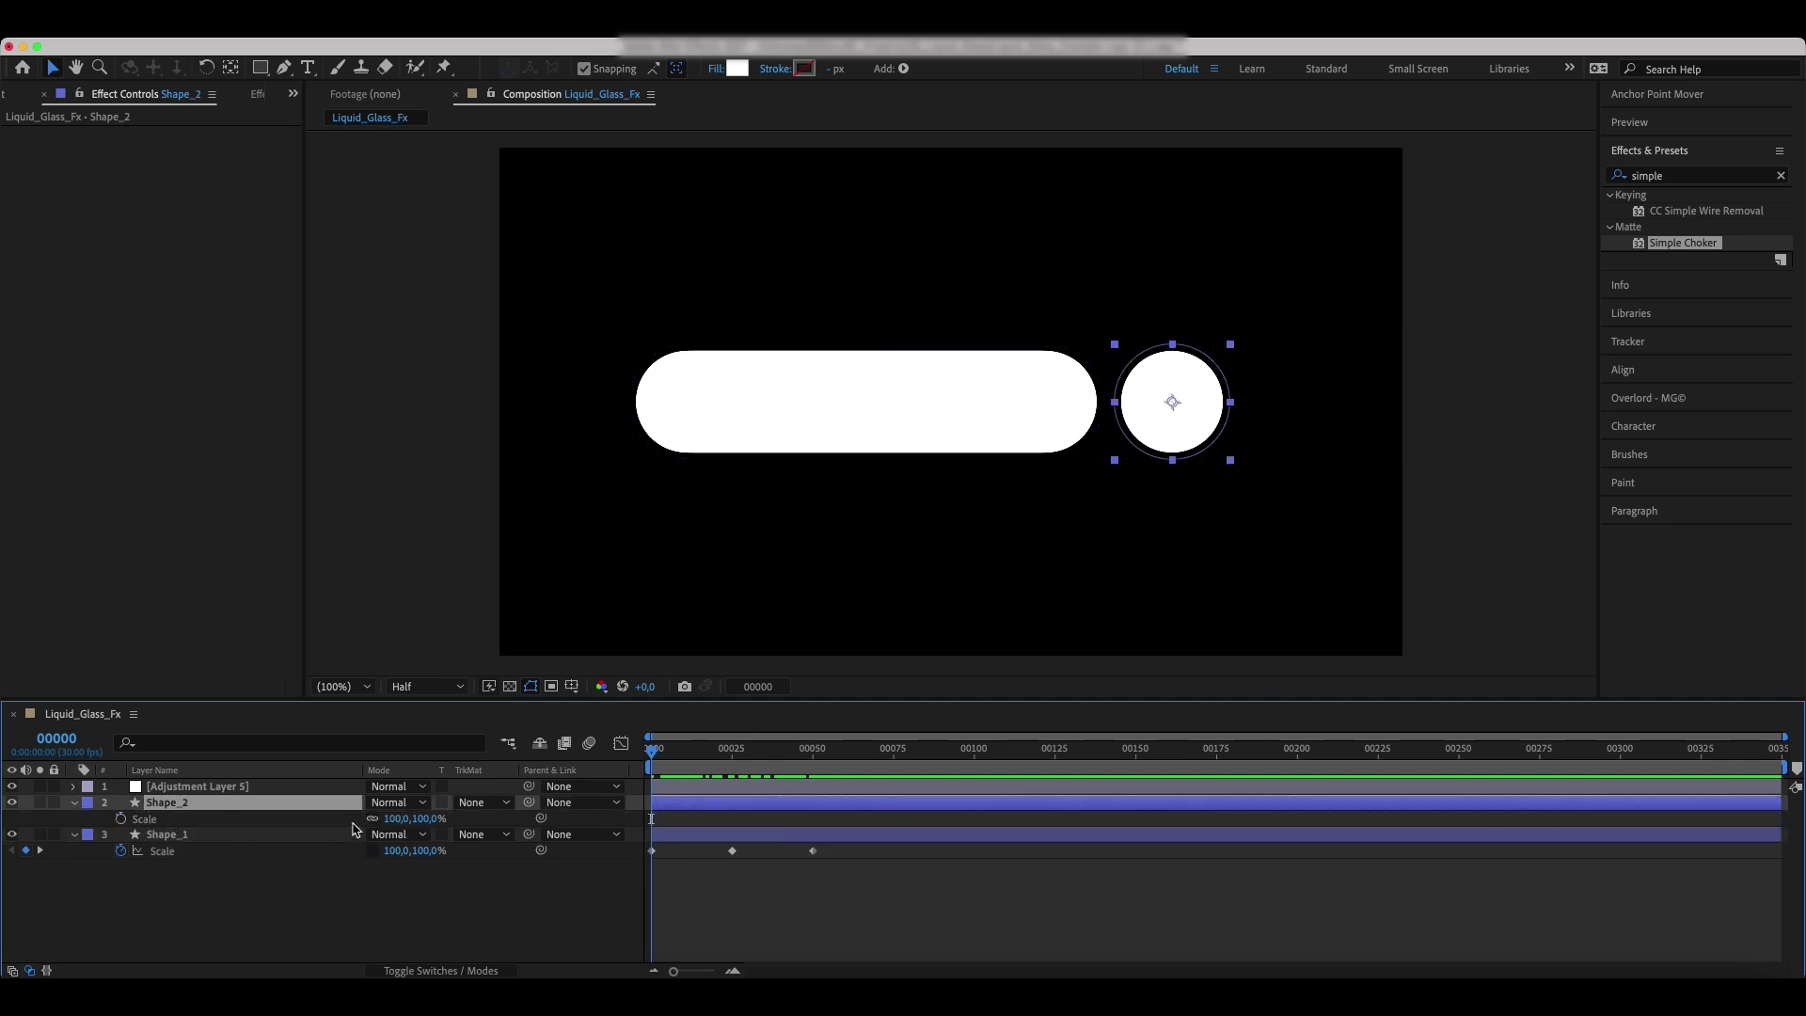
click(170, 854)
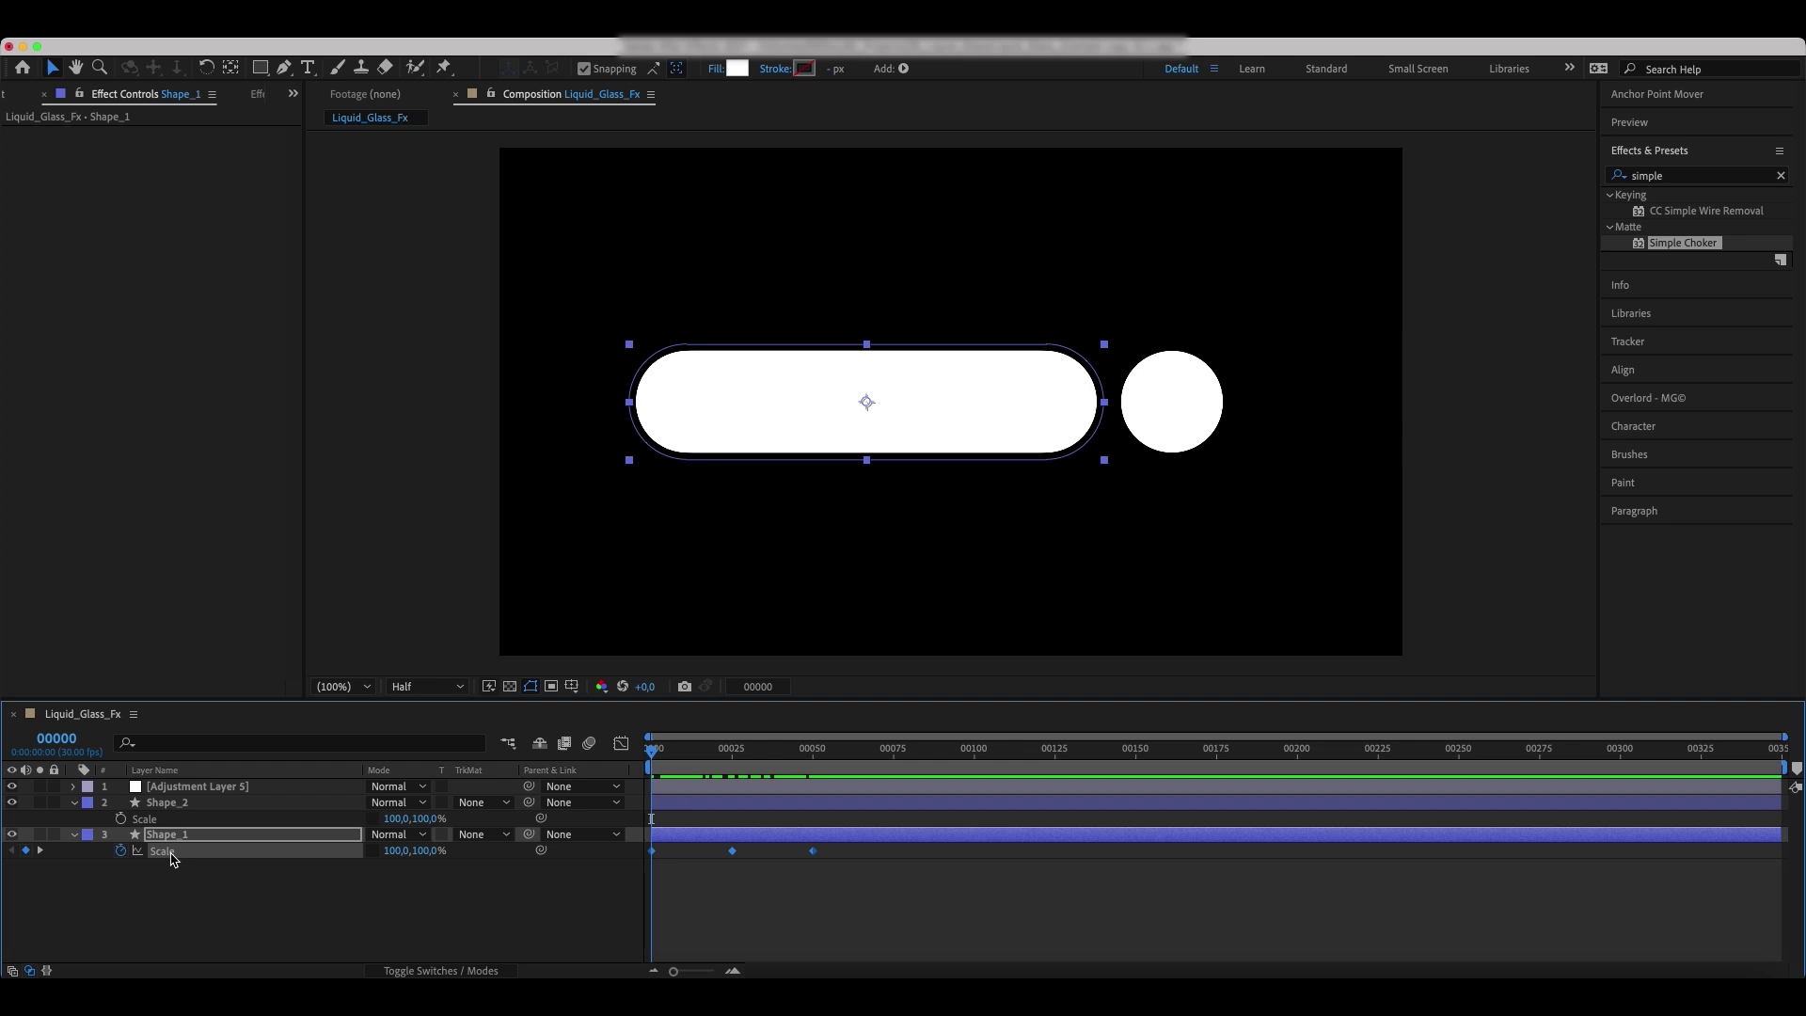
click(171, 824)
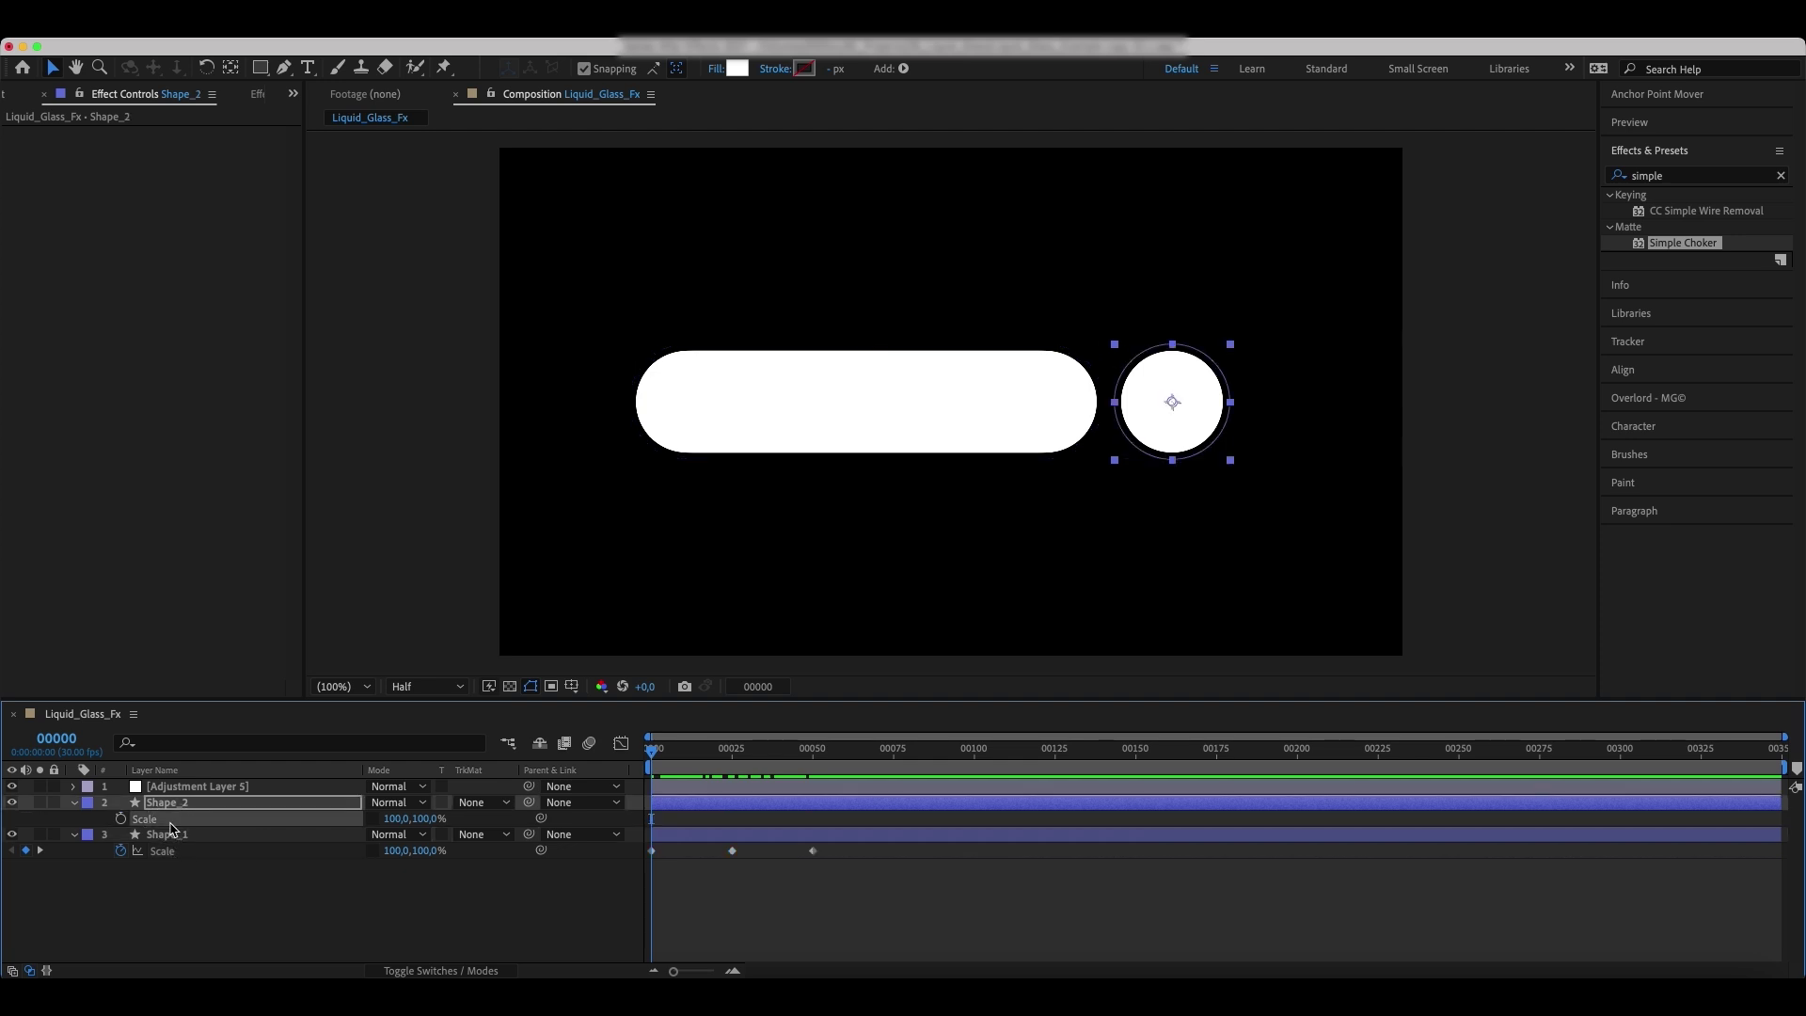
click(122, 819)
key(ctrl+v)
drag(655, 761, 628, 804)
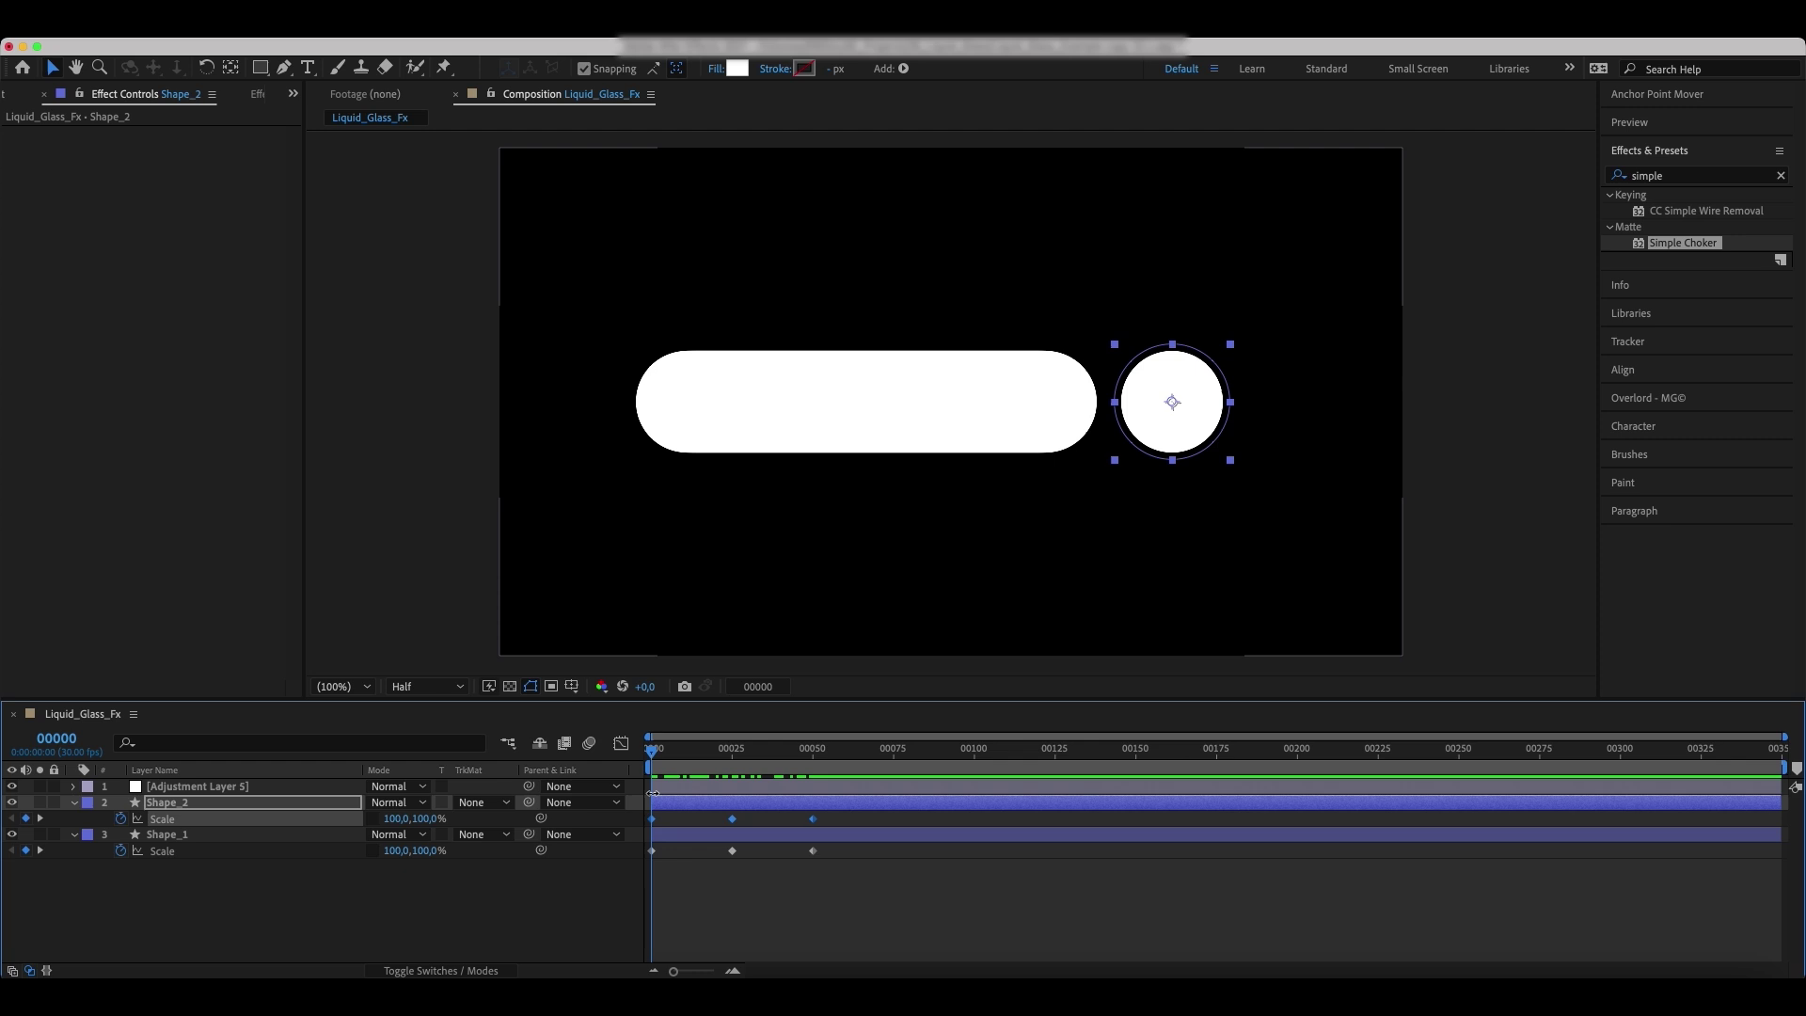
click(754, 837)
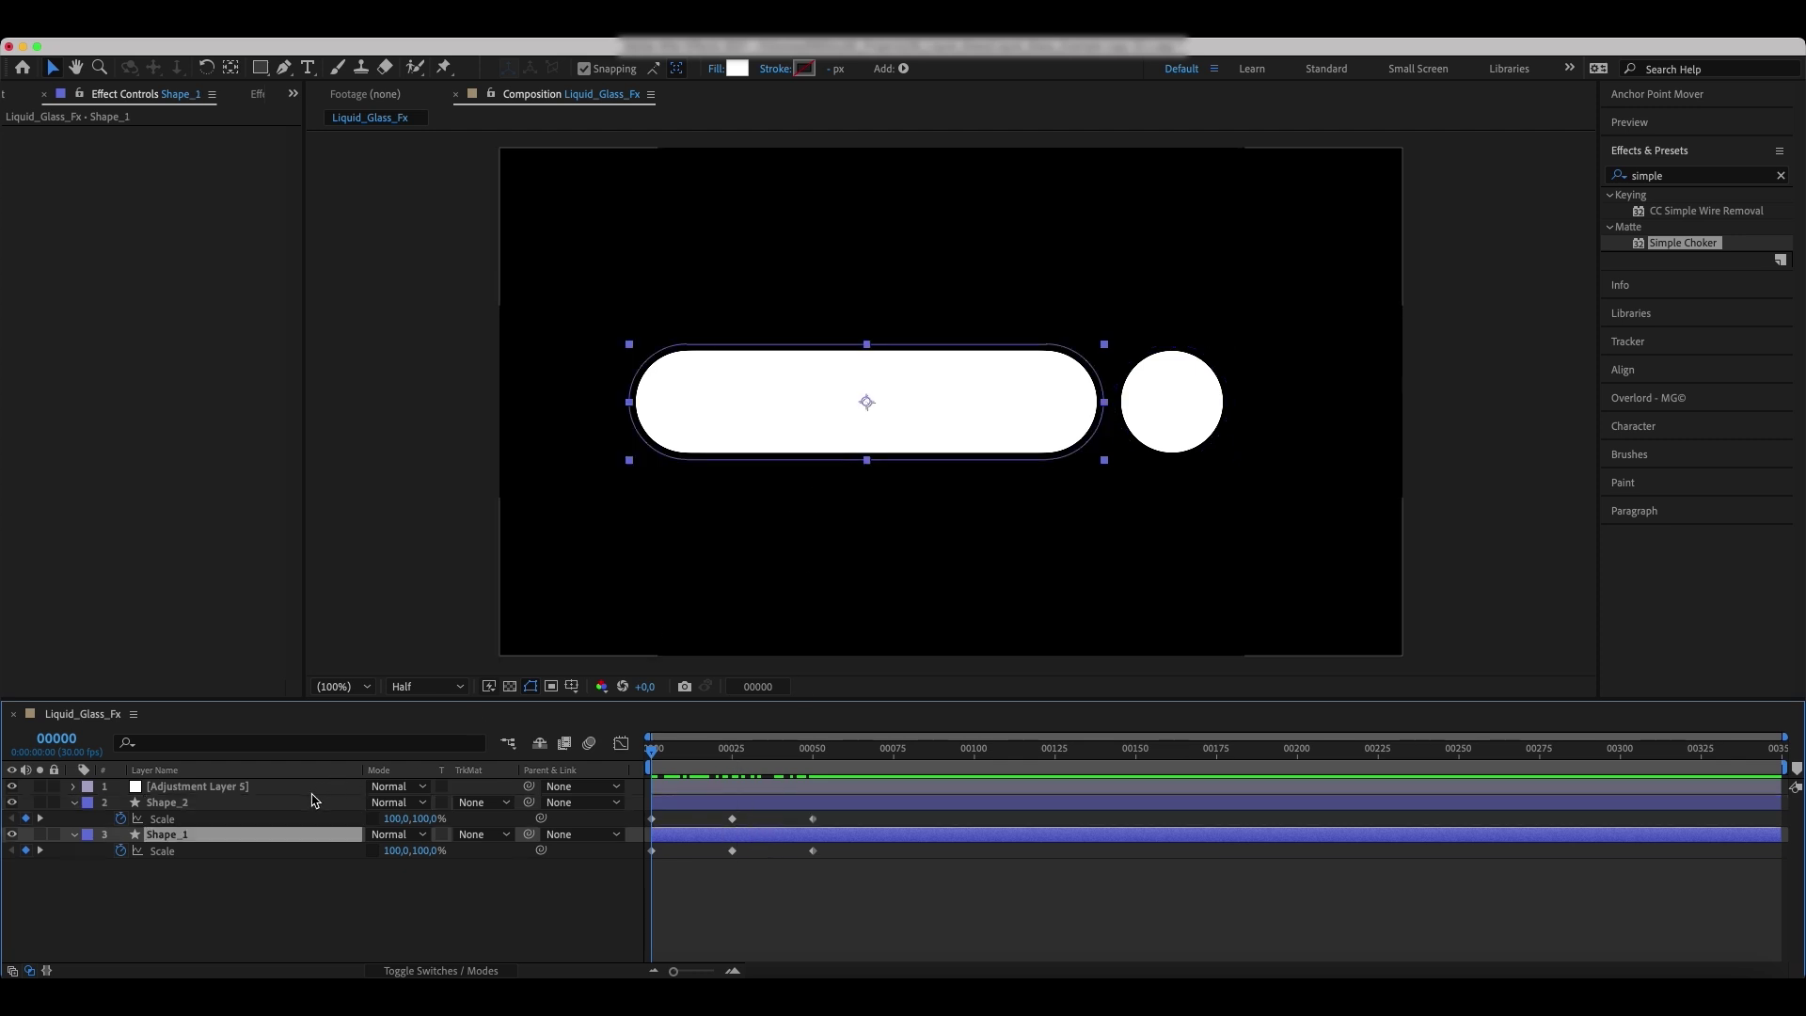
- Keyframe Shape_1's Position at frame 0 and shift the pill left to x 700 at frame 25
key(p)
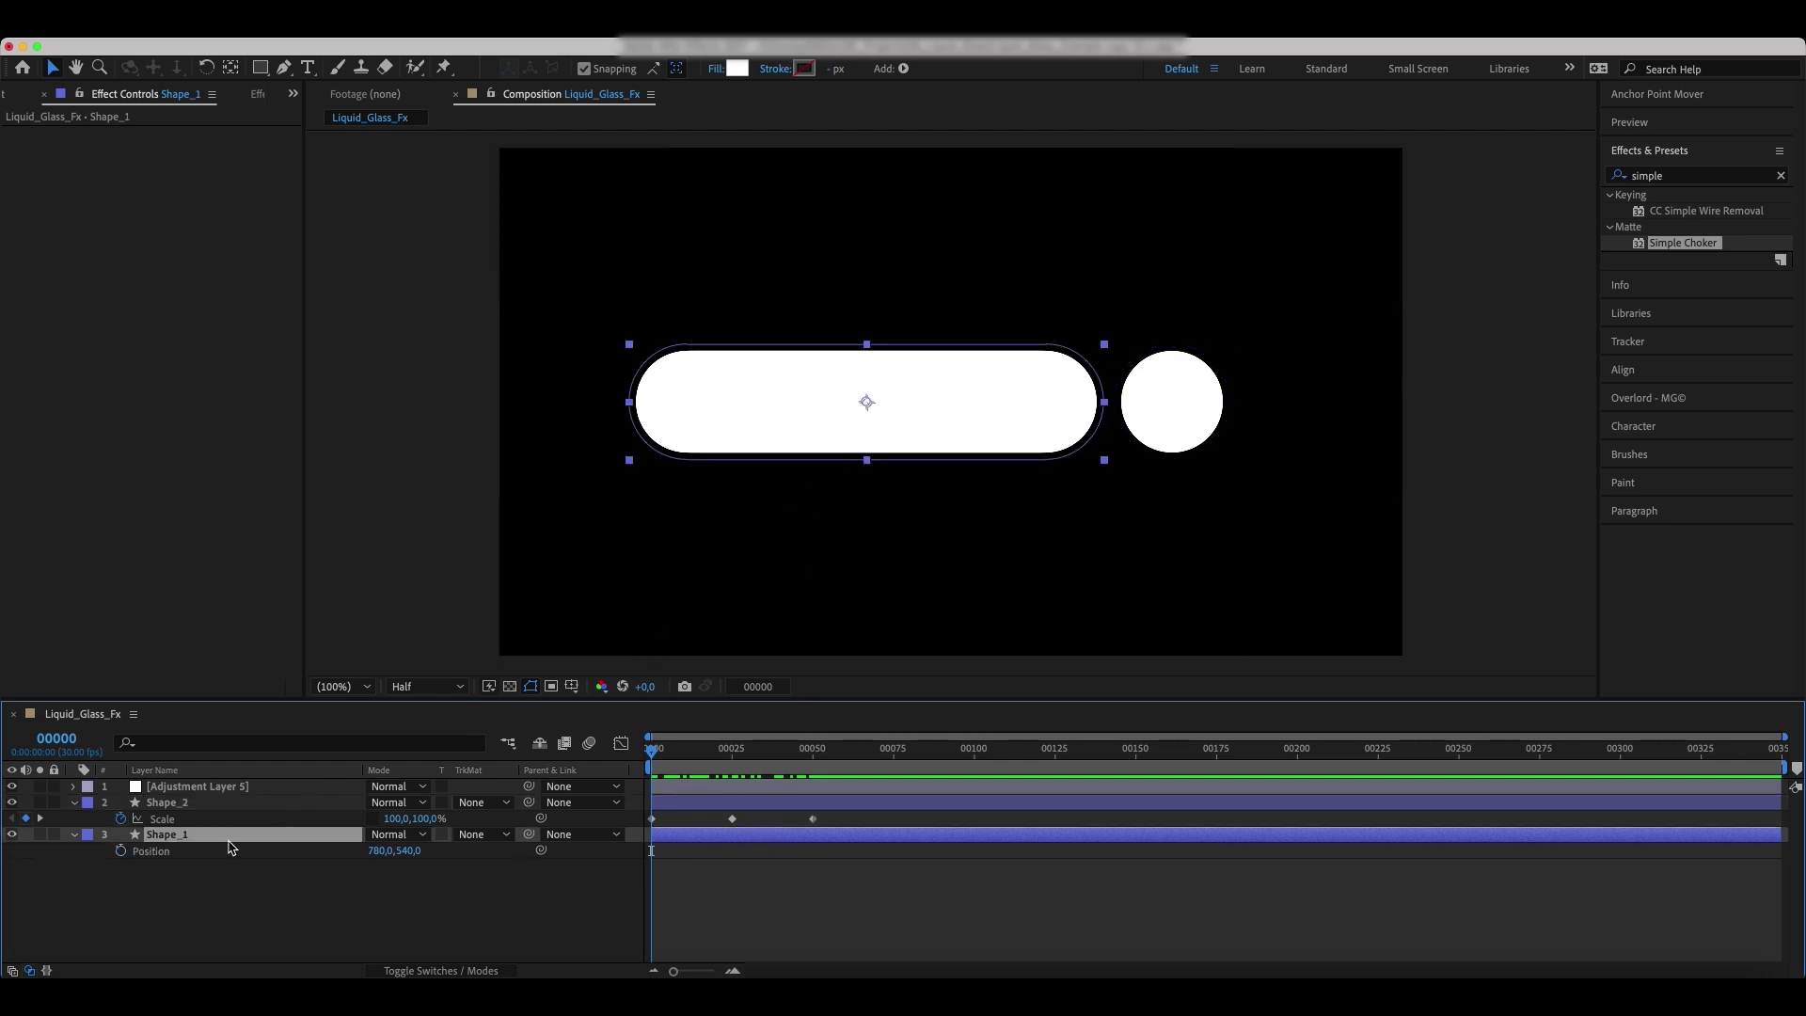
click(126, 856)
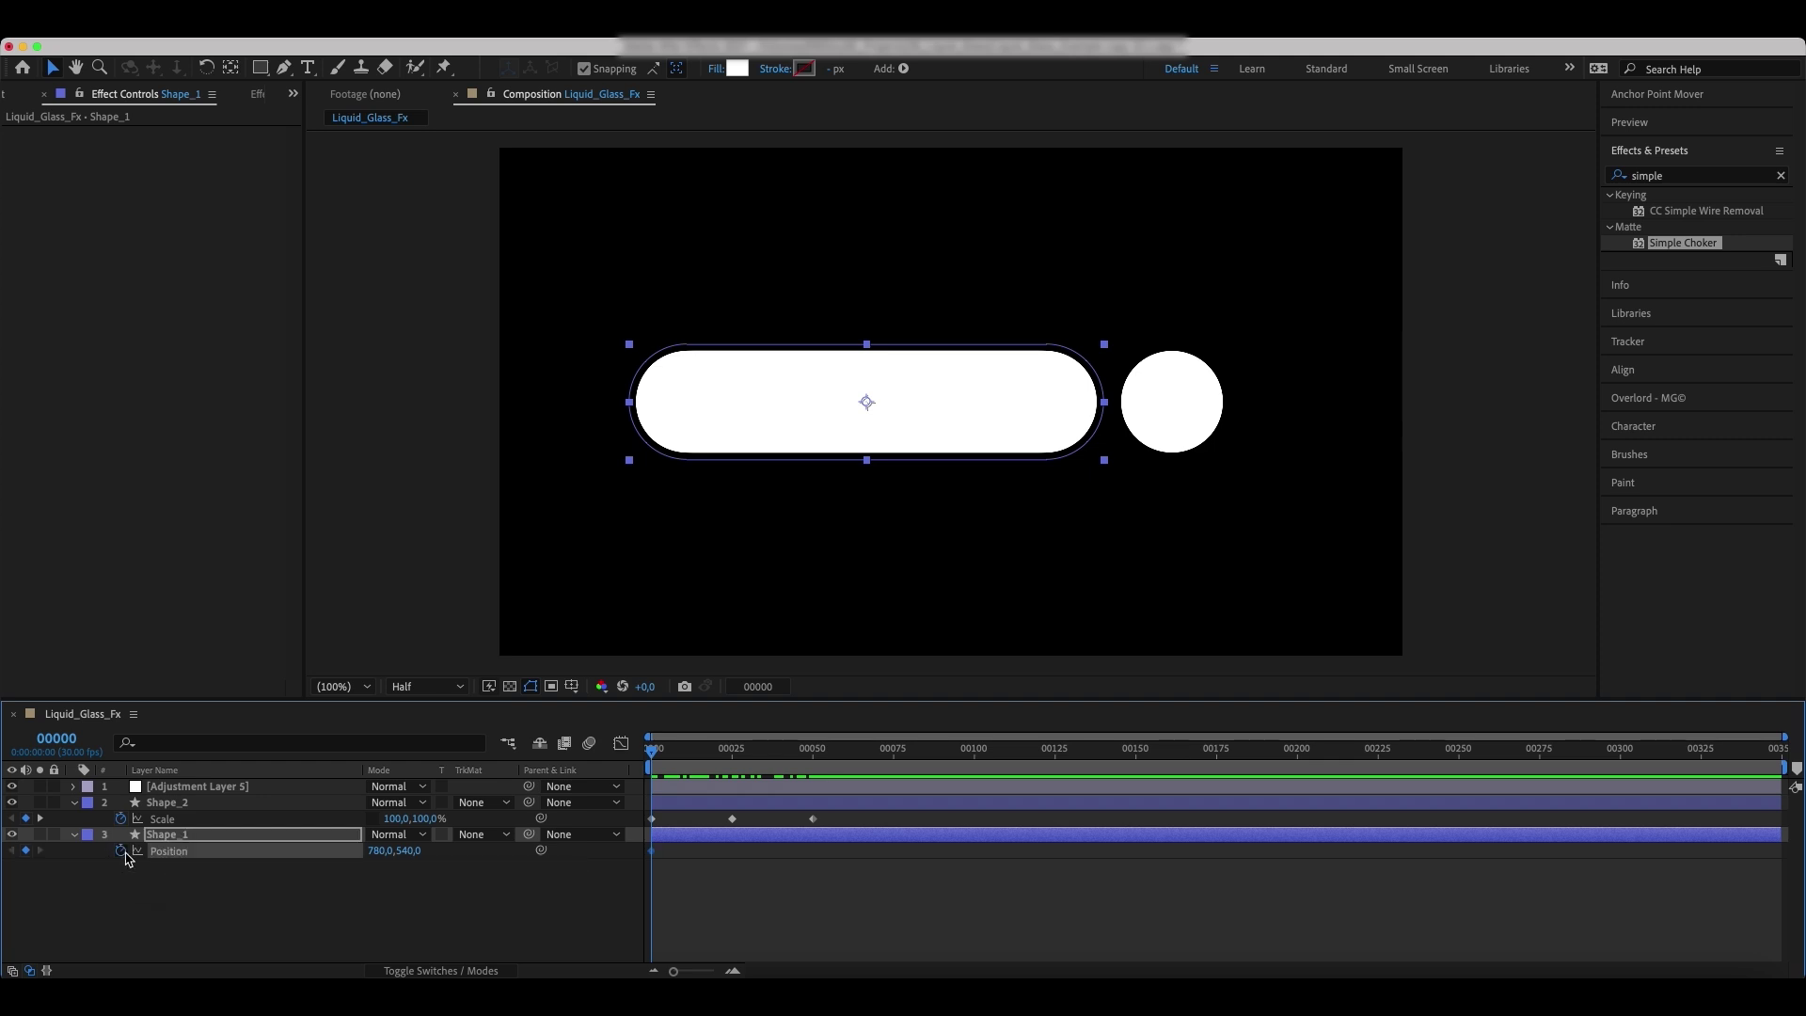
click(707, 756)
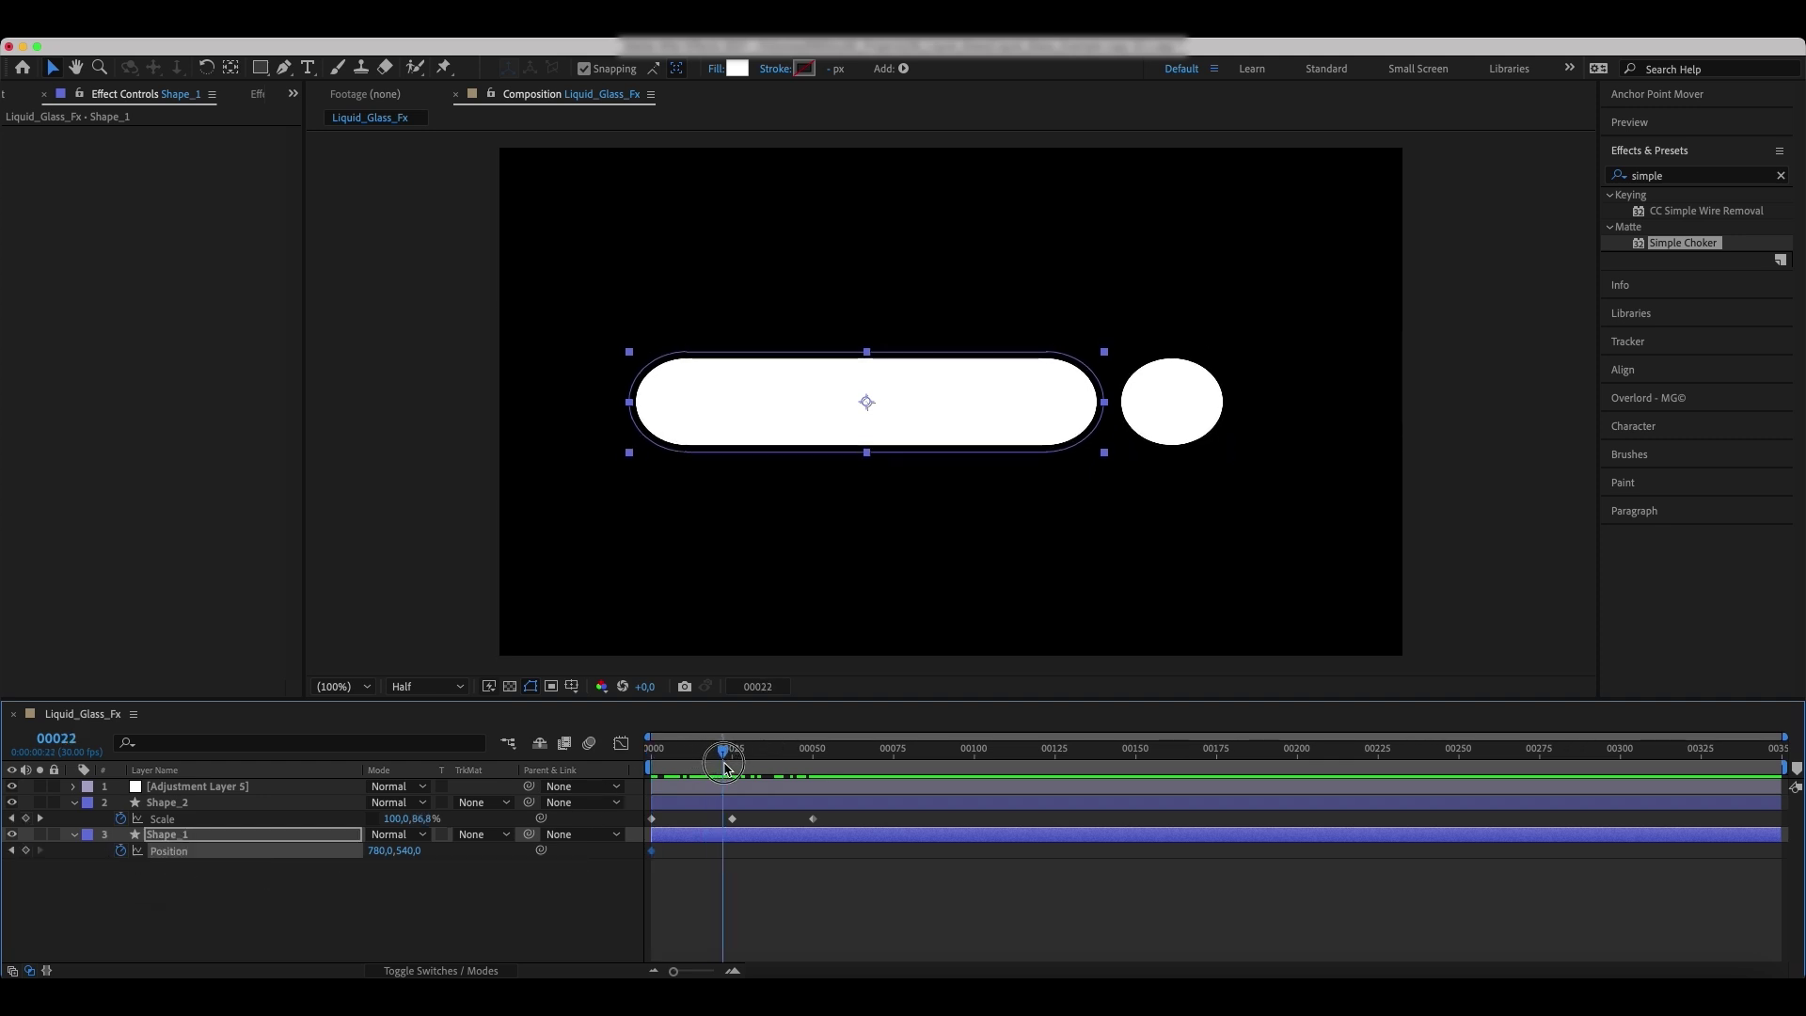
drag(707, 760, 732, 755)
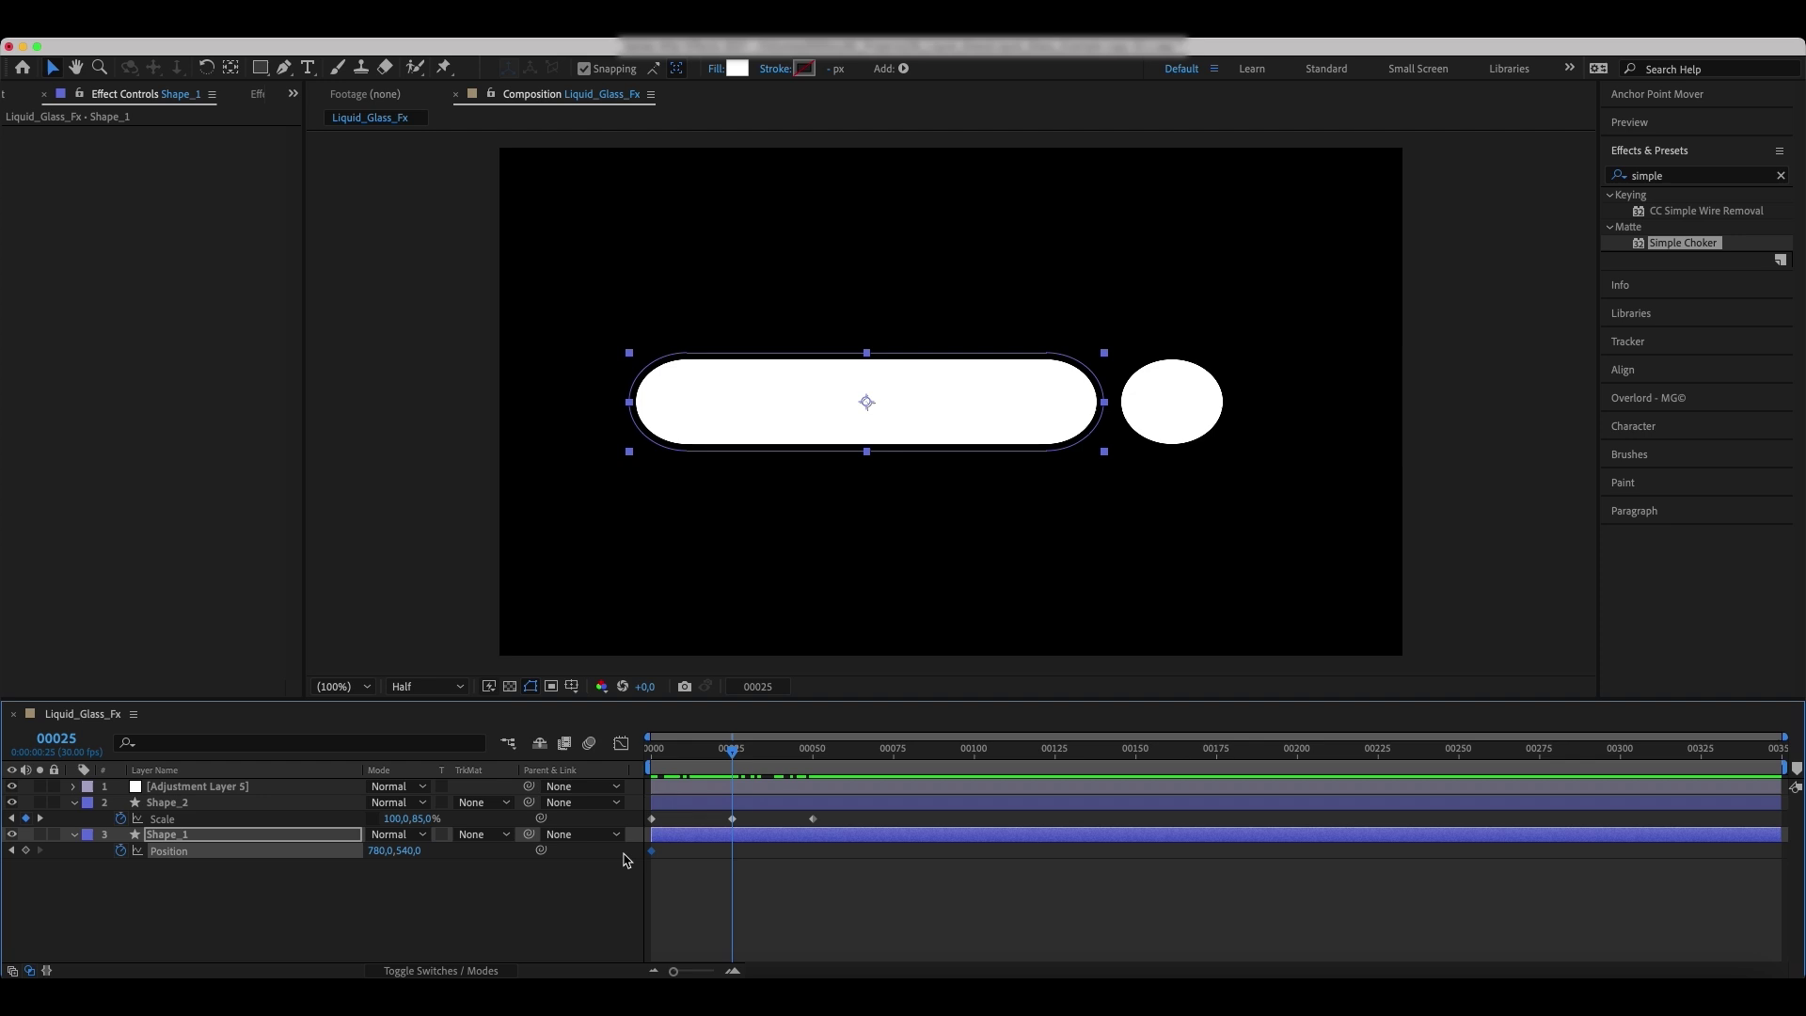
key(shift+Left)
key(shift+Left)
key(shift+Left)
key(shift+Left)
key(shift+Left)
key(shift+Left)
key(shift+Left)
key(shift+Left)
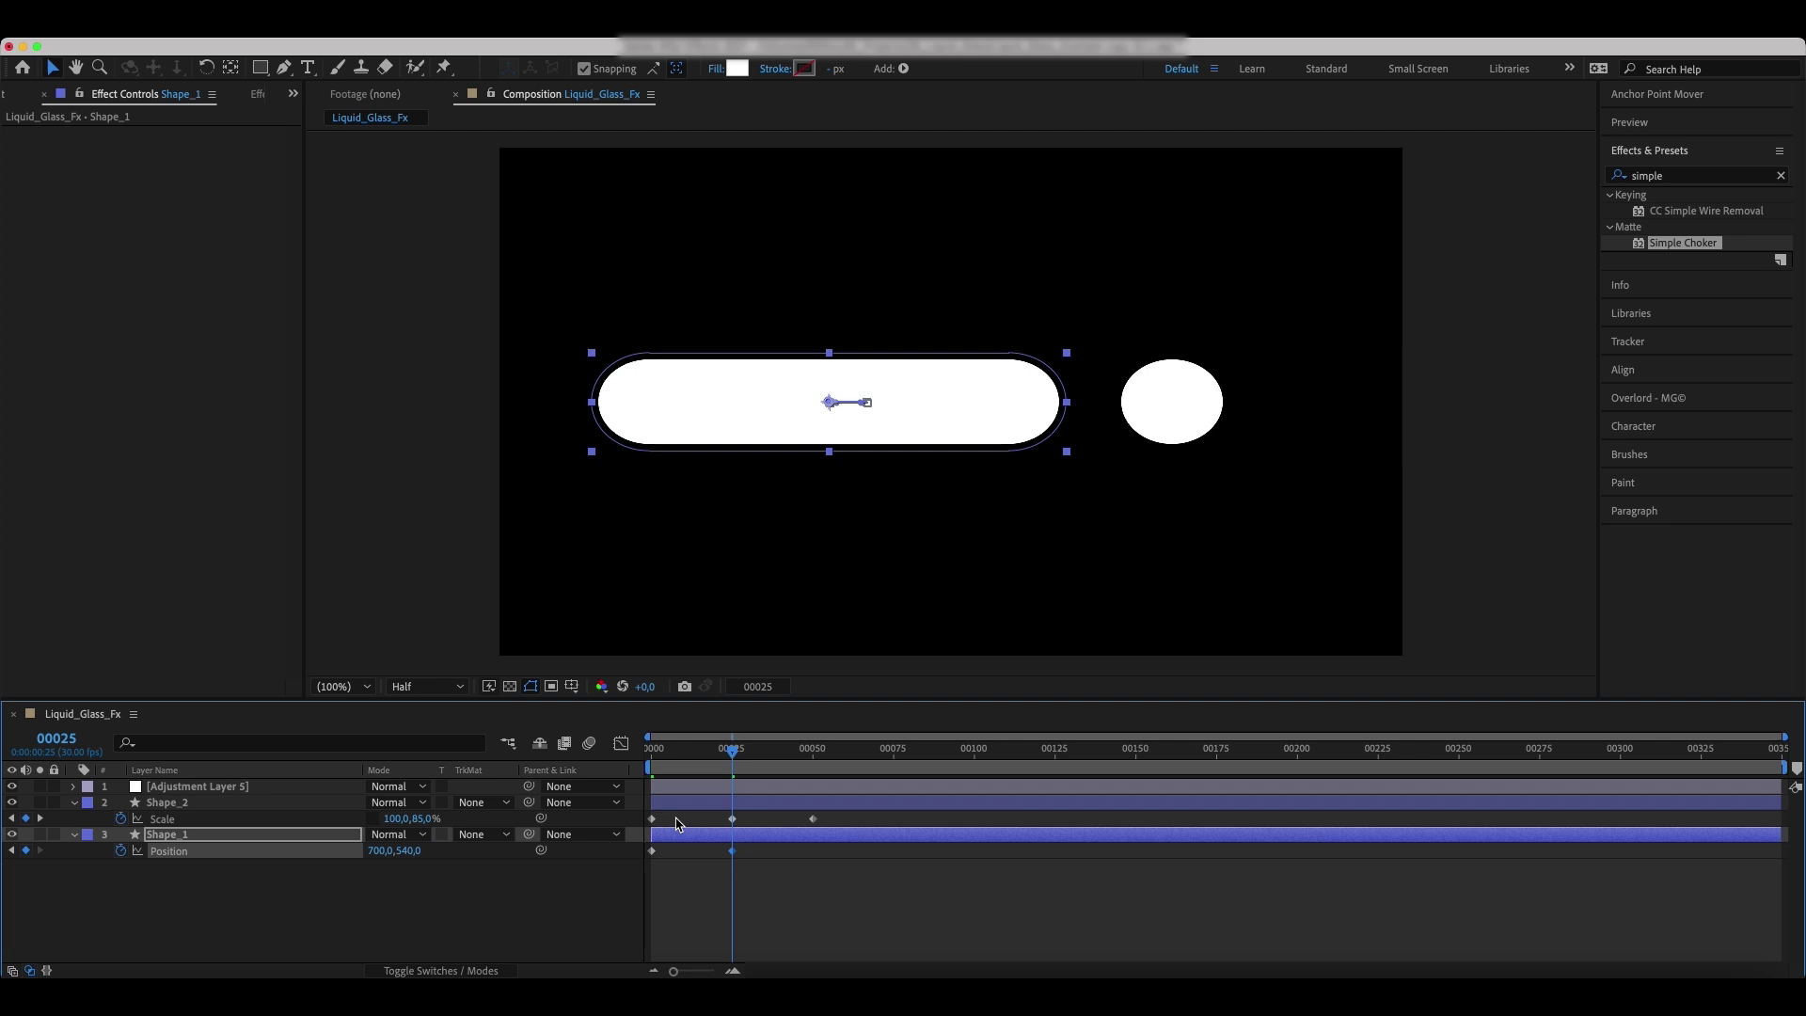
- Move the pill back right to x 780 at frame 50 and preview the slide
drag(733, 758, 813, 758)
click(665, 886)
click(652, 850)
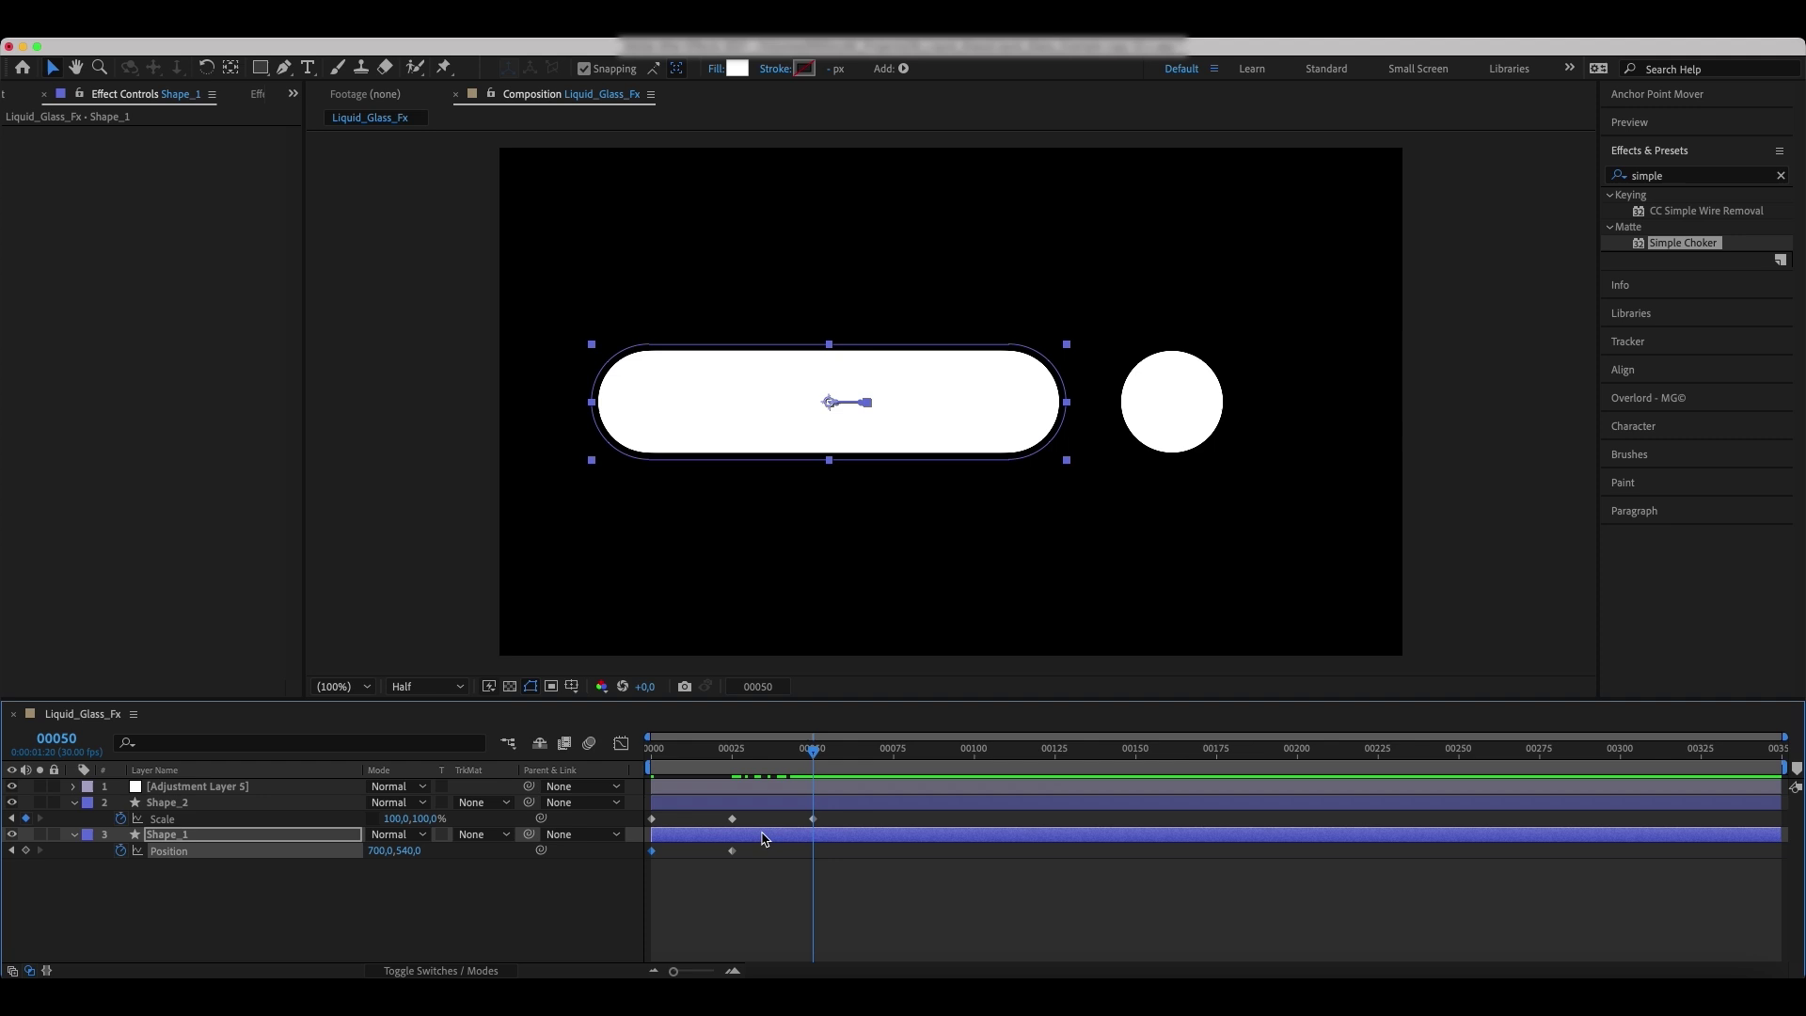
key(shift+Right)
key(shift+Right)
key(shift+Right)
key(shift+Right)
key(shift+Right)
key(shift+Right)
key(shift+Right)
key(shift+Right)
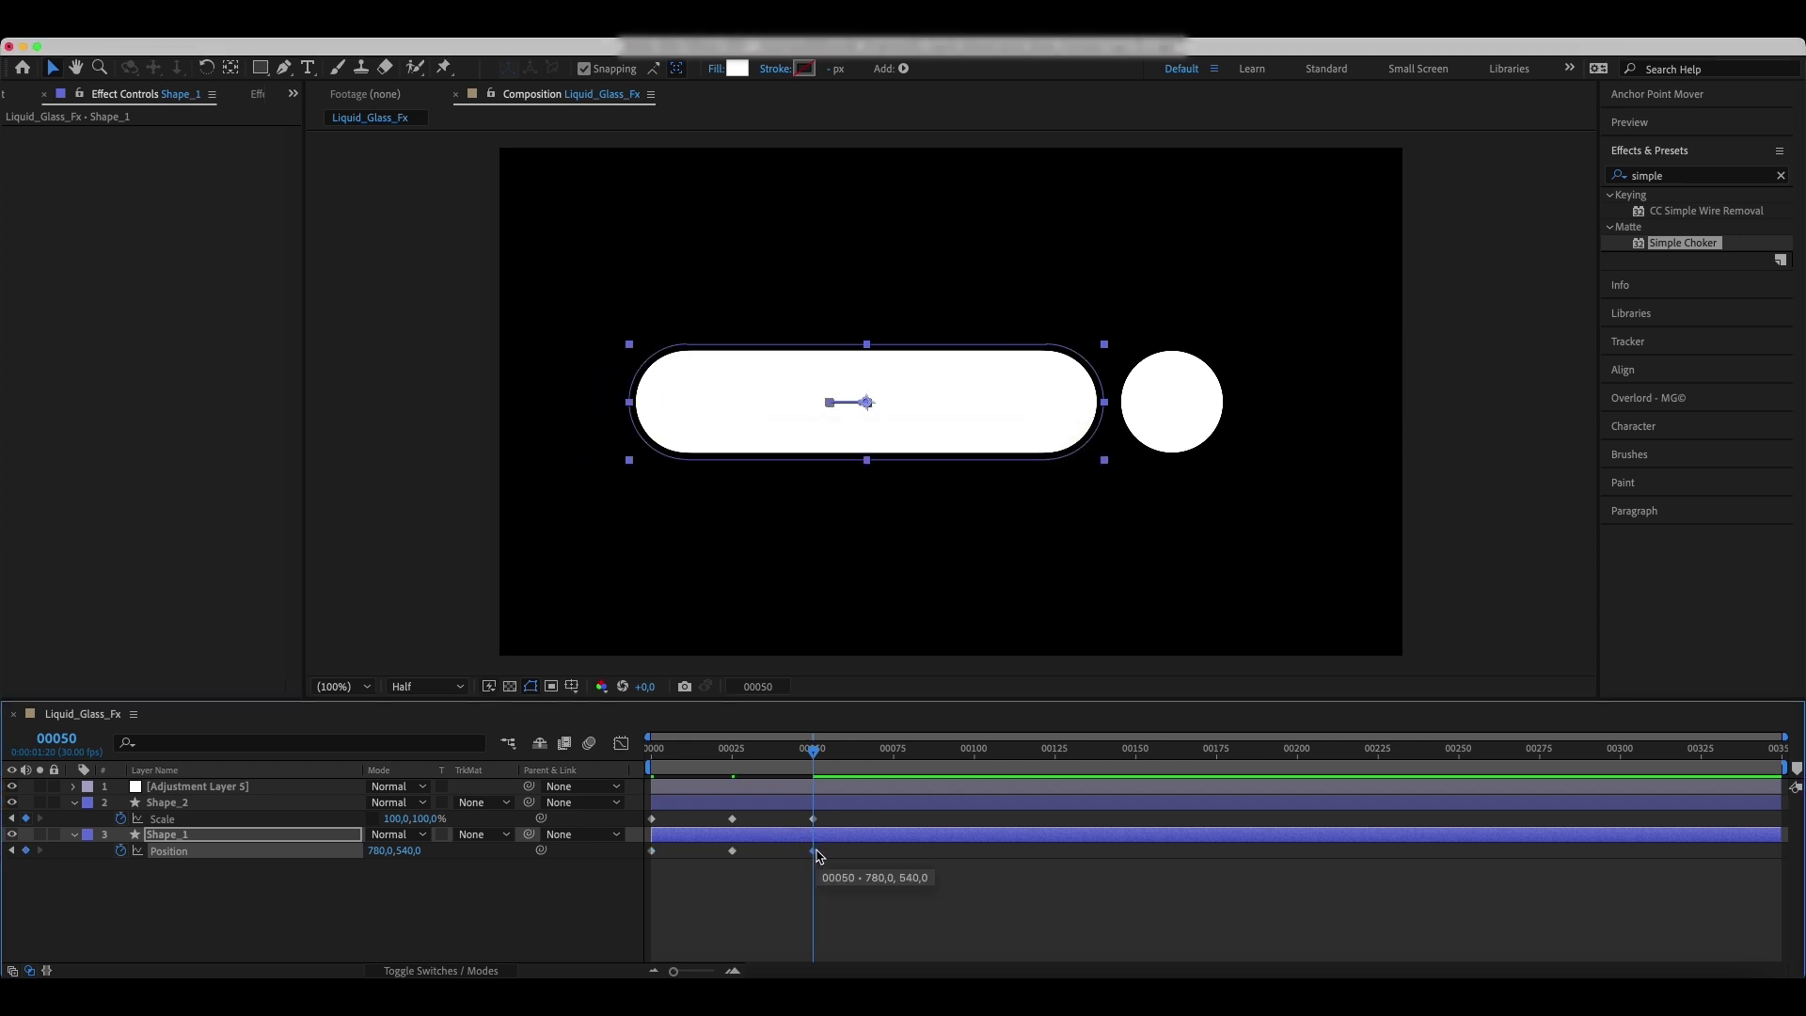
mouse_move(812, 758)
mouse_down()
mouse_move(757, 765)
mouse_move(812, 770)
mouse_up()
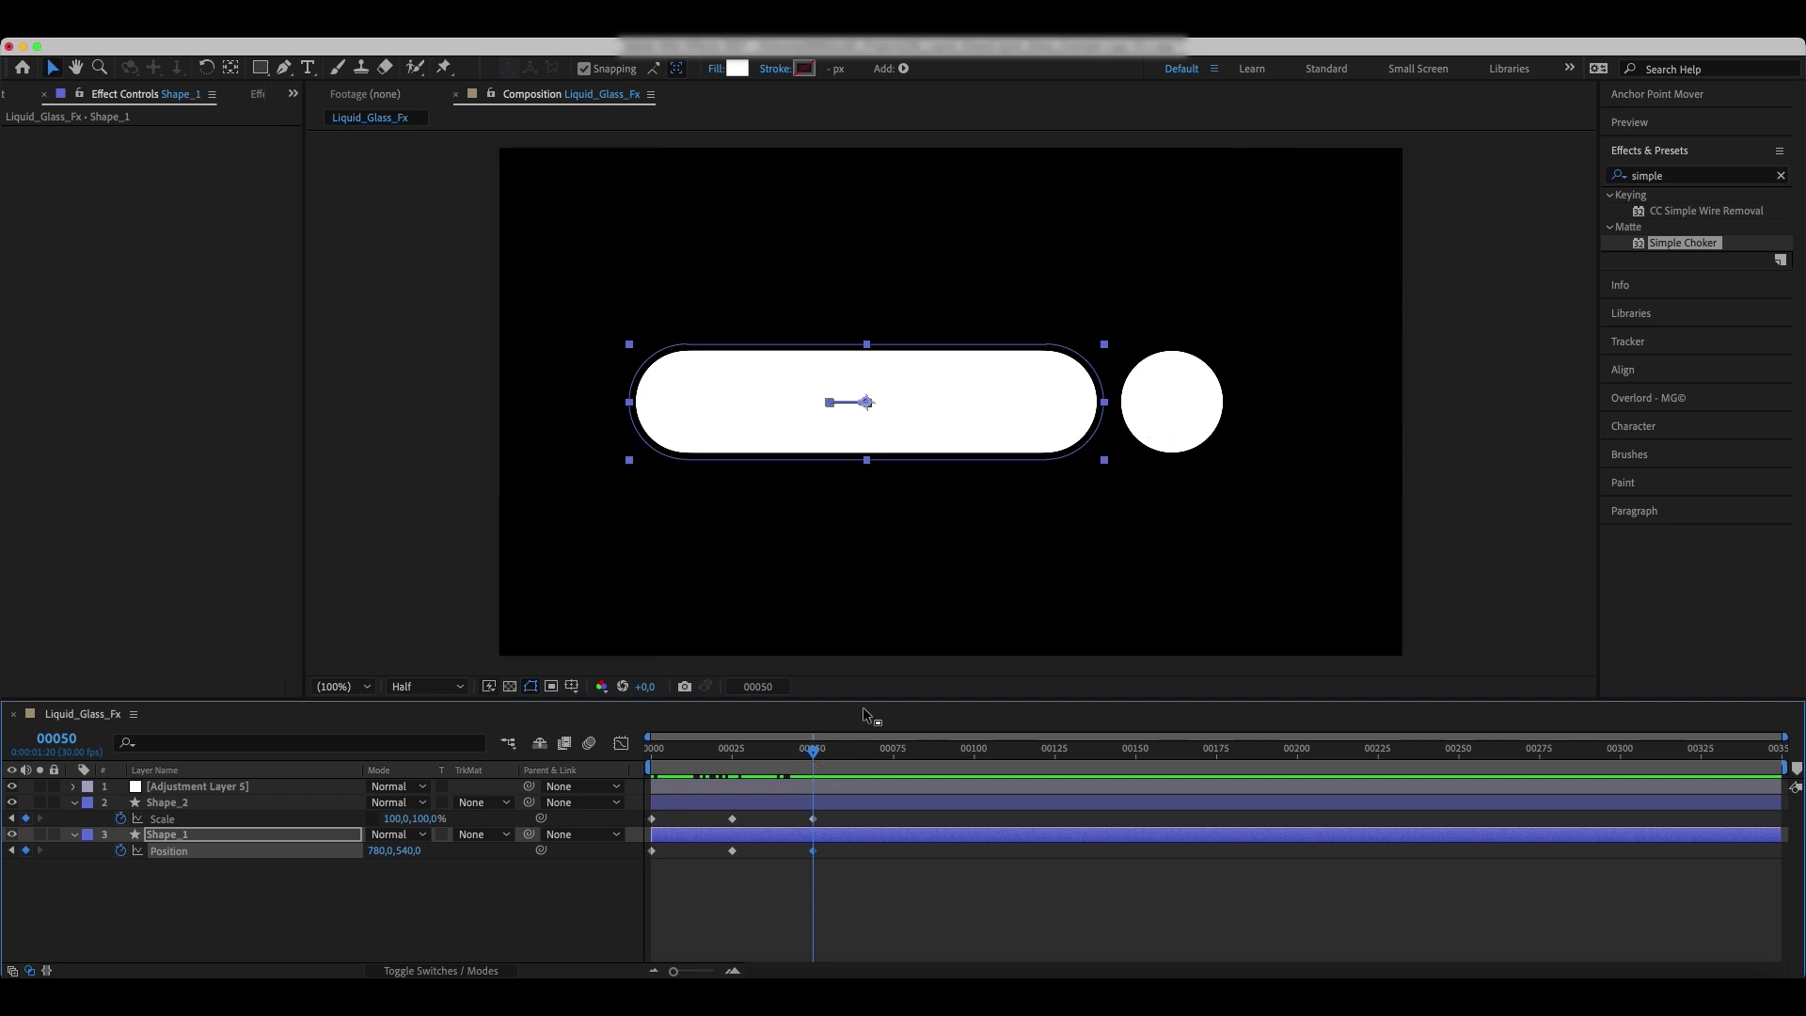
drag(812, 749, 613, 773)
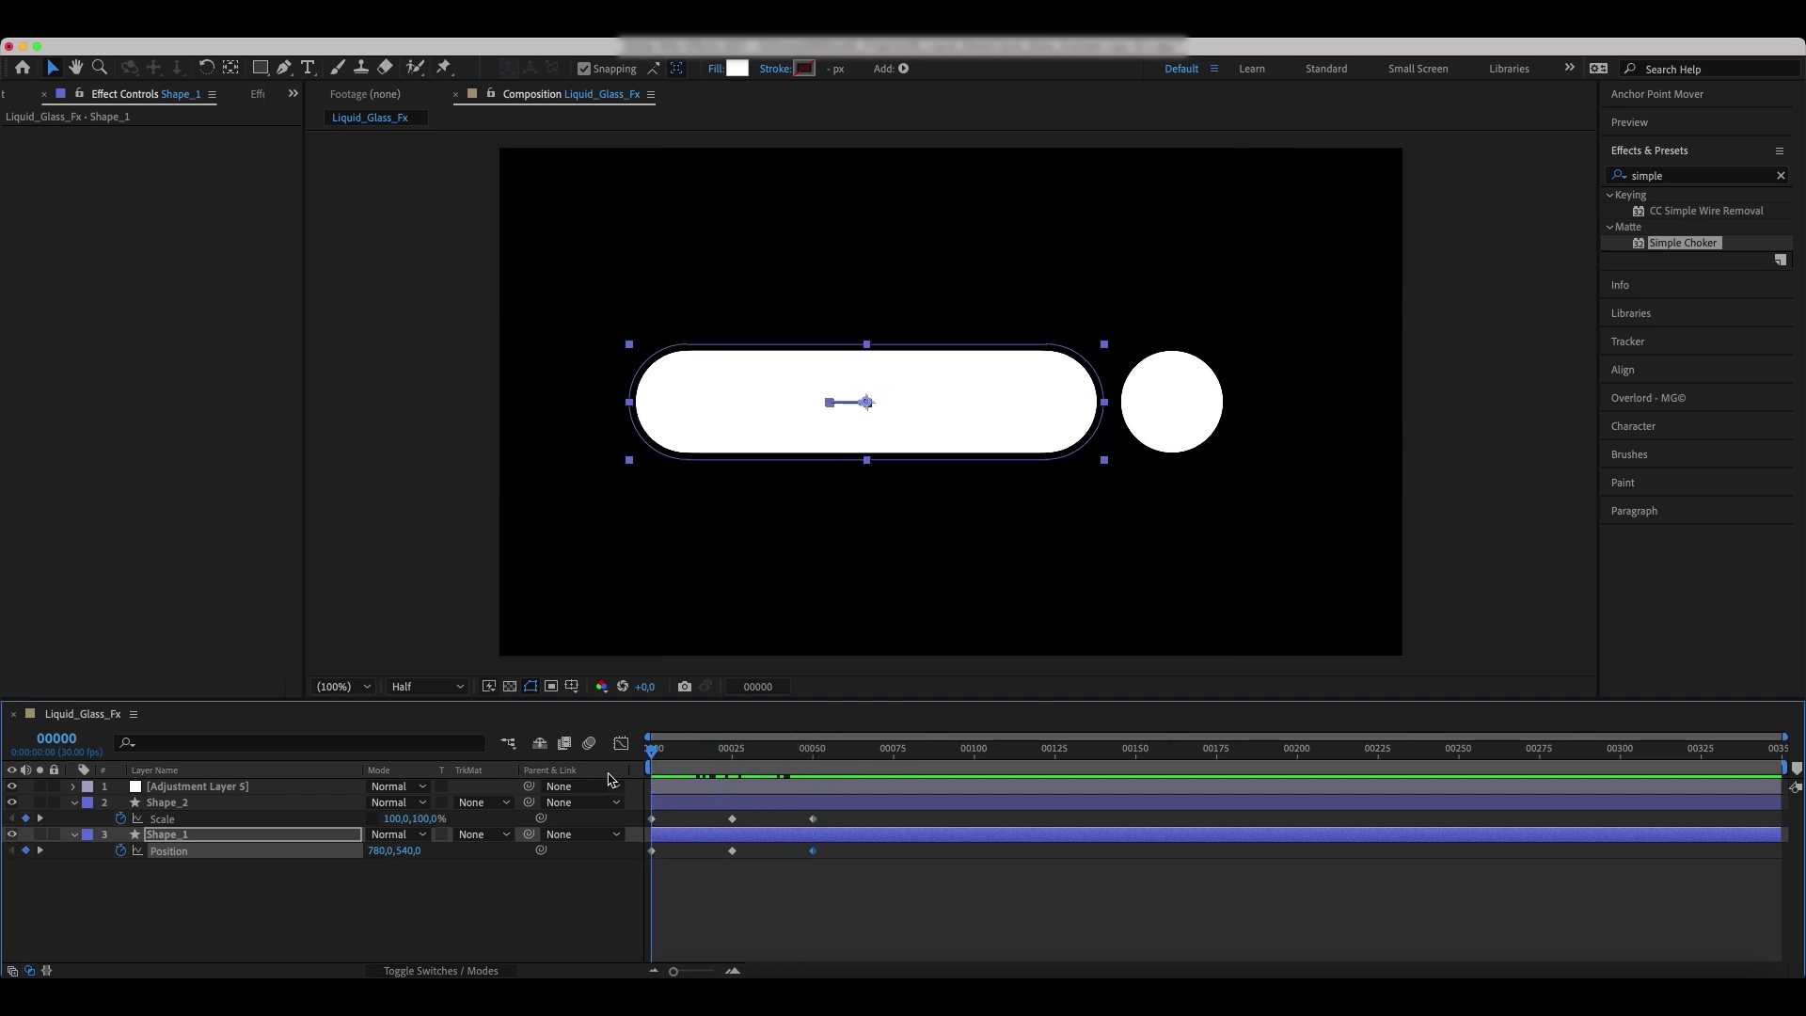
- Keyframe Shape_2's Position at frame 0 and move to frame 50
click(727, 807)
key(p)
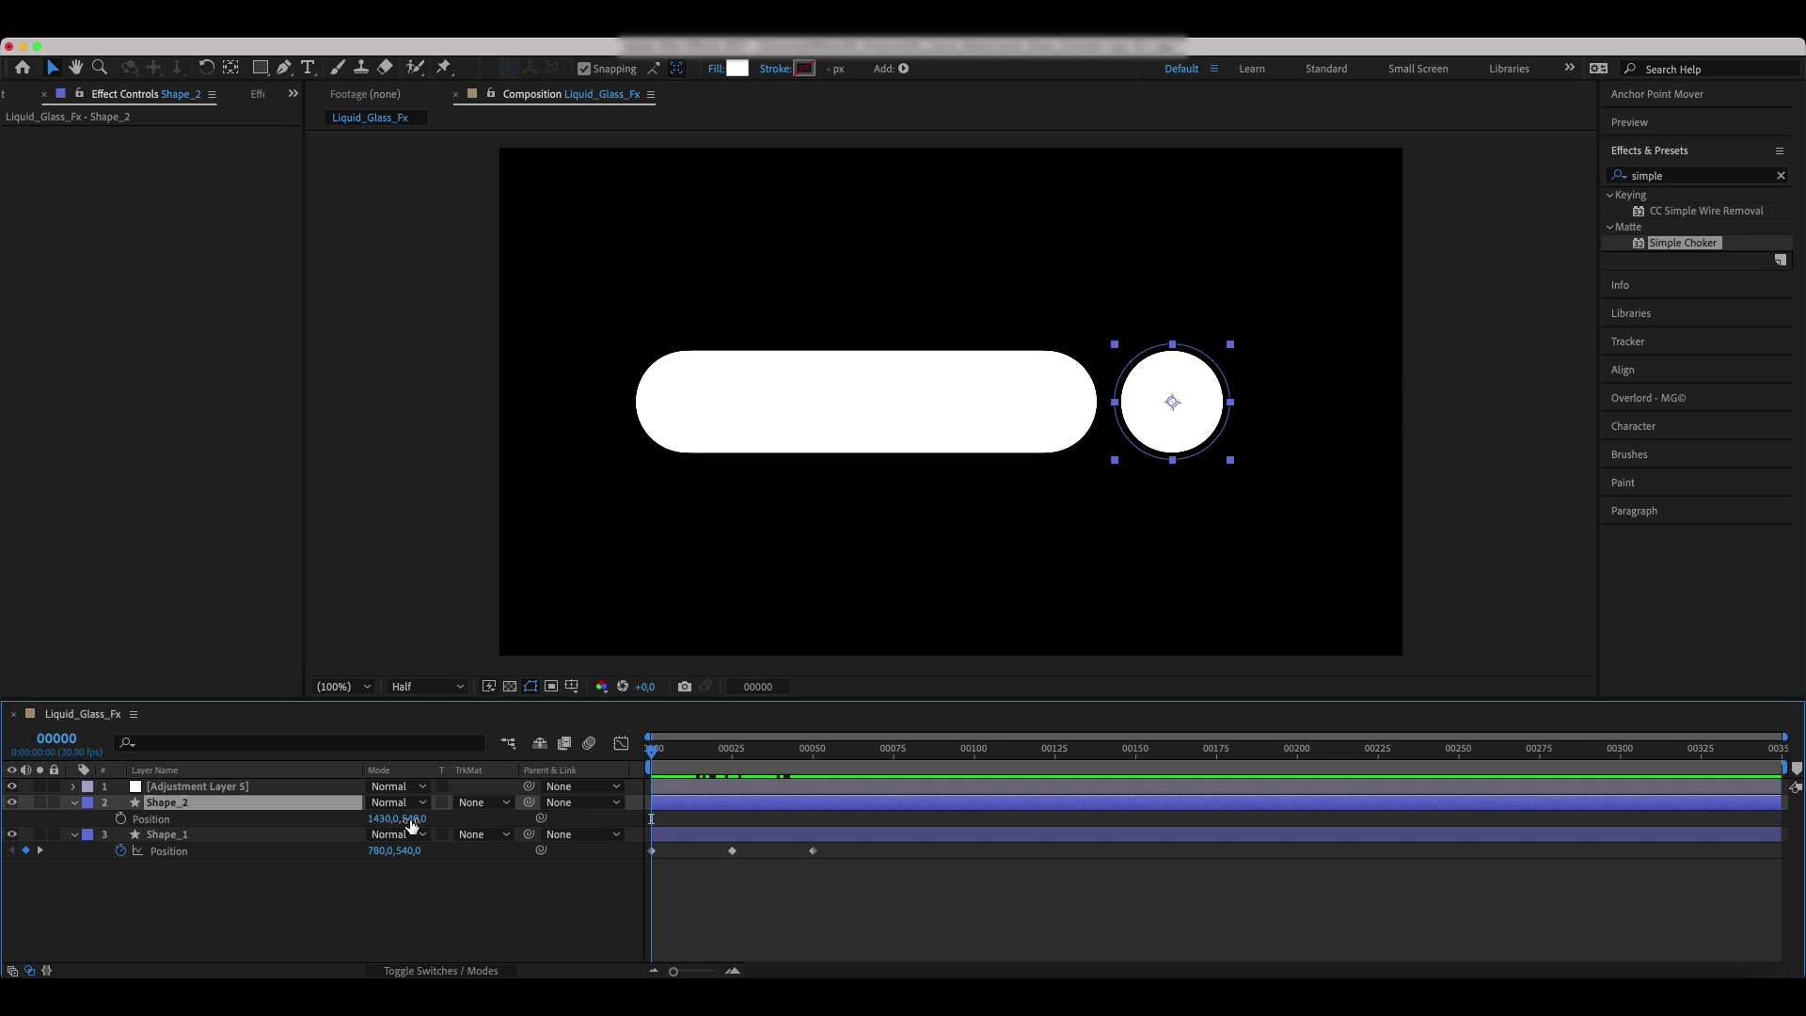
click(121, 819)
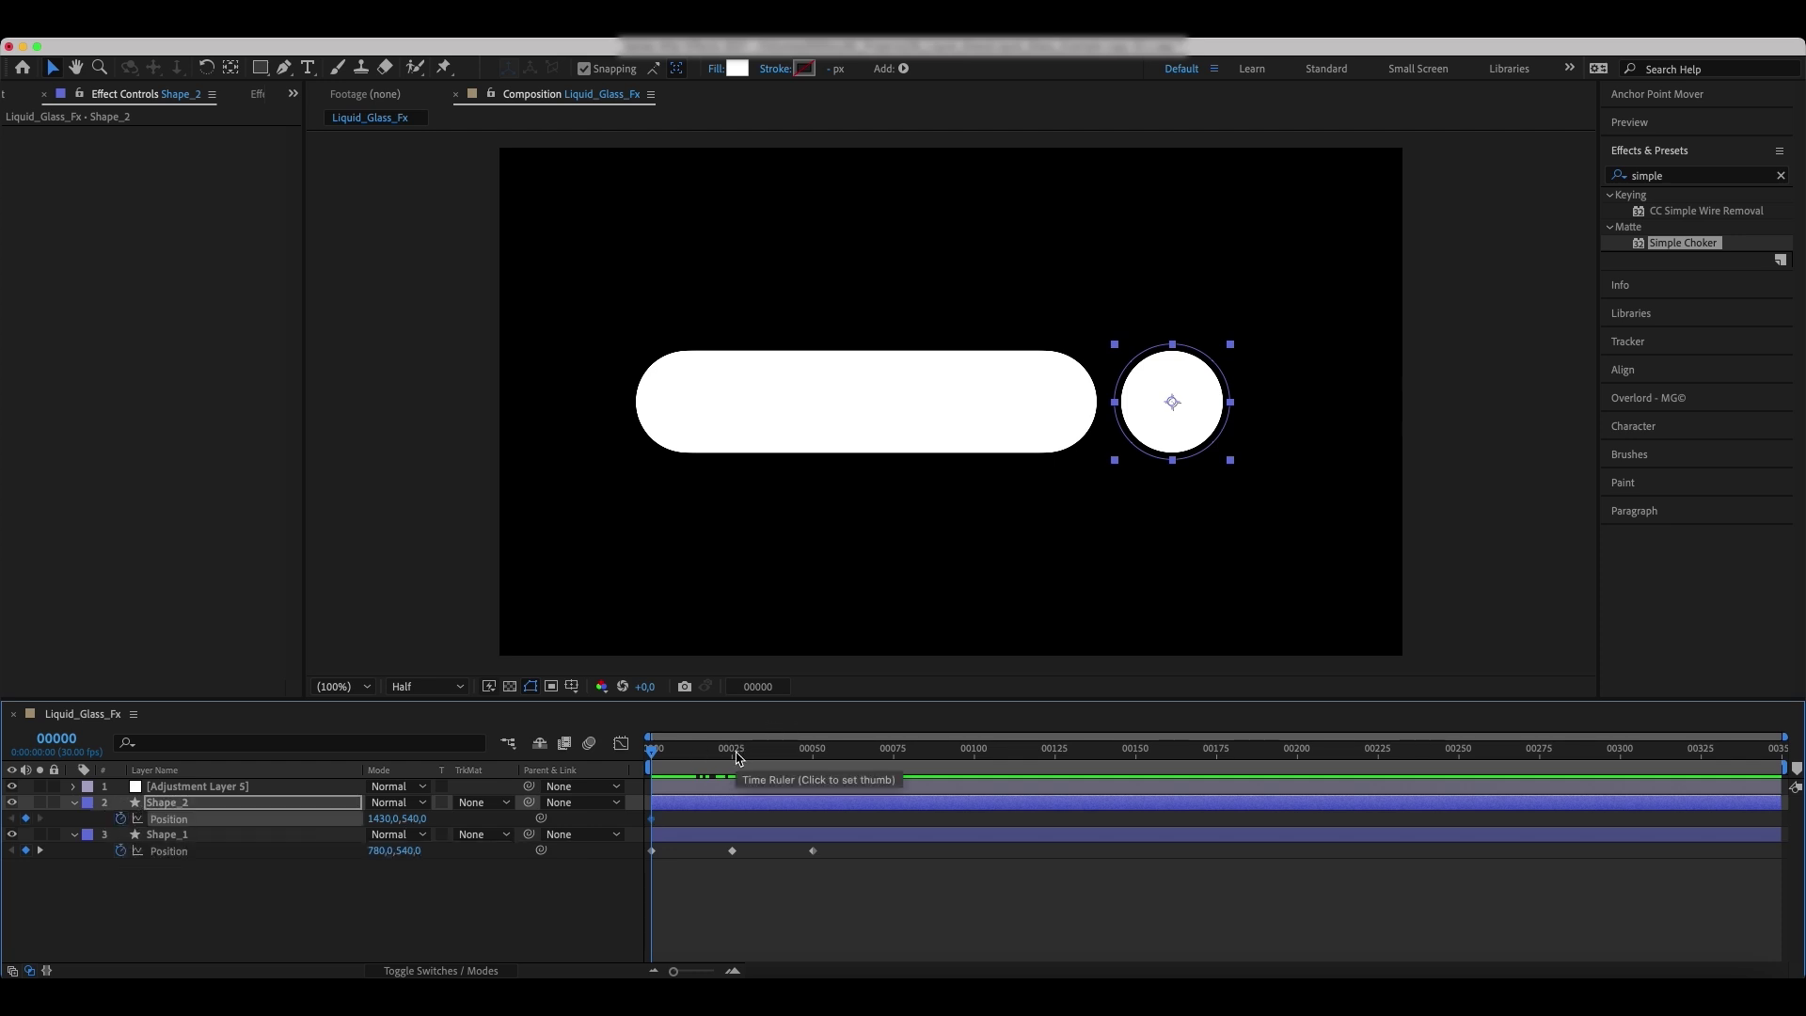
drag(737, 758, 819, 764)
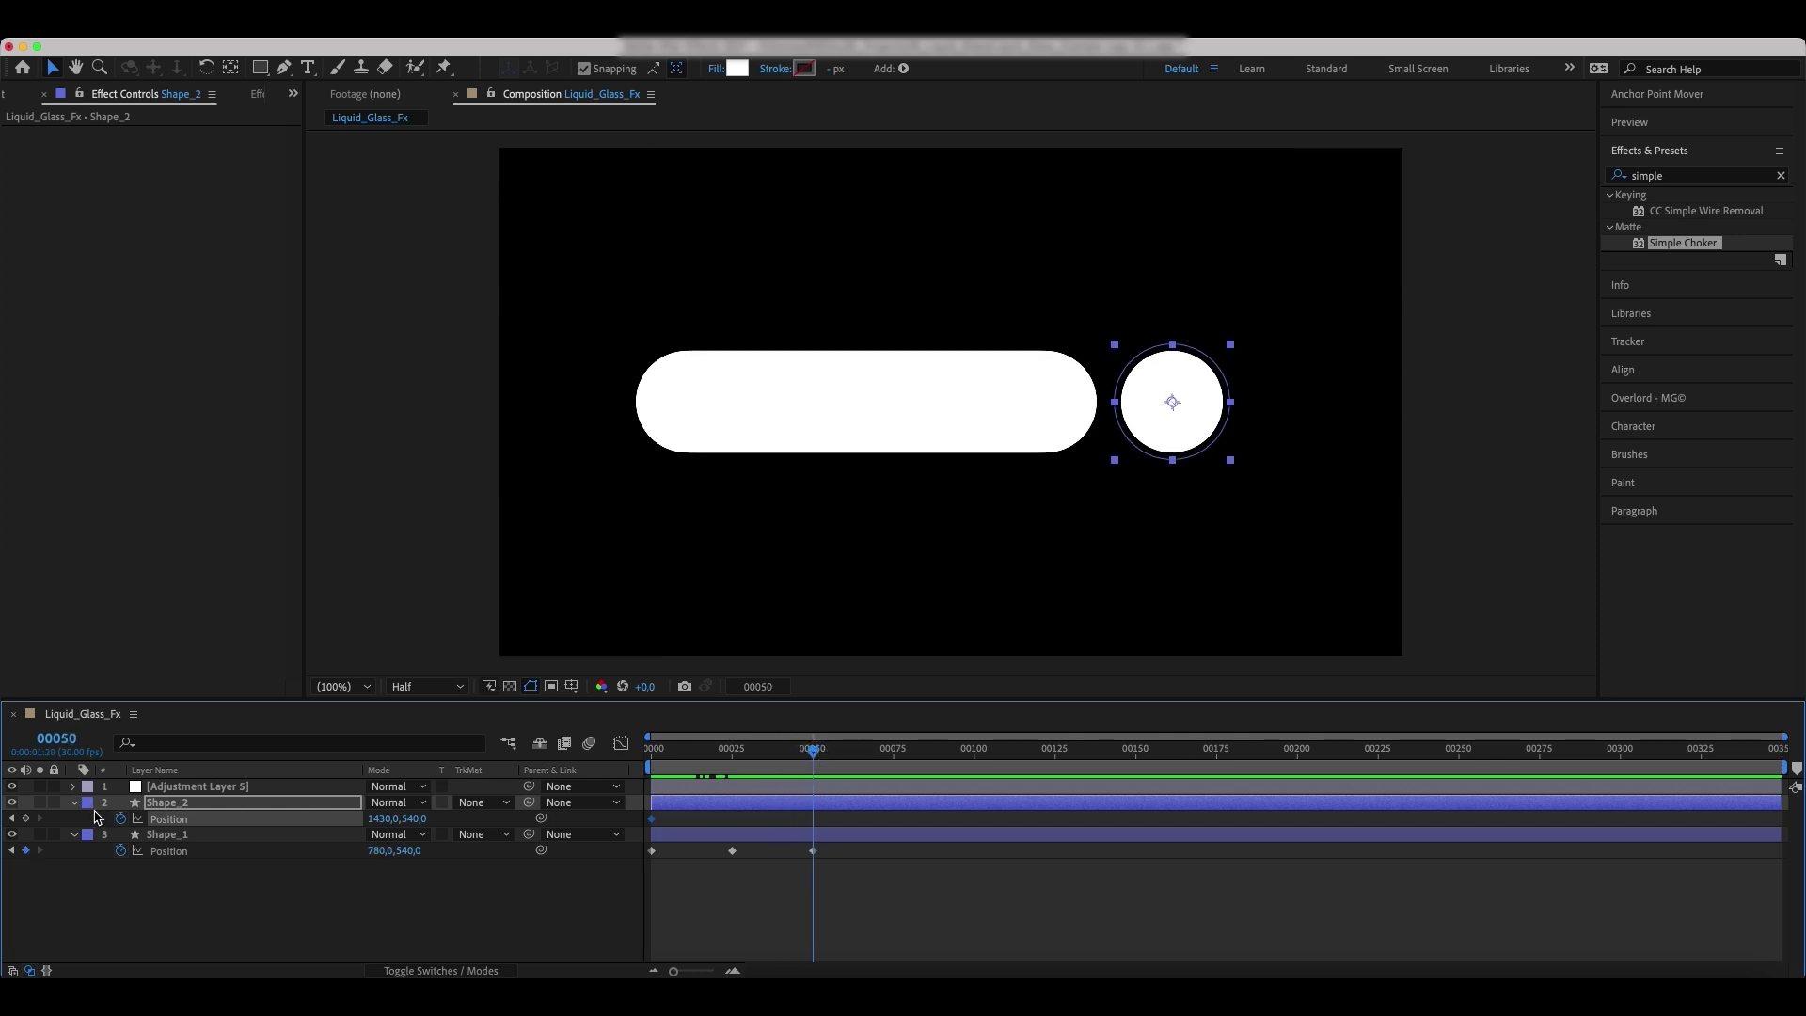
- Shift the circle's frame-0 Position keyframe left to 1130,540 and scrub to check the motion
key(Home)
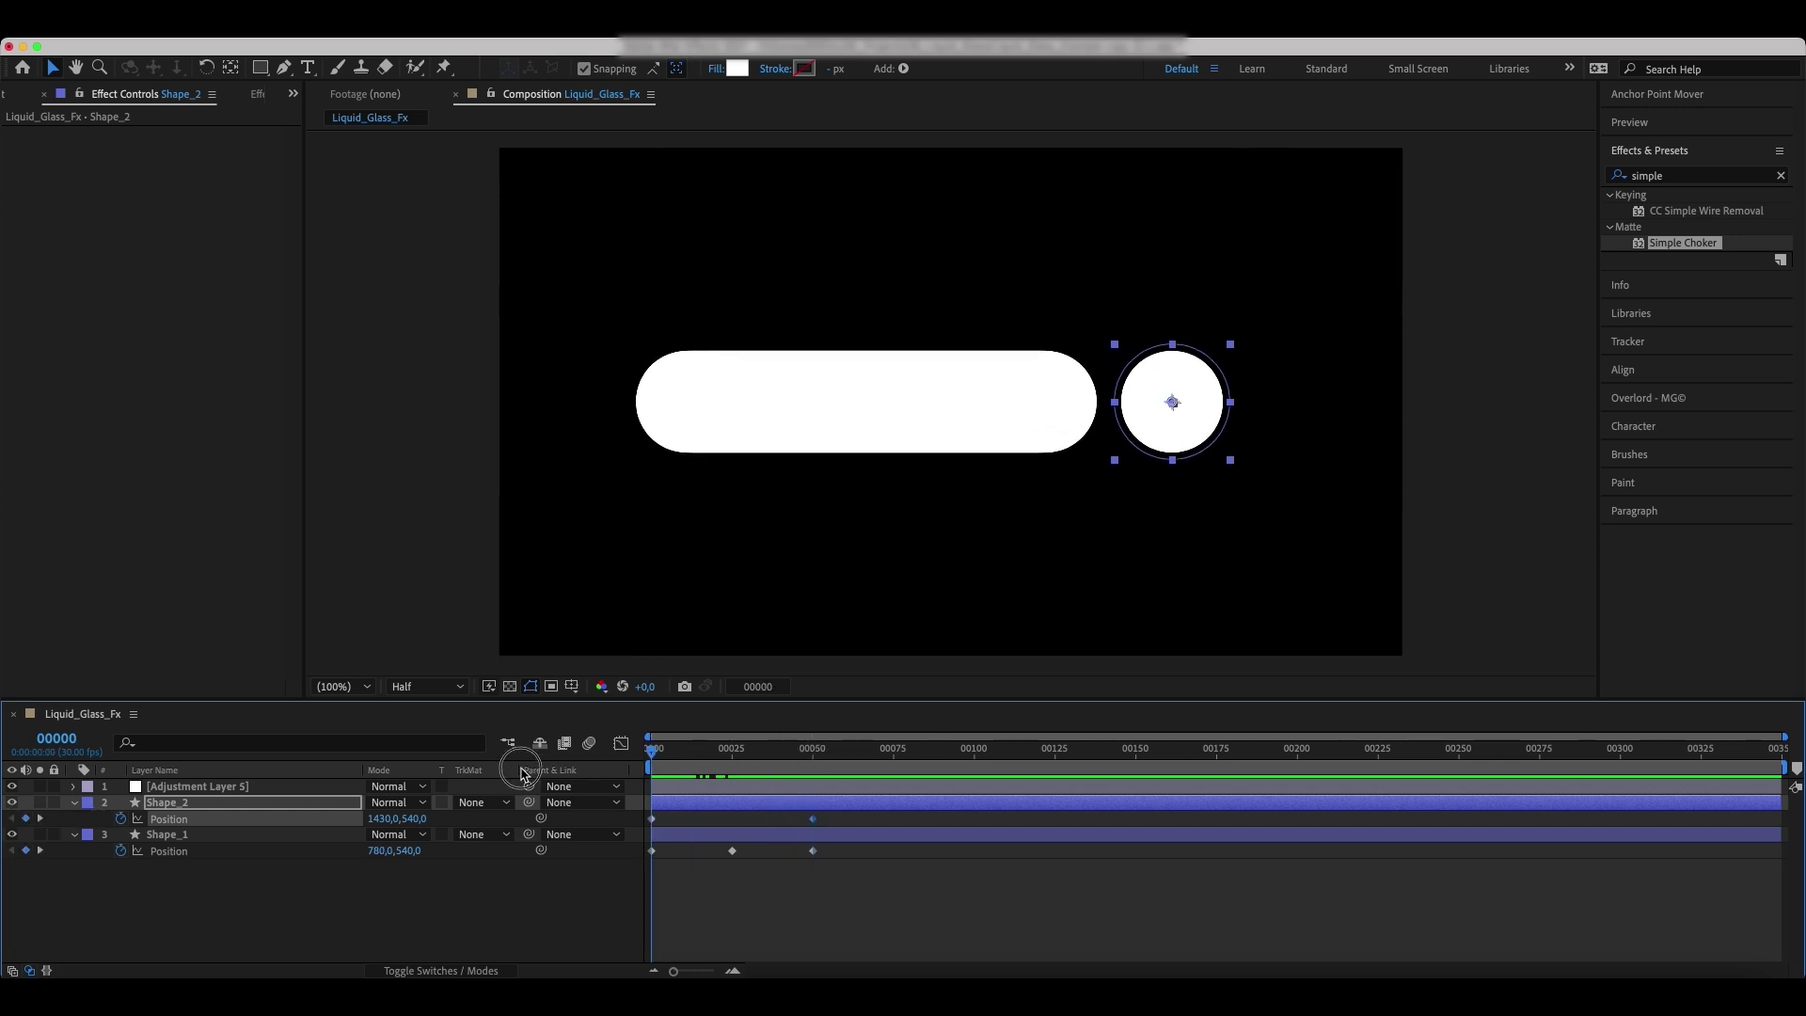
click(652, 818)
key(shift+Left)
key(shift+Left)
key(shift+Left)
key(shift+Left)
key(shift+Left)
key(shift+Left)
key(shift+Left)
key(shift+Left)
key(shift+Left)
key(shift+Left)
key(shift+Left)
key(shift+Left)
key(shift+Left)
key(shift+Left)
key(shift+Left)
key(shift+Left)
key(shift+Left)
key(shift+Left)
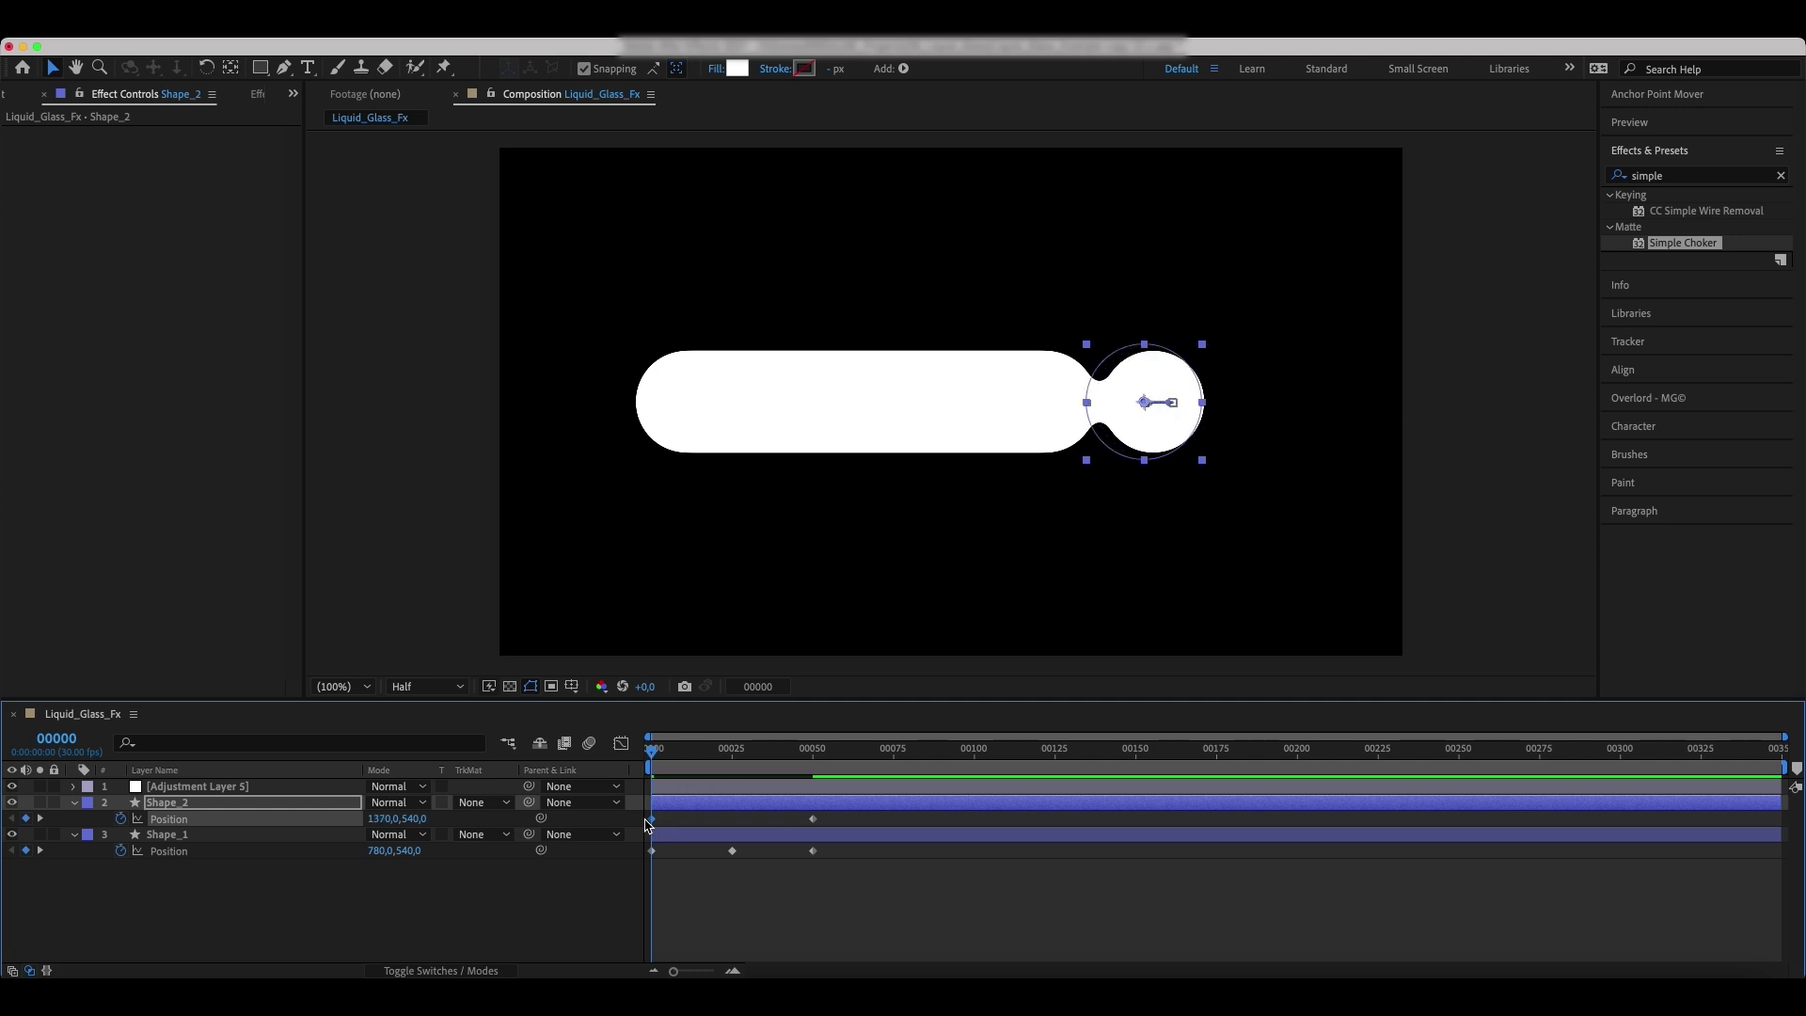
key(shift+Left)
key(shift+Left)
key(shift+Left)
key(shift+Left)
key(shift+Left)
key(shift+Left)
key(shift+Left)
key(shift+Left)
key(shift+Left)
key(shift+Left)
key(shift+Left)
key(shift+Left)
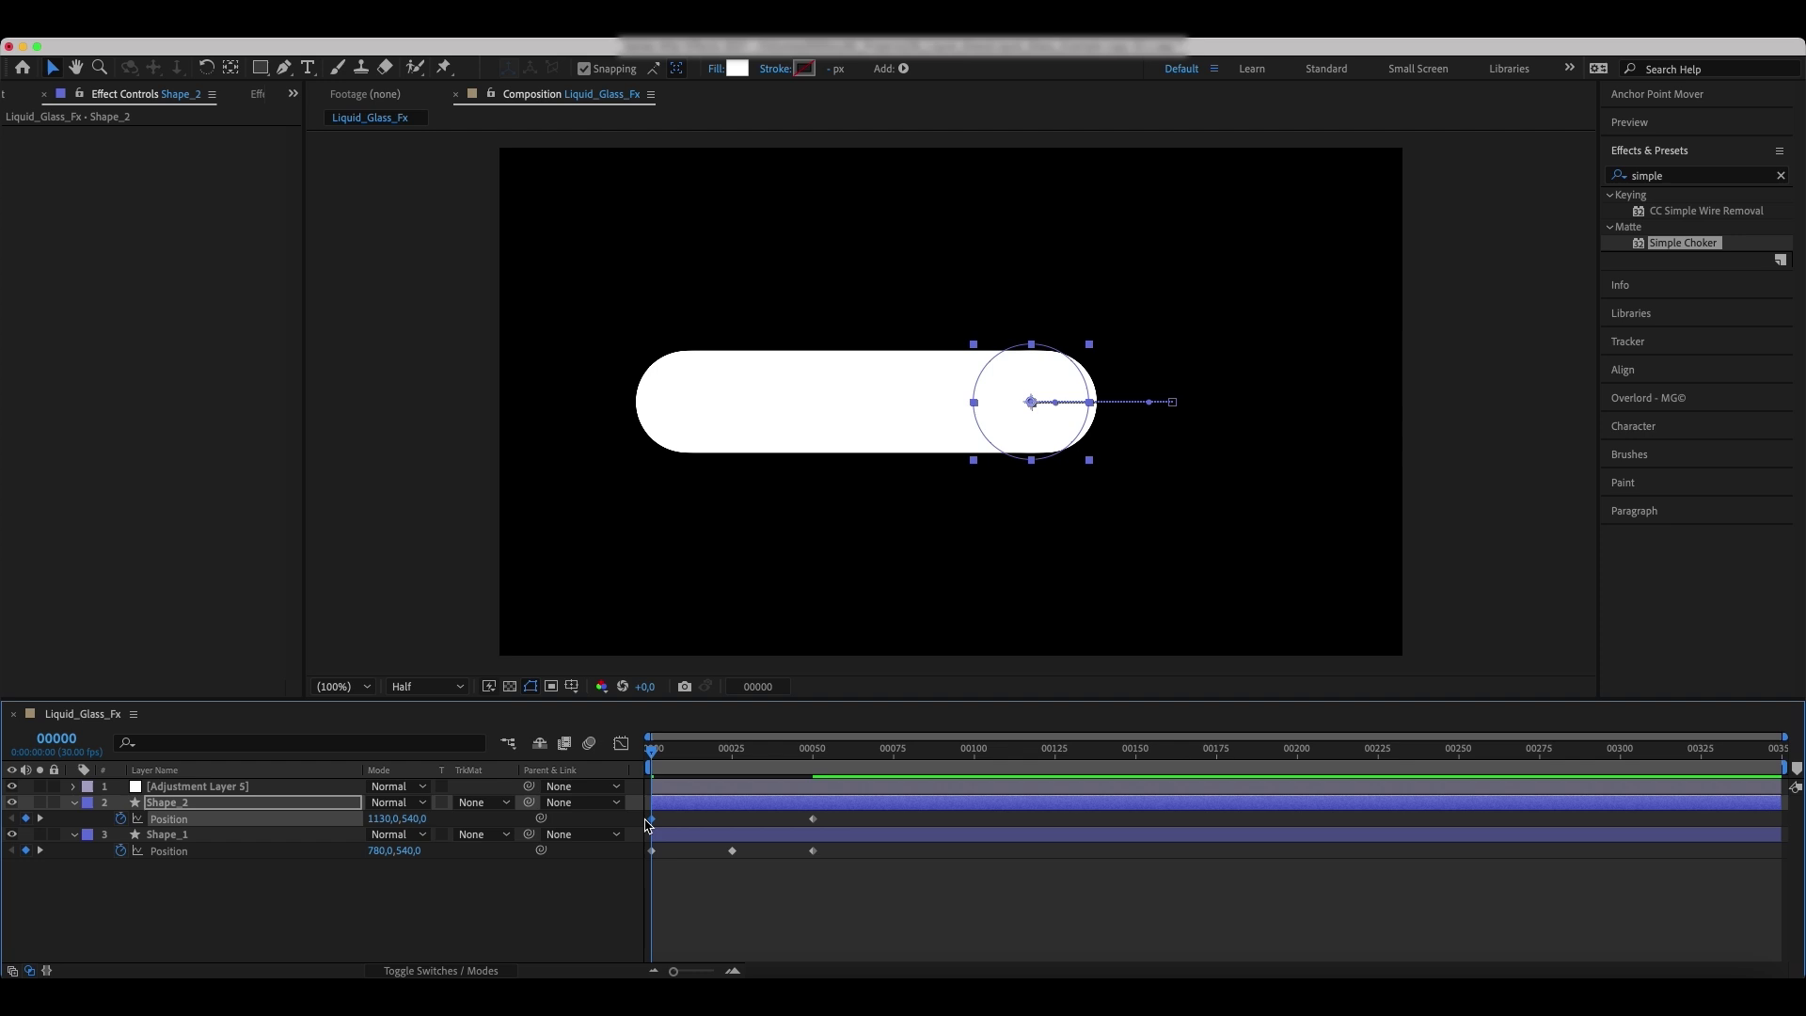
drag(652, 750, 654, 853)
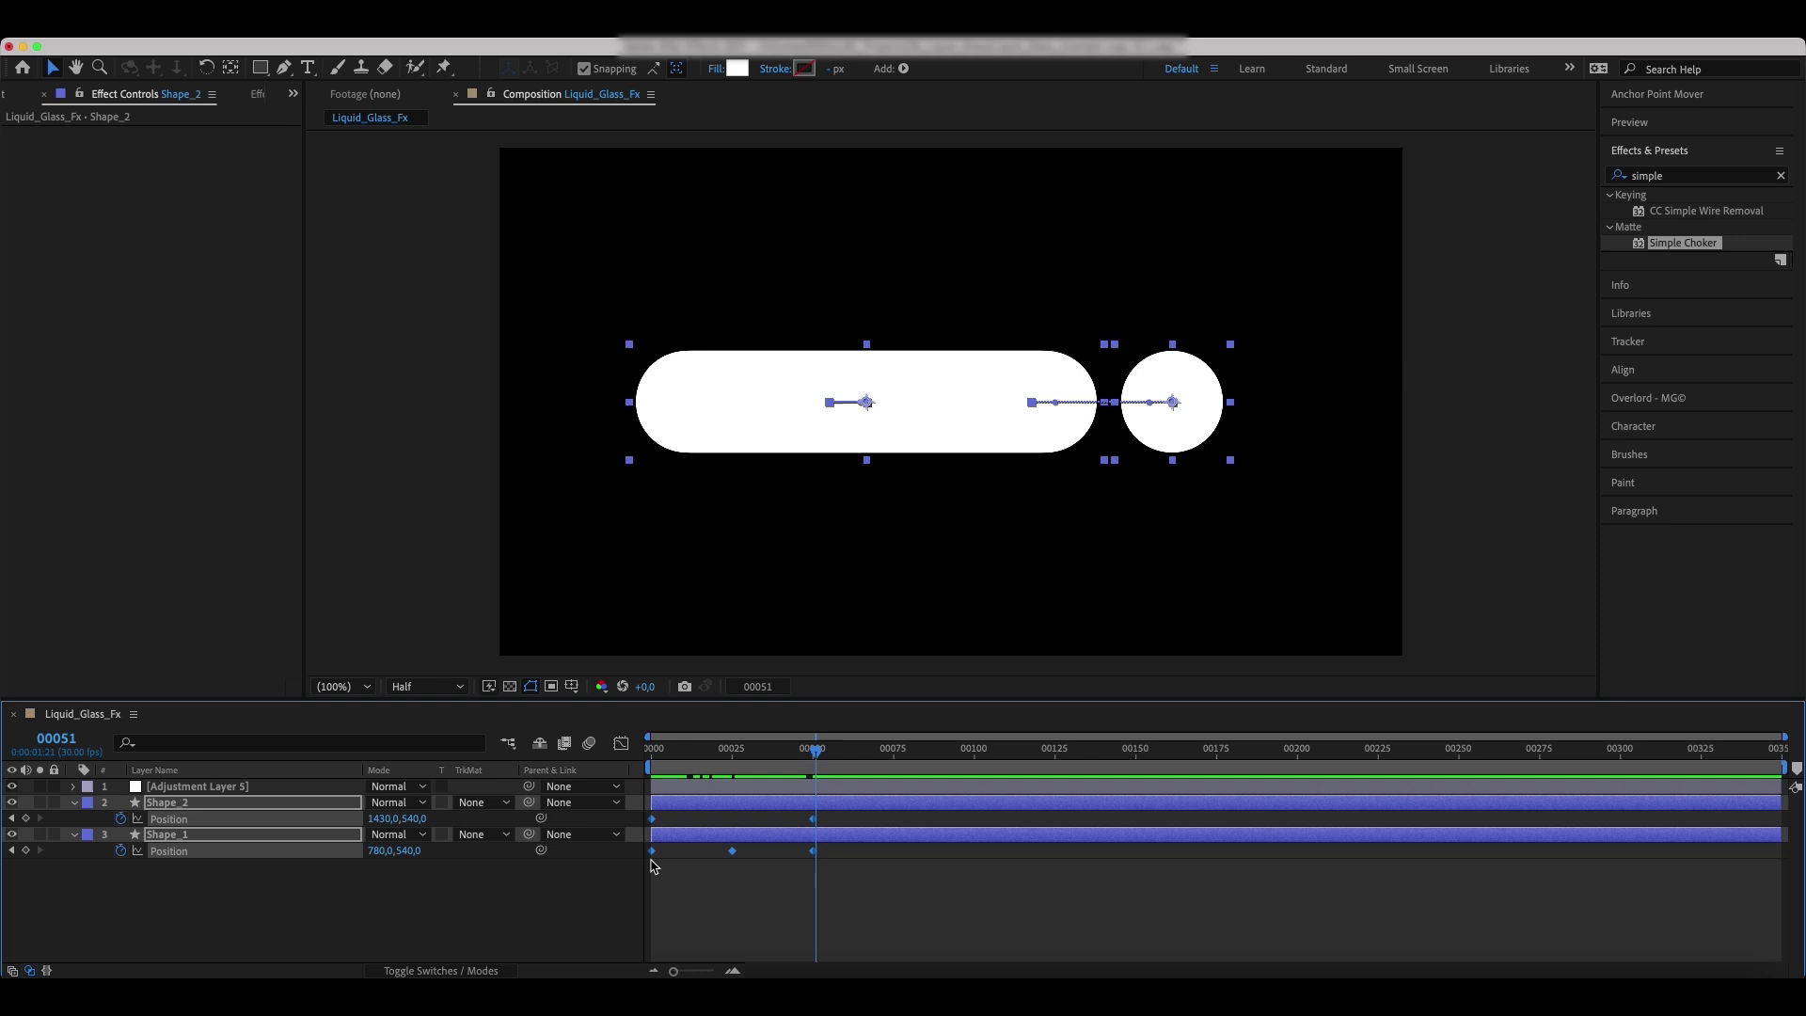
- Apply Easy Ease to both shapes' Position keyframes and inspect the speed curves
click(621, 743)
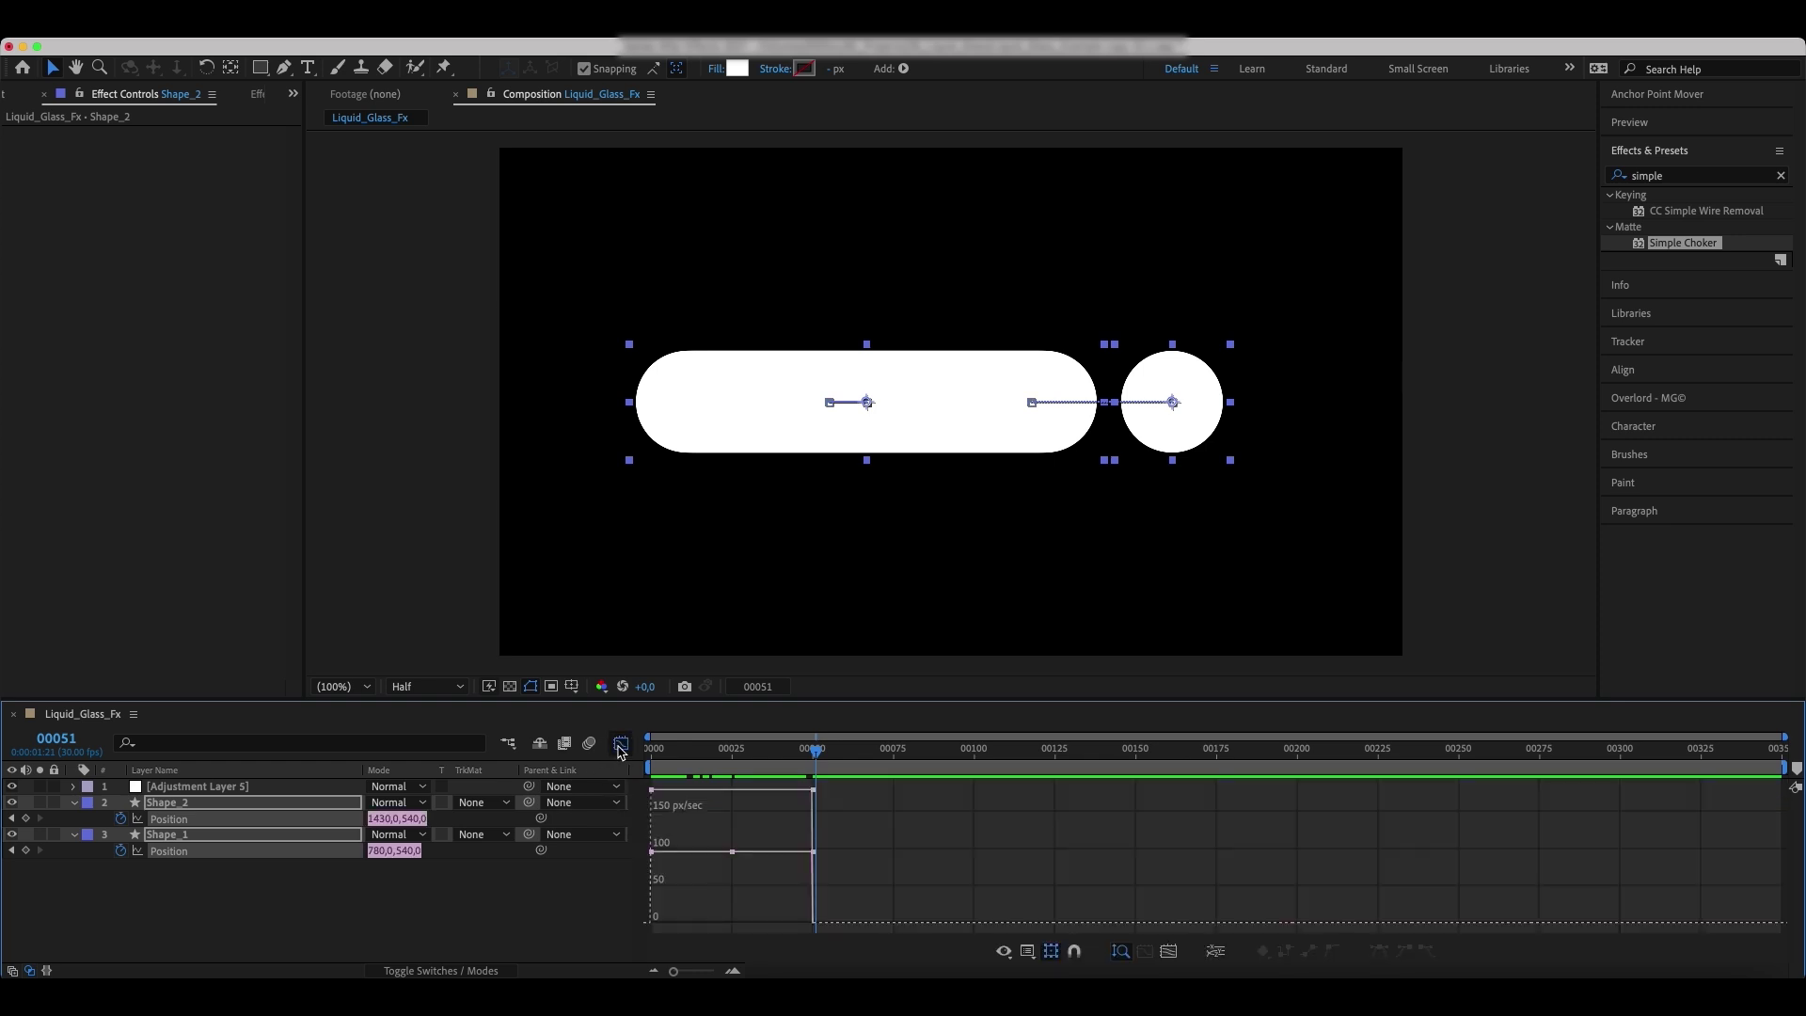
click(621, 743)
drag(832, 822, 594, 868)
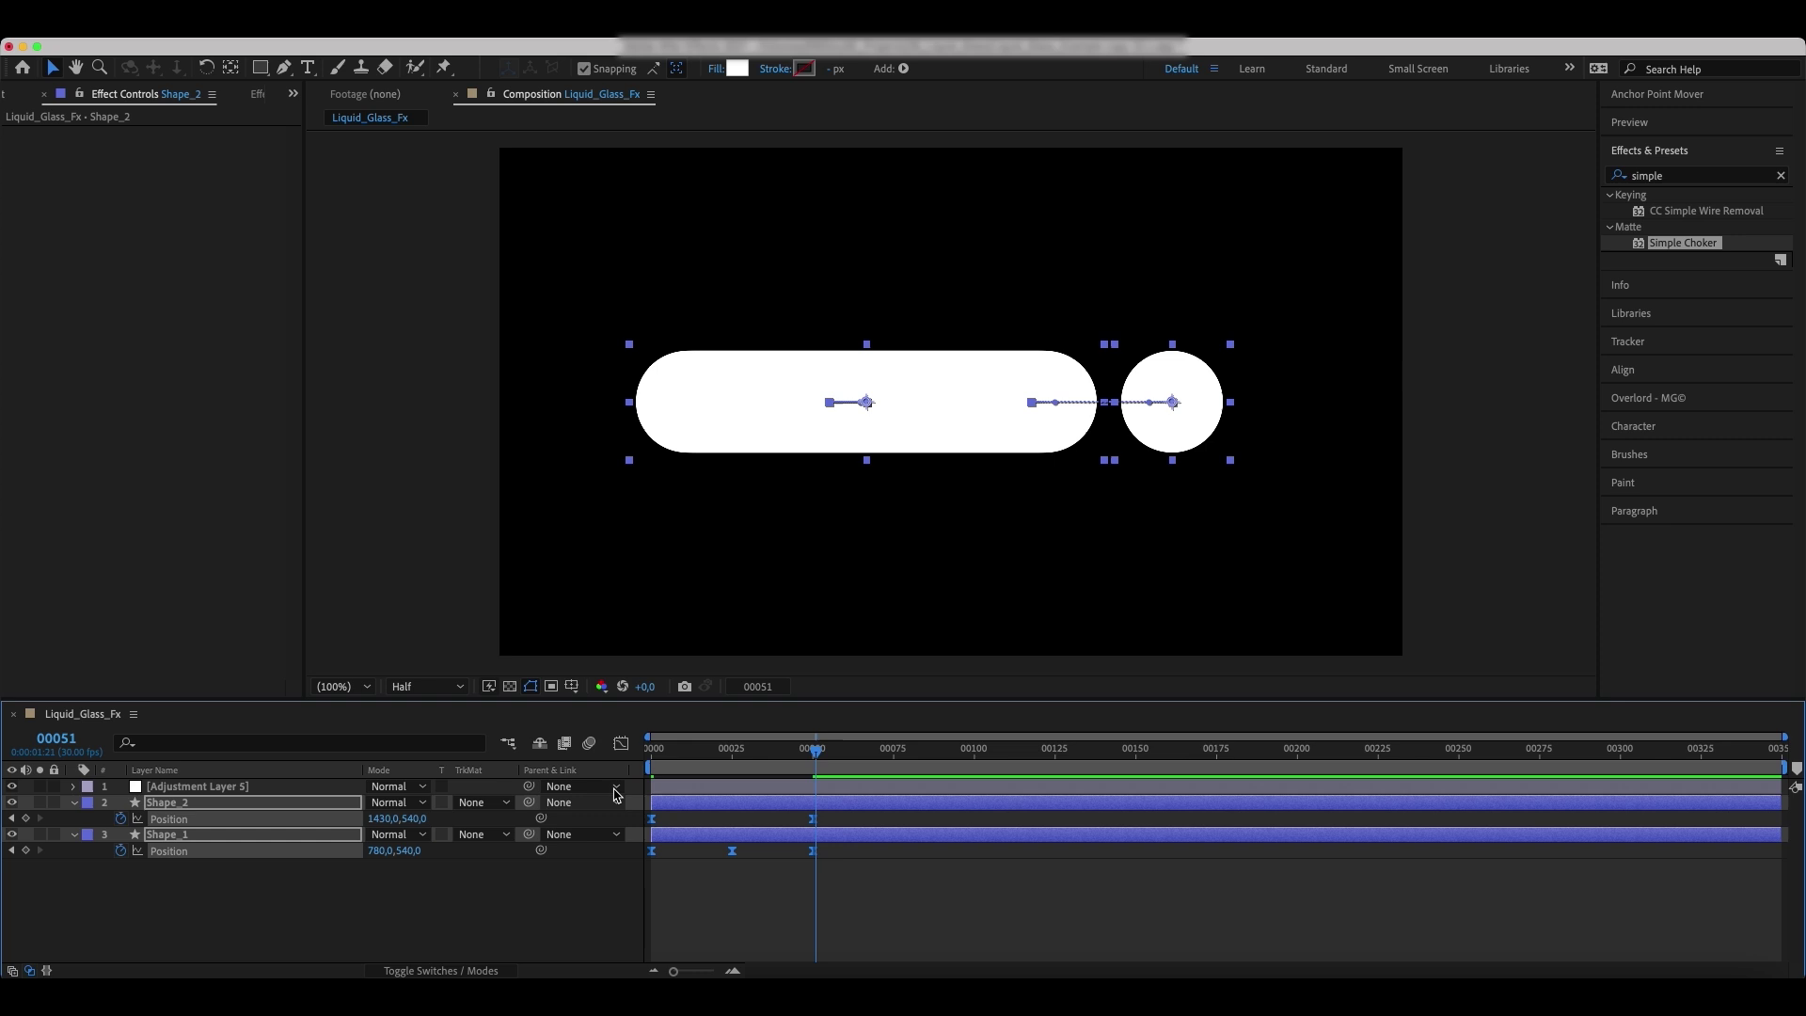
click(620, 743)
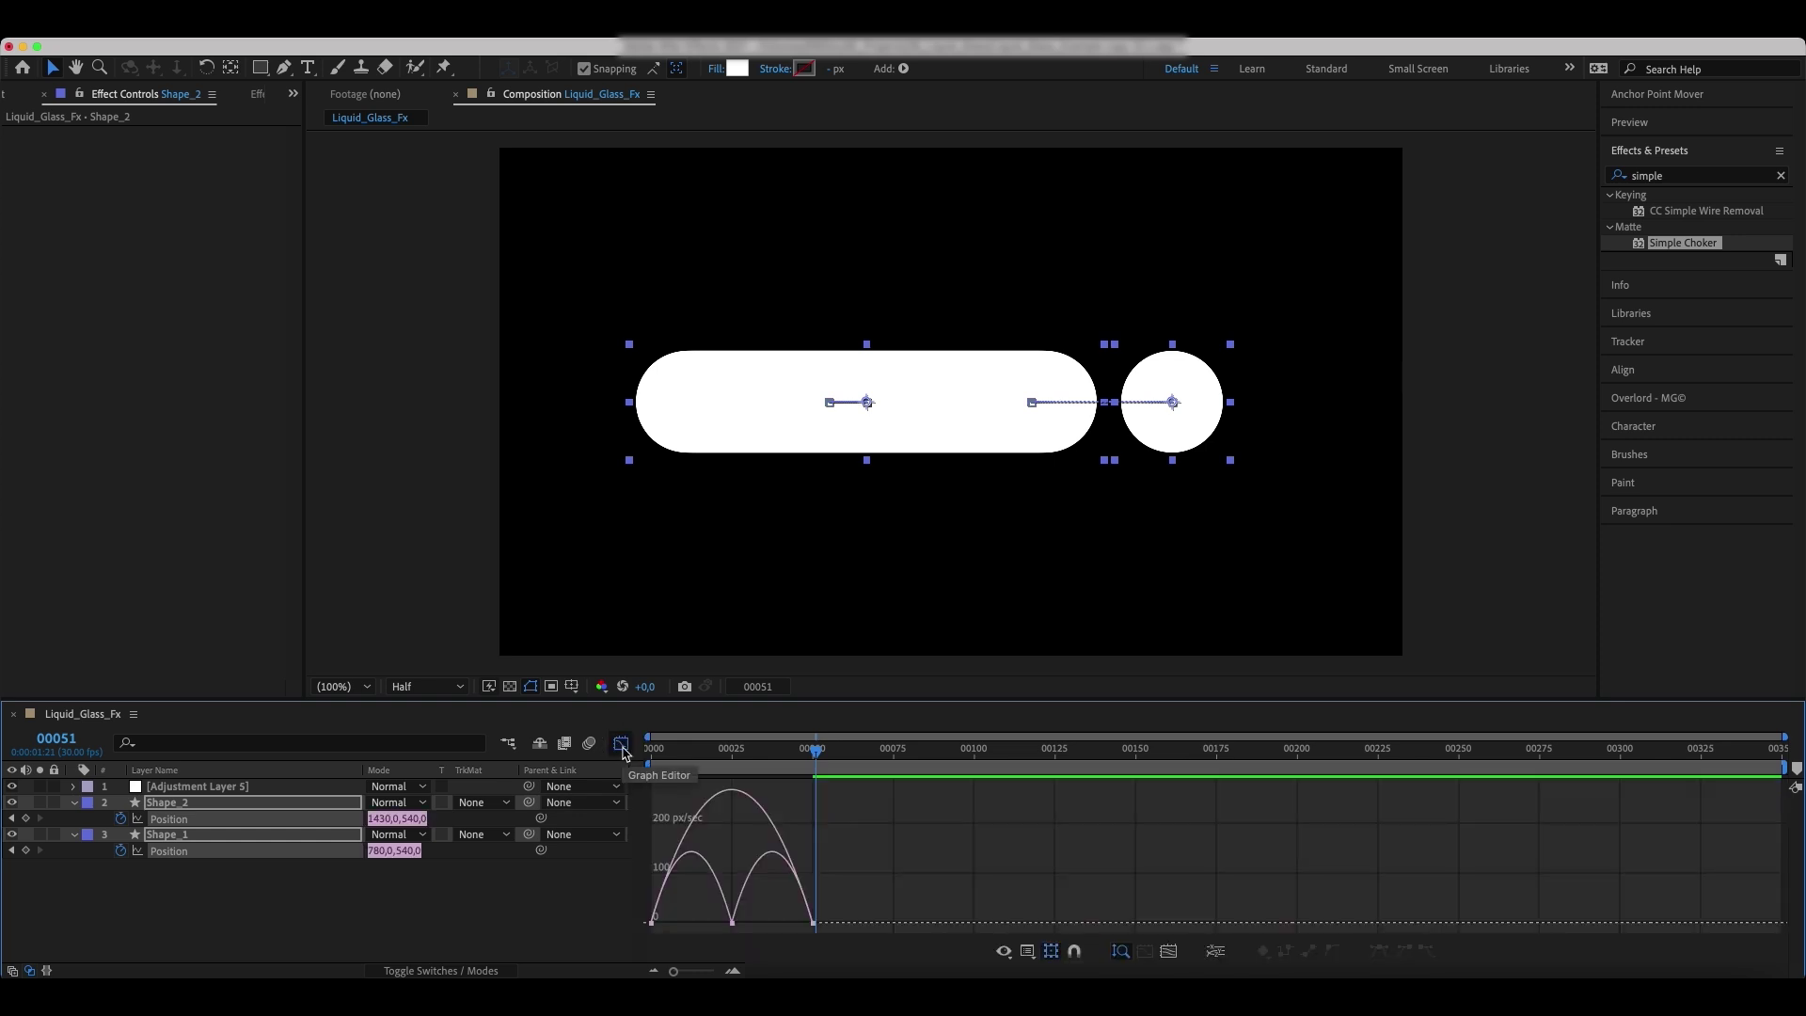
click(621, 743)
- Preview the shapes separating, then reveal Shape_1's Scale keyframes
drag(794, 764, 579, 781)
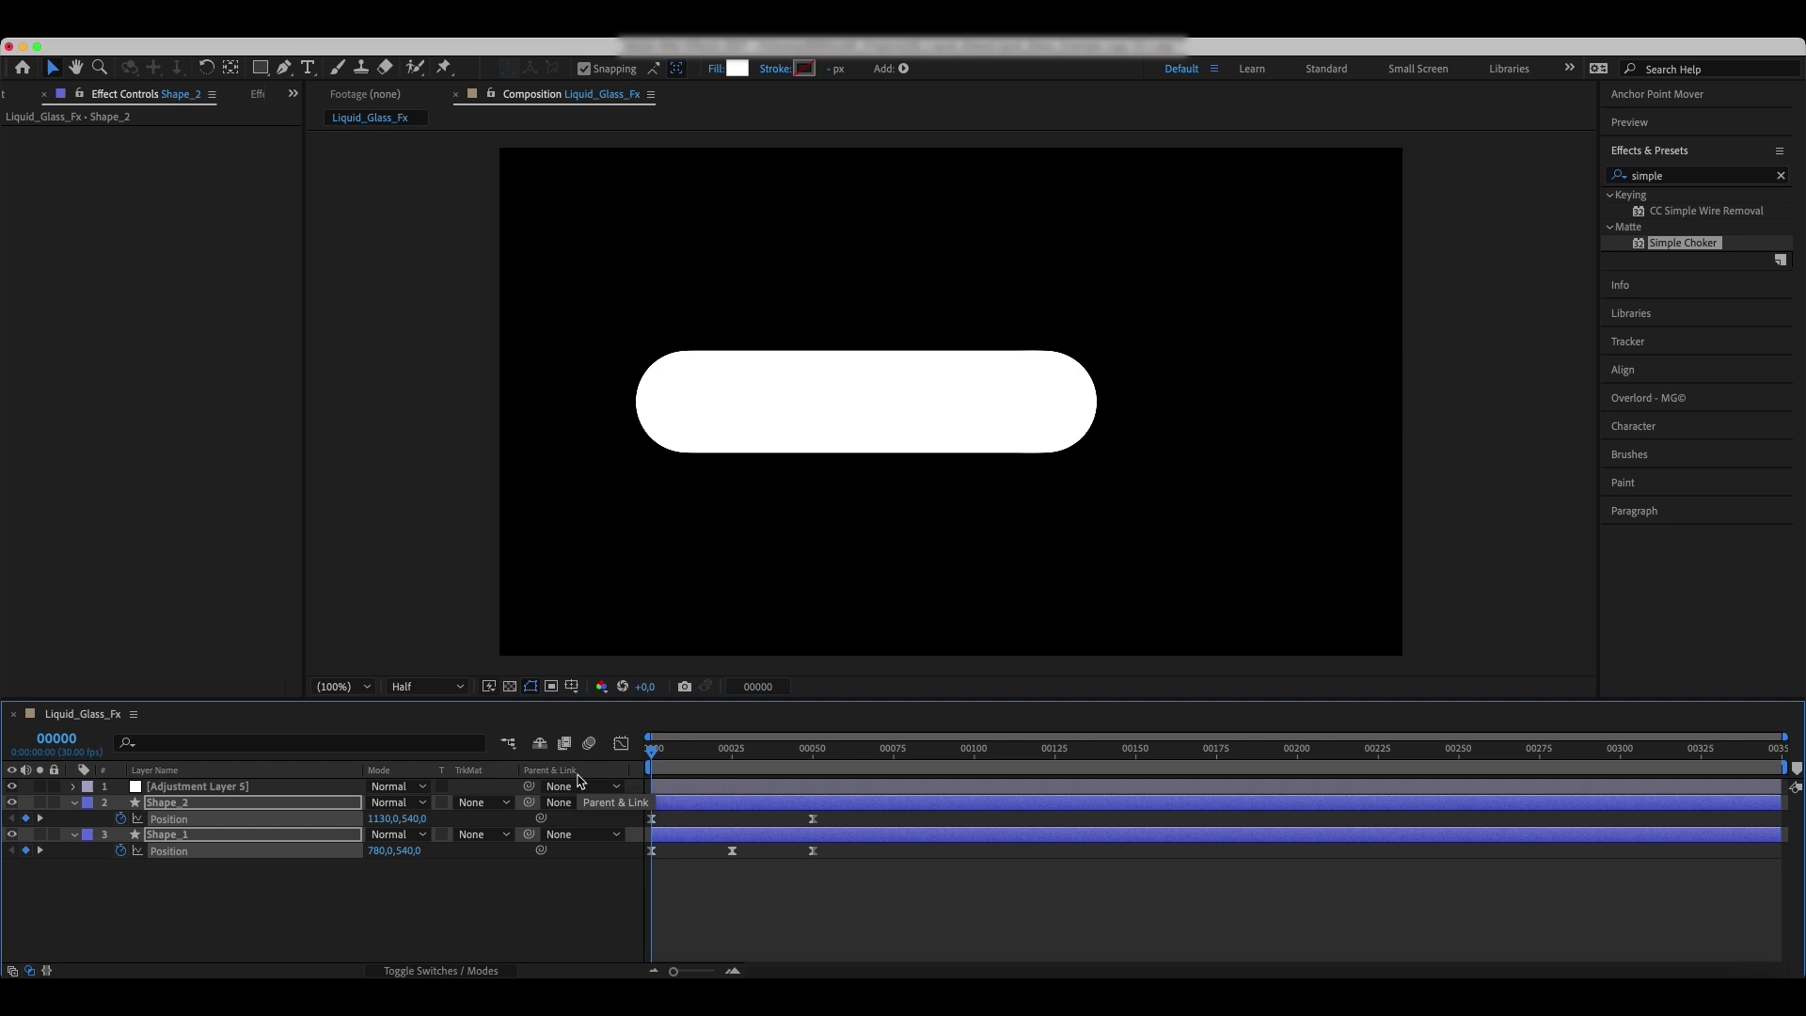
key(space)
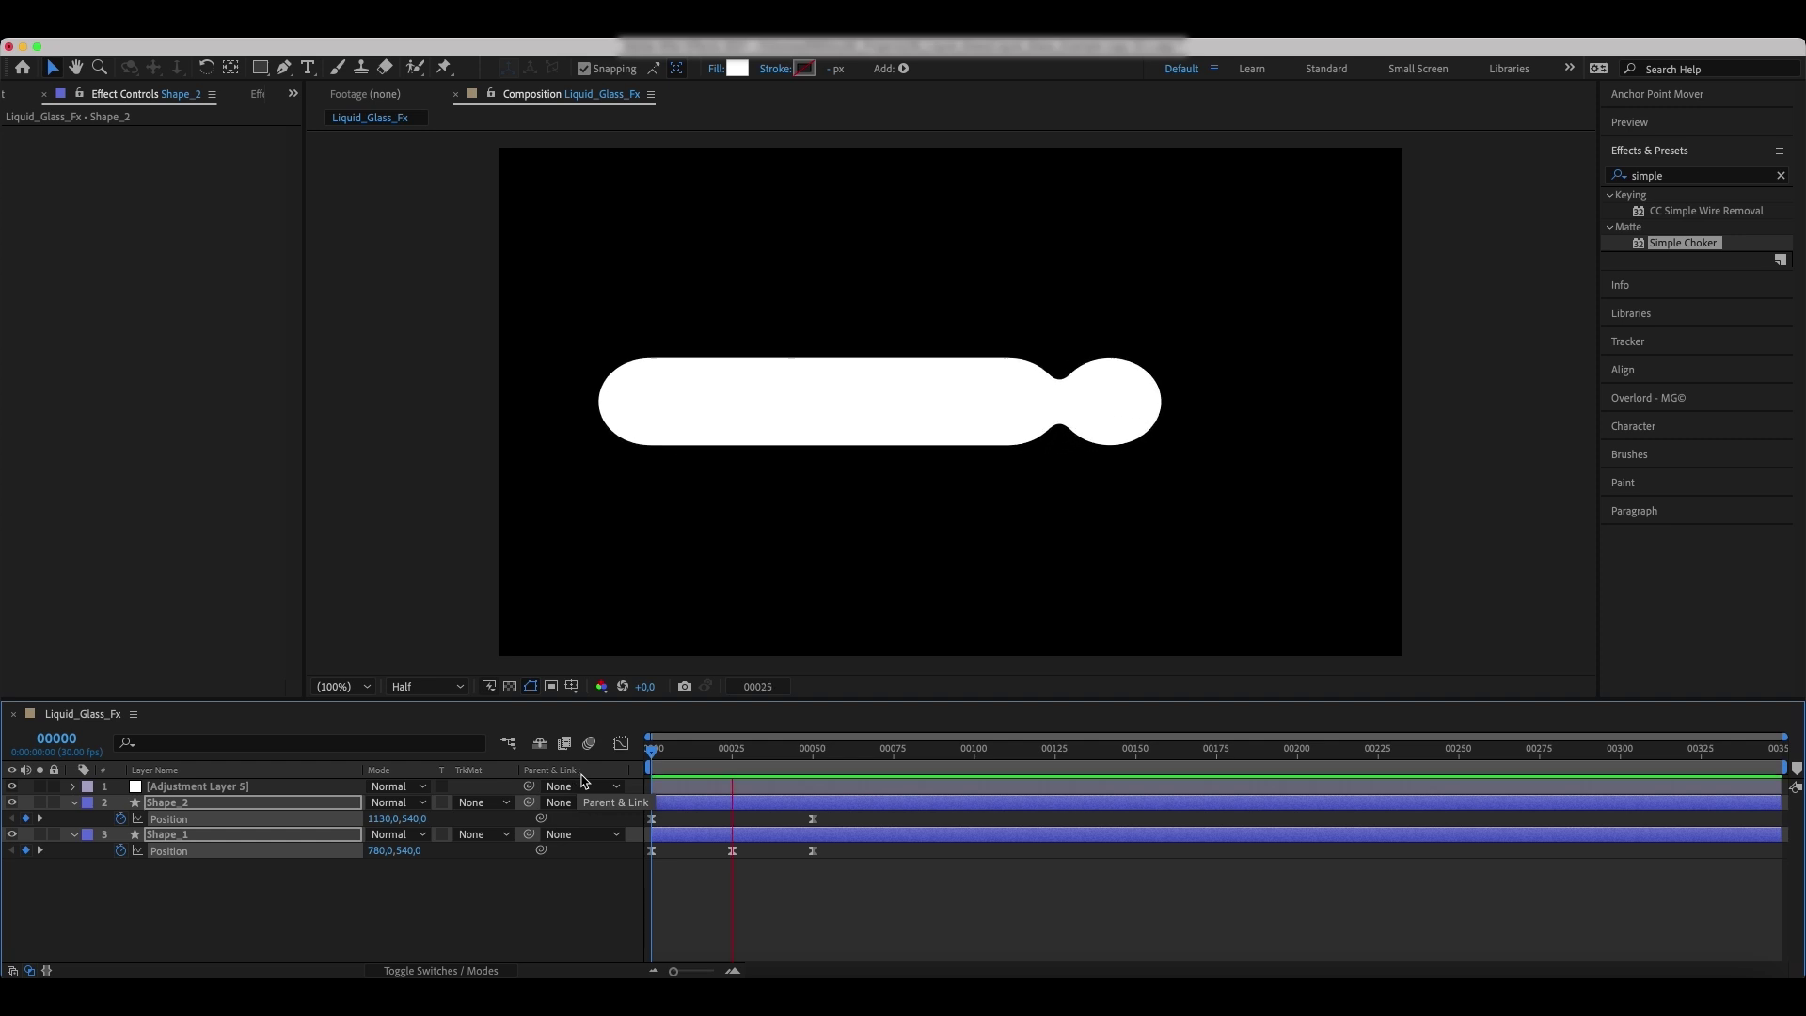
click(777, 834)
key(u)
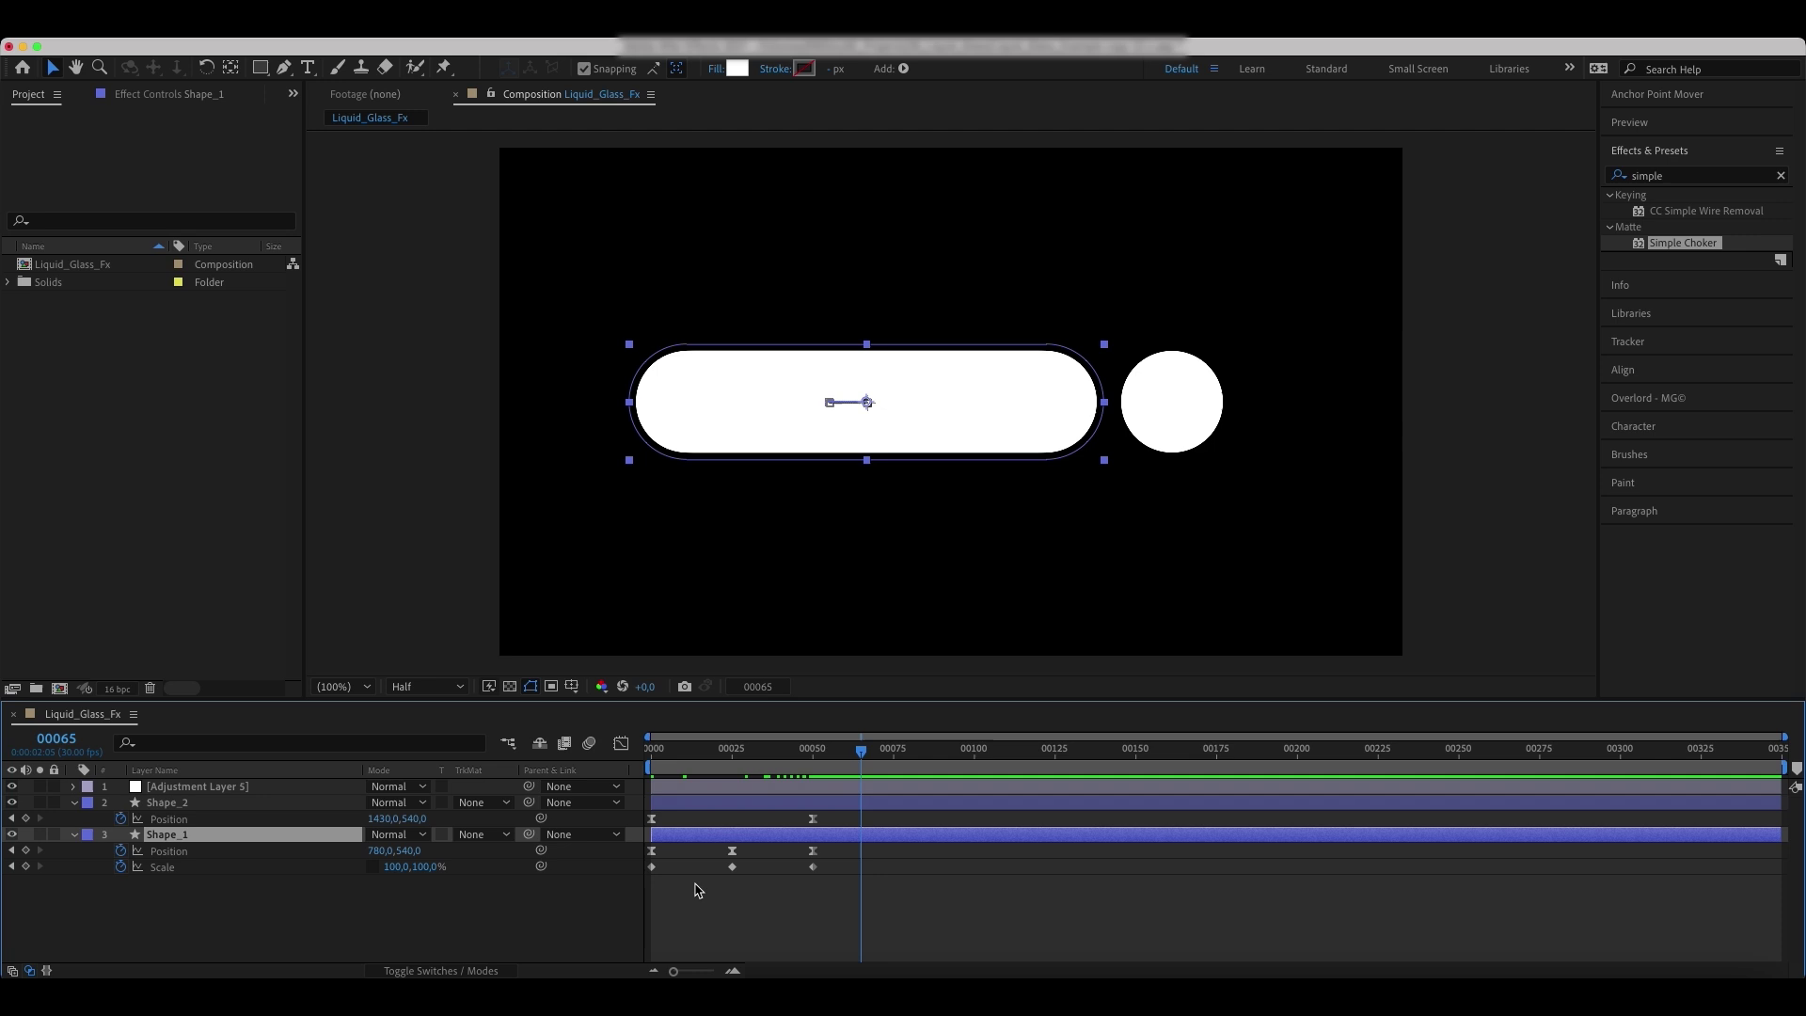
- Paste the pill's three Scale keyframes onto the circle layer
drag(840, 886, 598, 887)
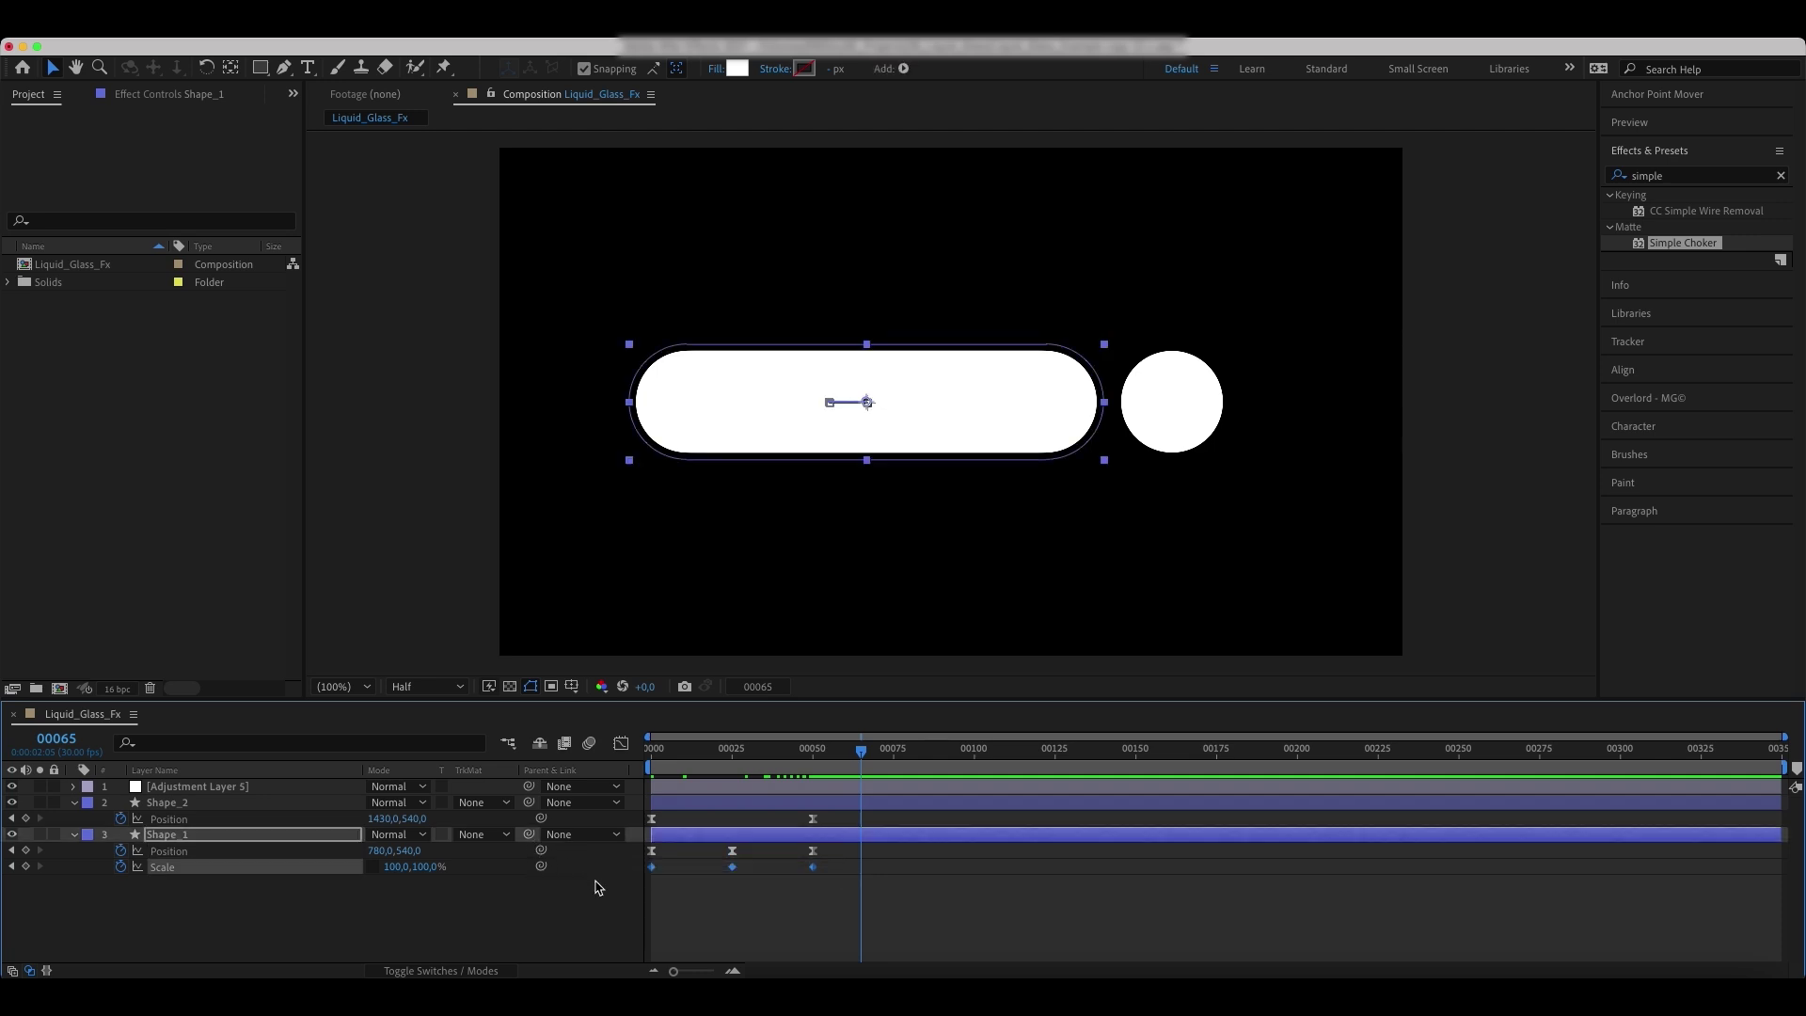
click(809, 805)
key(ctrl+v)
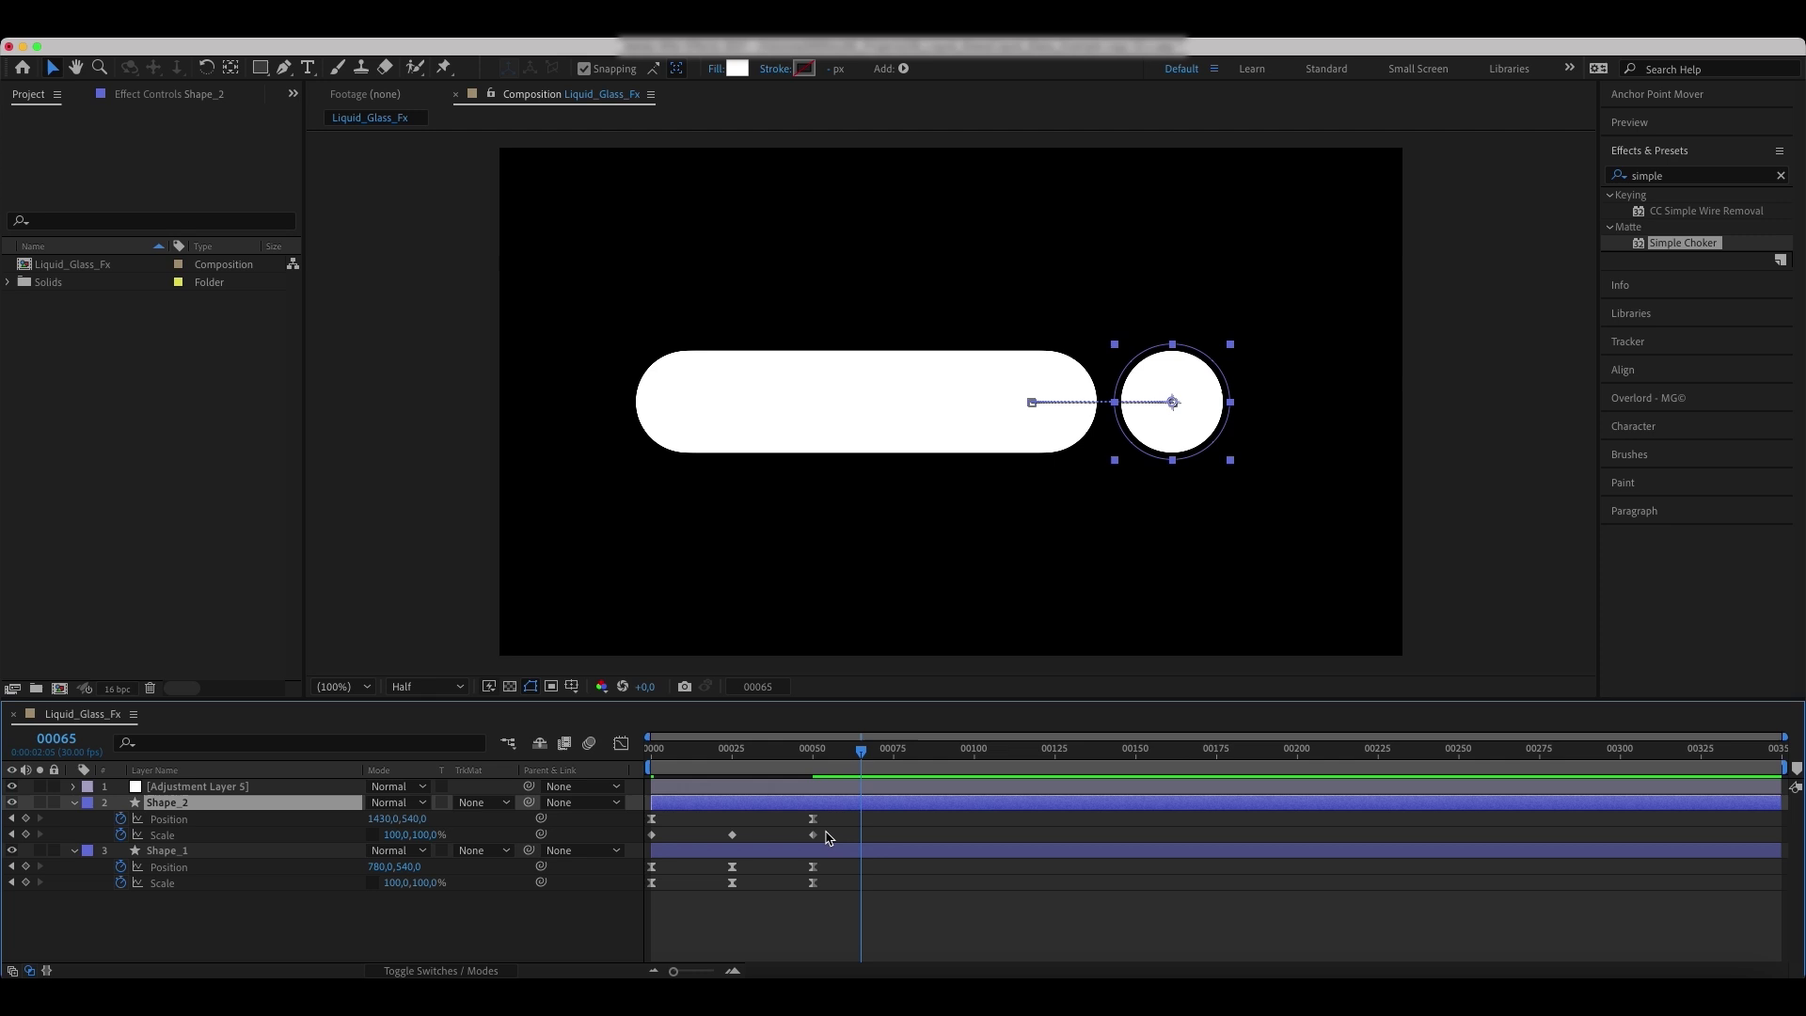
drag(828, 838, 647, 844)
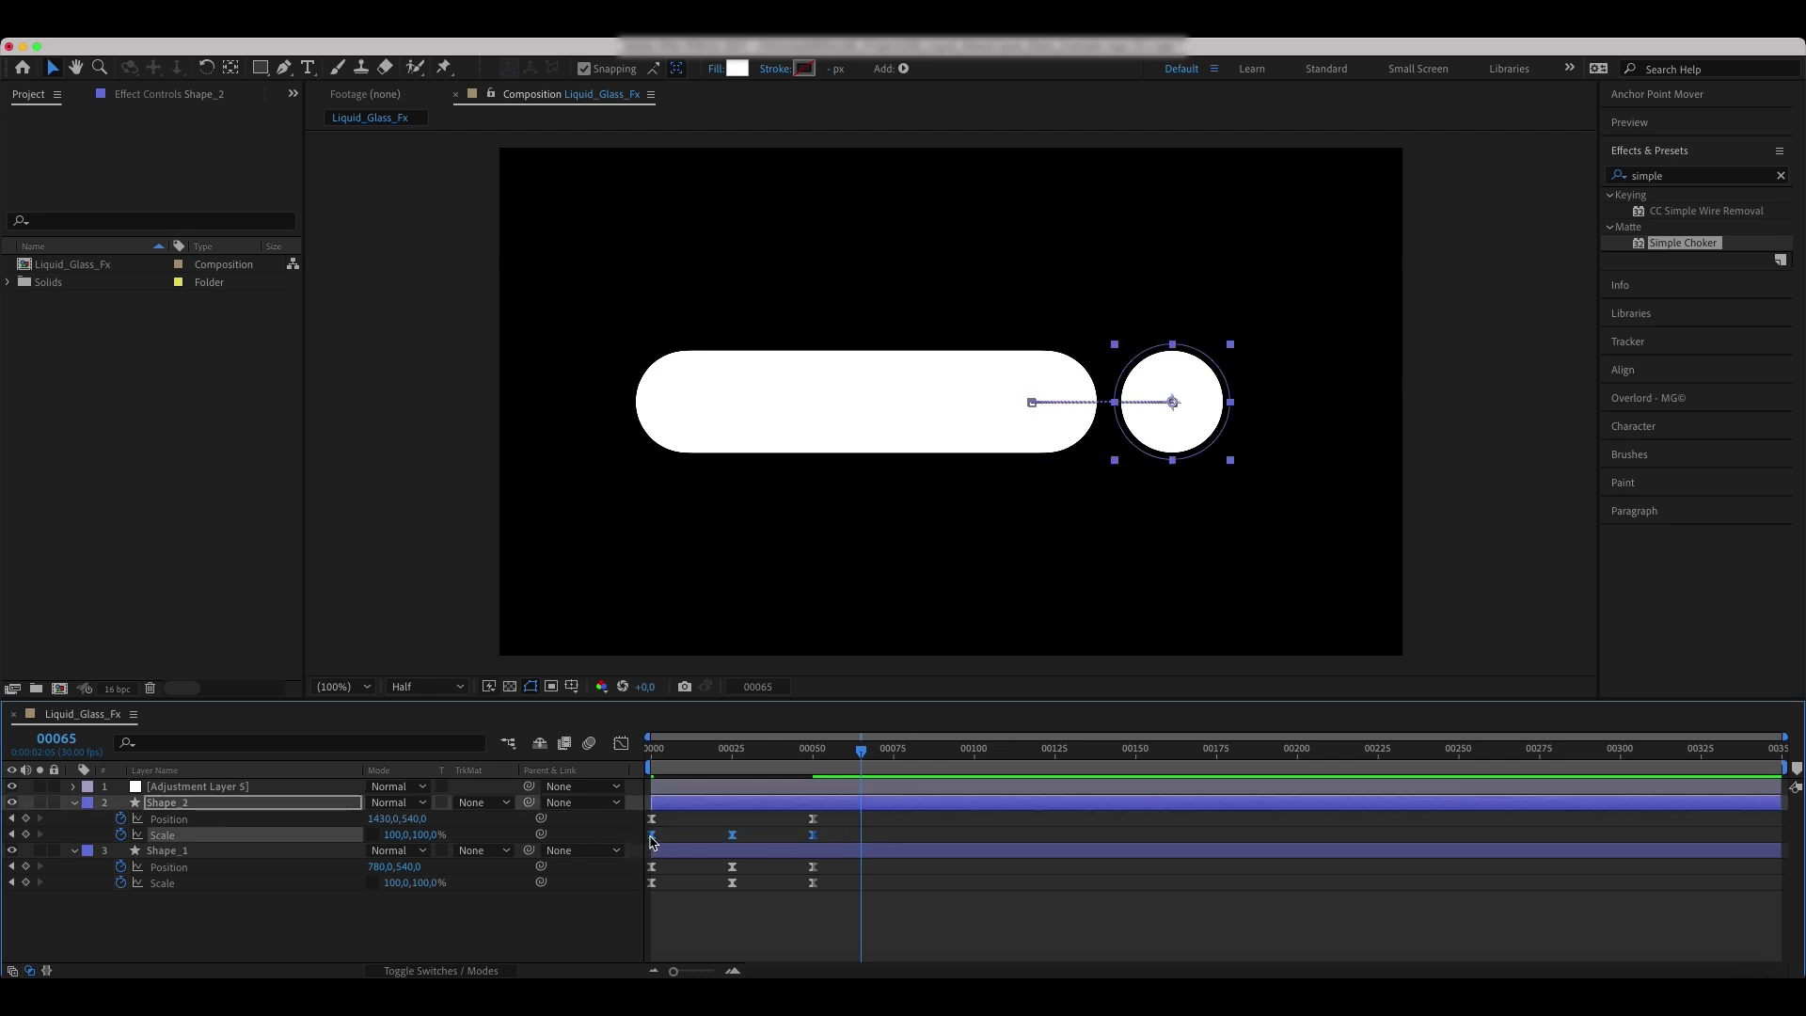
- Ease all Position and Scale keyframes of both shapes and reshape their curves in the Graph Editor
drag(835, 888, 645, 816)
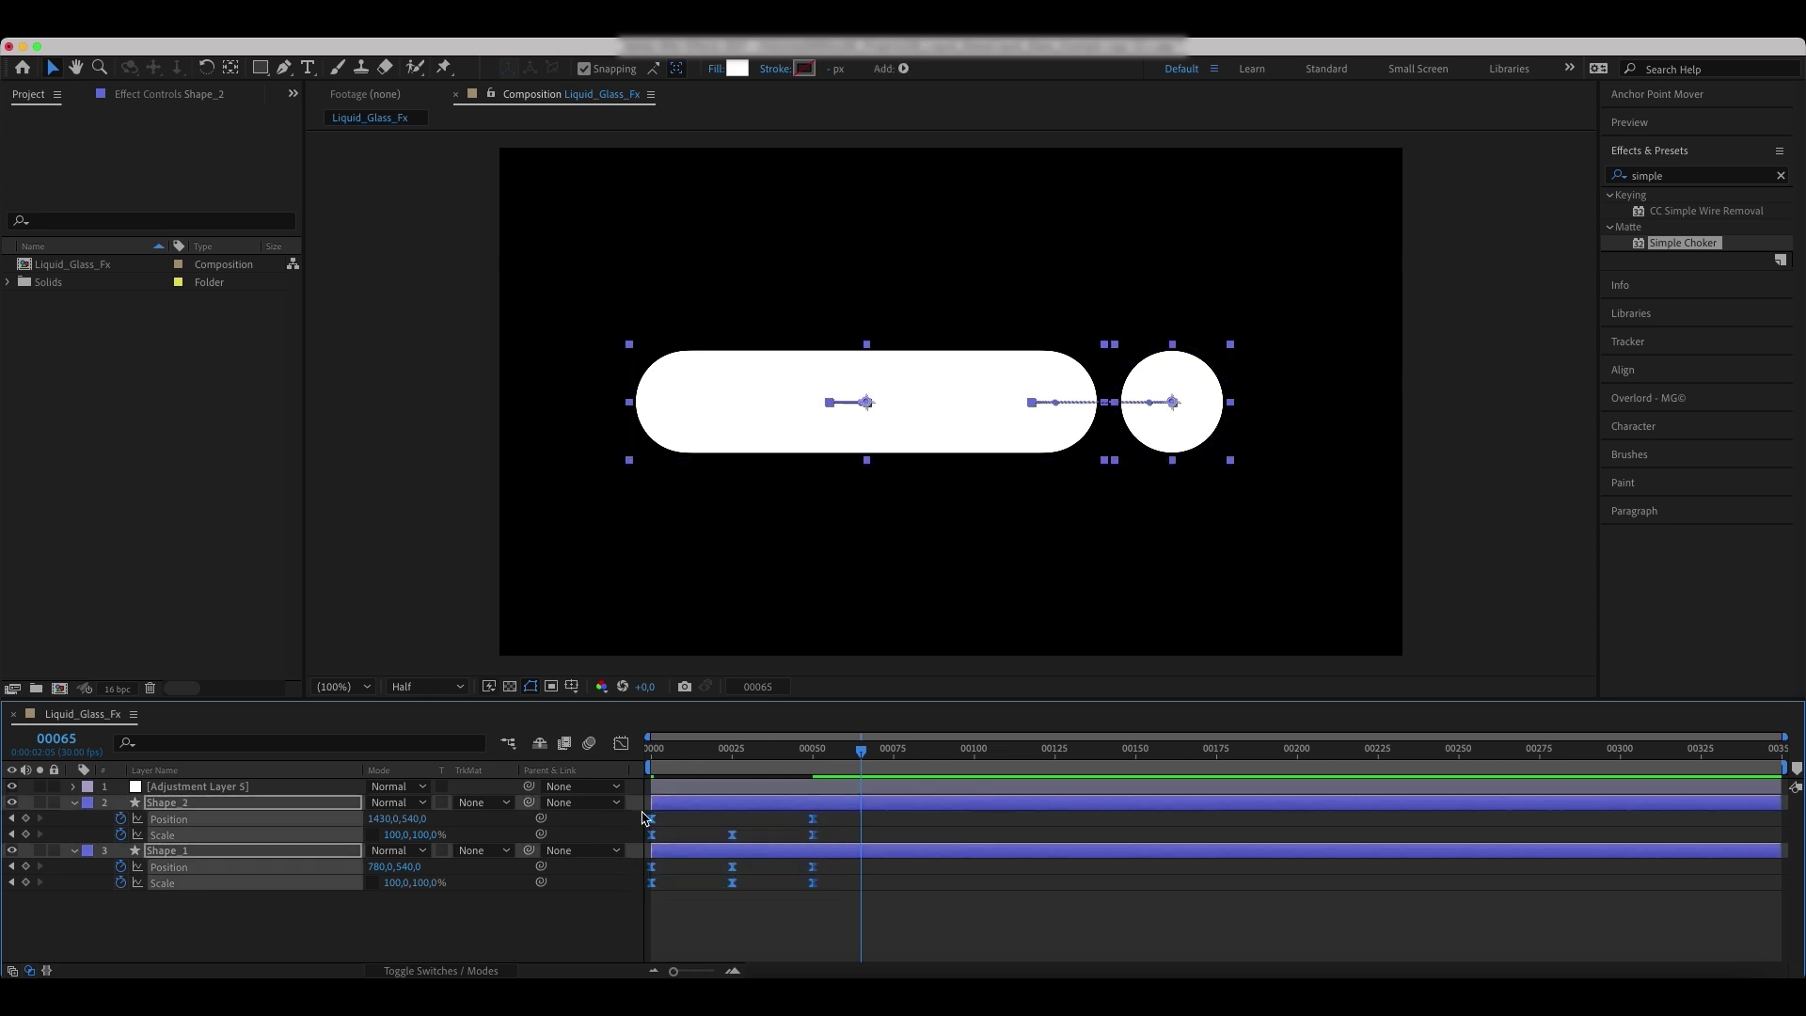
click(621, 744)
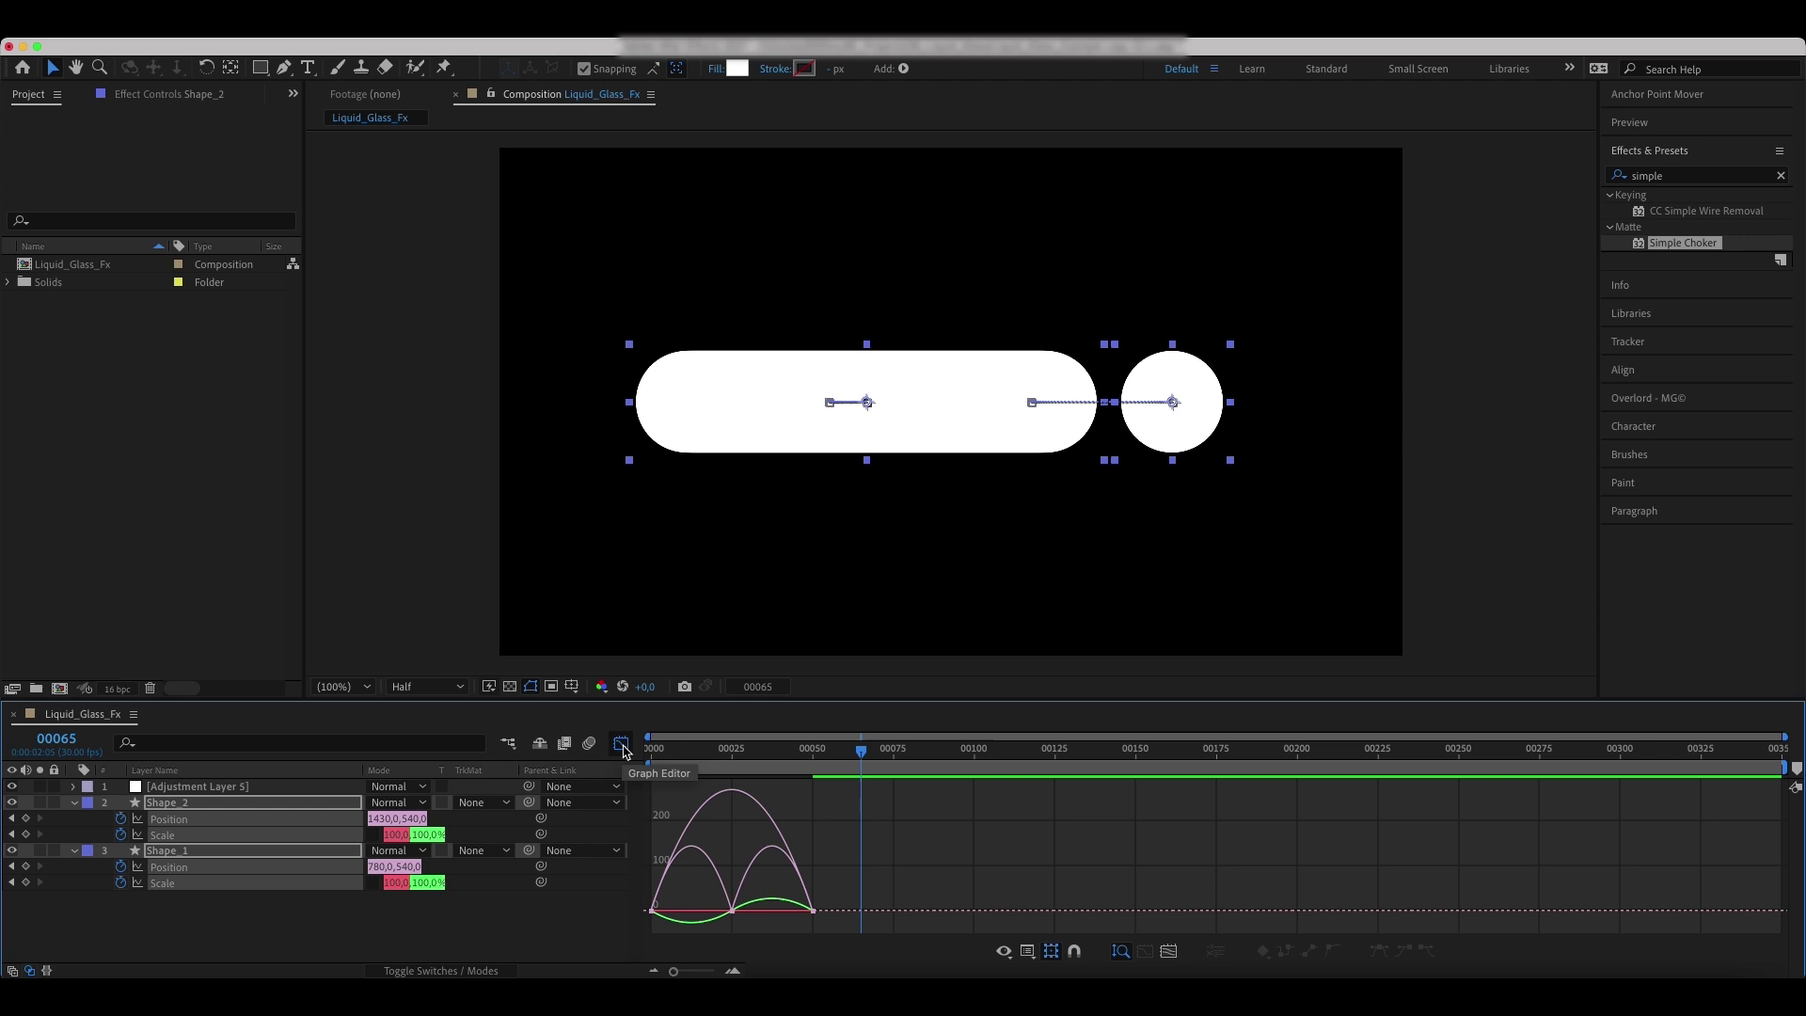
drag(943, 867, 679, 926)
click(720, 914)
click(620, 743)
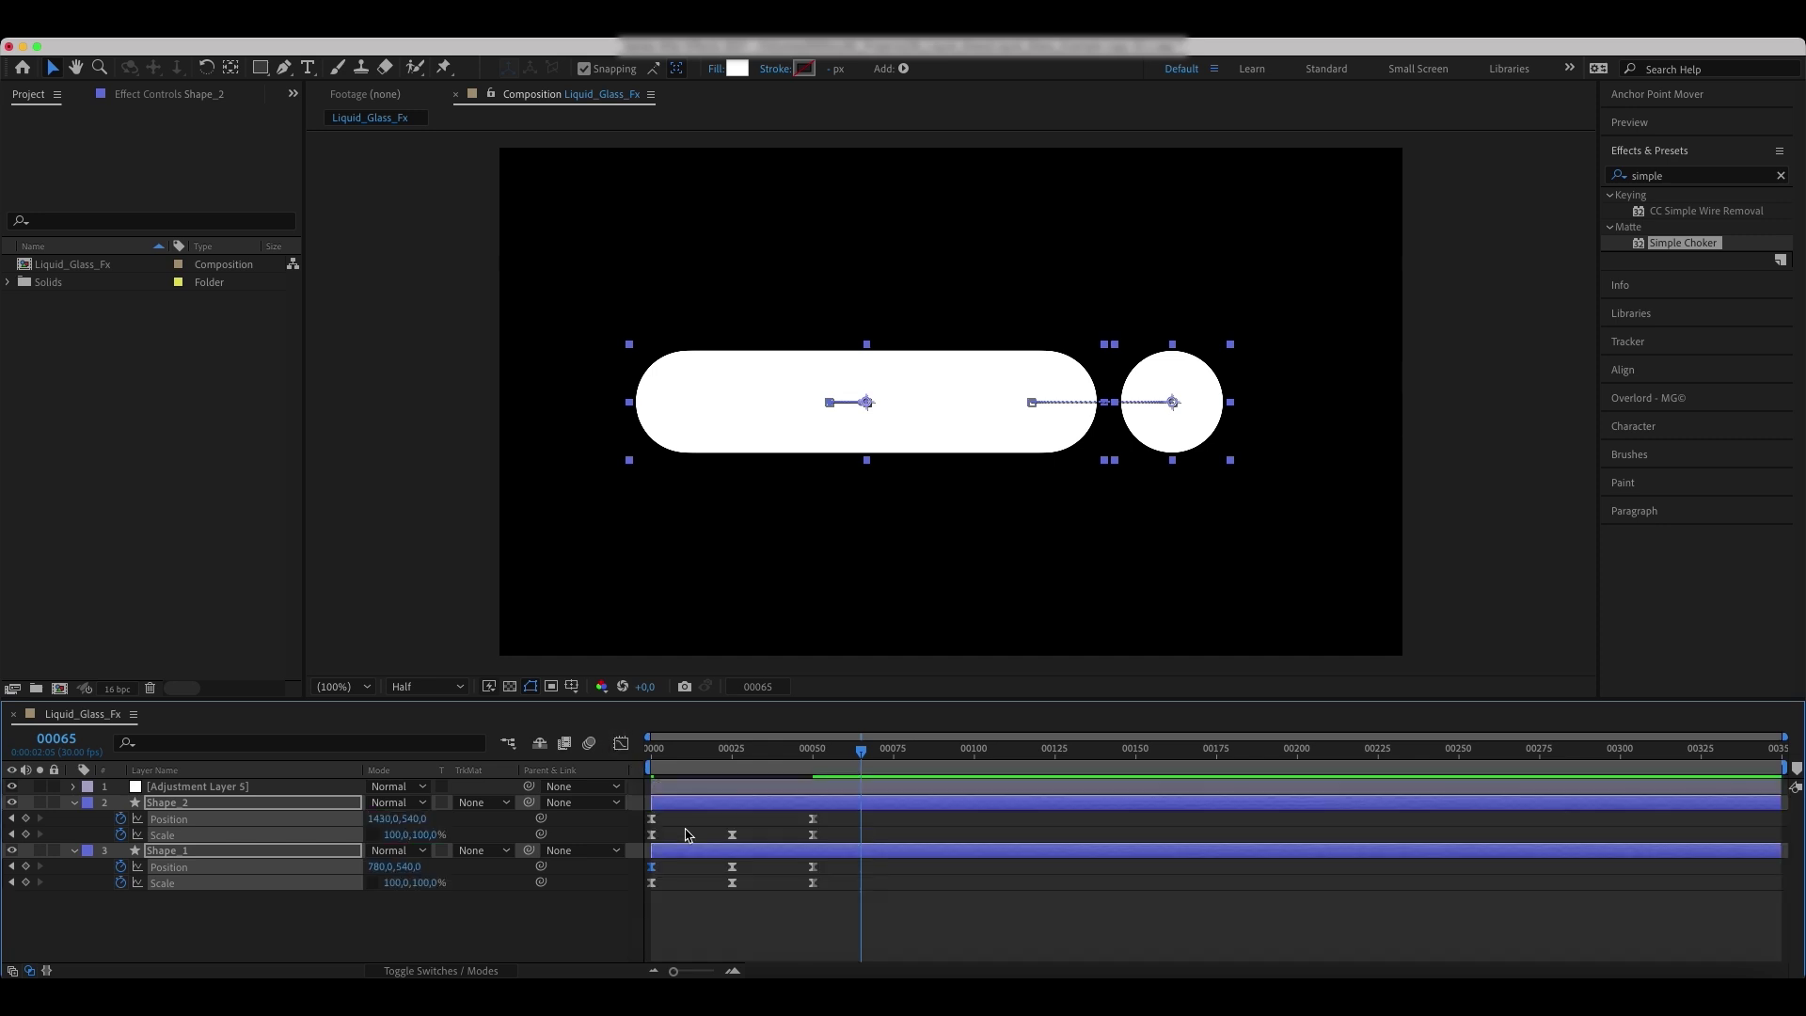
- Stretch the circle's first Position keyframe influence to about 40.32% to soften its start
click(652, 818)
click(620, 743)
drag(673, 918, 696, 927)
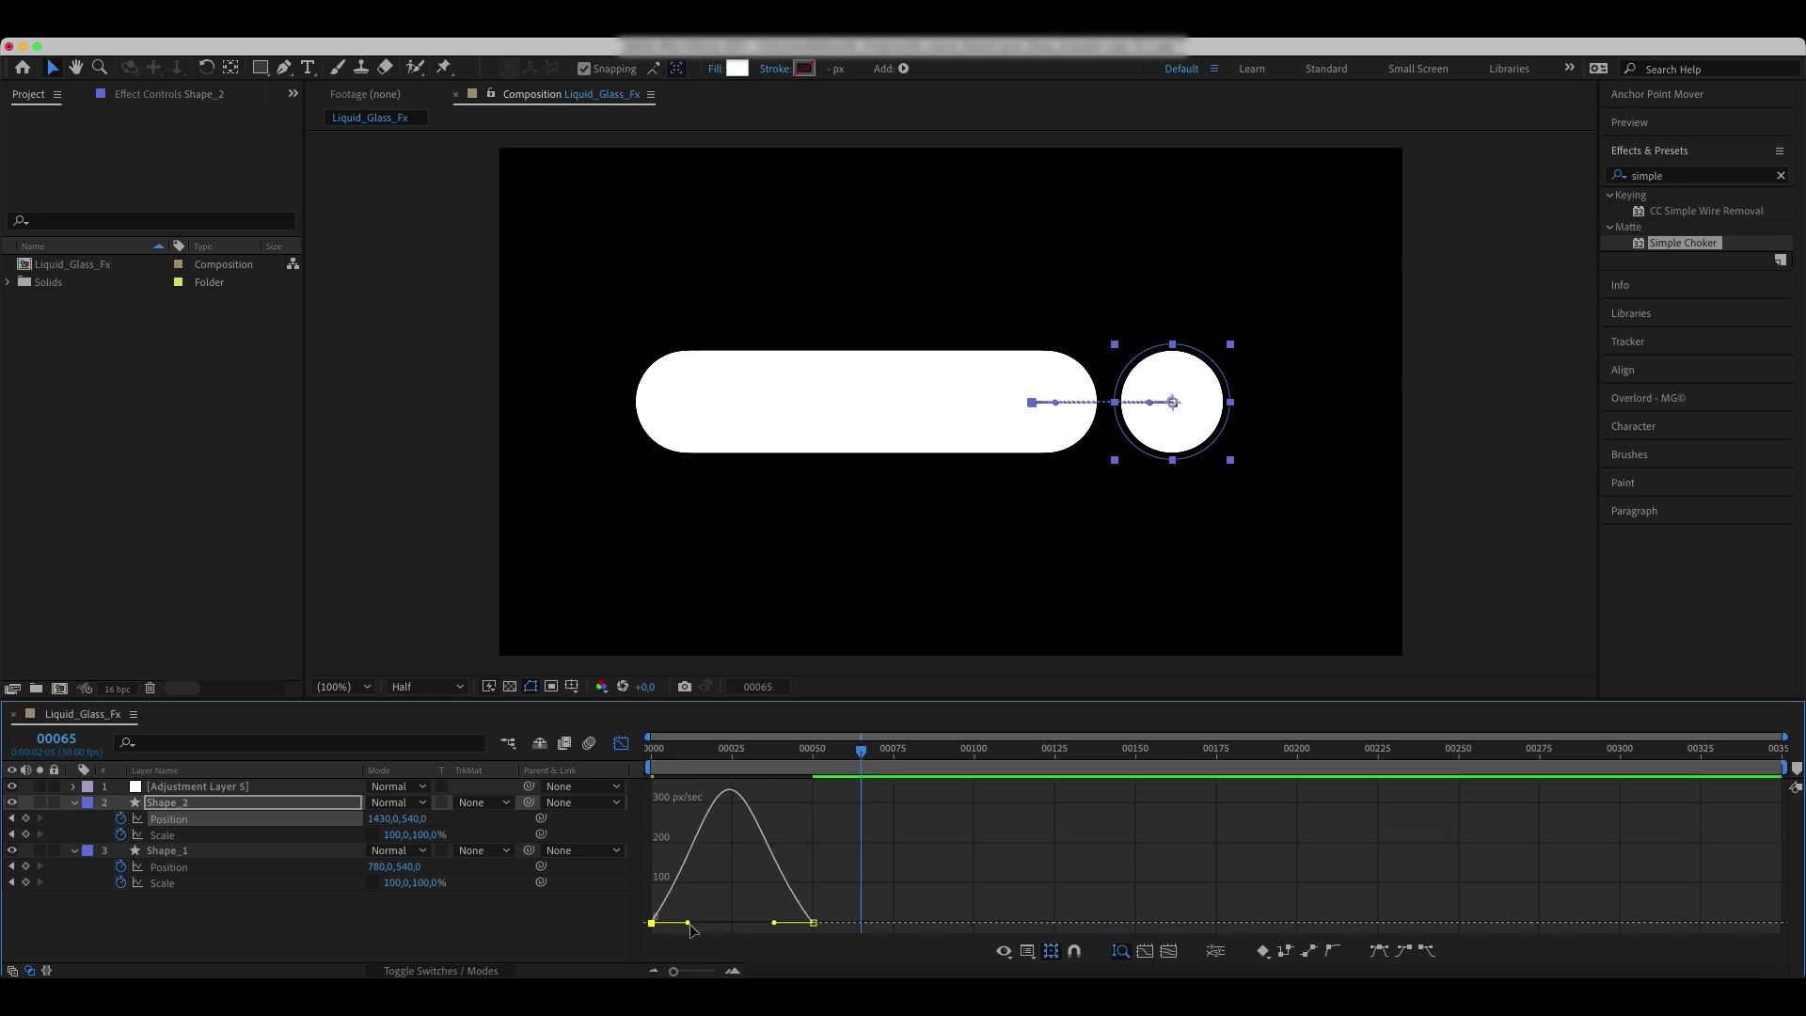
click(621, 743)
drag(851, 811, 639, 892)
click(620, 743)
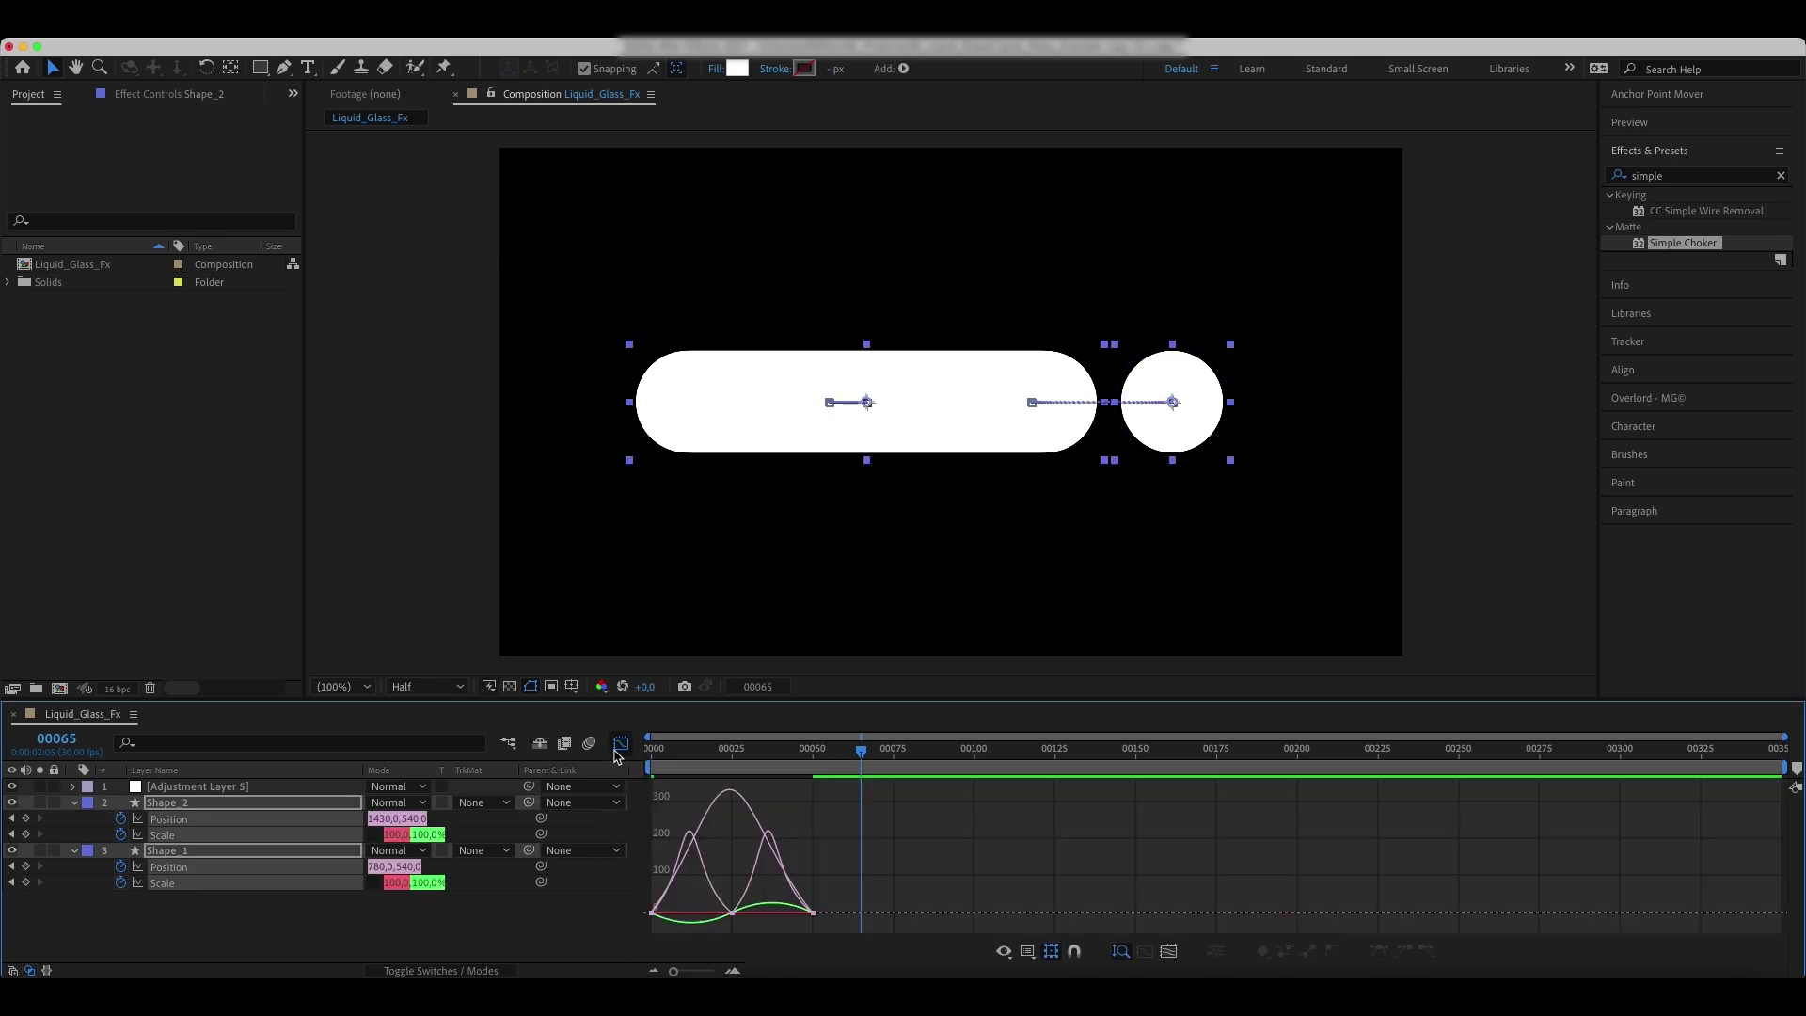
click(621, 743)
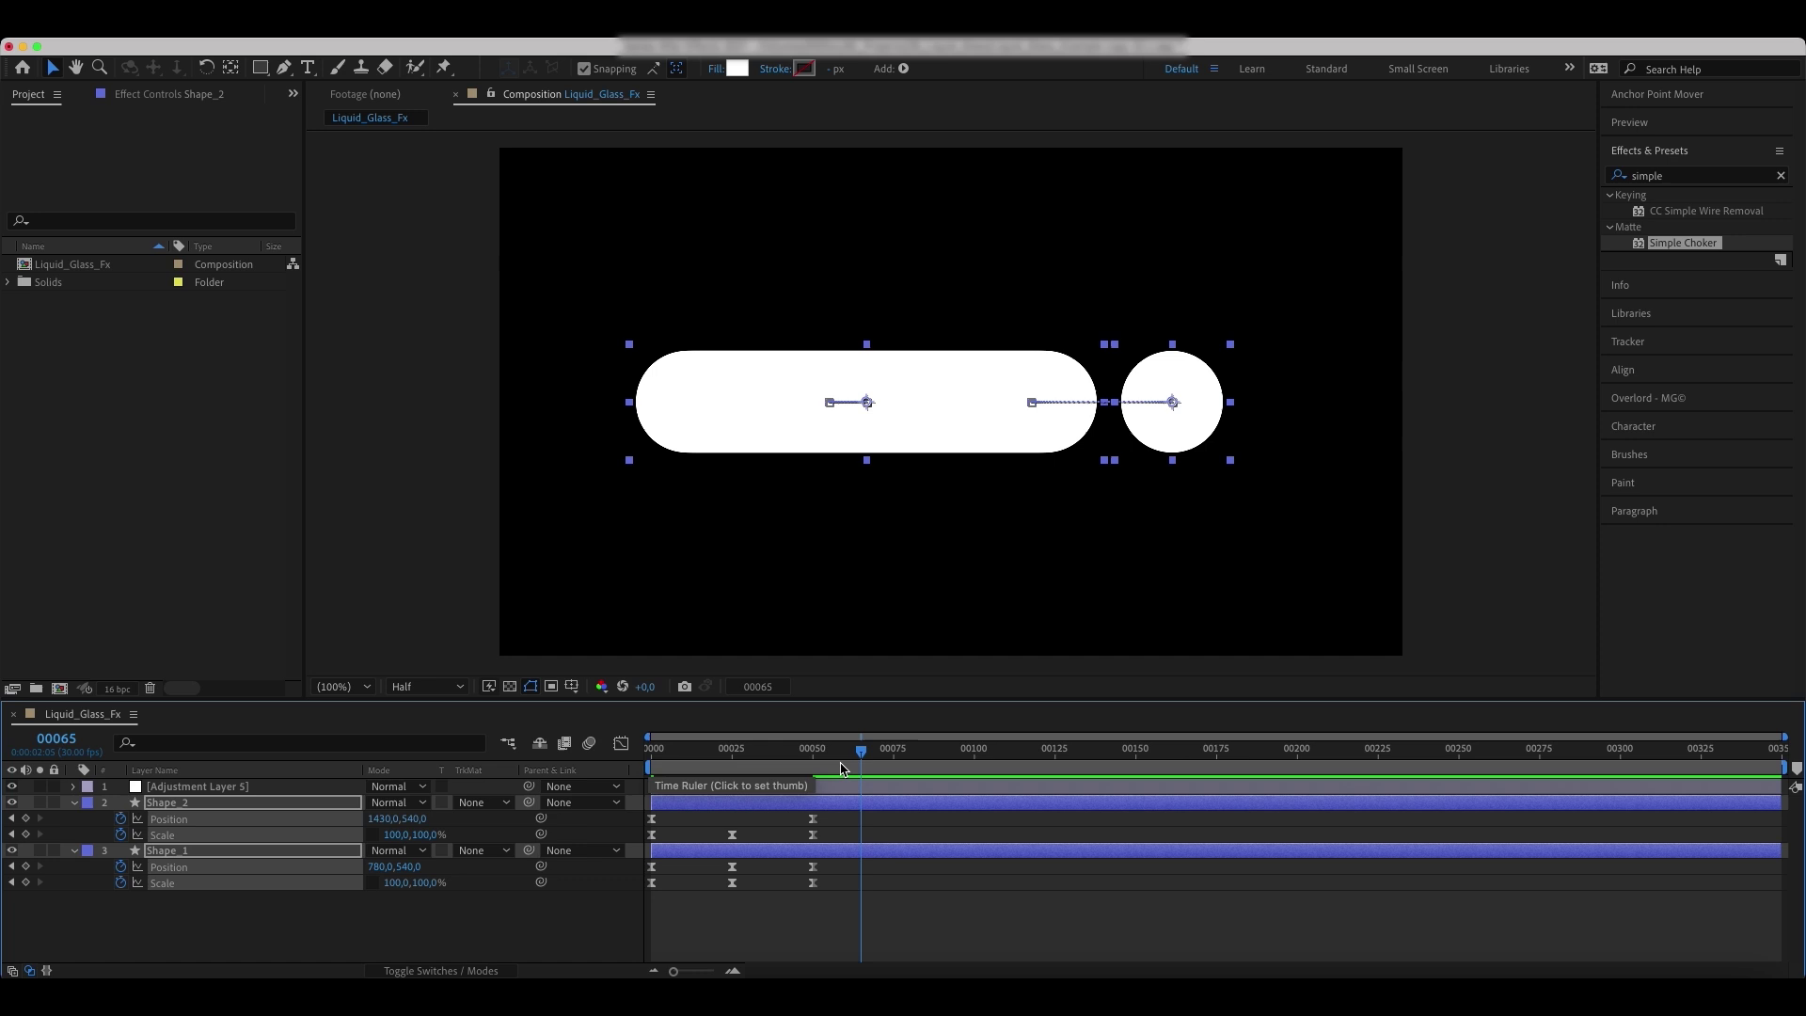
- Scrub back to frame 00021 and preview the animation, then enlarge the timeline panel
drag(837, 767, 653, 769)
key(space)
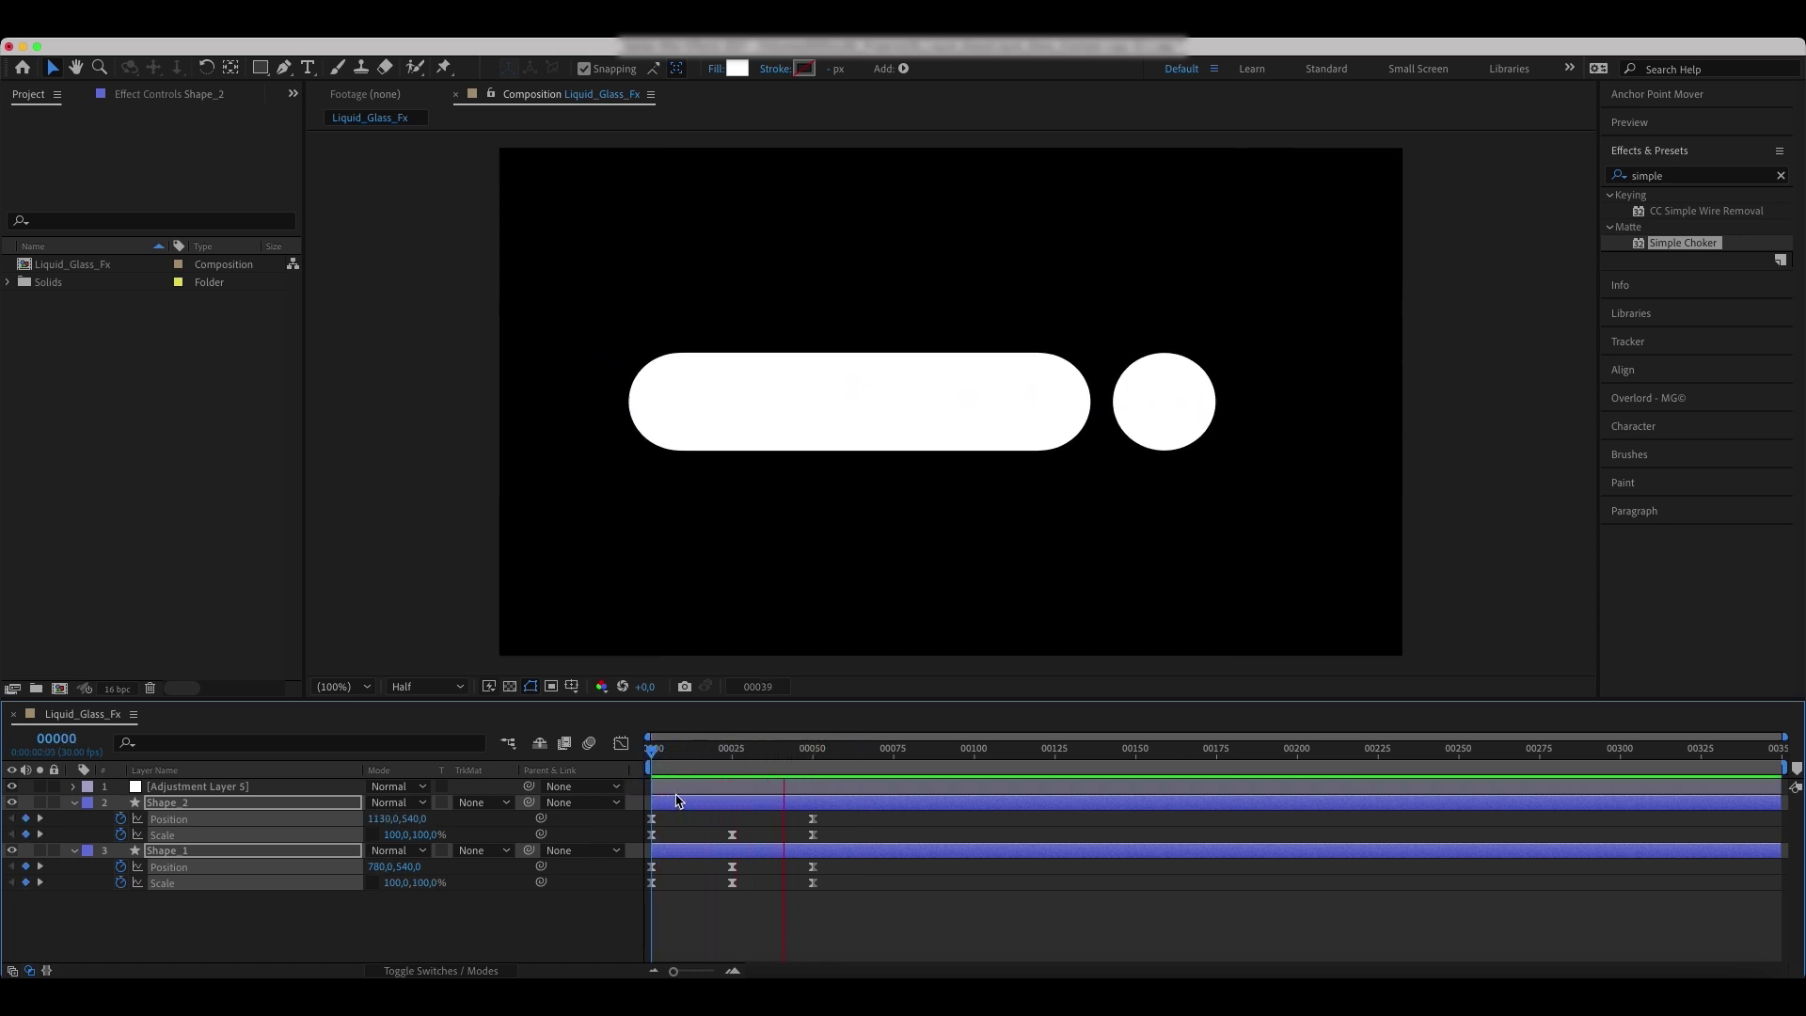
click(825, 691)
drag(825, 691, 825, 662)
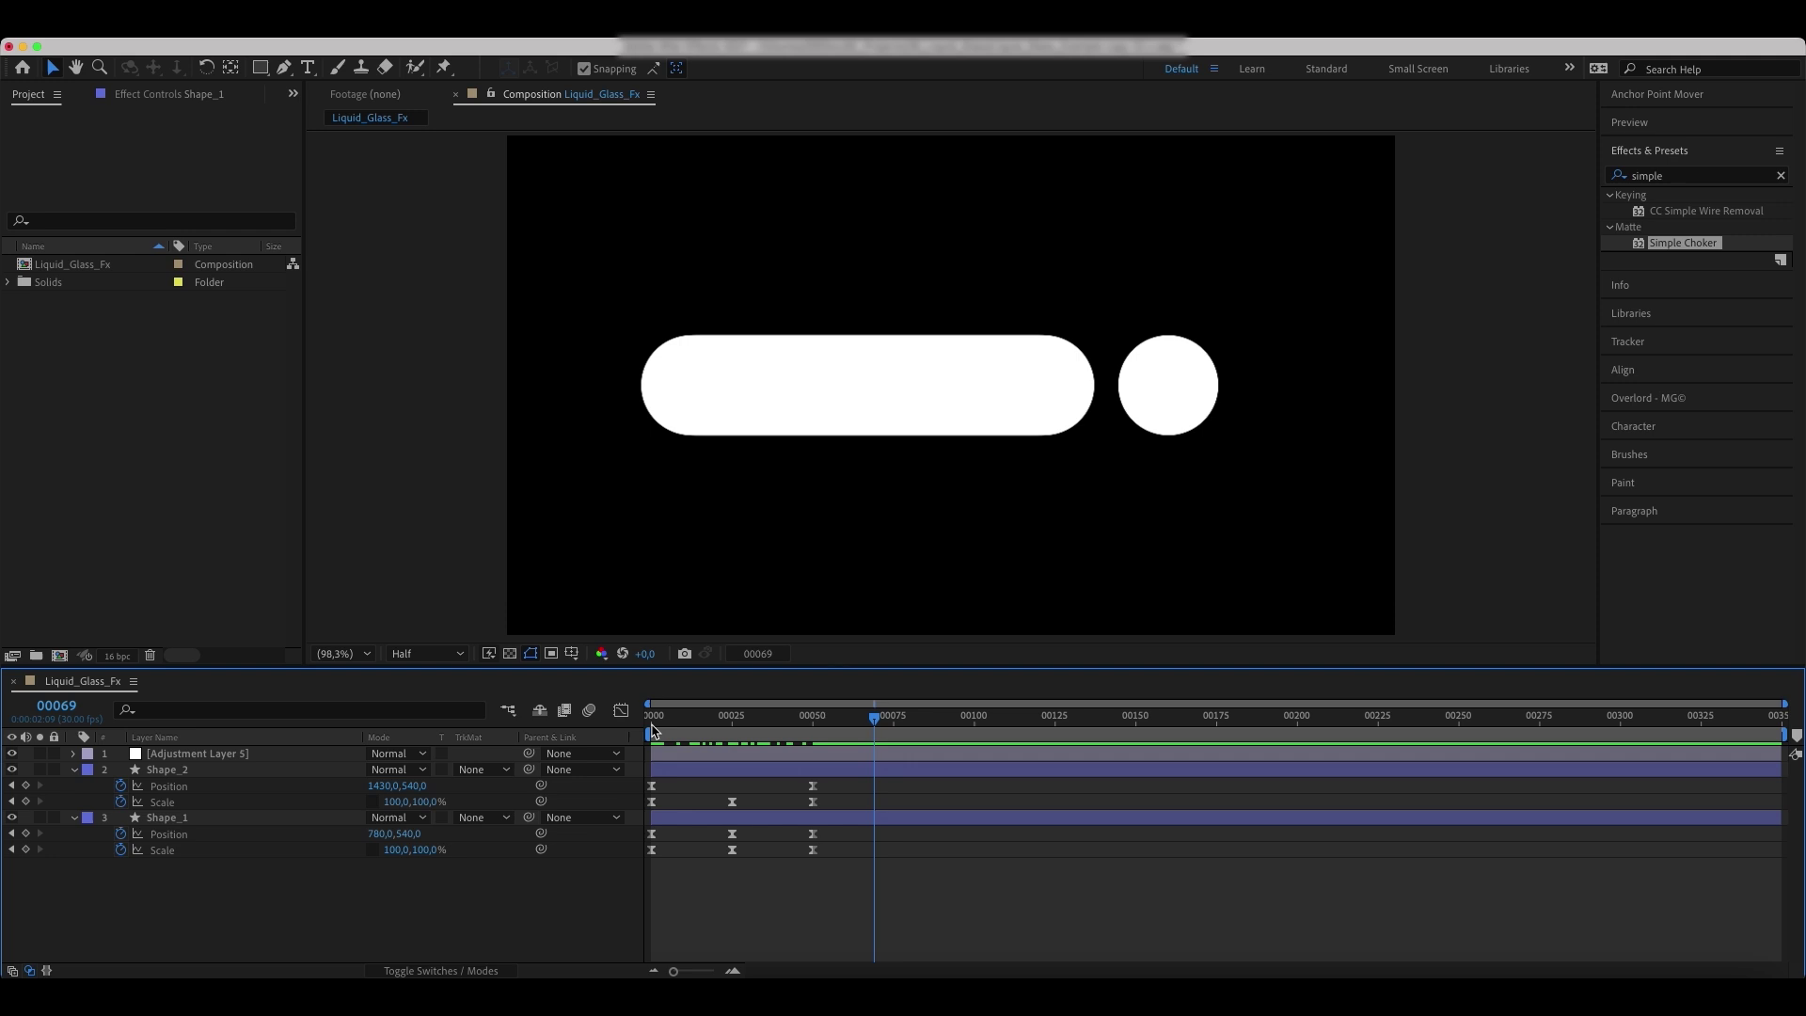
- Paste the decaying wiggle expression (freq 2, amp 4) into the circle's Position and Scale
alt+click(120, 787)
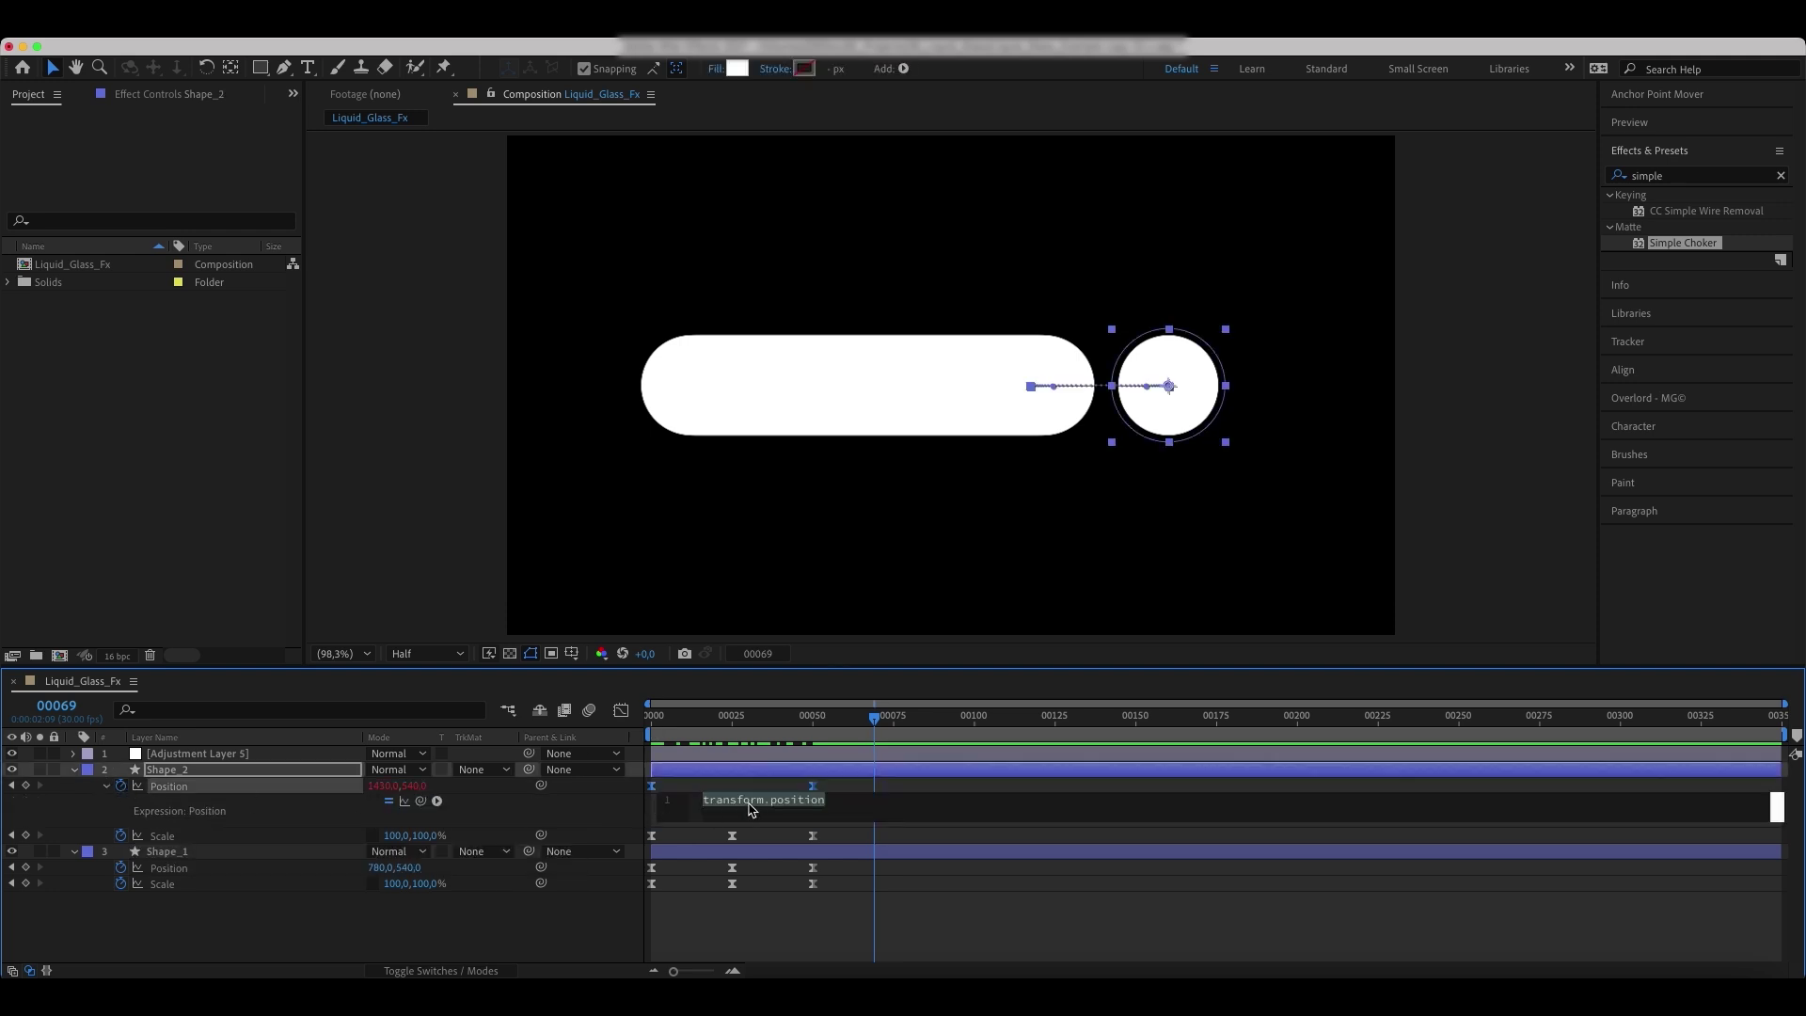
text(decay = Math.exp(-time / decayTime); wiggle(freq, amp * decay))
click(829, 770)
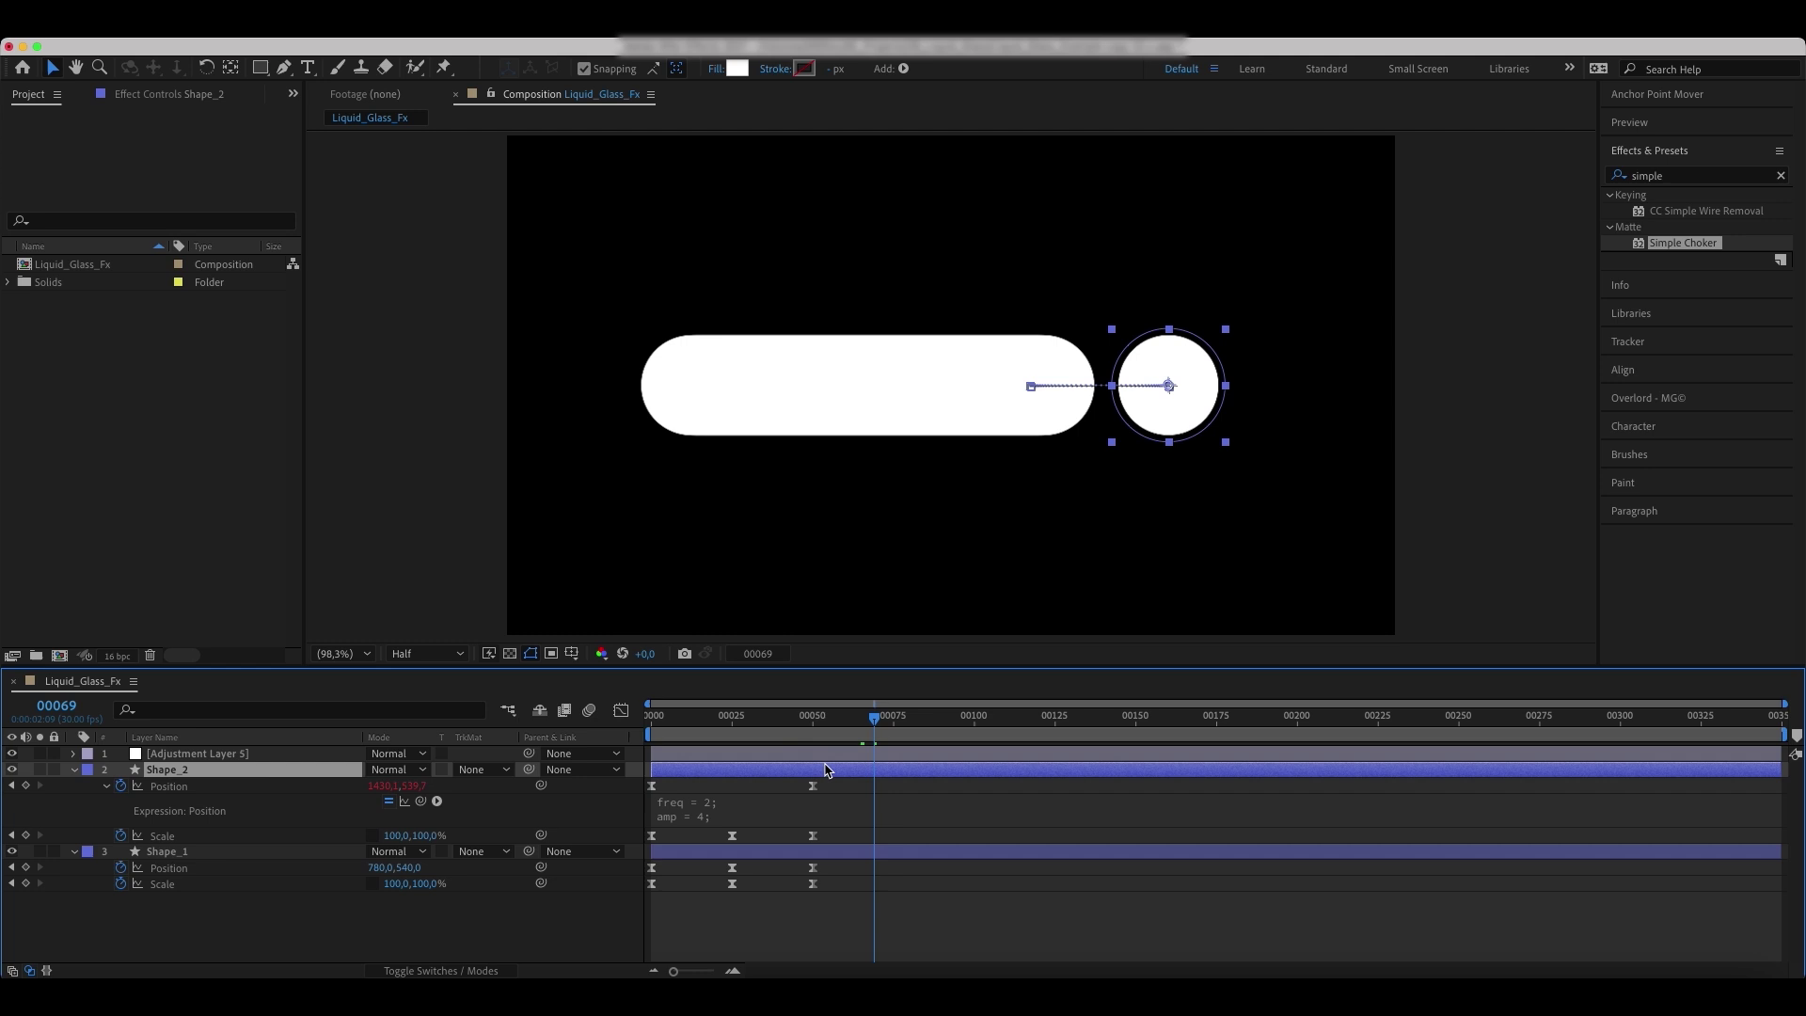
click(826, 813)
key(super+c)
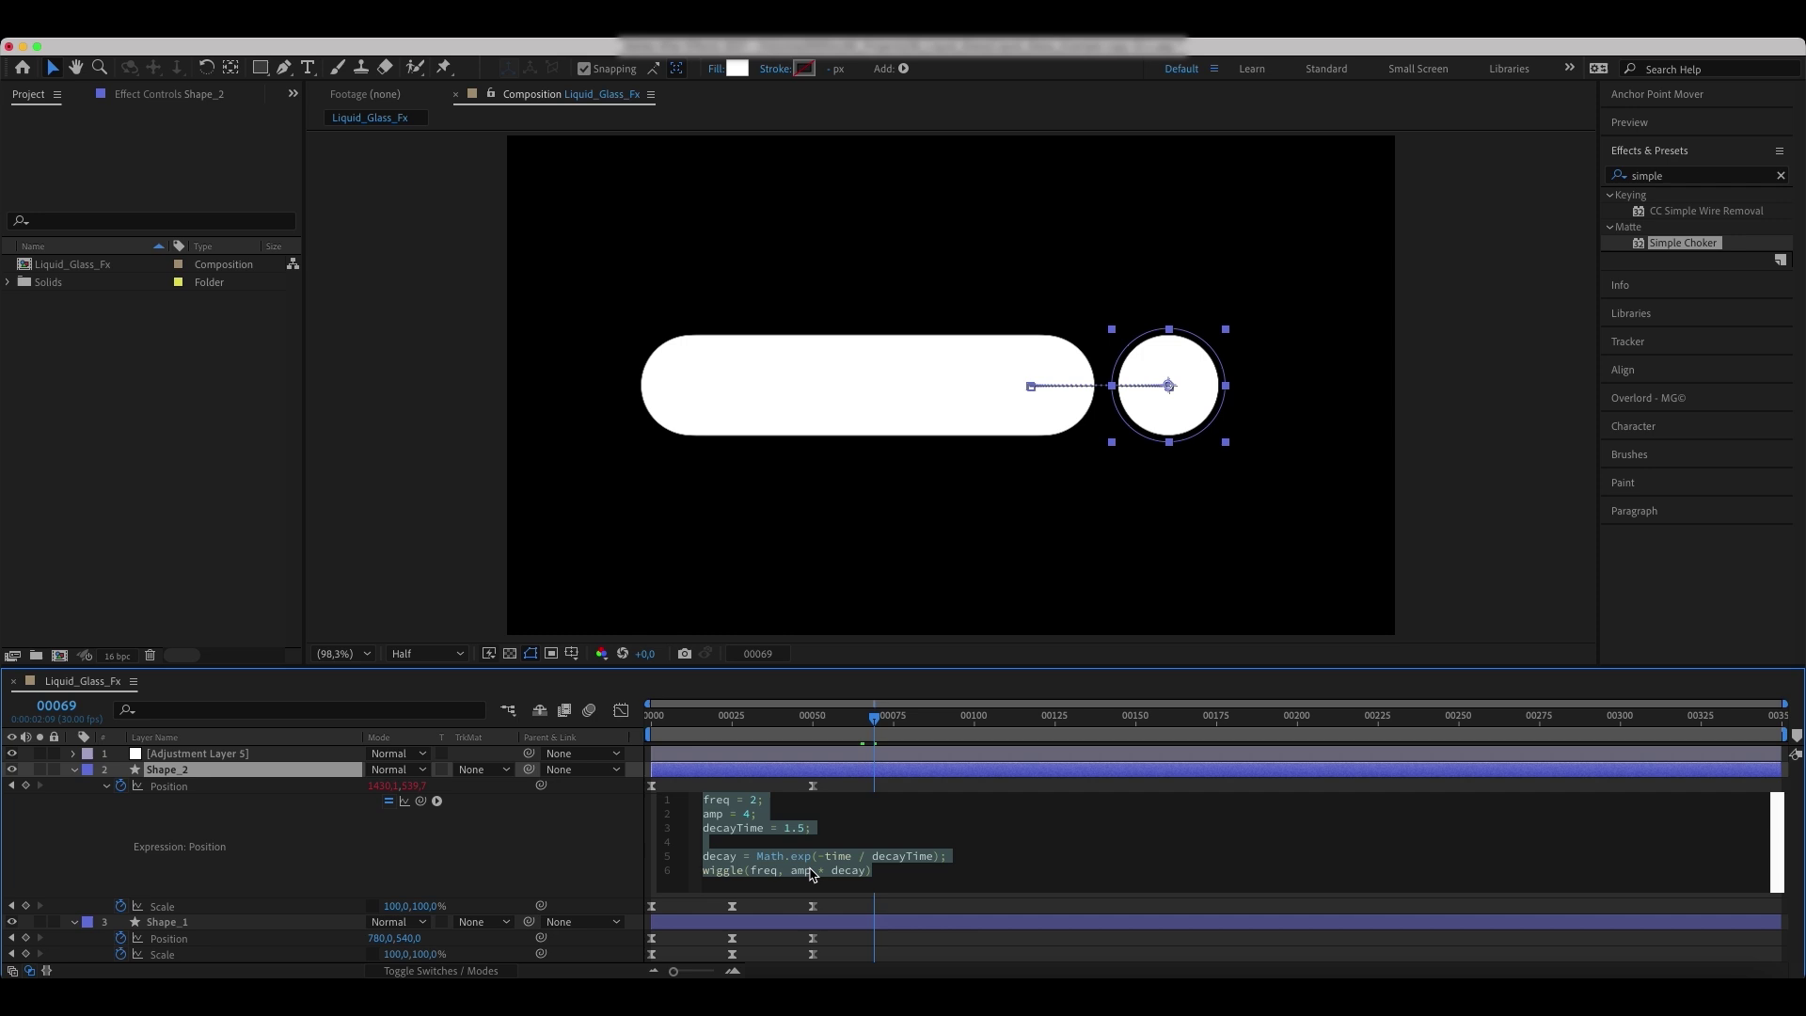
click(874, 774)
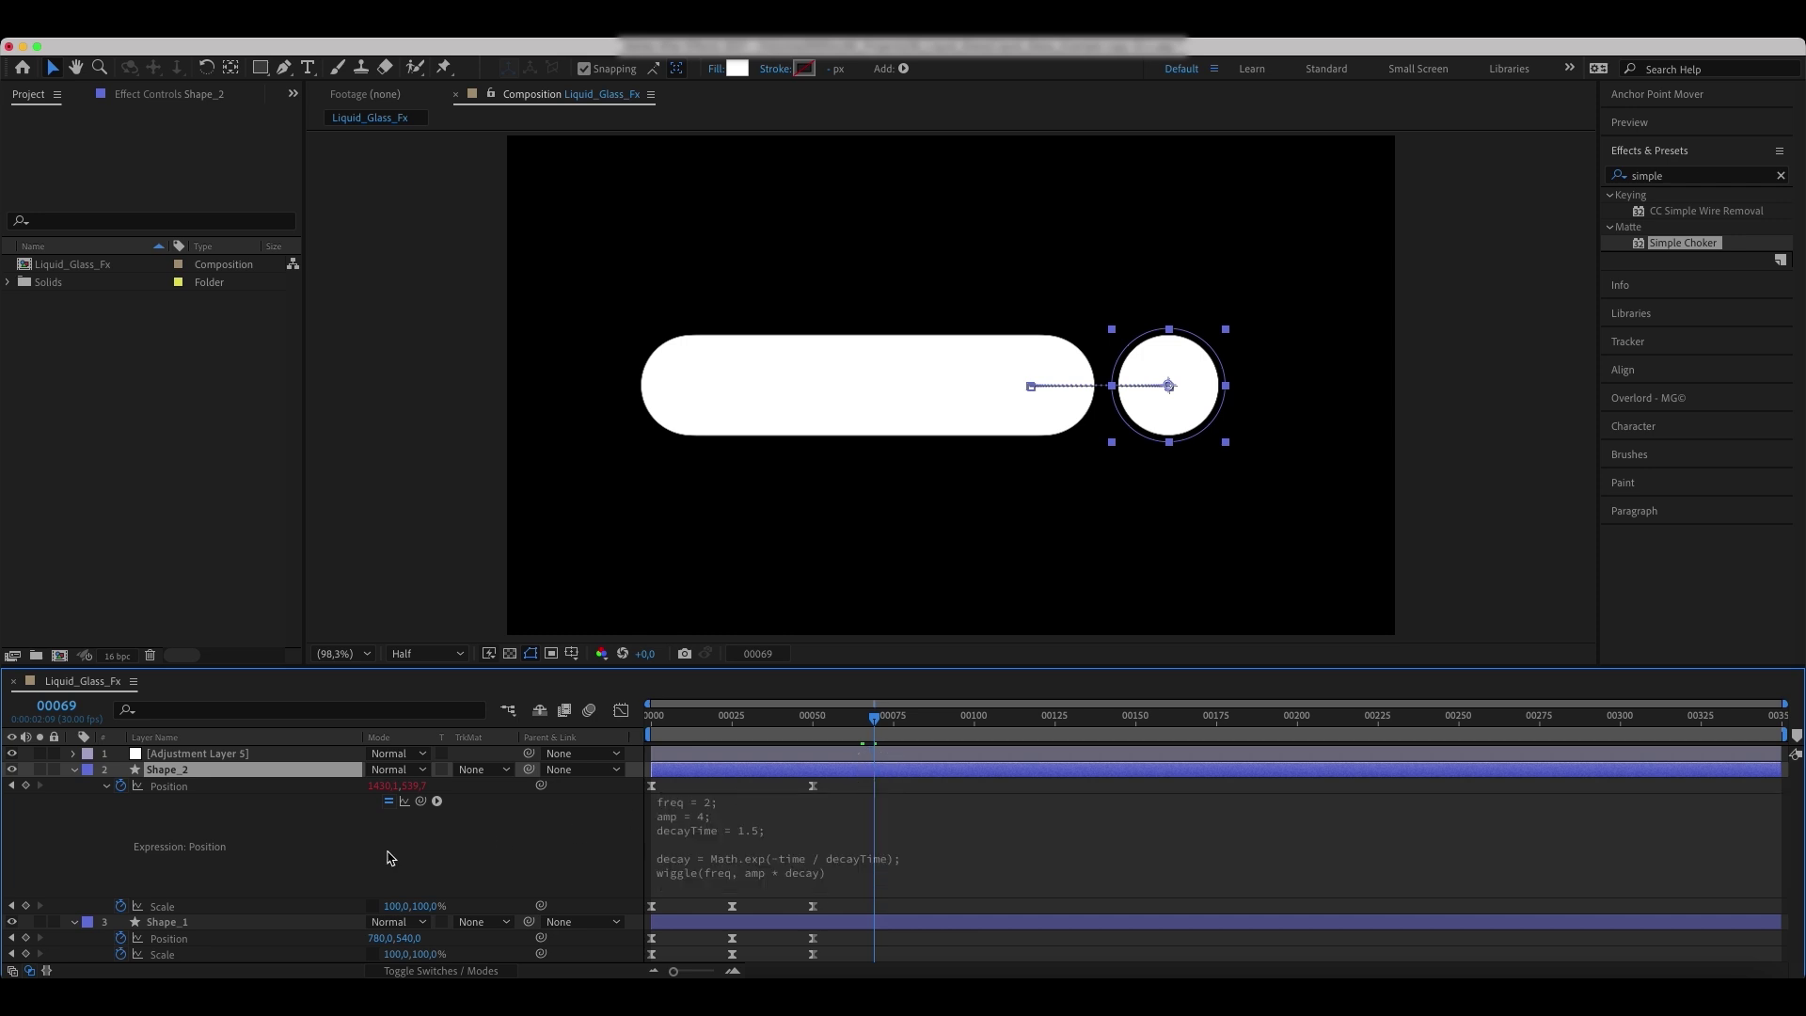
alt+click(121, 906)
key(super+v)
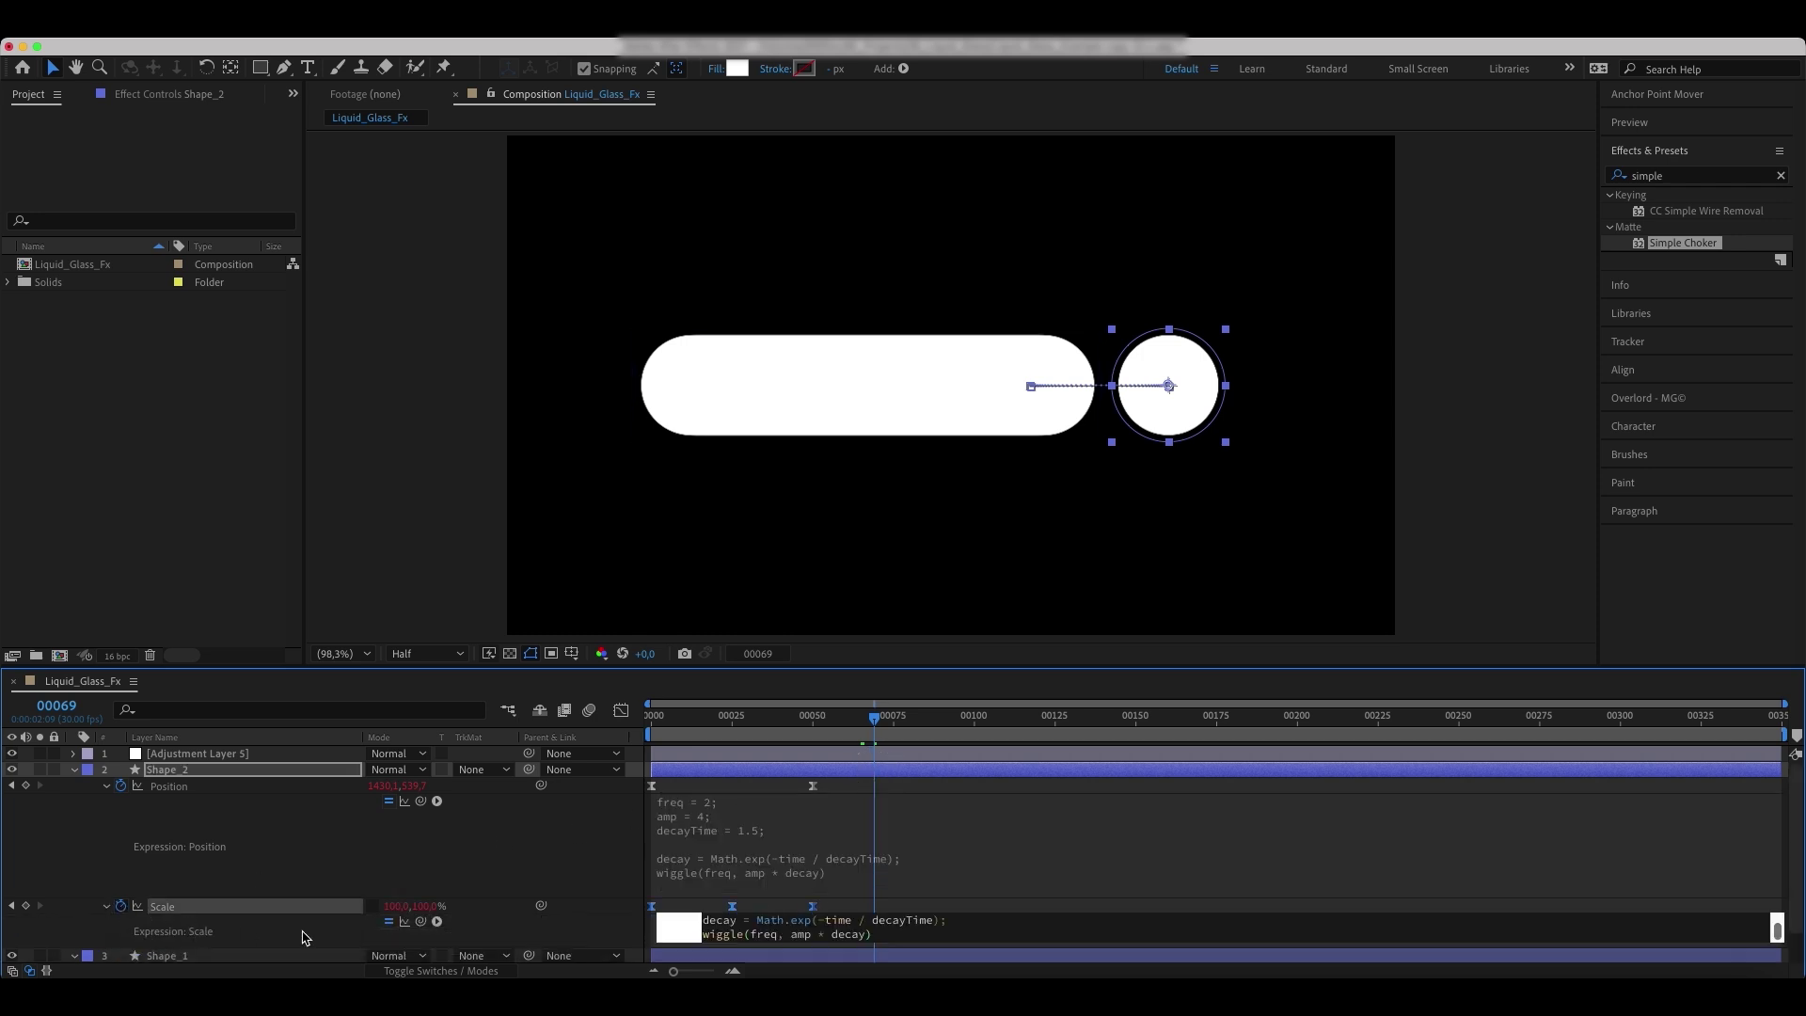
click(925, 802)
- Paste the same decaying wiggle expression into the pill's Position and Scale
scroll(925, 801, down, 1)
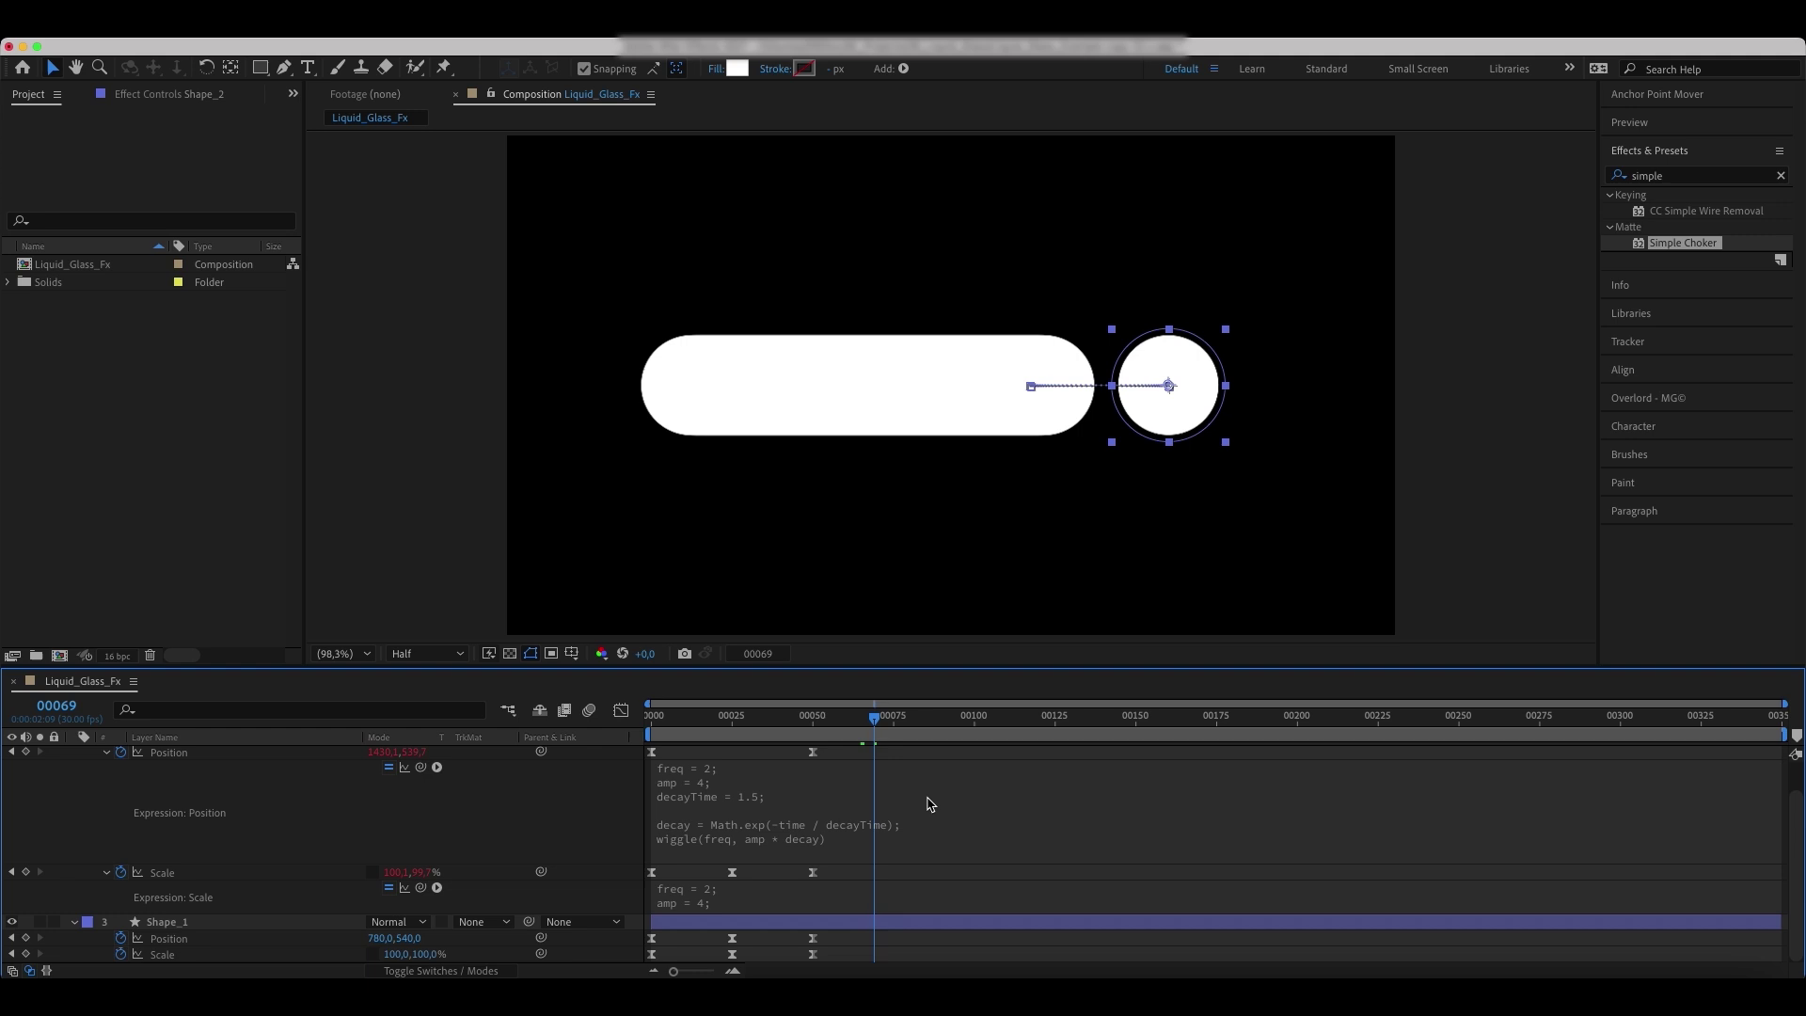
alt+click(121, 938)
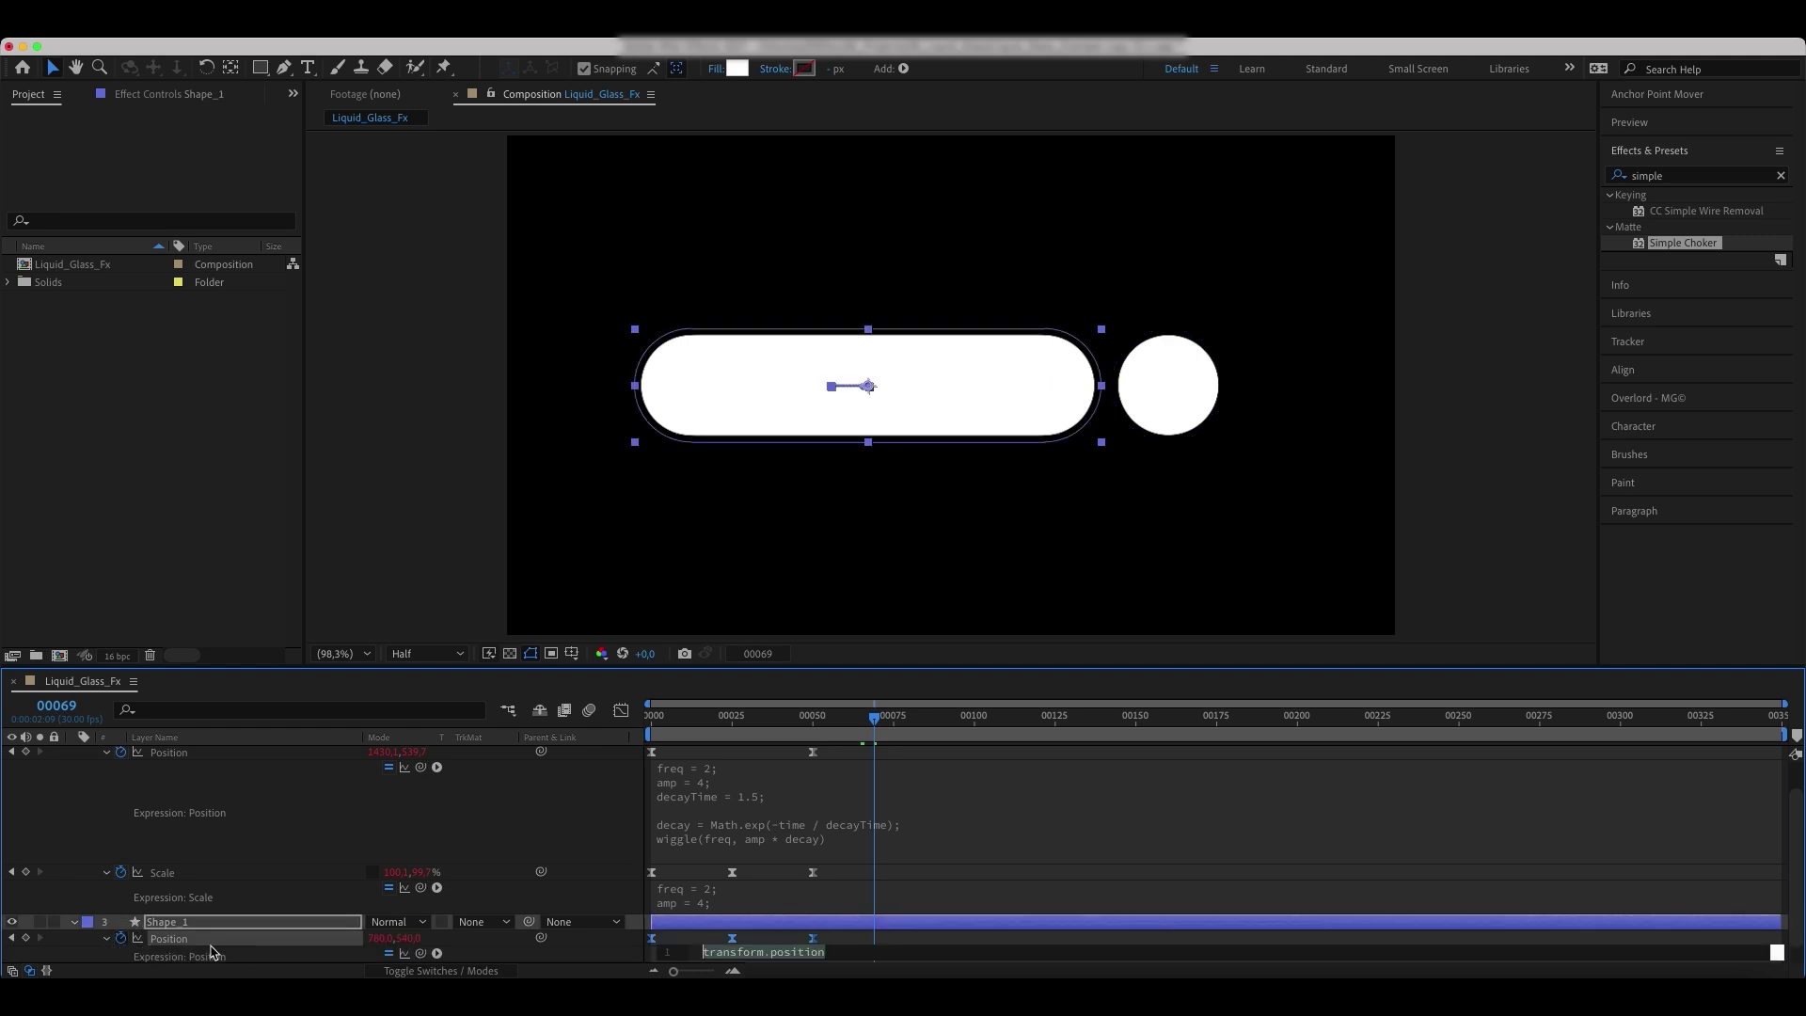
key(super+v)
click(889, 922)
scroll(888, 922, down, 1)
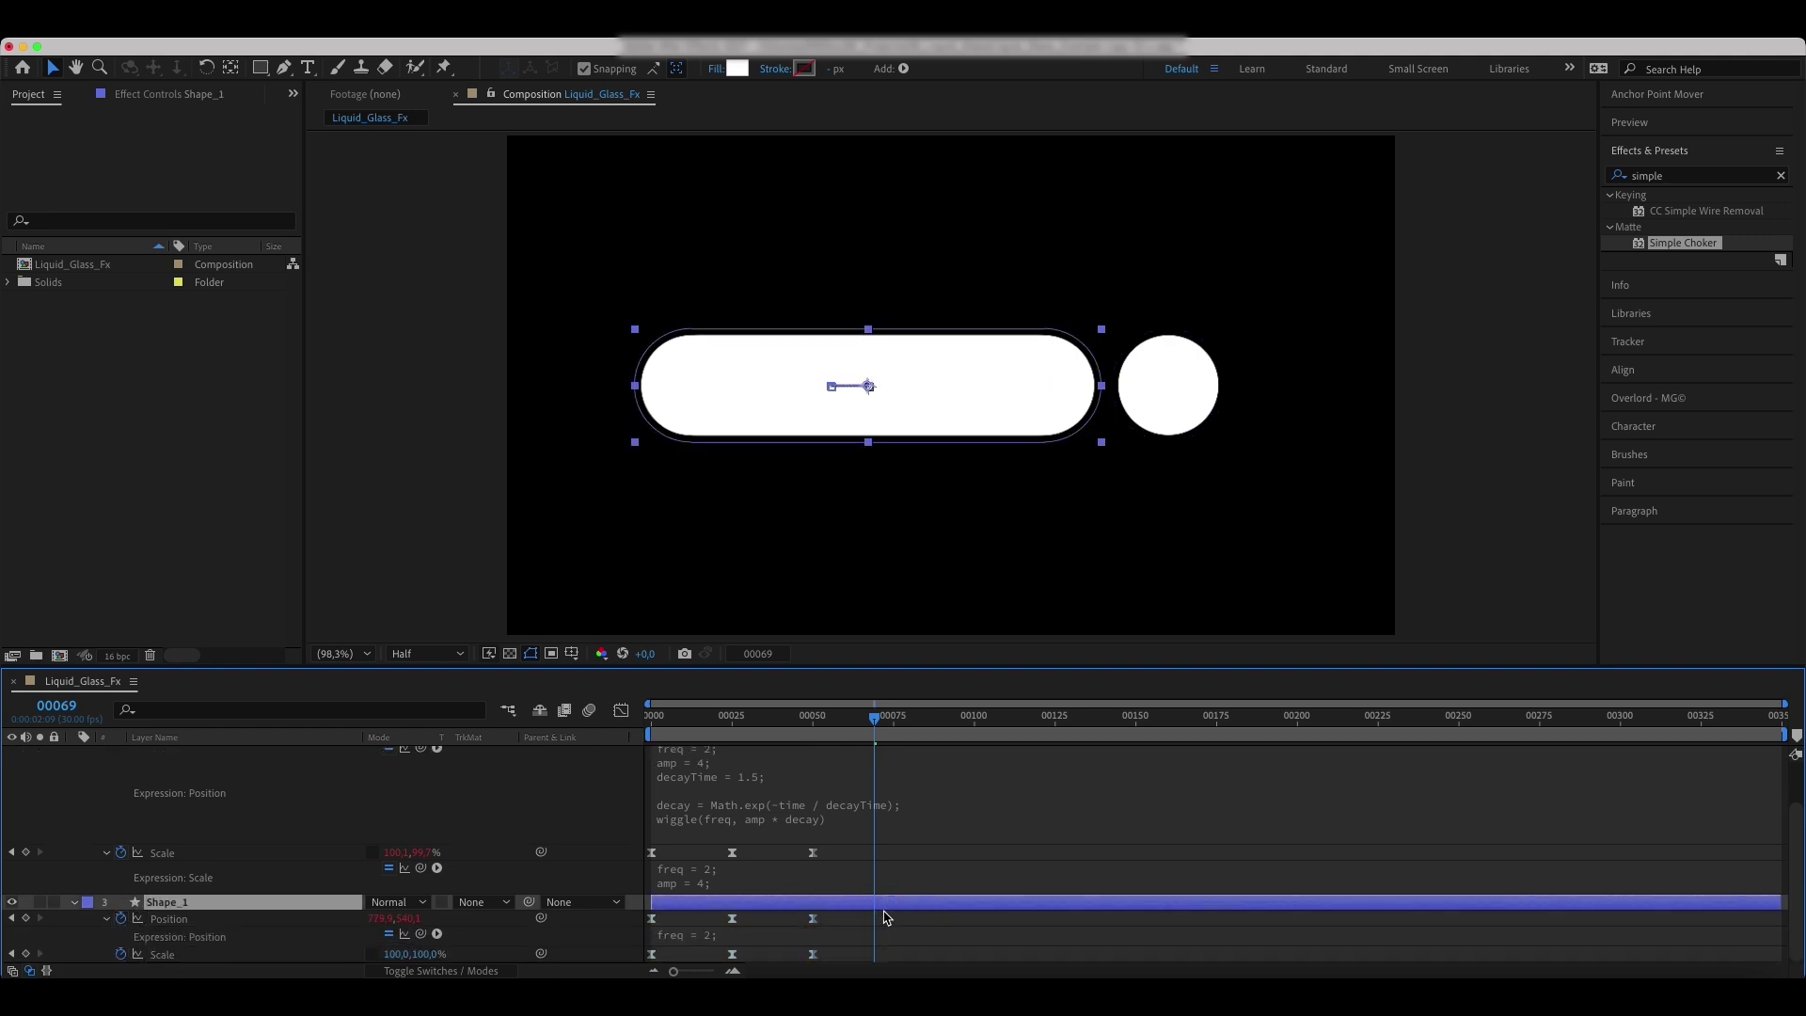
alt+click(121, 953)
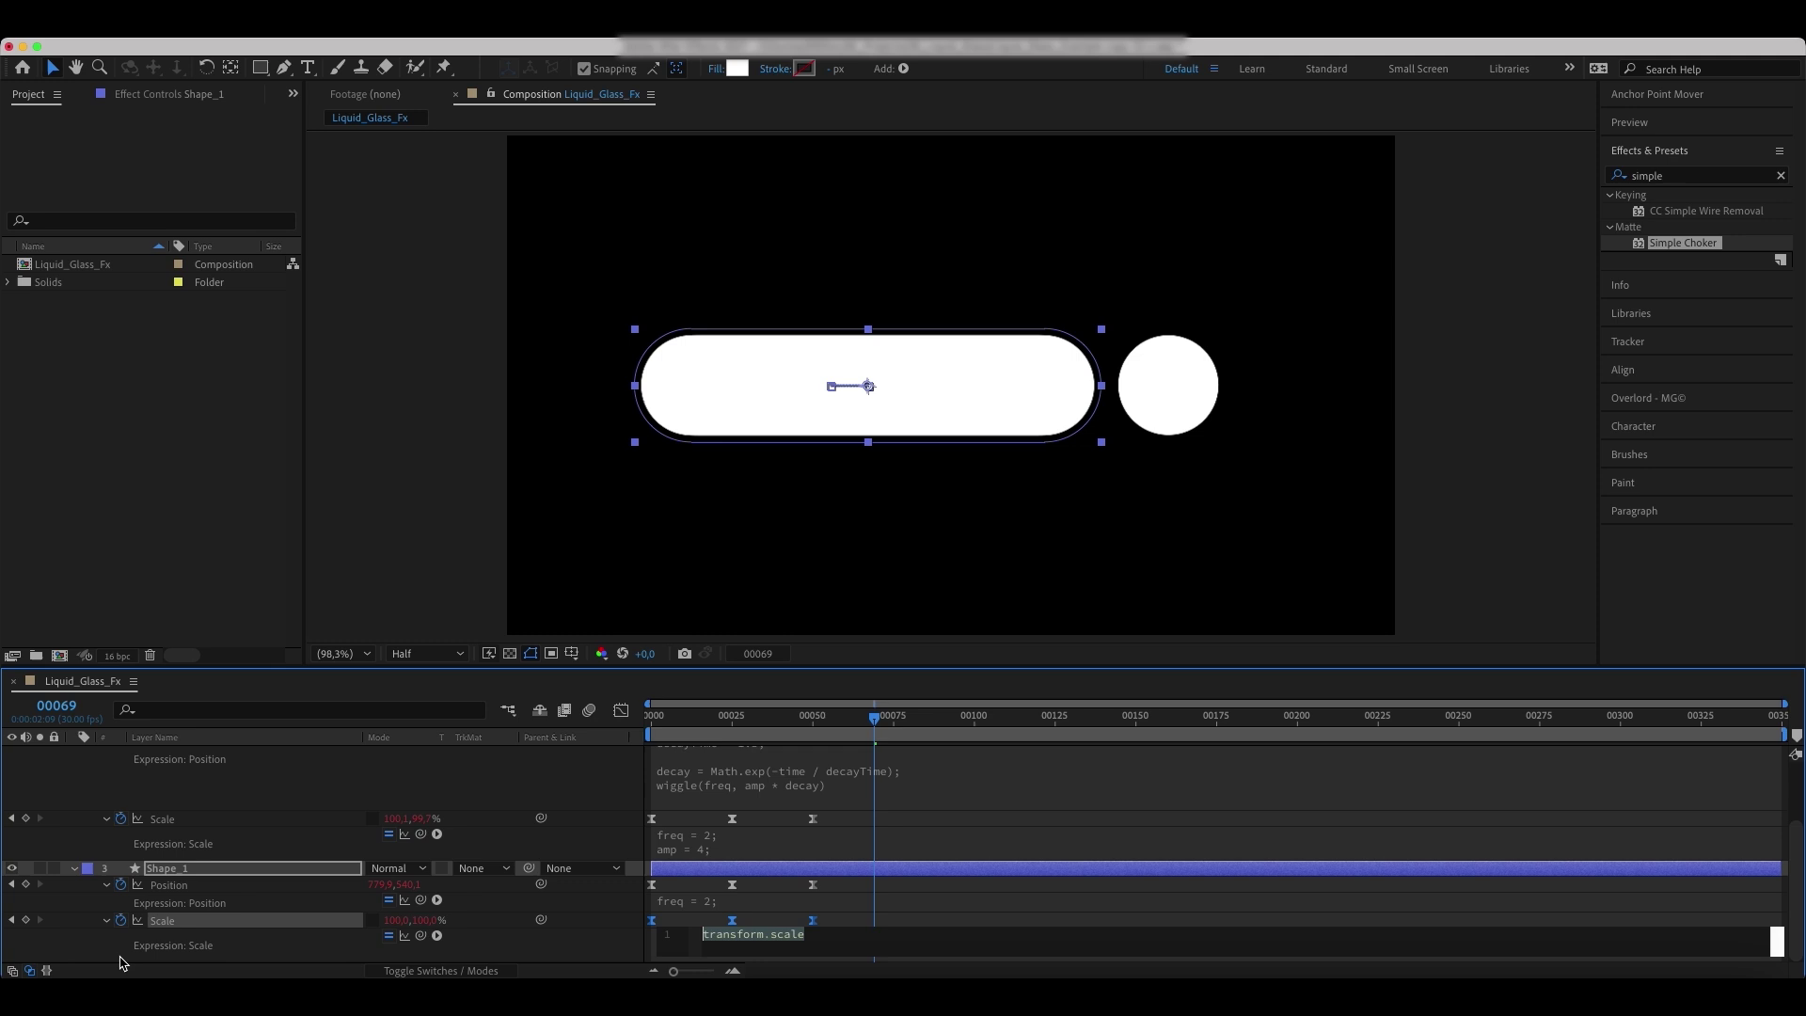
text(freq = 2; amp = 4; decayTime = 1.5;  decay = Math.exp(-time / decayTime); wiggle(freq, amp * decay))
click(949, 871)
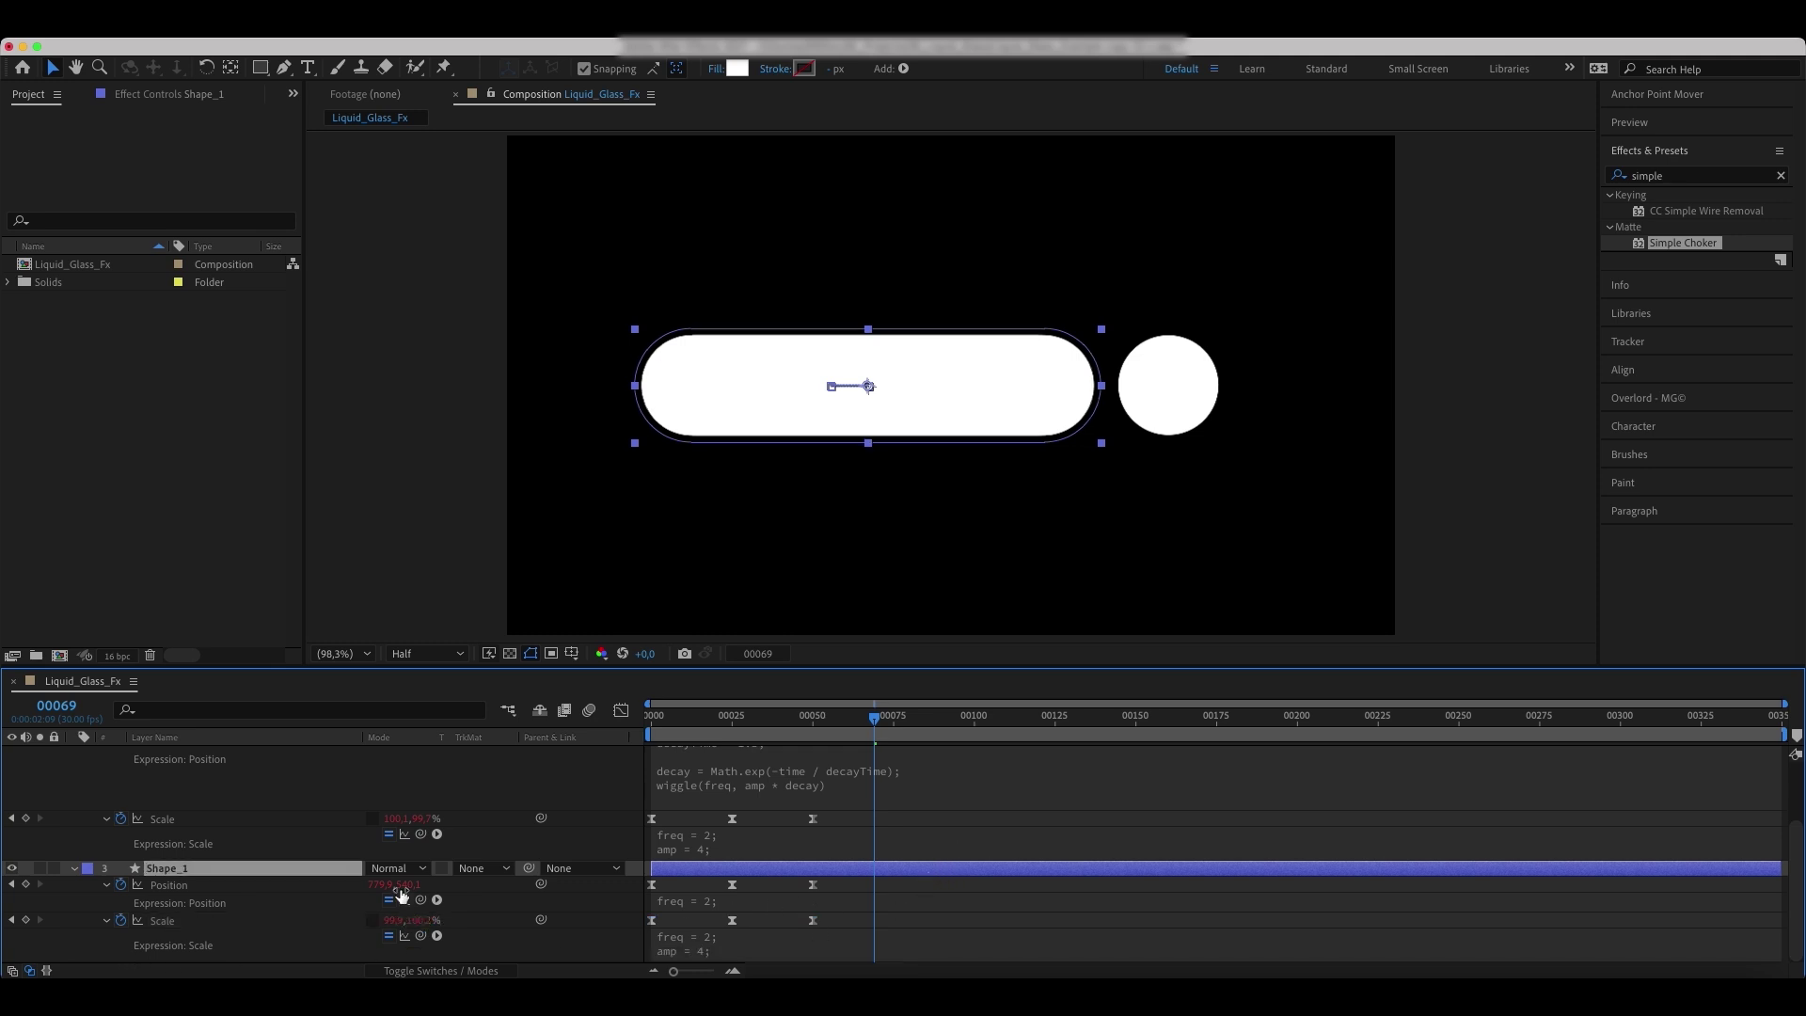
- Preview the wobble from frame 00000, stopping at frame 82, and select Shape_2
drag(863, 731, 584, 738)
key(space)
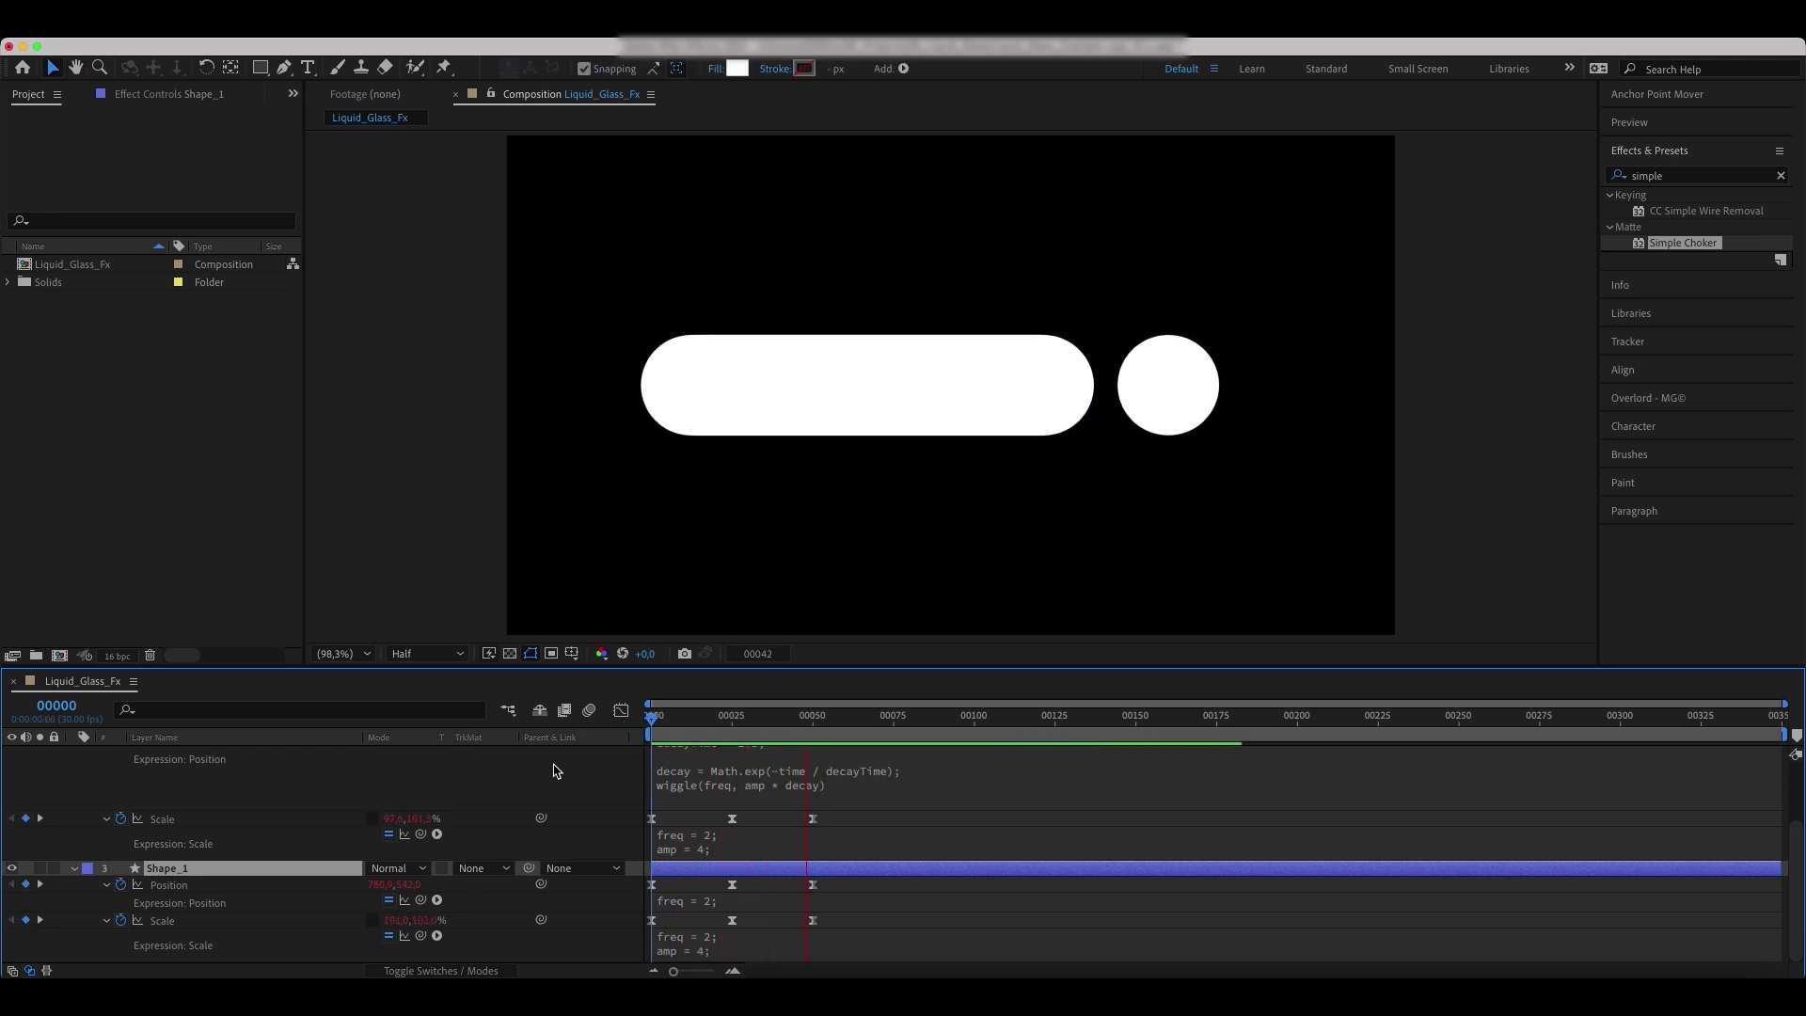
key(space)
key(ctrl+Up)
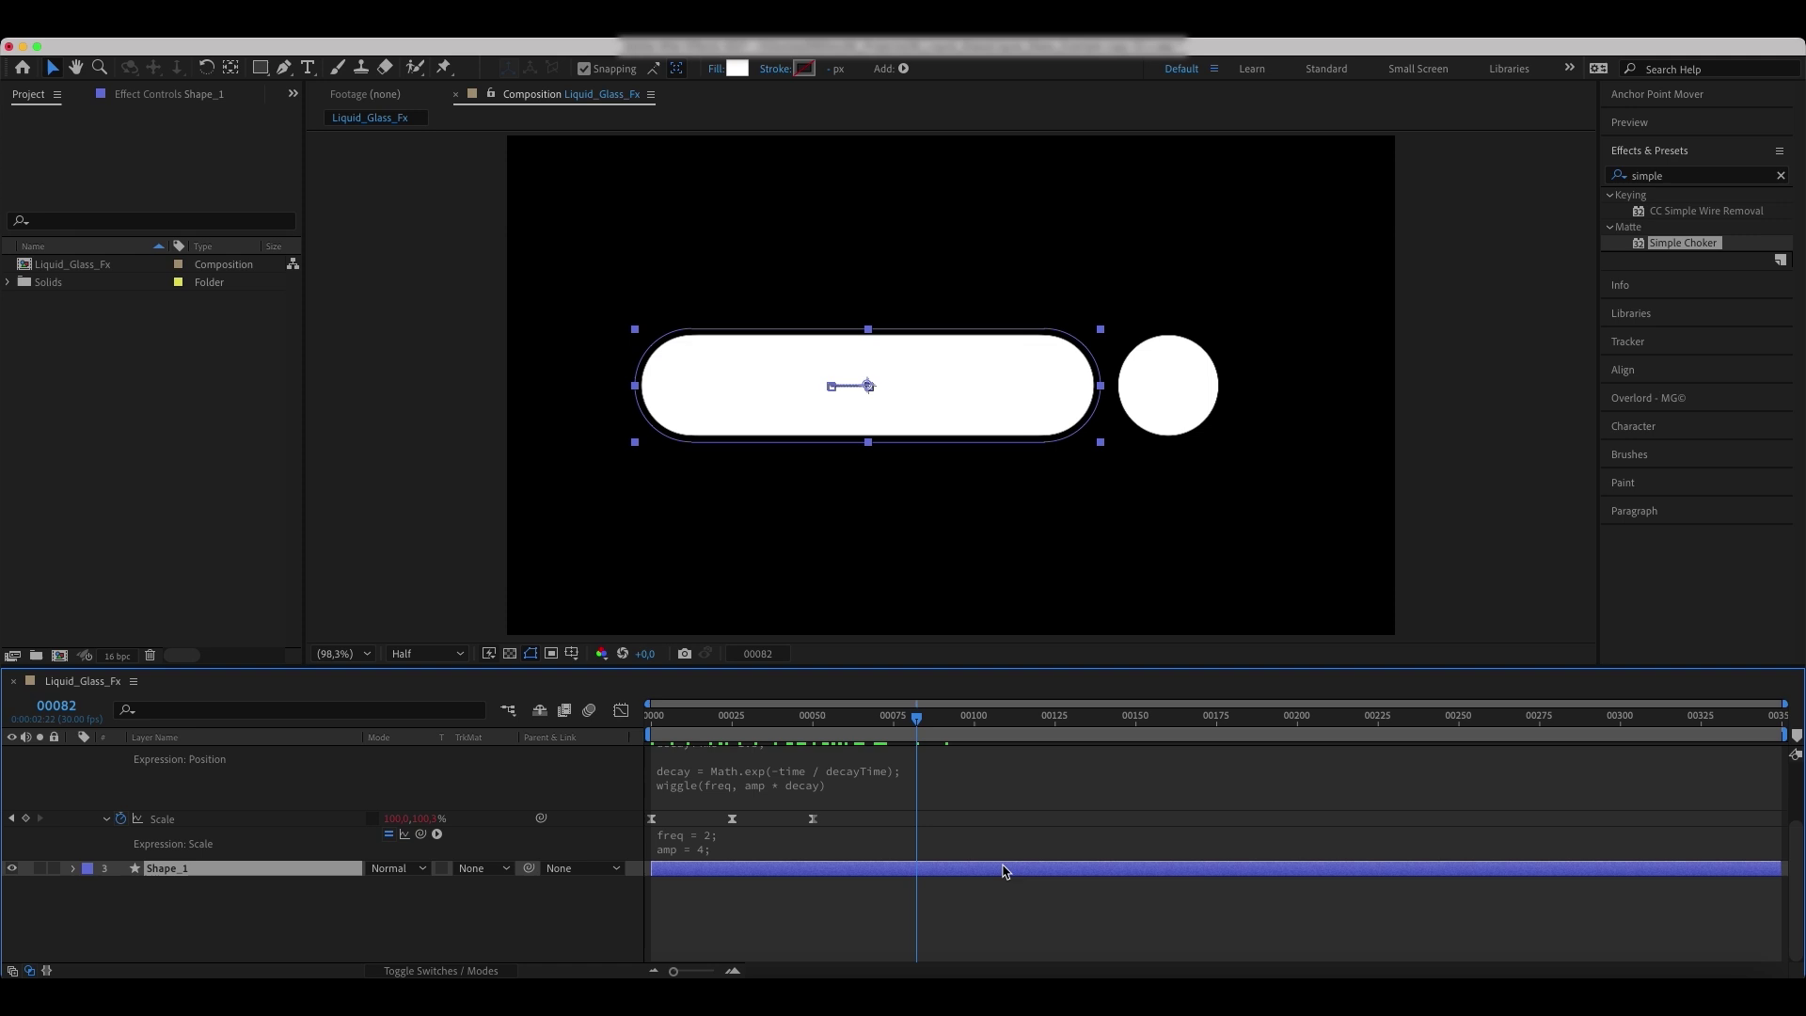
scroll(964, 846, up, 3)
- Collapse Shape_2's expressions and create the 1920×1080, 30 fps Liquid_Glass_Fx_Displasement composition
key(u)
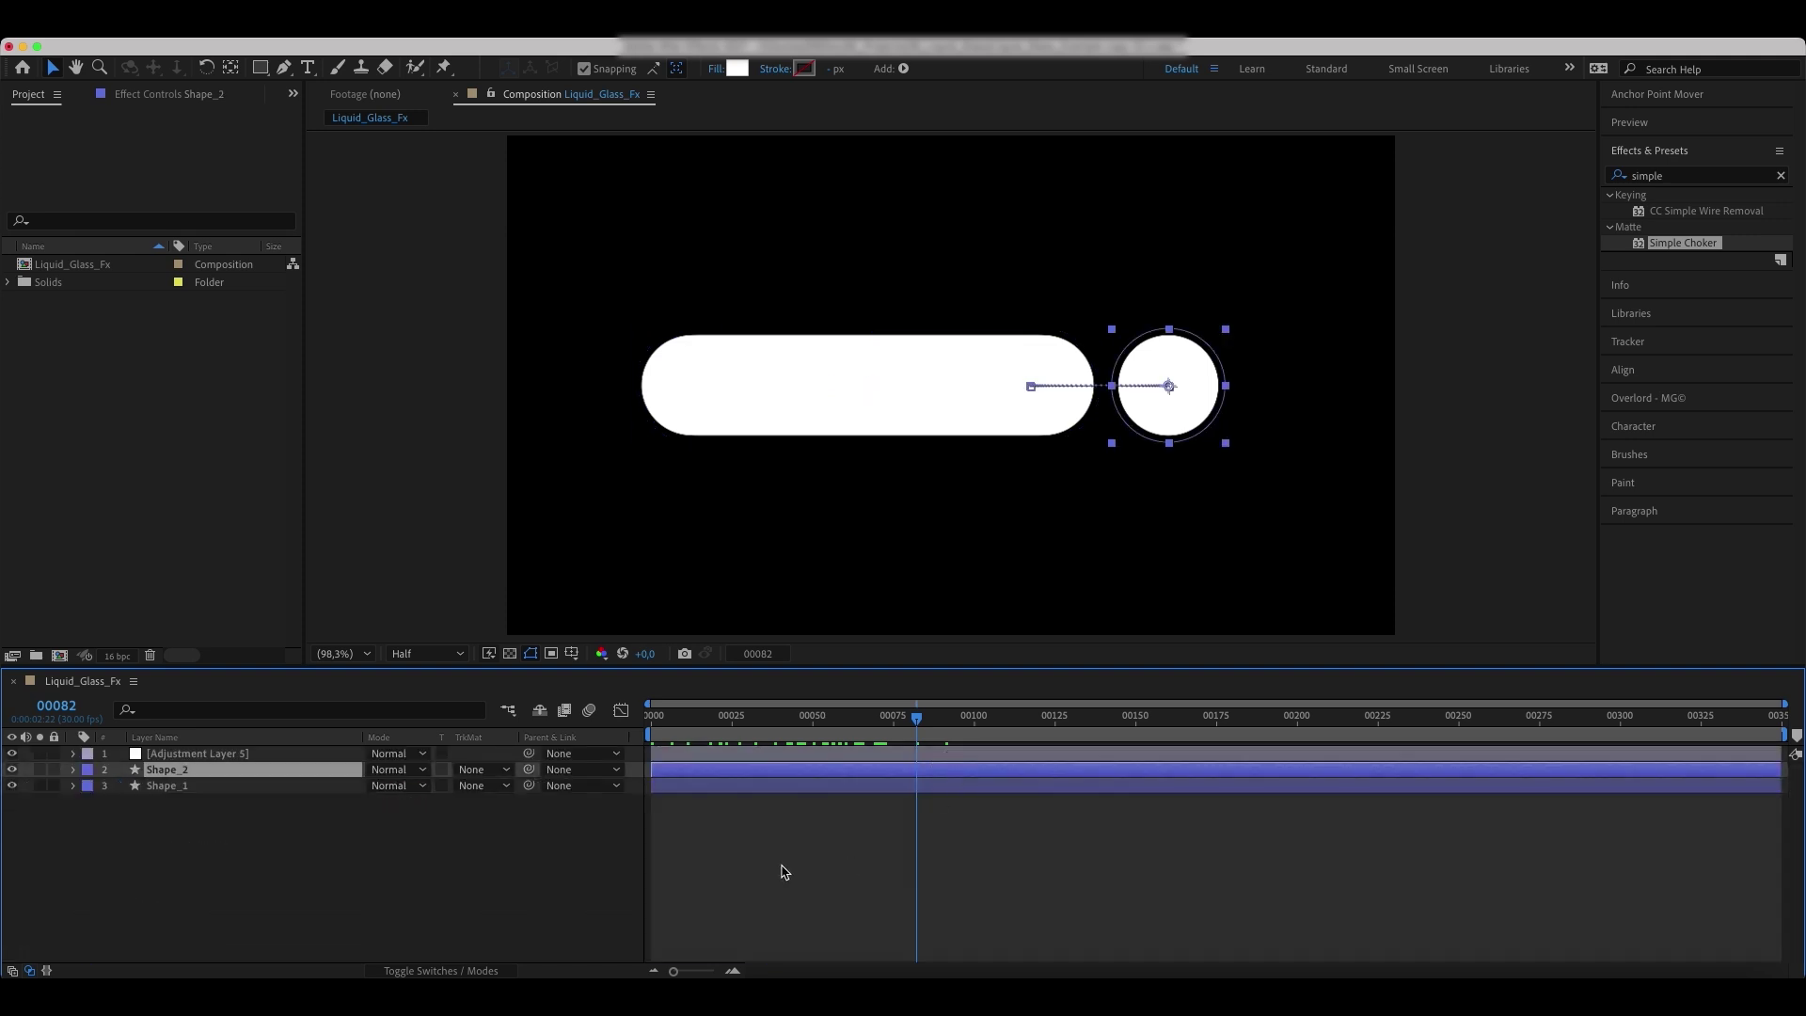
click(776, 872)
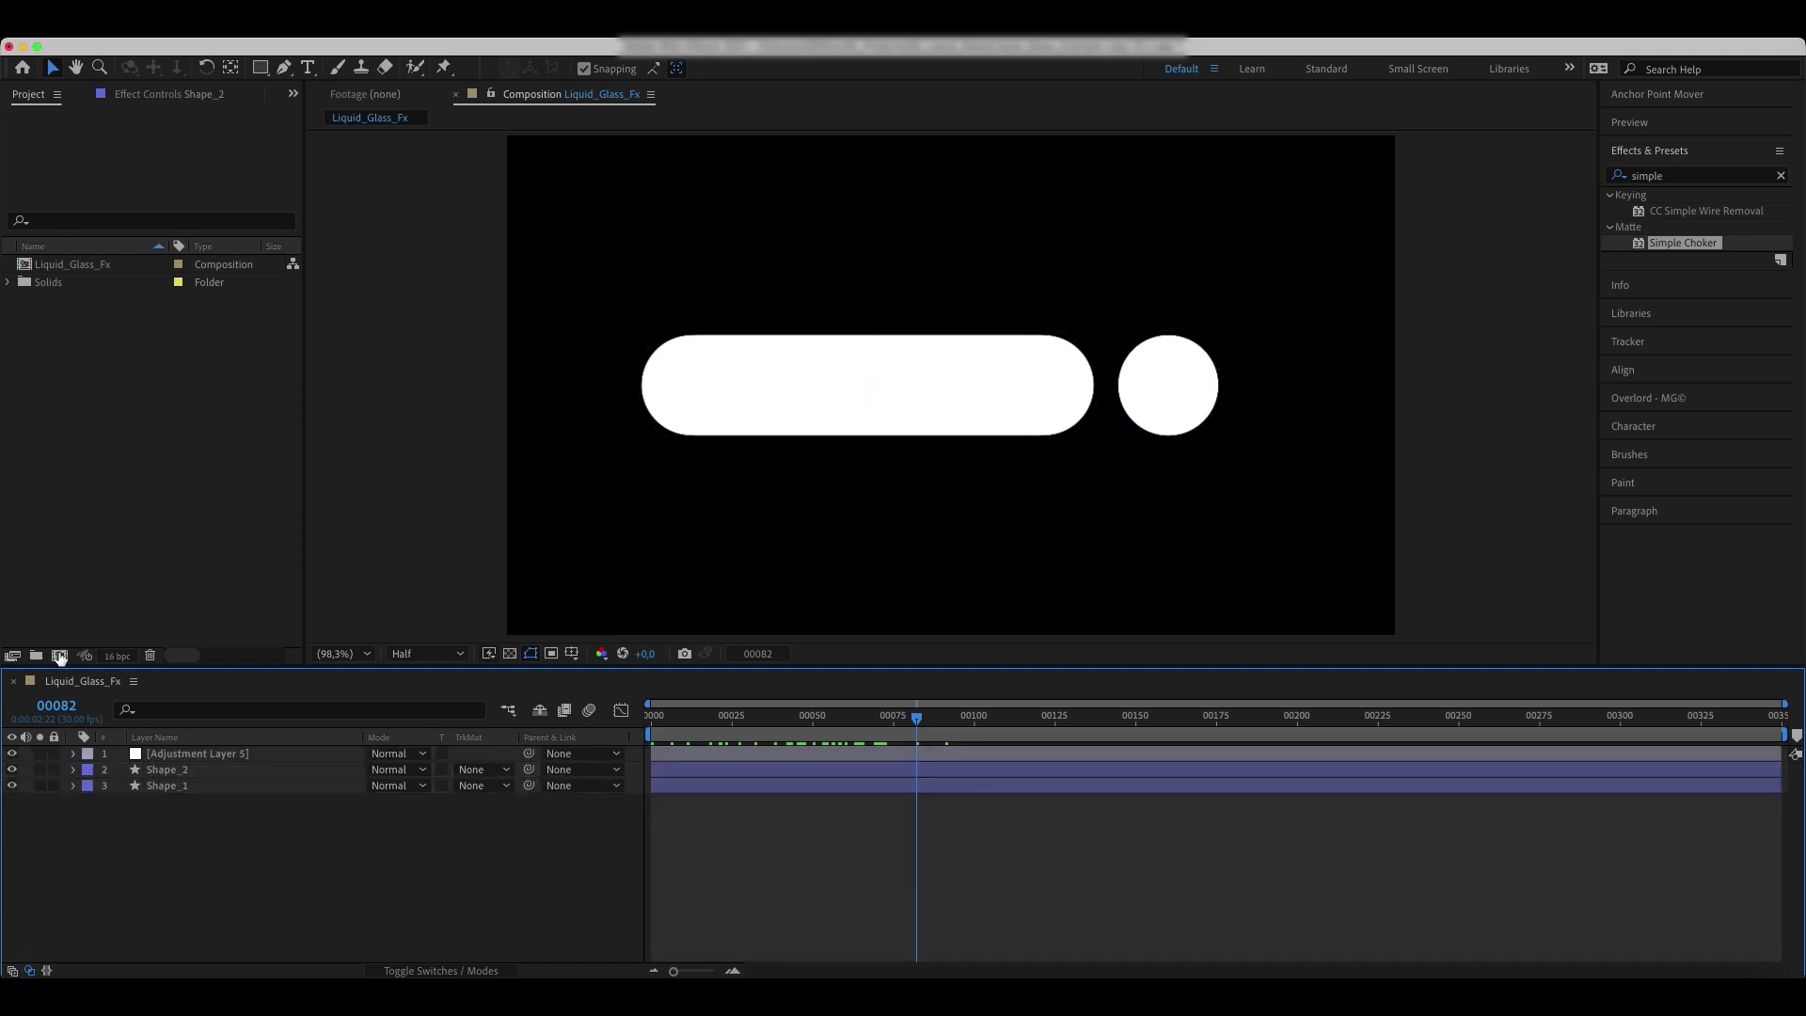
click(59, 656)
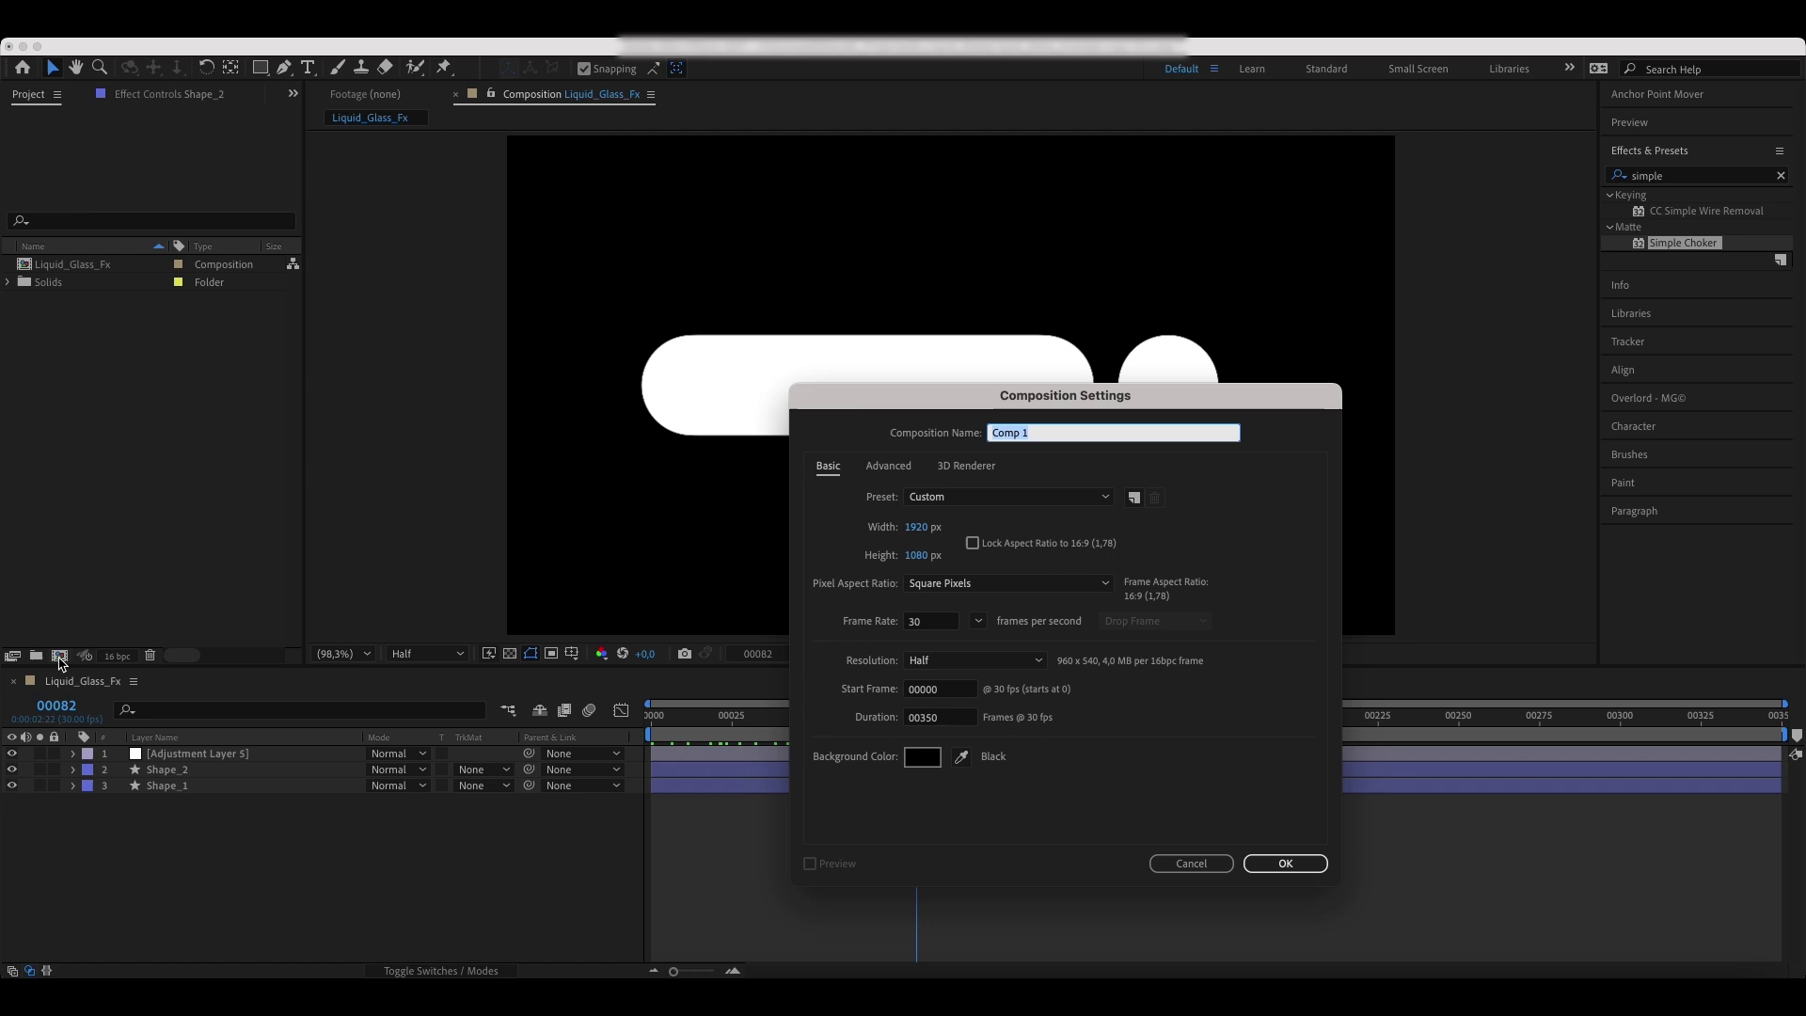
text(Liquid_Glass_Fx_Displacement)
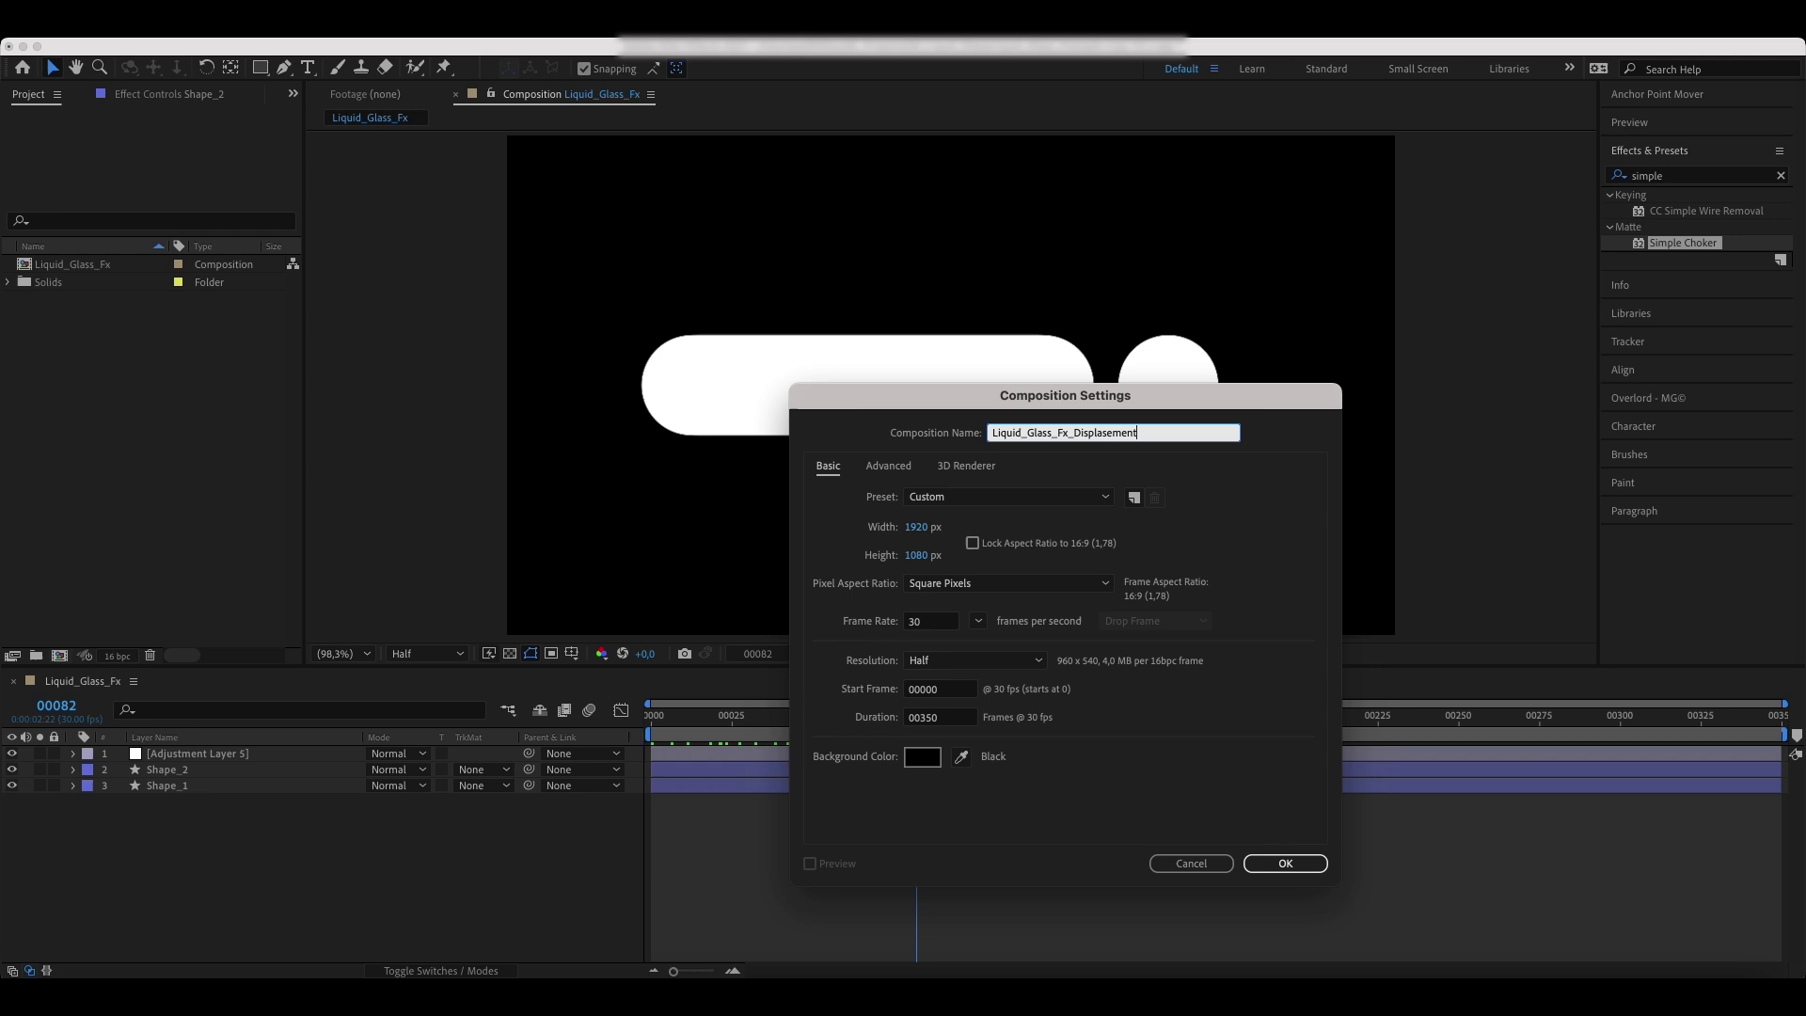
key(Return)
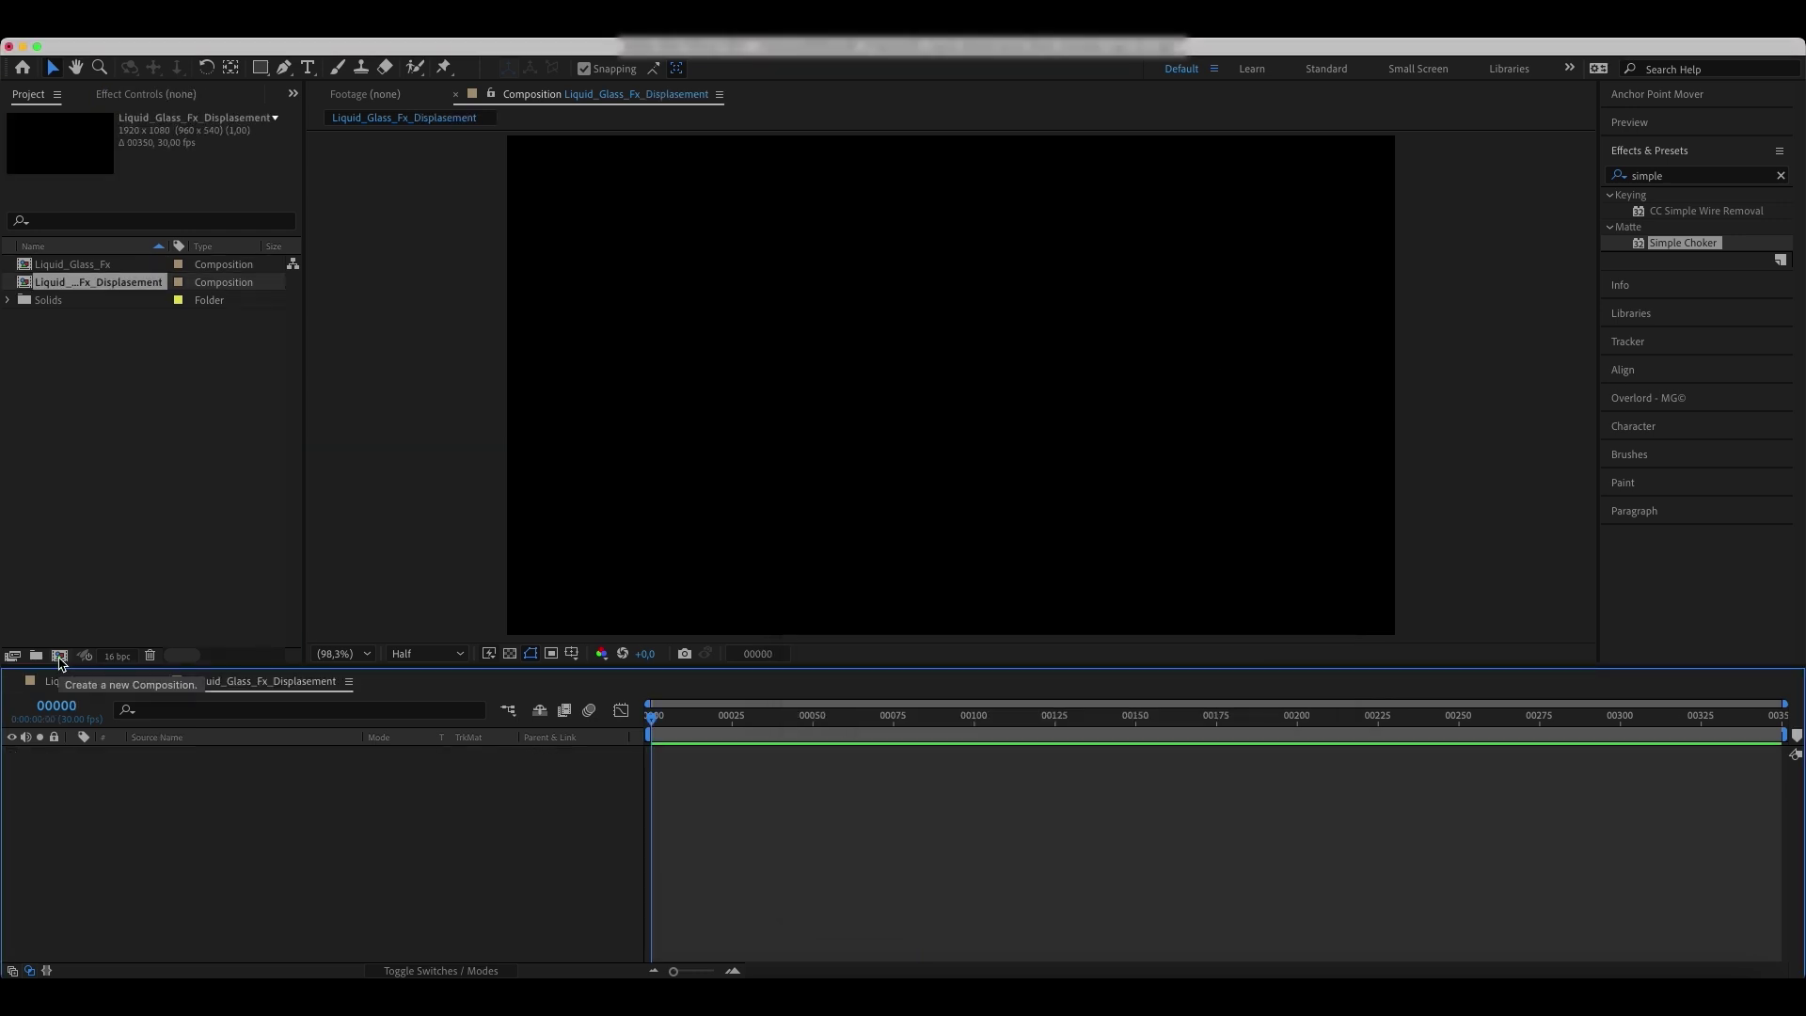
- Add a comp-sized rectangle shape layer with a white fill
click(260, 68)
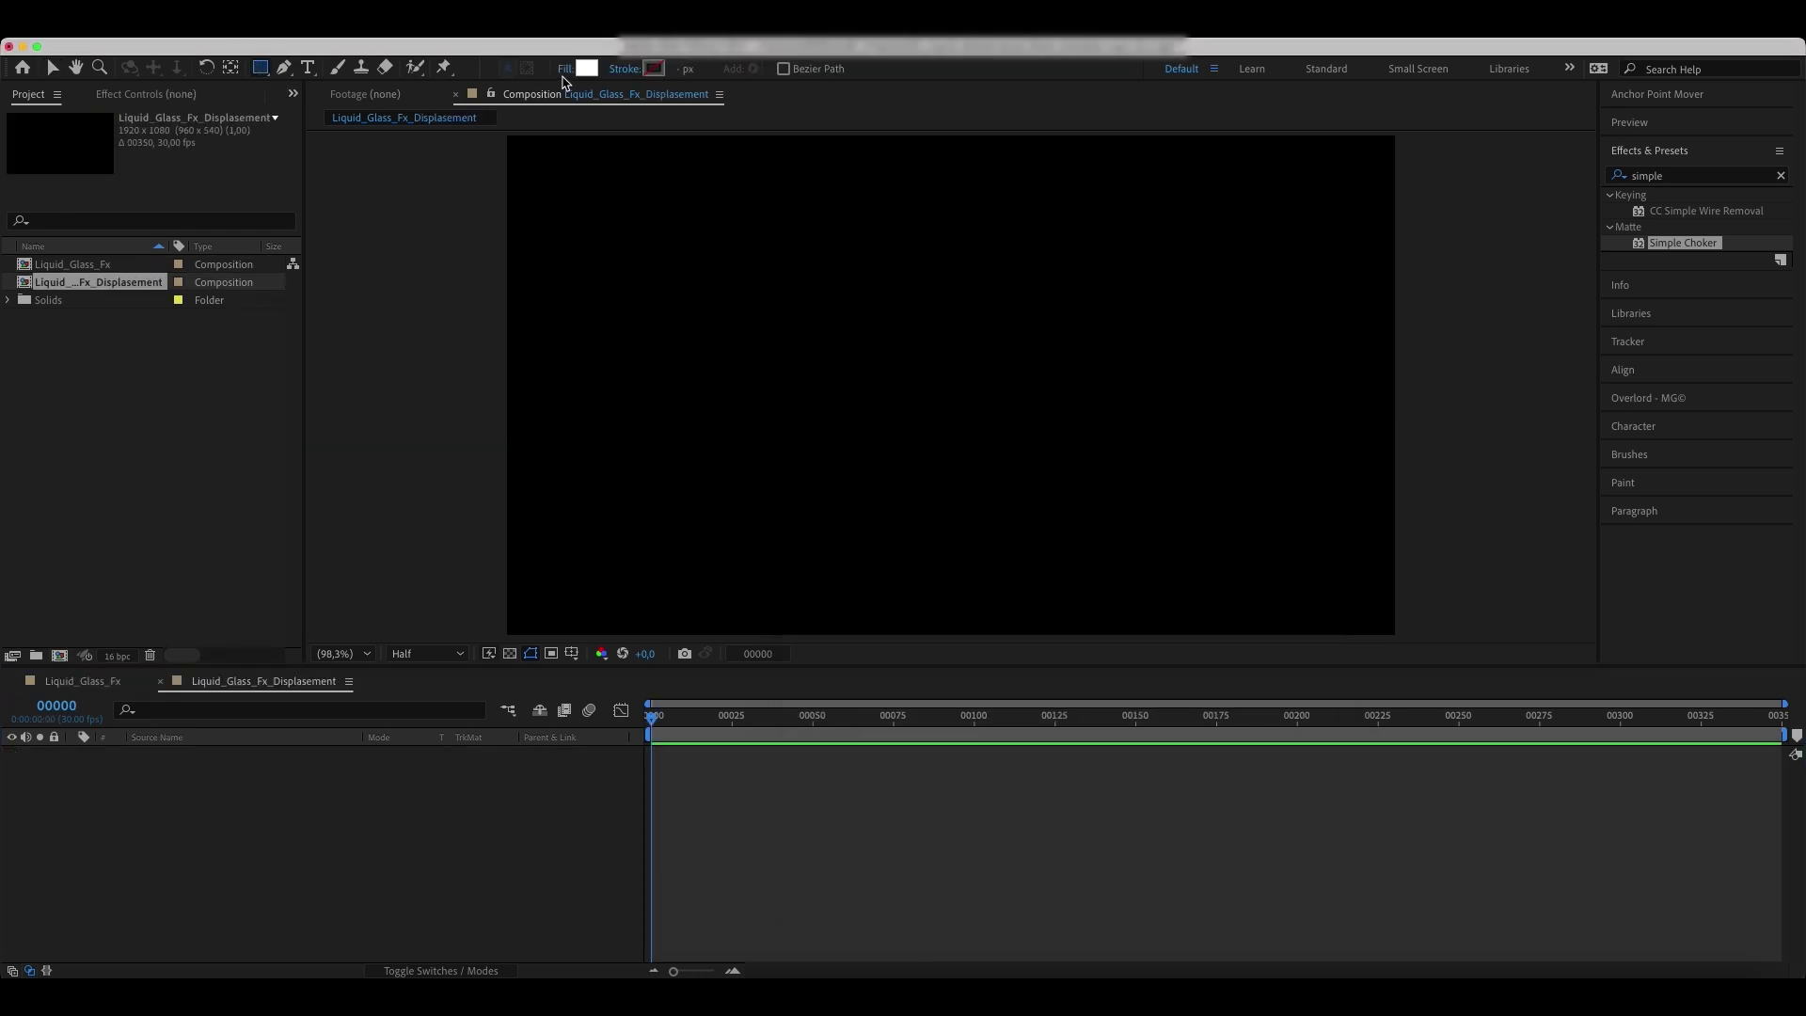
click(585, 69)
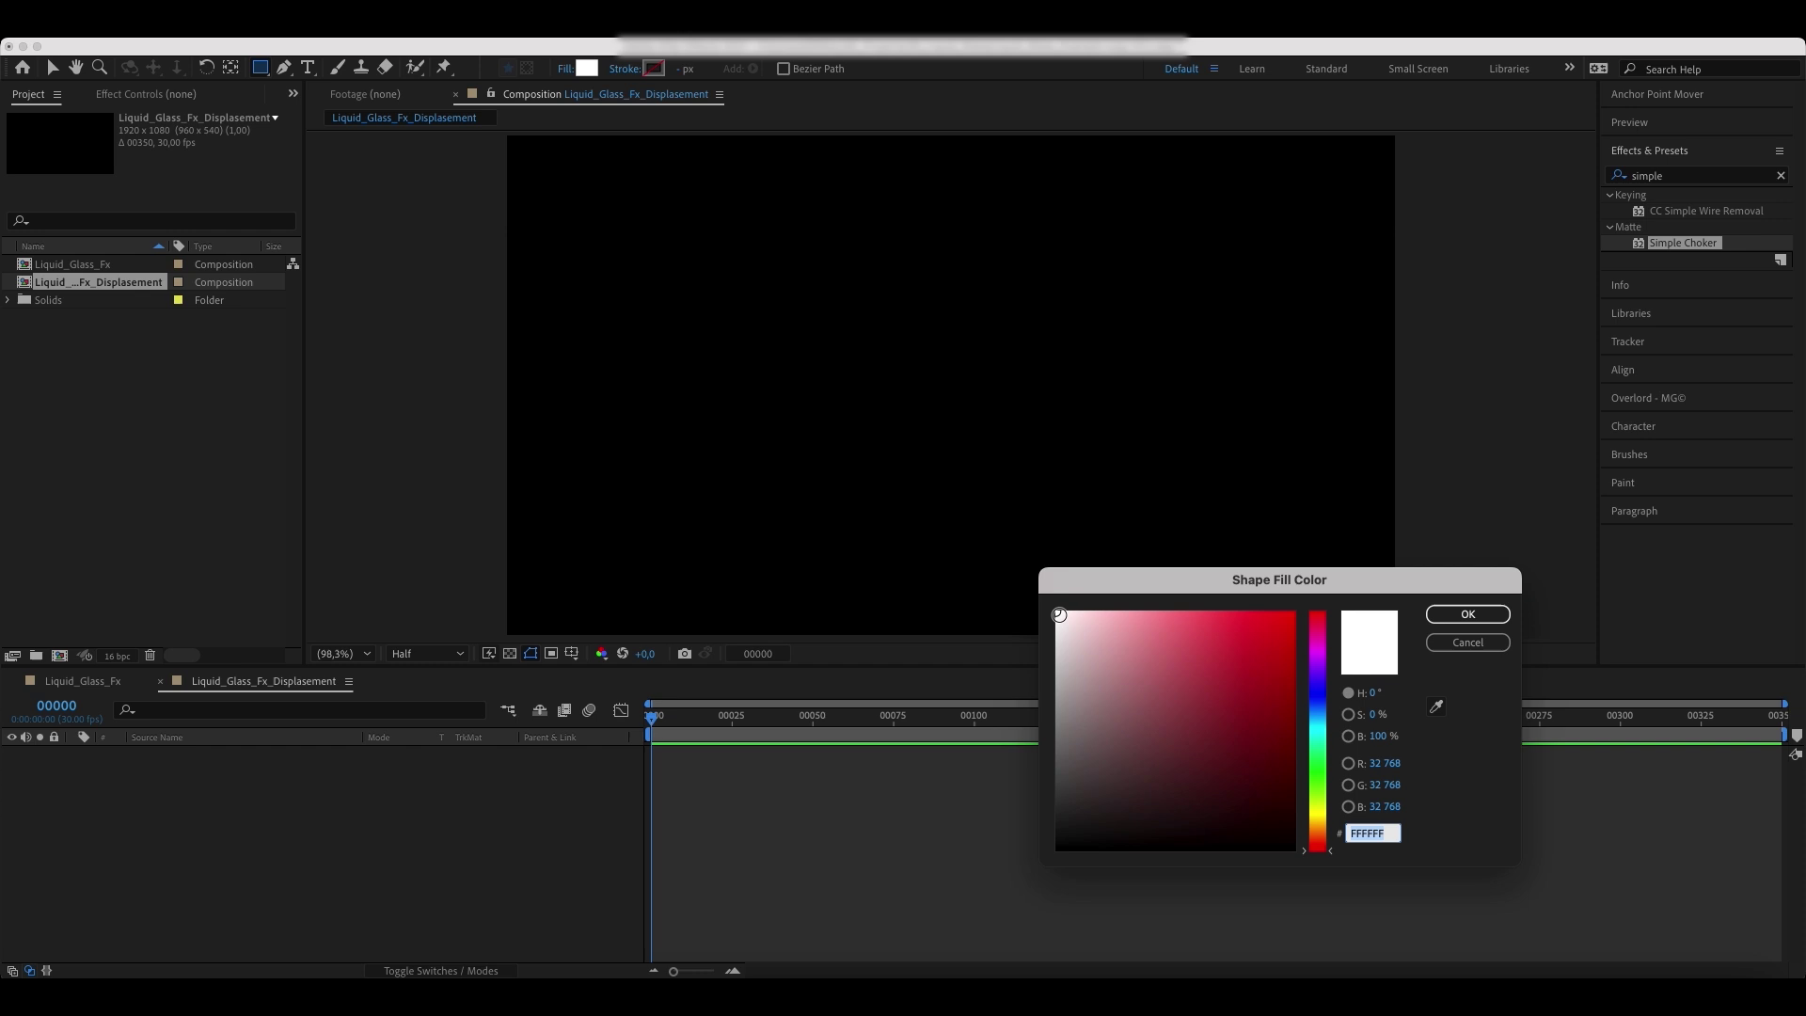
click(1467, 613)
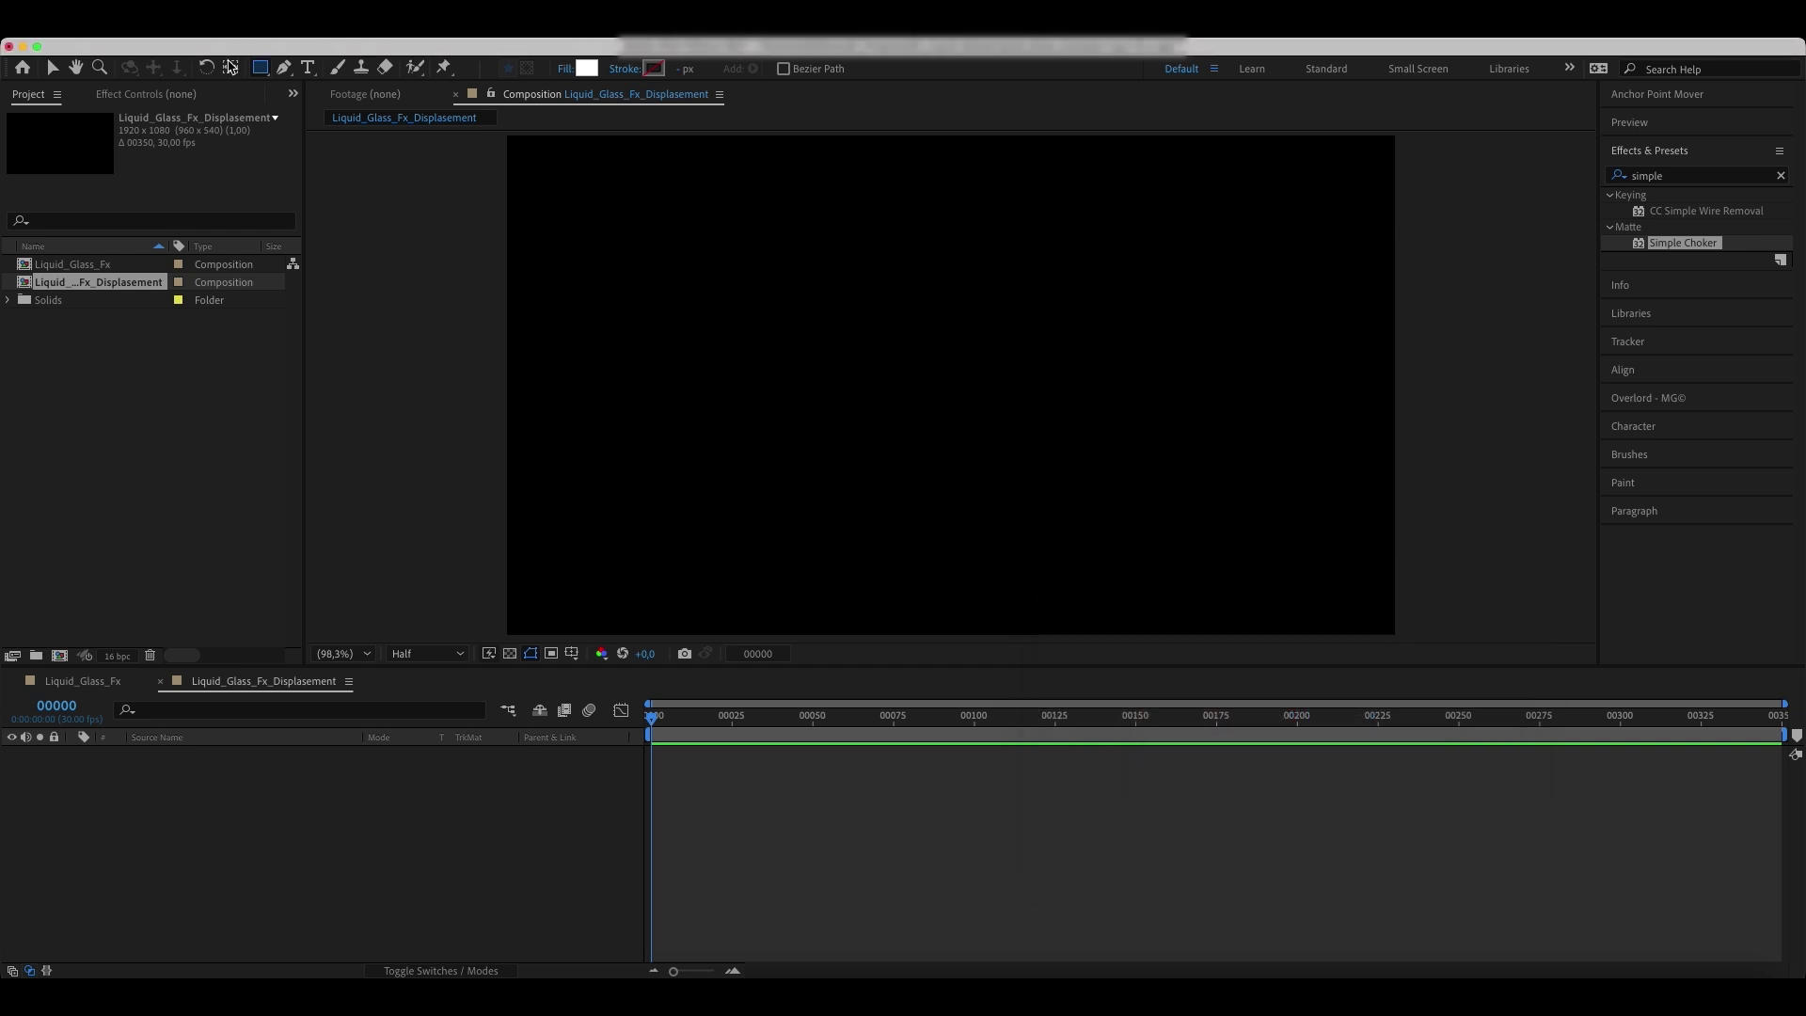
double_click(261, 68)
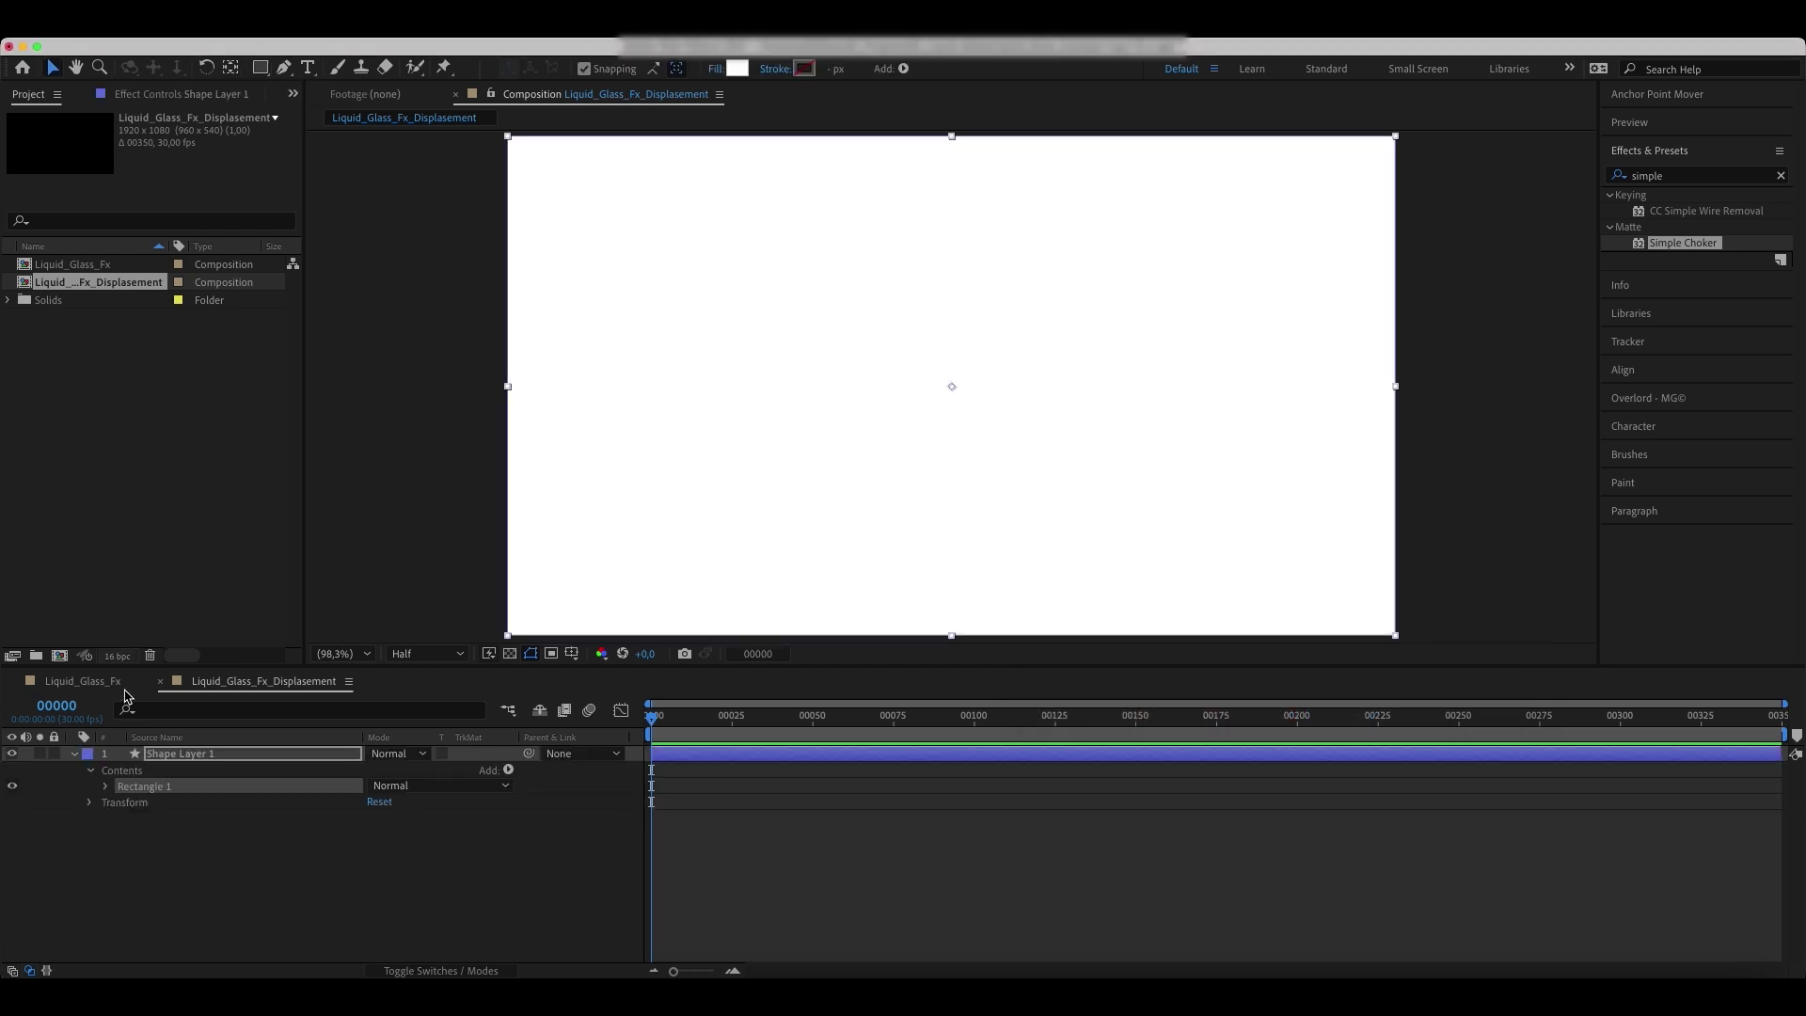
- Nest the Liquid_Glass_Fx composition above the white rectangle and view frame 21
click(73, 754)
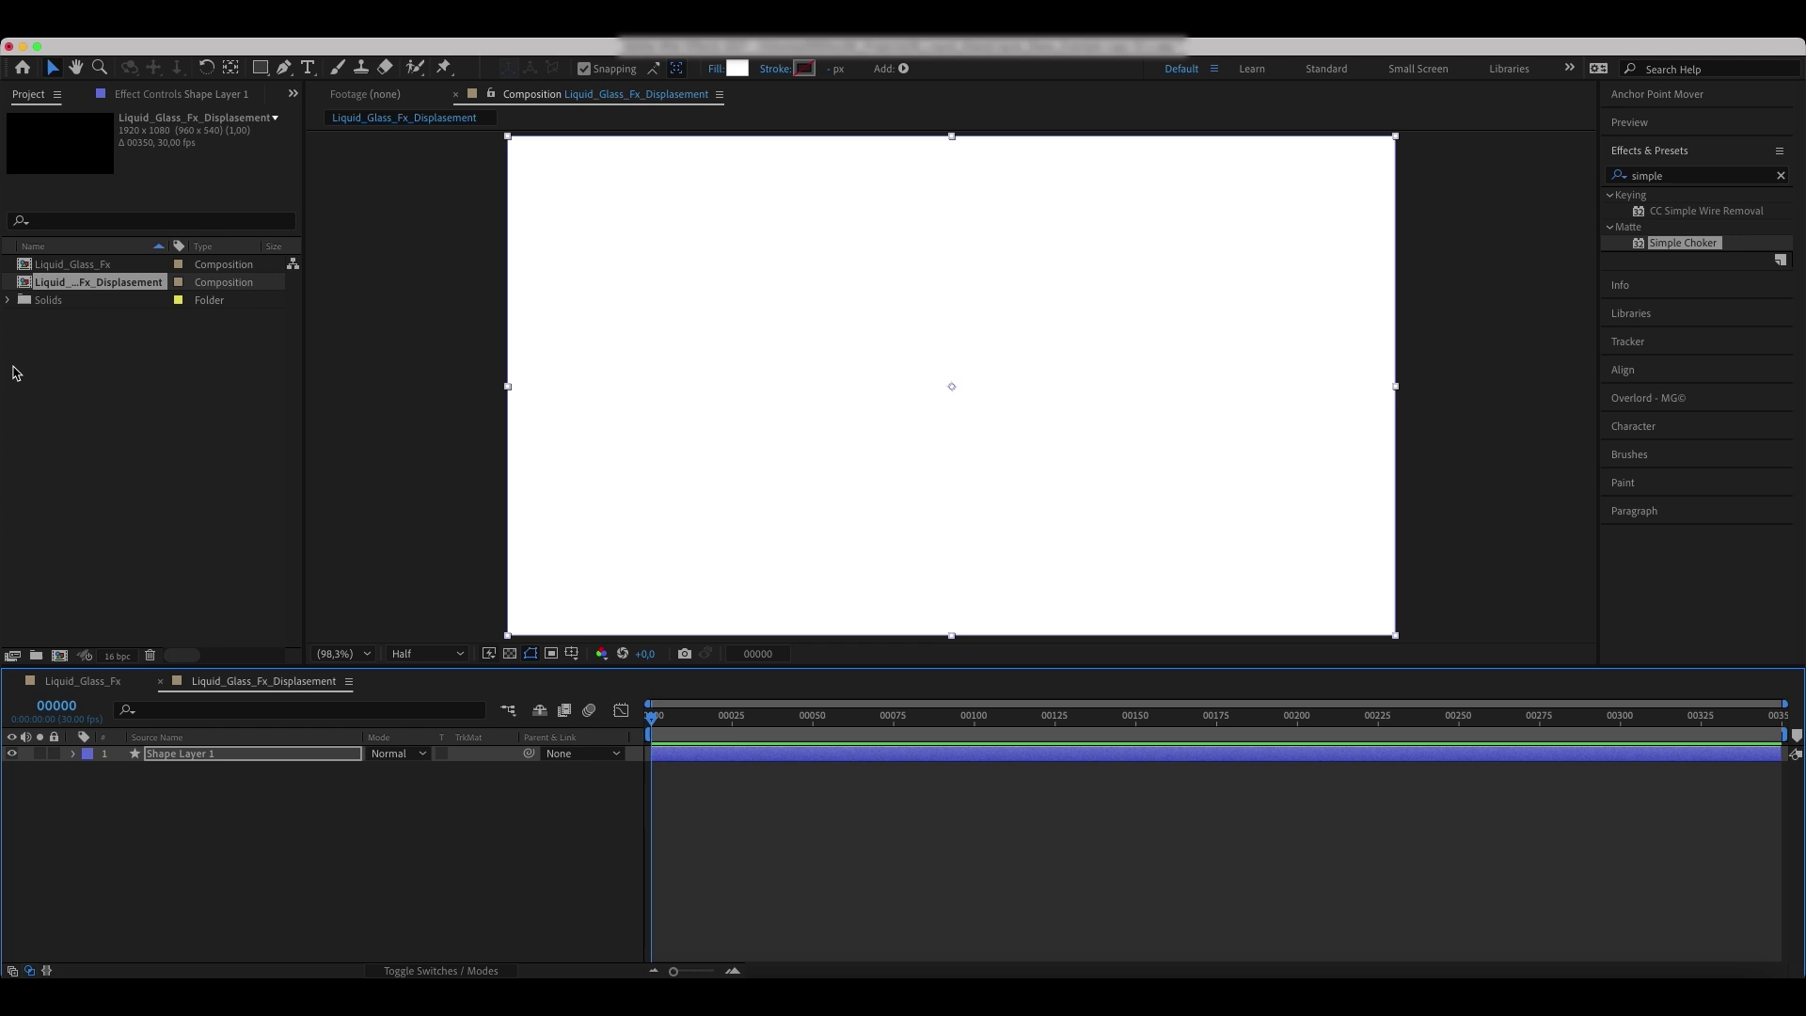
drag(82, 264, 208, 752)
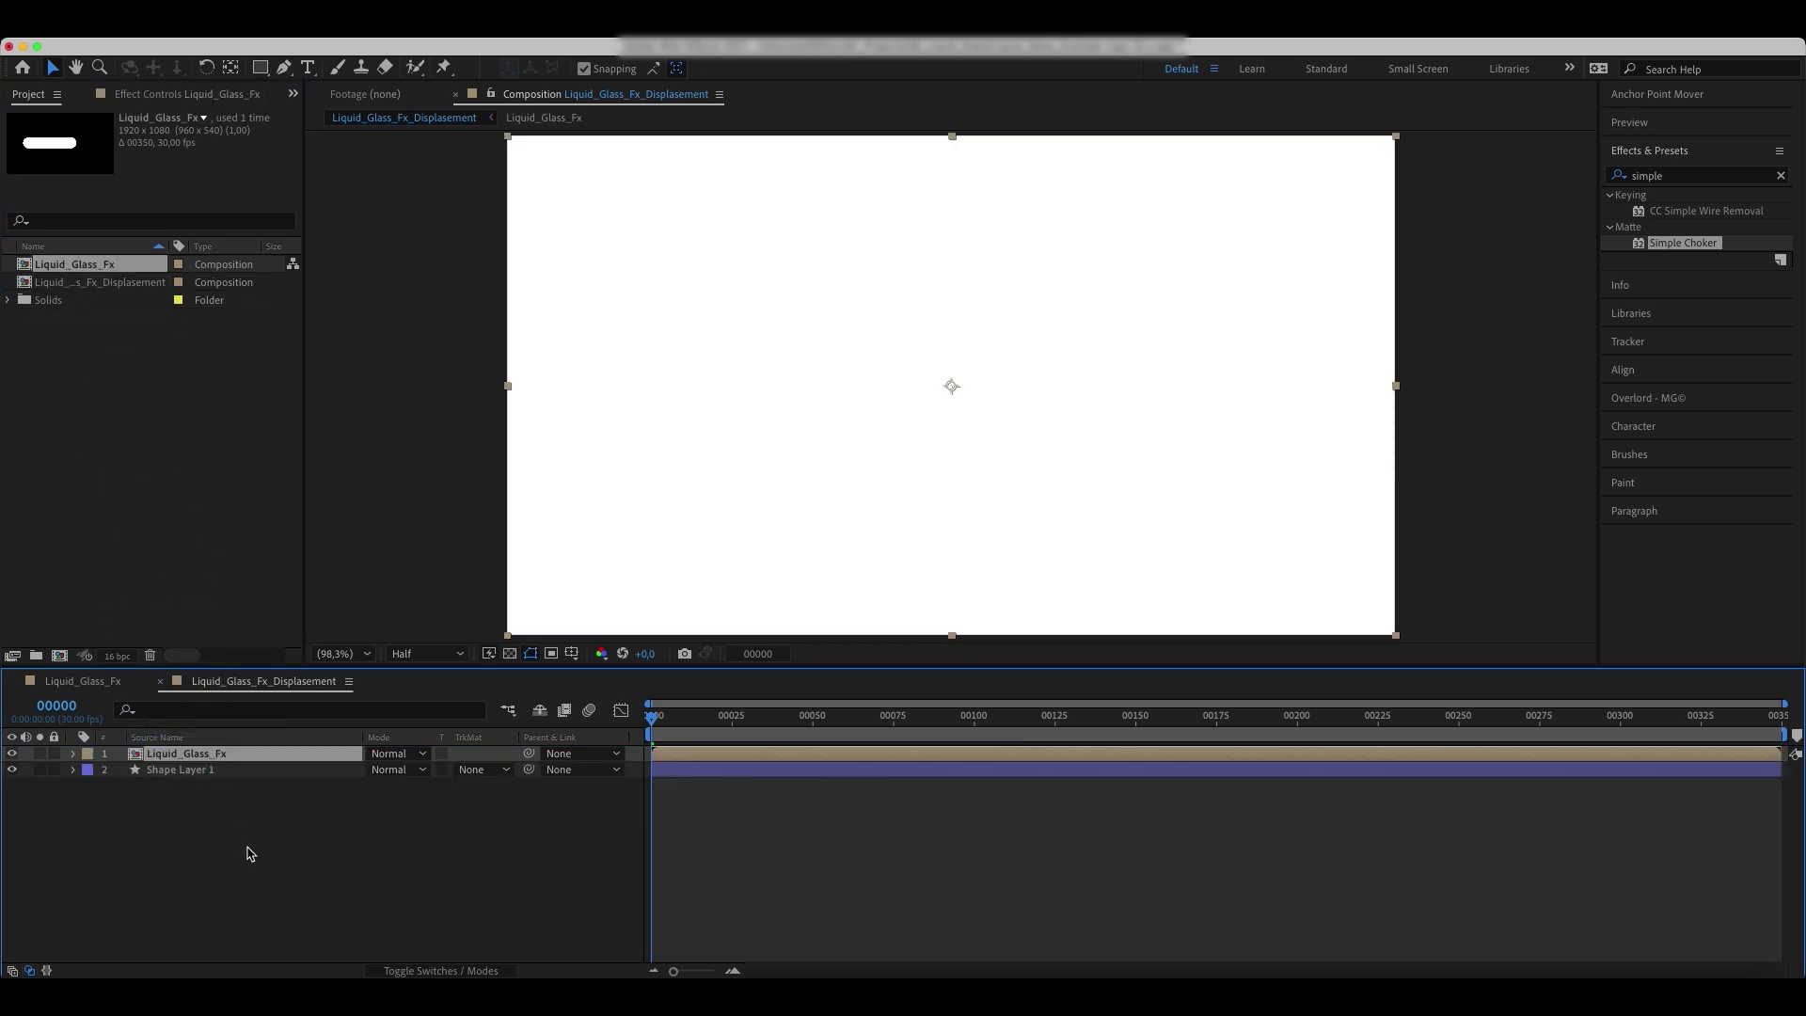
mouse_move(710, 730)
mouse_down()
mouse_move(860, 732)
mouse_move(718, 730)
mouse_up()
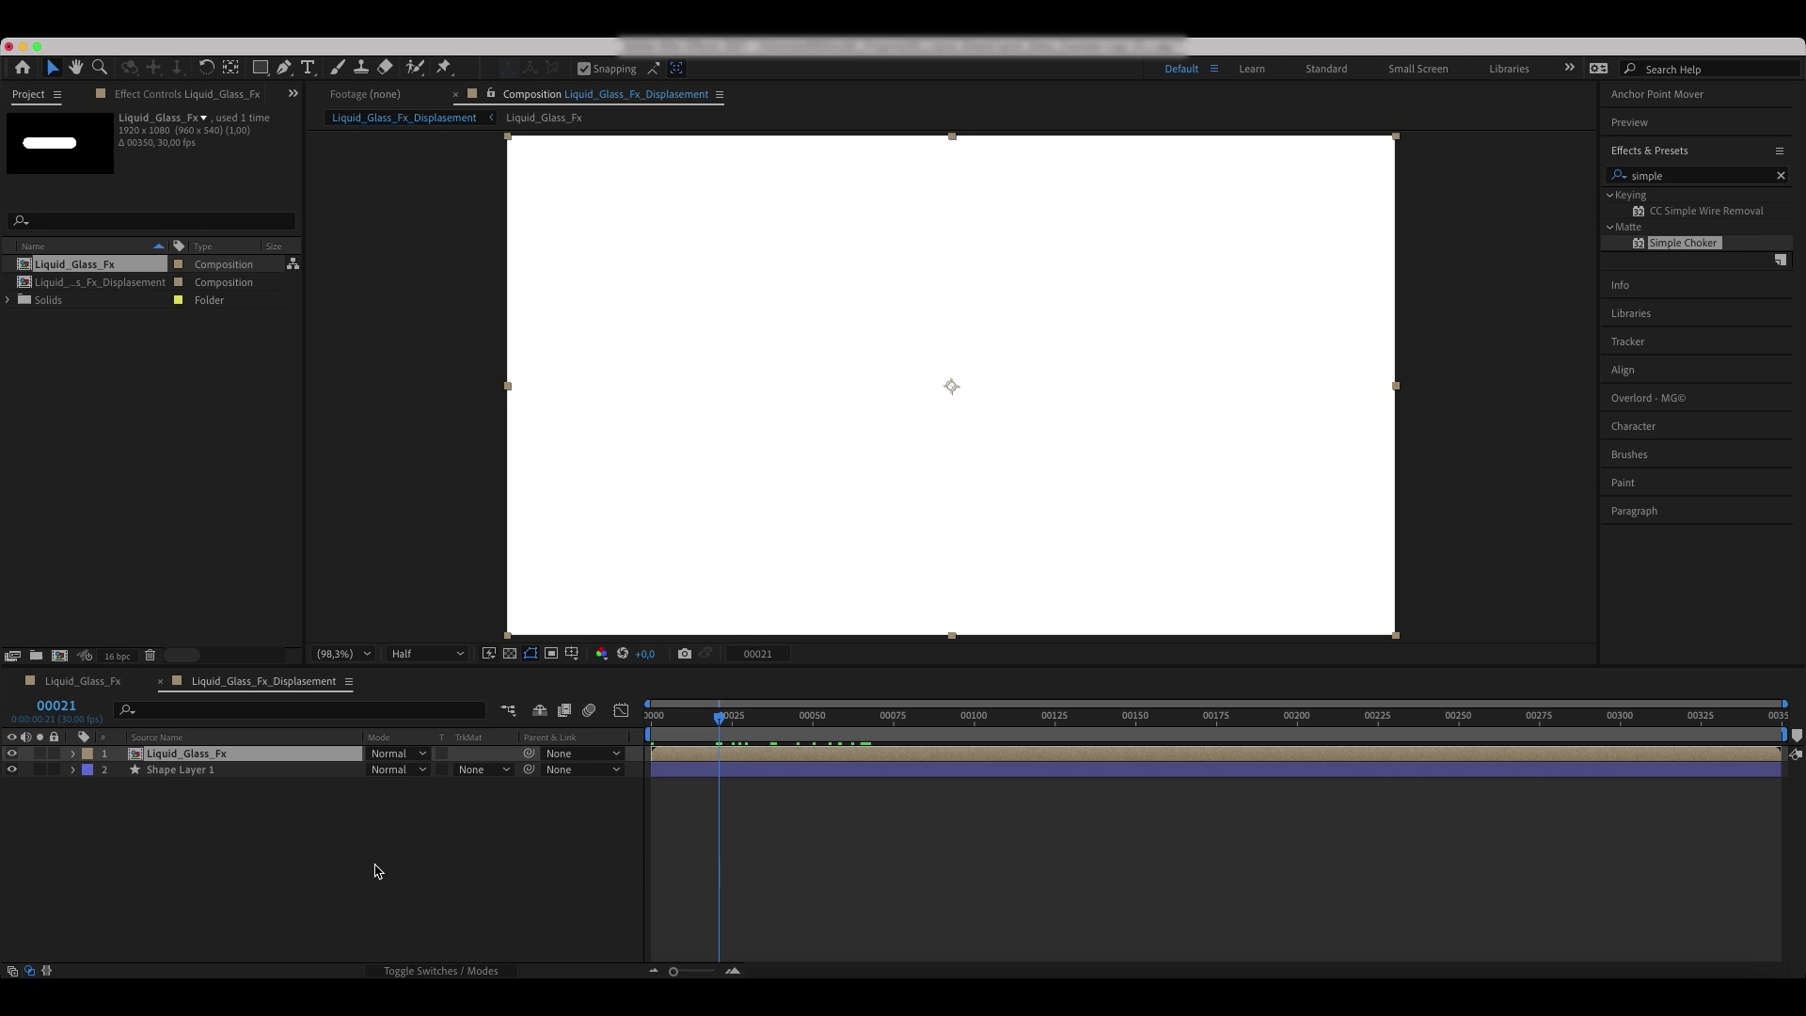
- Add an Inner Glow layer style to Liquid_Glass_Fx with Normal blend mode
right_click(210, 758)
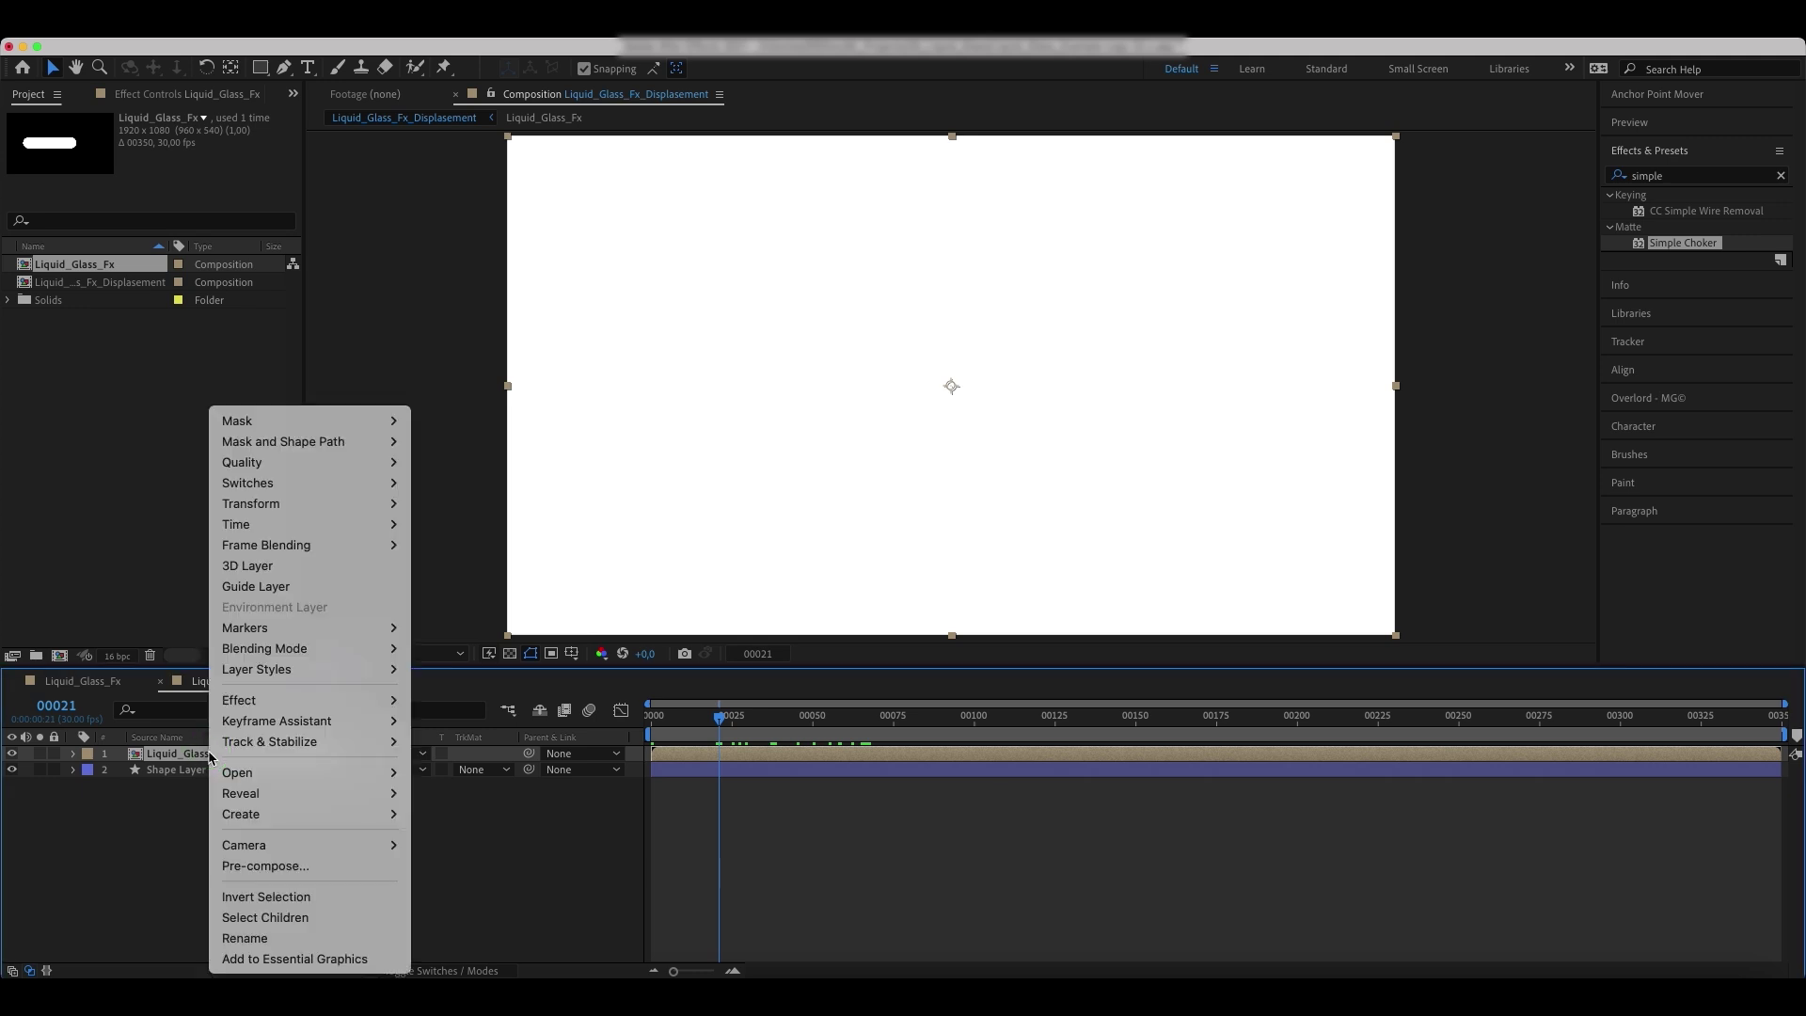
mouse_move(296, 670)
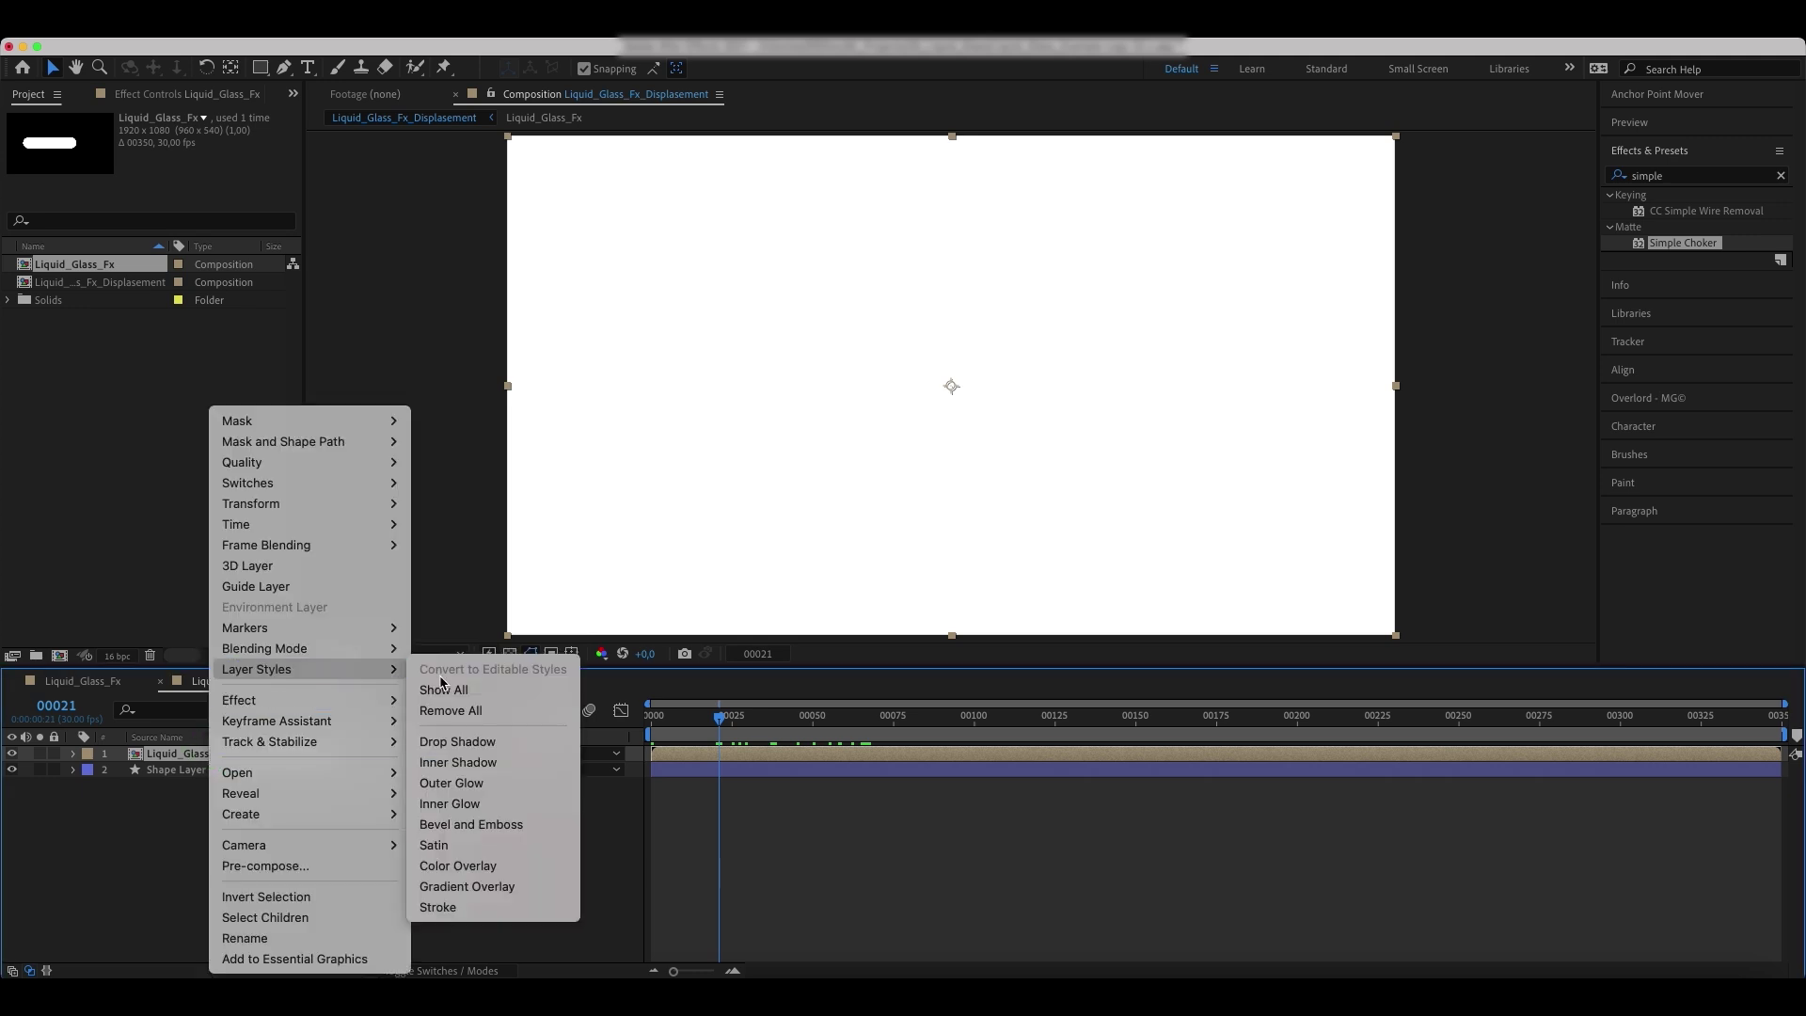
click(467, 806)
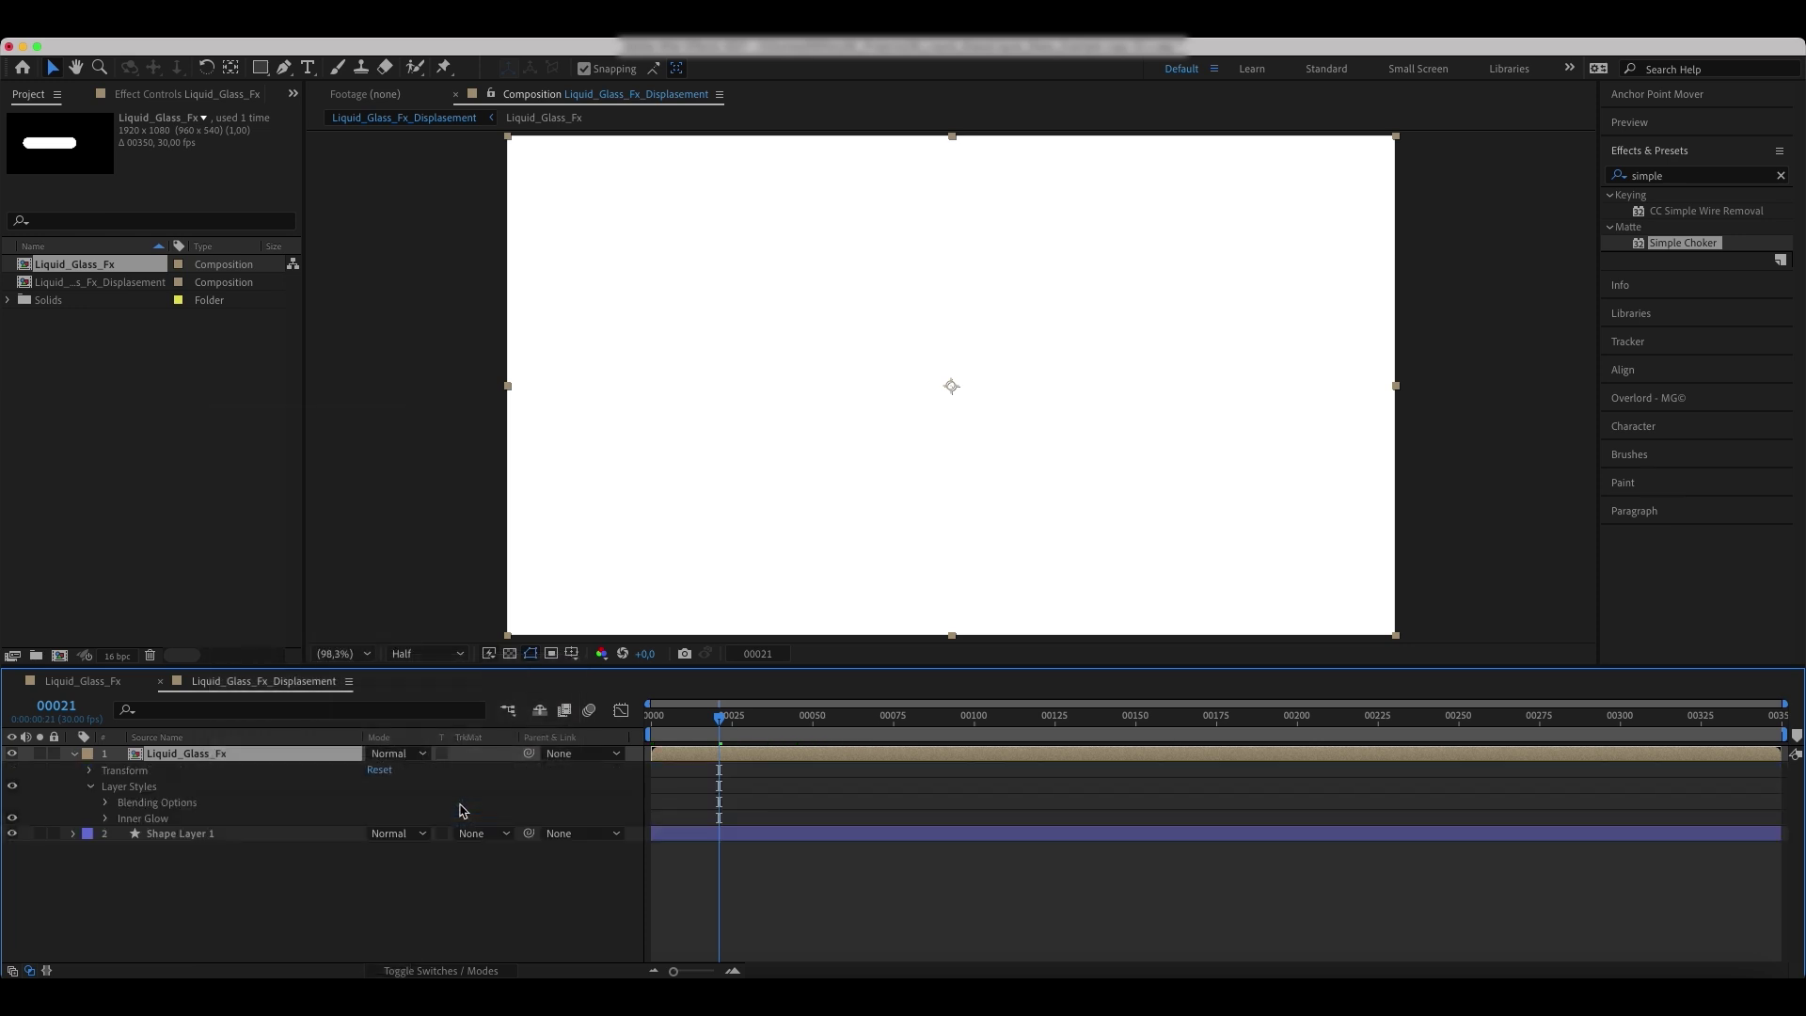
click(106, 819)
scroll(109, 824, down, 2)
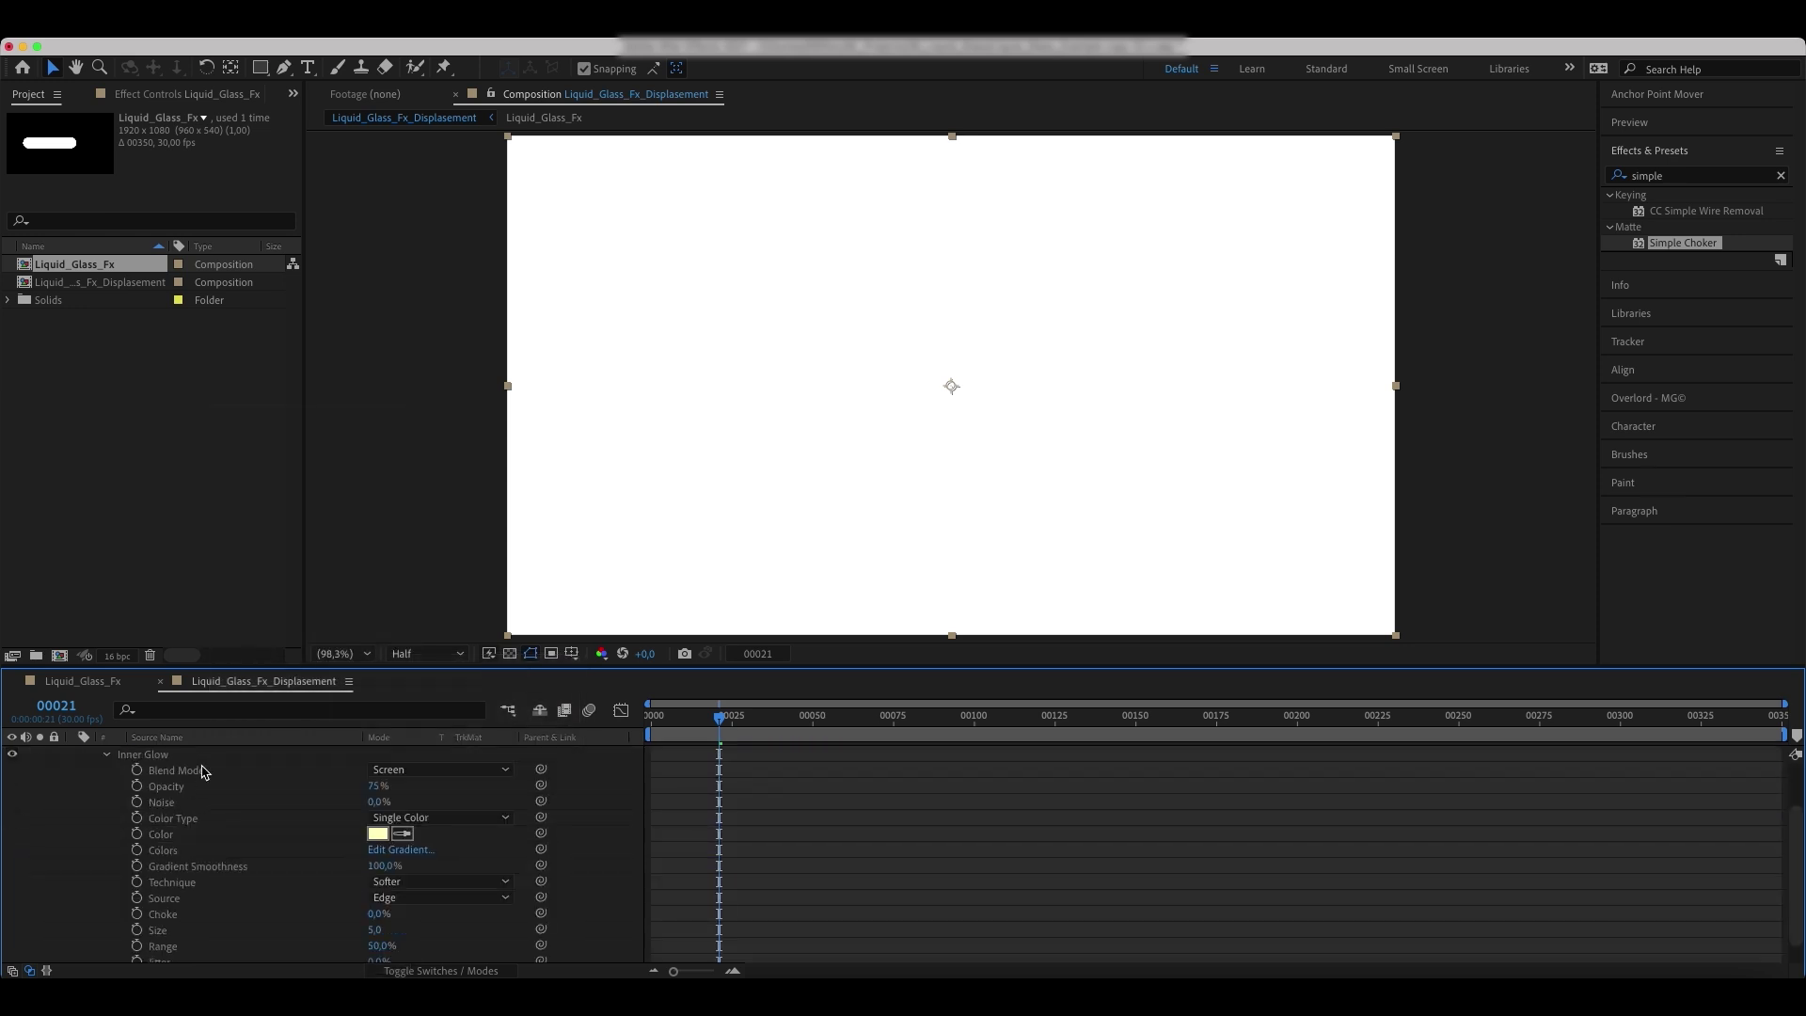
click(423, 770)
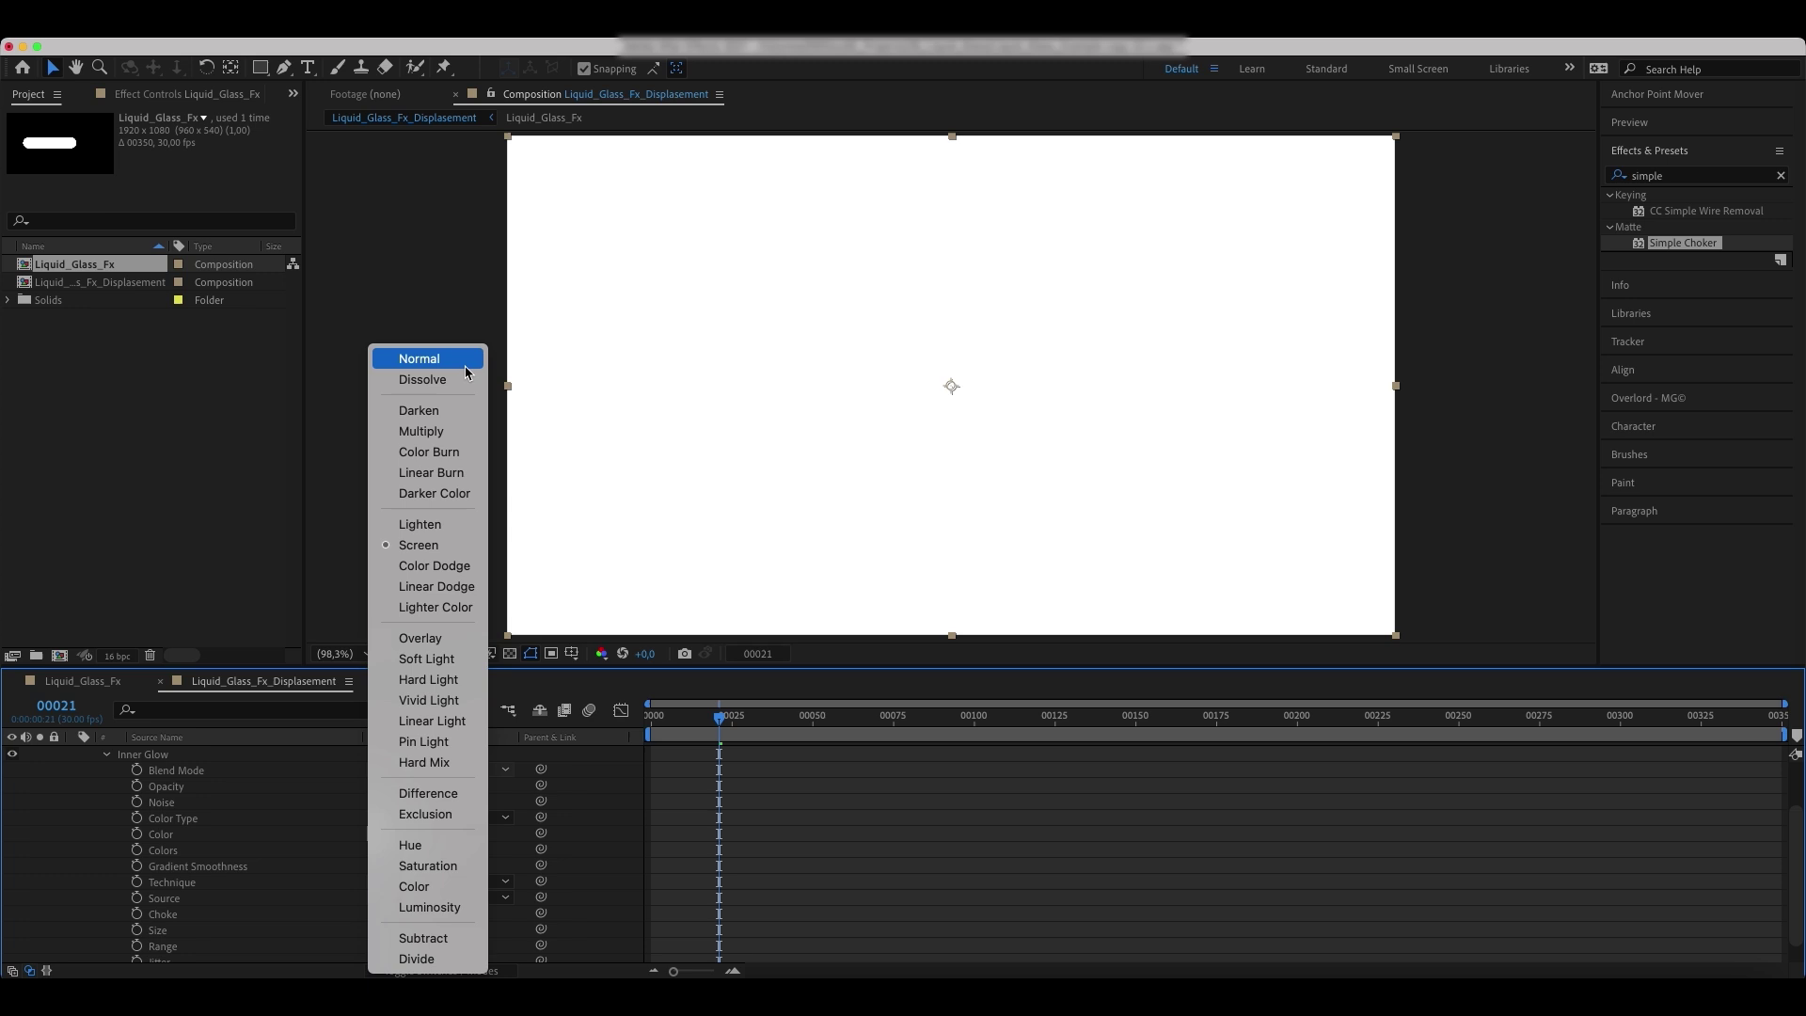
click(467, 360)
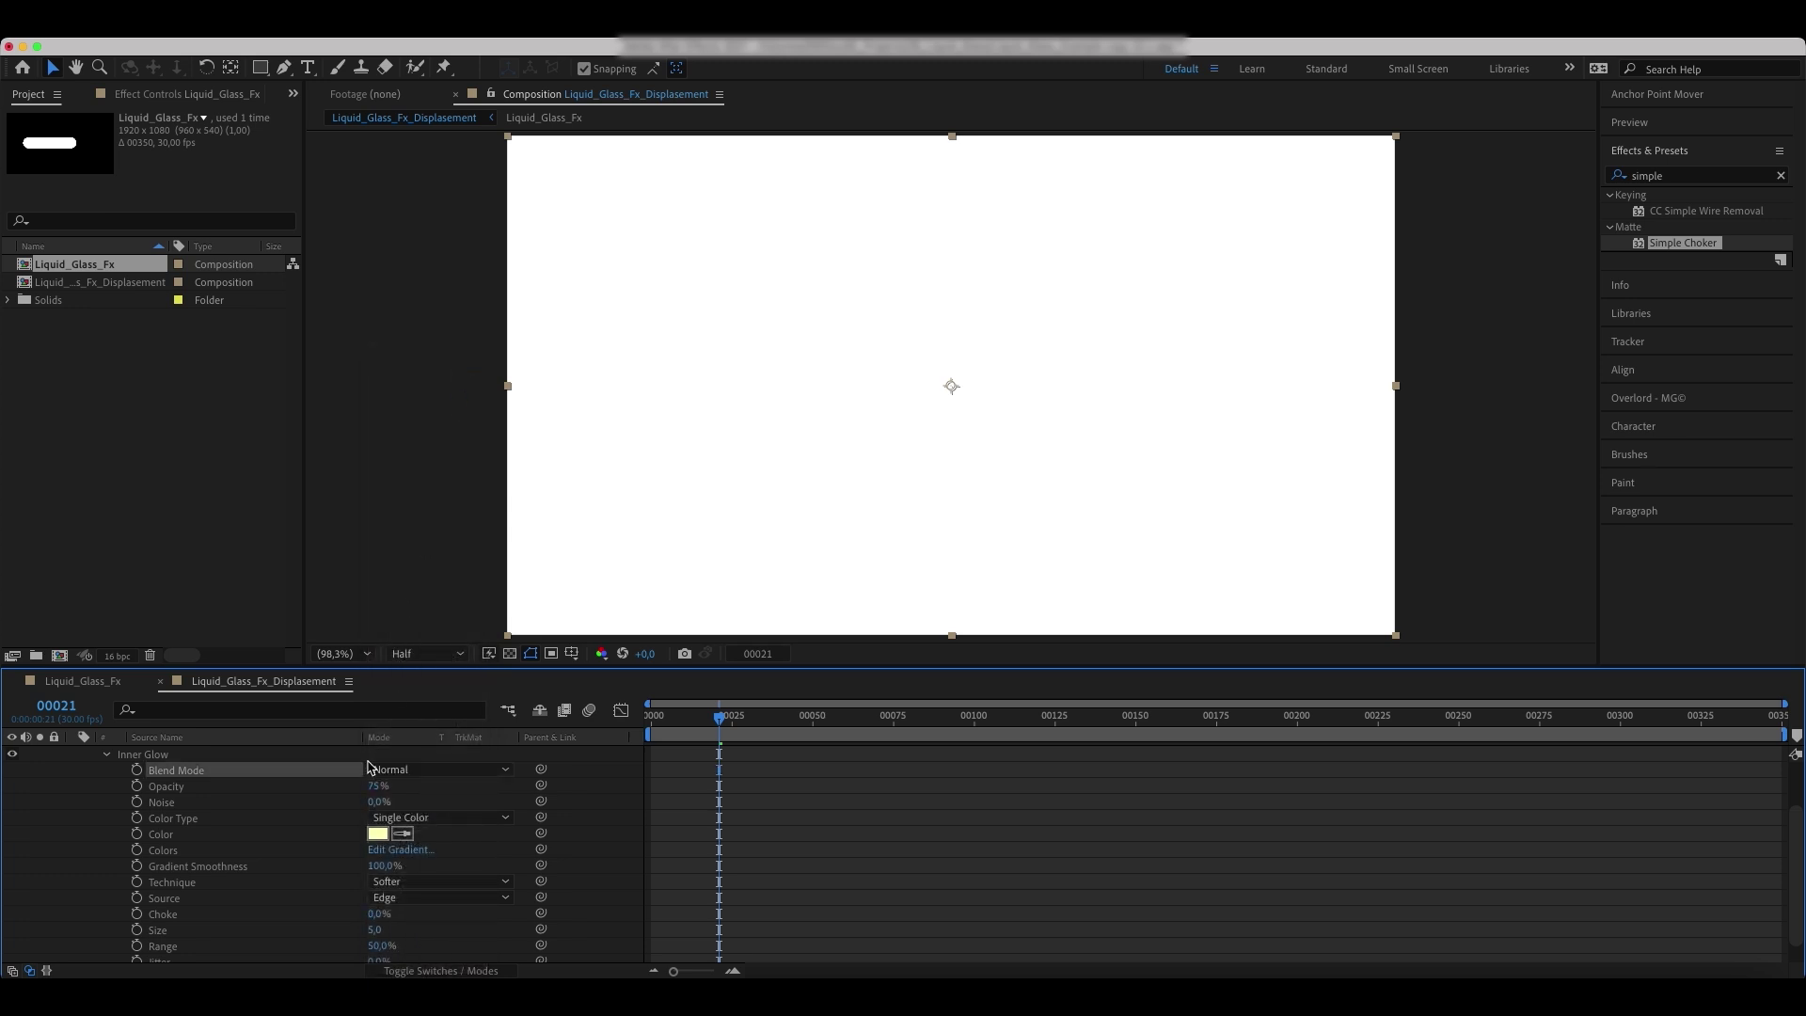
- Set the Inner Glow colour to black, Size 80 and Range 32%
click(377, 833)
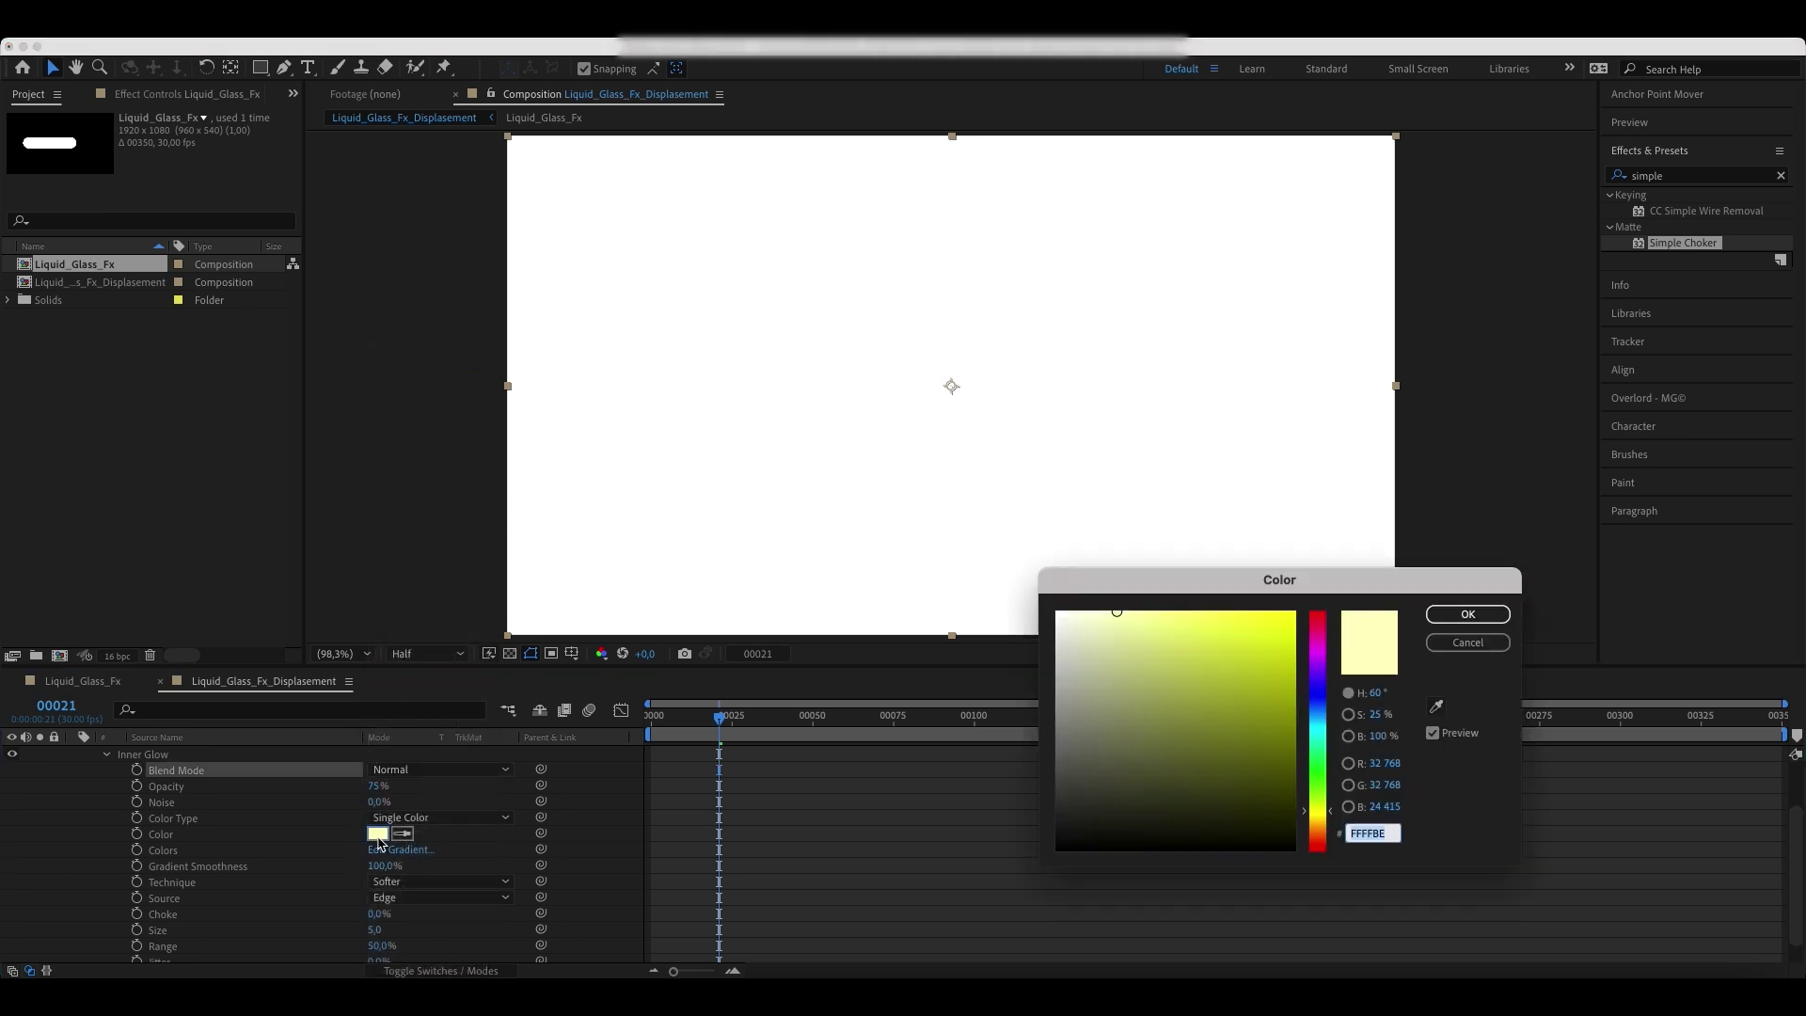
drag(1175, 754, 981, 896)
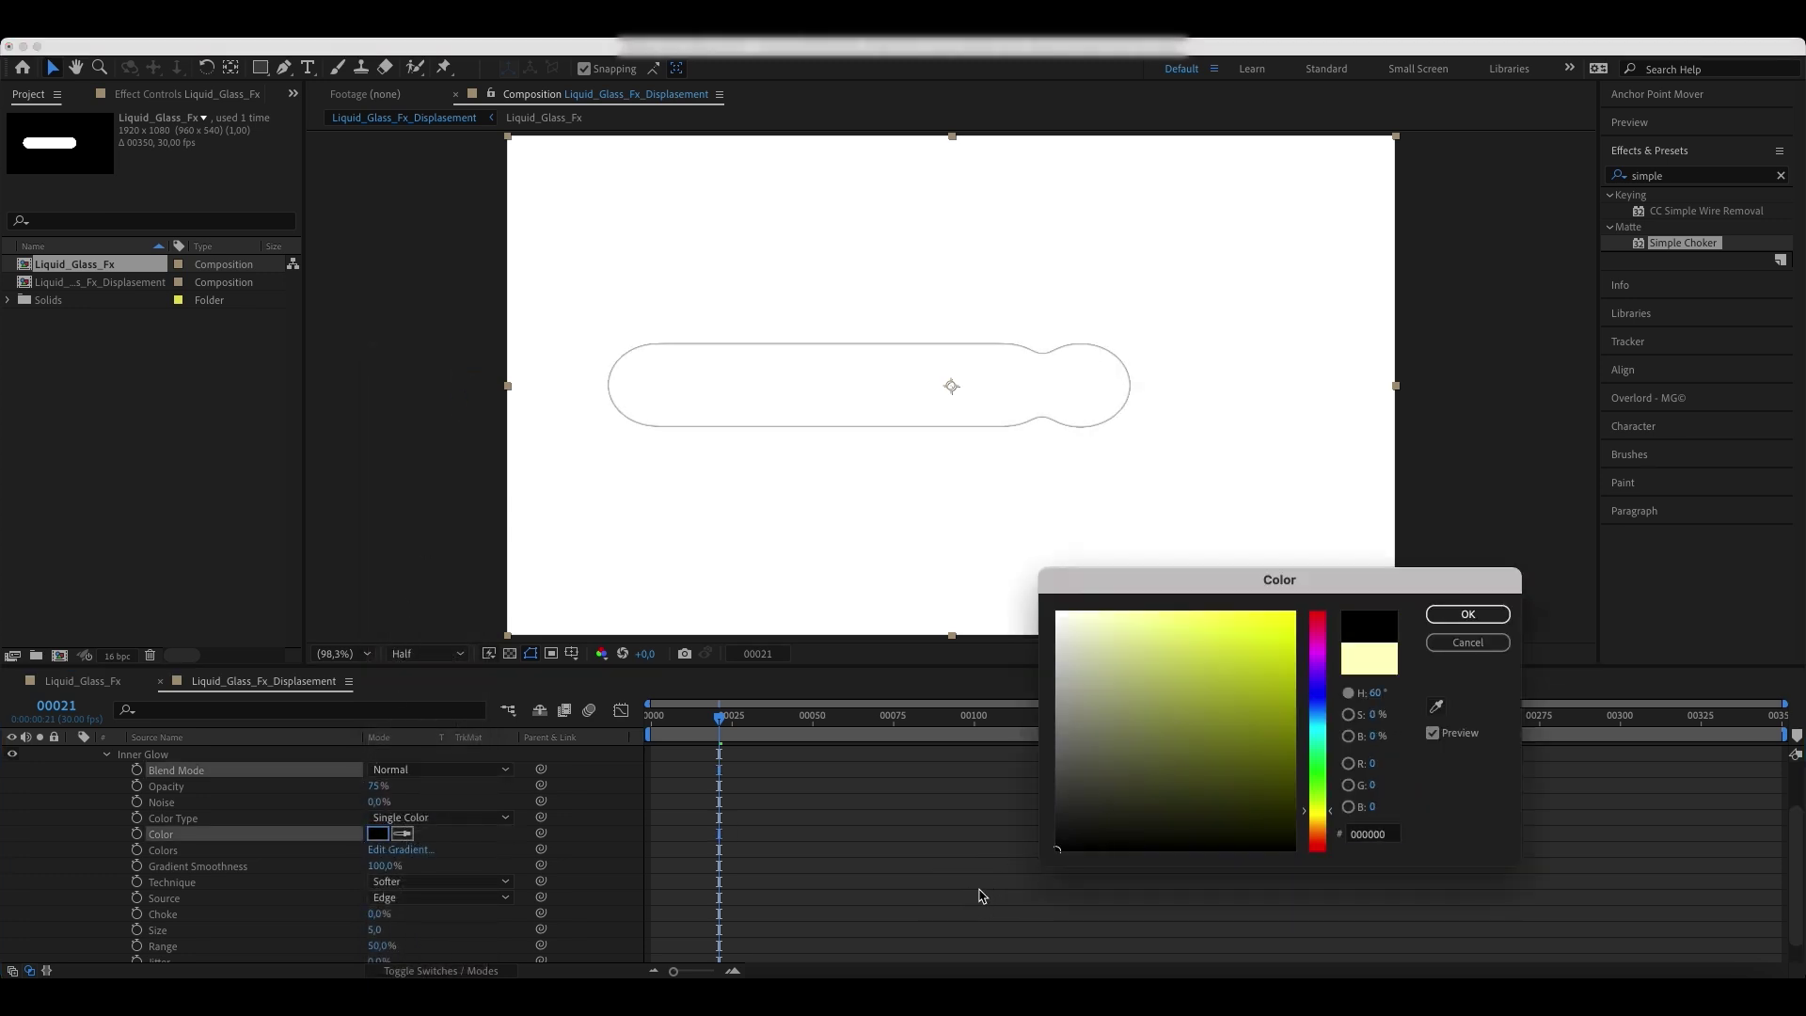
click(1467, 614)
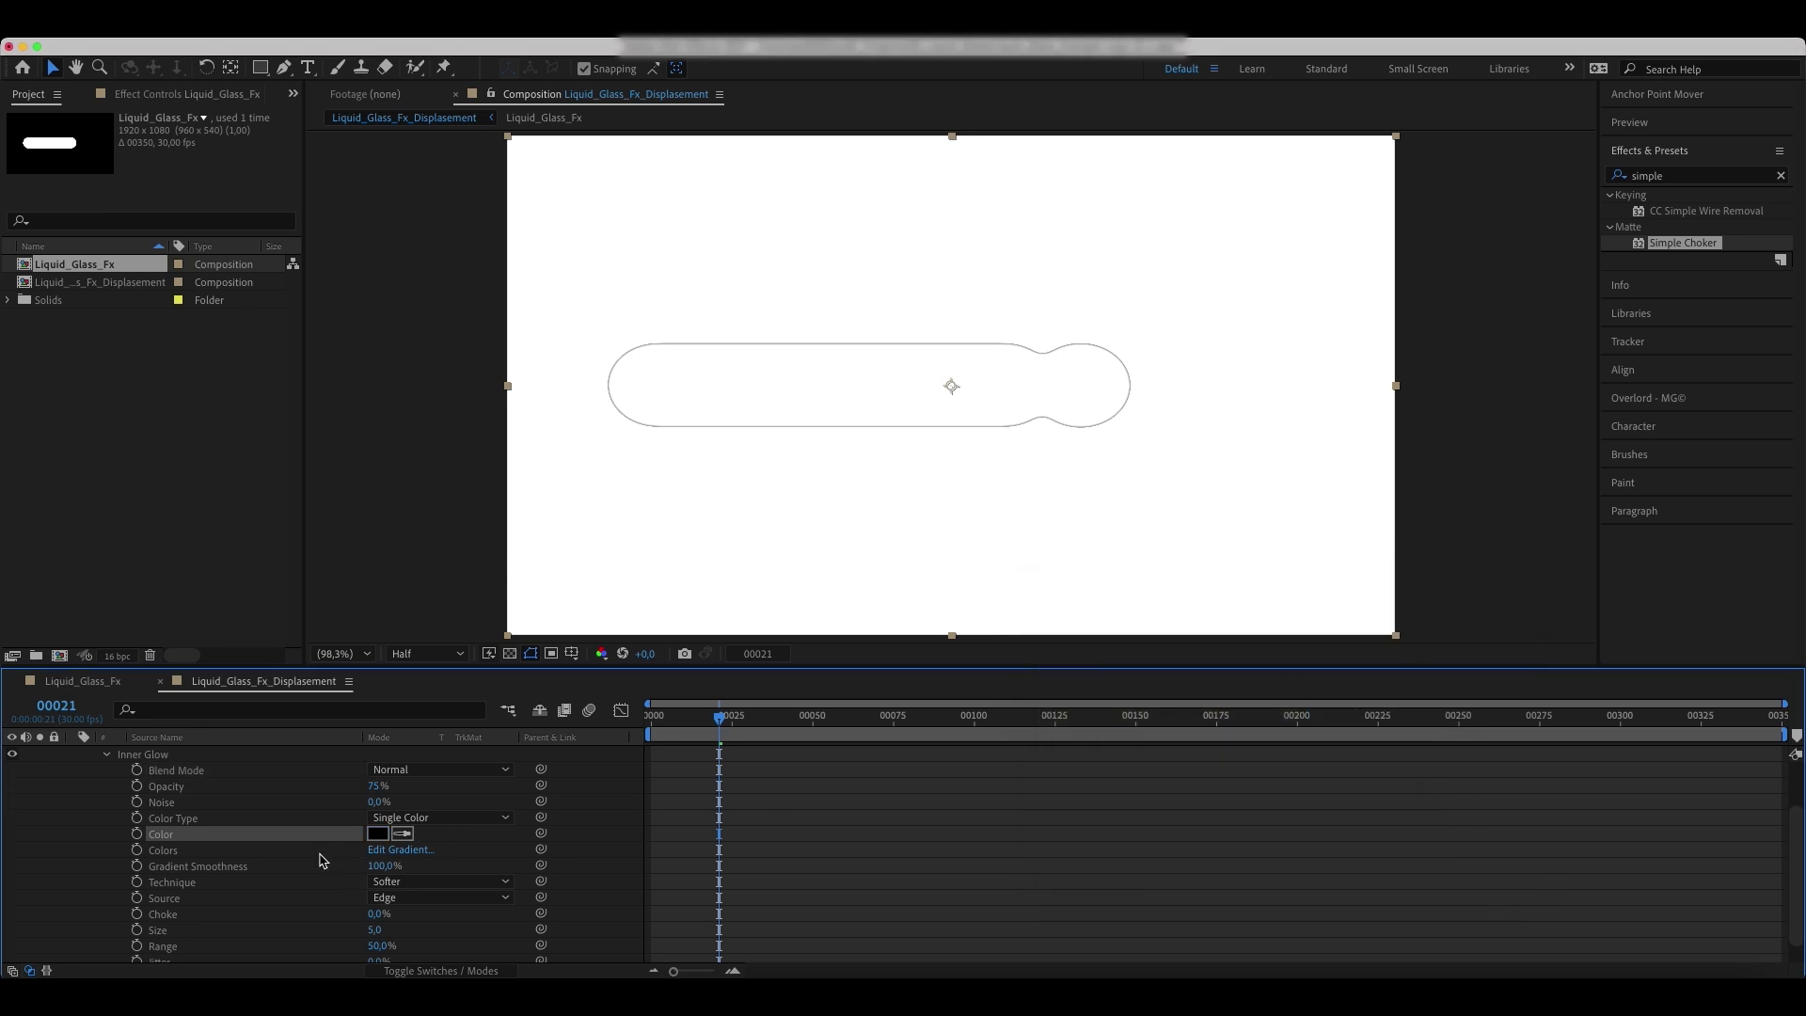
click(374, 930)
key(Return)
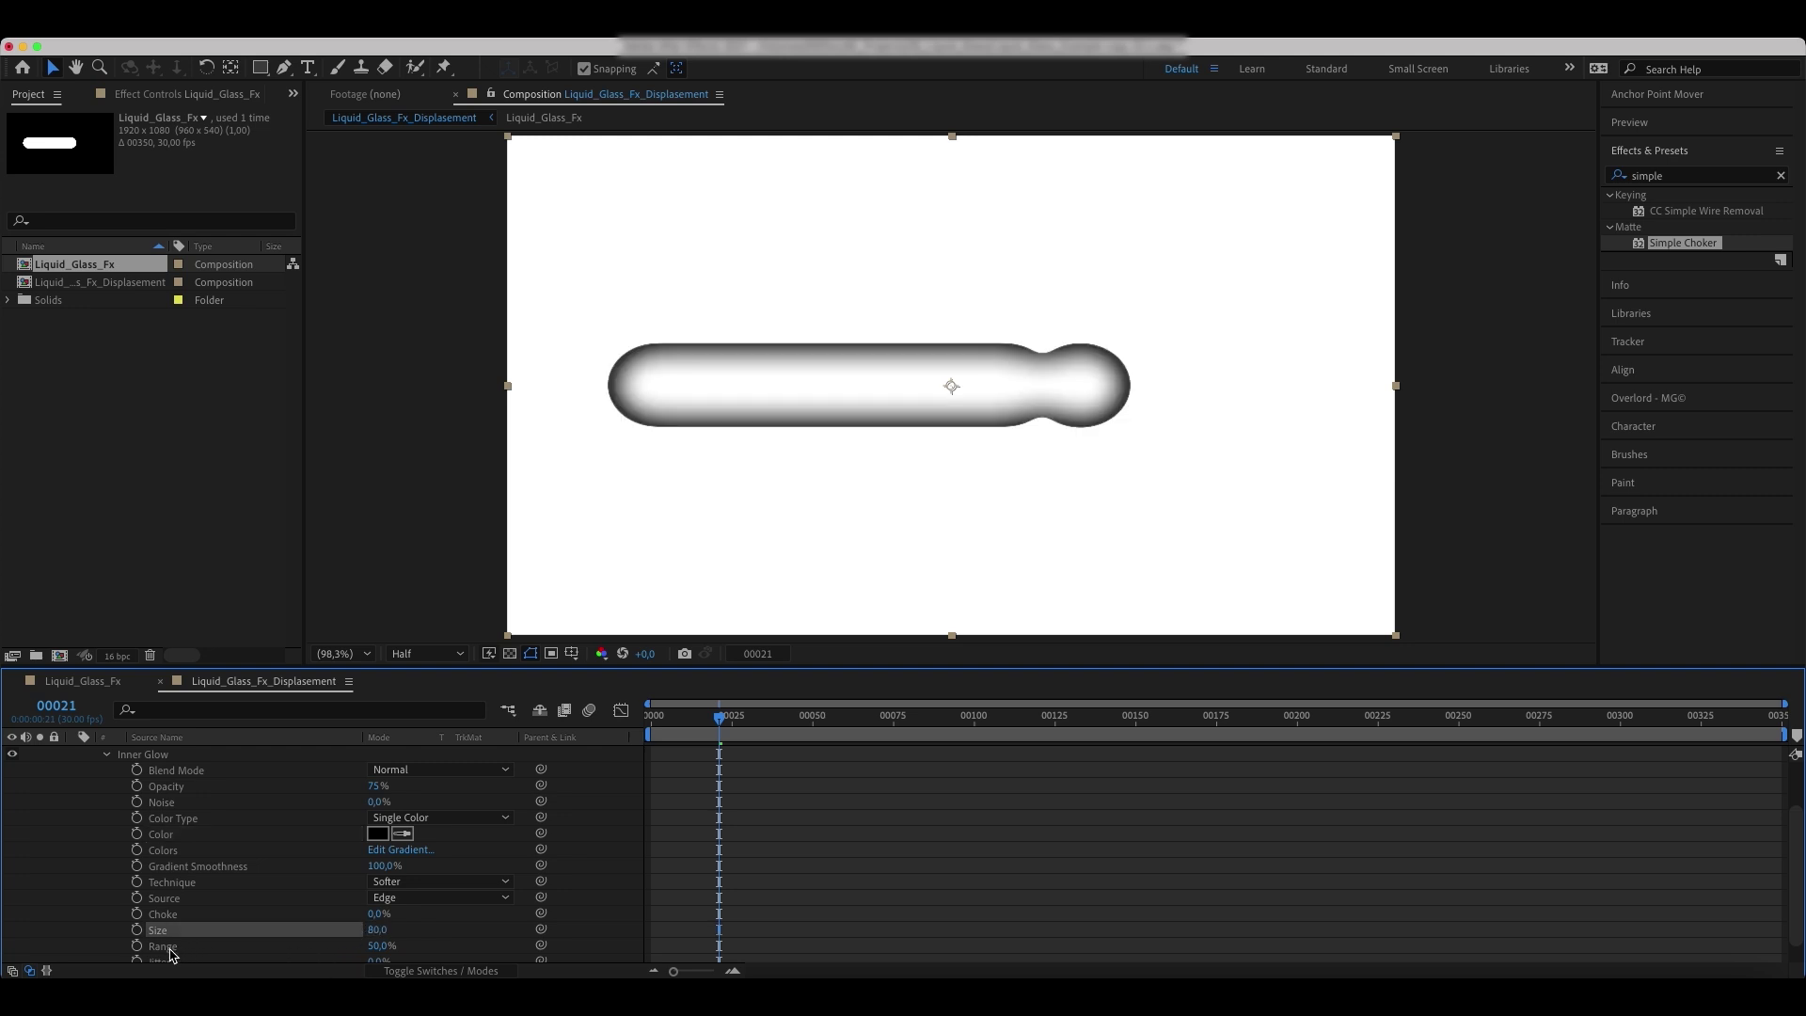
click(376, 945)
key(Return)
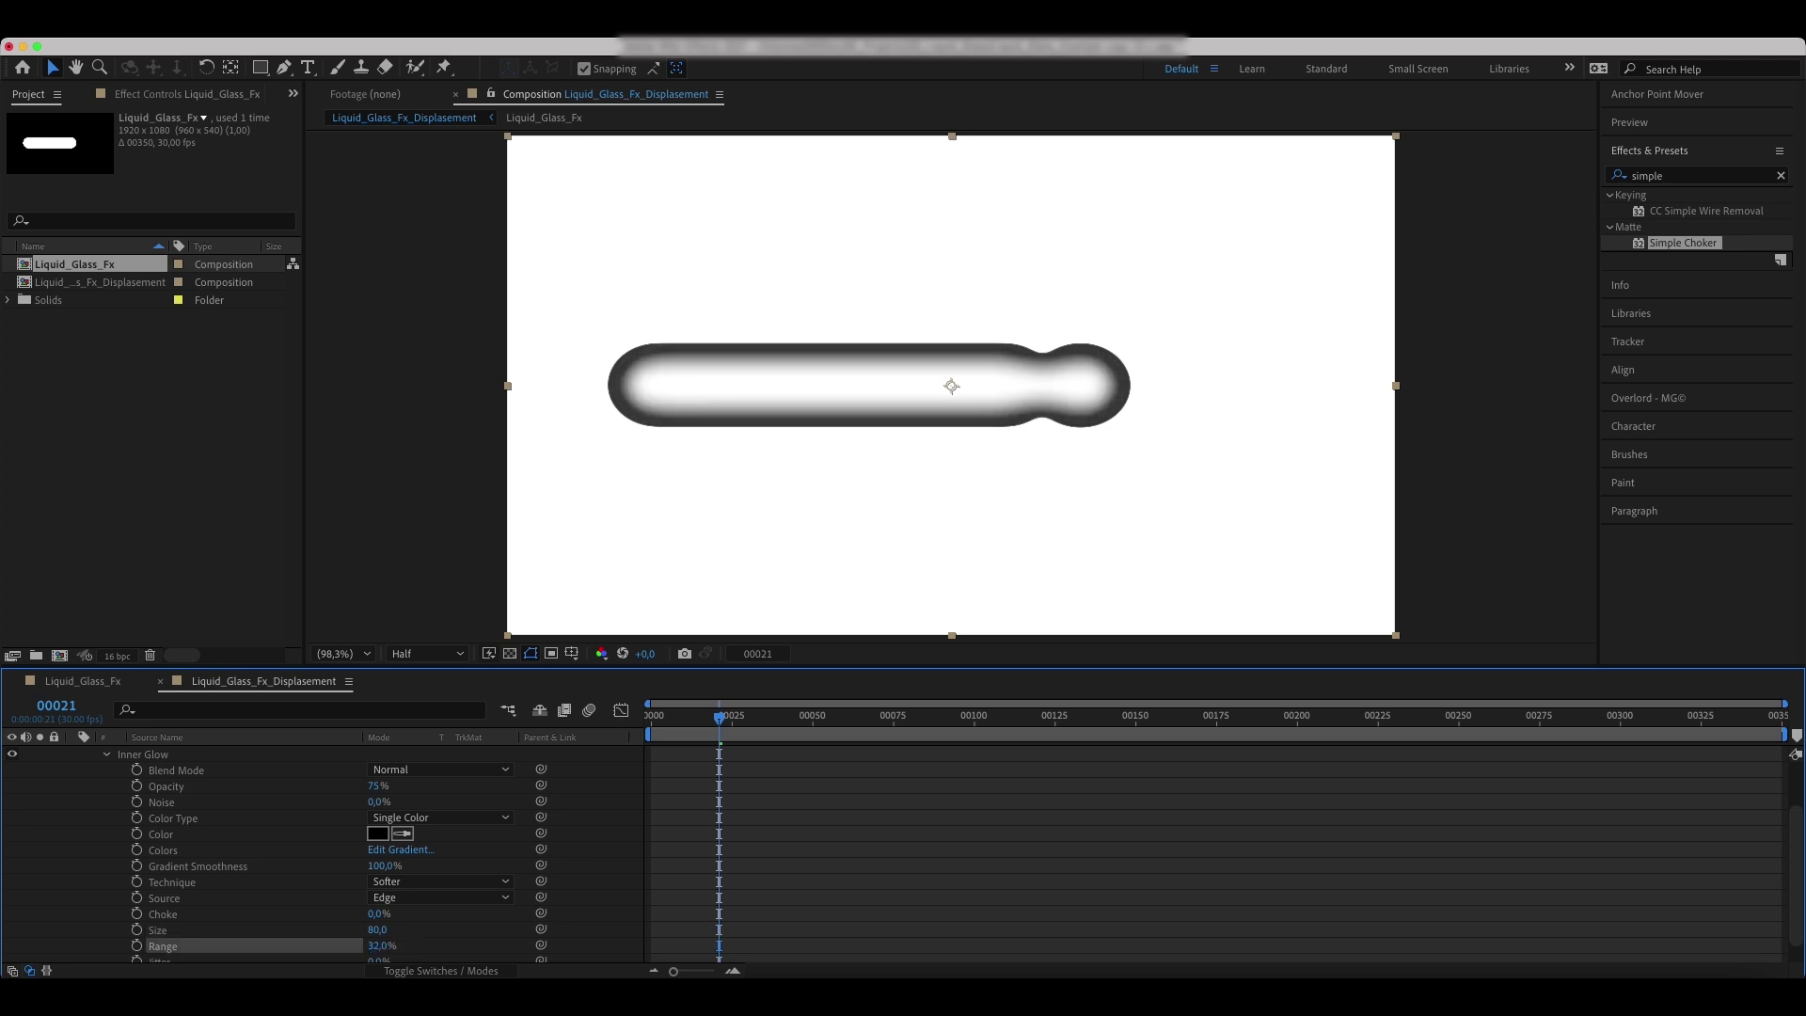
scroll(184, 884, up, 2)
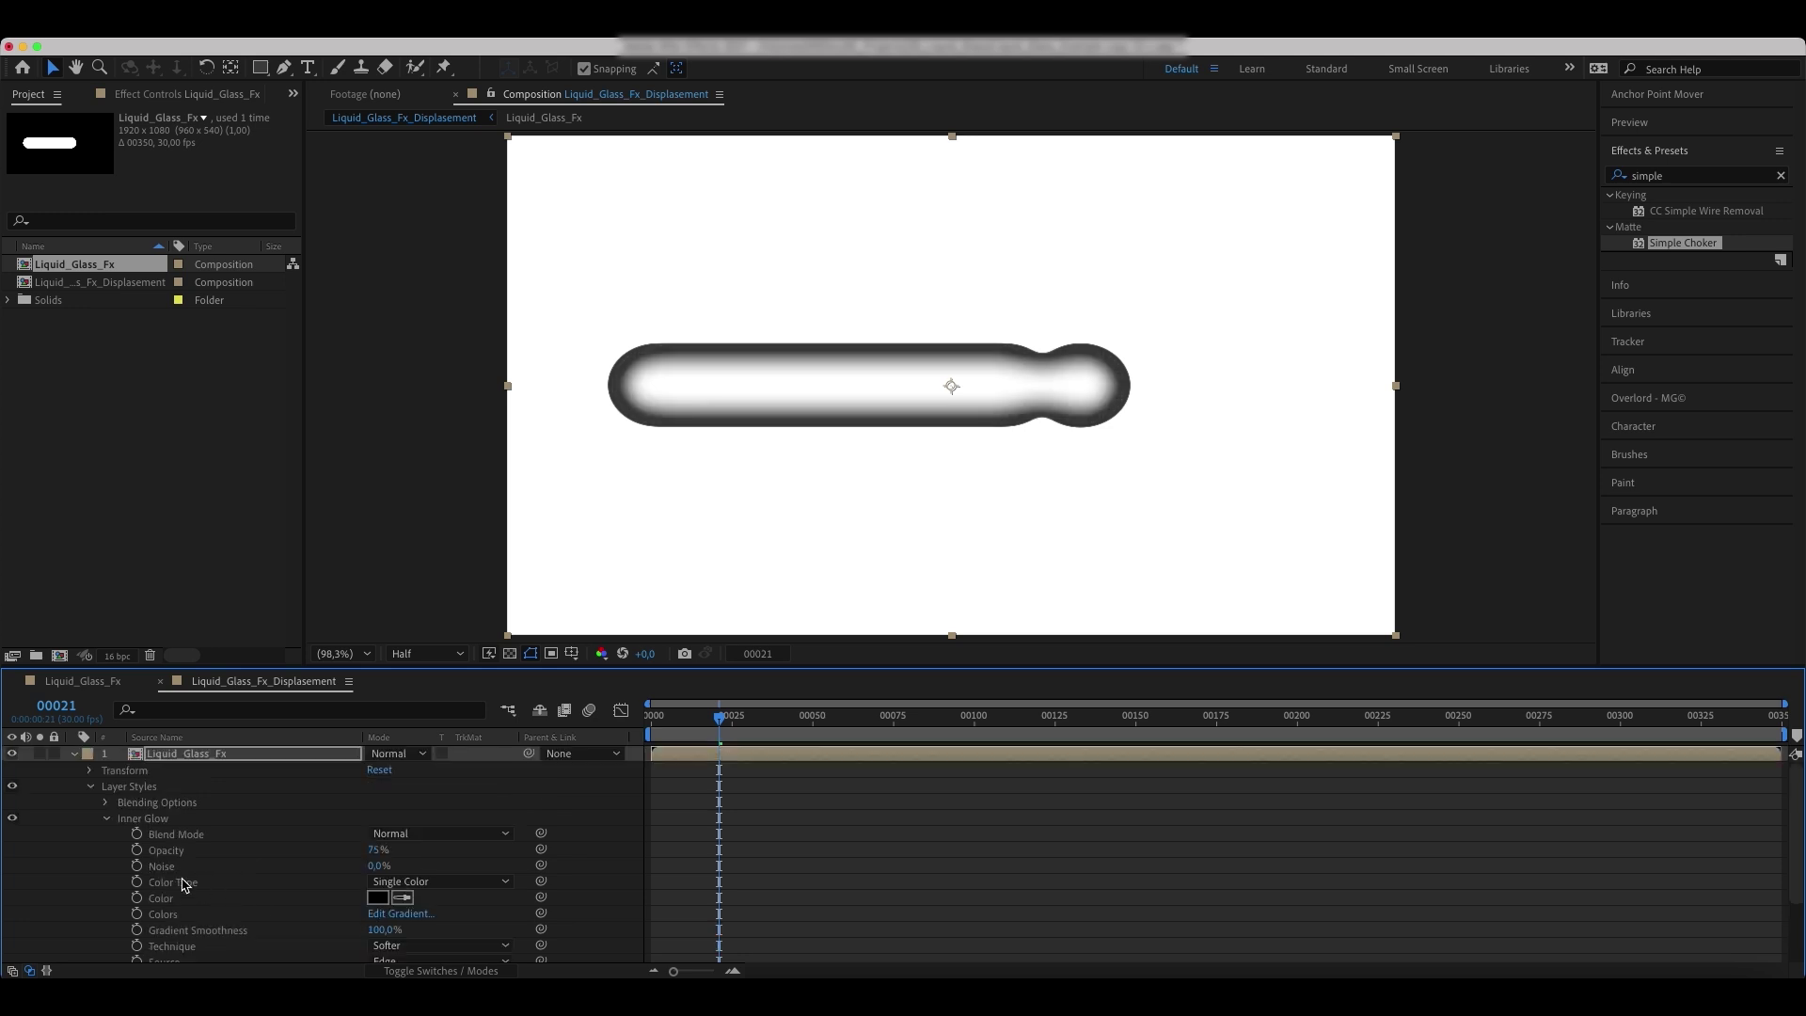
- Collapse the Layer Styles group and the Liquid_Glass_Fx layer in the timeline
click(90, 787)
click(75, 754)
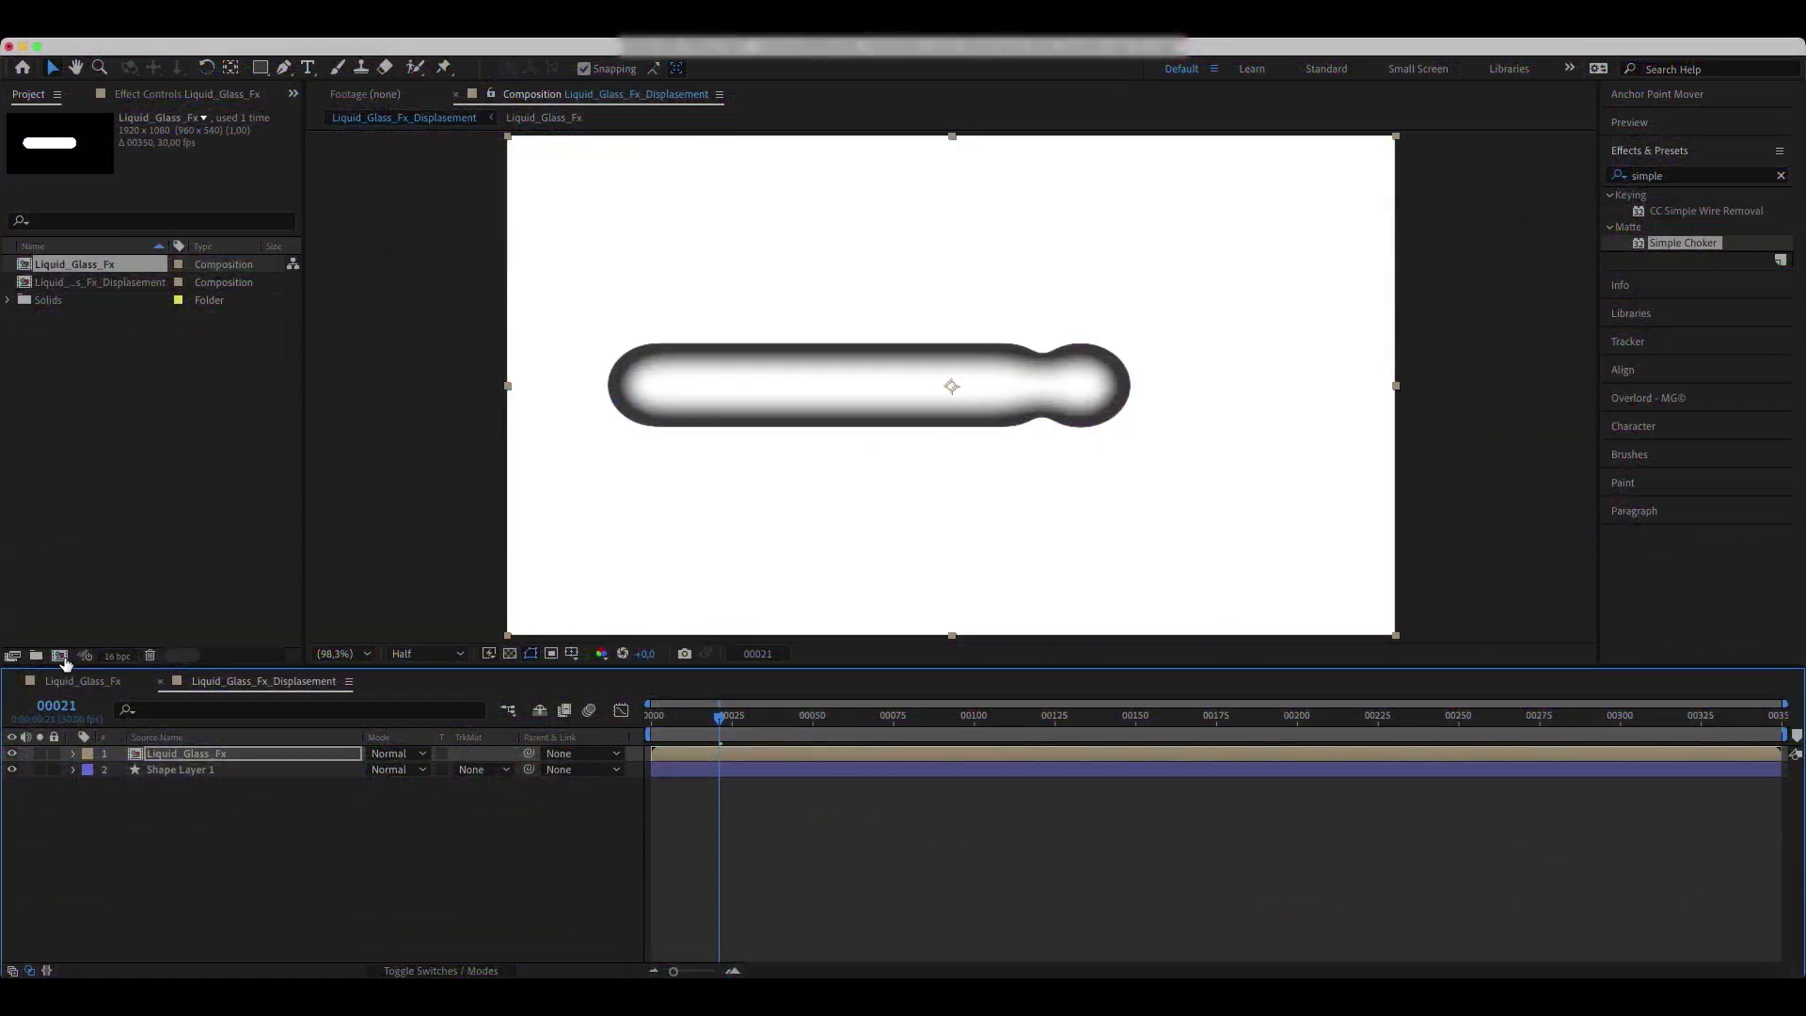
- Create a new composition named 00_Comp
click(59, 657)
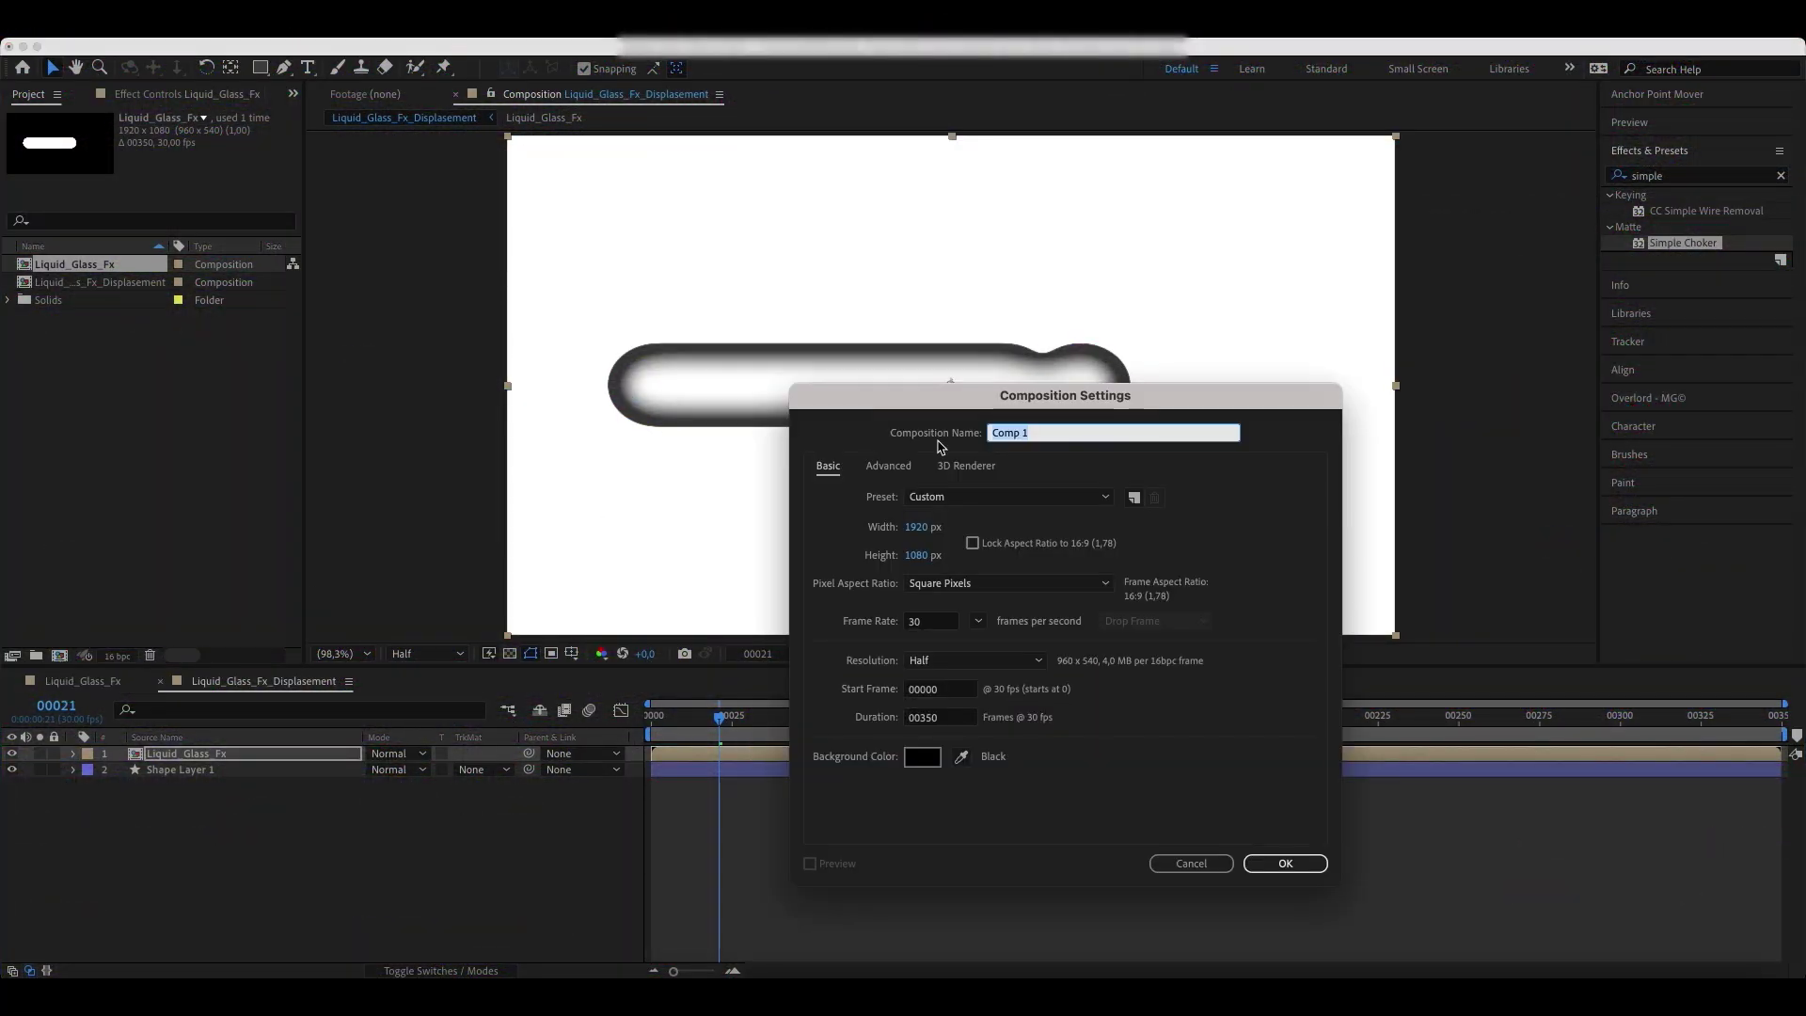
text(00_Comp)
key(Return)
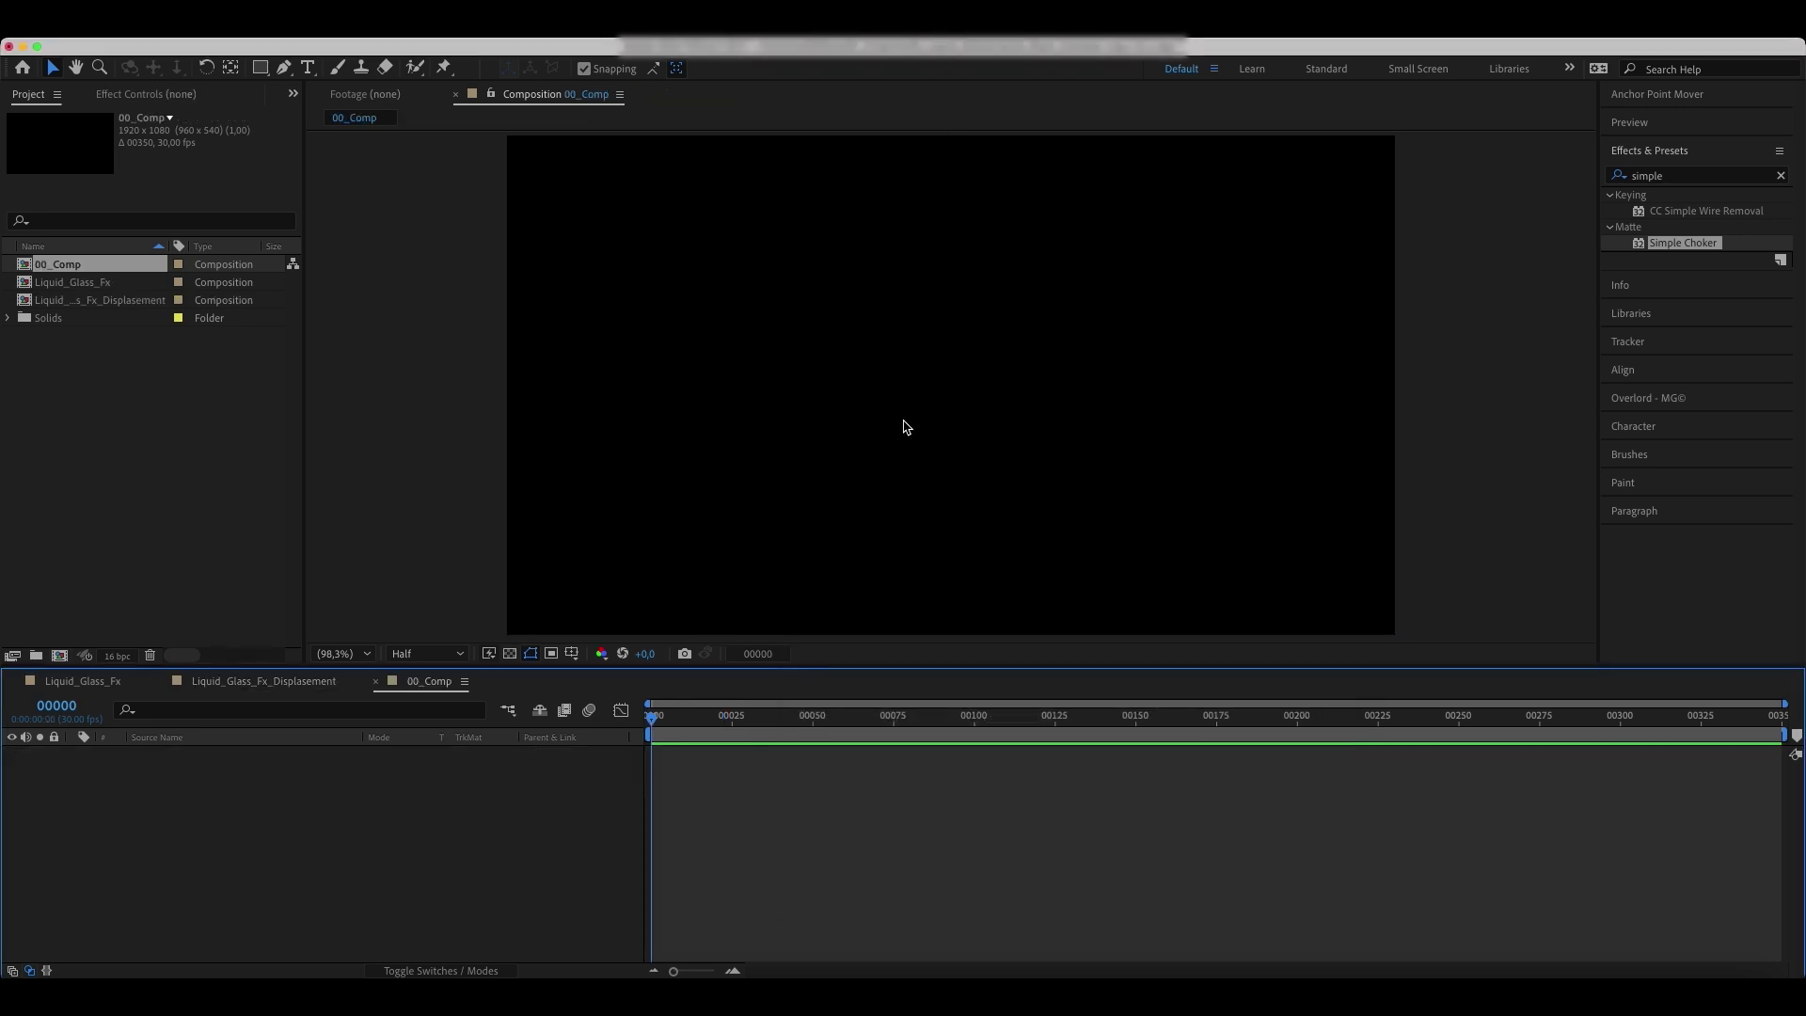
click(243, 876)
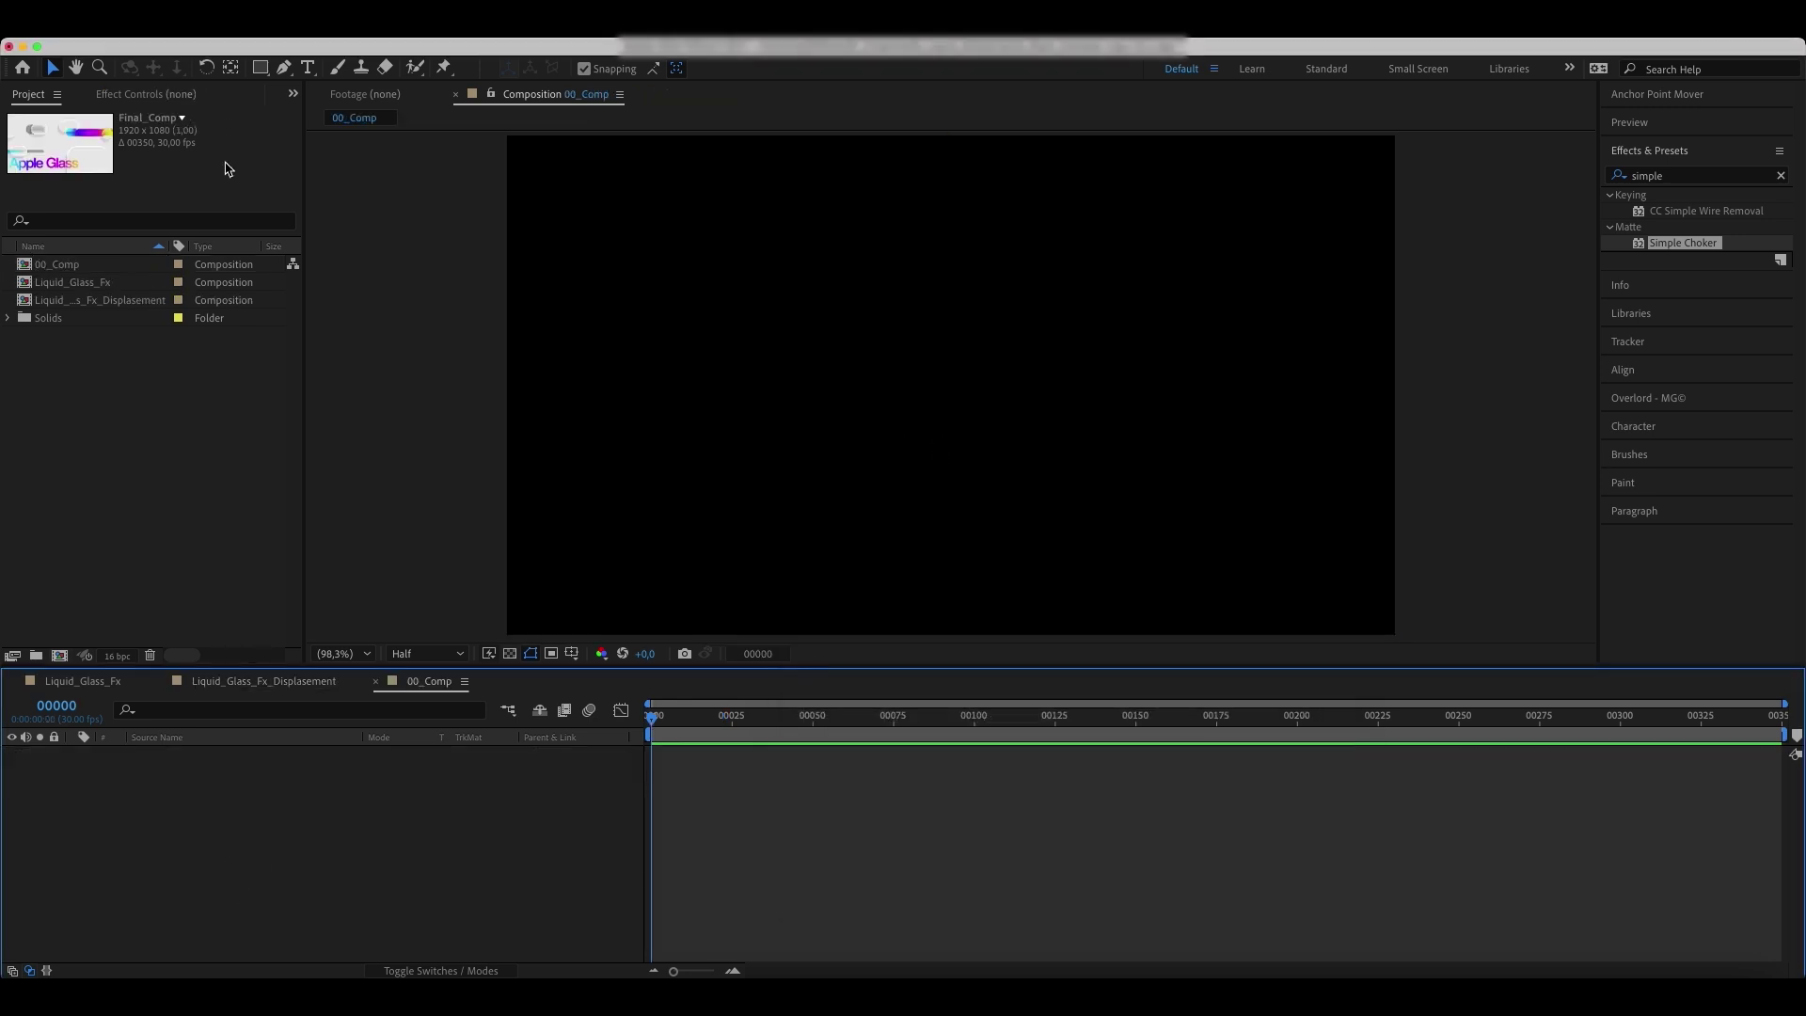
- Add a full-frame light grey rectangle layer and rename it Bg
click(261, 70)
double_click(261, 70)
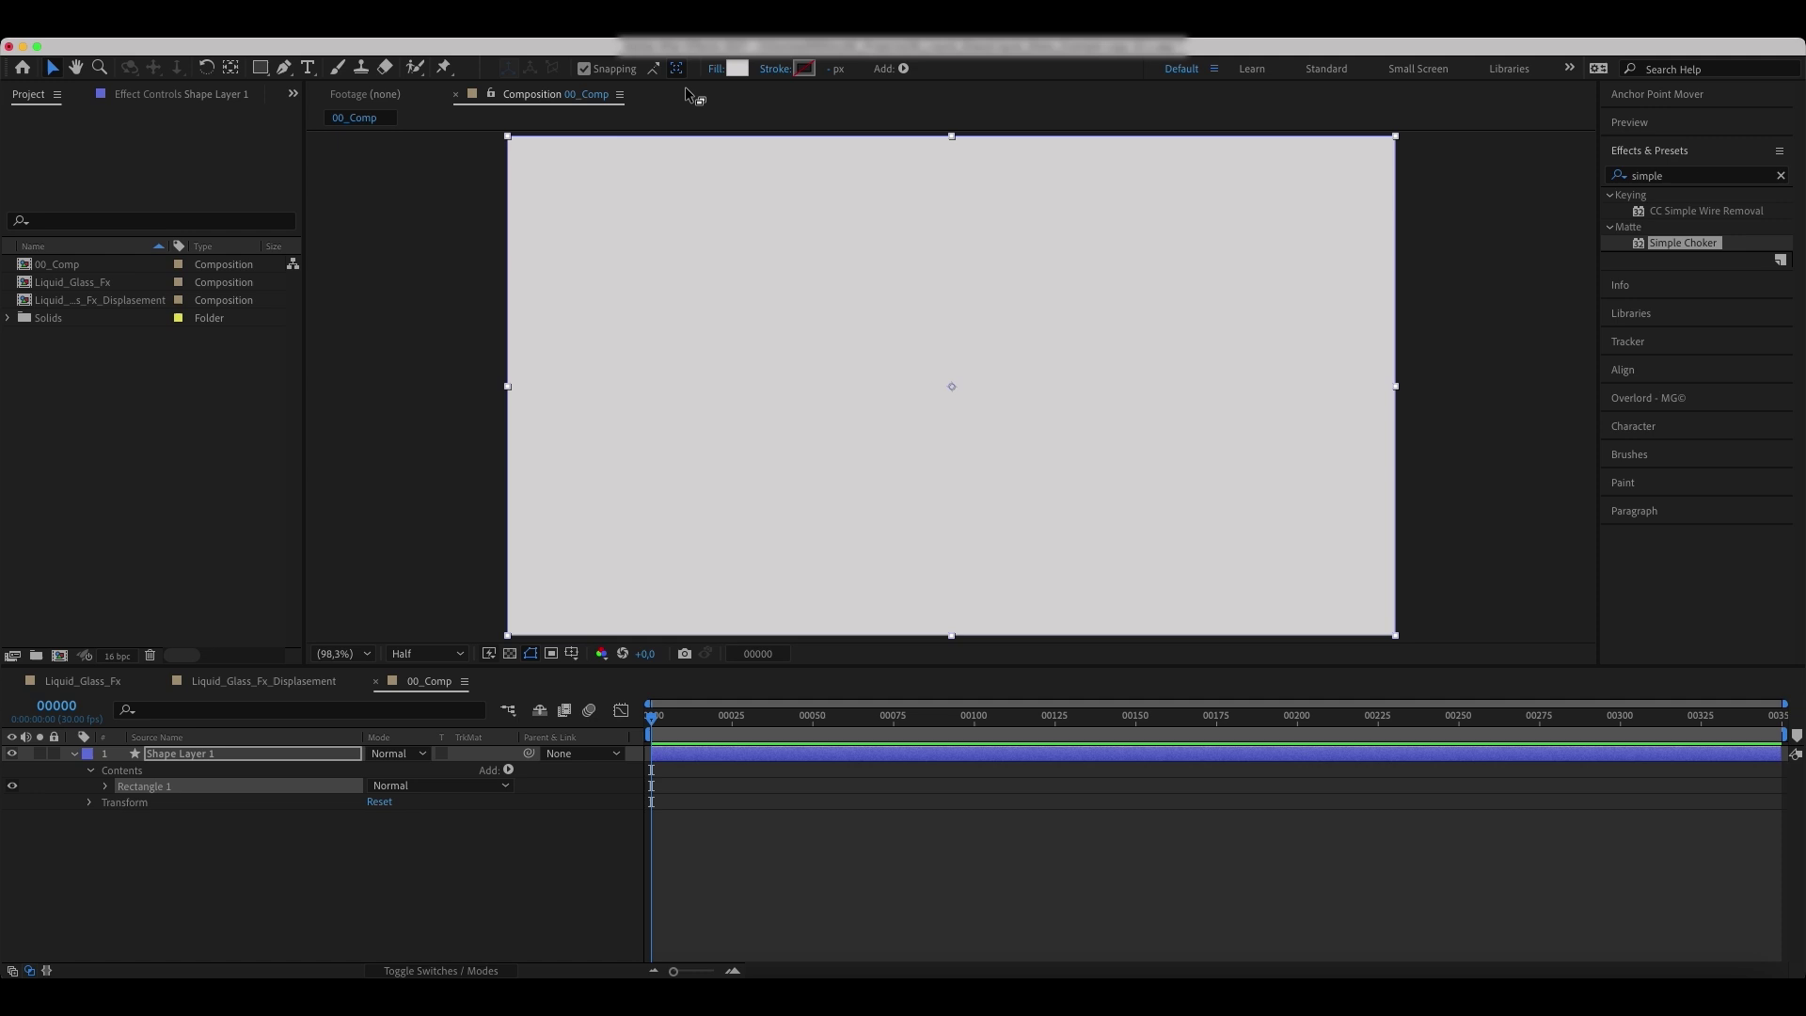
click(737, 68)
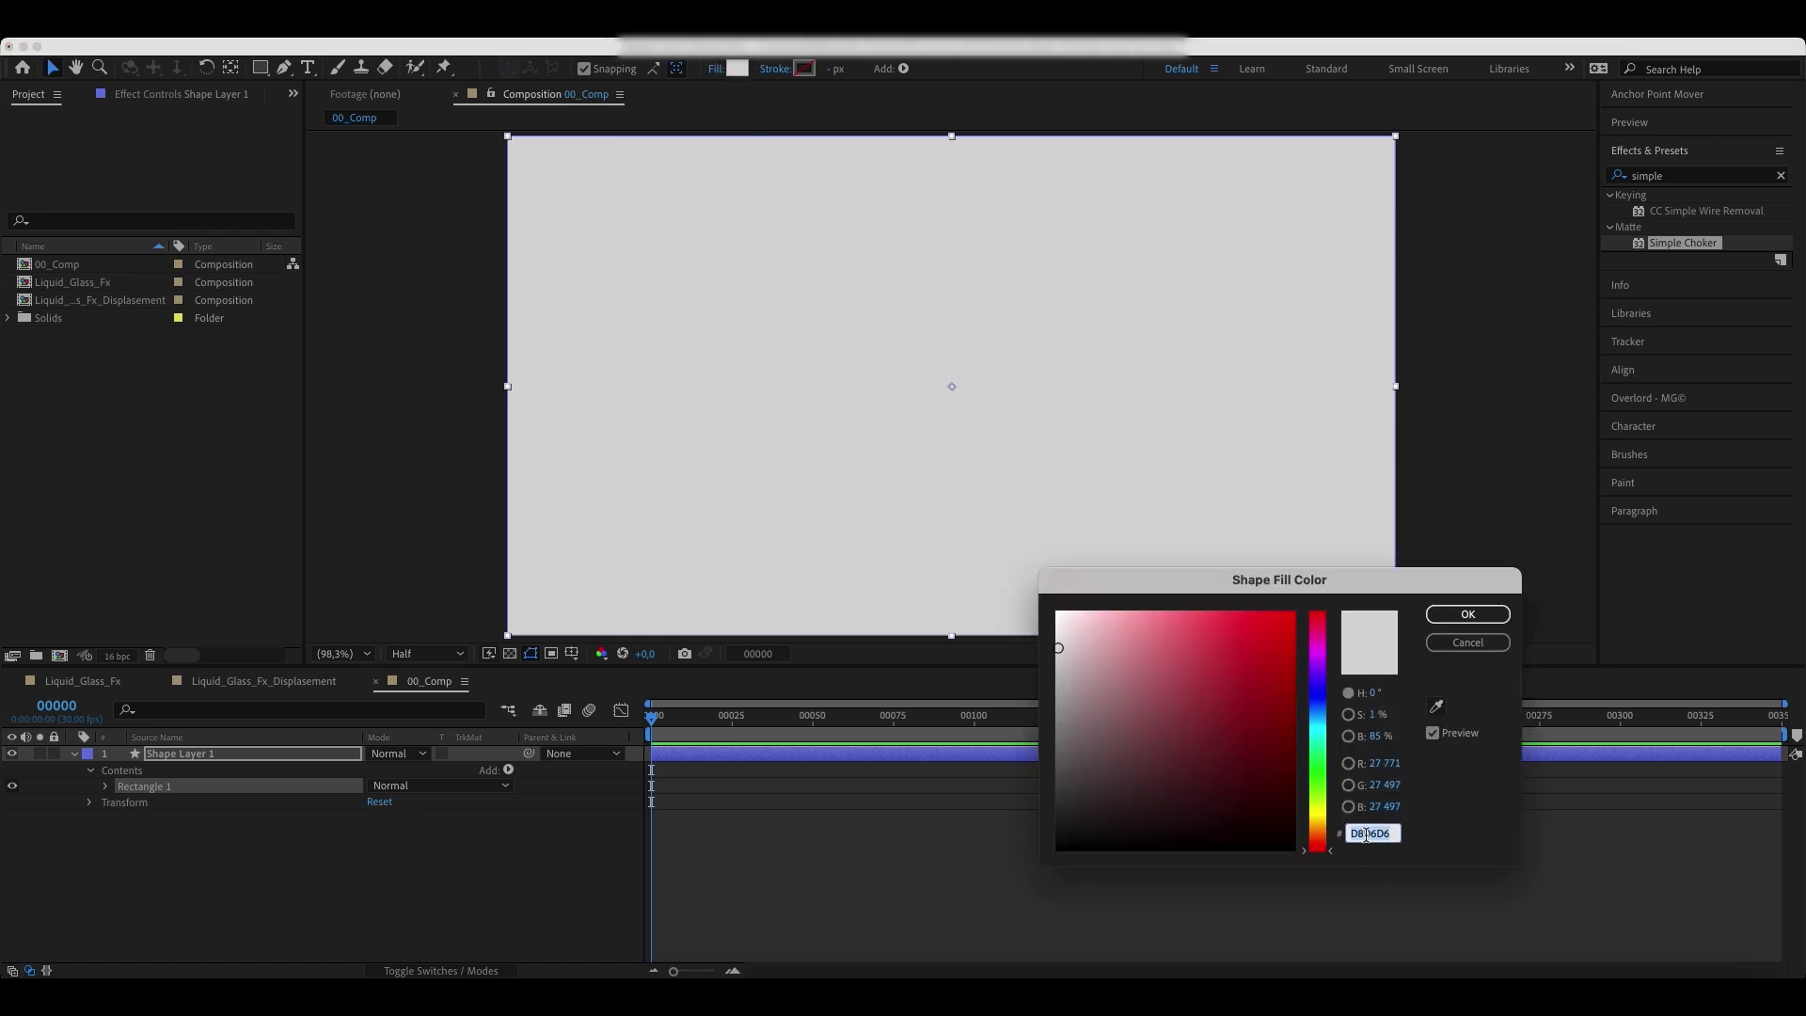
click(1467, 614)
click(301, 753)
key(Return)
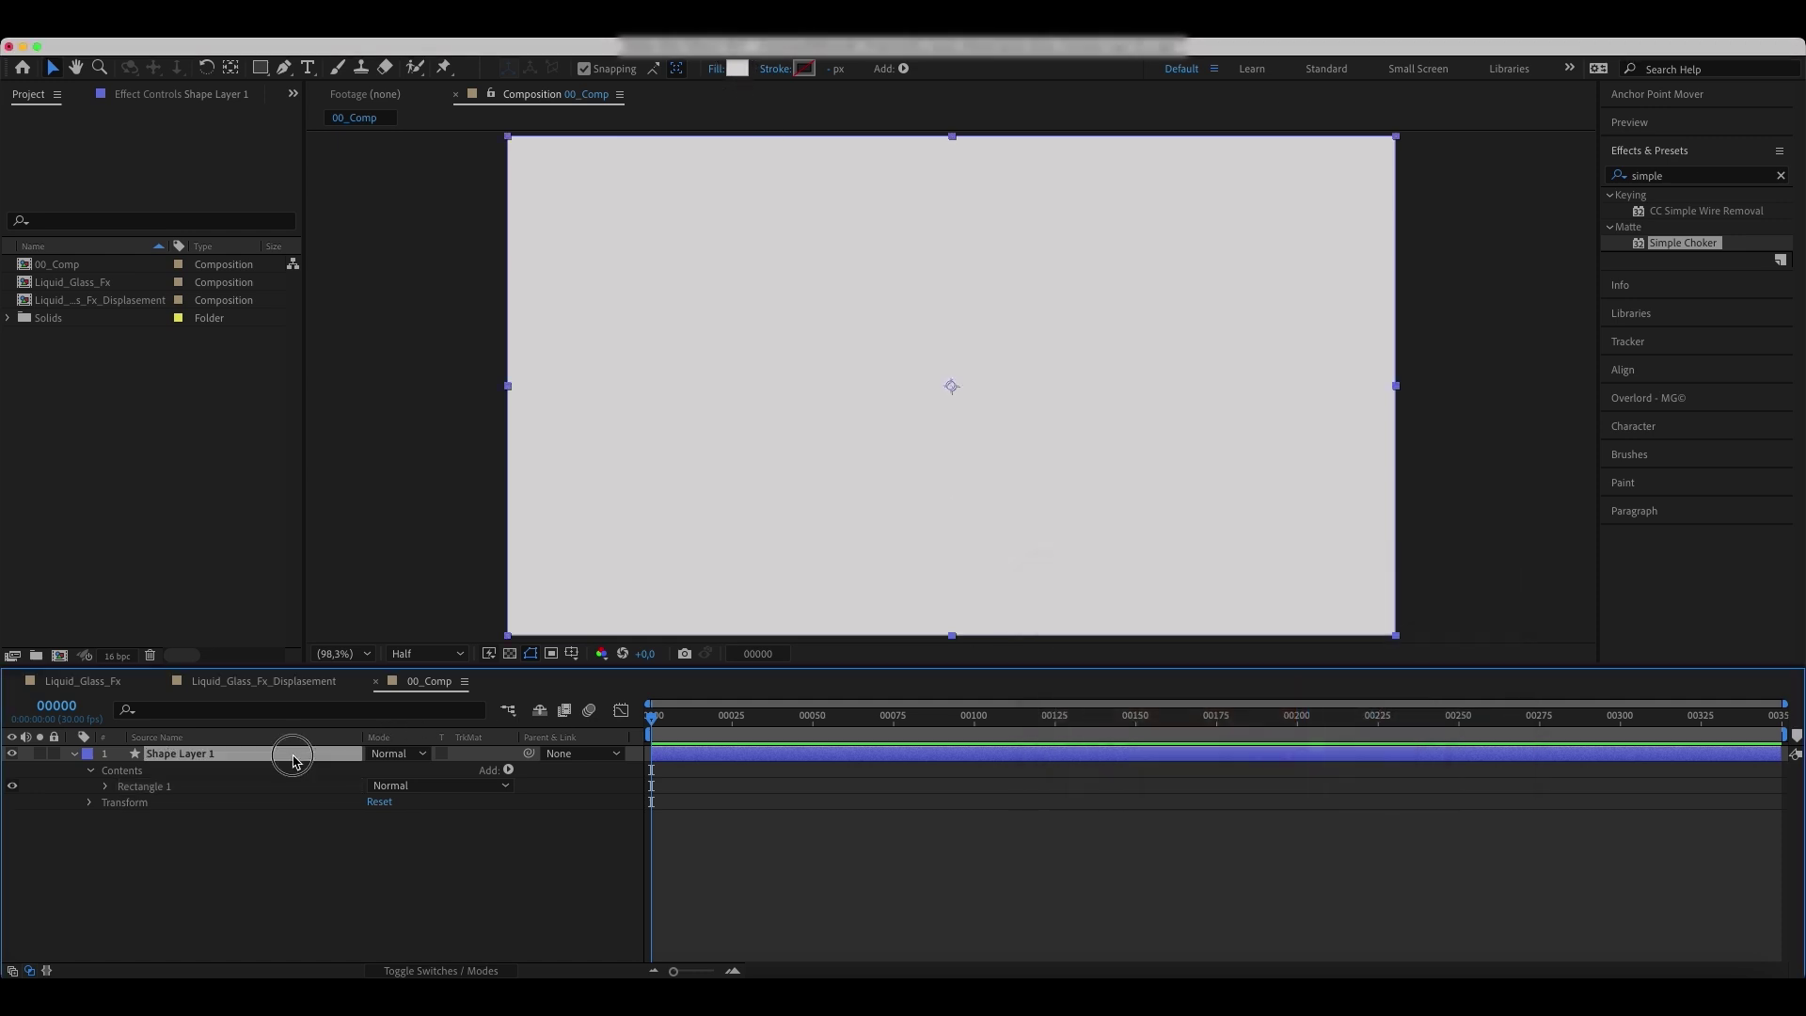
text(Bg)
key(Return)
click(73, 754)
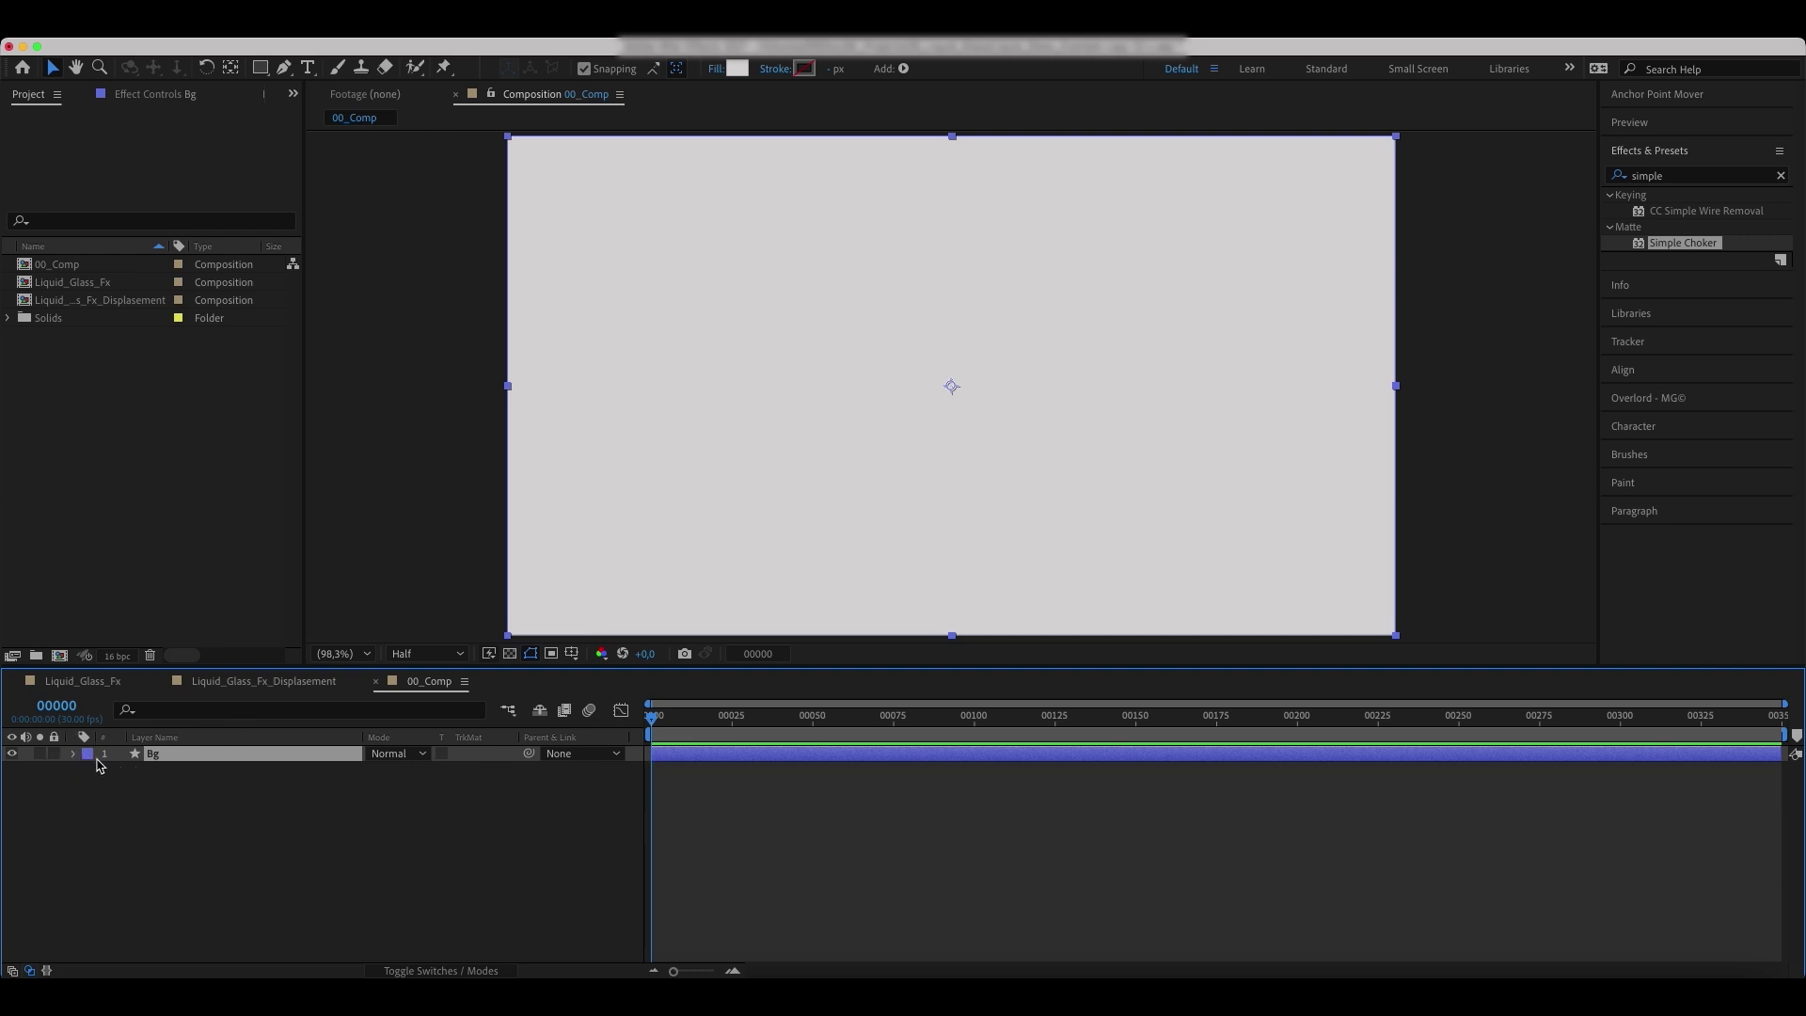
- Place Liquid_Glass_Fx and Liquid_Glass_Fx_Displacement into 00_Comp above Bg
click(94, 282)
shift+click(95, 302)
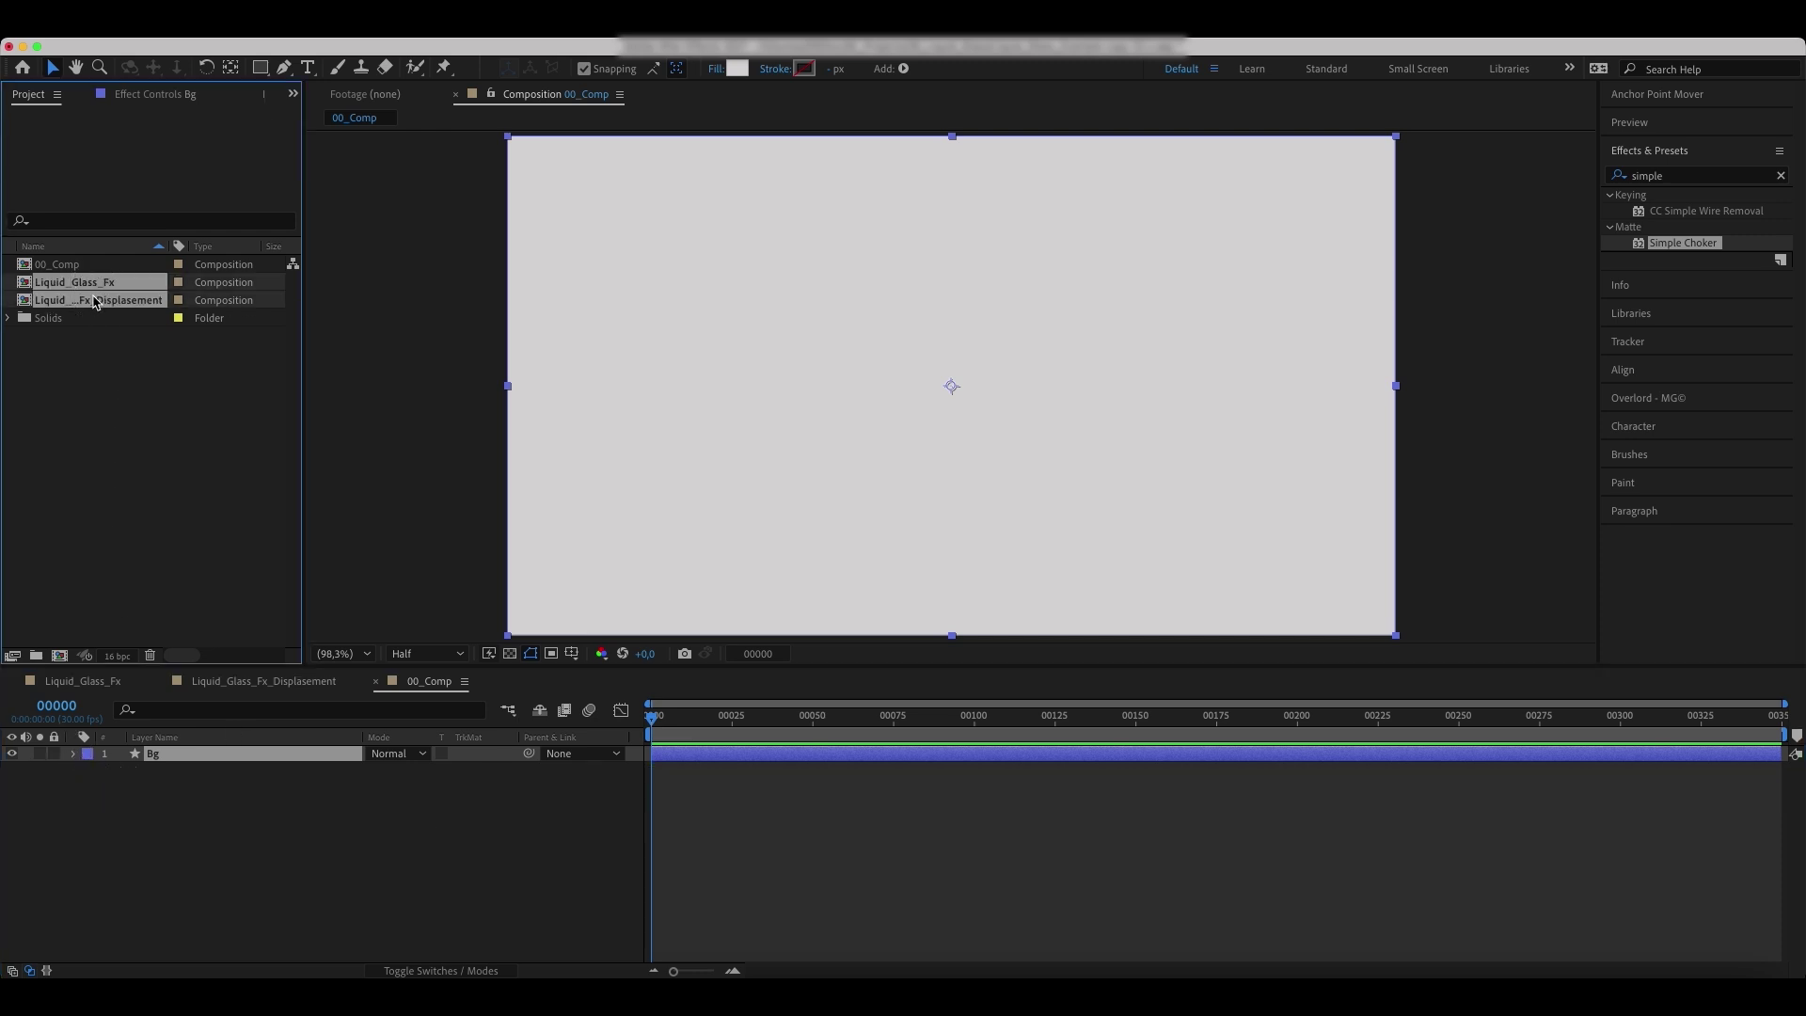
drag(99, 299, 189, 754)
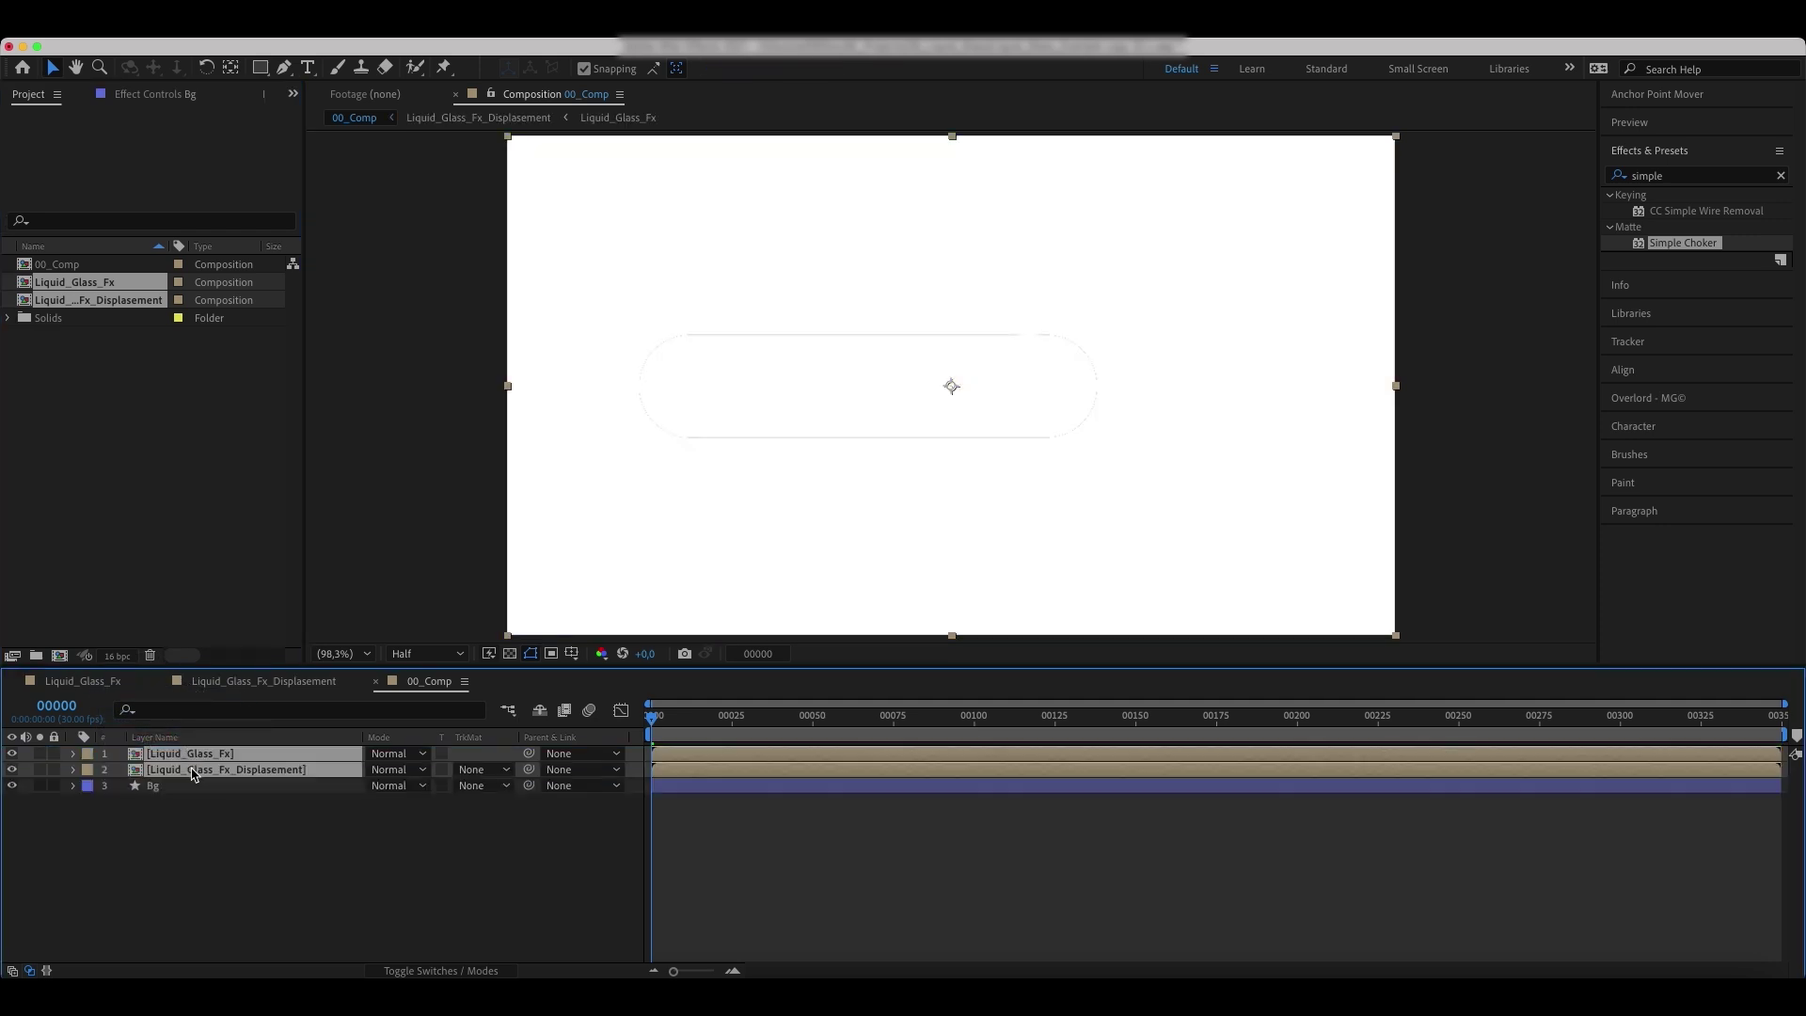
- Hide the Liquid_Glass_Fx_Displacement layer and move to frame 00146
click(189, 770)
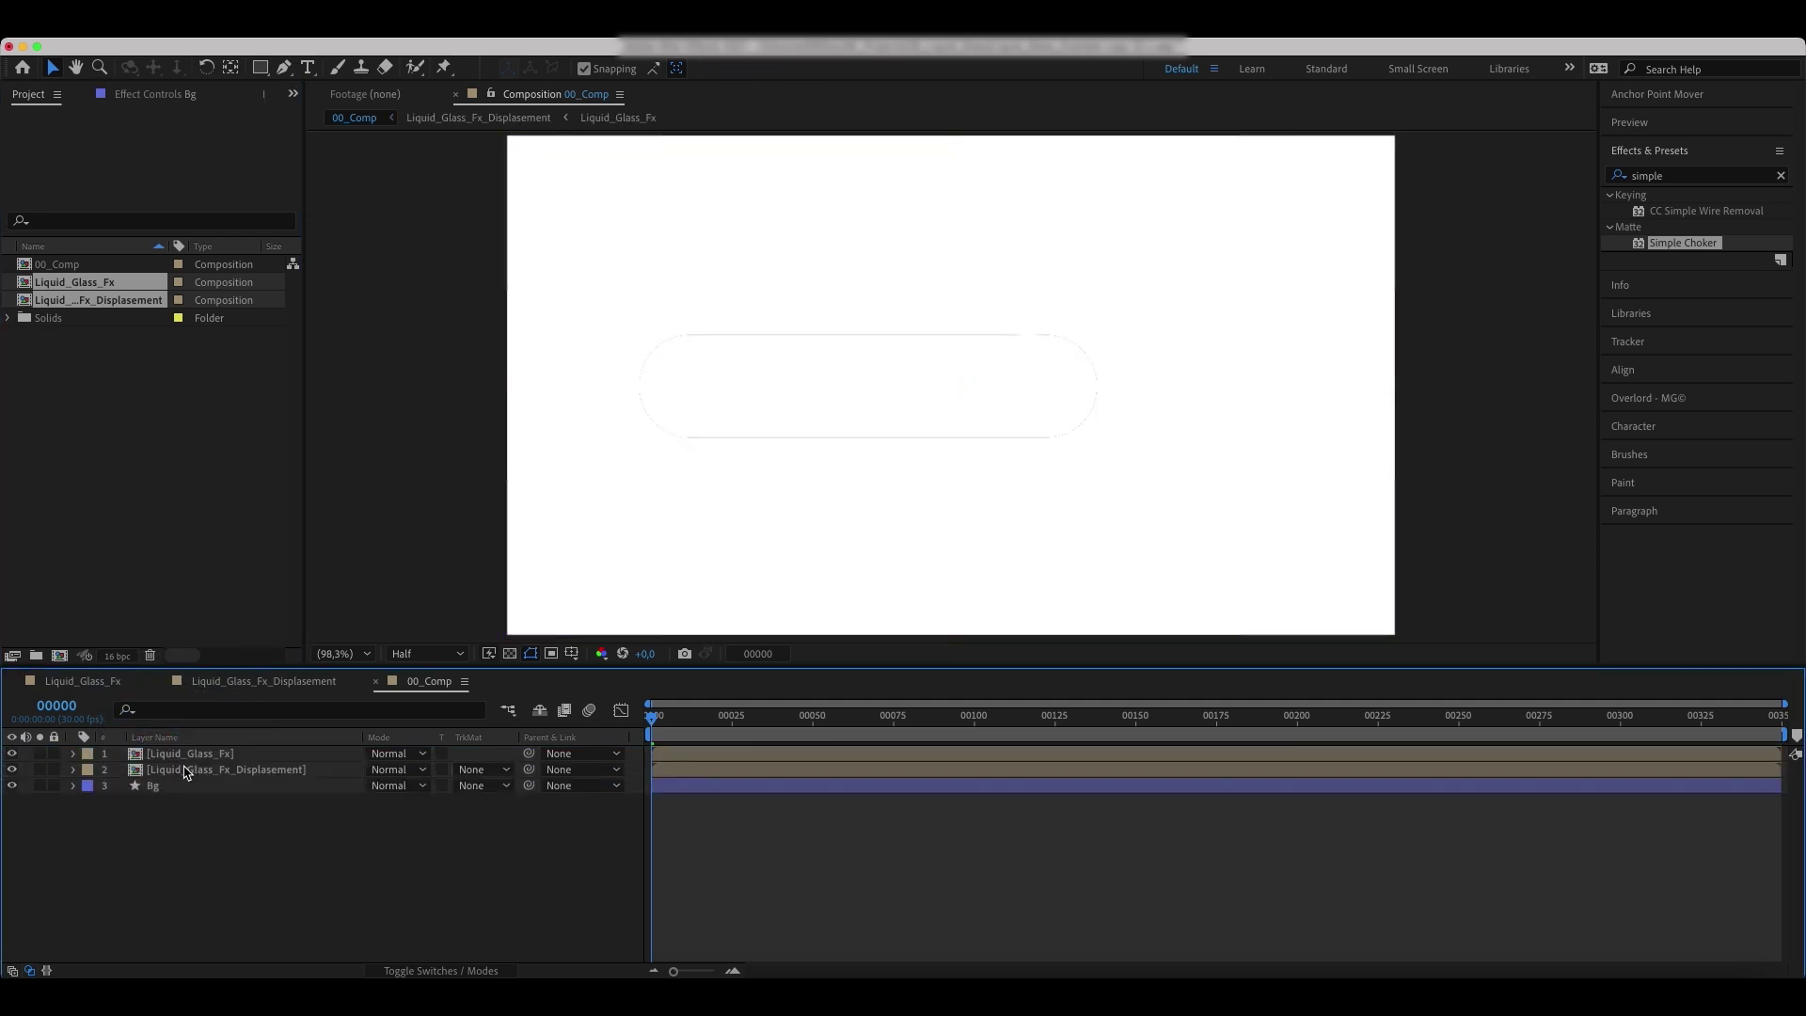
click(13, 770)
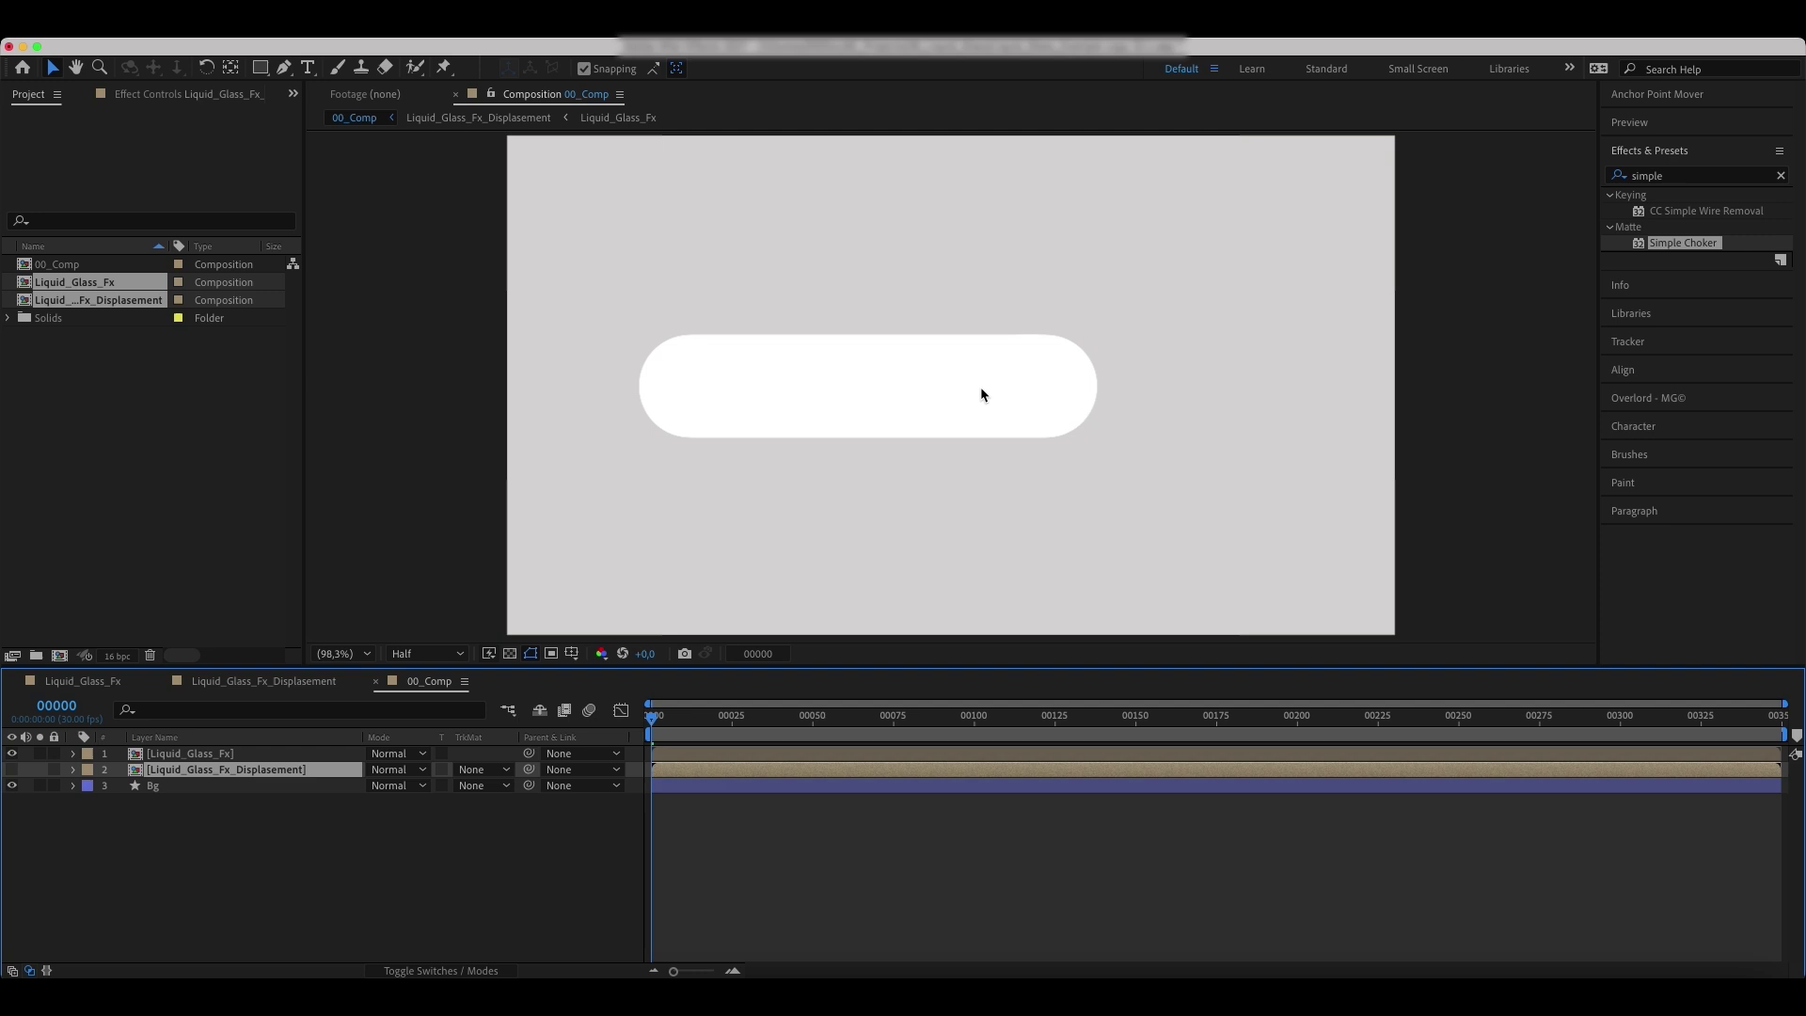
drag(840, 728, 1122, 729)
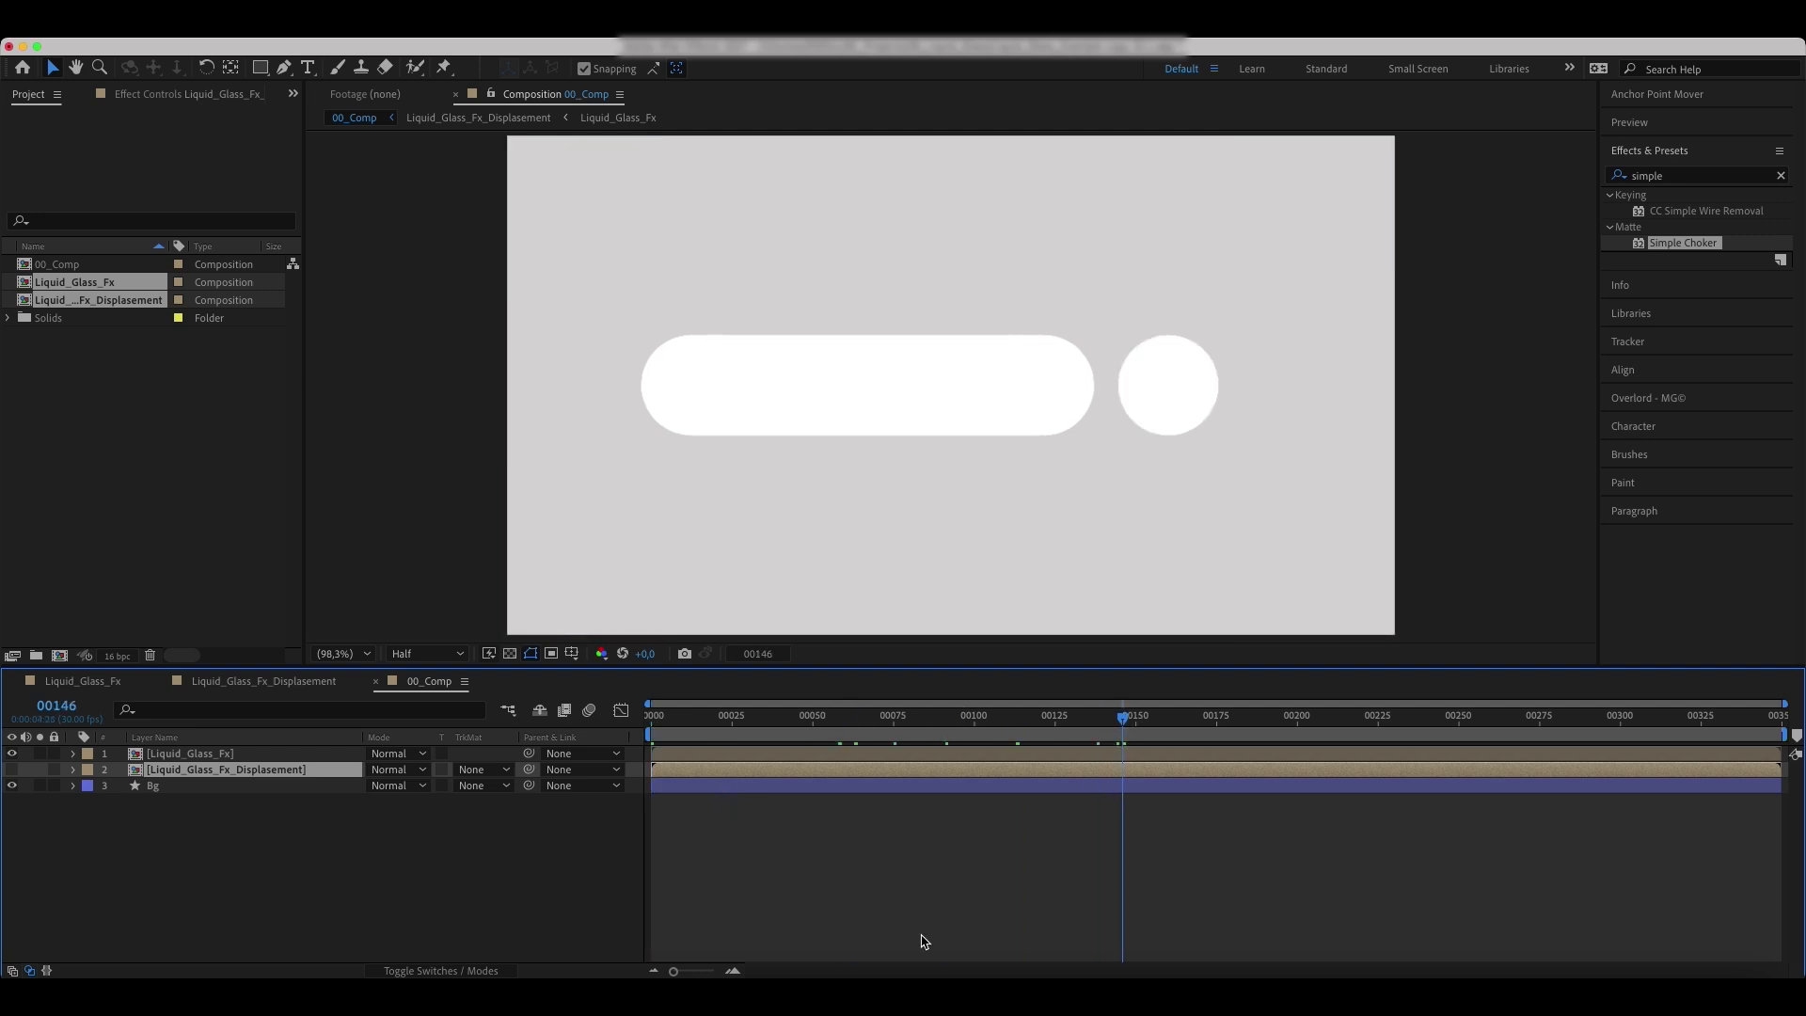
right_click(186, 922)
- Draw a new wide rectangle shape layer with a saturated blue fill
mouse_move(226, 732)
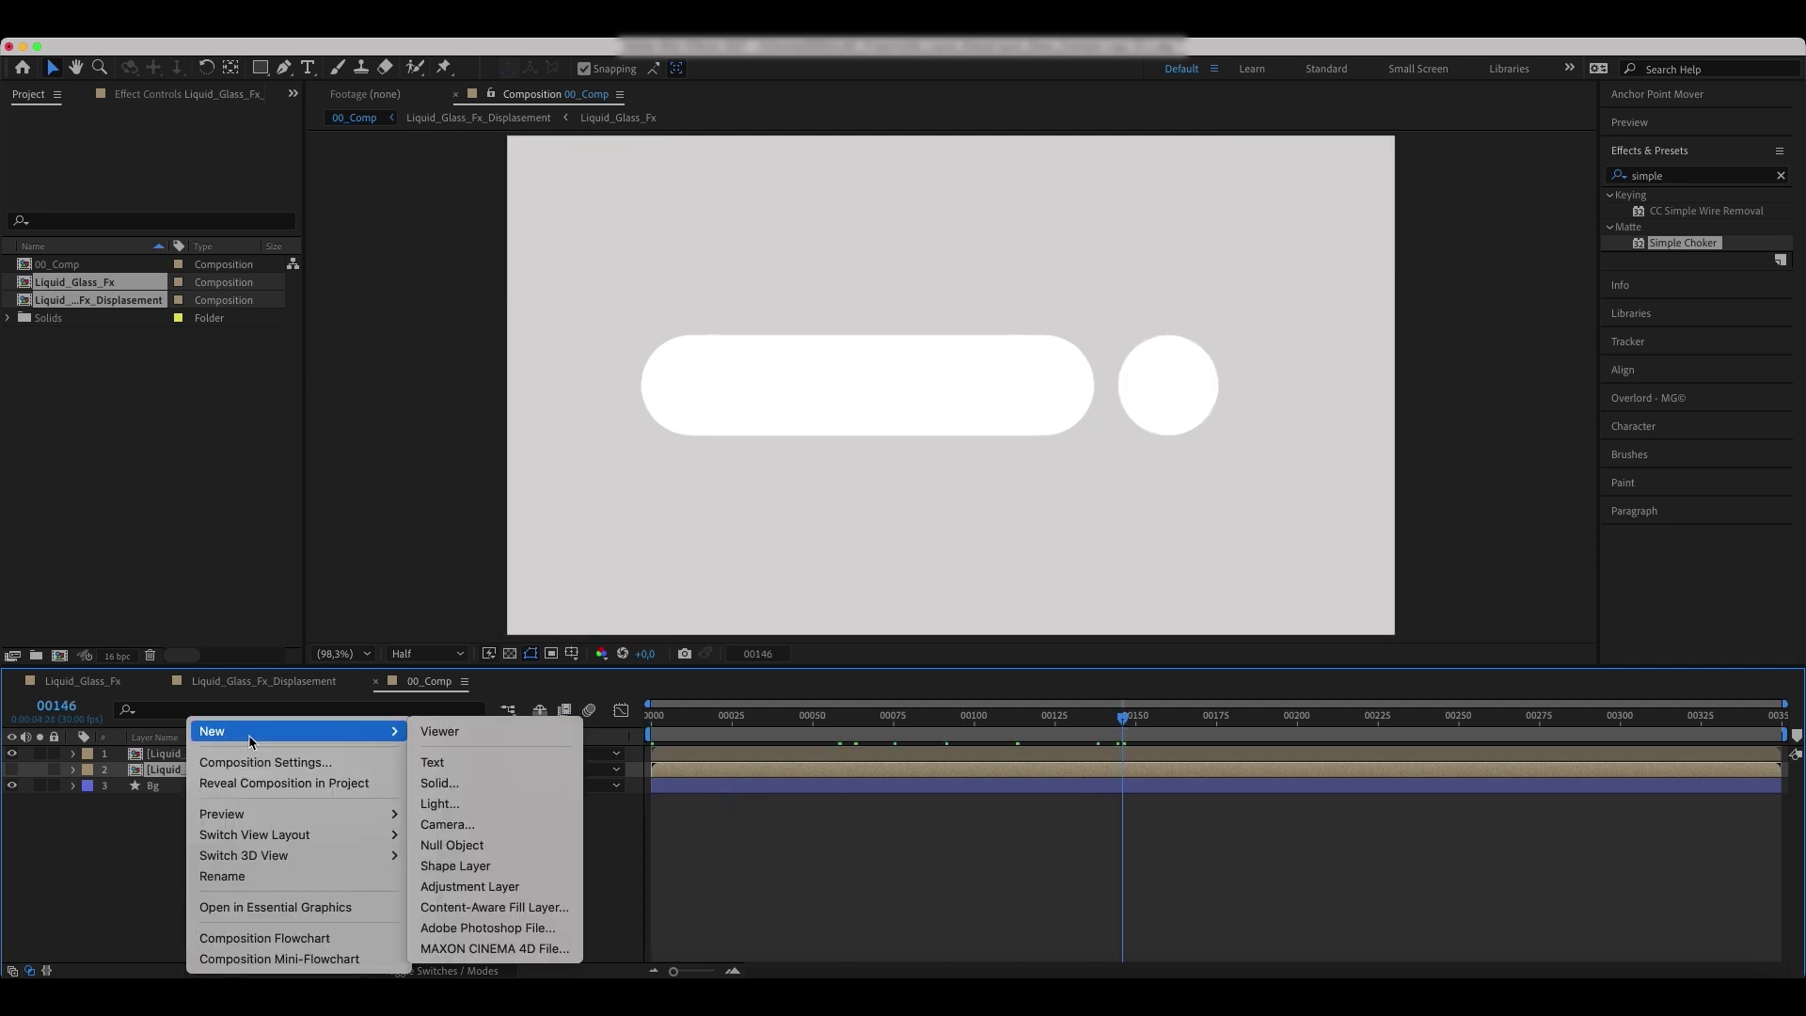
click(476, 869)
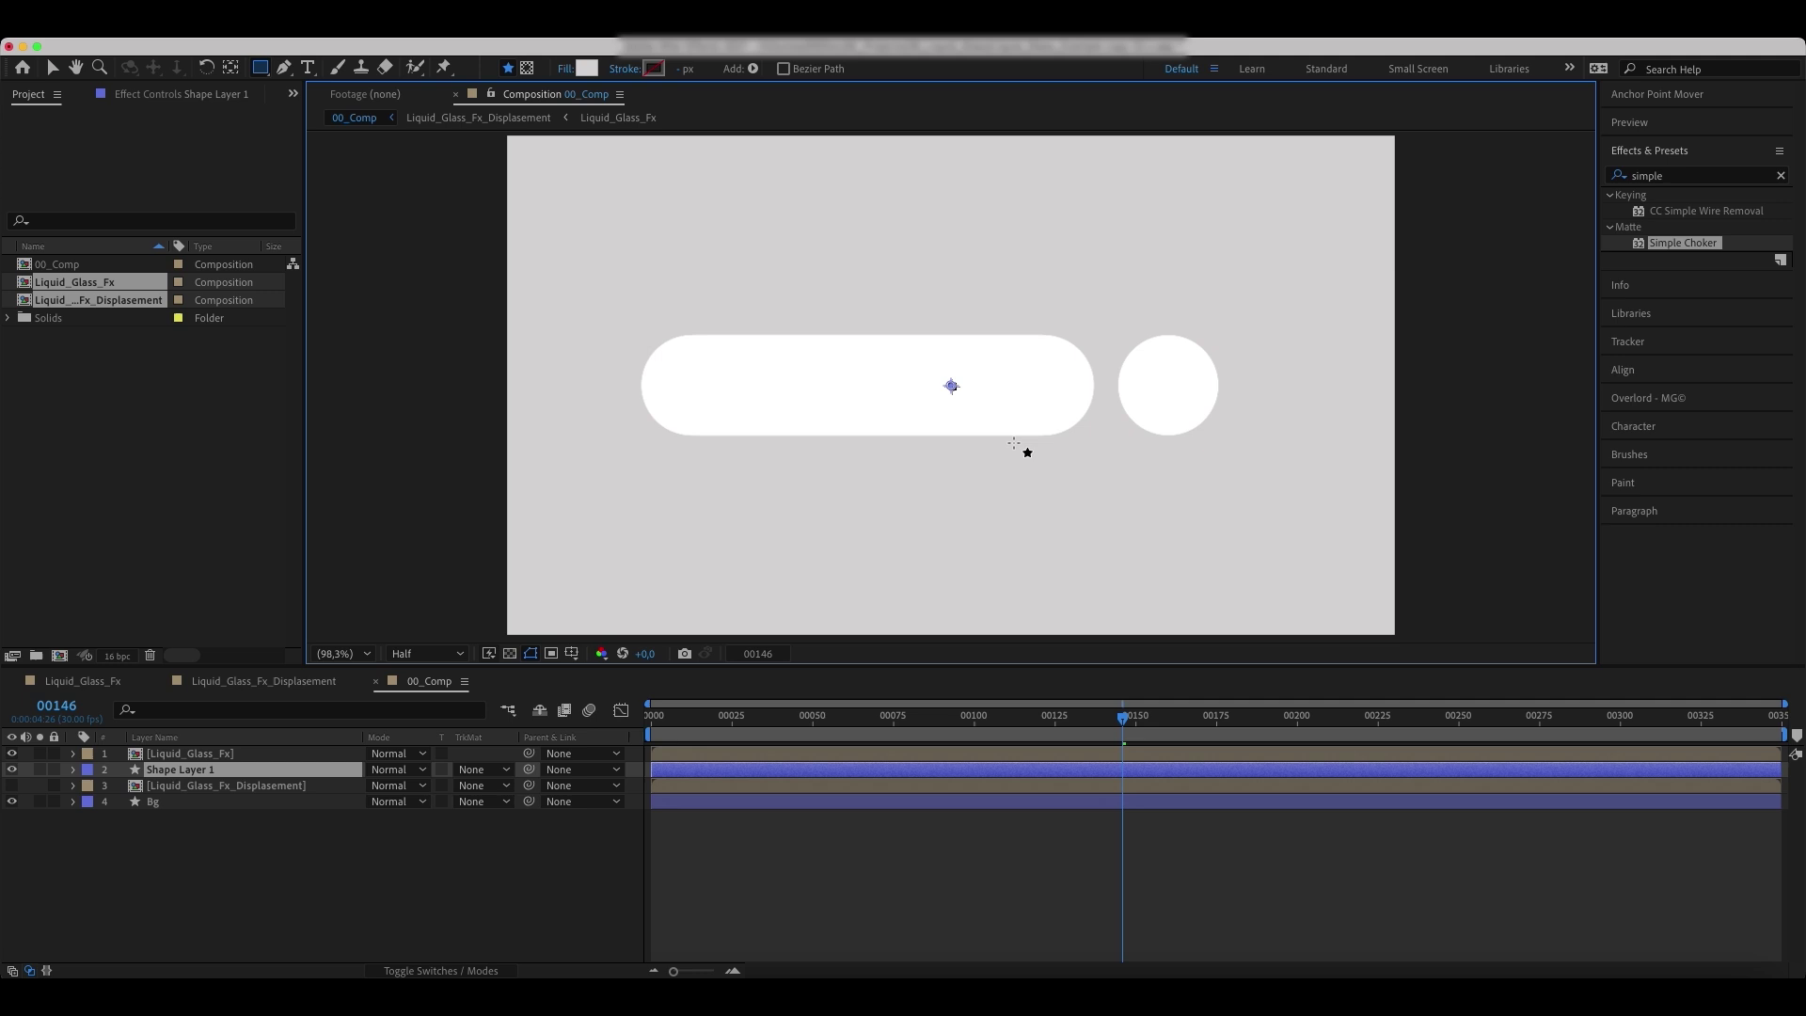
drag(1306, 396, 752, 458)
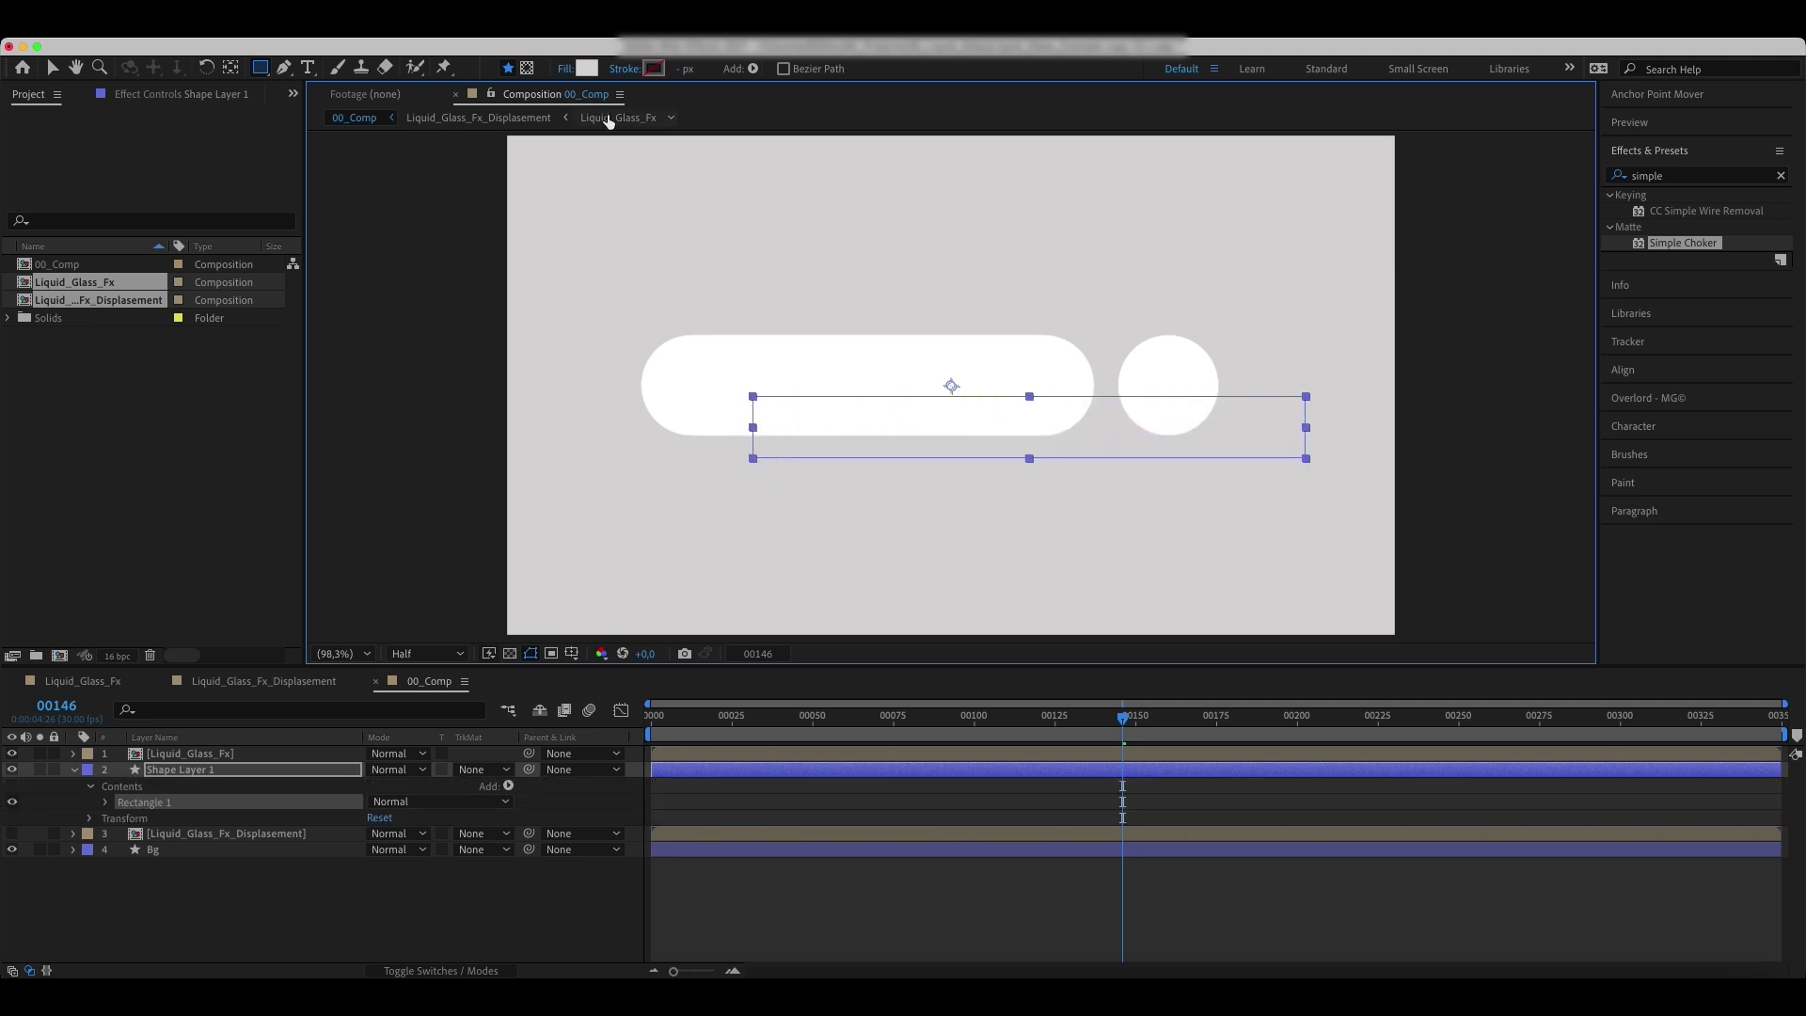
click(587, 67)
click(1318, 738)
drag(1317, 738, 1294, 686)
click(1291, 616)
click(1467, 614)
- Set the bar's Roundness to 194 and nudge it slightly left
click(106, 802)
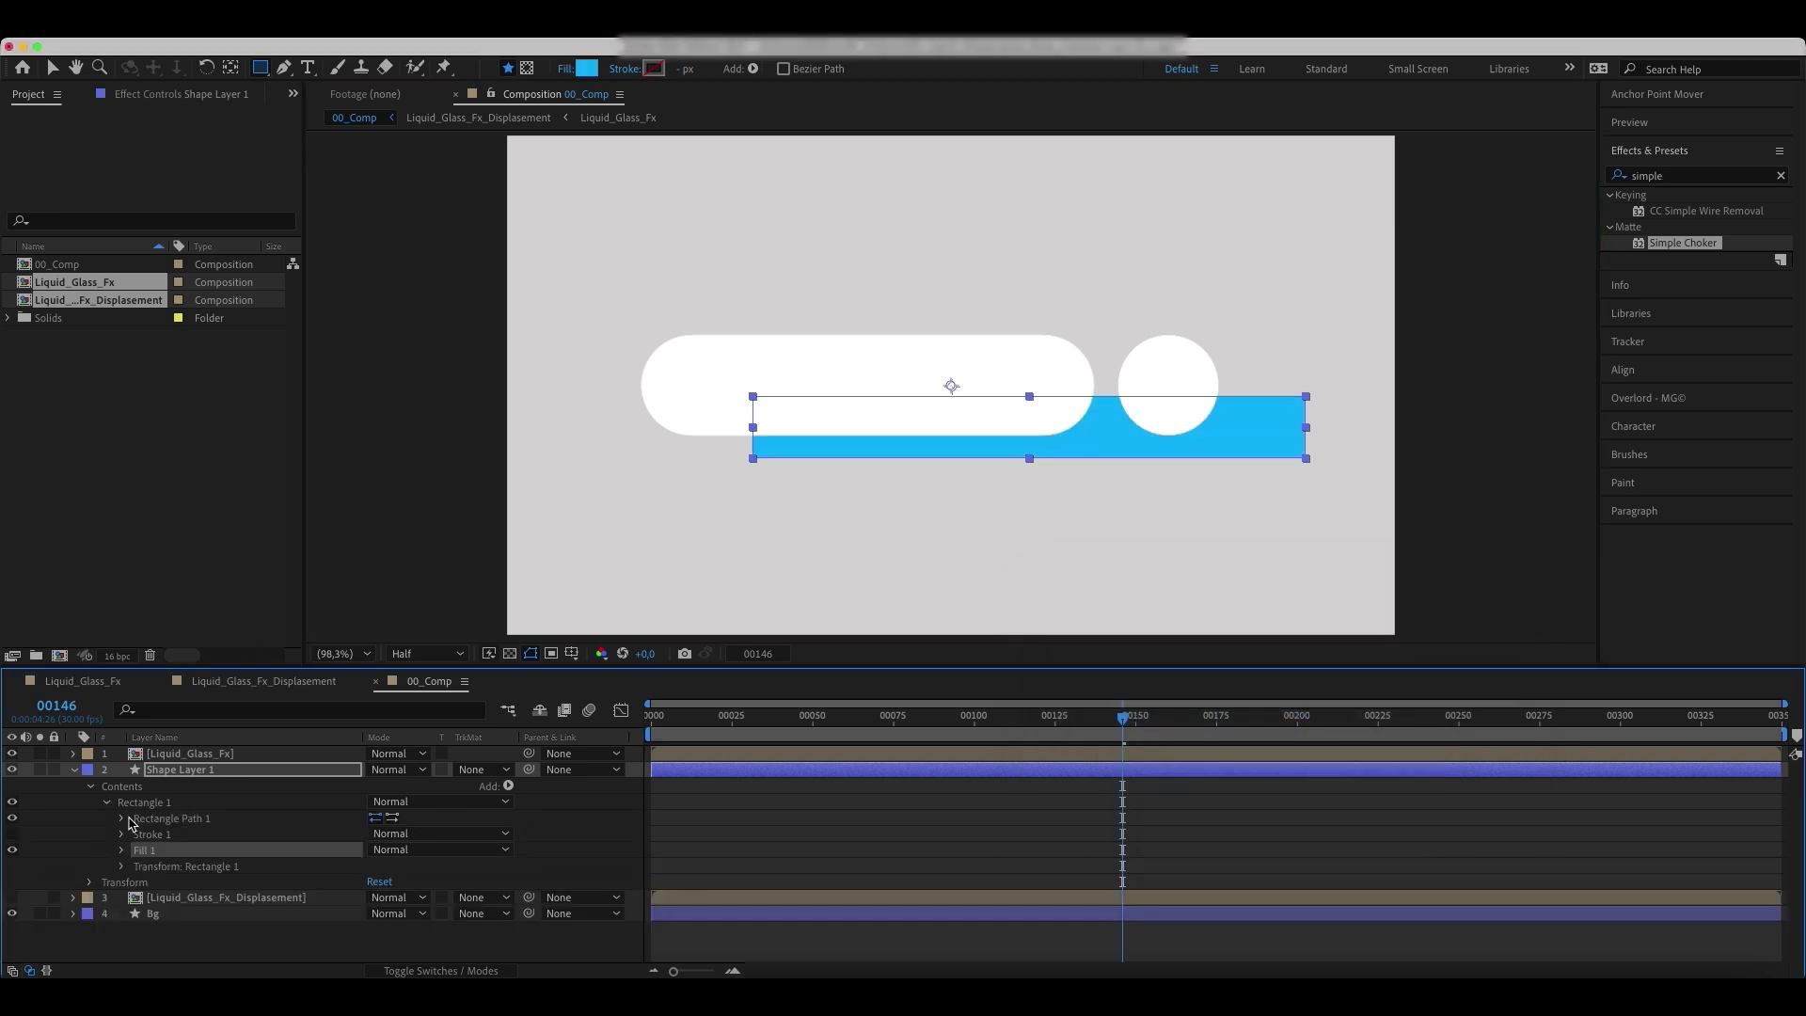
click(123, 818)
drag(378, 865, 270, 837)
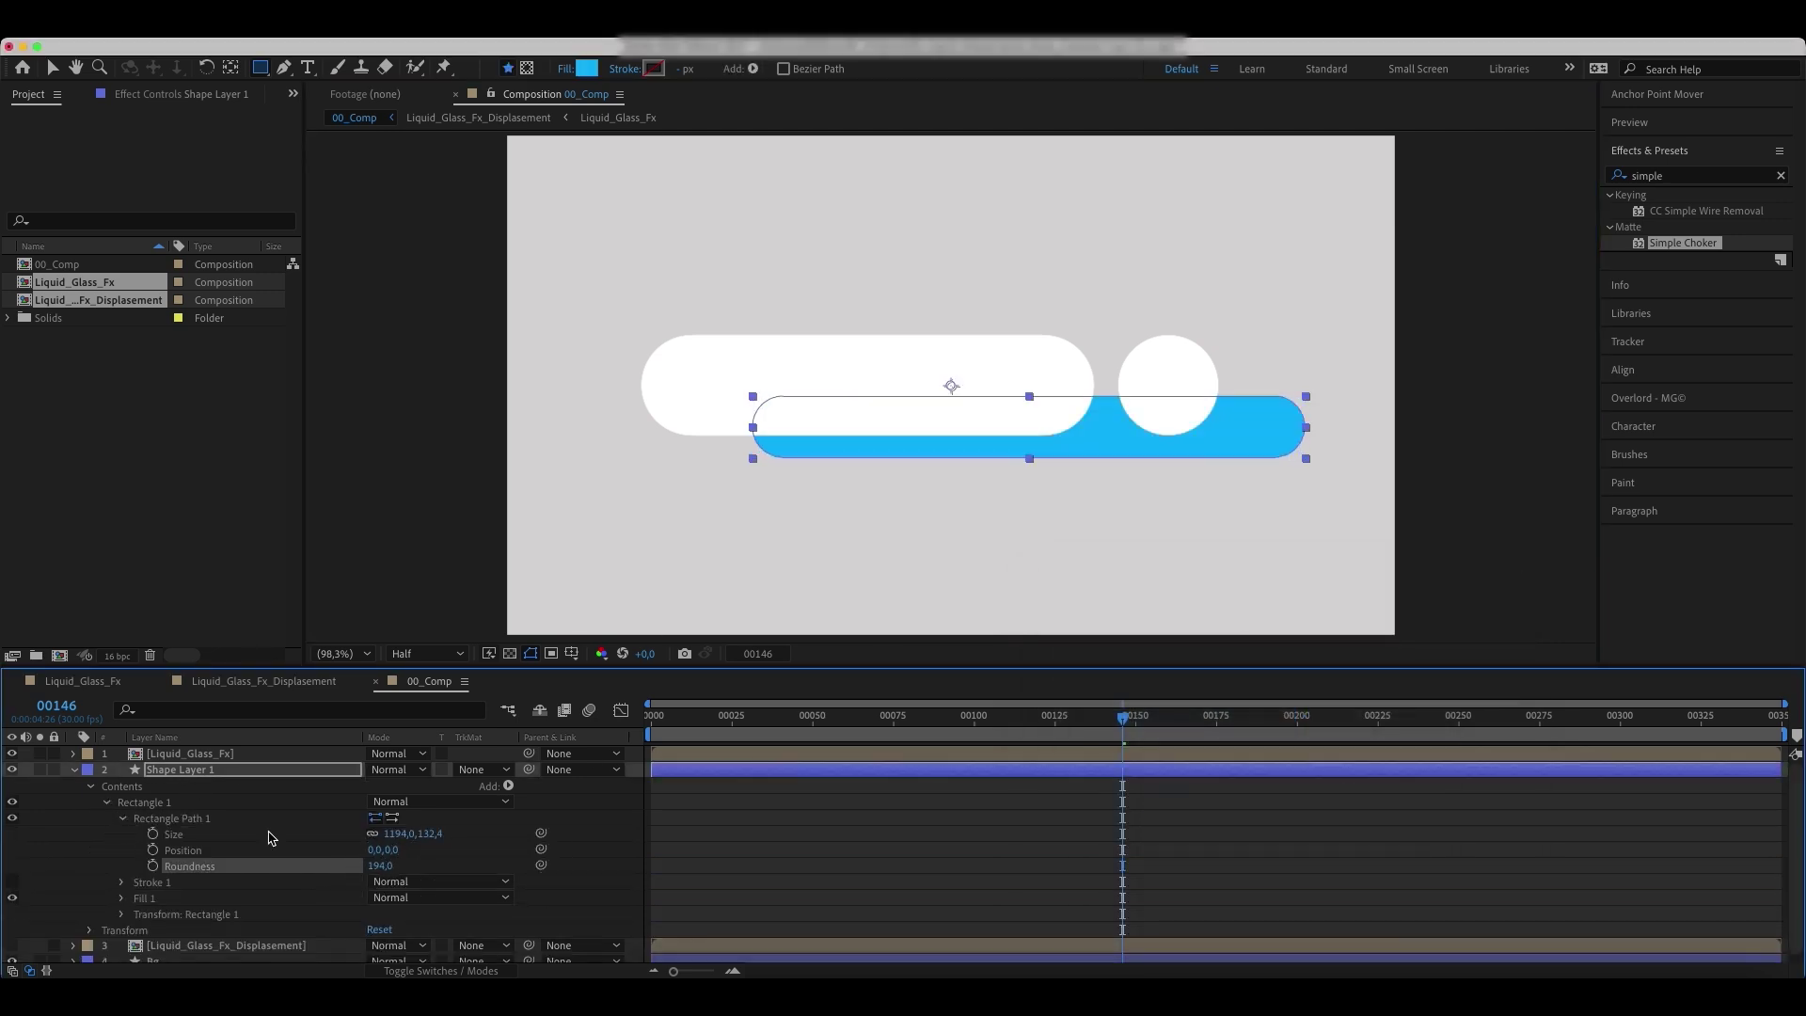
click(85, 779)
click(167, 777)
key(shift+Left)
key(shift+Left)
key(shift+Left)
key(shift+Left)
key(shift+Left)
key(shift+Left)
key(shift+Left)
key(shift+Left)
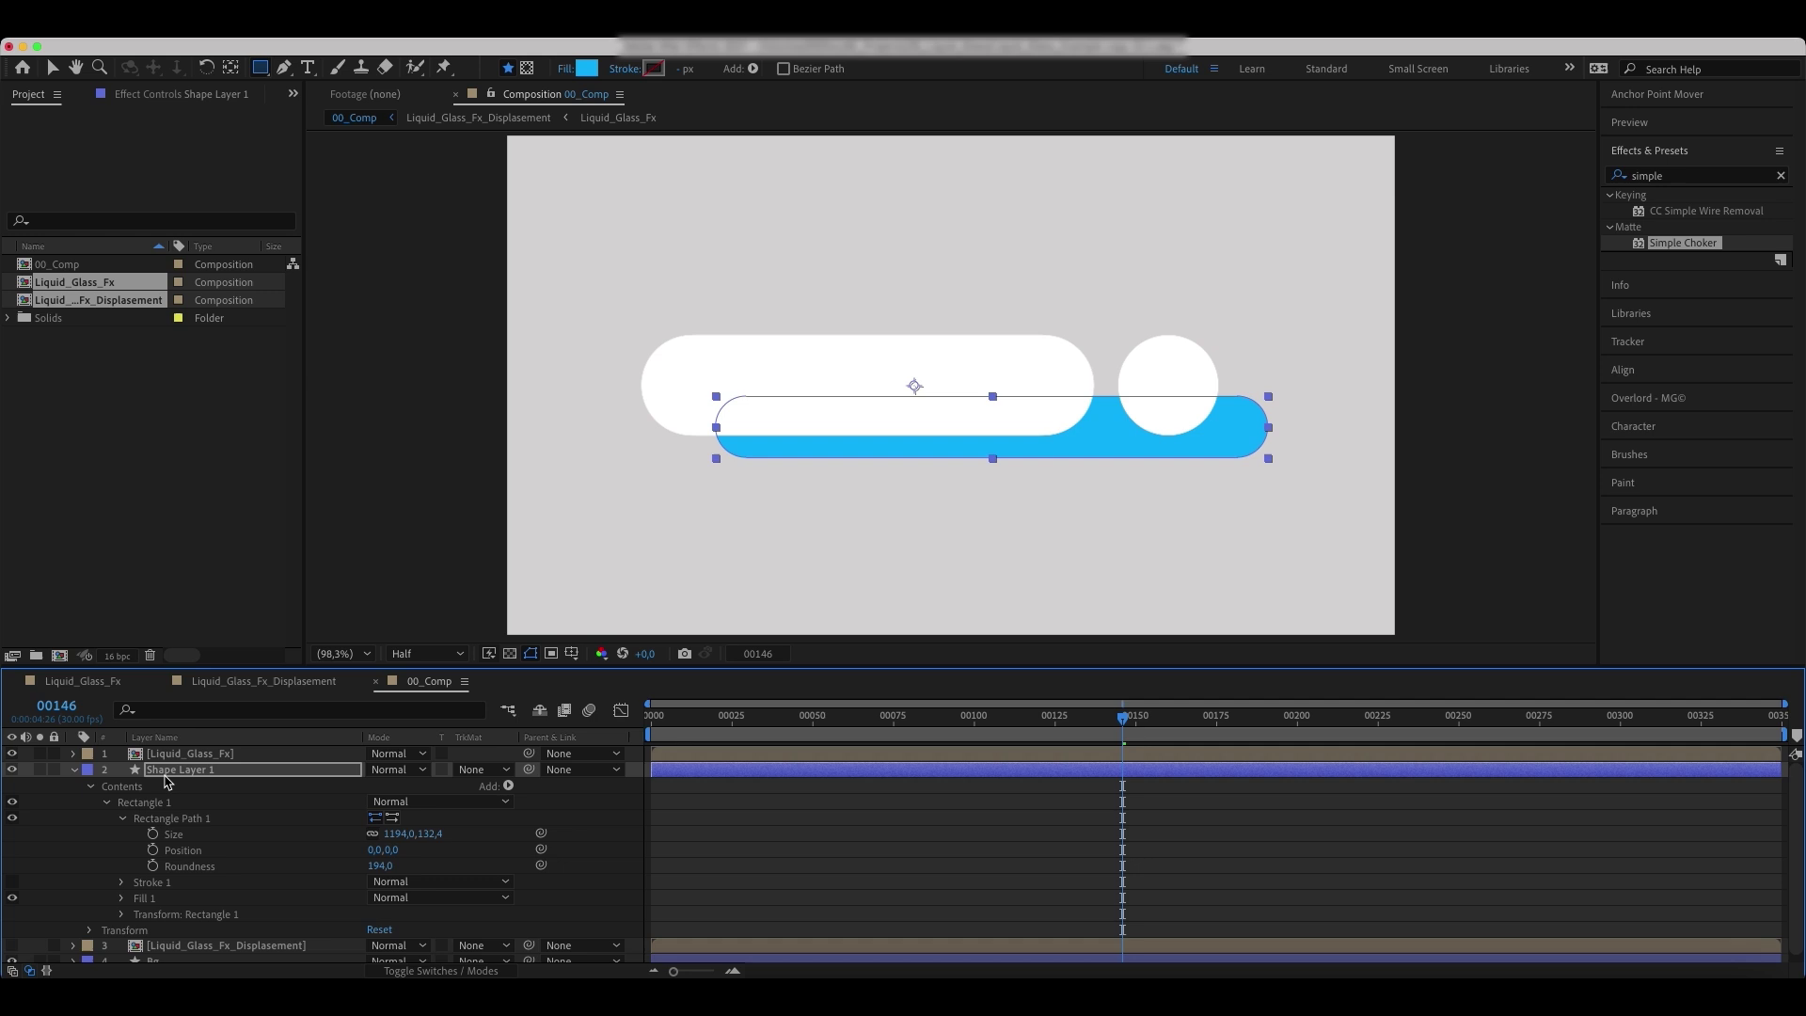
- Rename the layer Shape and move it below the displacement layer
click(74, 770)
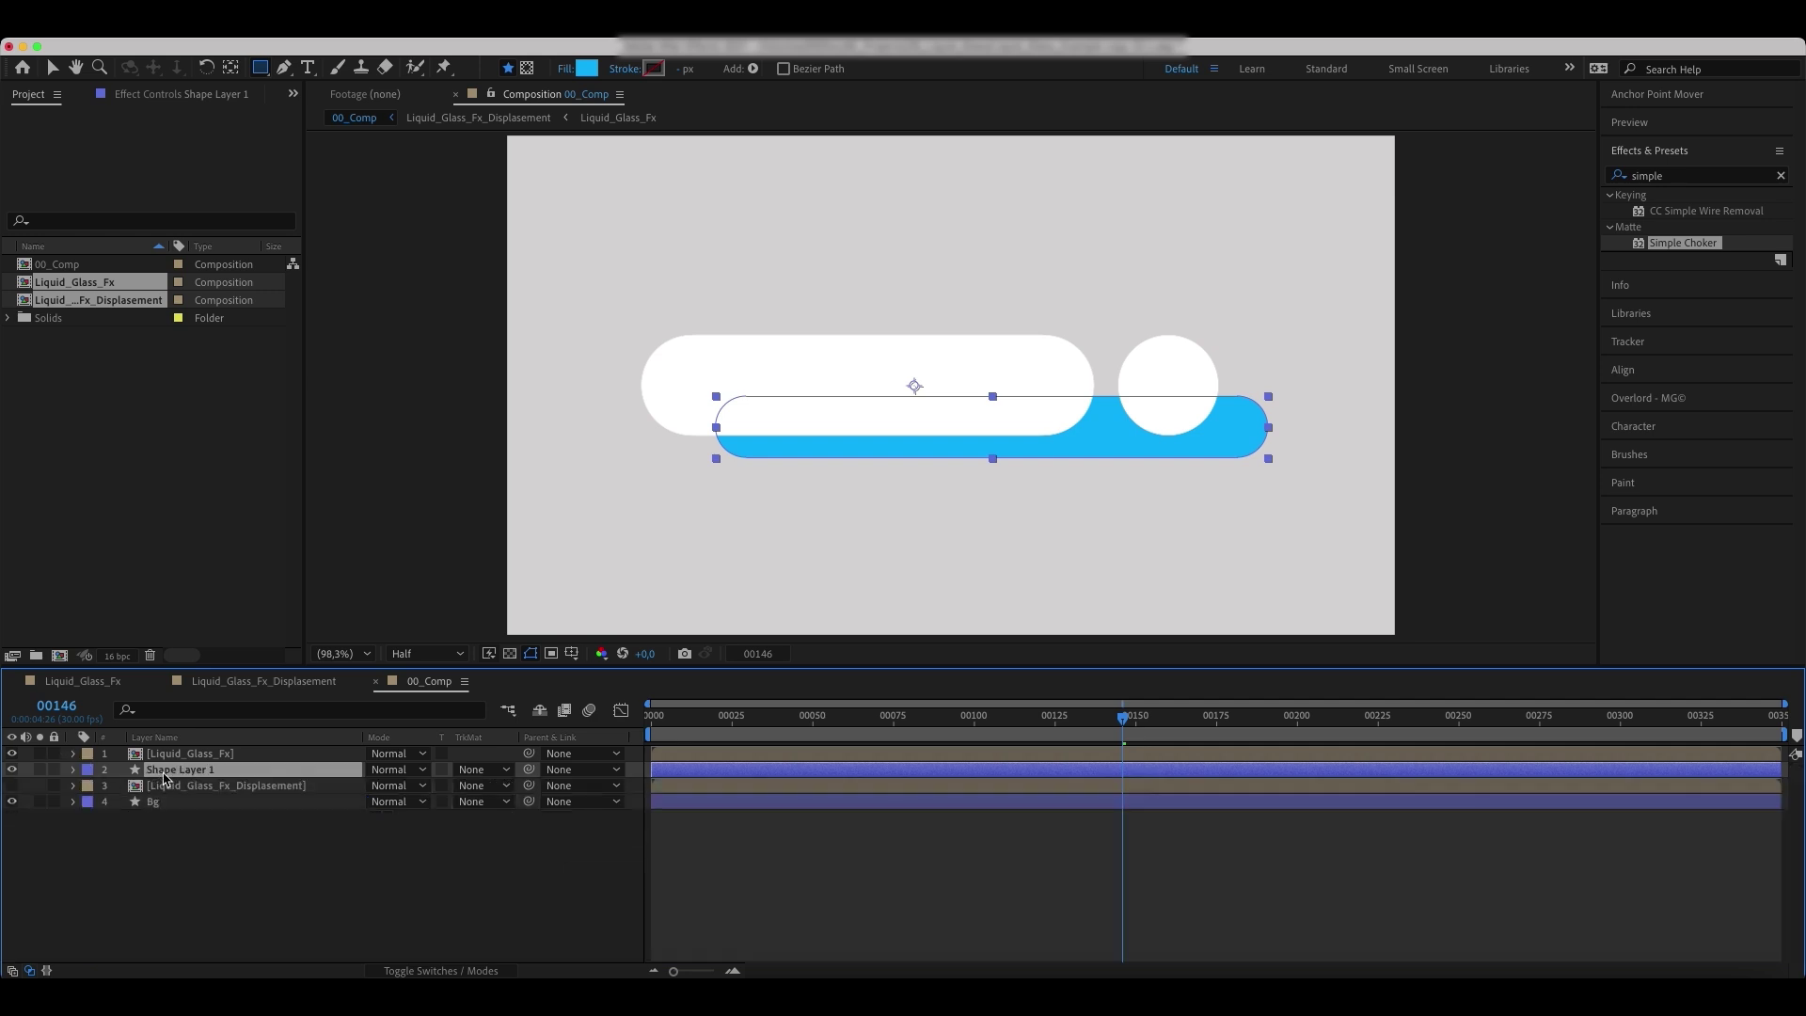
key(Return)
text(Shape)
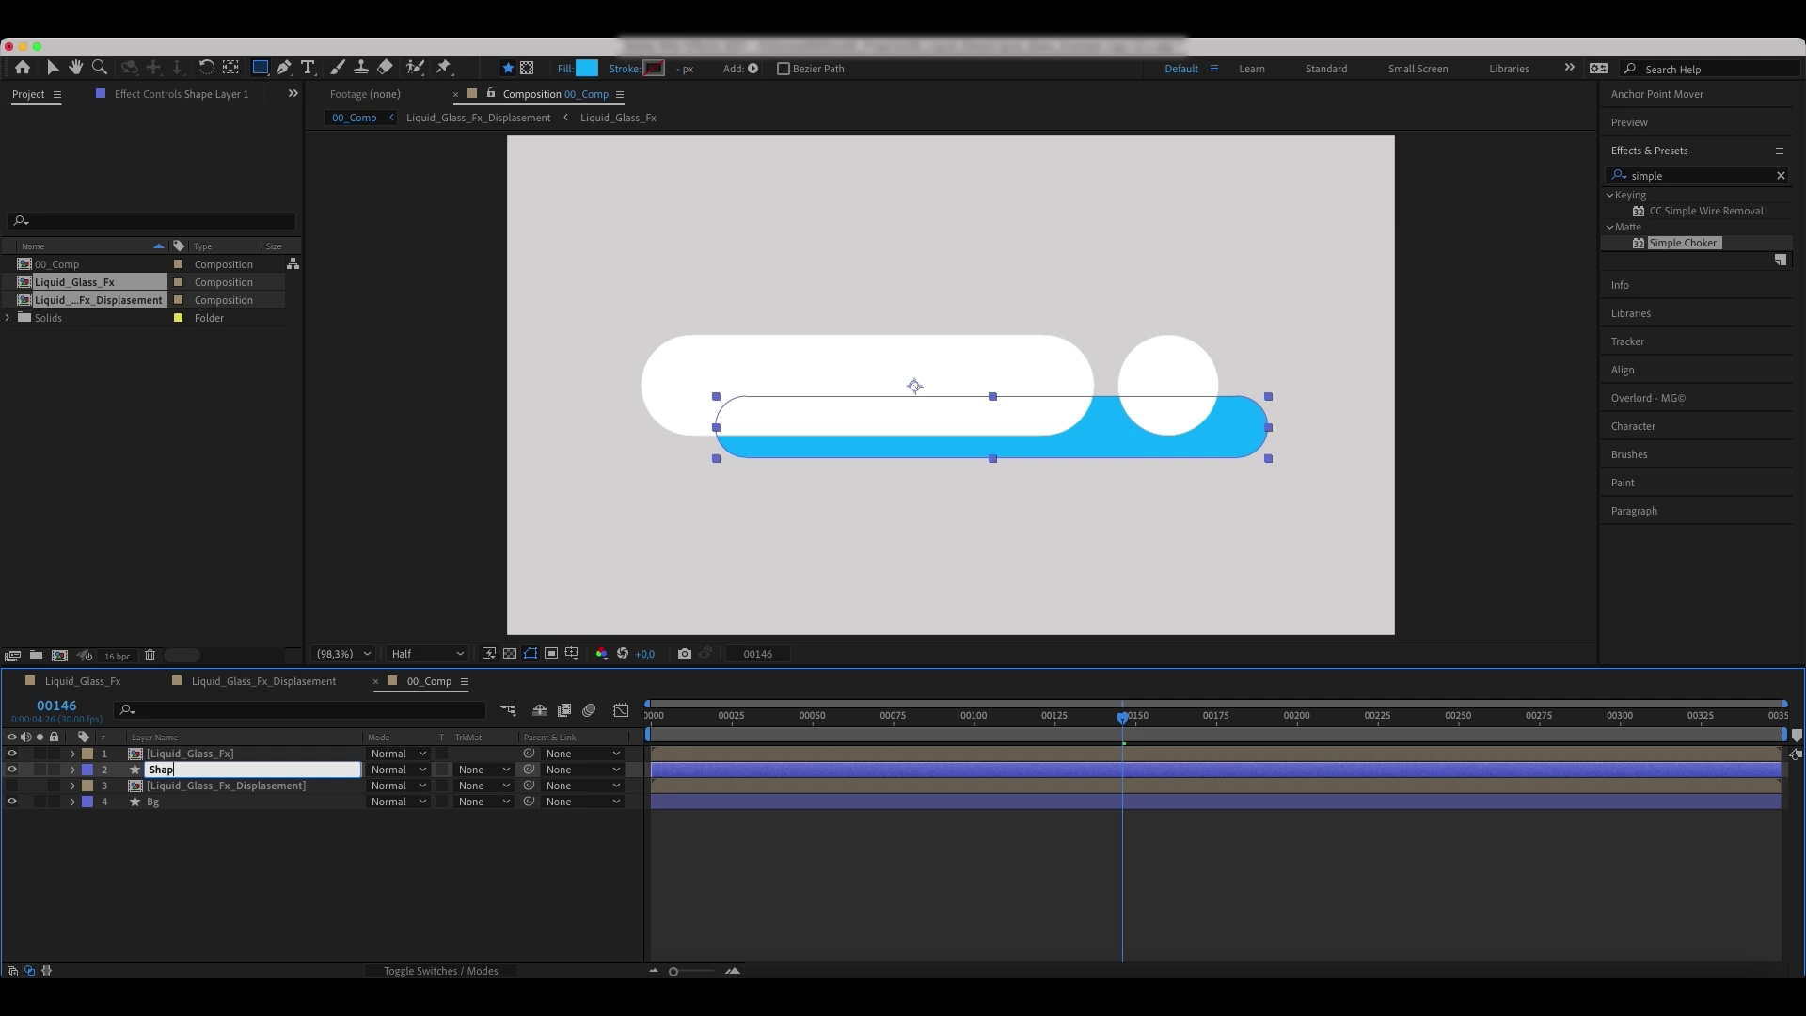
click(207, 773)
drag(207, 773, 208, 790)
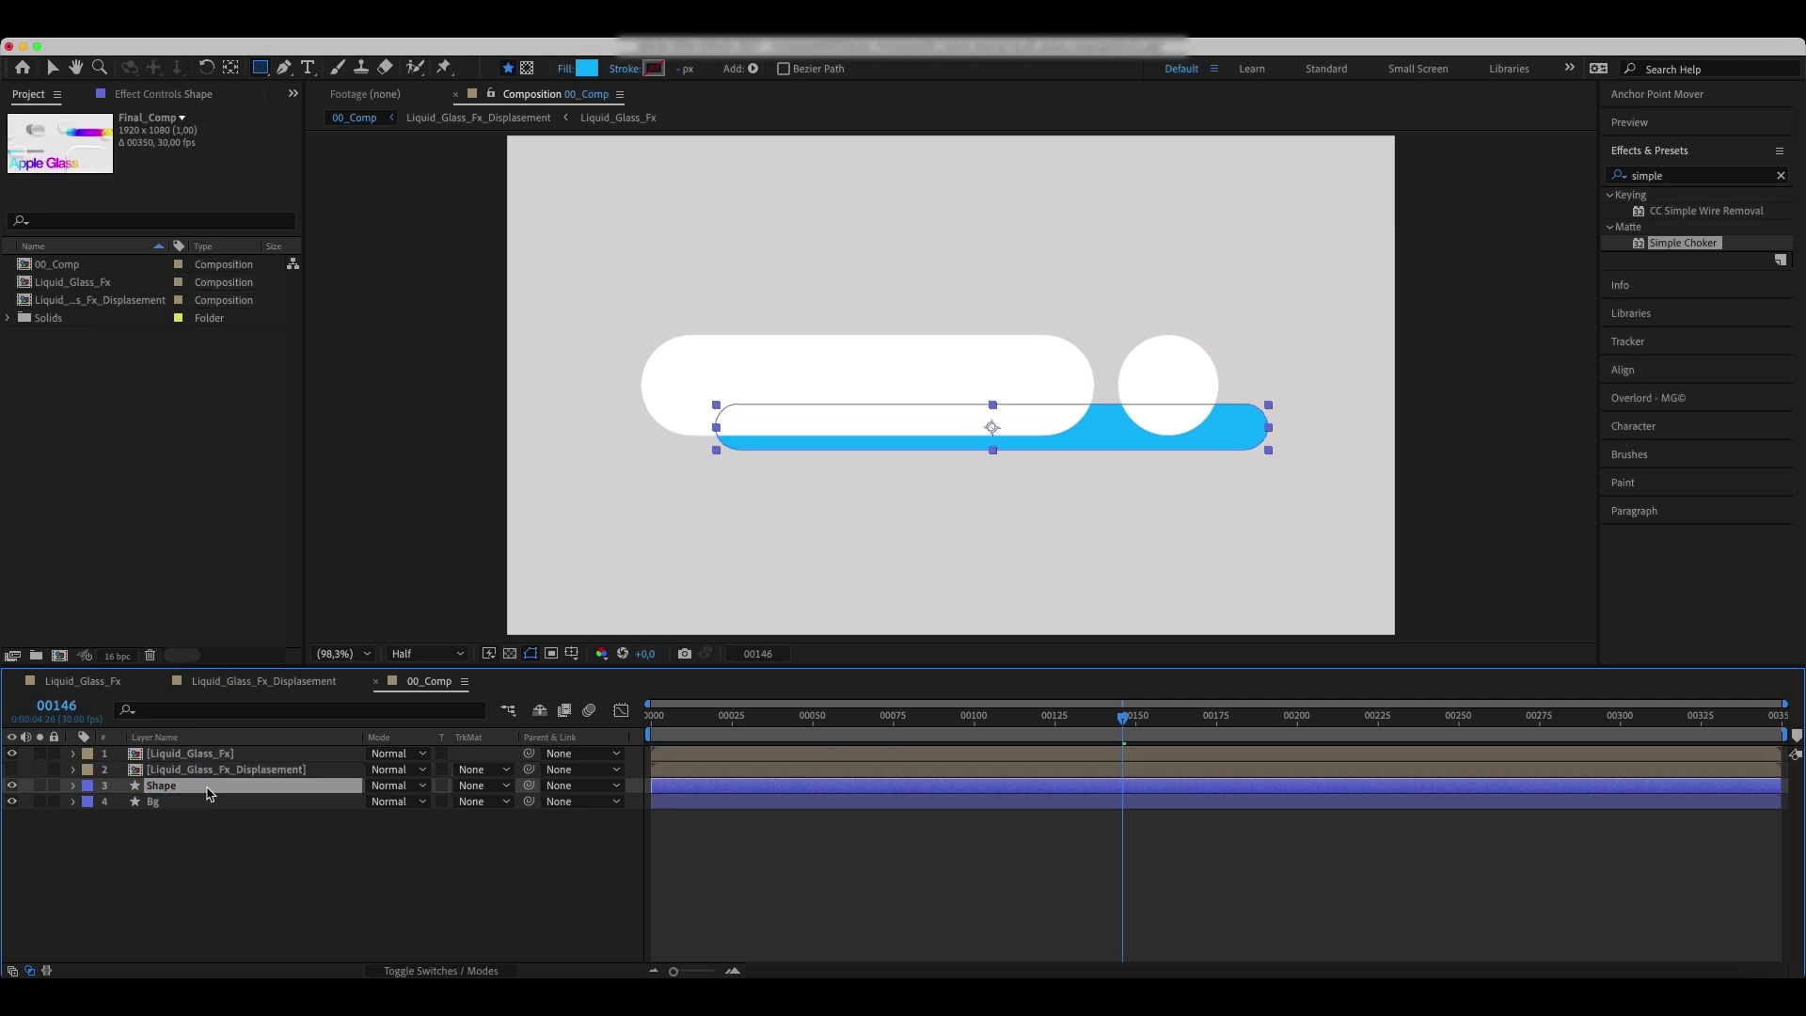
click(226, 756)
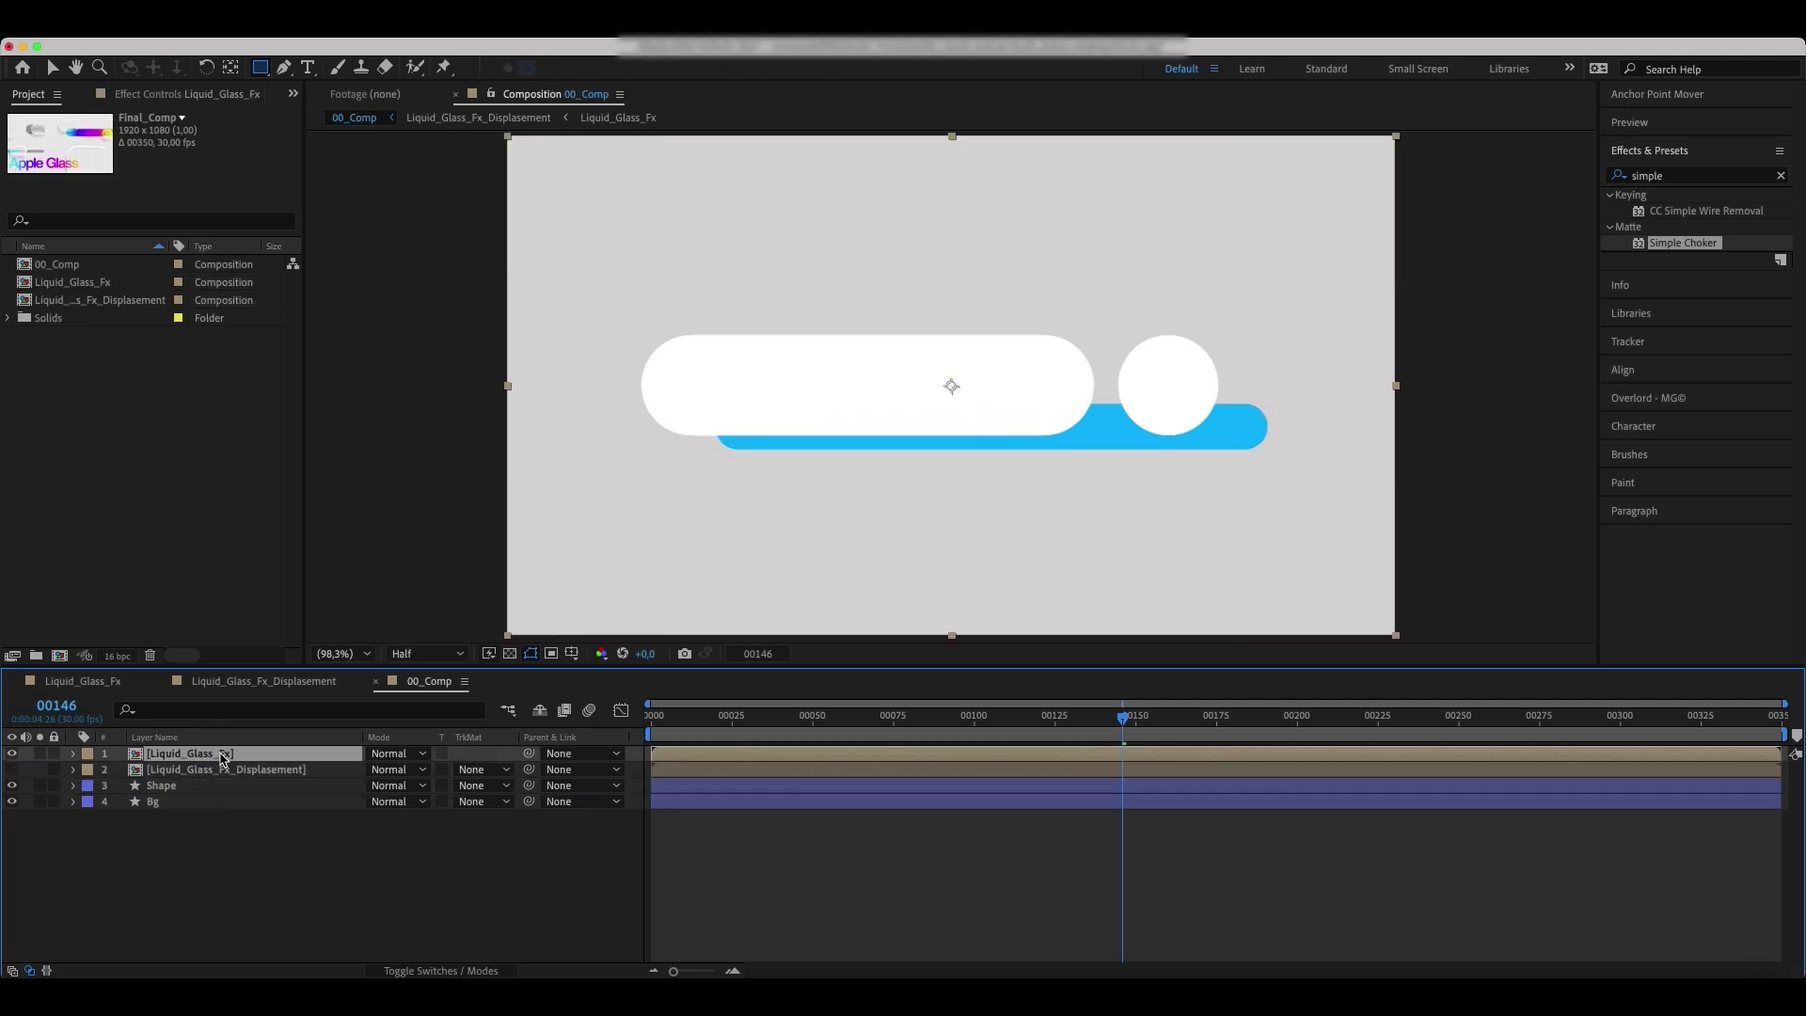
- Make Liquid_Glass_Fx an adjustment layer and apply CC Glass to it
click(455, 971)
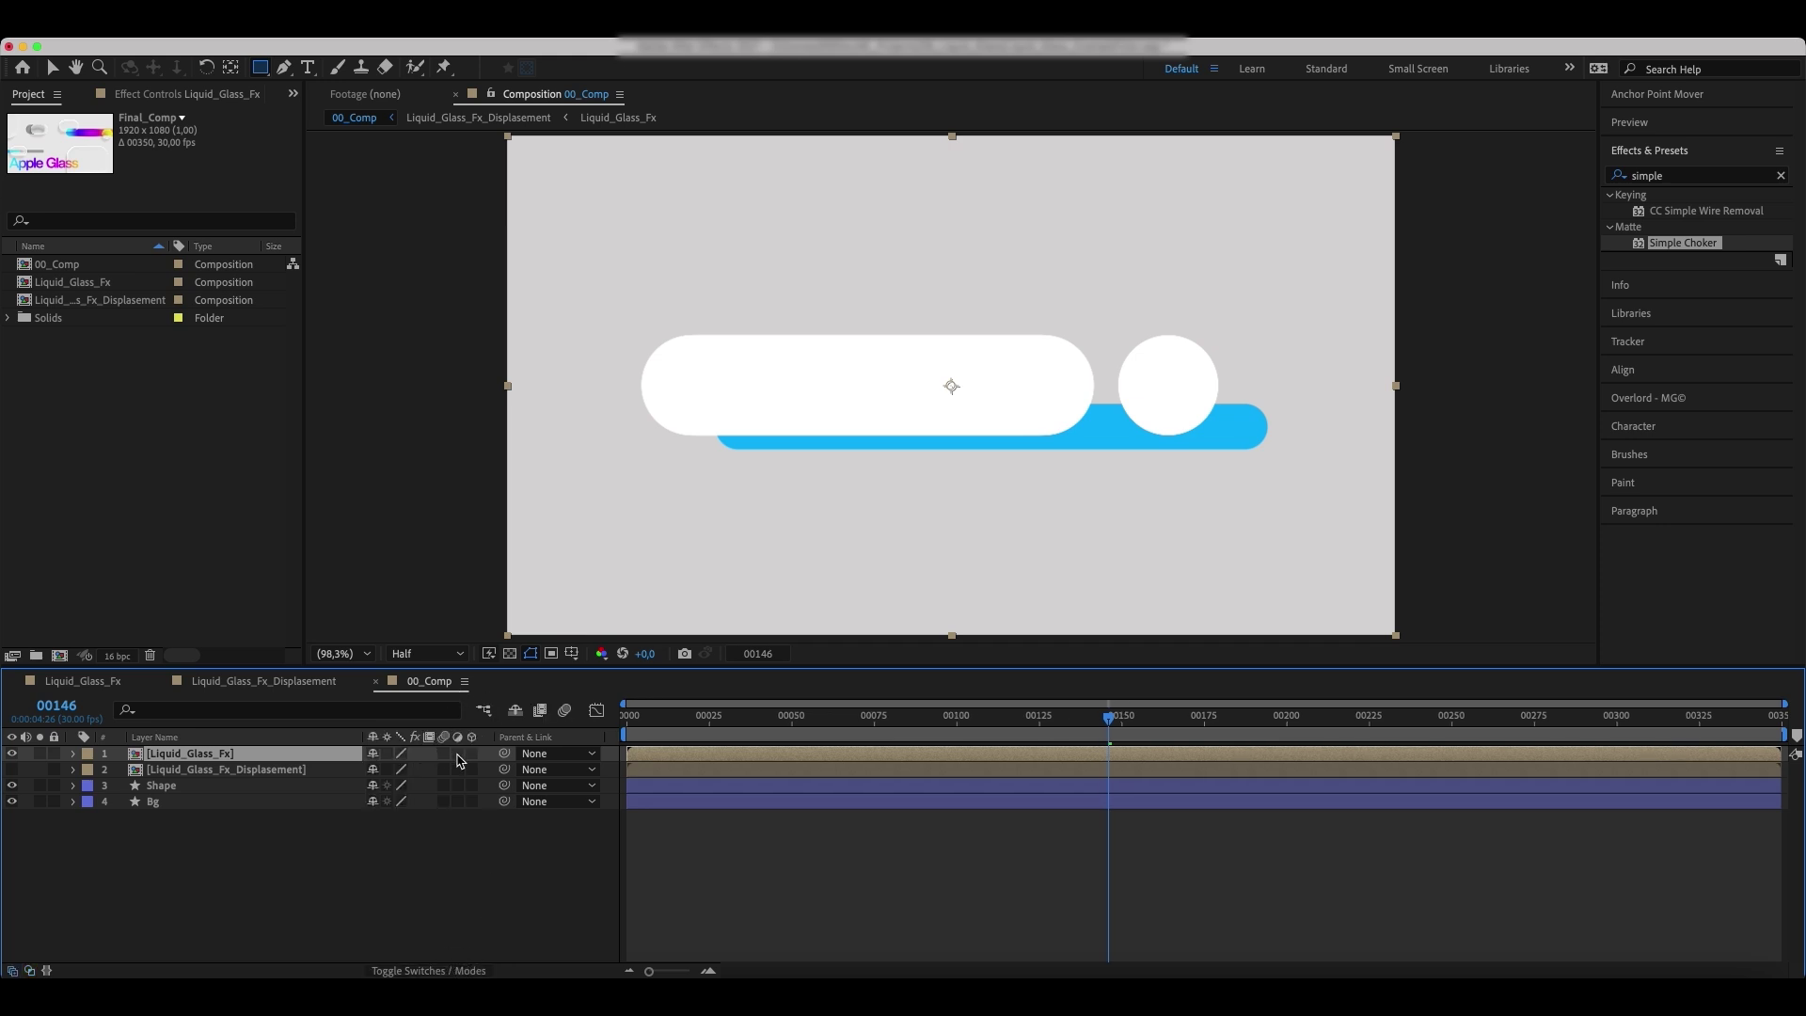
click(458, 754)
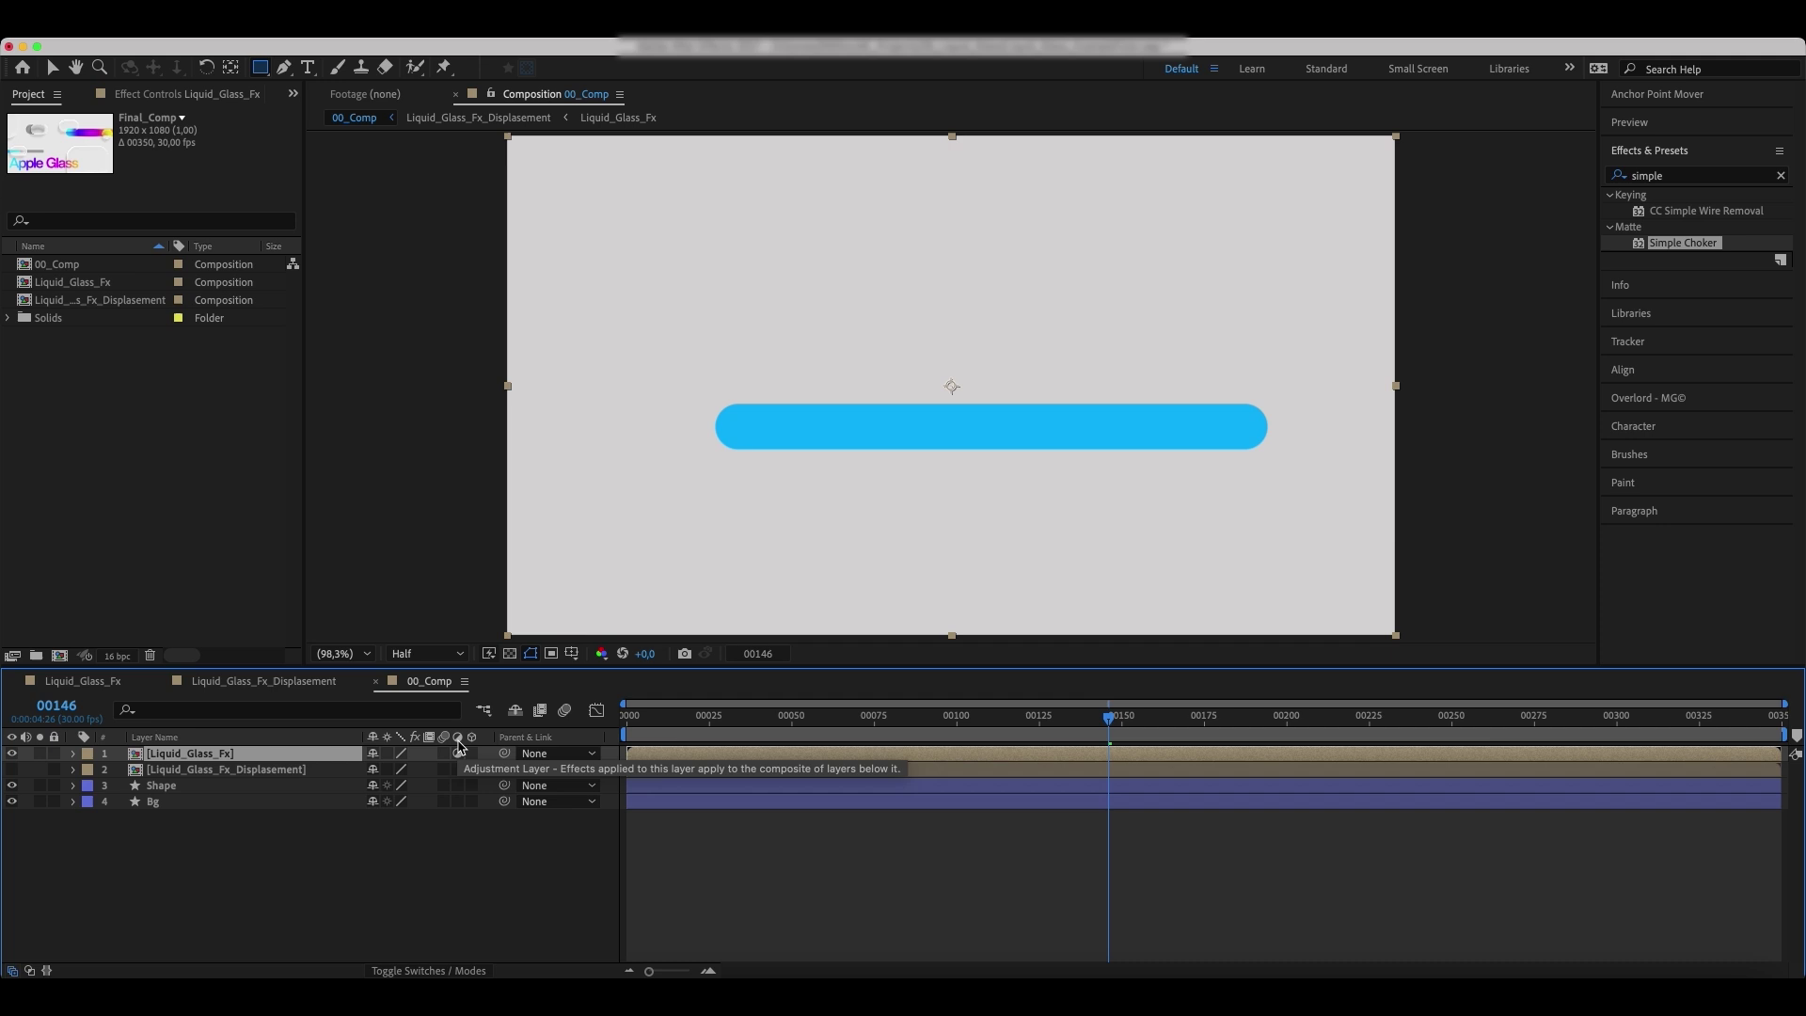
key(F3)
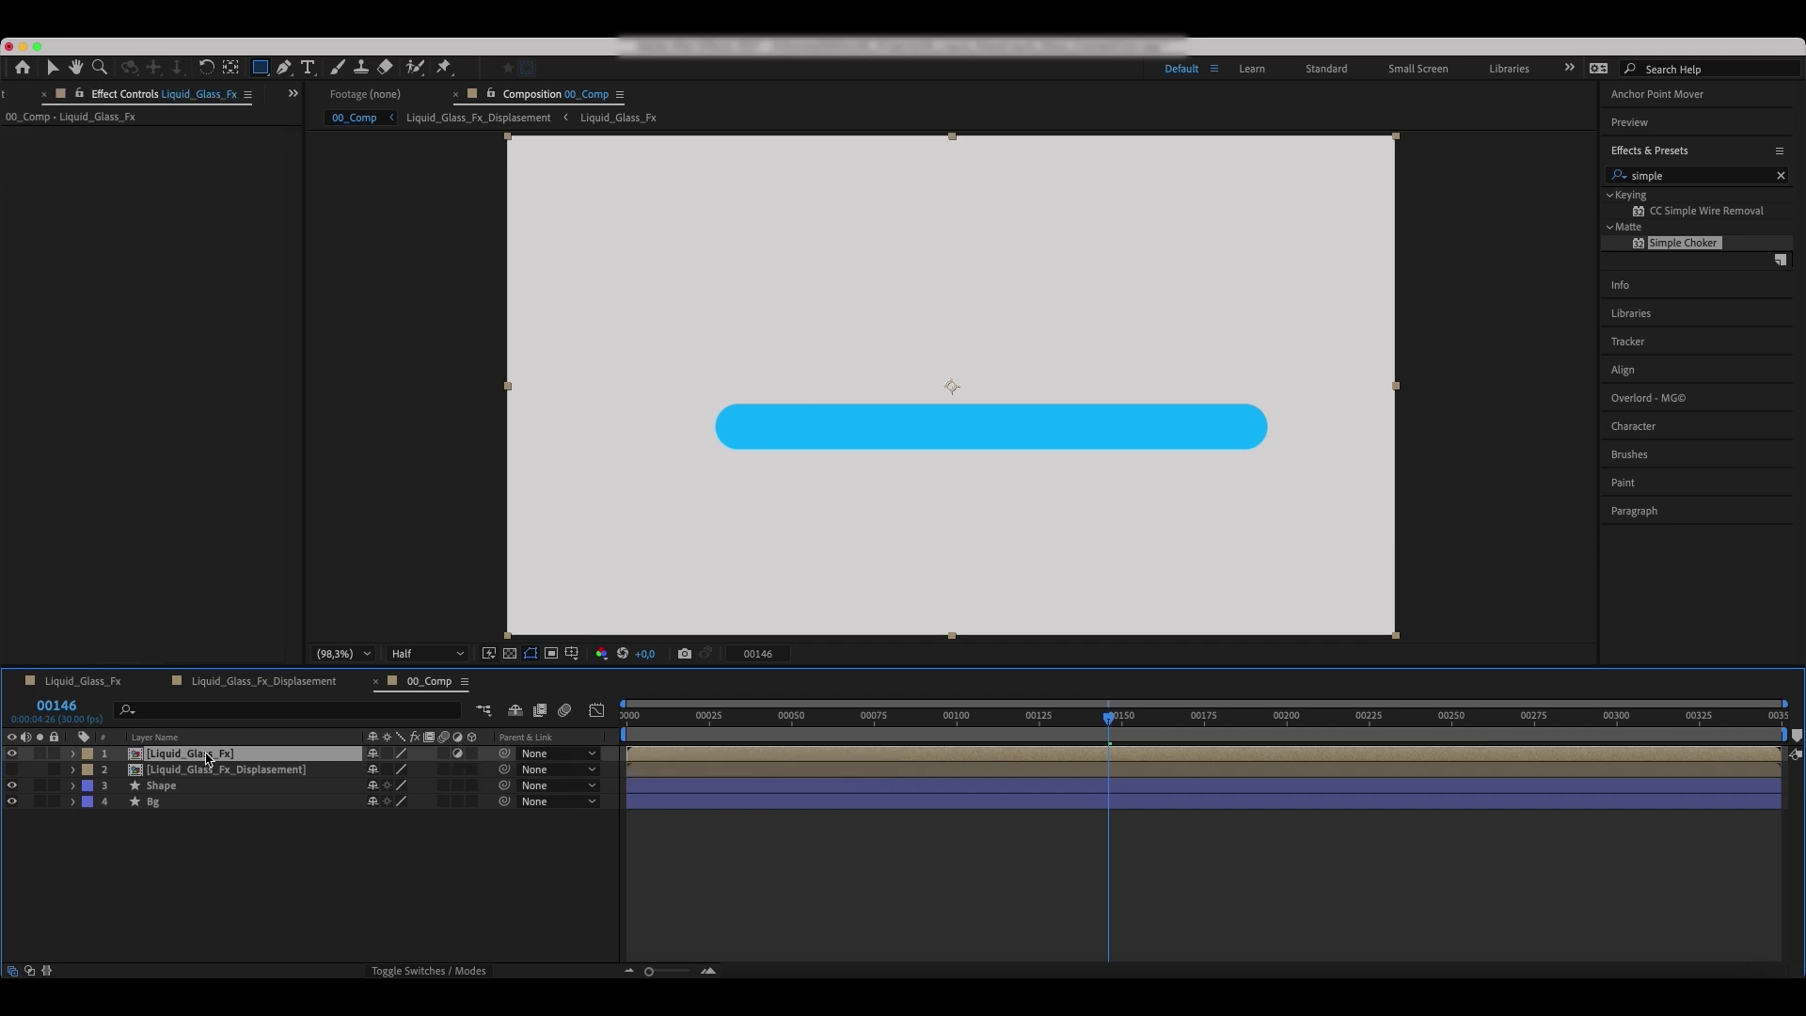
click(1781, 175)
click(1642, 175)
text(cc glass)
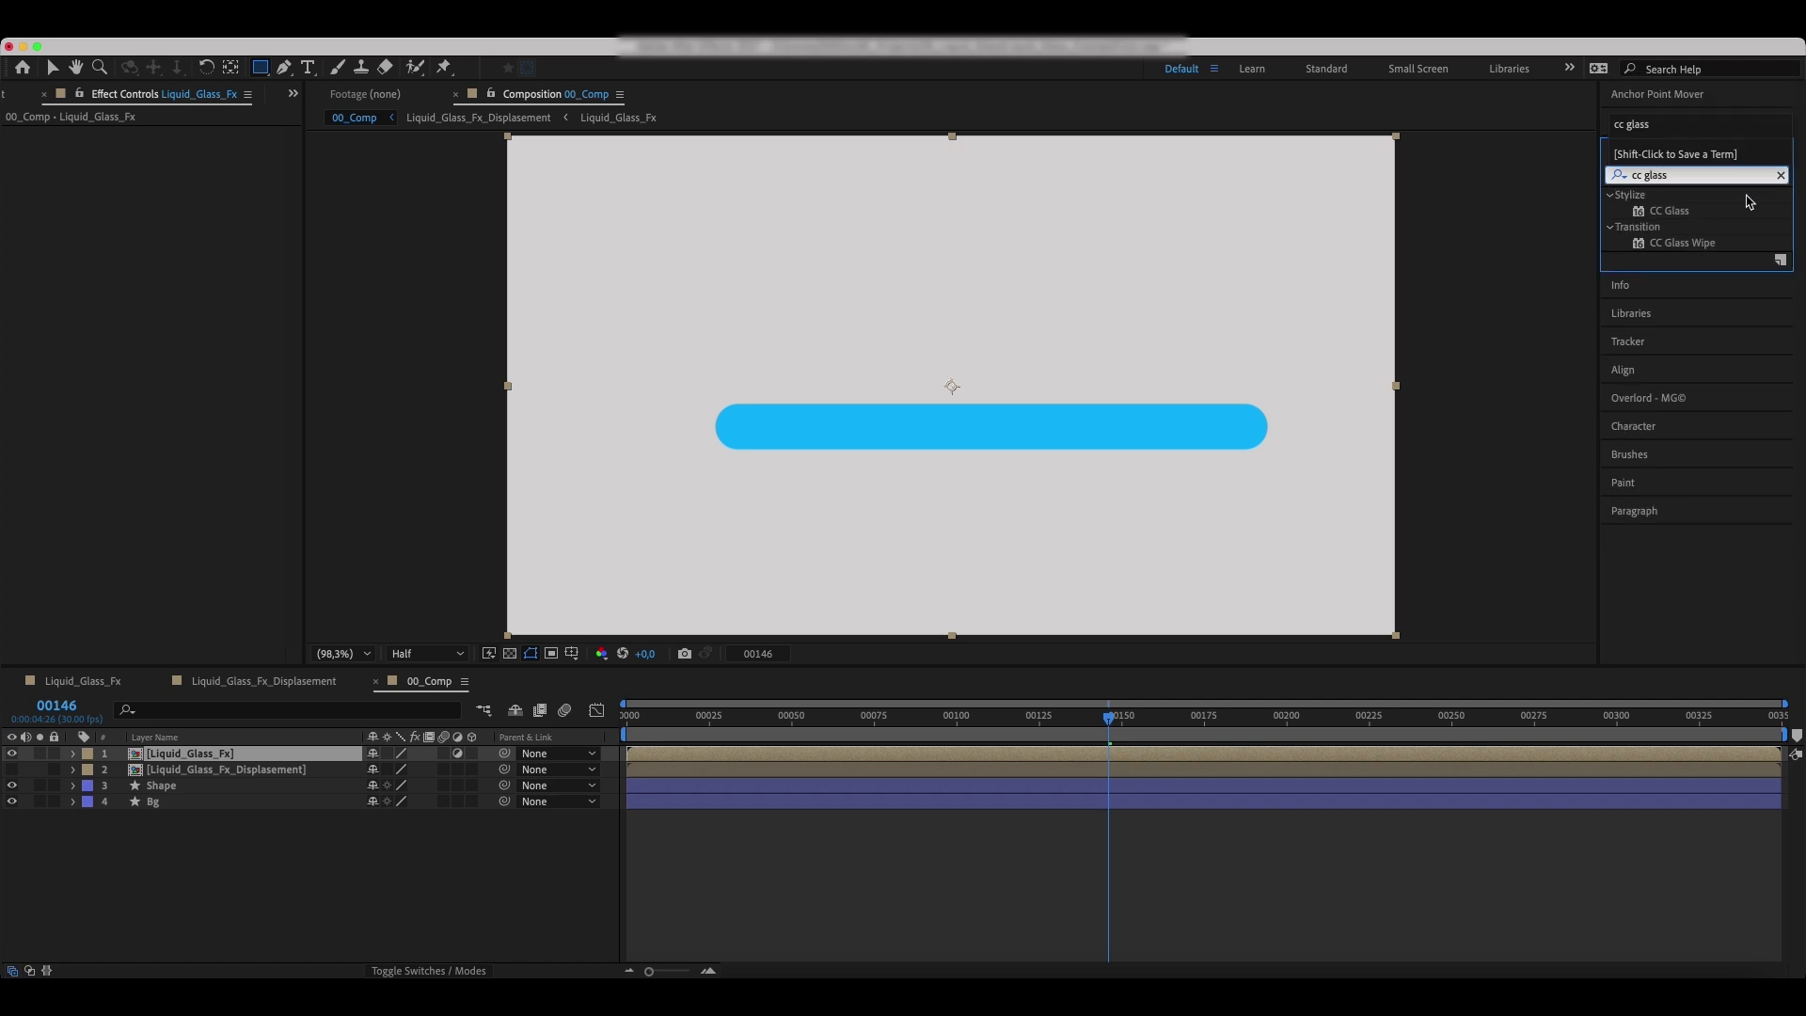
click(1672, 212)
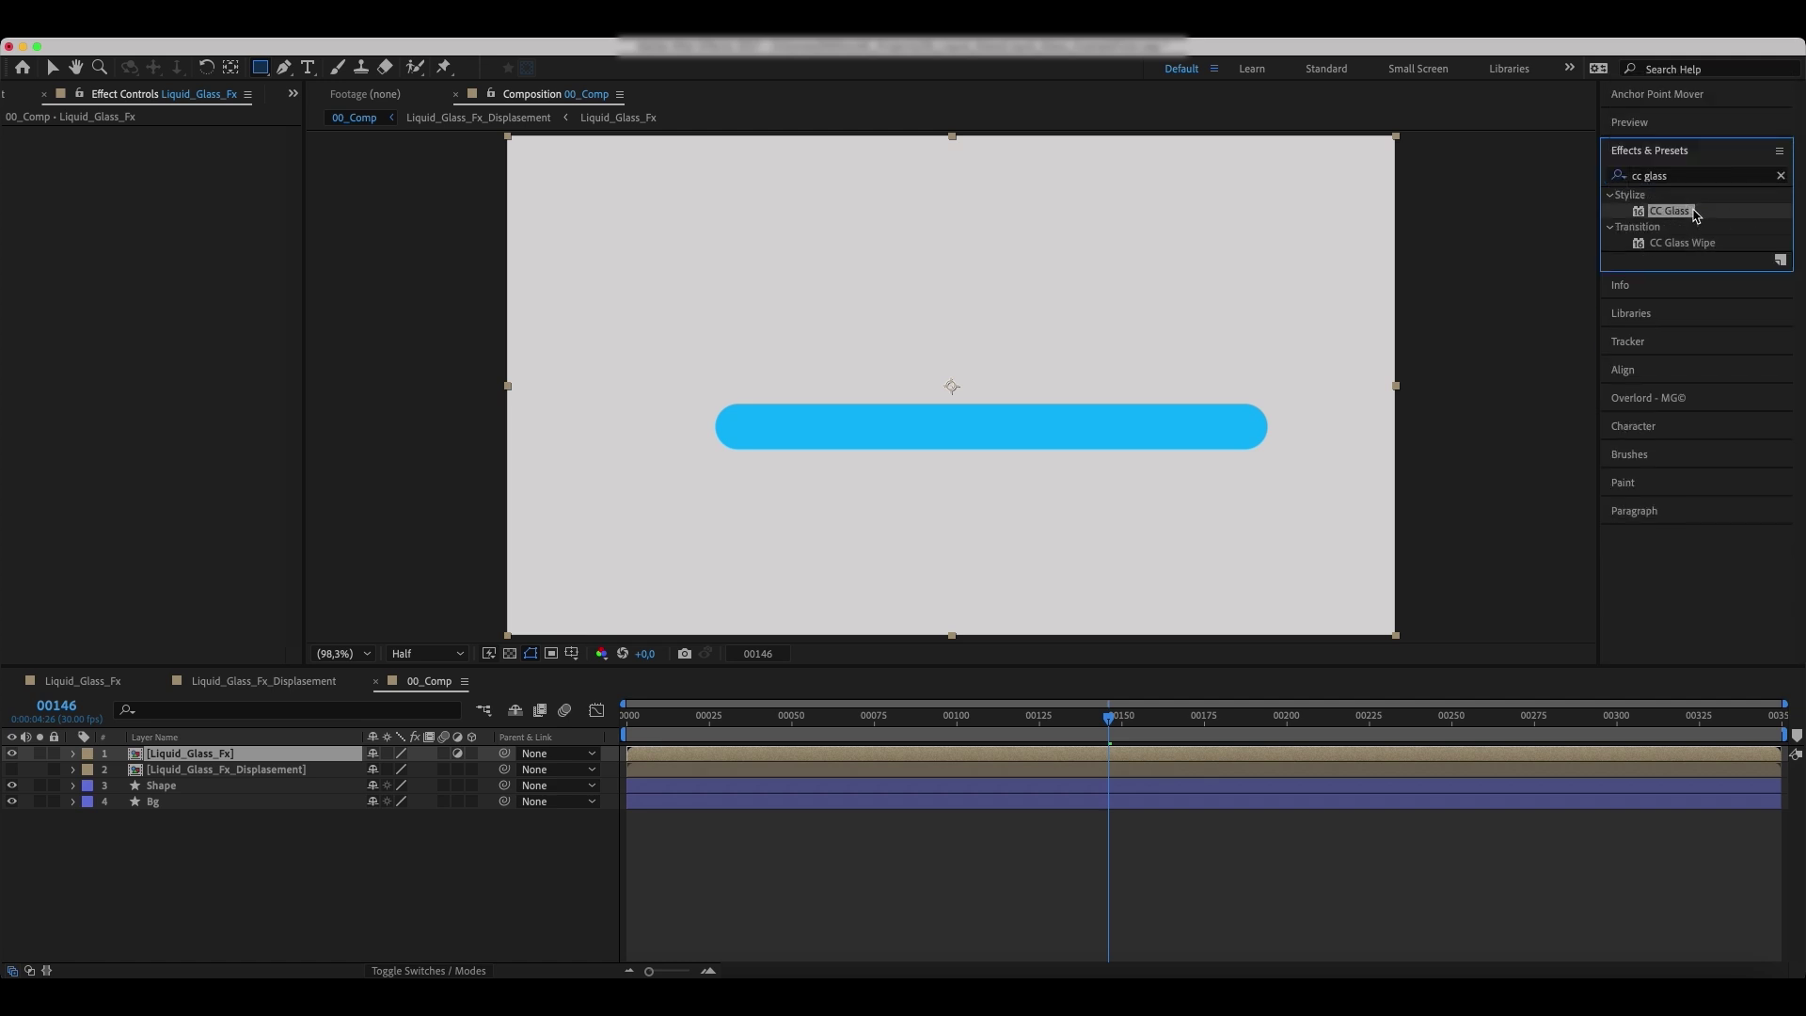
drag(1696, 215, 234, 755)
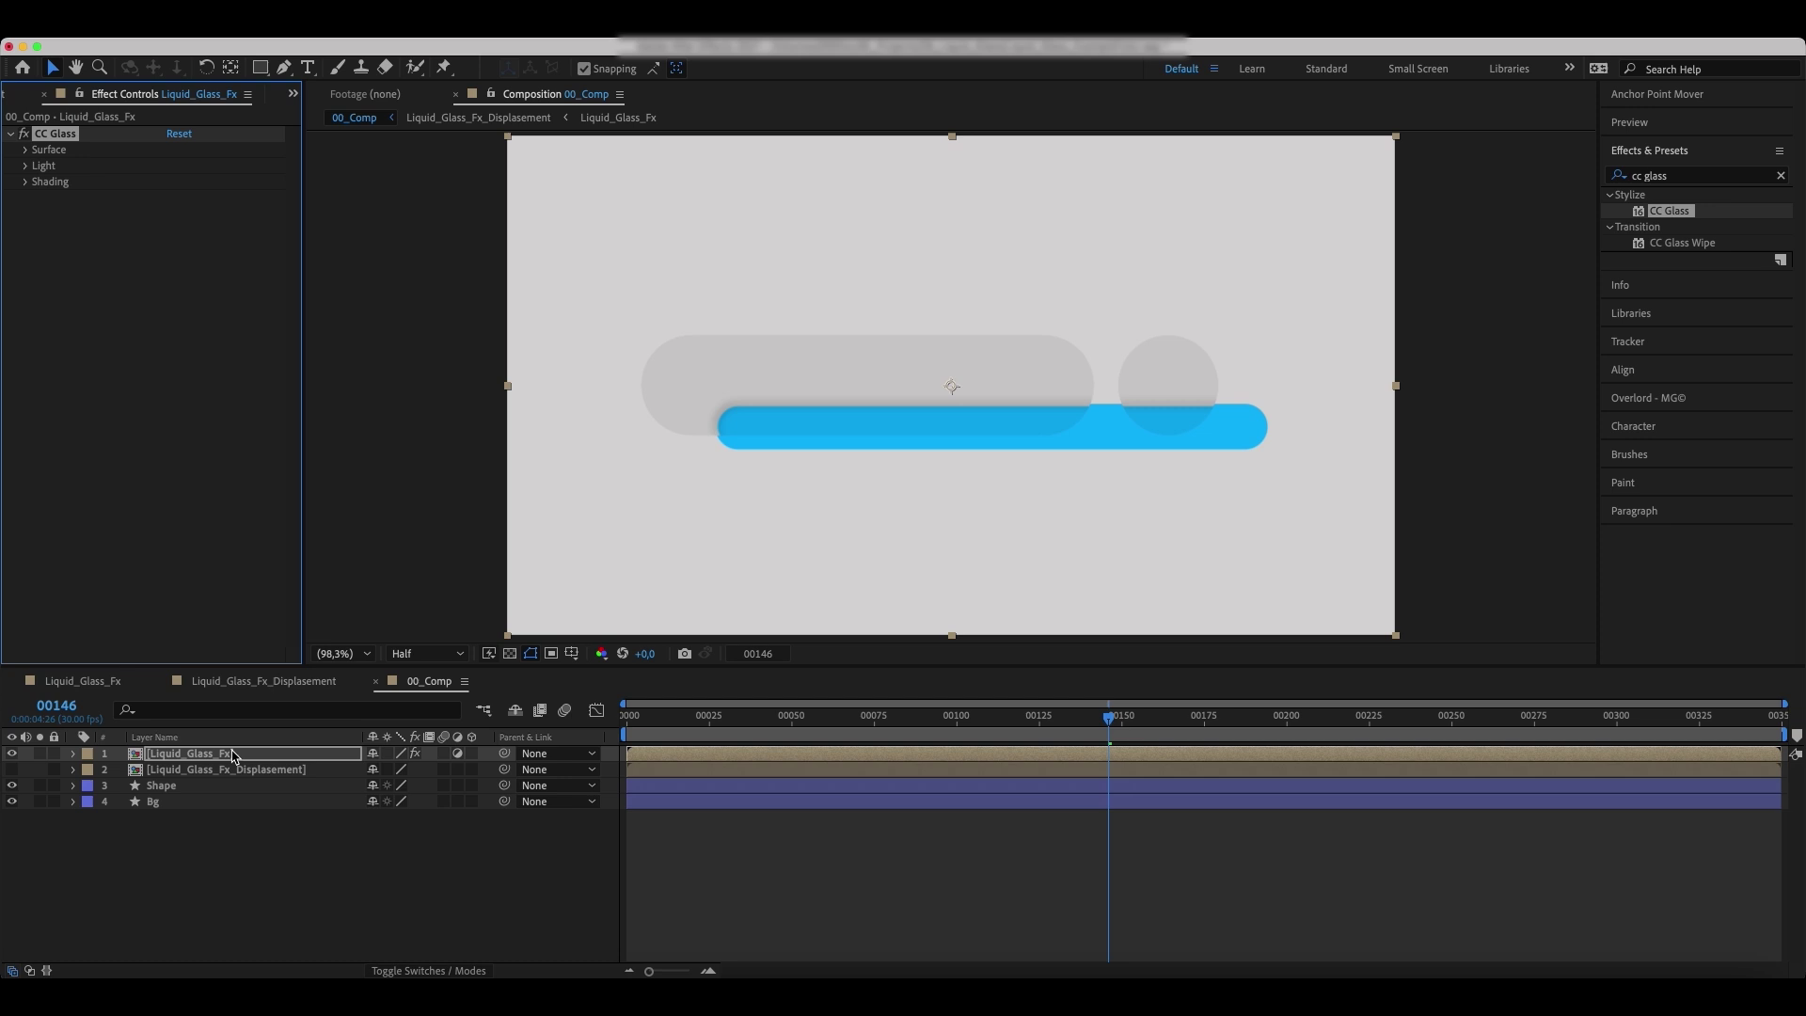
- Use Liquid_Glass_Fx_Displacement, with effects and masks, as the CC Glass bump map
click(25, 151)
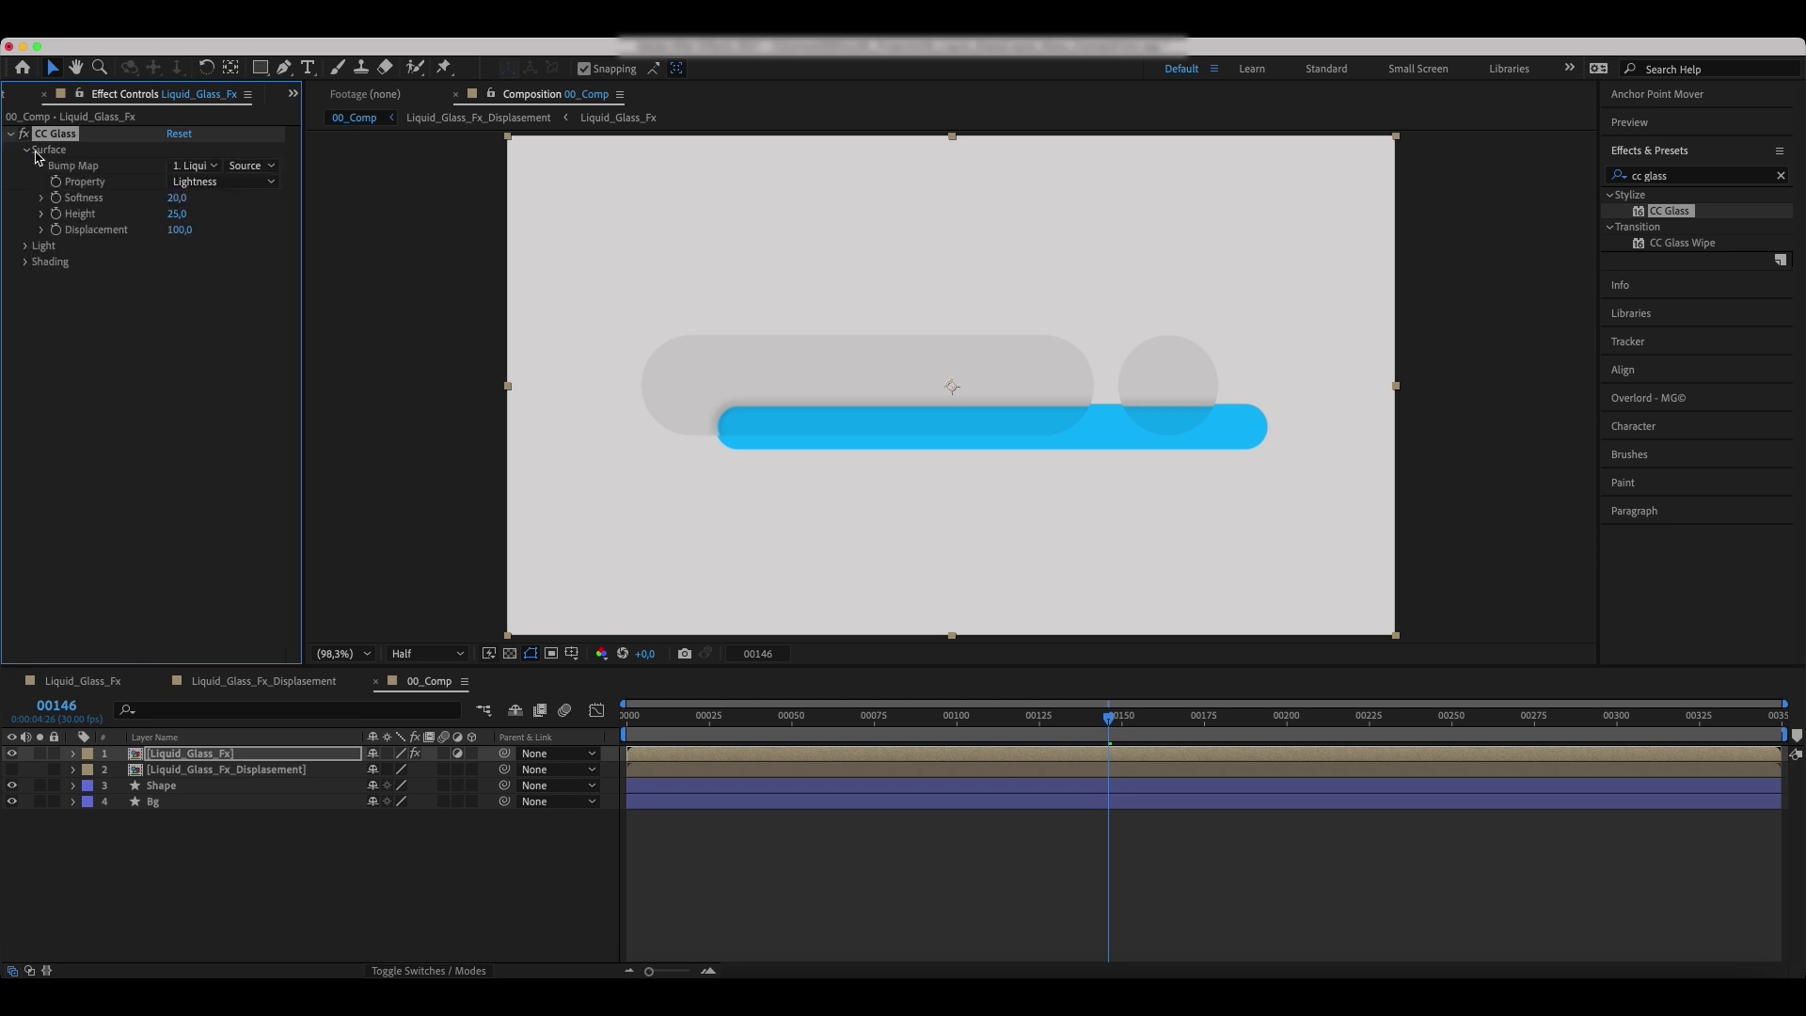
click(193, 165)
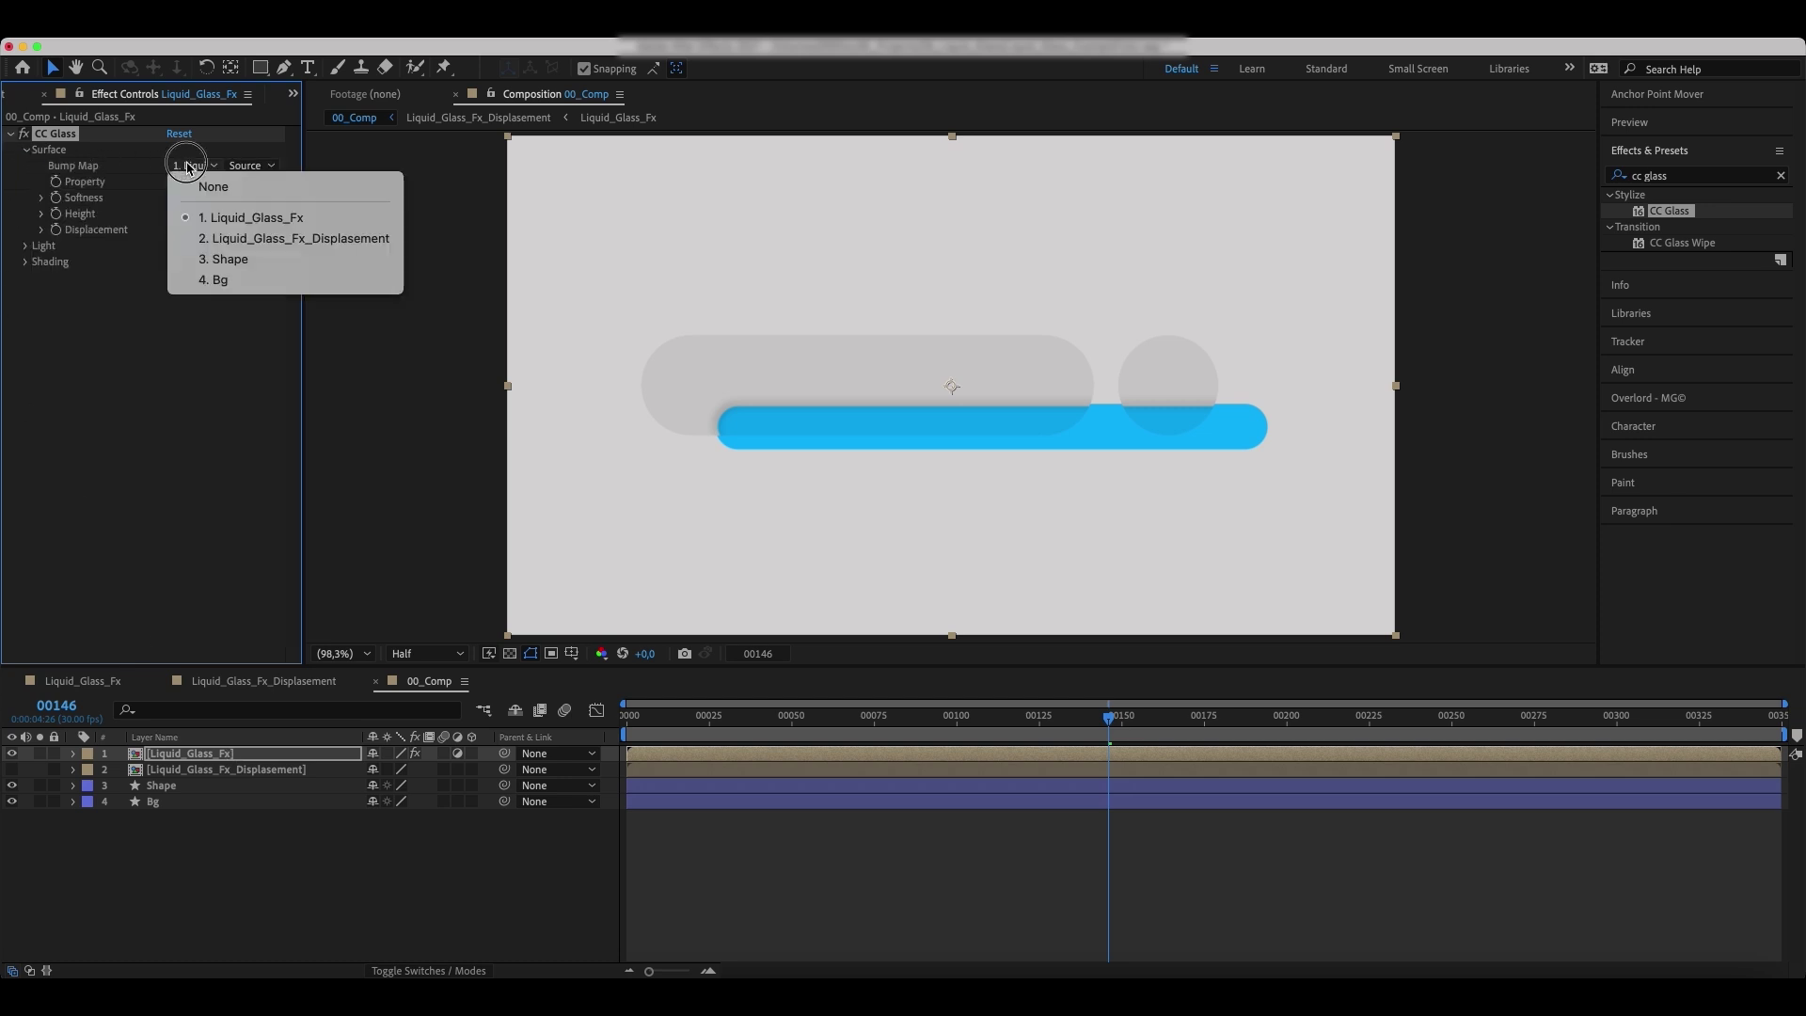
click(318, 240)
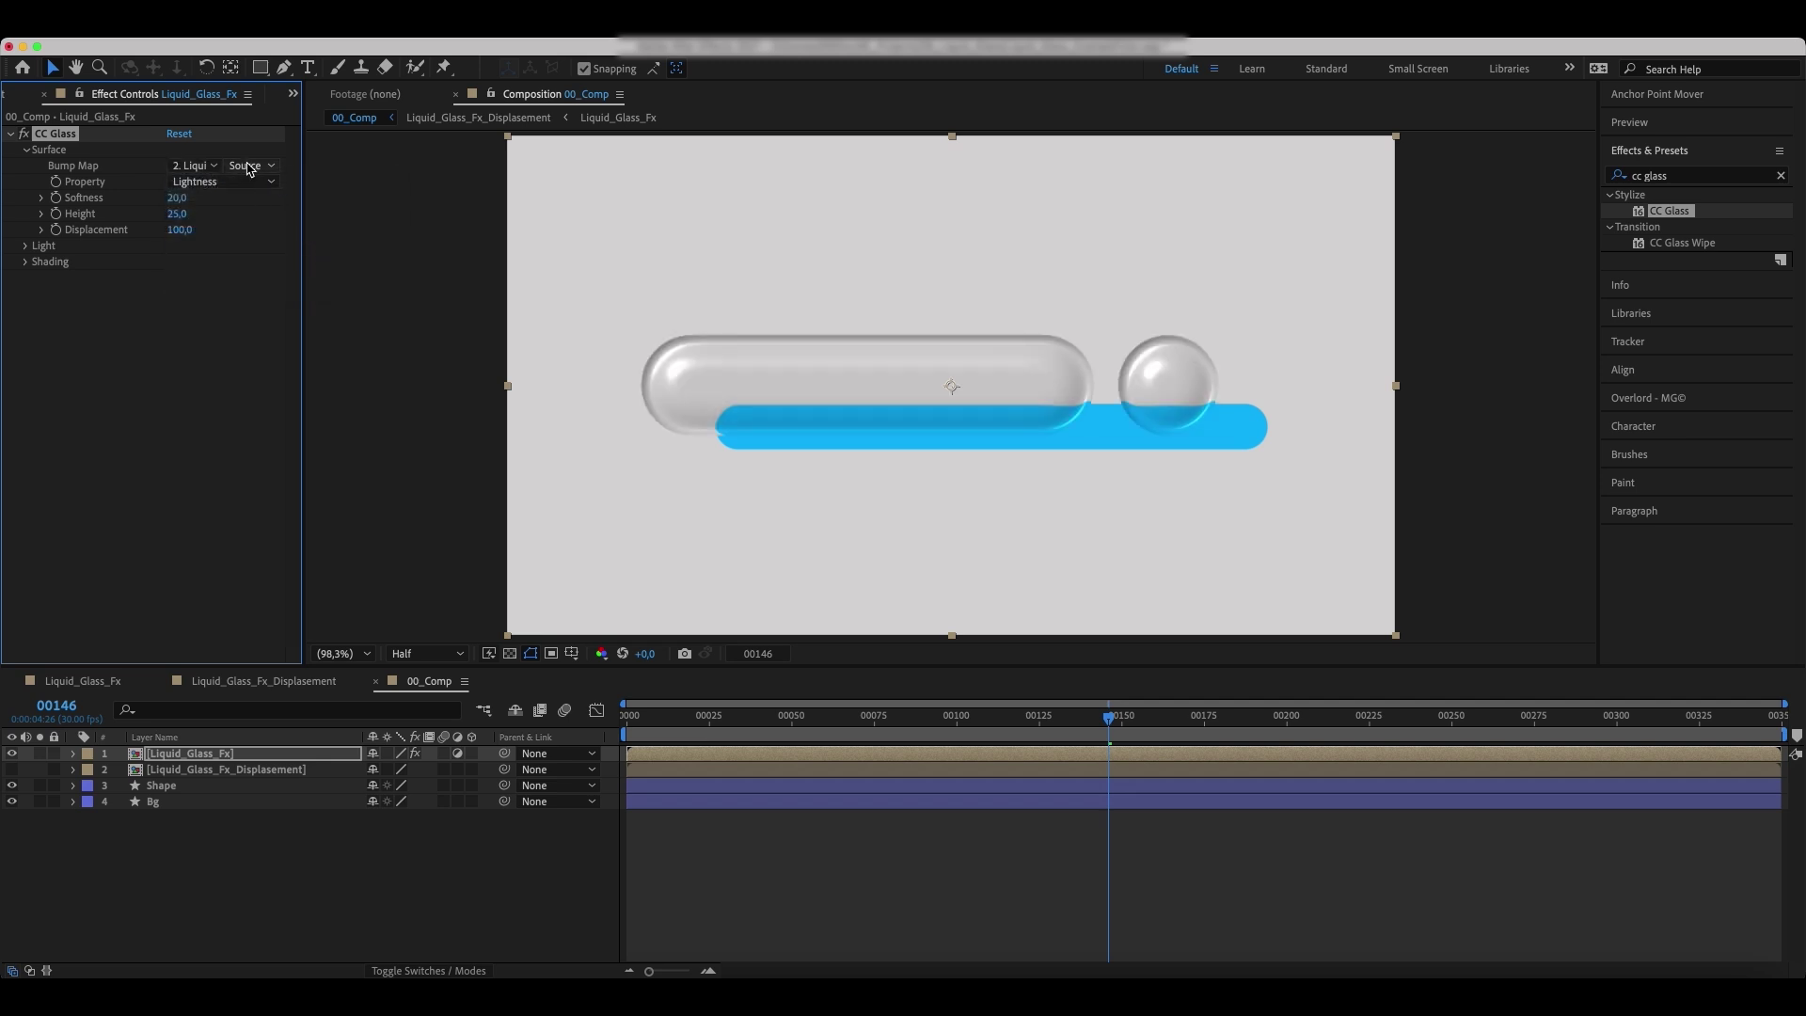
click(249, 168)
click(288, 230)
- Set CC Glass Softness to 126, Height to 0 and Displacement to 96
click(177, 198)
text(125)
key(Return)
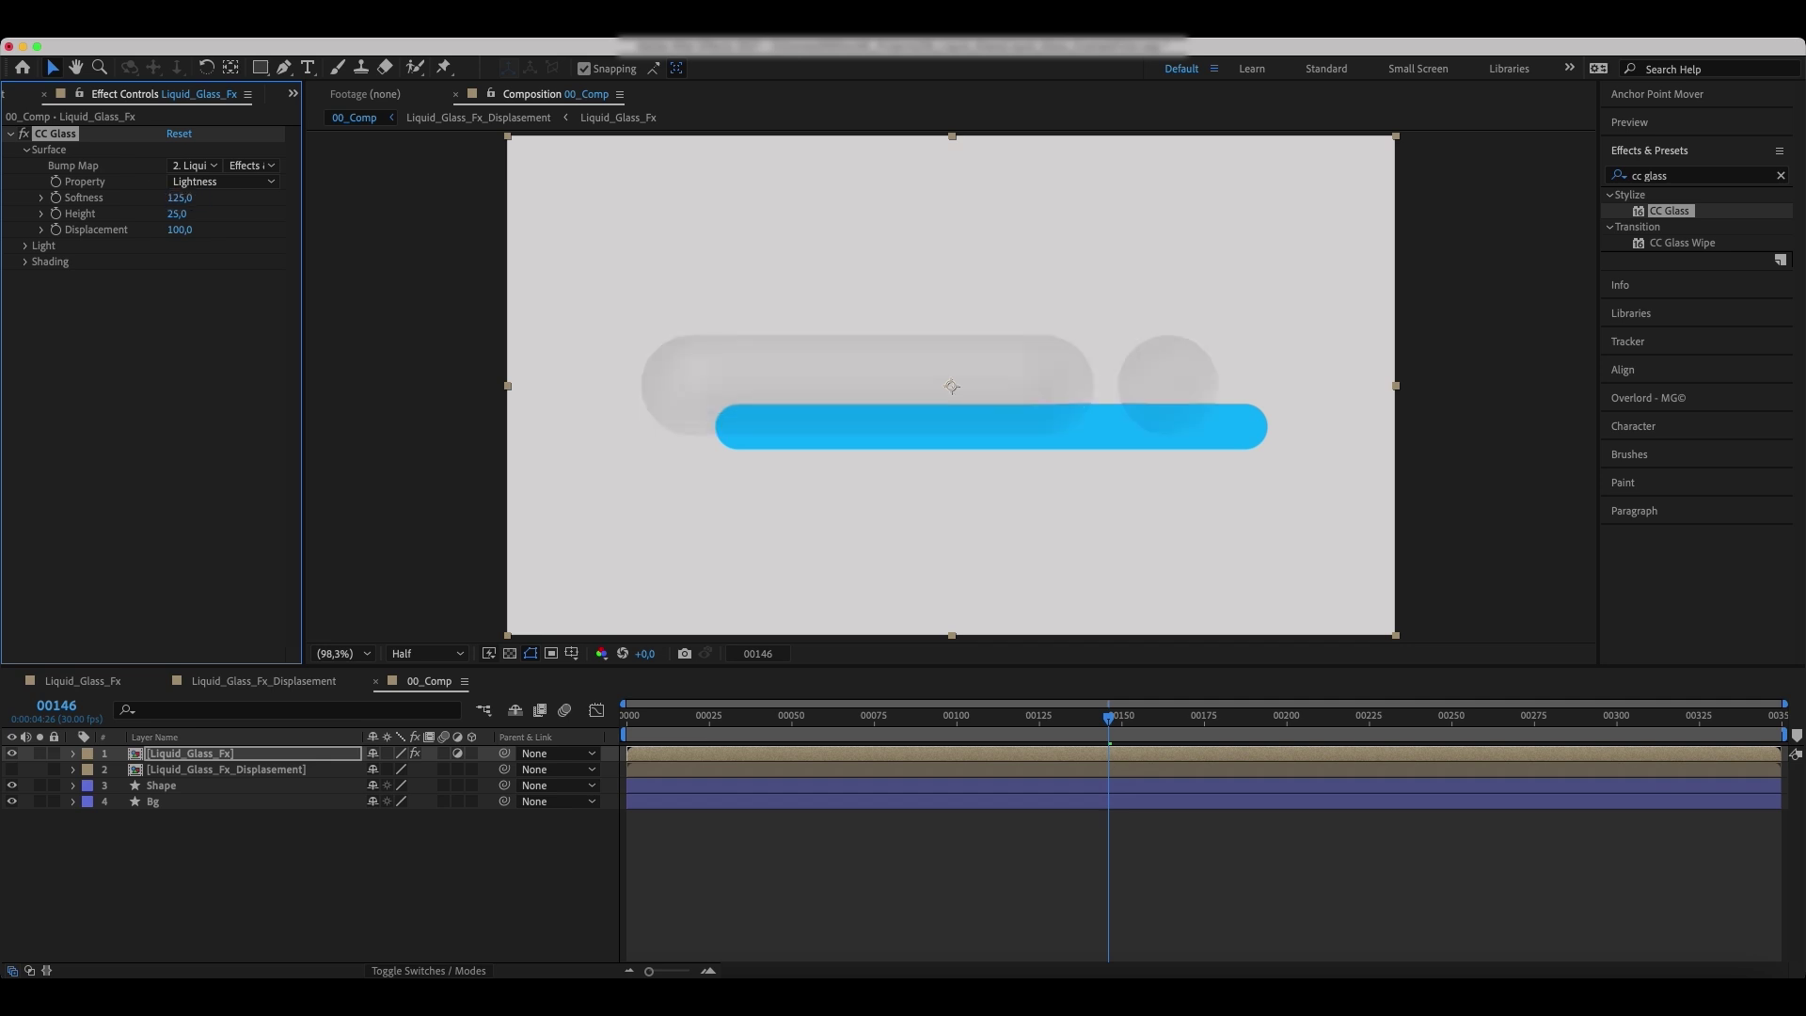
click(178, 198)
text(126)
key(Return)
click(177, 214)
text(0)
key(Return)
click(179, 231)
text(96)
key(Return)
- Set CC Glass shading to Ambient 80, Diffuse 80 and Specular 60
click(26, 246)
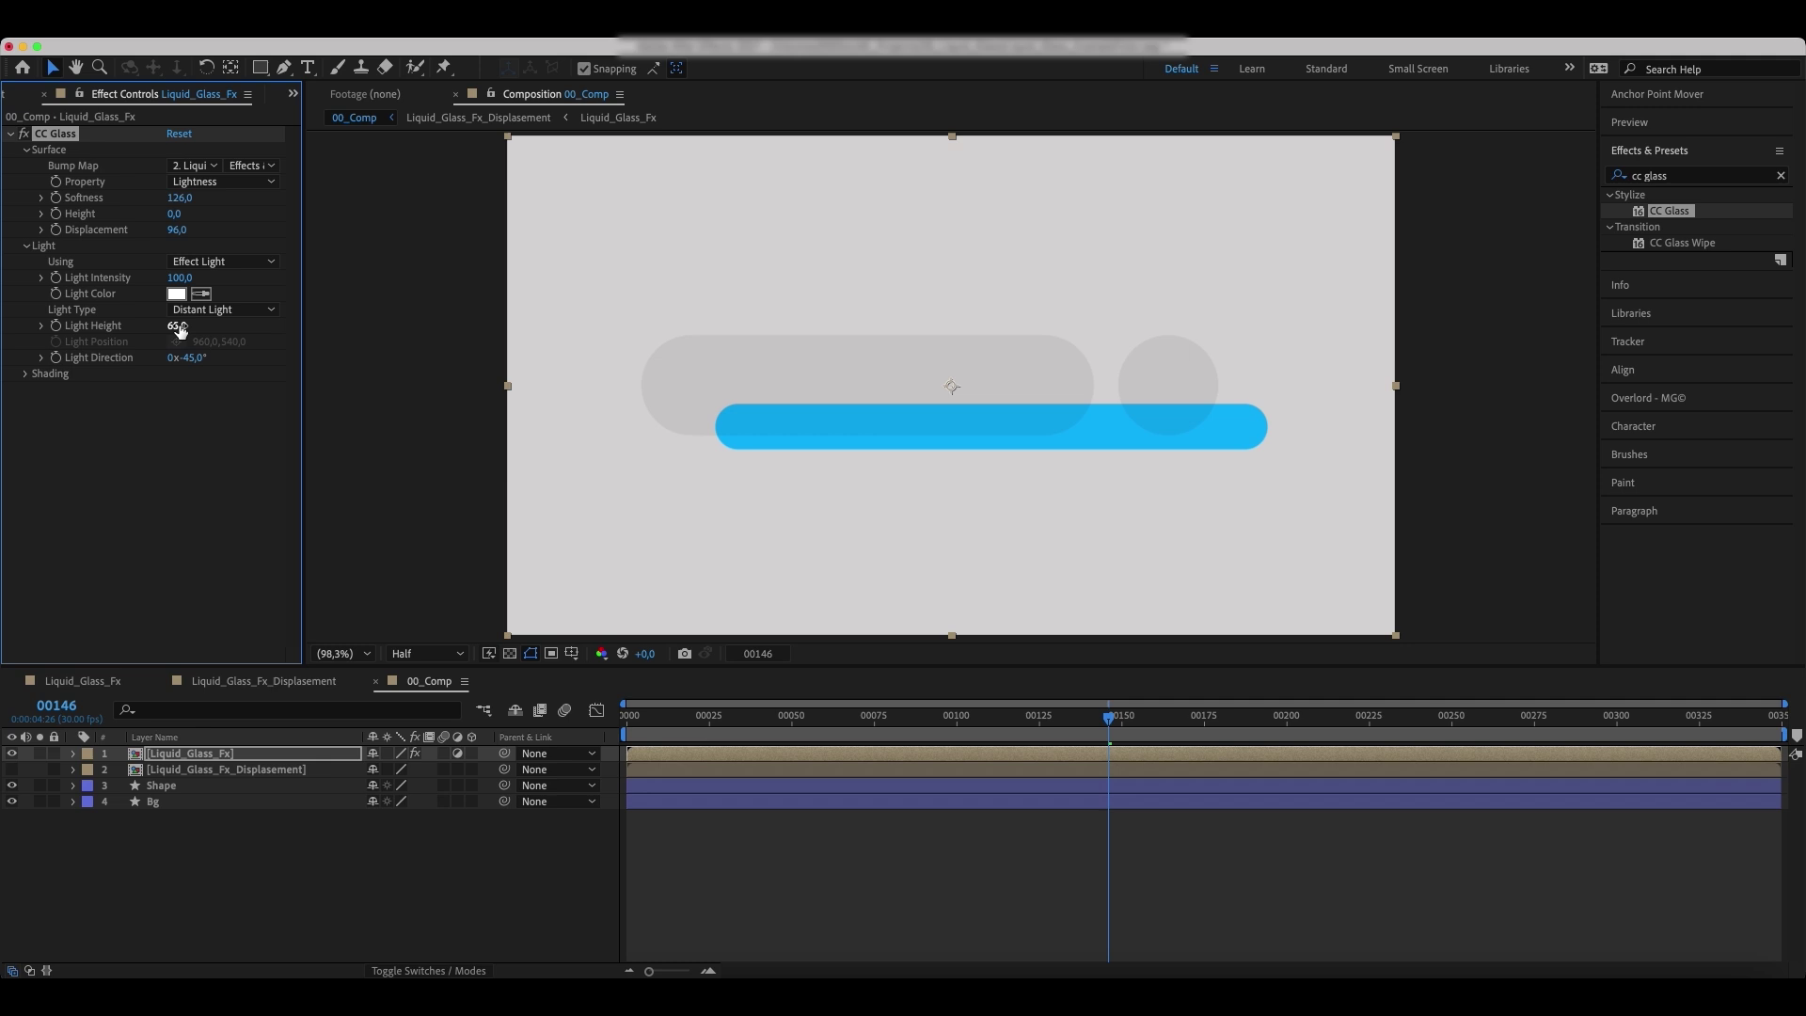
click(24, 249)
click(25, 263)
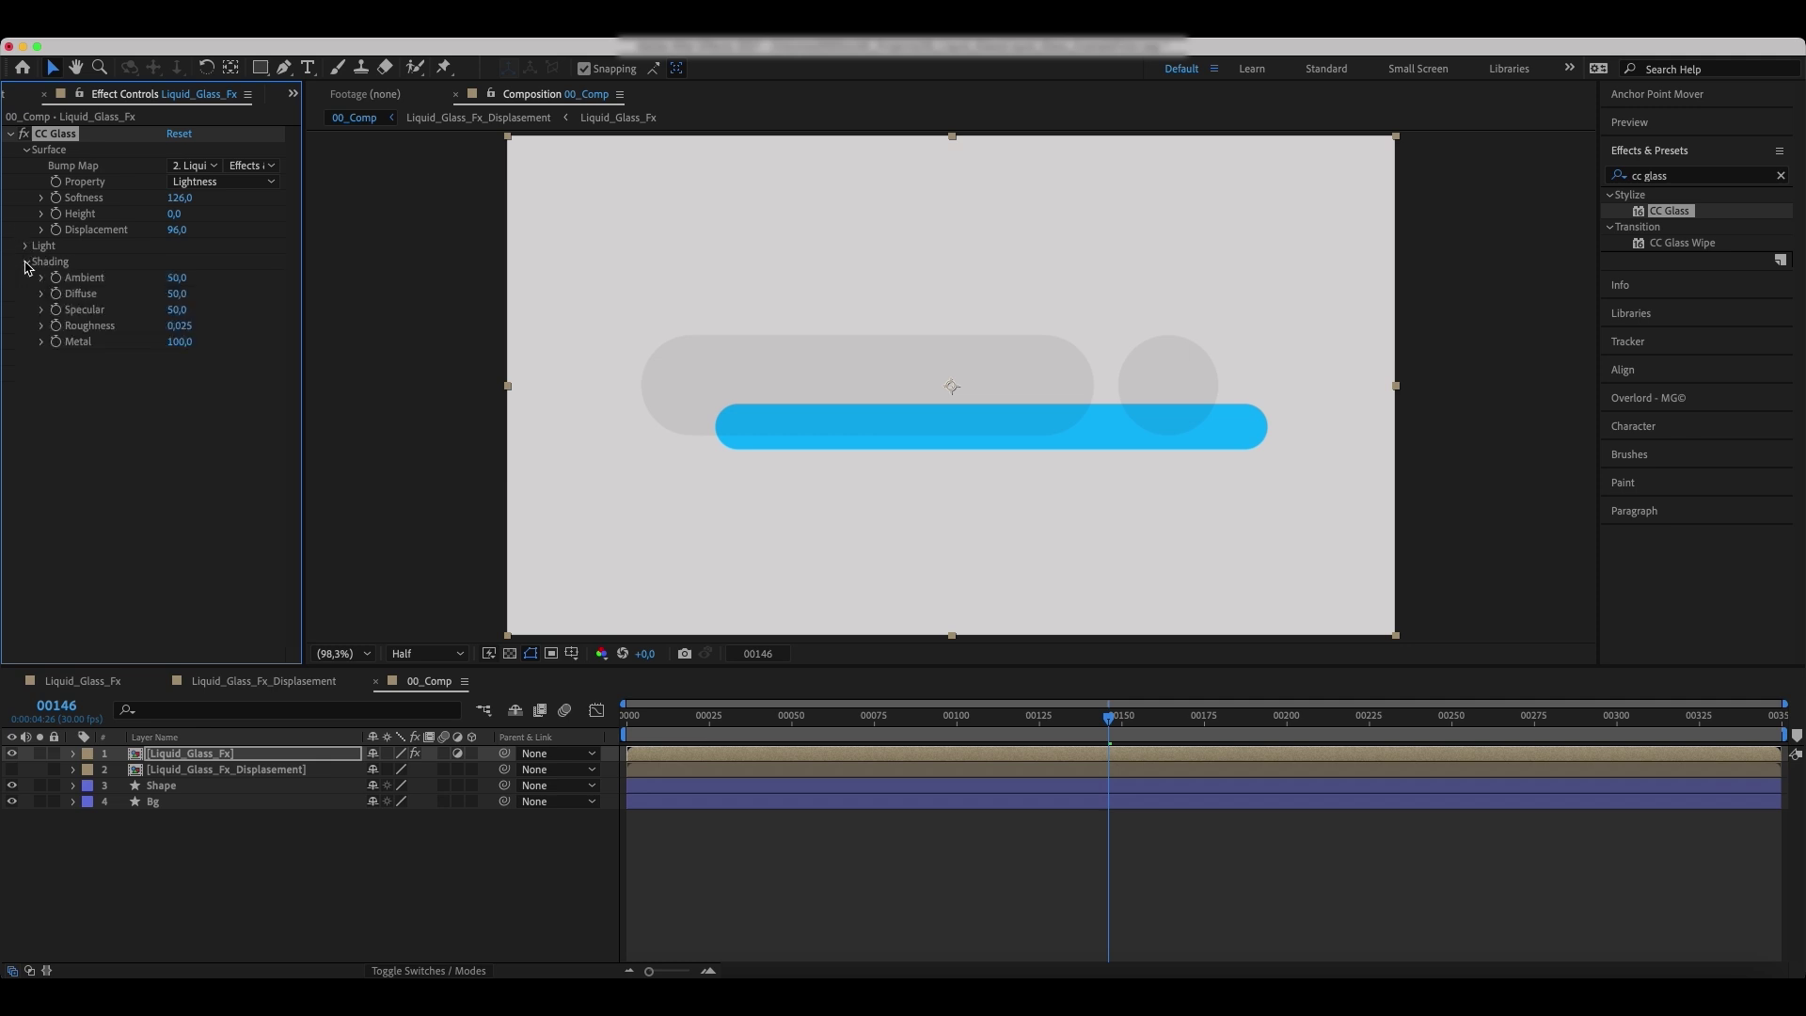
click(177, 279)
text(80)
key(Tab)
key(BackSpace)
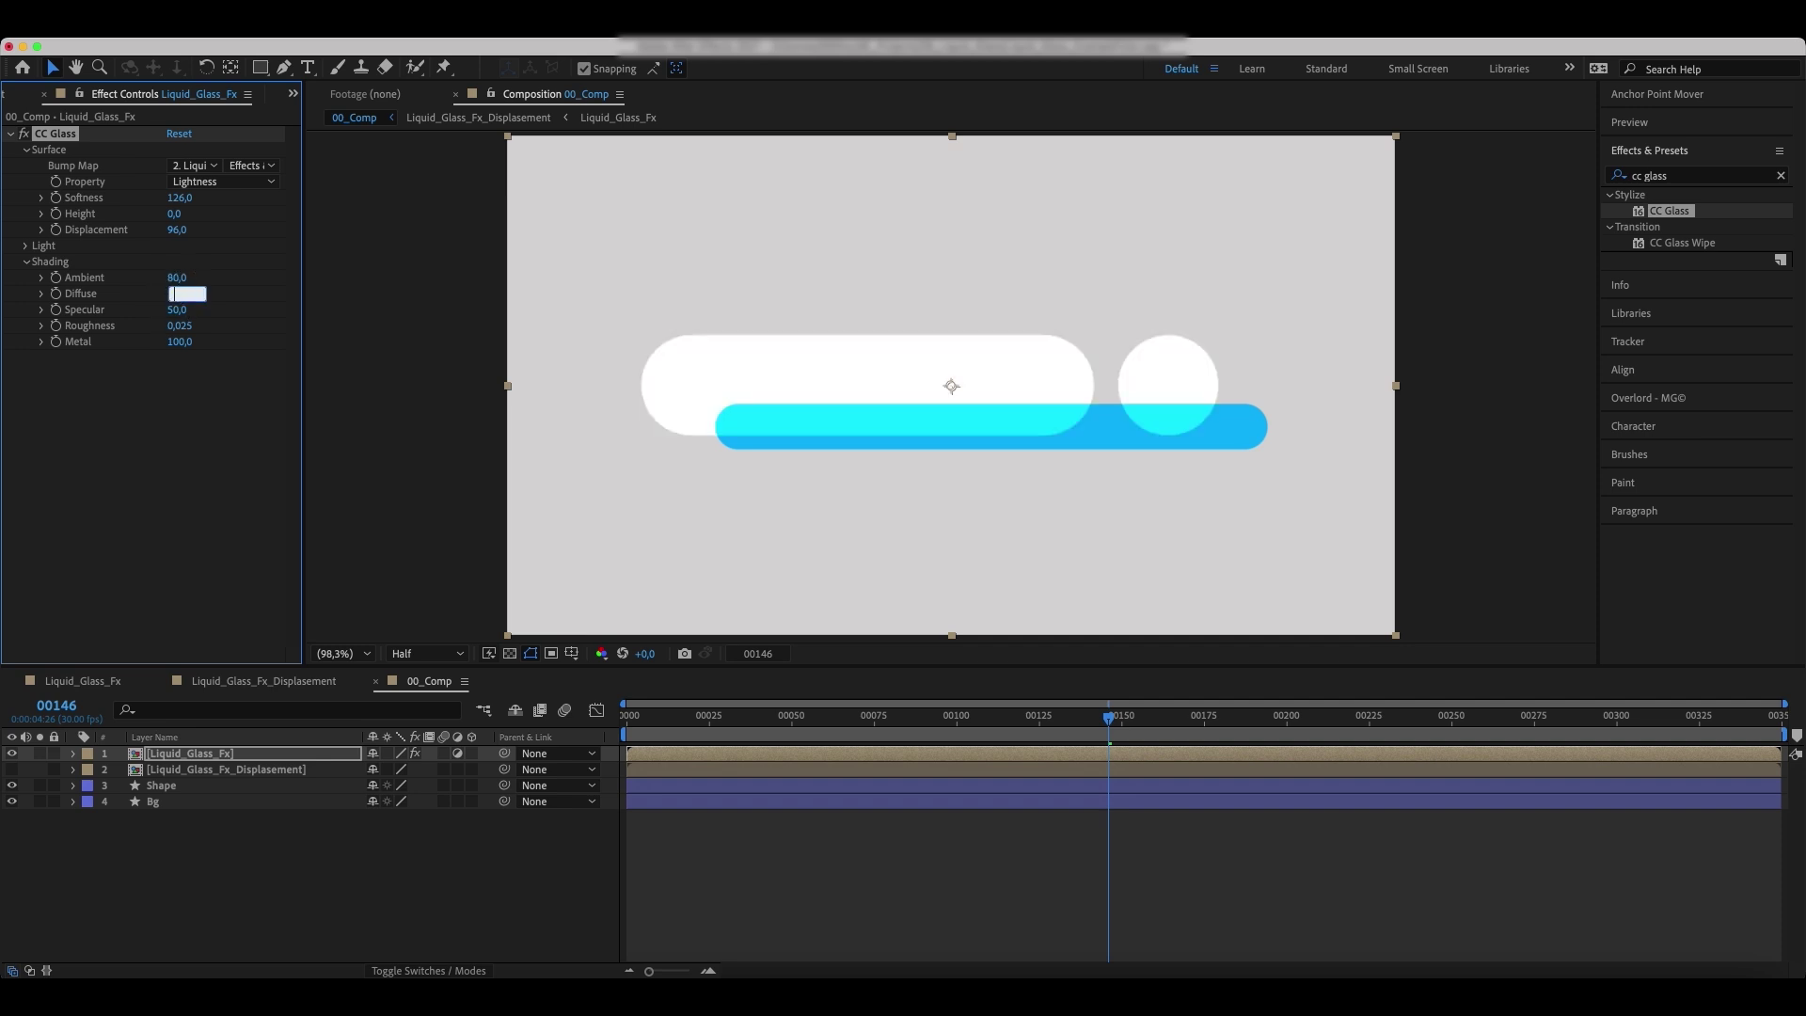
key(Return)
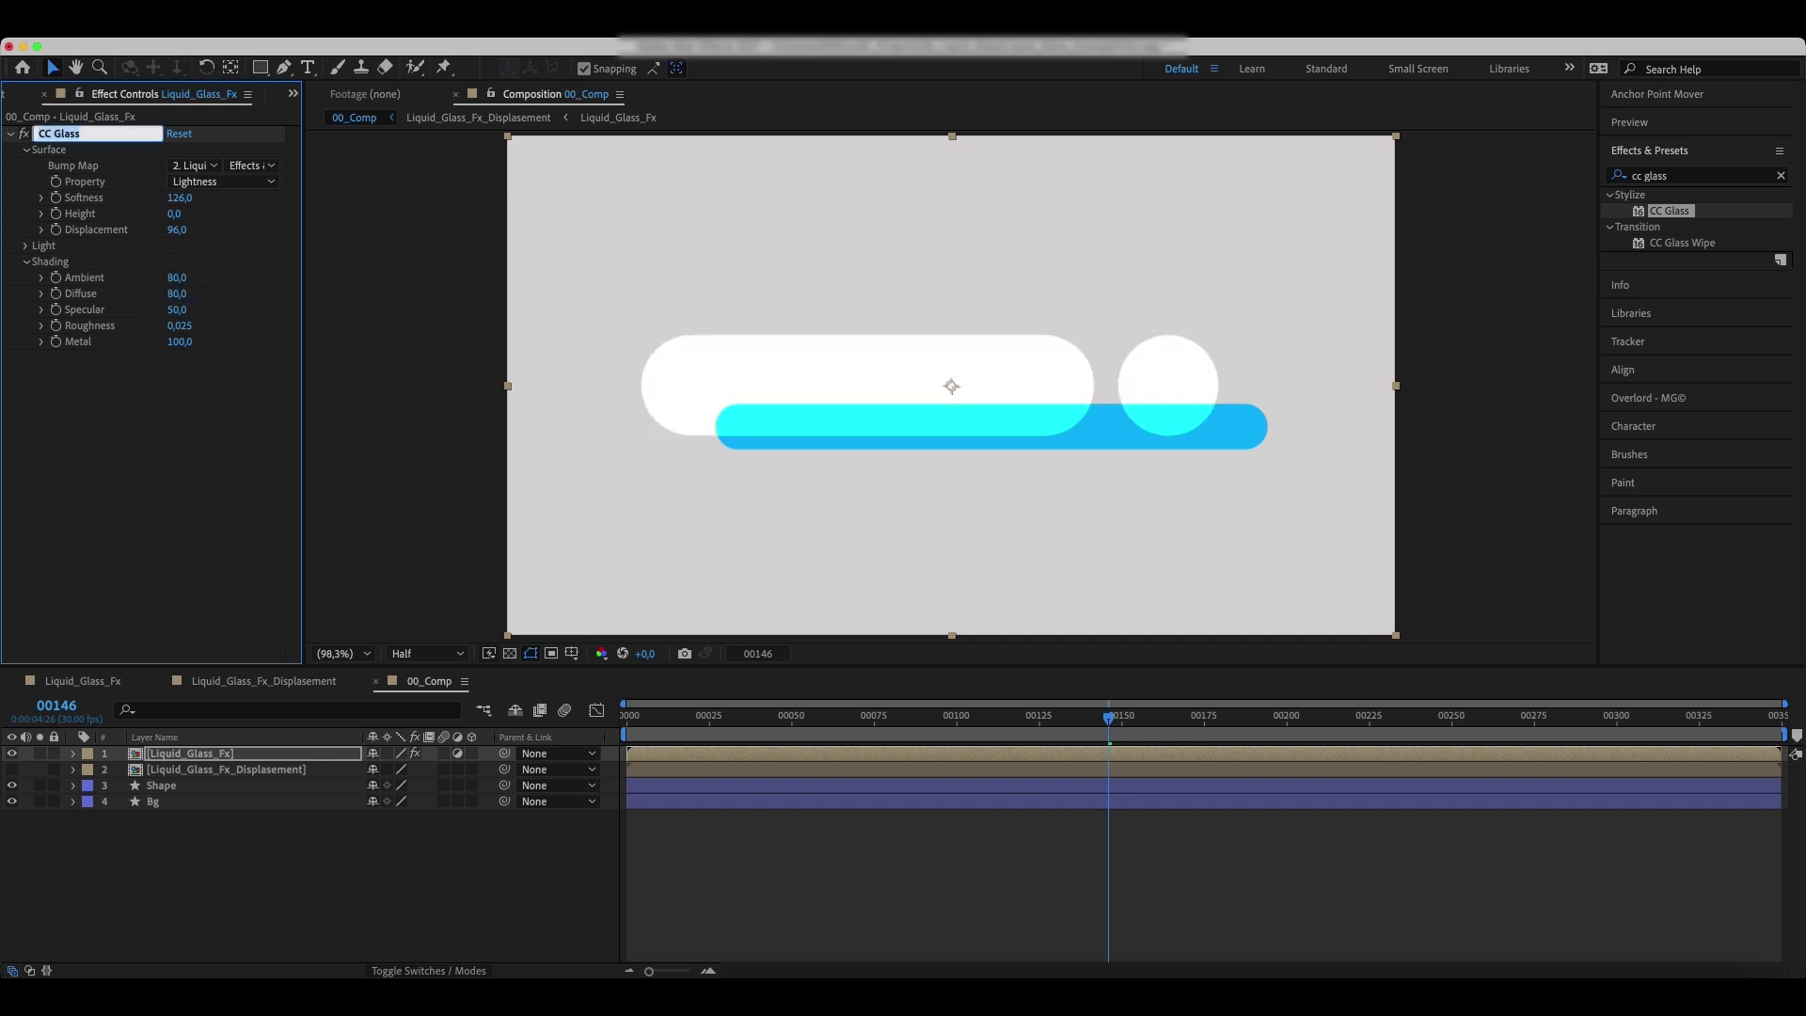
click(177, 310)
text(60)
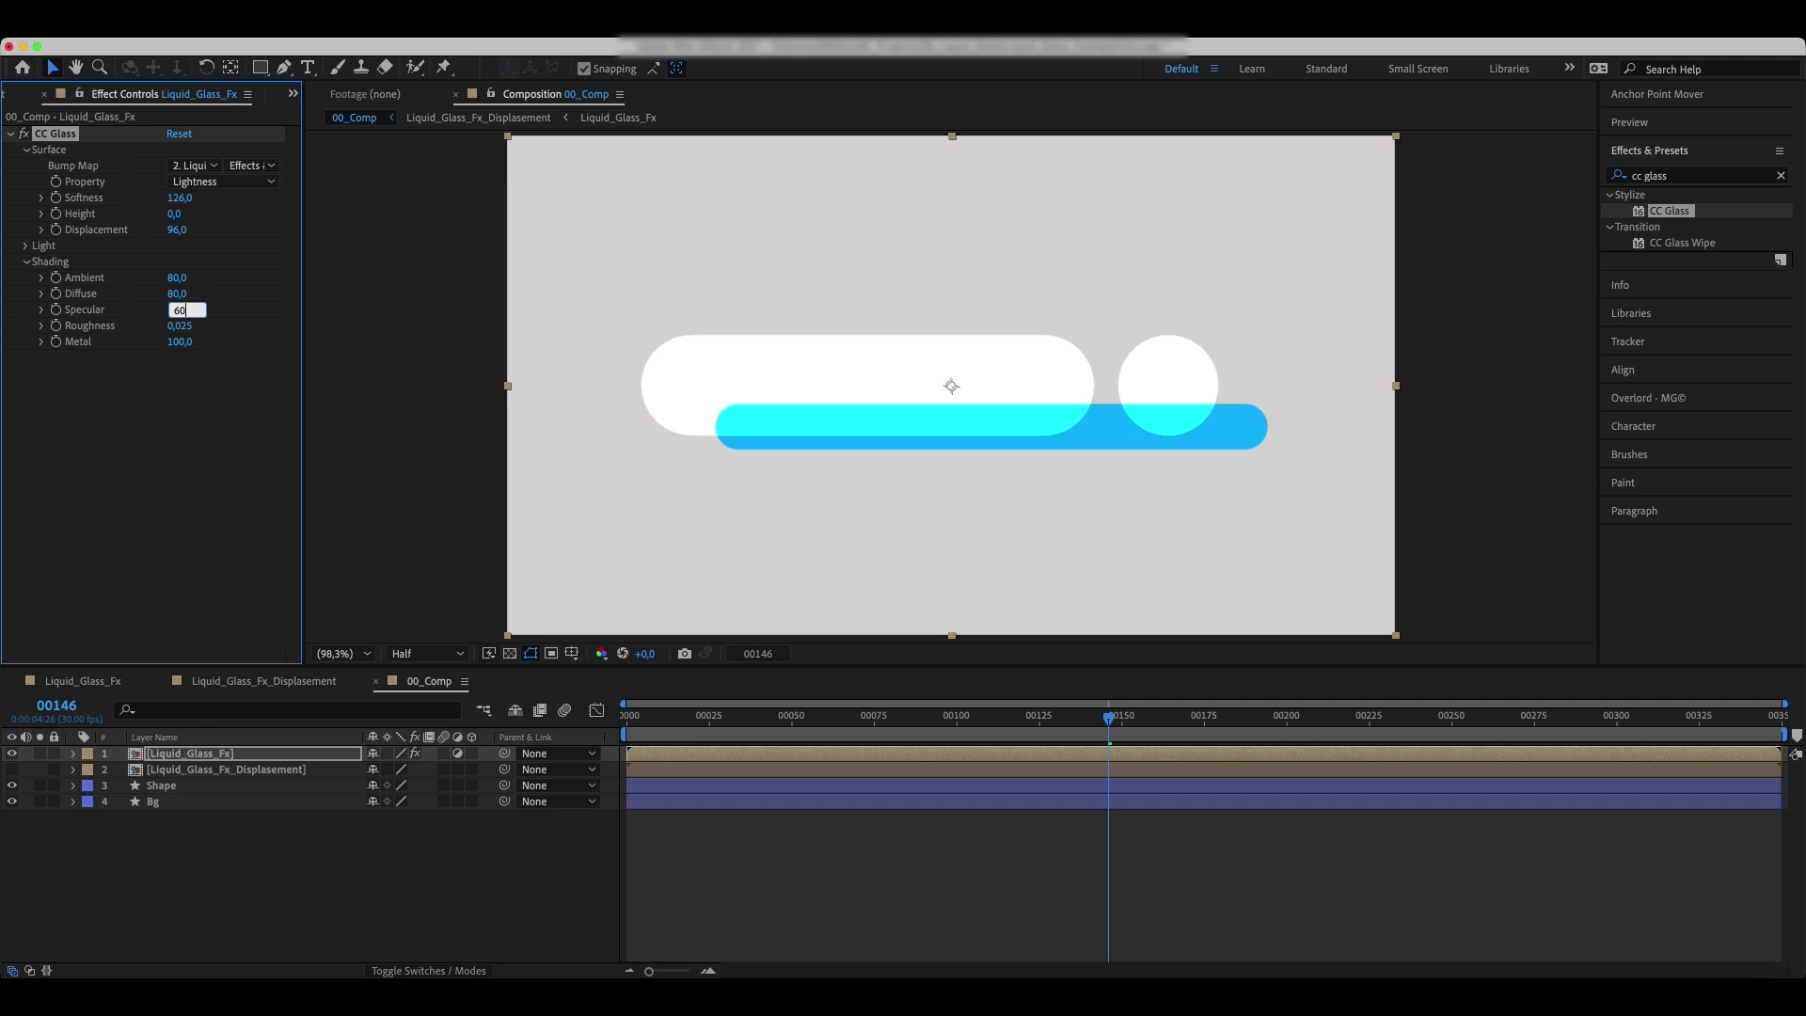
key(Return)
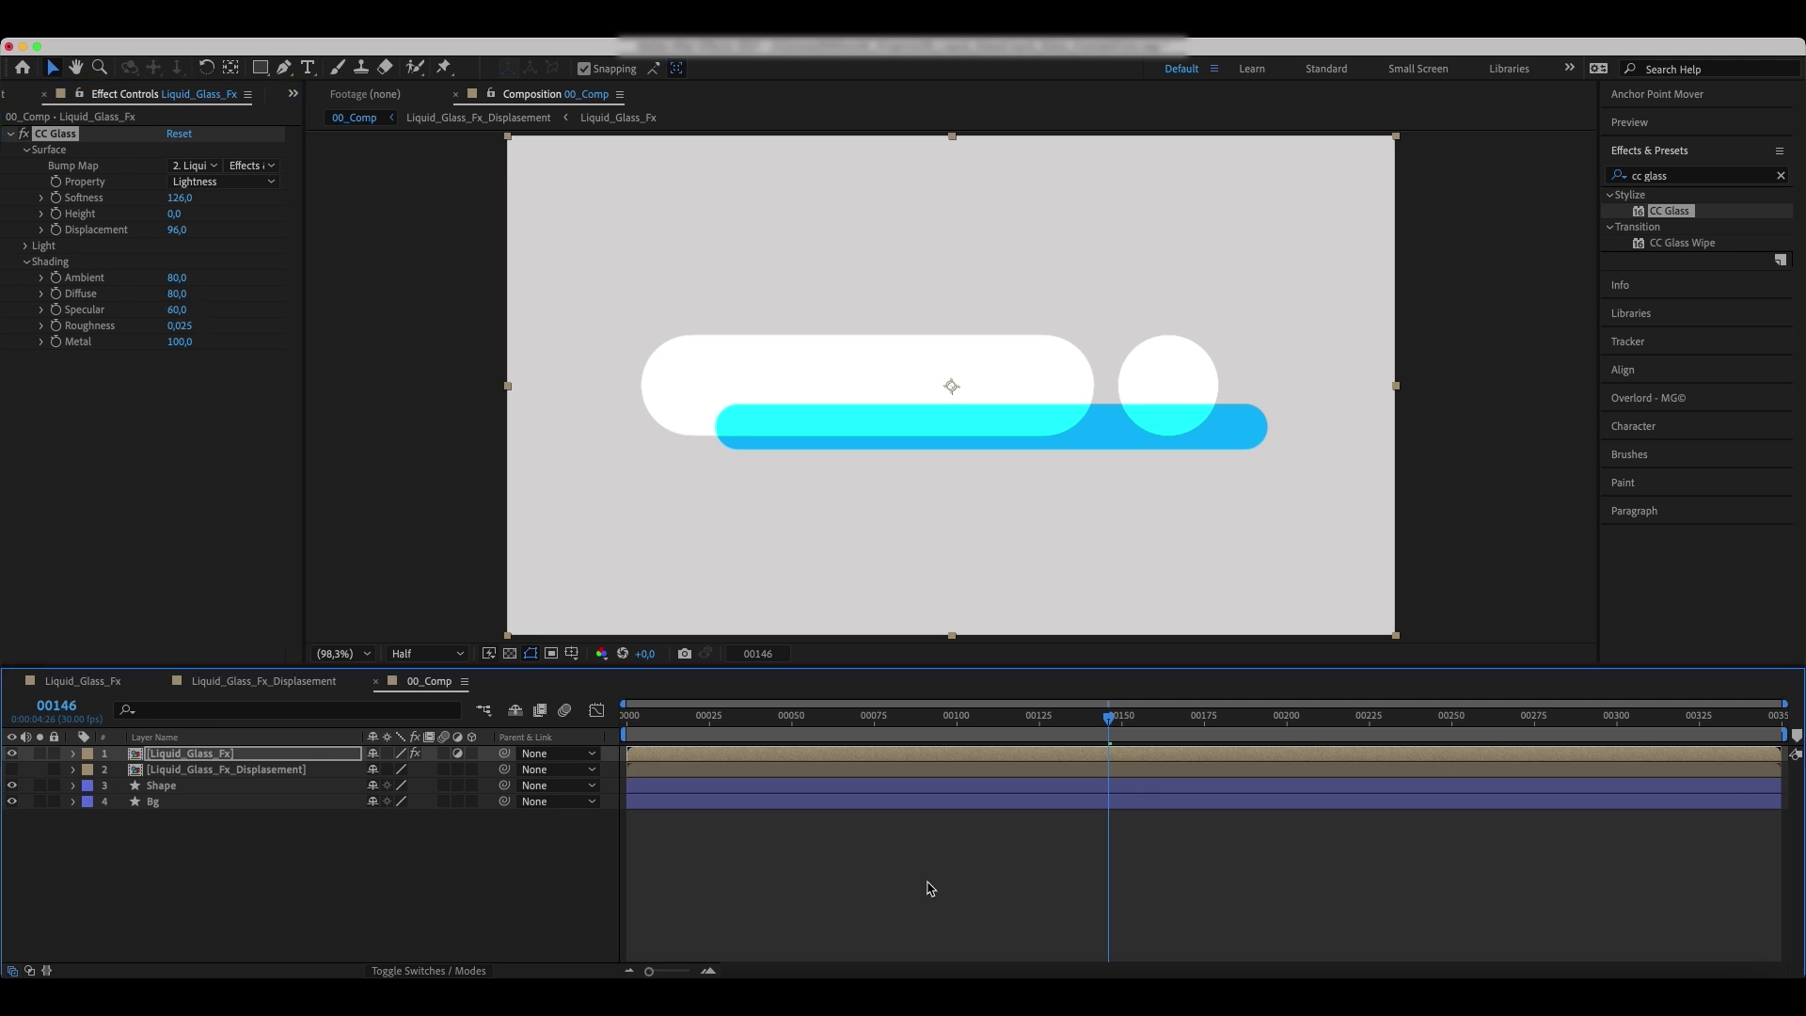
- Apply CC Blobbylize to the Liquid_Glass_Fx glass layer
click(1644, 177)
double_click(1646, 177)
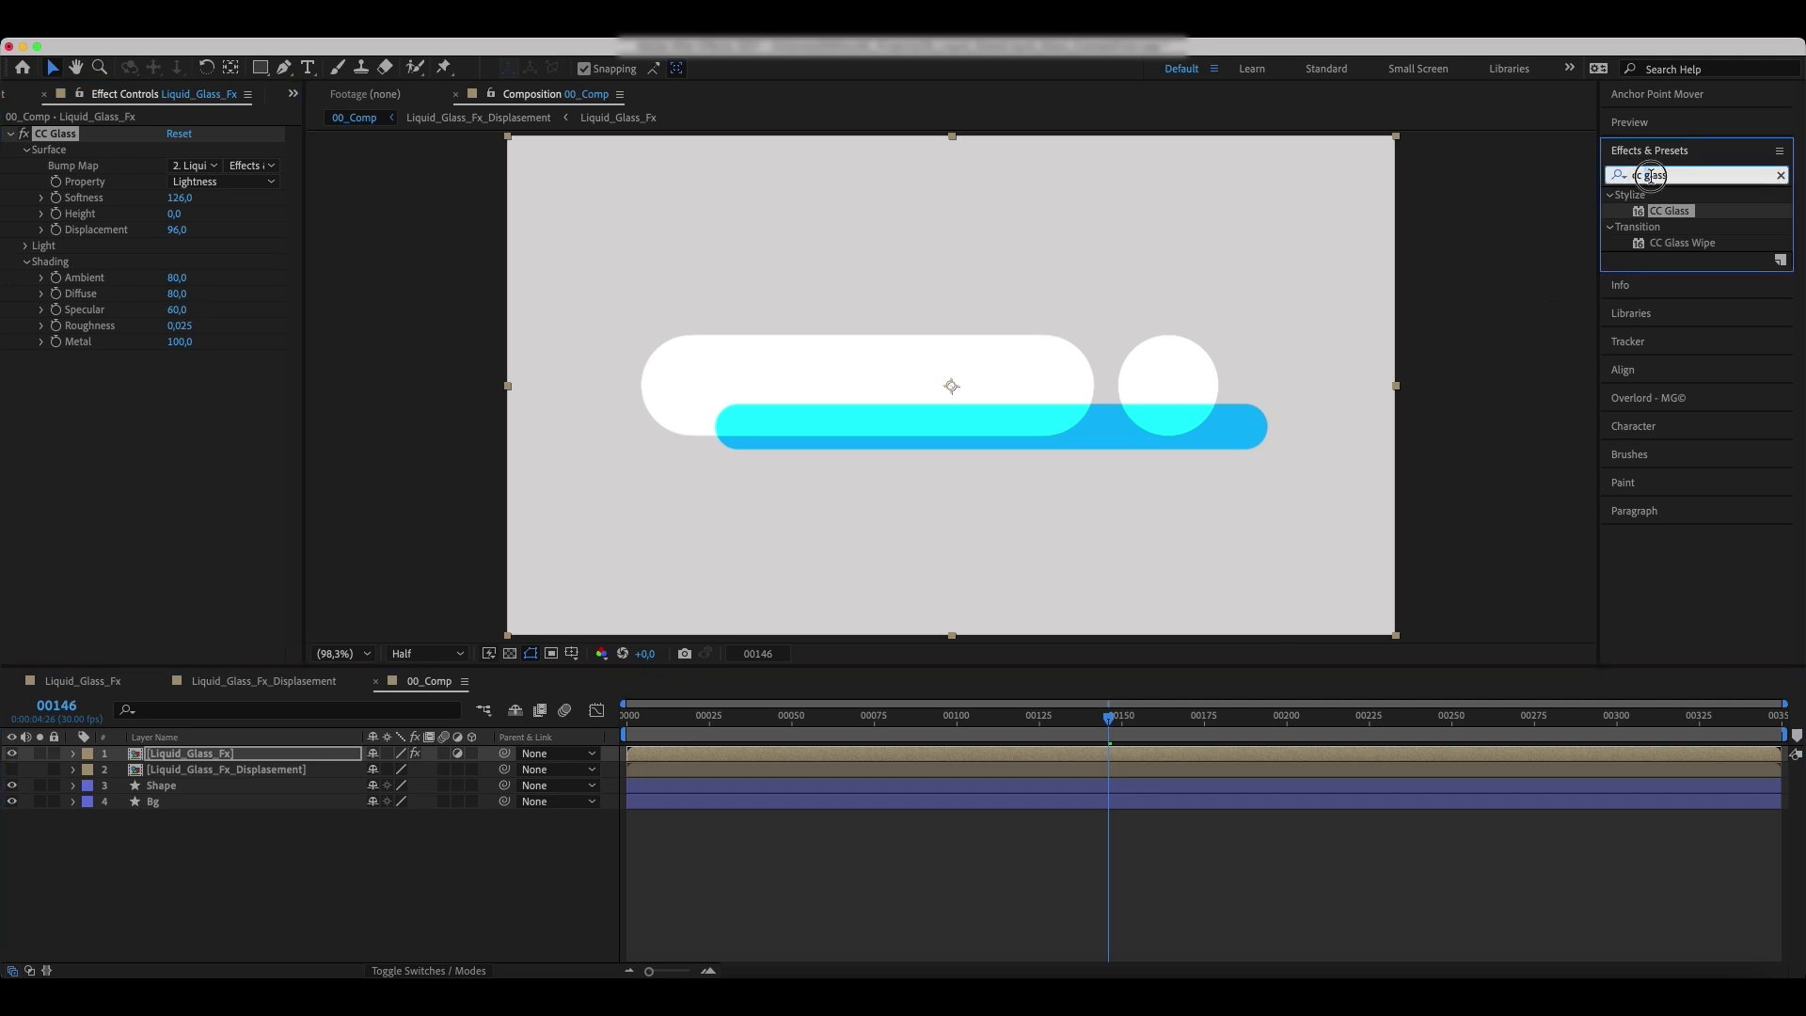
text(blo)
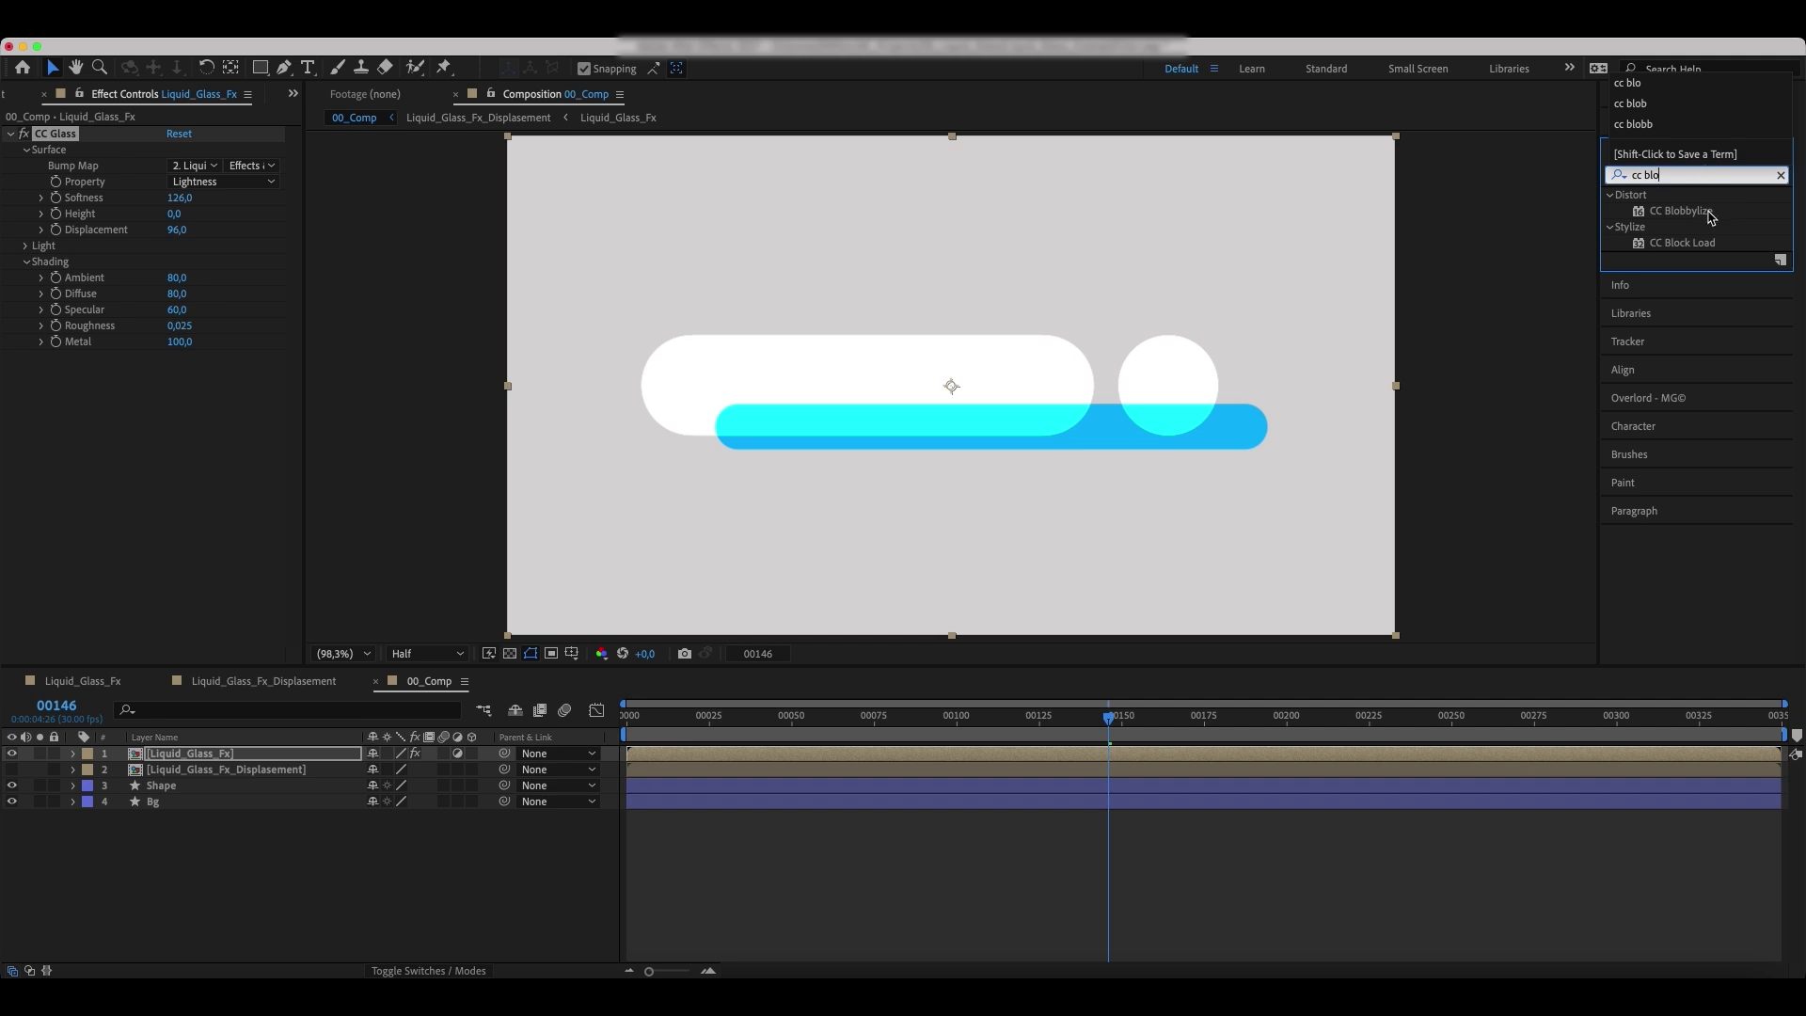
drag(1711, 214, 490, 645)
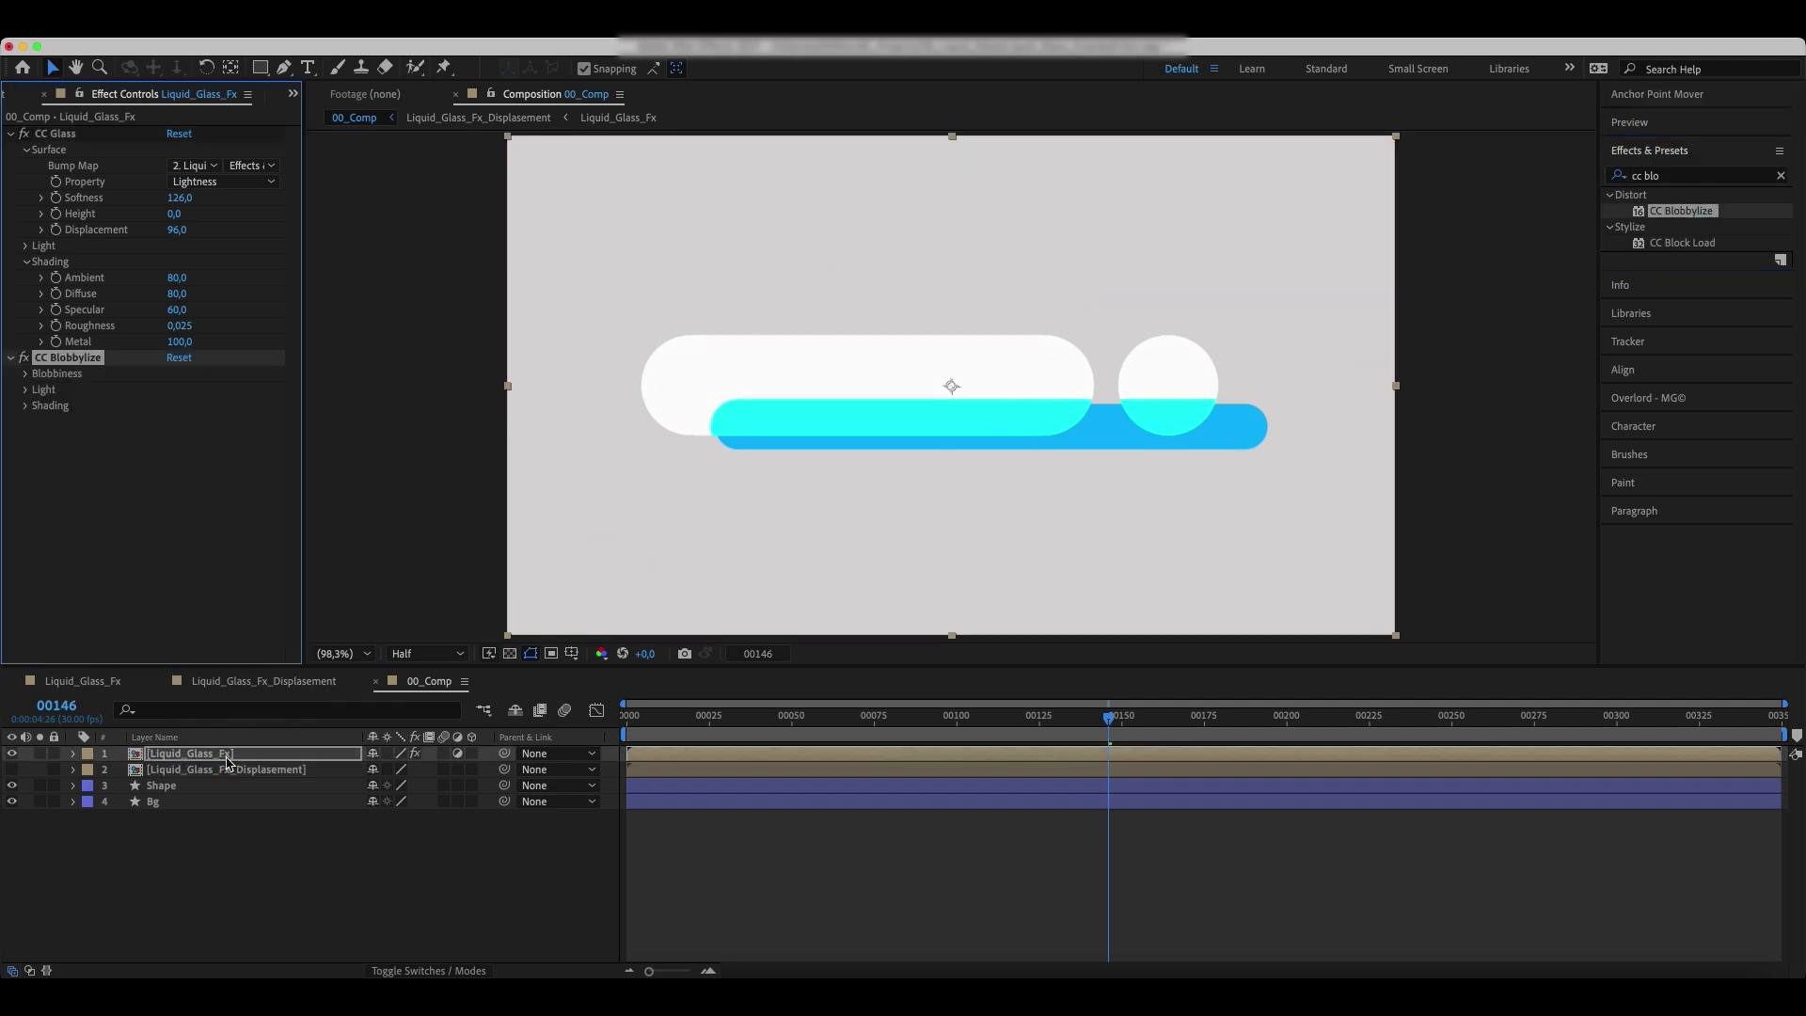
- Set Blob Layer to Liquid_Glass_Fx_Displacement (effects and masks), Softness 35, Cut Away 0
click(25, 373)
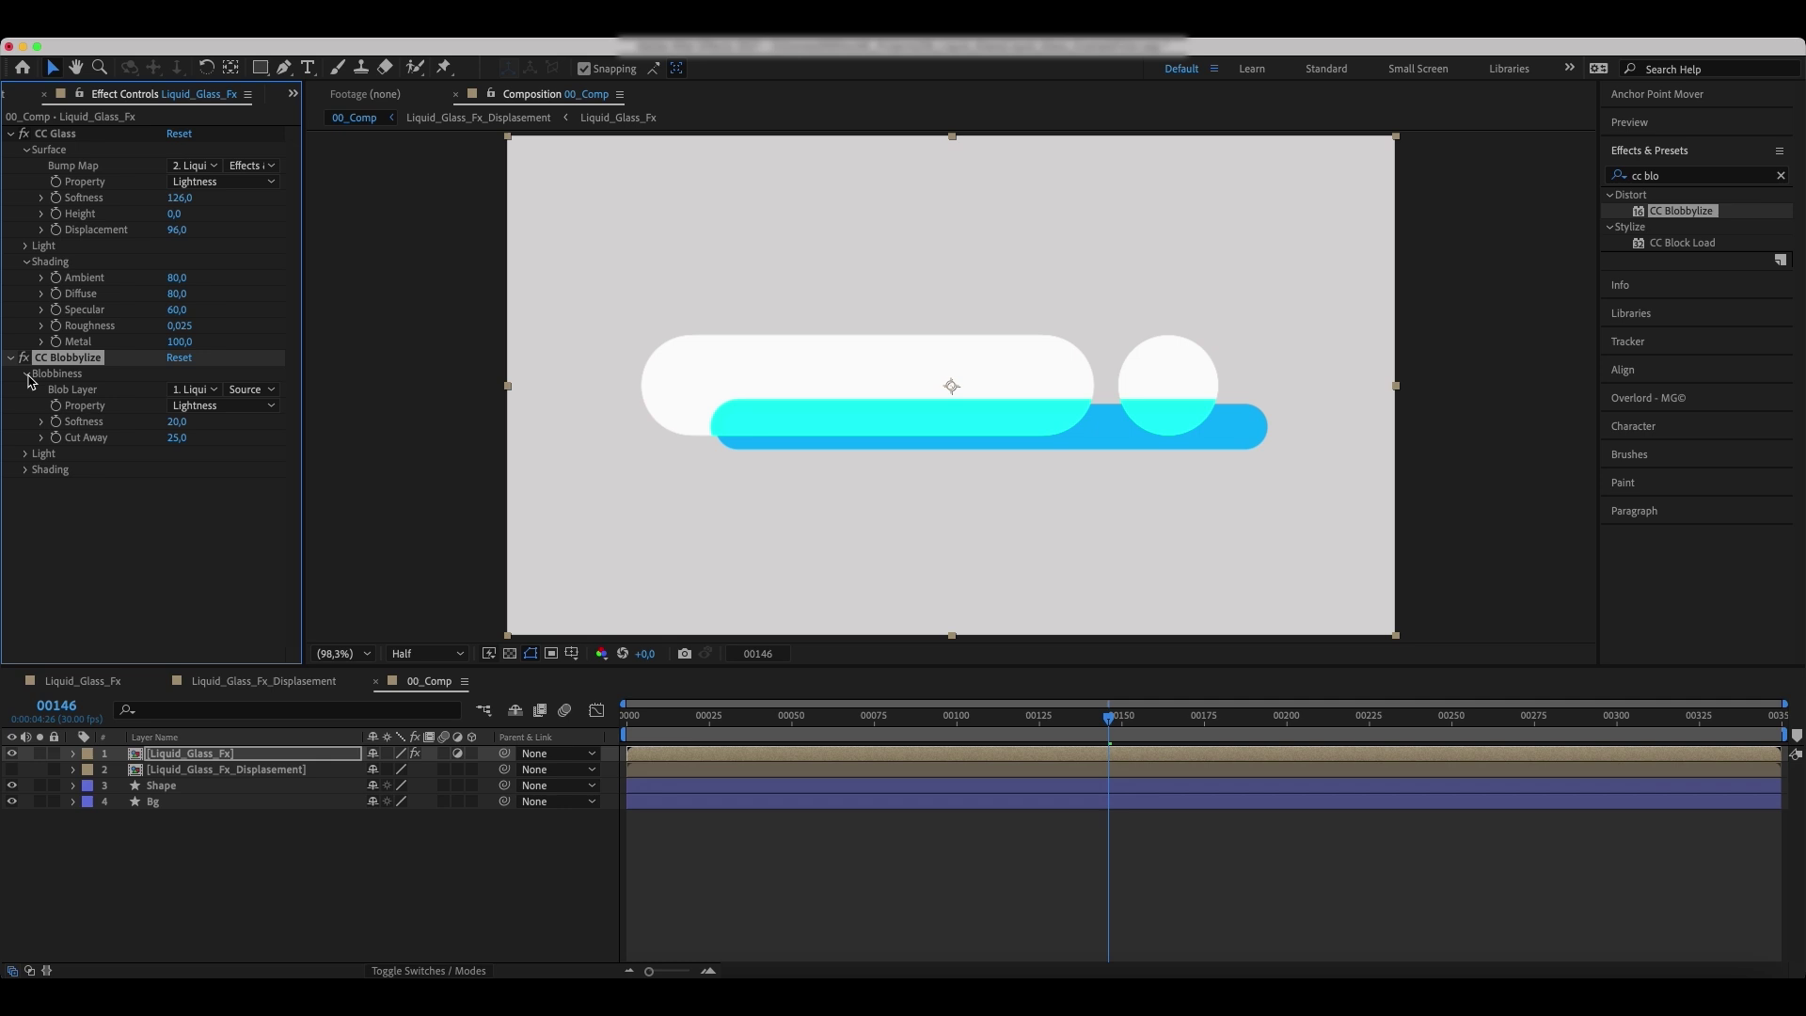
click(199, 391)
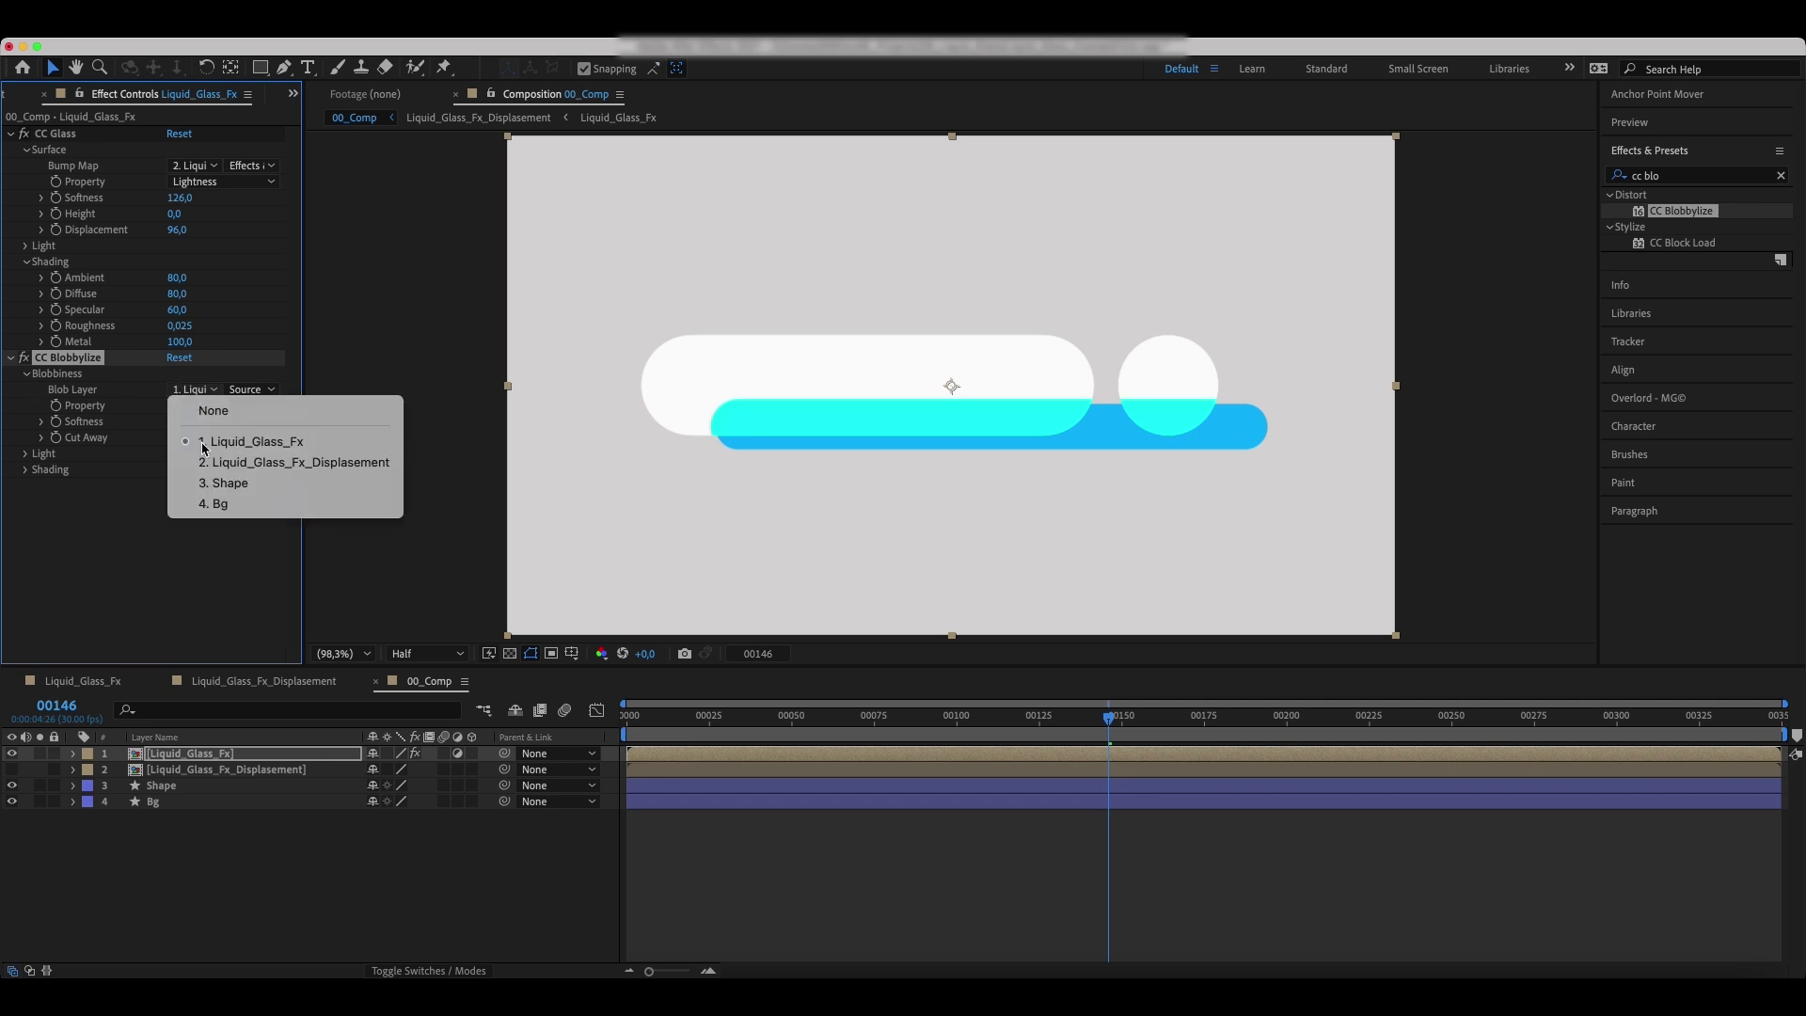
click(252, 462)
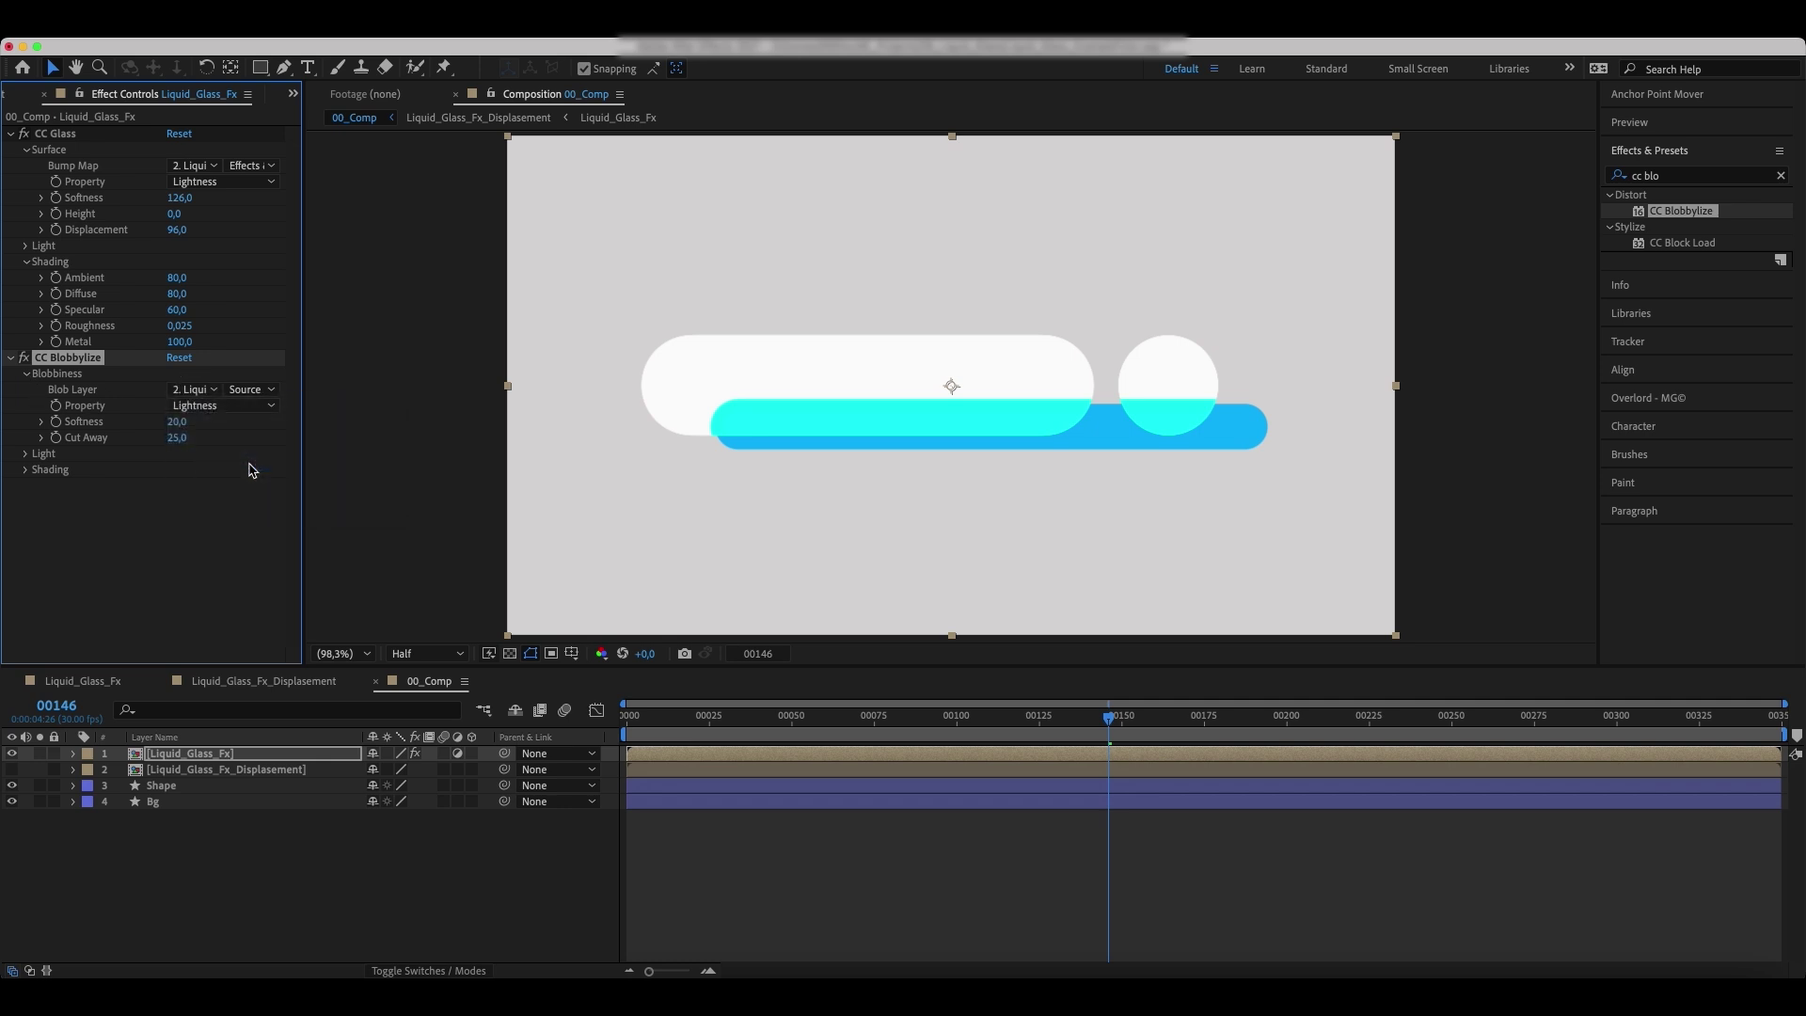
click(249, 390)
click(259, 453)
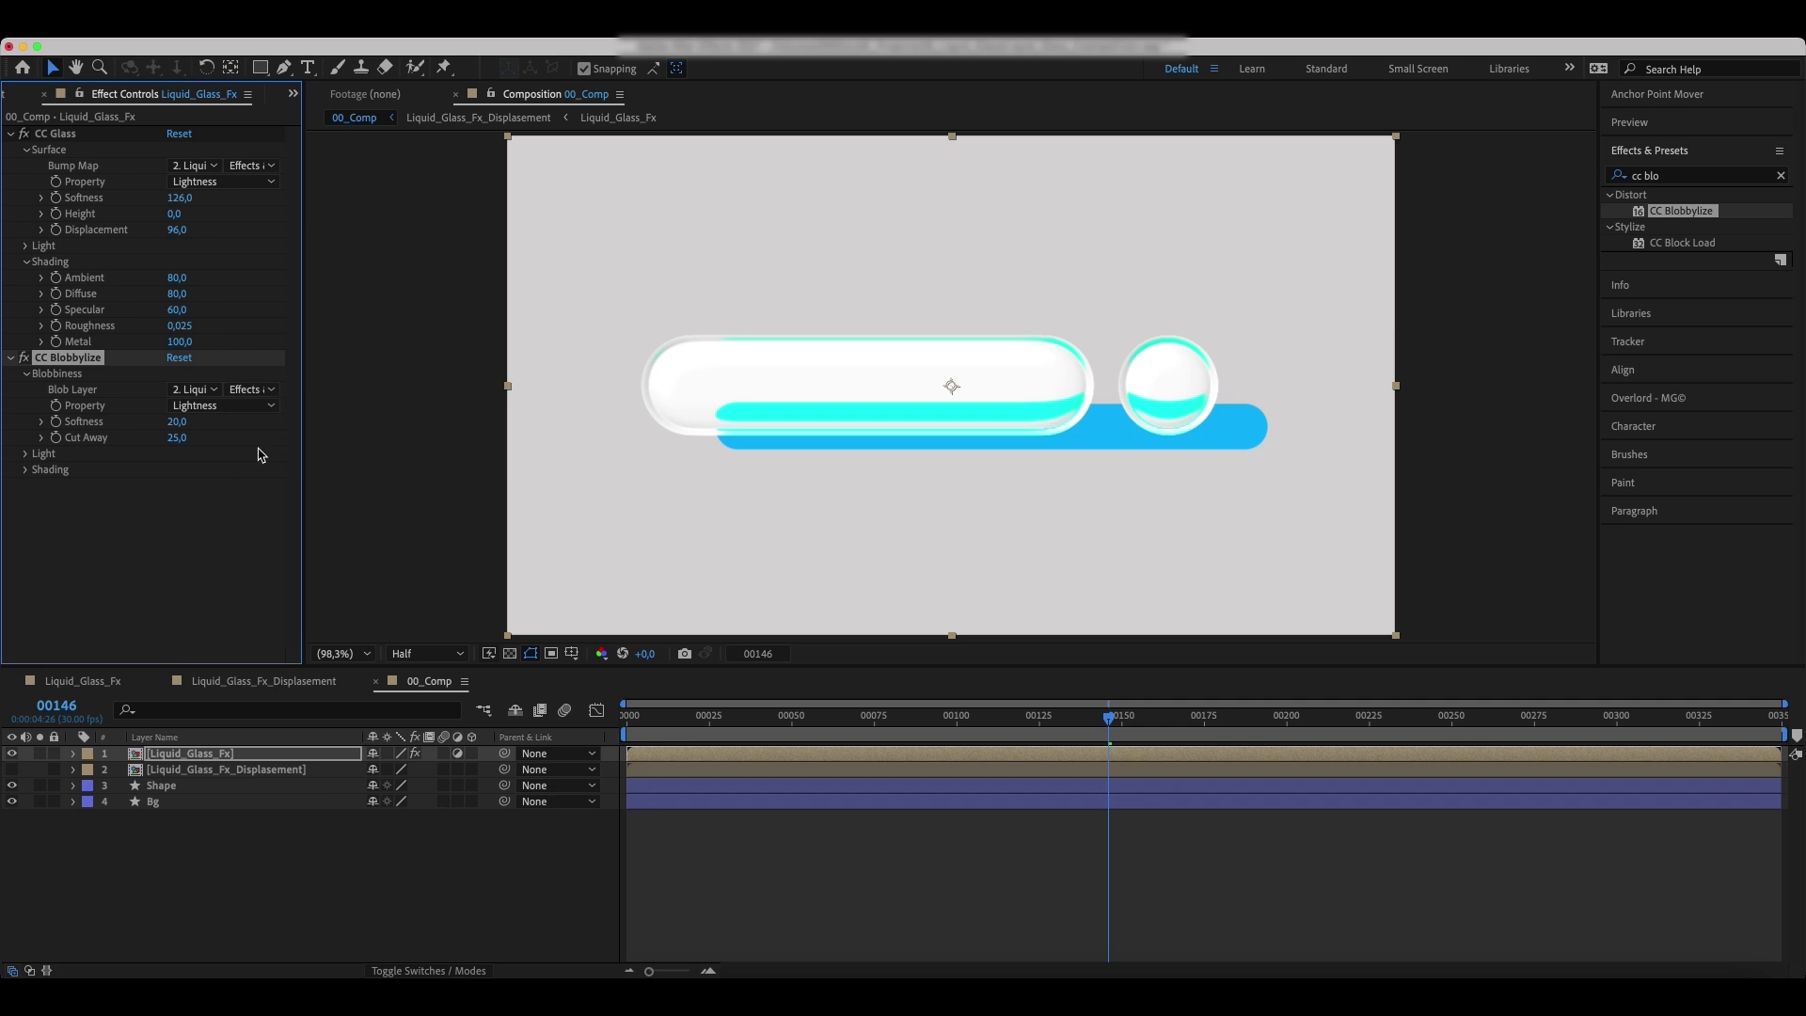
click(184, 422)
text(35)
click(197, 507)
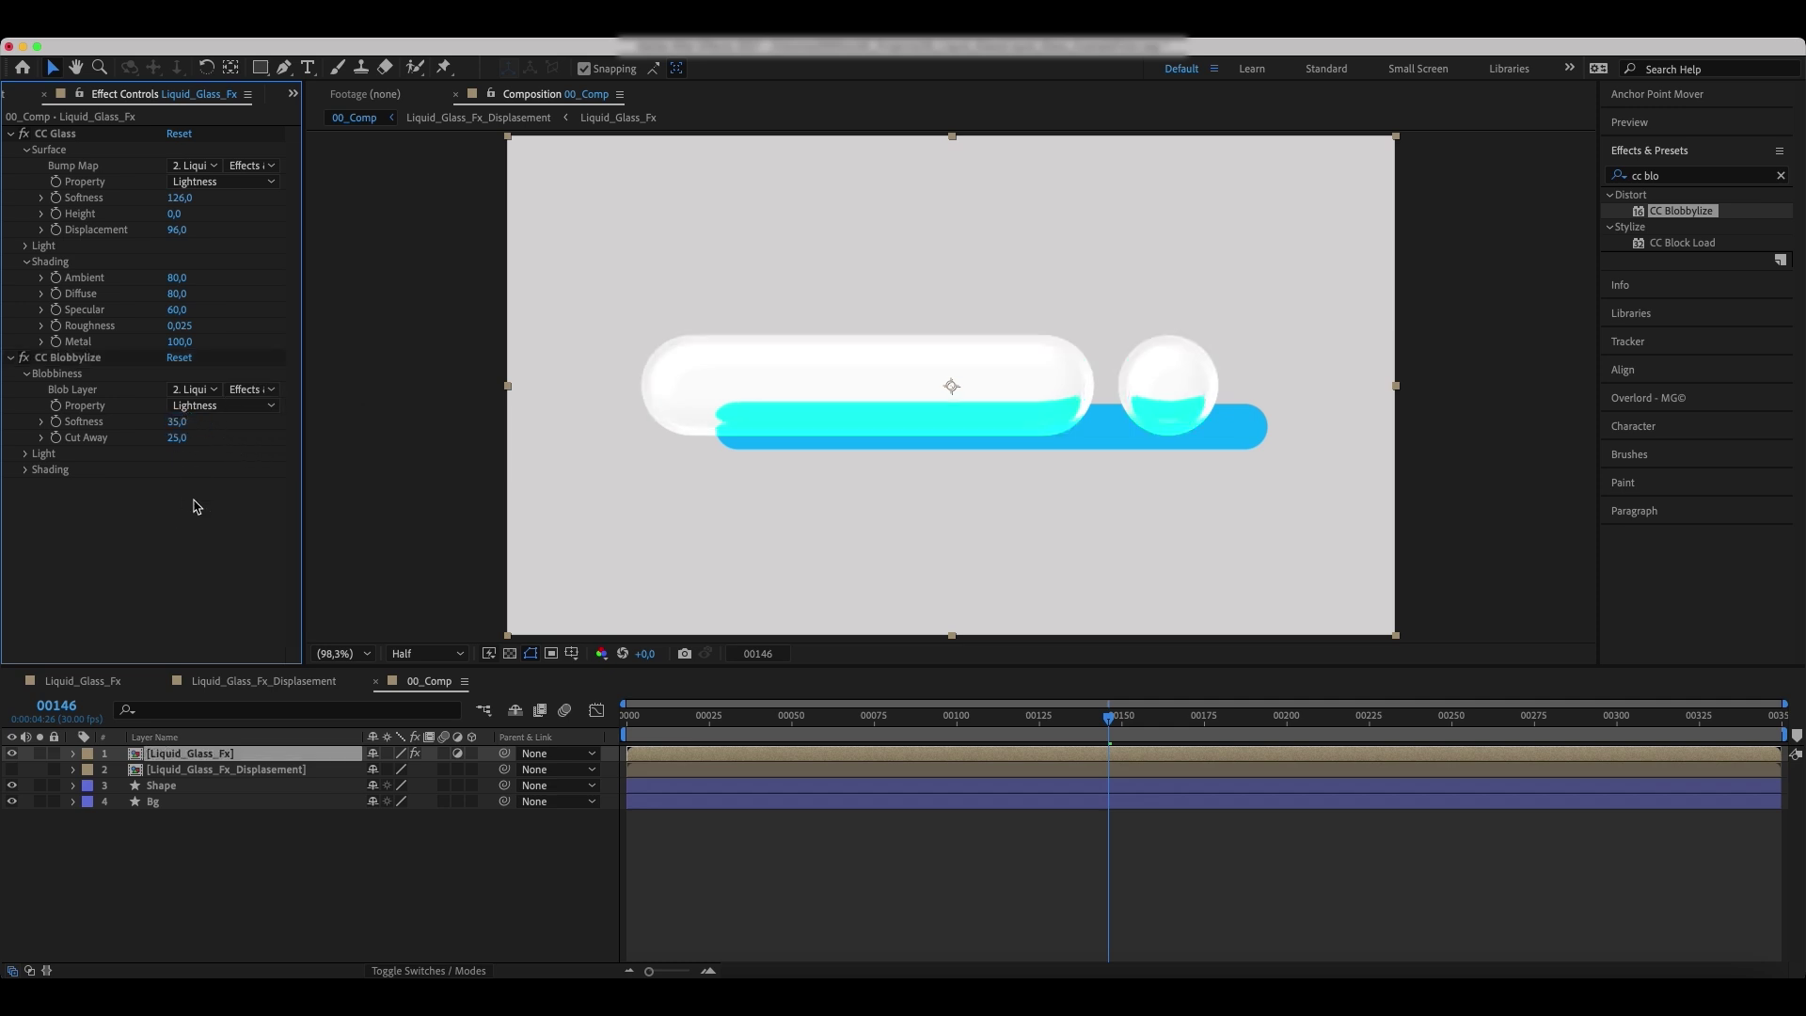
click(179, 438)
text(0)
key(Return)
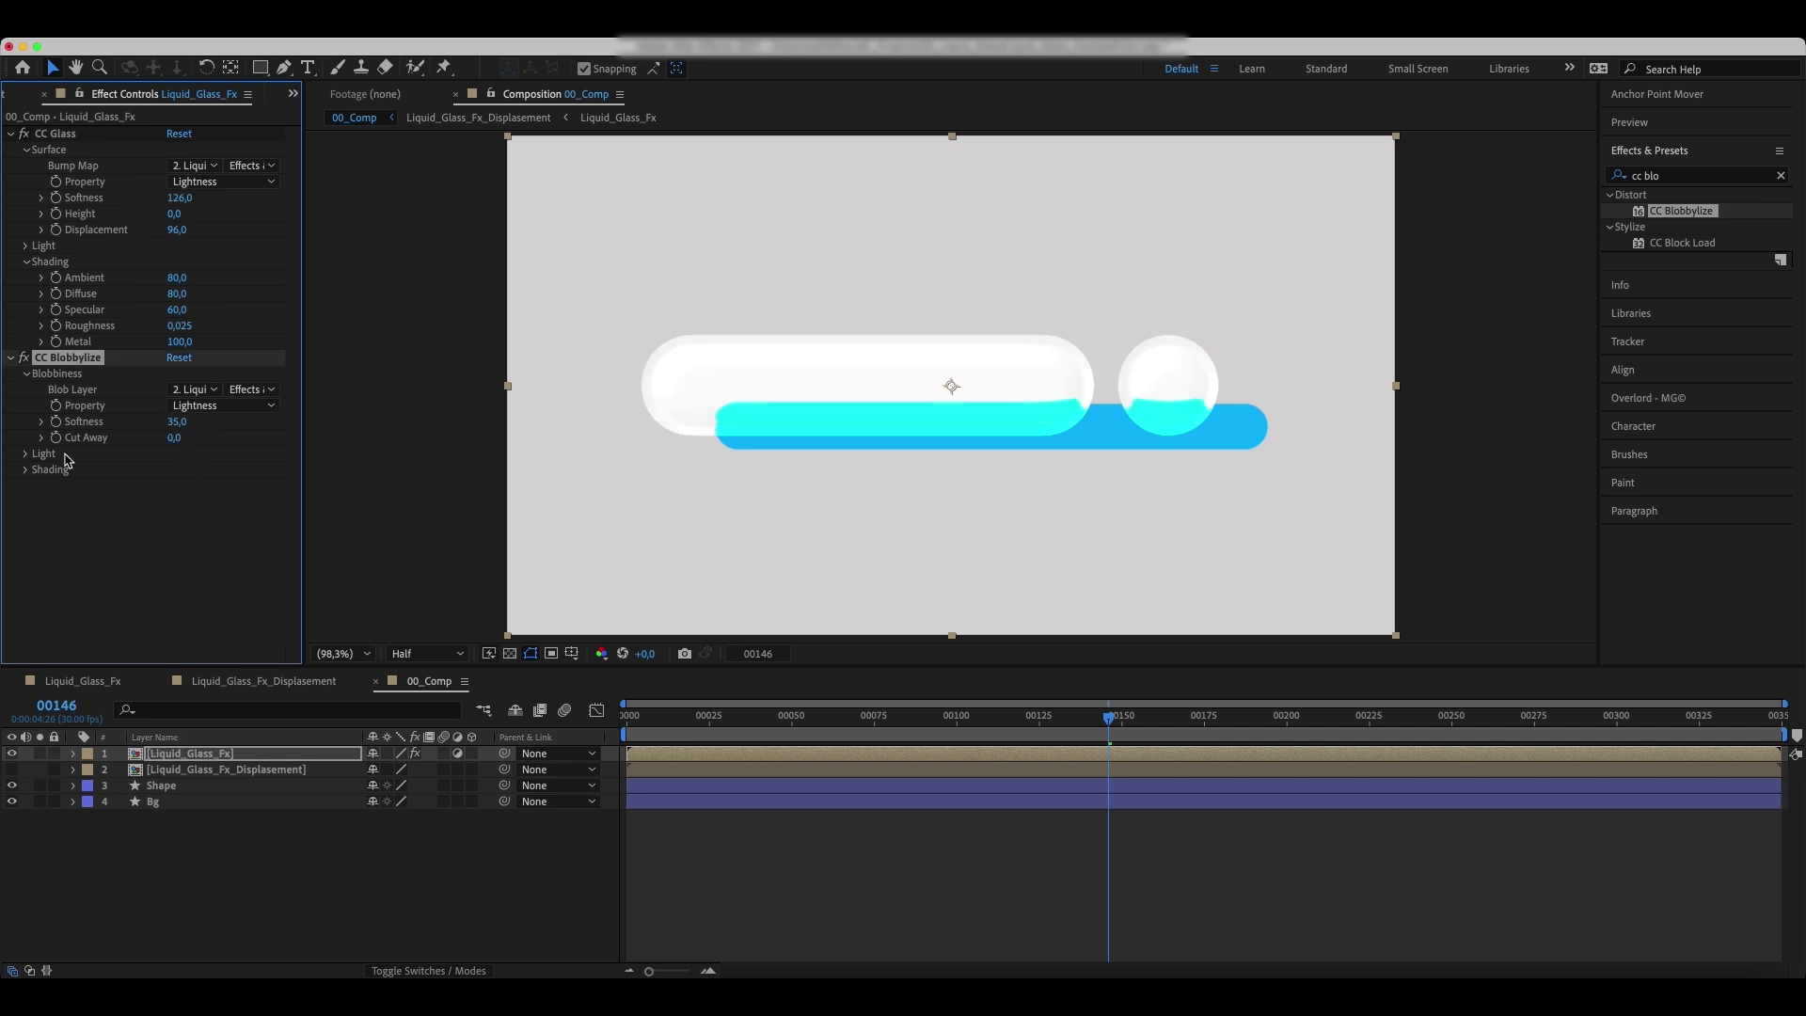
- Set the Blobbylize light direction to 155°
click(26, 454)
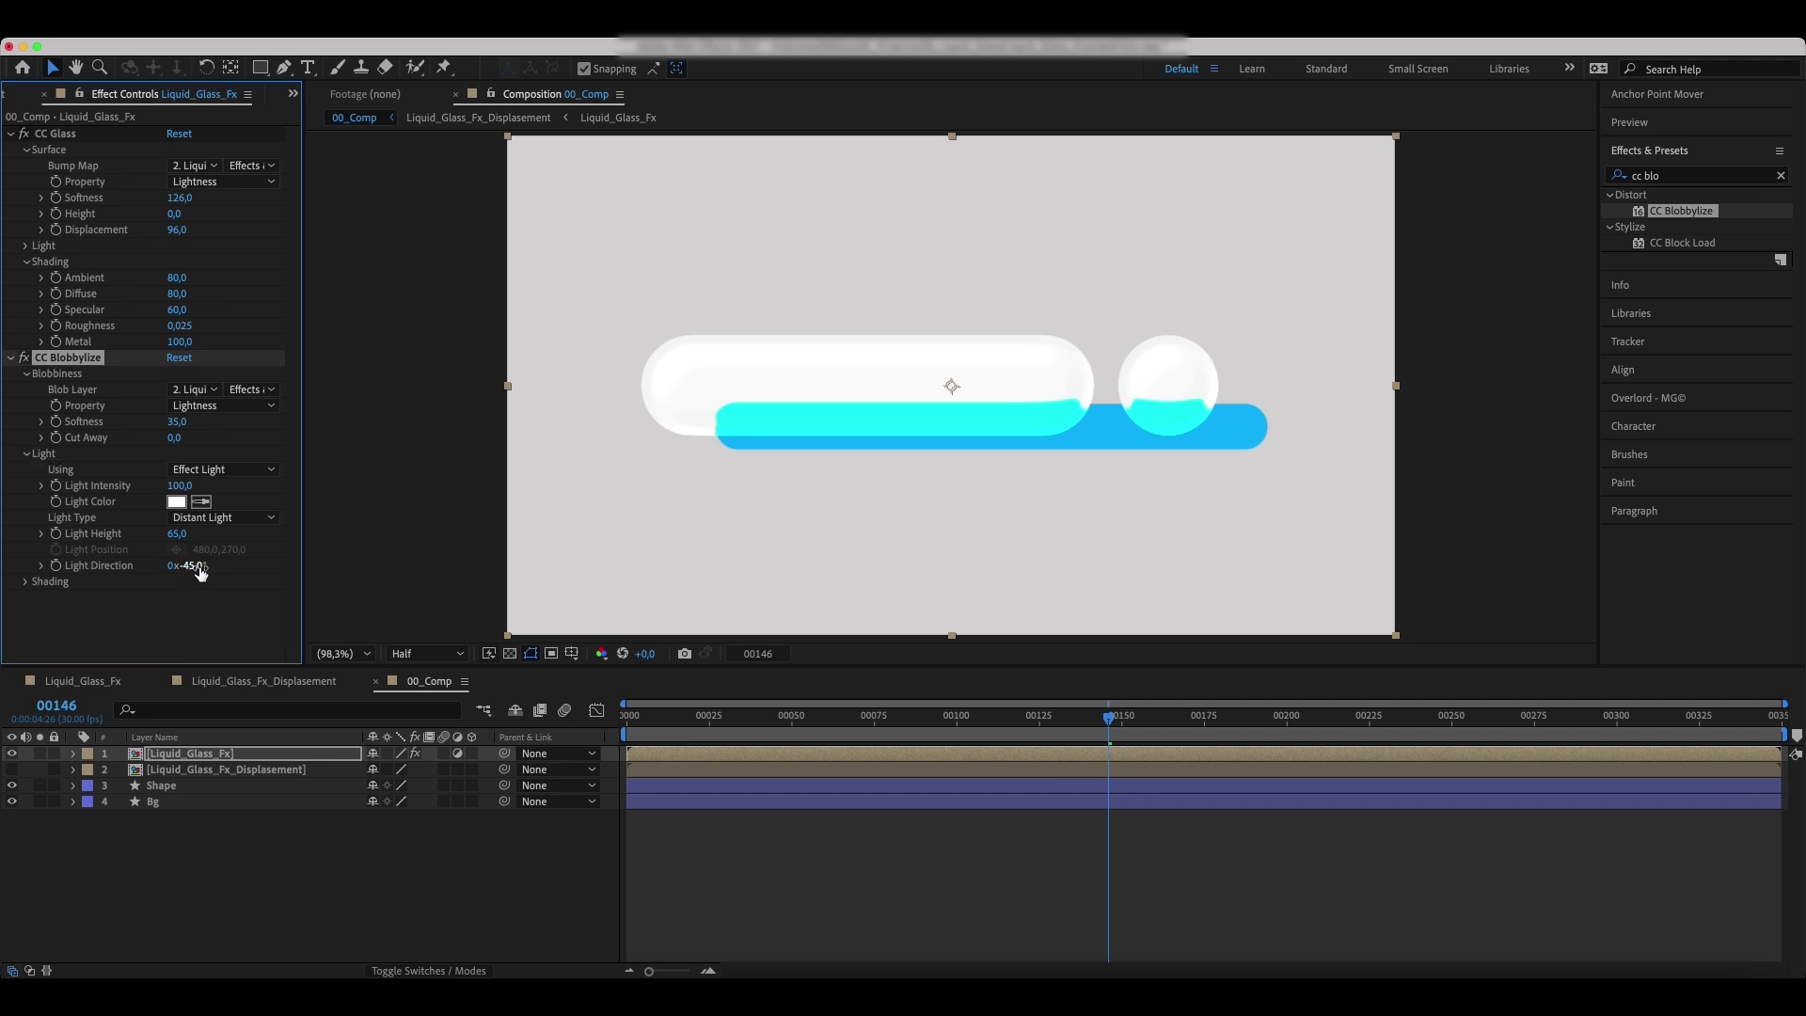
drag(200, 571, 338, 561)
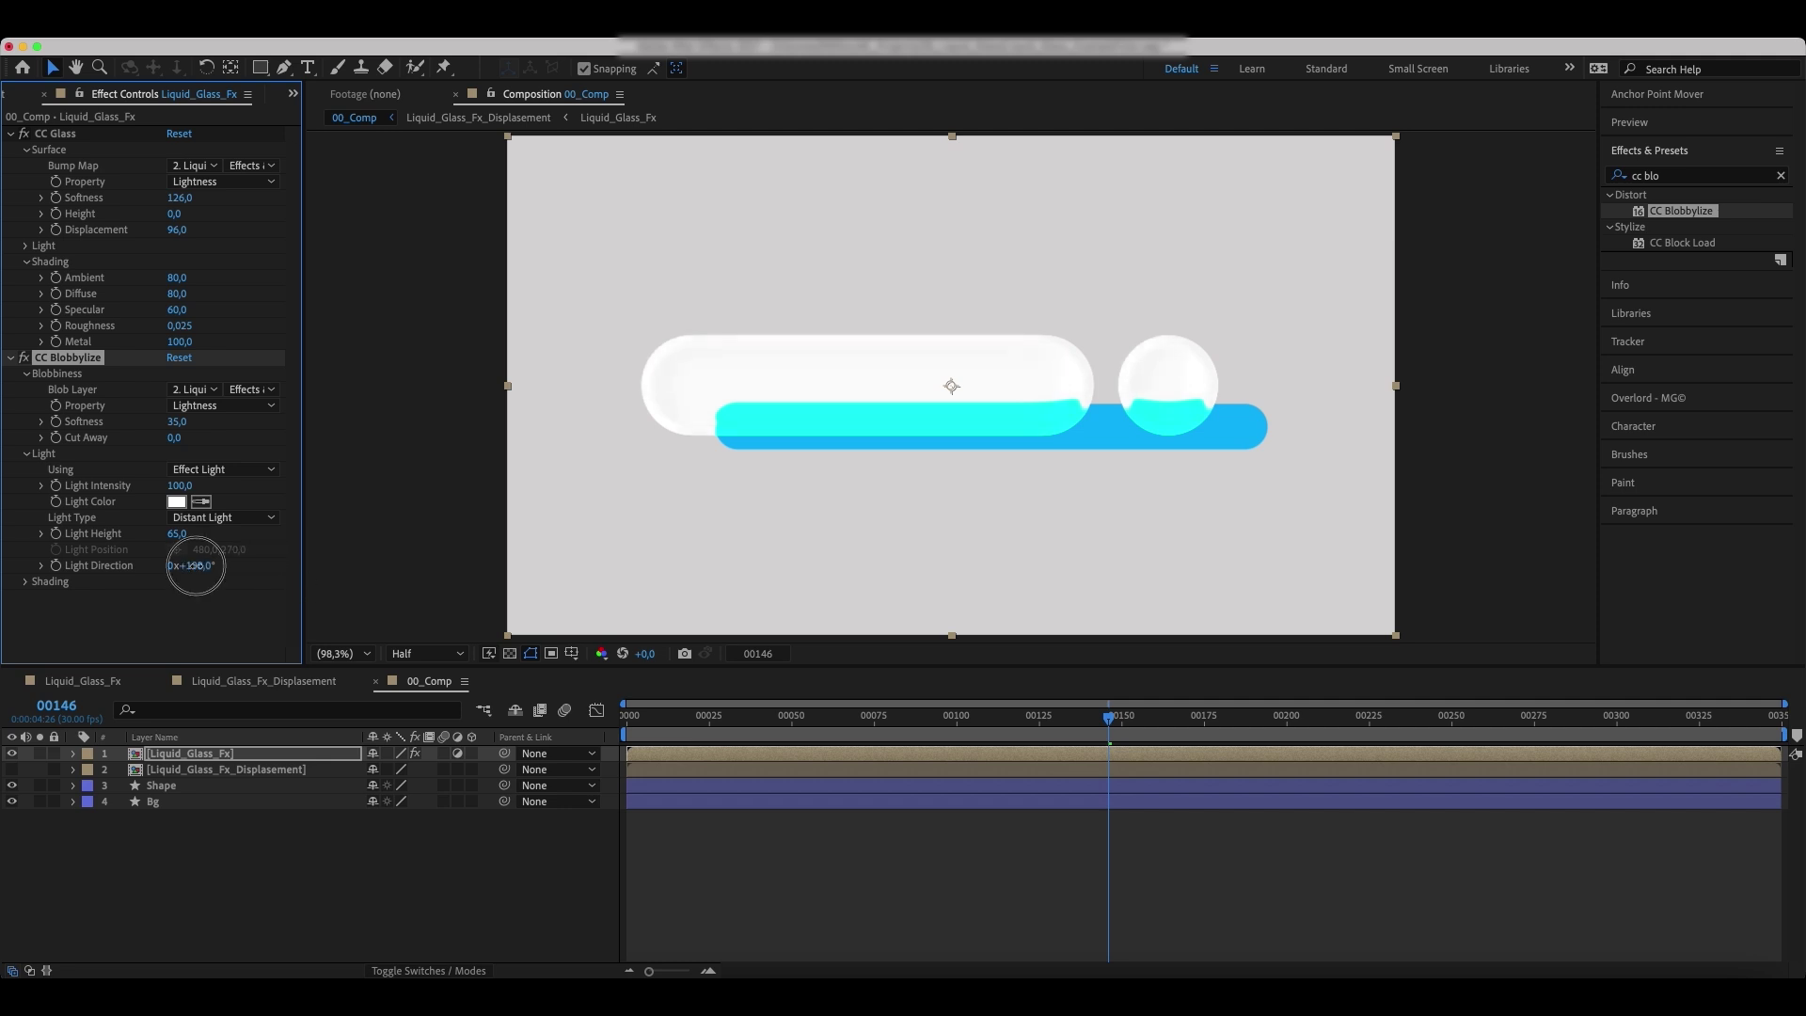
click(196, 565)
text(155)
key(Return)
- Set Blobbylize shading to Ambient 40, Diffuse 50, Specular 50, Metal 50, and create a Shadows comp
click(25, 453)
click(25, 470)
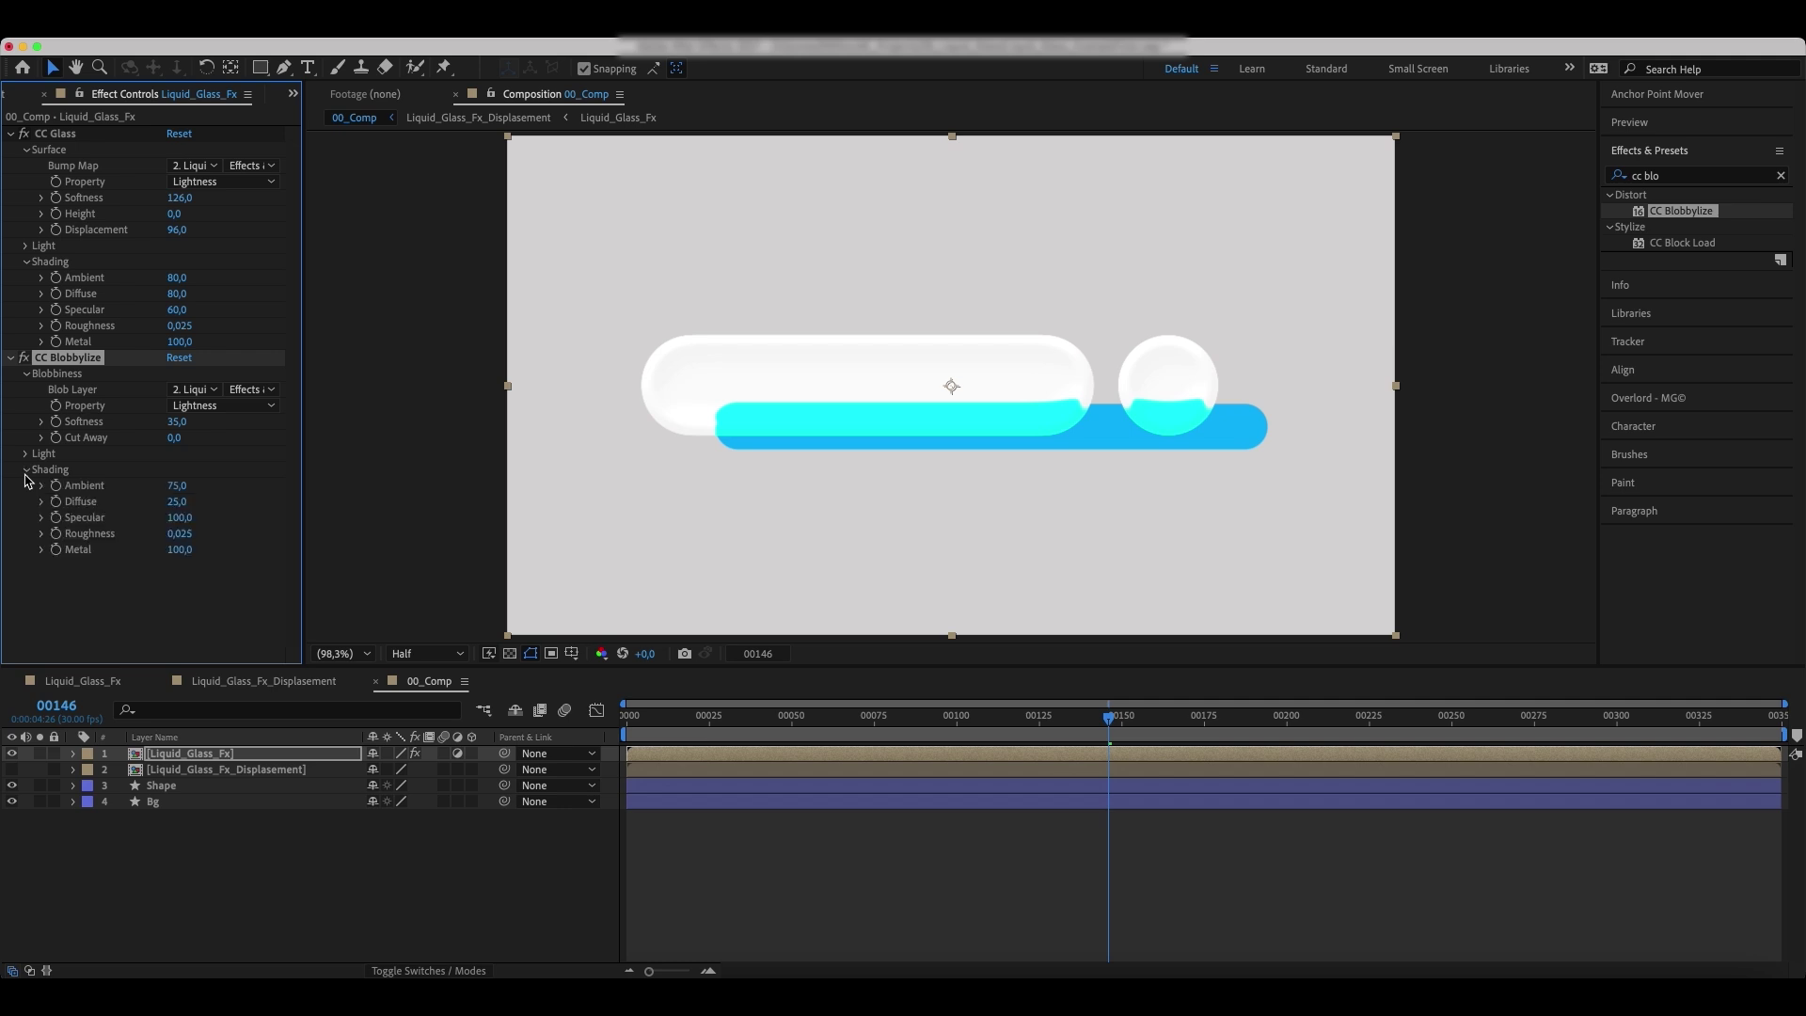
click(177, 485)
text(40)
key(Return)
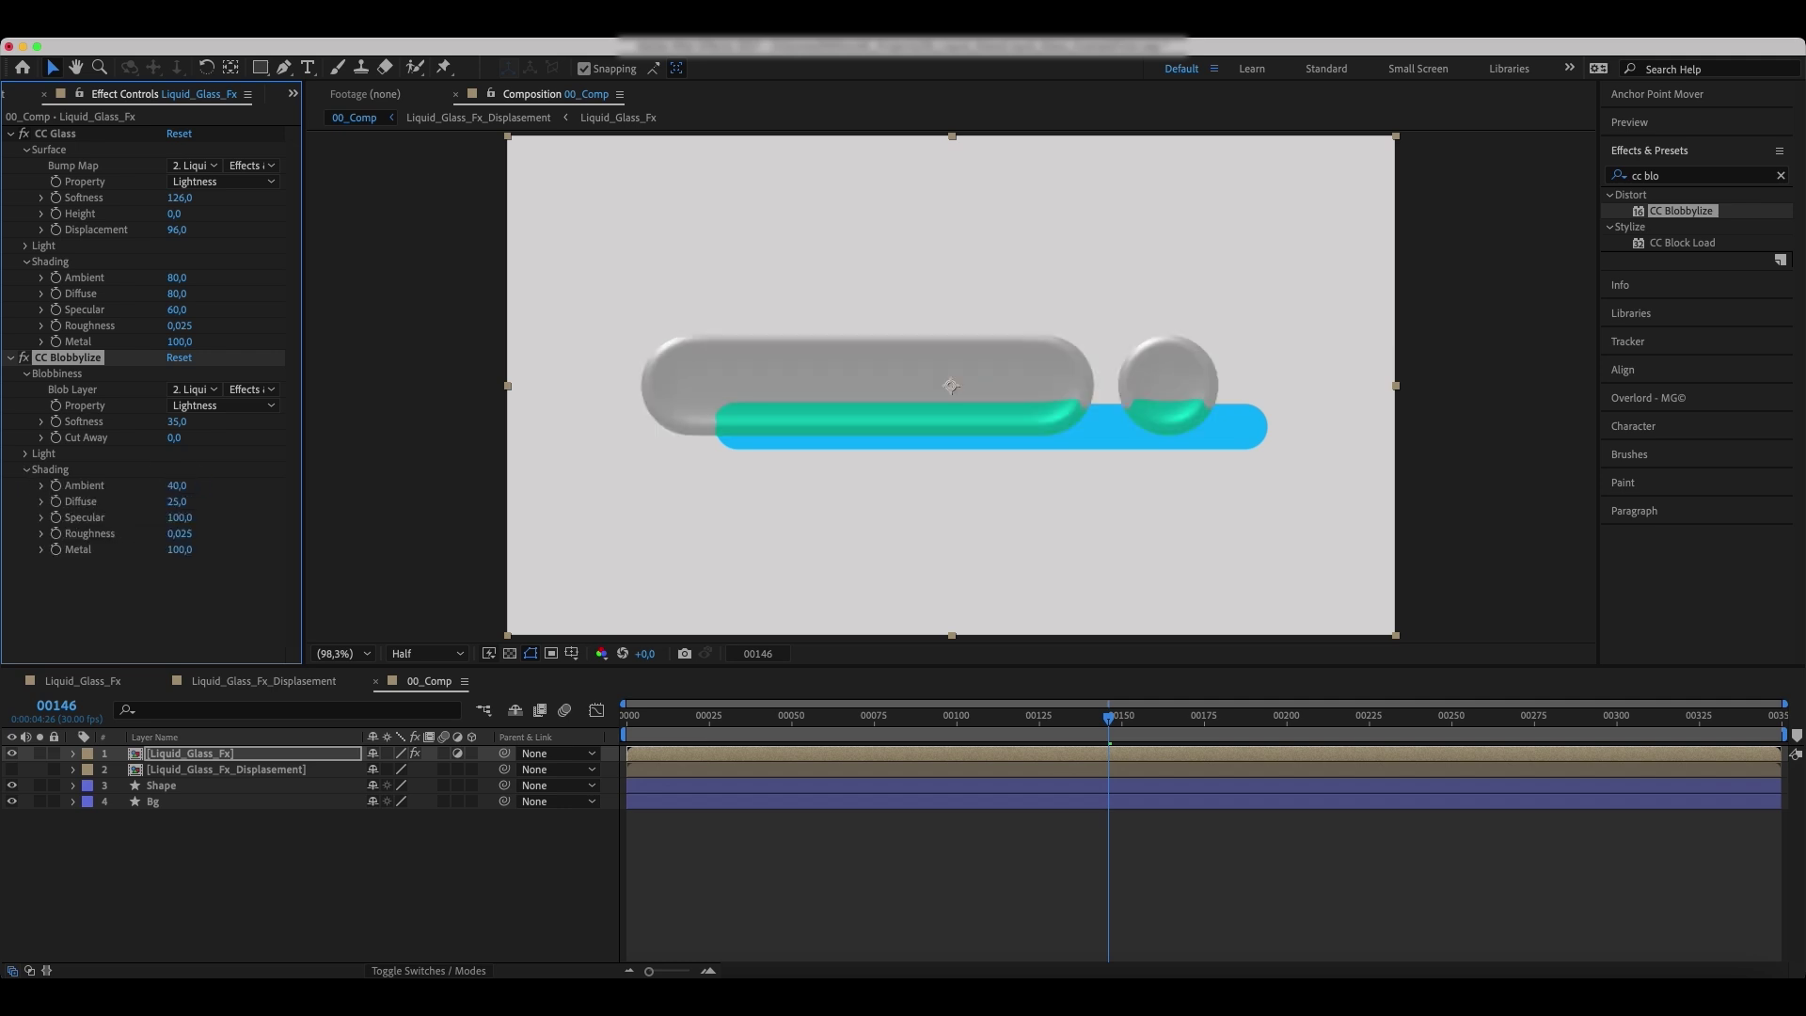
click(177, 501)
text(5)
key(Return)
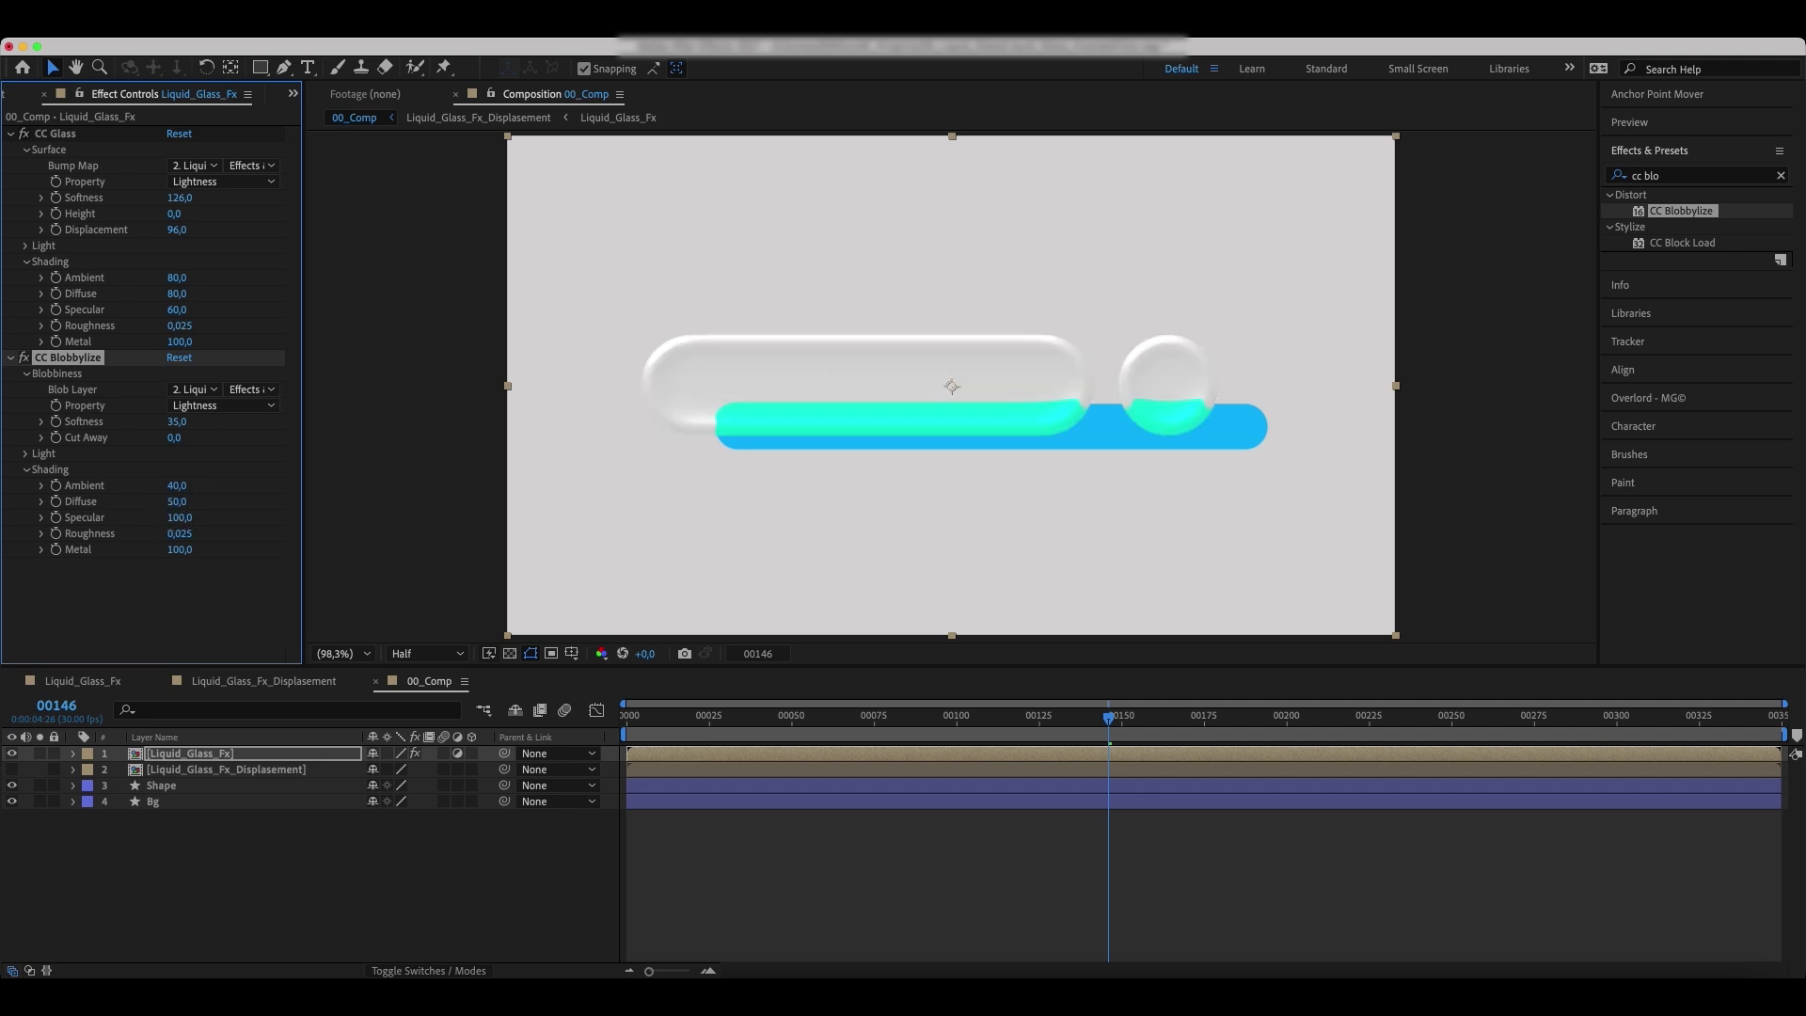
click(178, 517)
text(50)
key(Return)
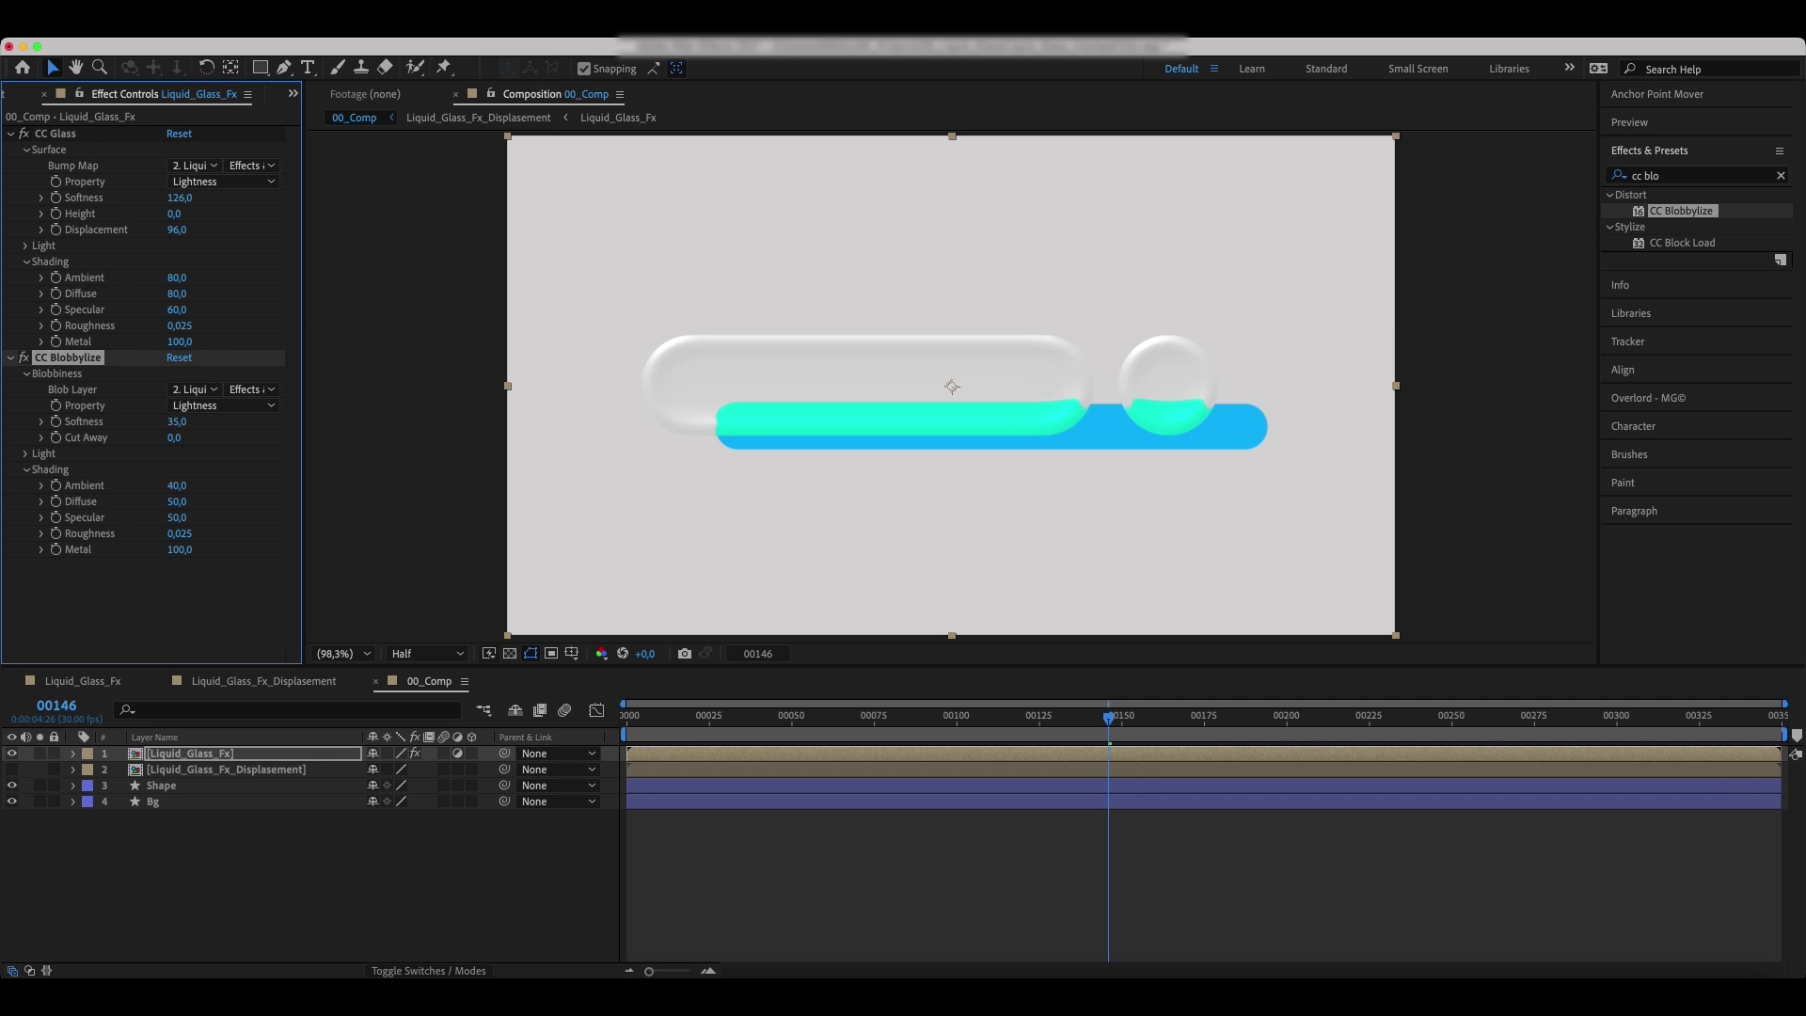
click(181, 550)
text(50)
key(Return)
key(super+n)
text(S)
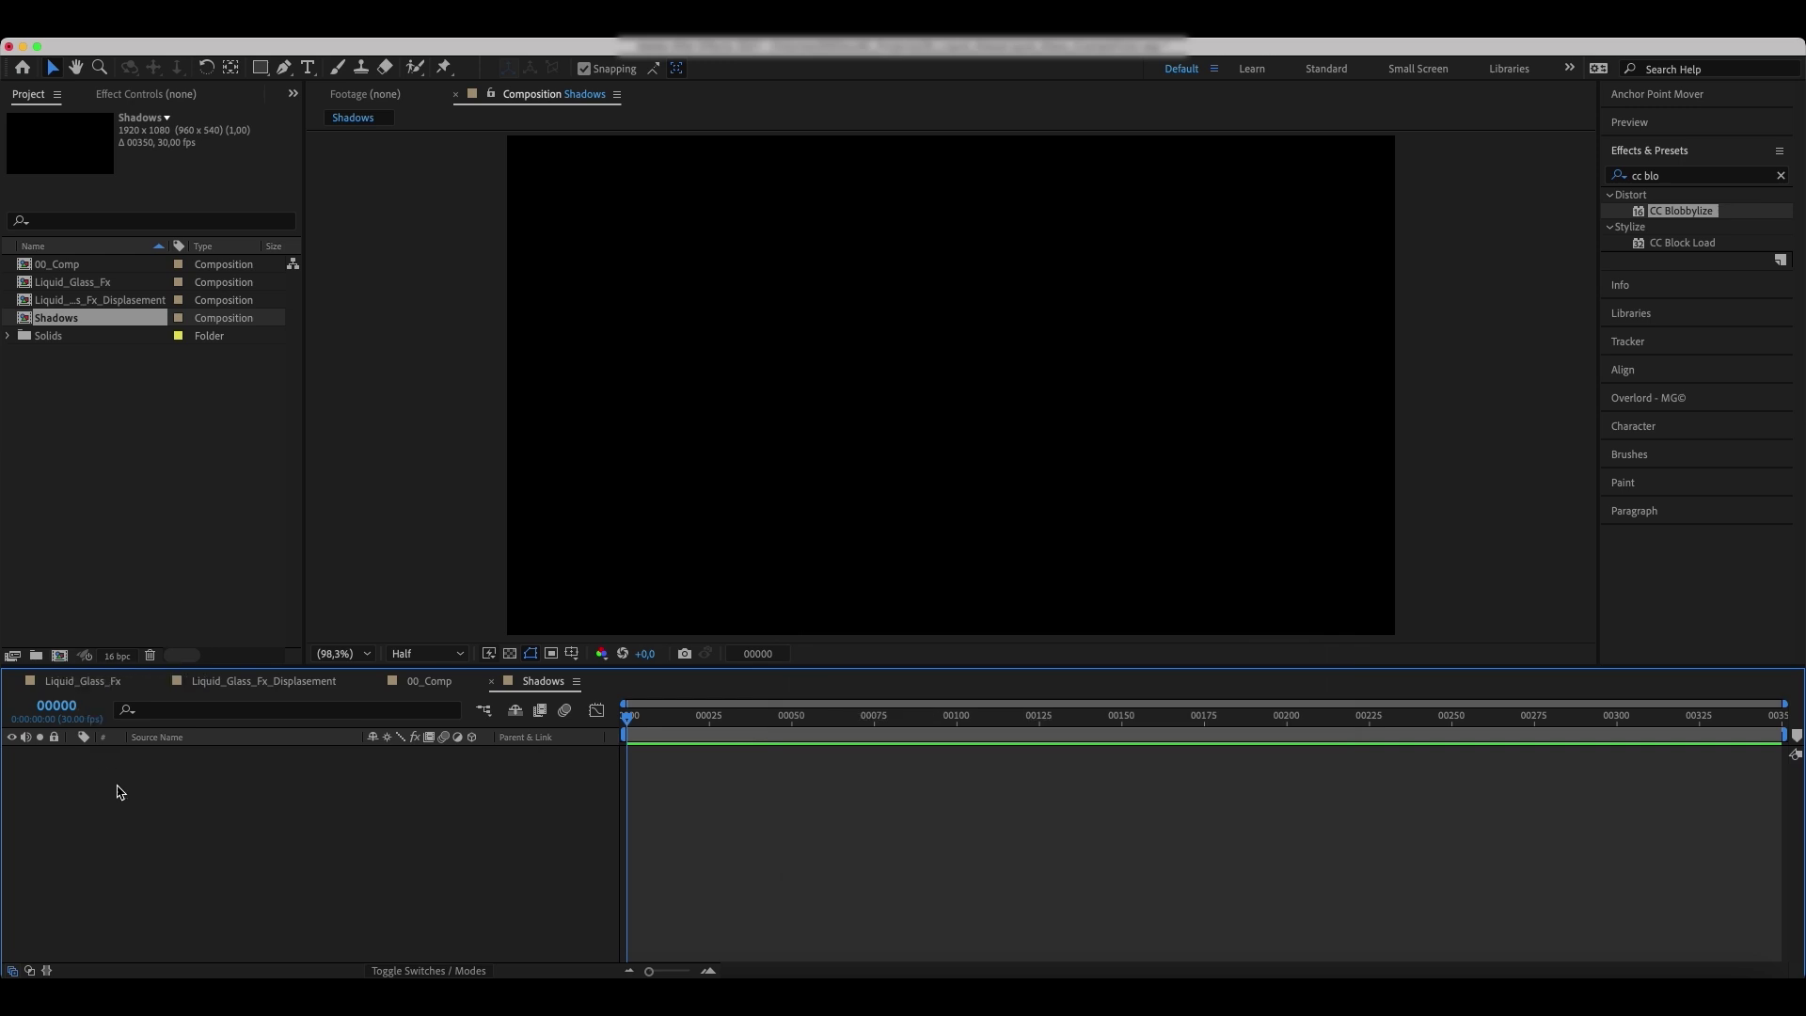
- Add a full-frame rectangle shape layer with a white fill
double_click(261, 66)
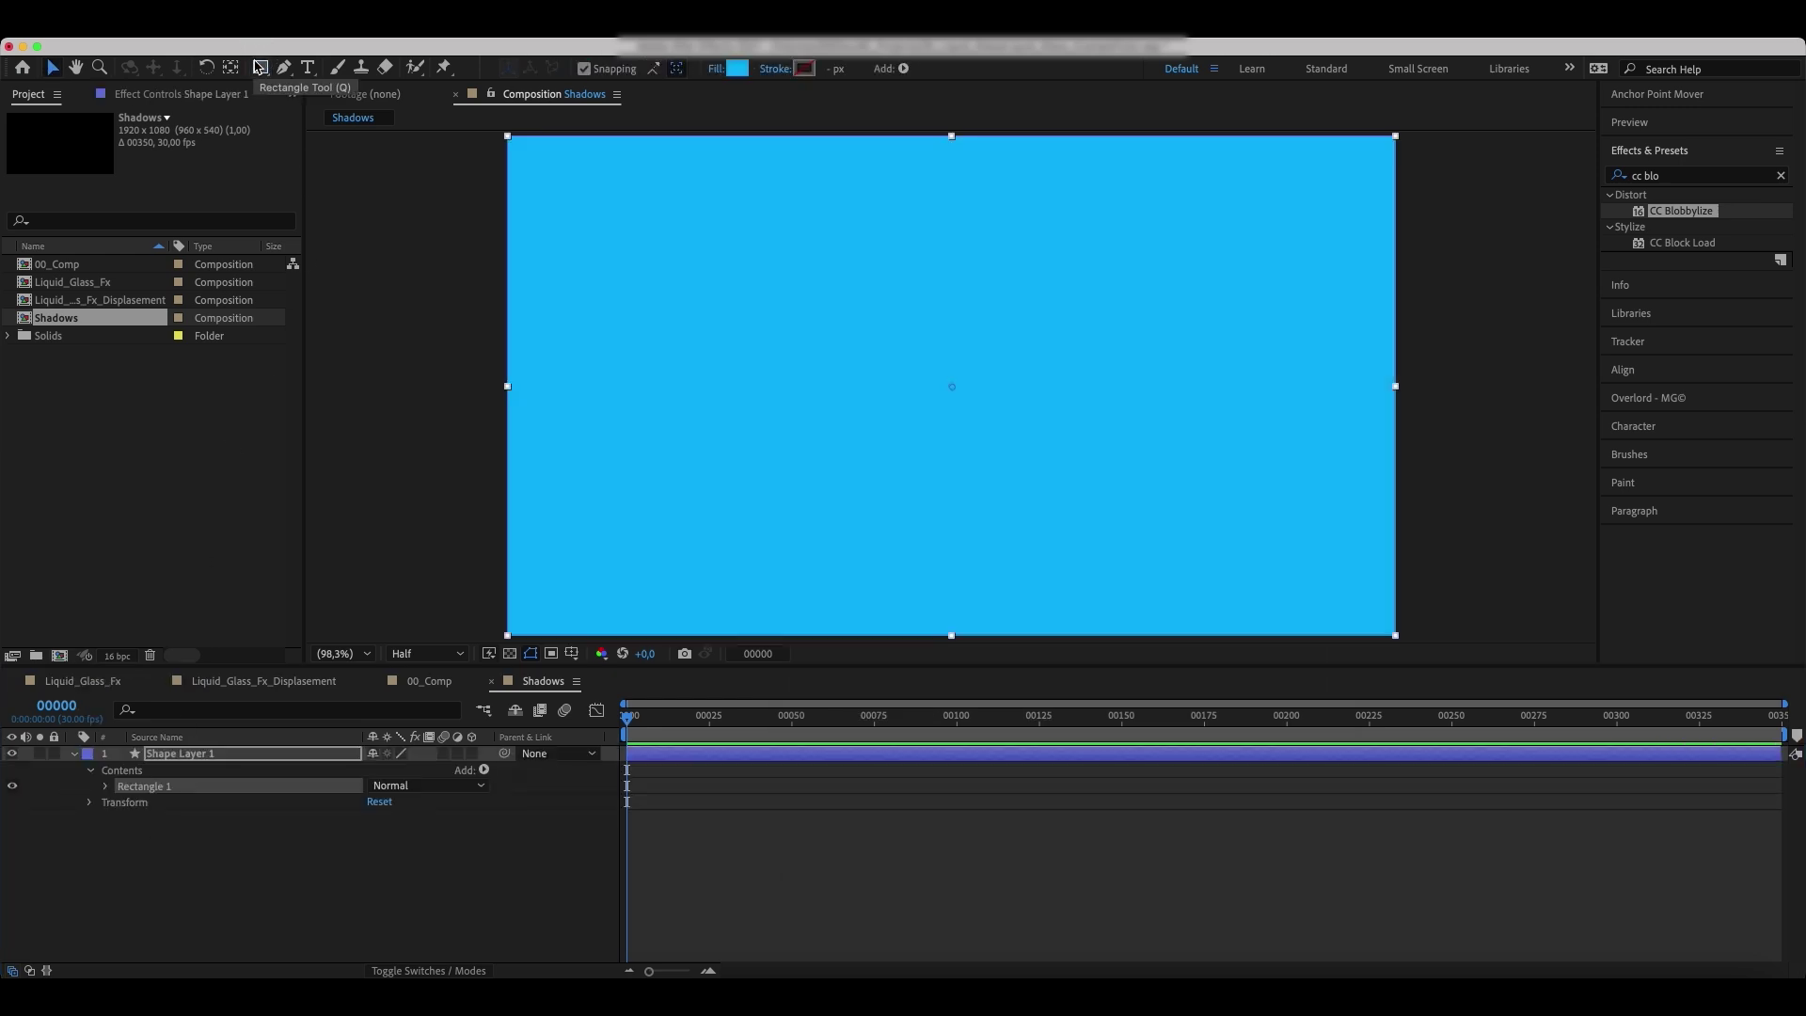
click(738, 68)
drag(1157, 674, 942, 525)
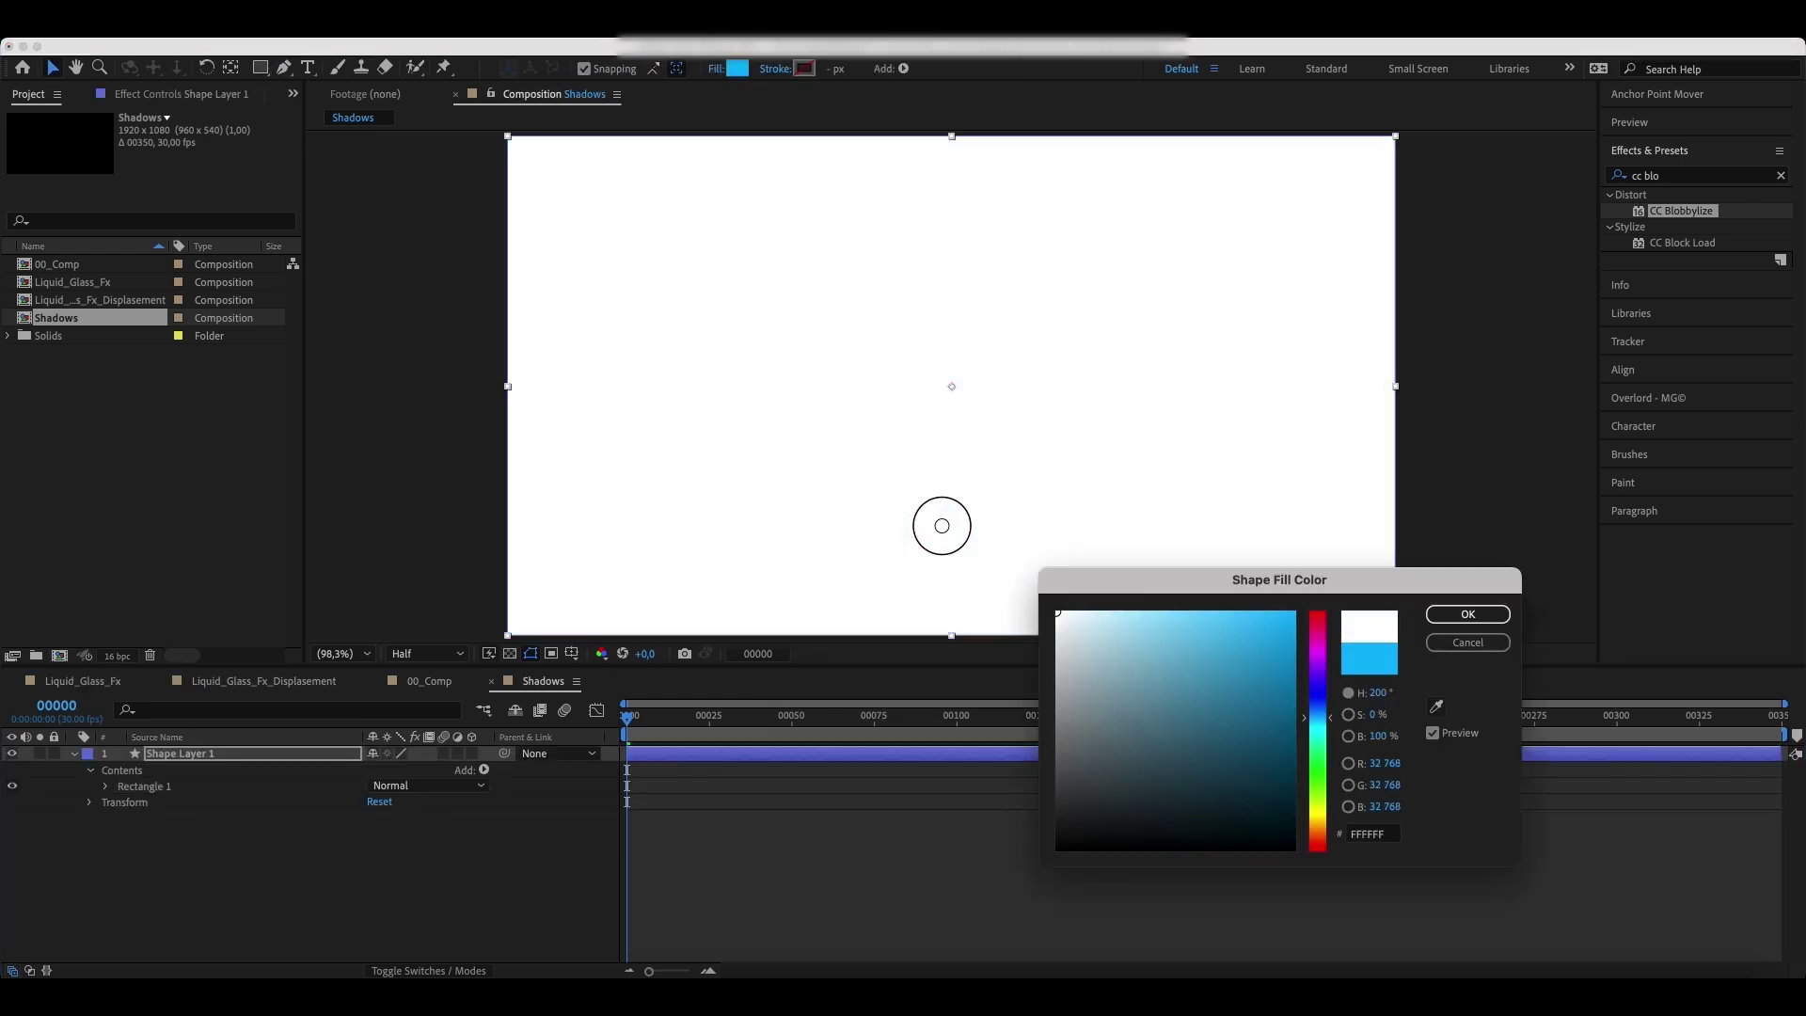
click(260, 757)
- Place the Liquid_Glass_Fx composition above the white rectangle layer
click(87, 288)
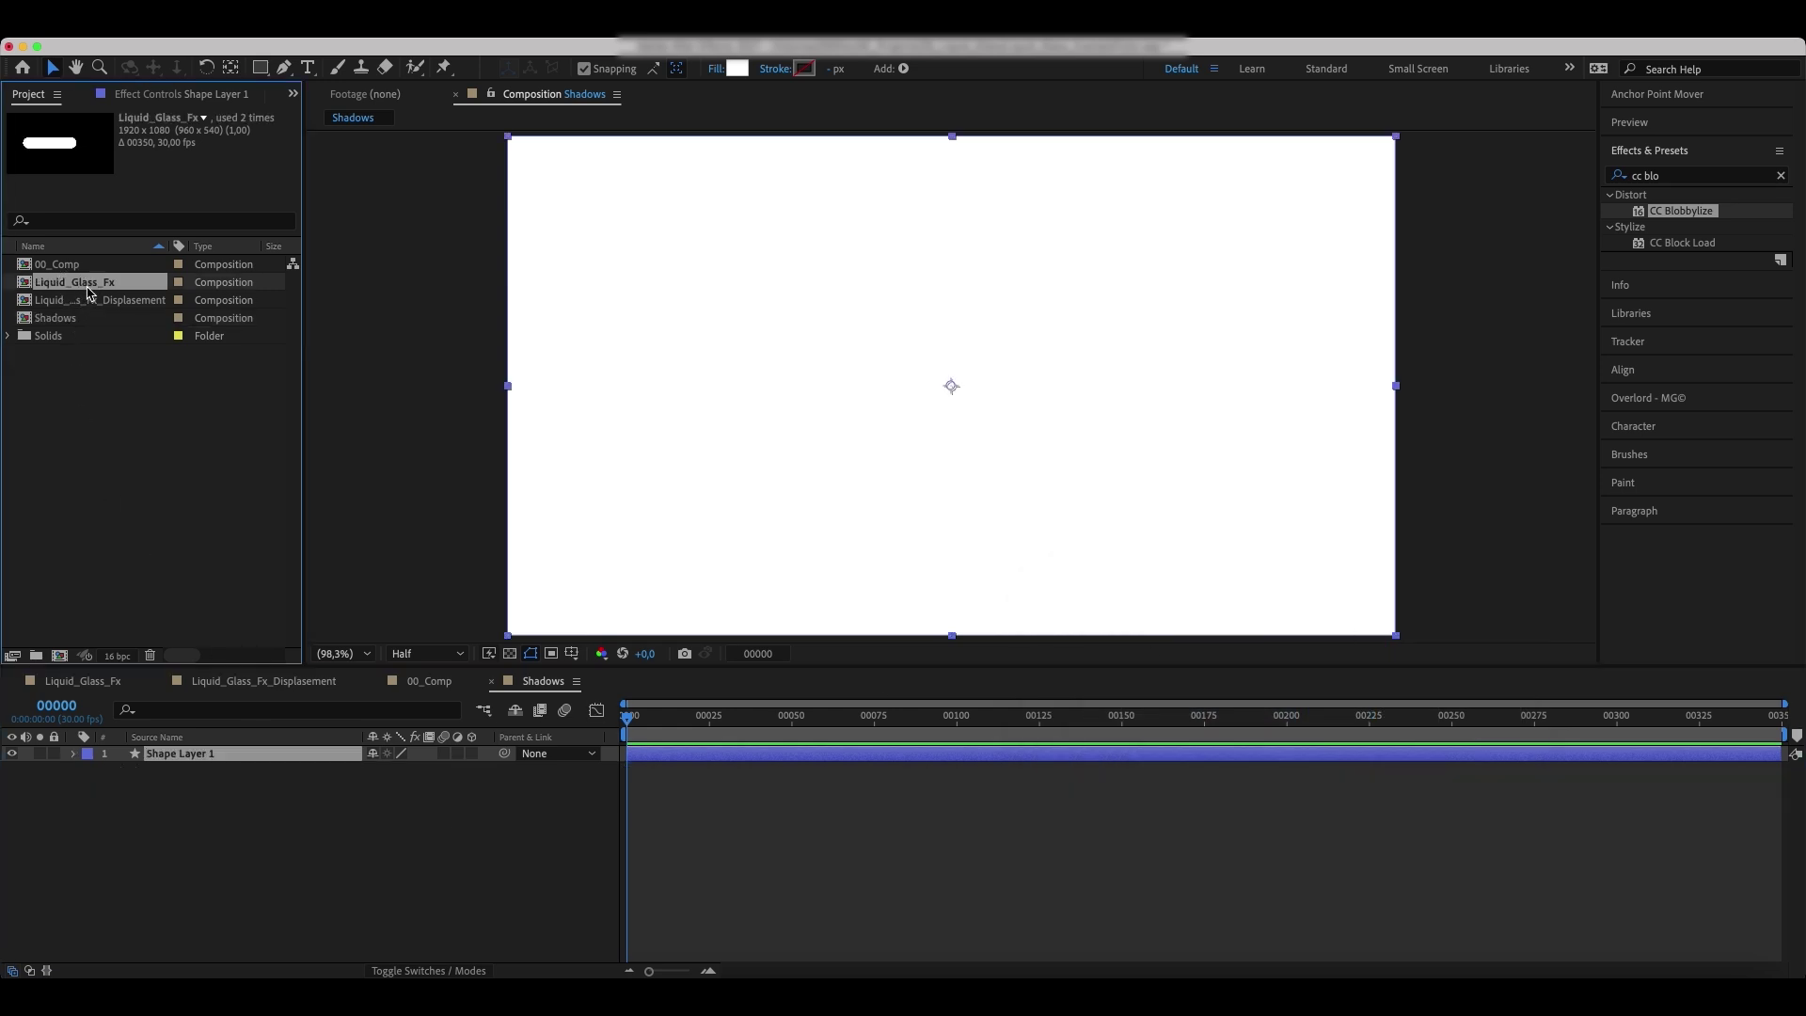
drag(89, 292, 189, 756)
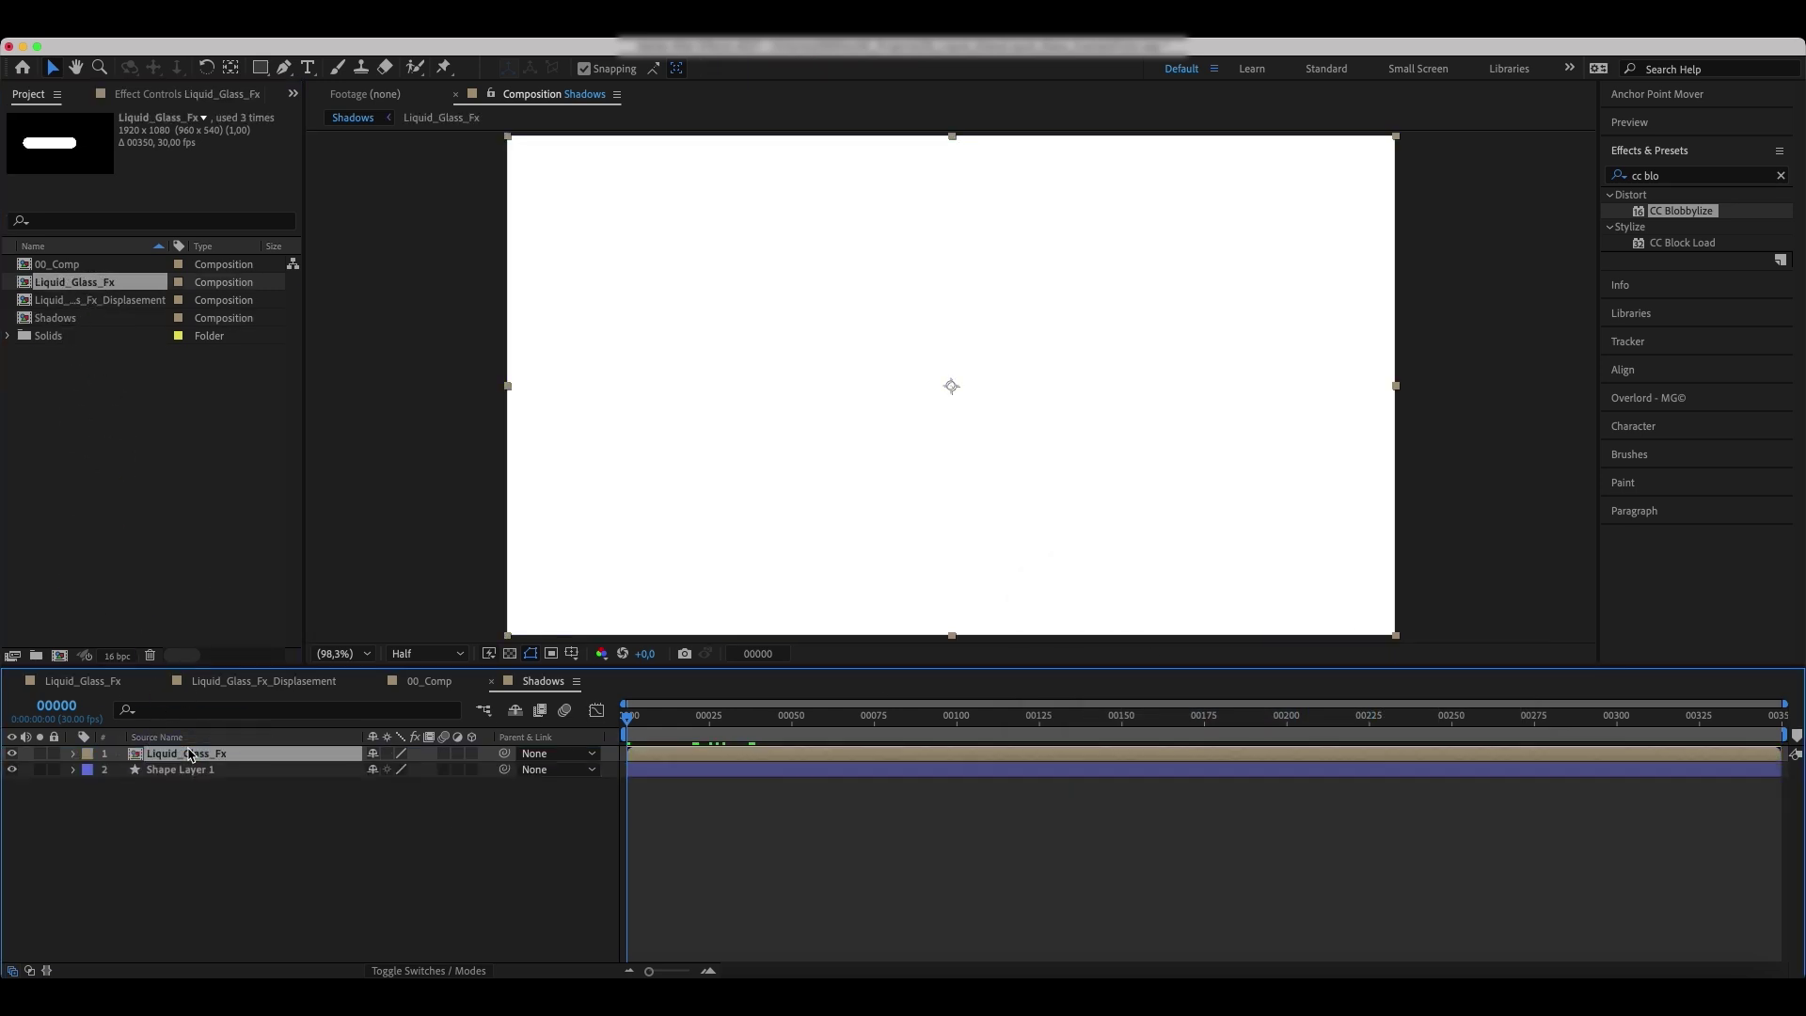
click(193, 757)
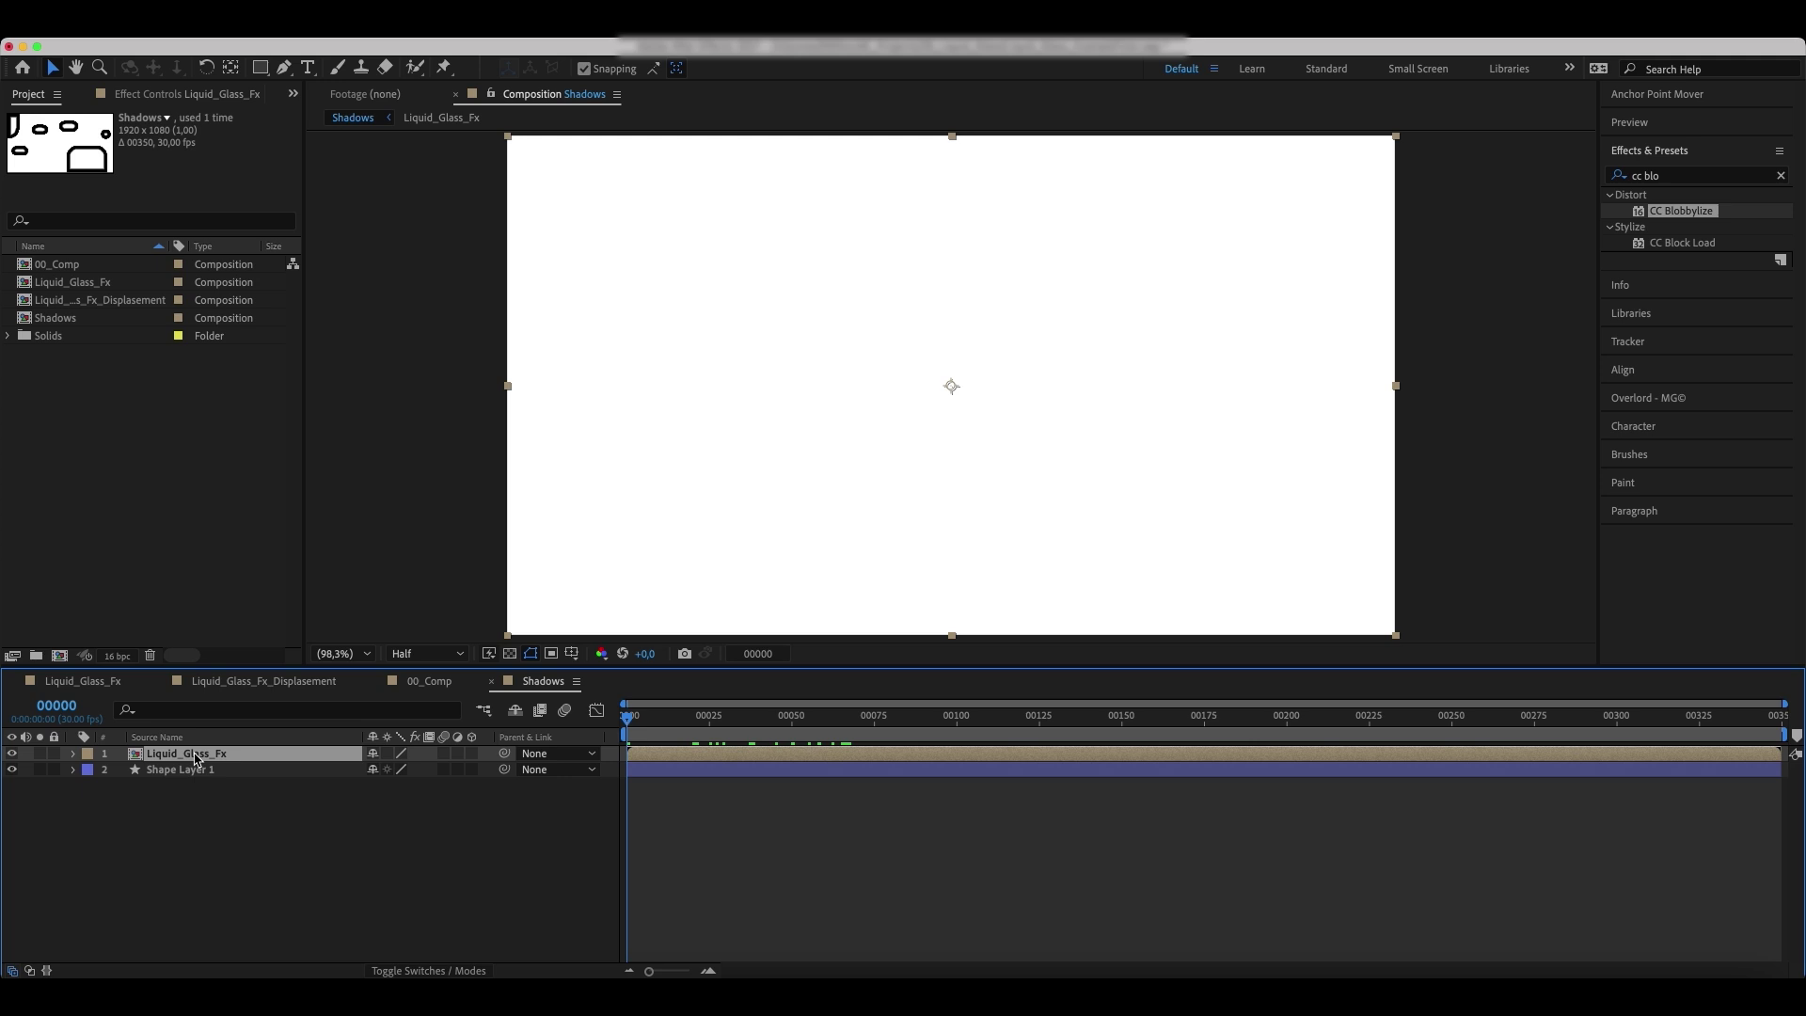
- Add a black Stroke layer style to Liquid_Glass_Fx
right_click(187, 760)
mouse_move(280, 674)
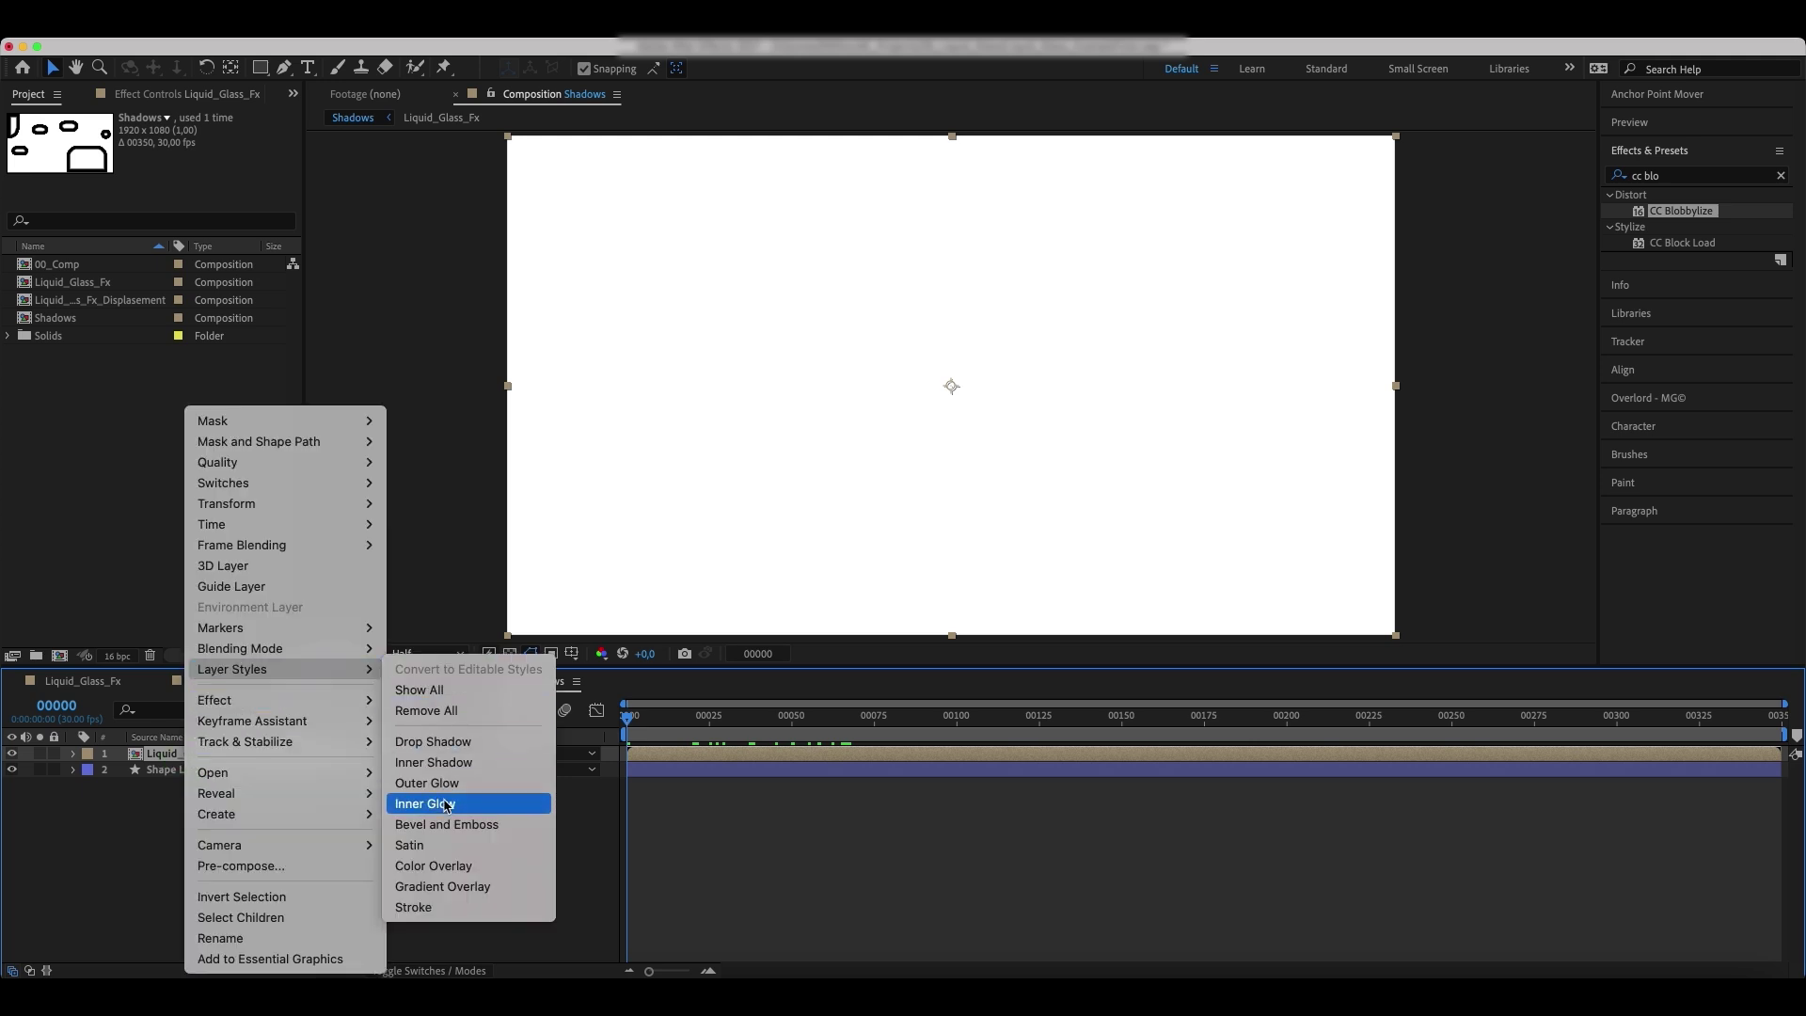
click(419, 912)
click(107, 819)
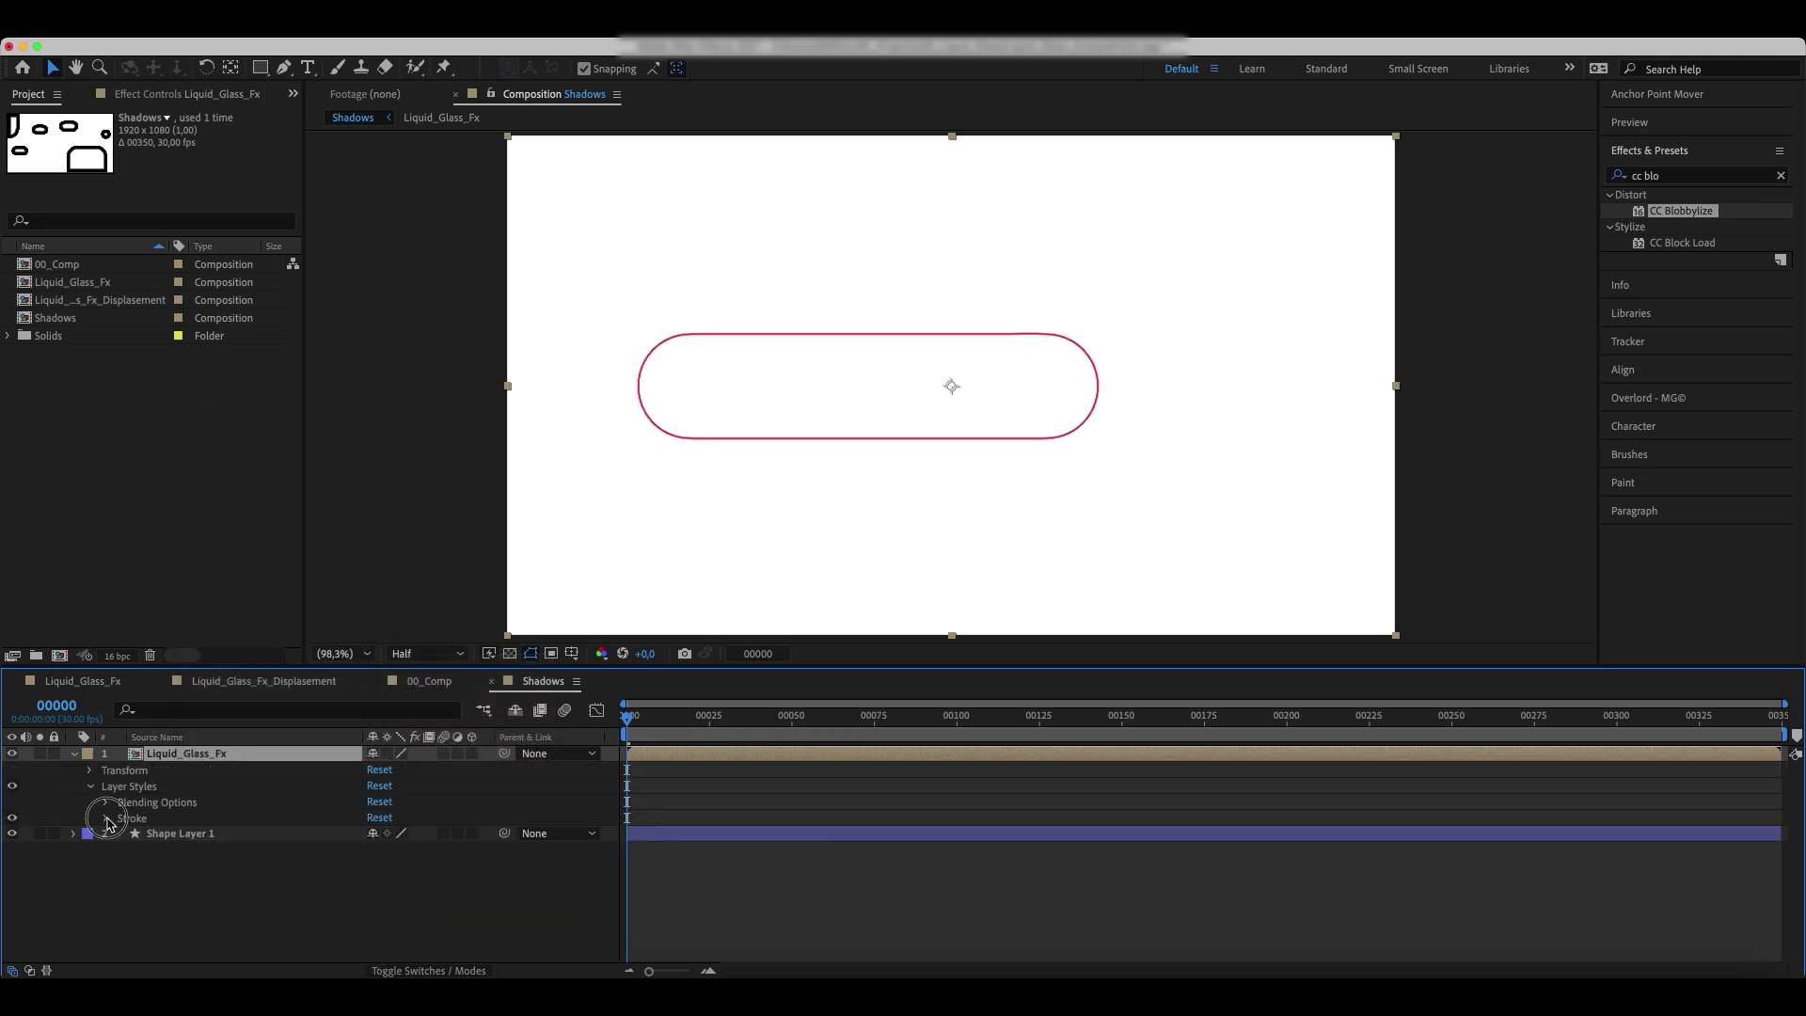
click(377, 849)
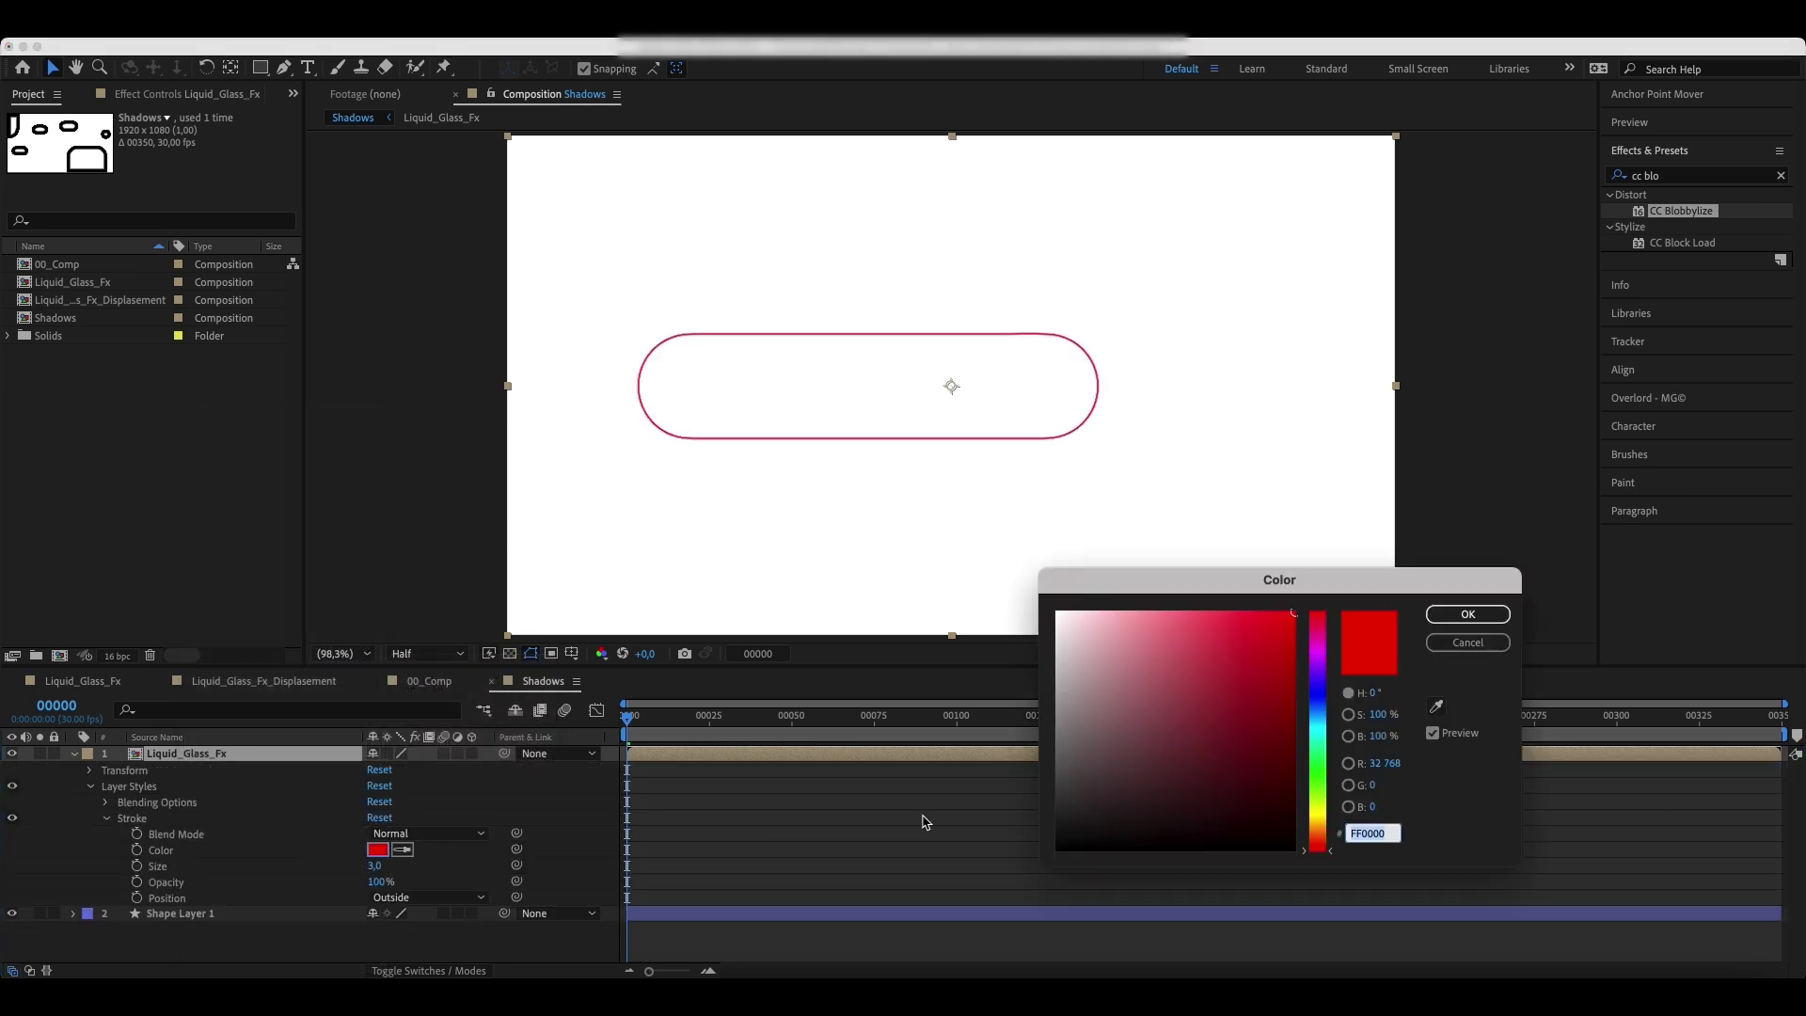
click(1057, 850)
click(1472, 615)
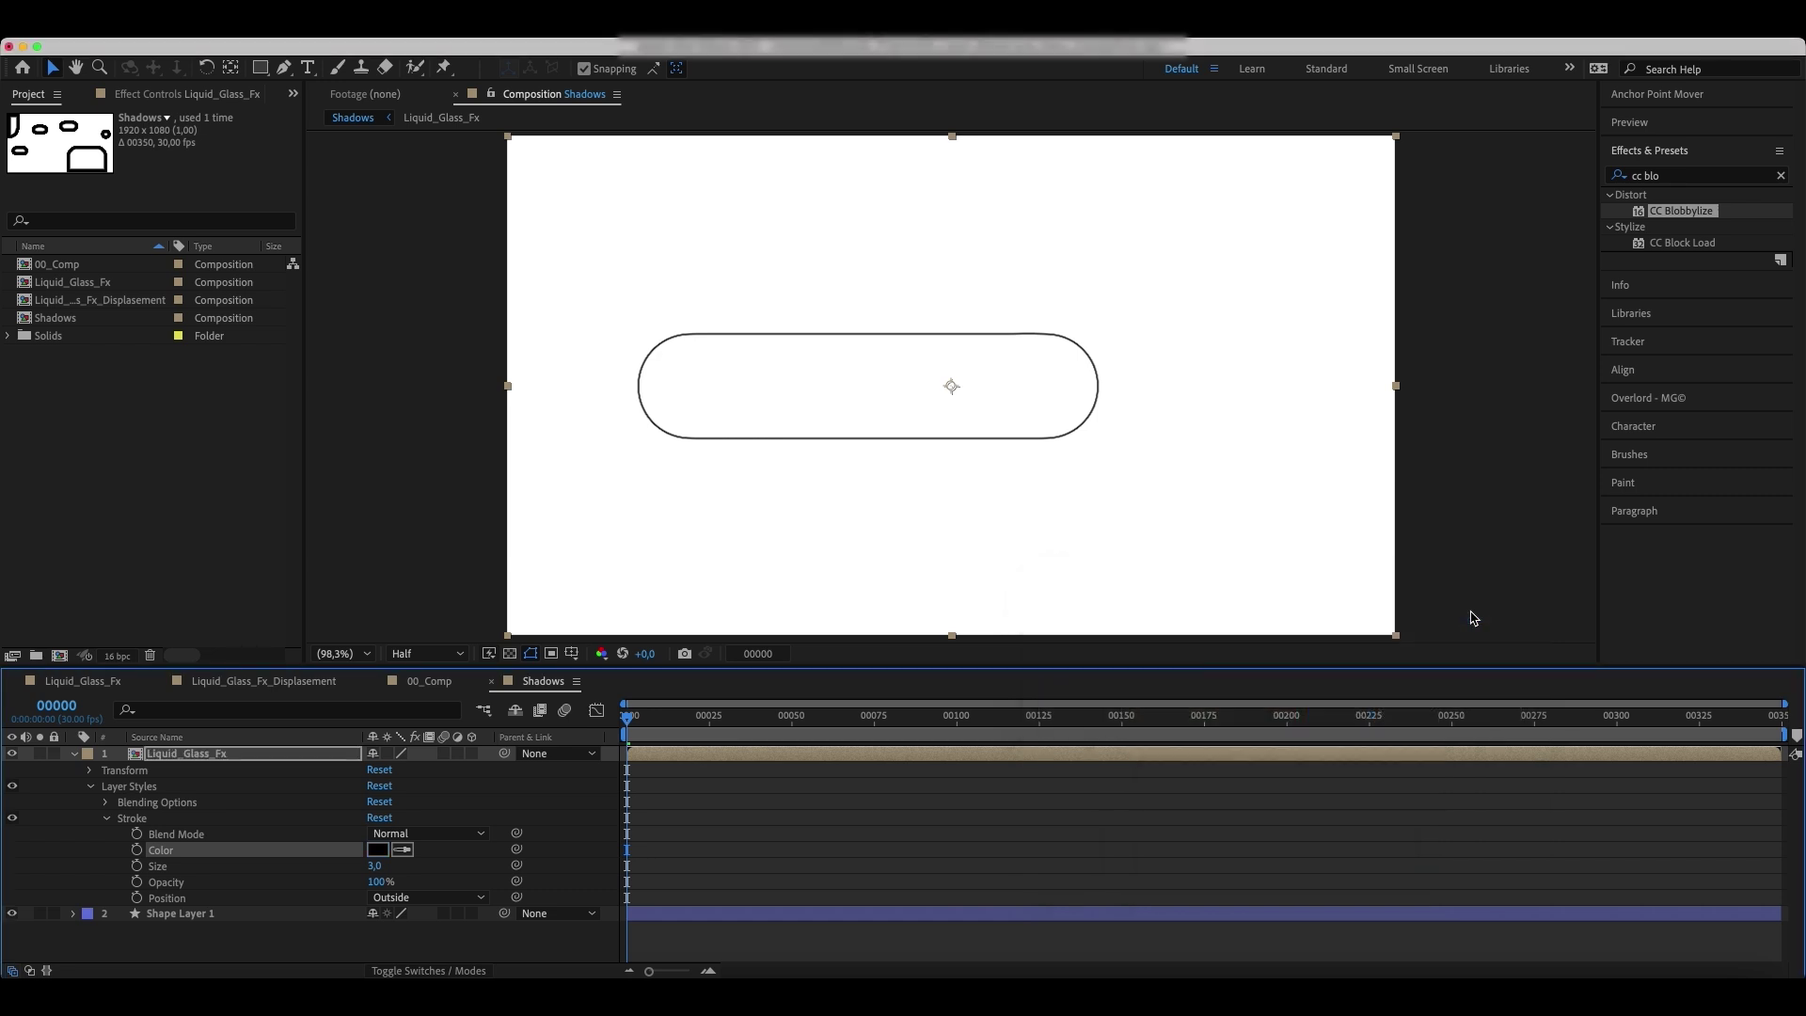
- Set the stroke size to 60 and position to Inside, checking frame 74
click(375, 865)
text(60)
key(Return)
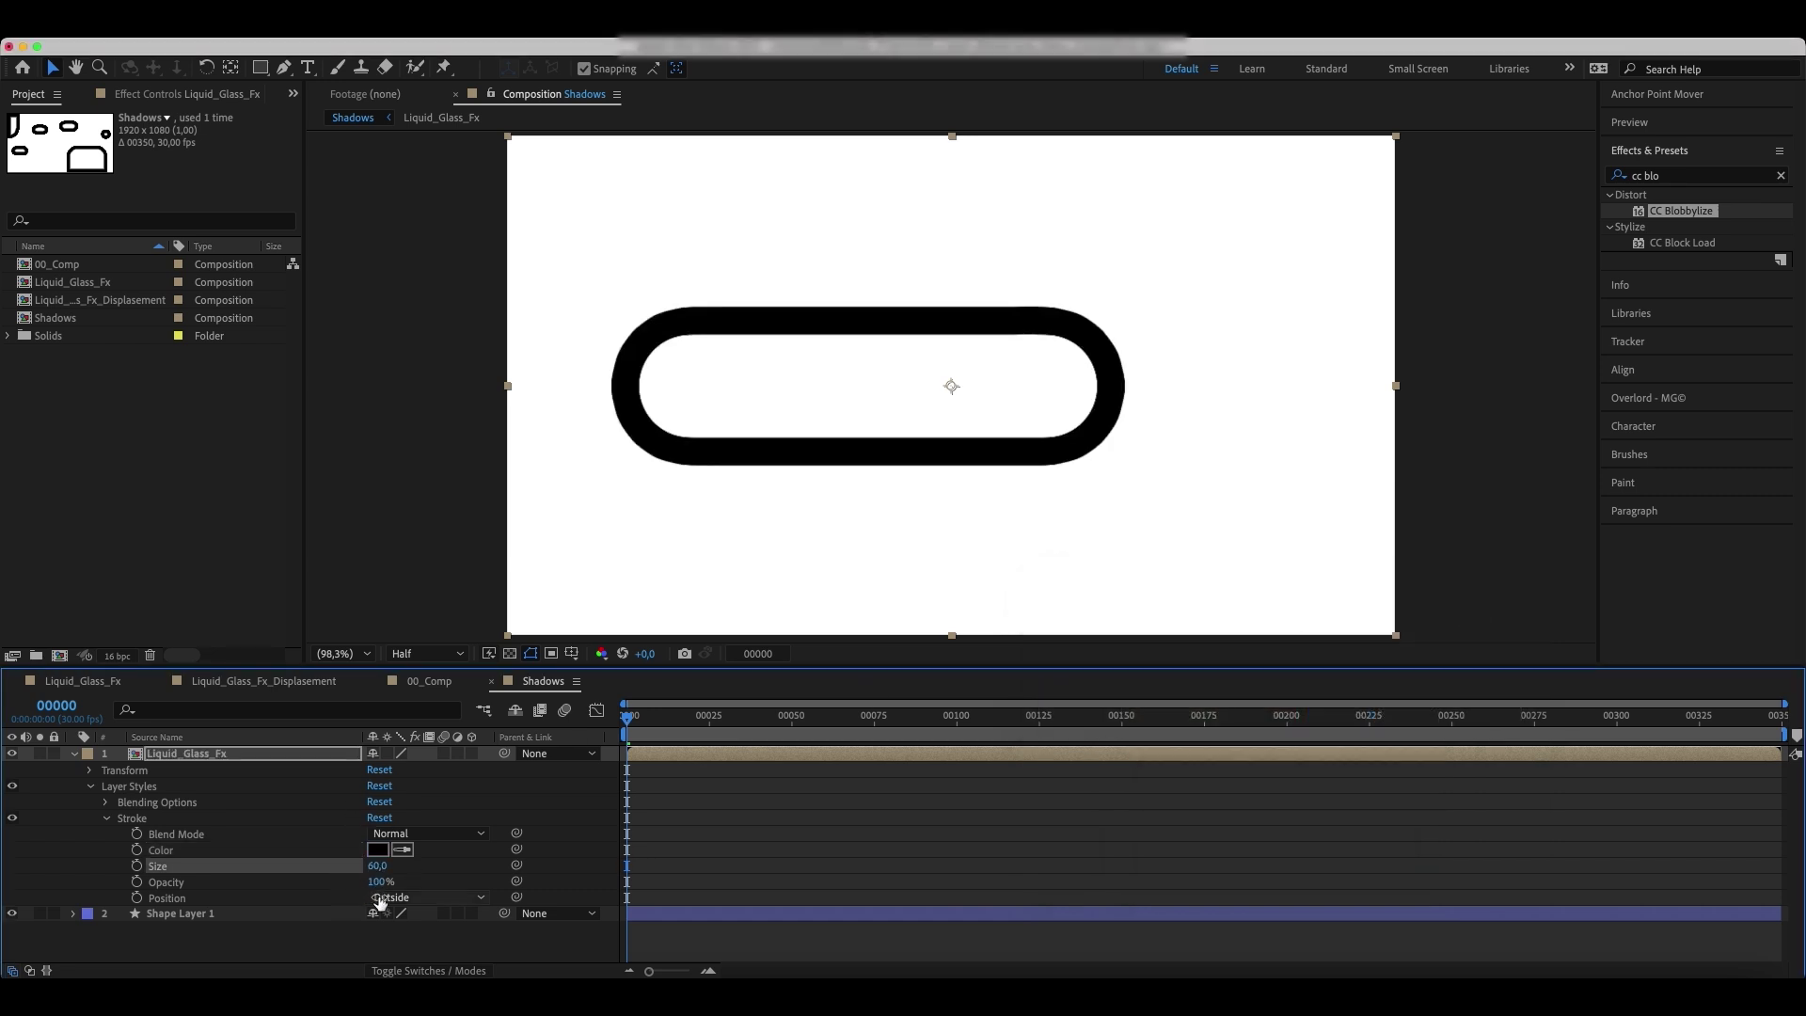
click(398, 896)
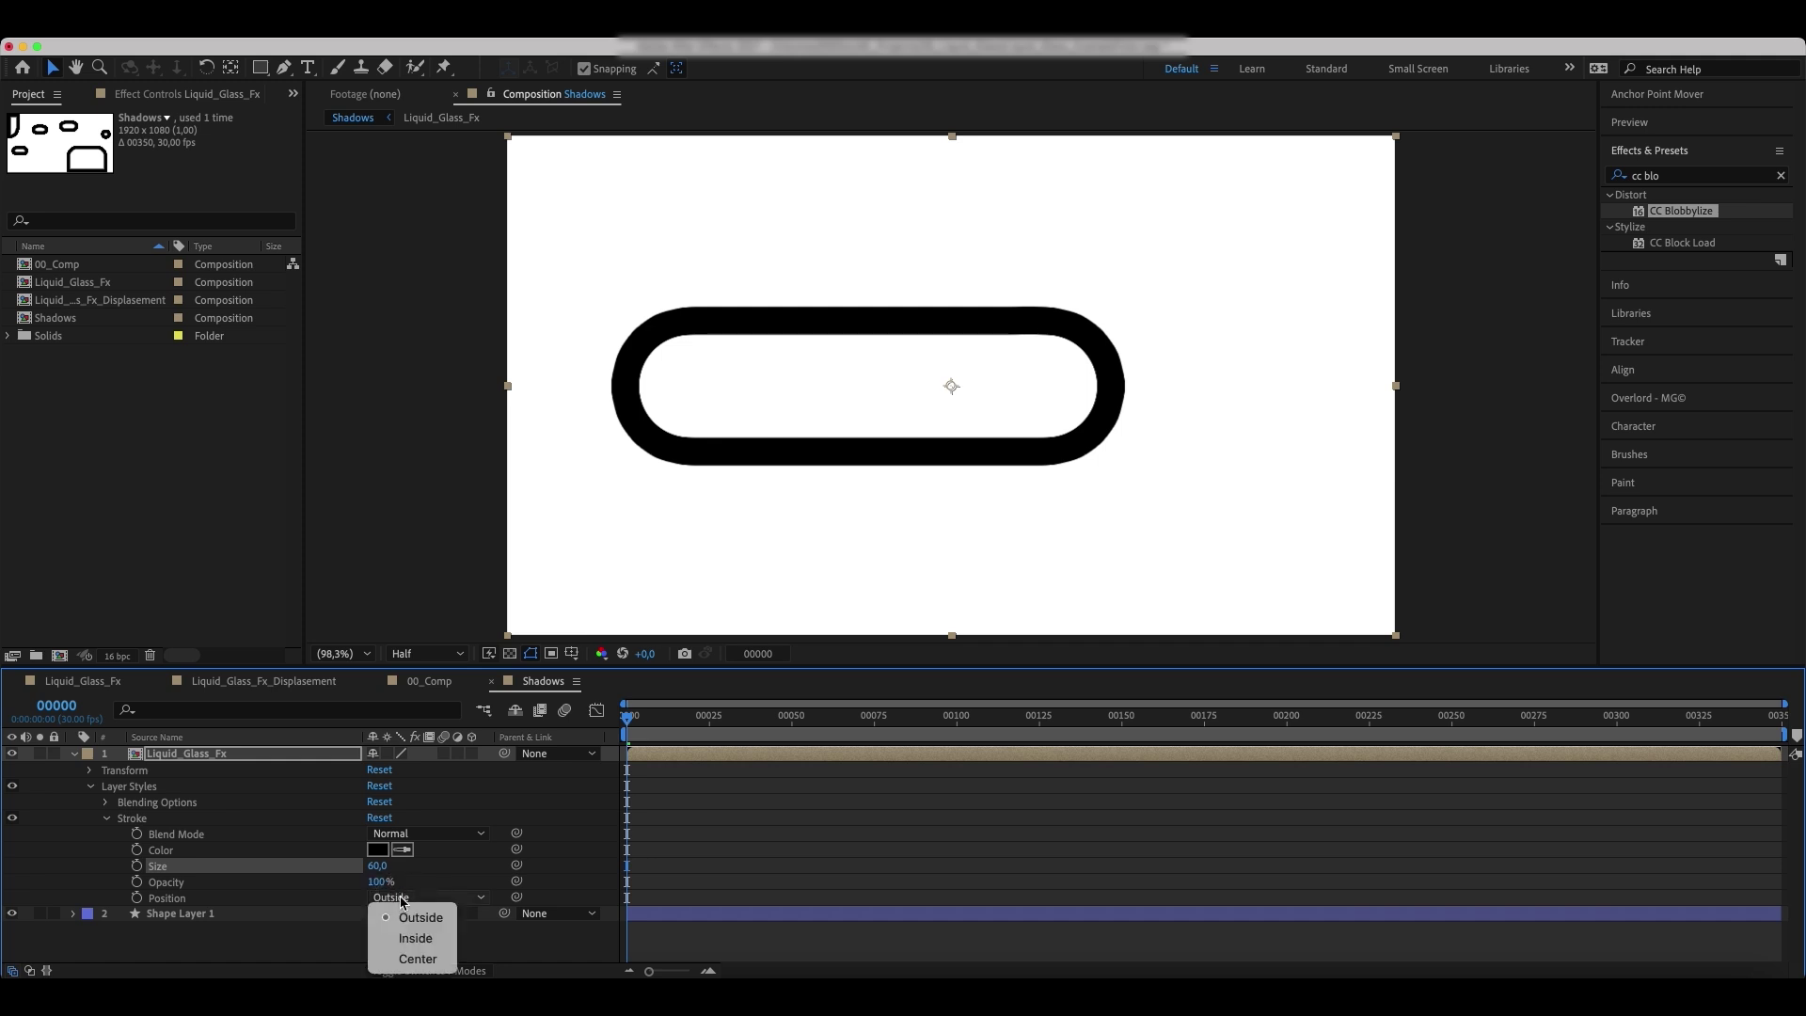
click(414, 938)
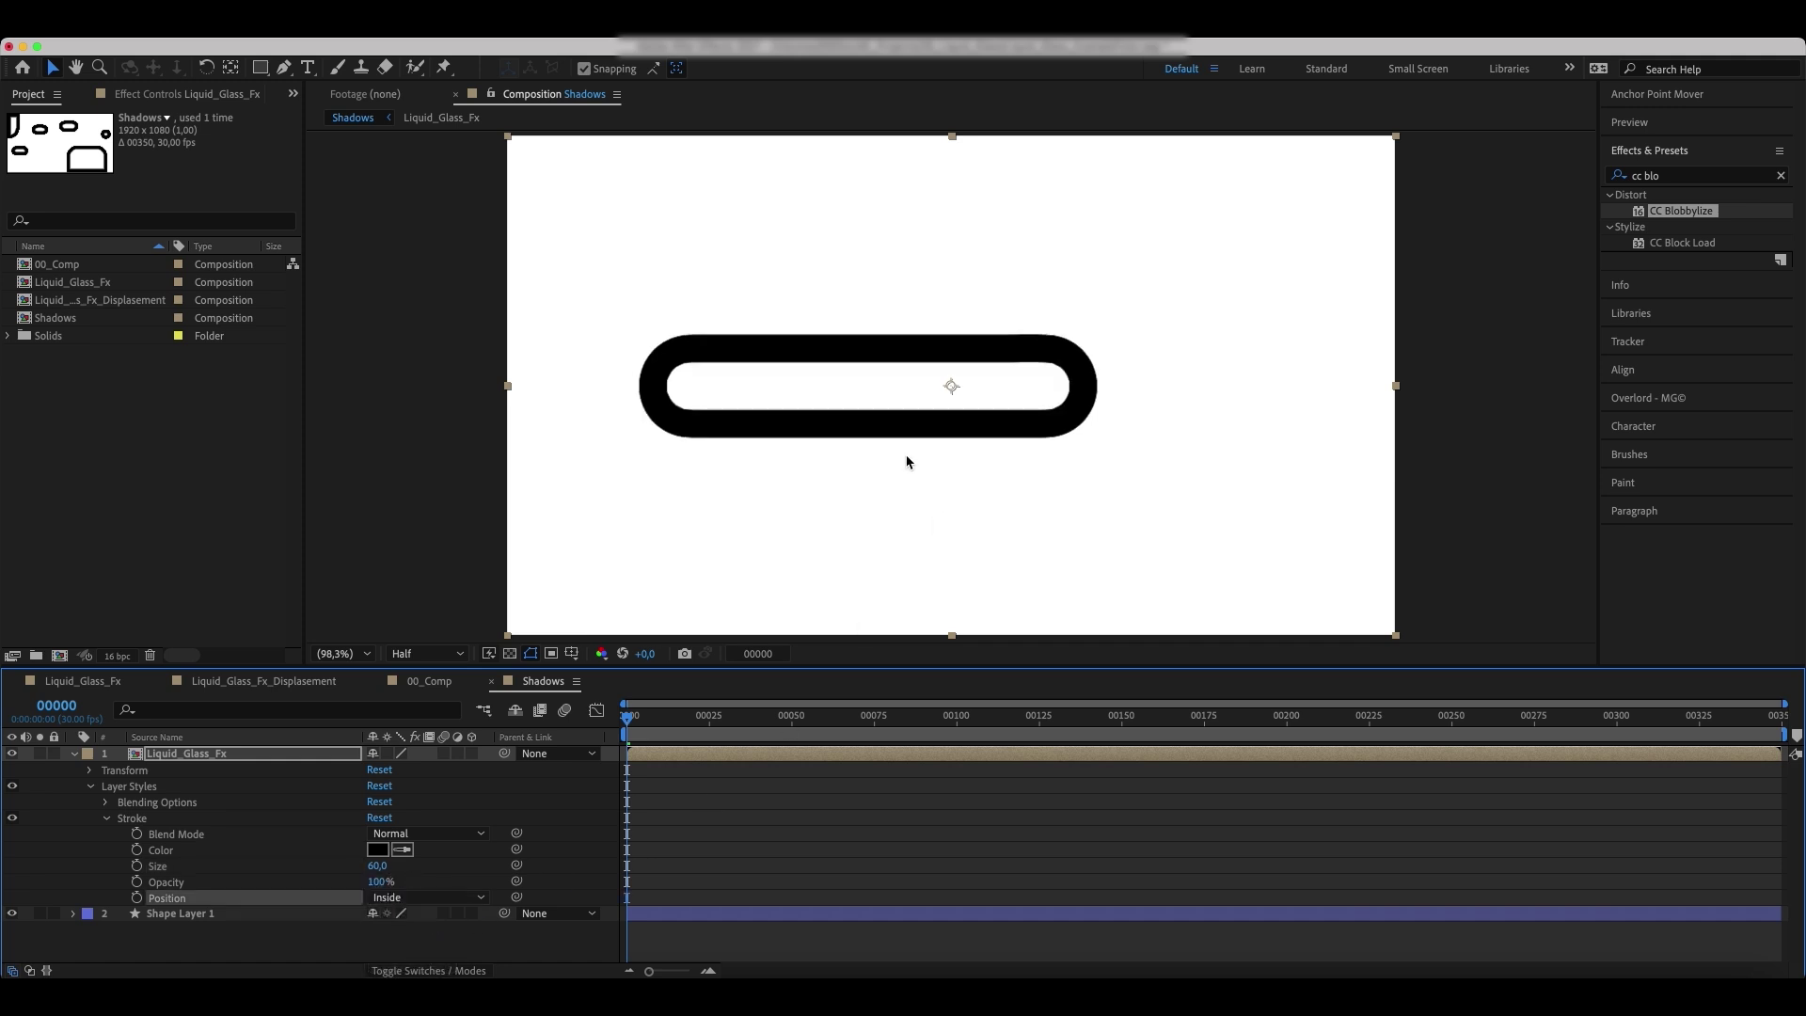
drag(622, 738, 871, 779)
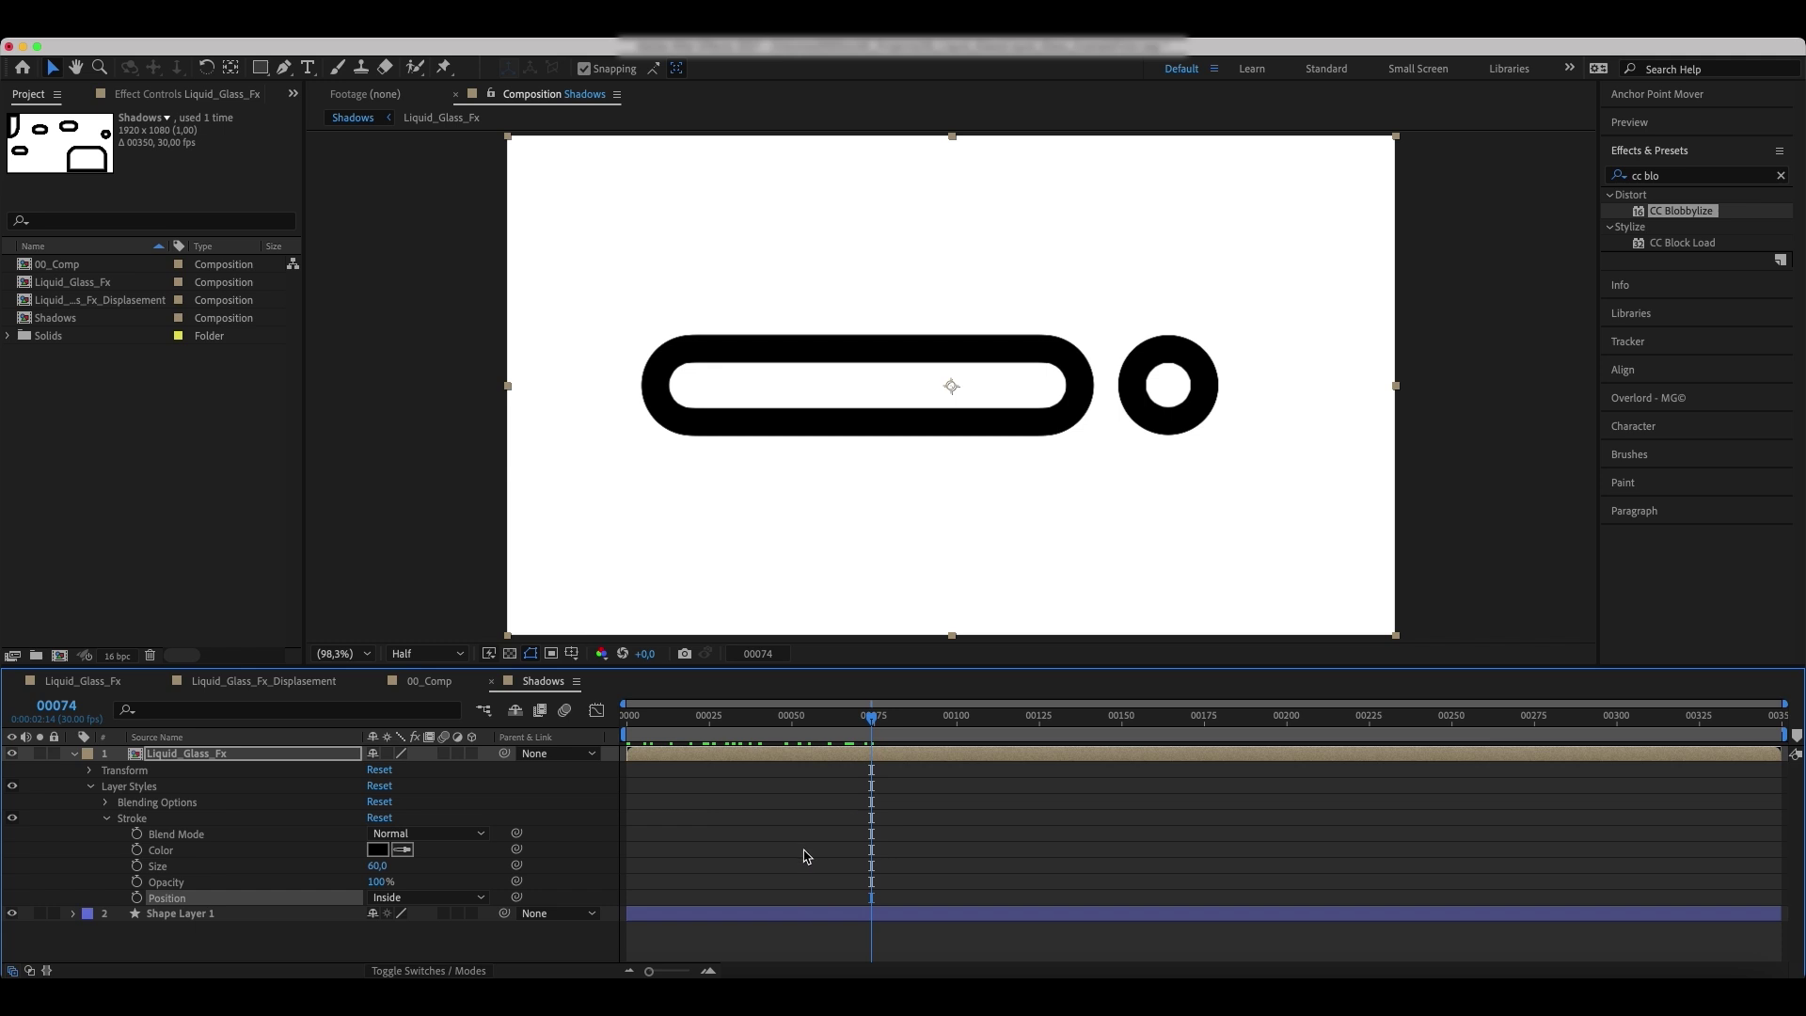
click(74, 758)
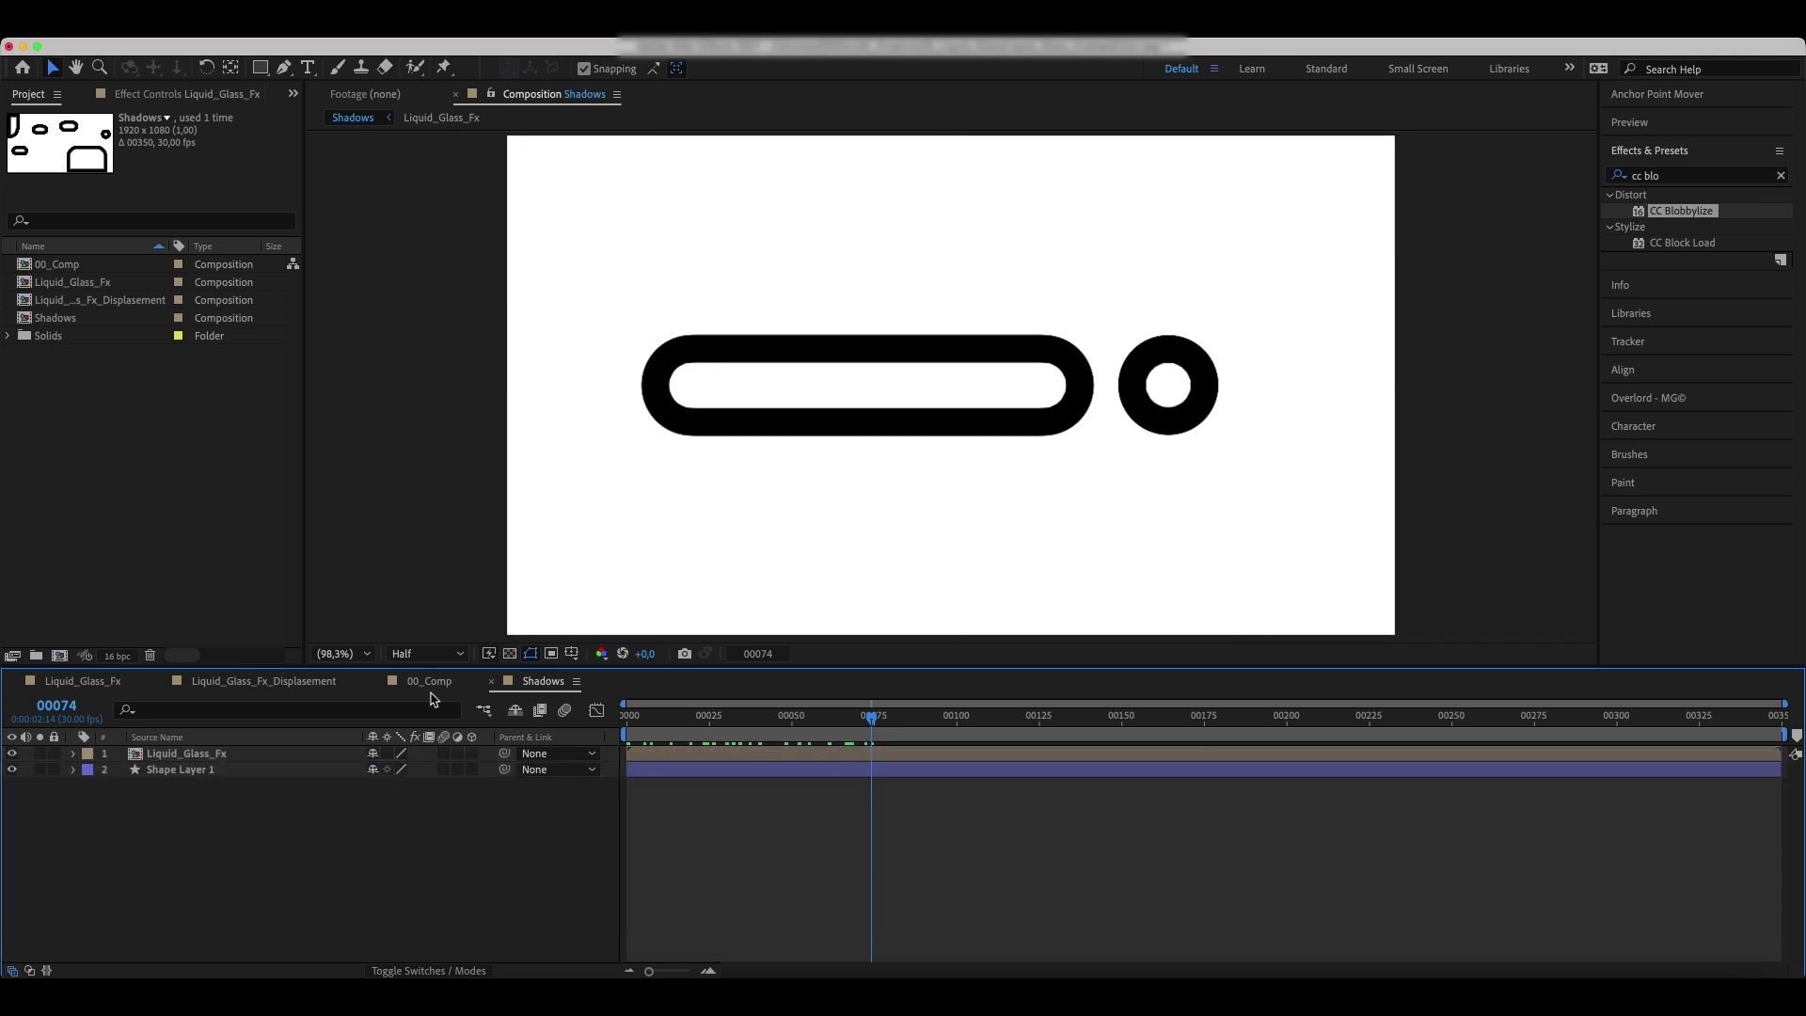
- Add the Shadows composition as a layer in 00_Comp
click(437, 682)
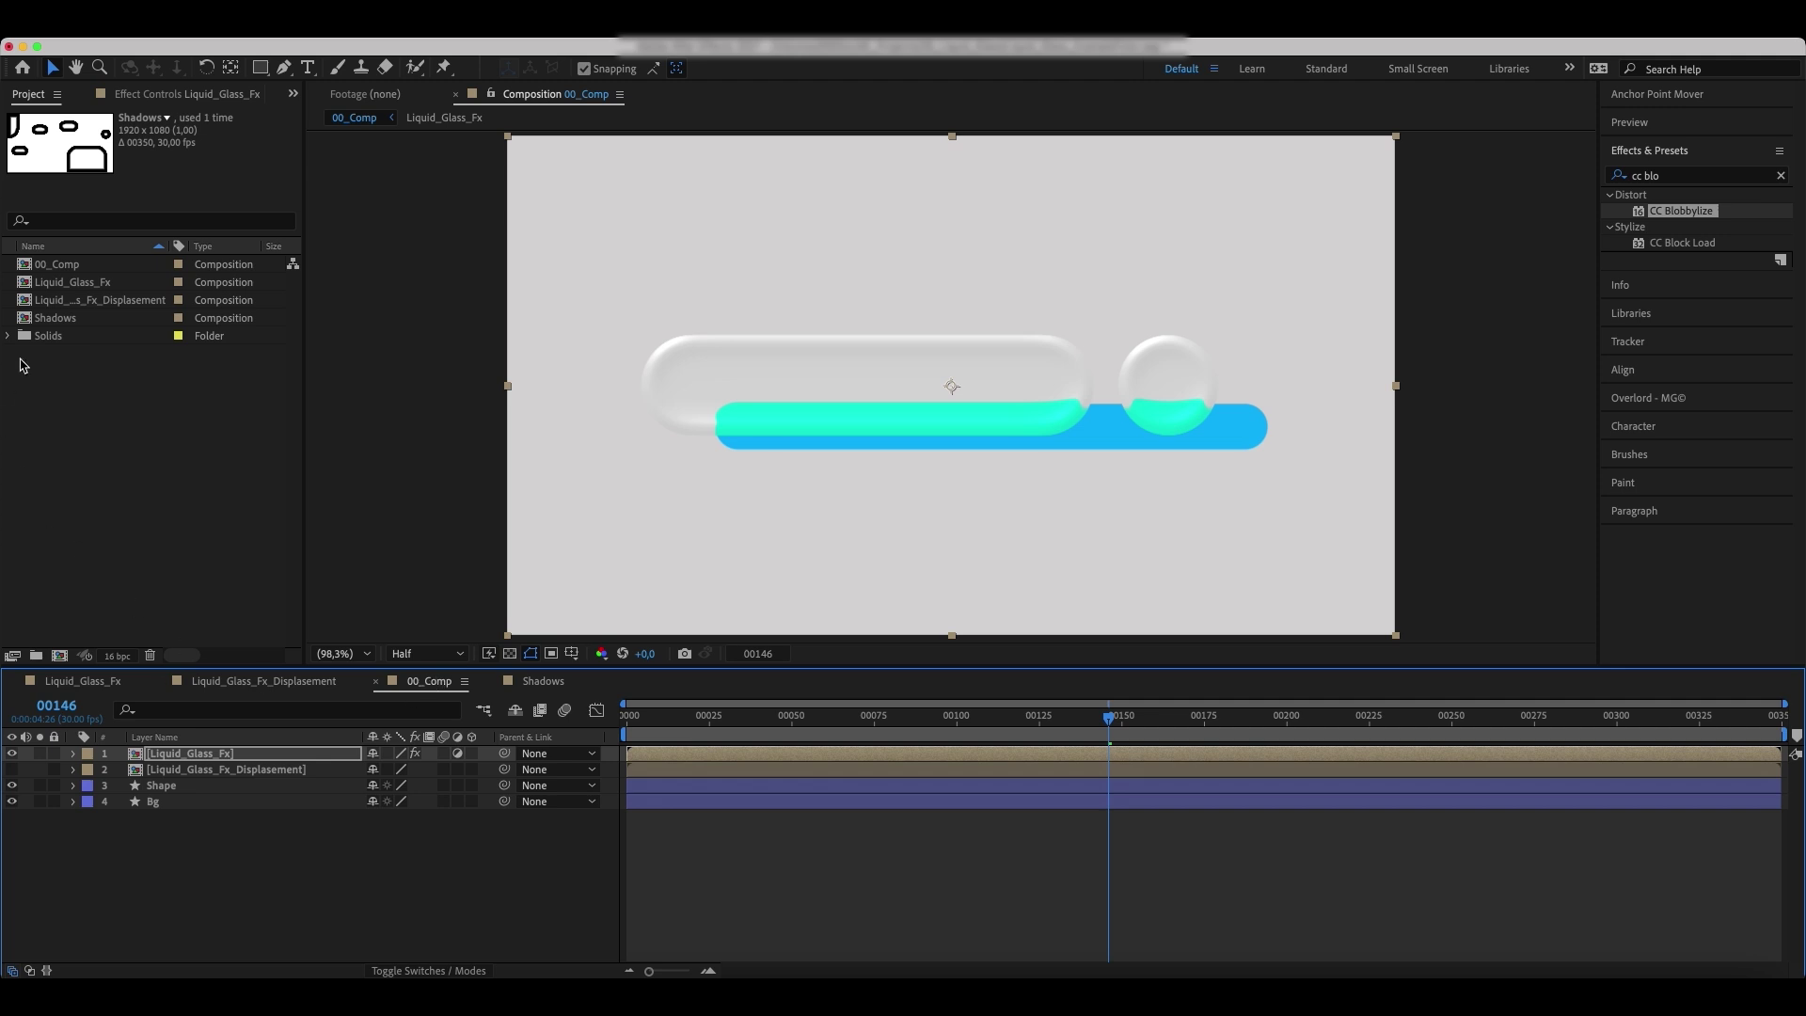
click(53, 320)
drag(49, 325, 166, 781)
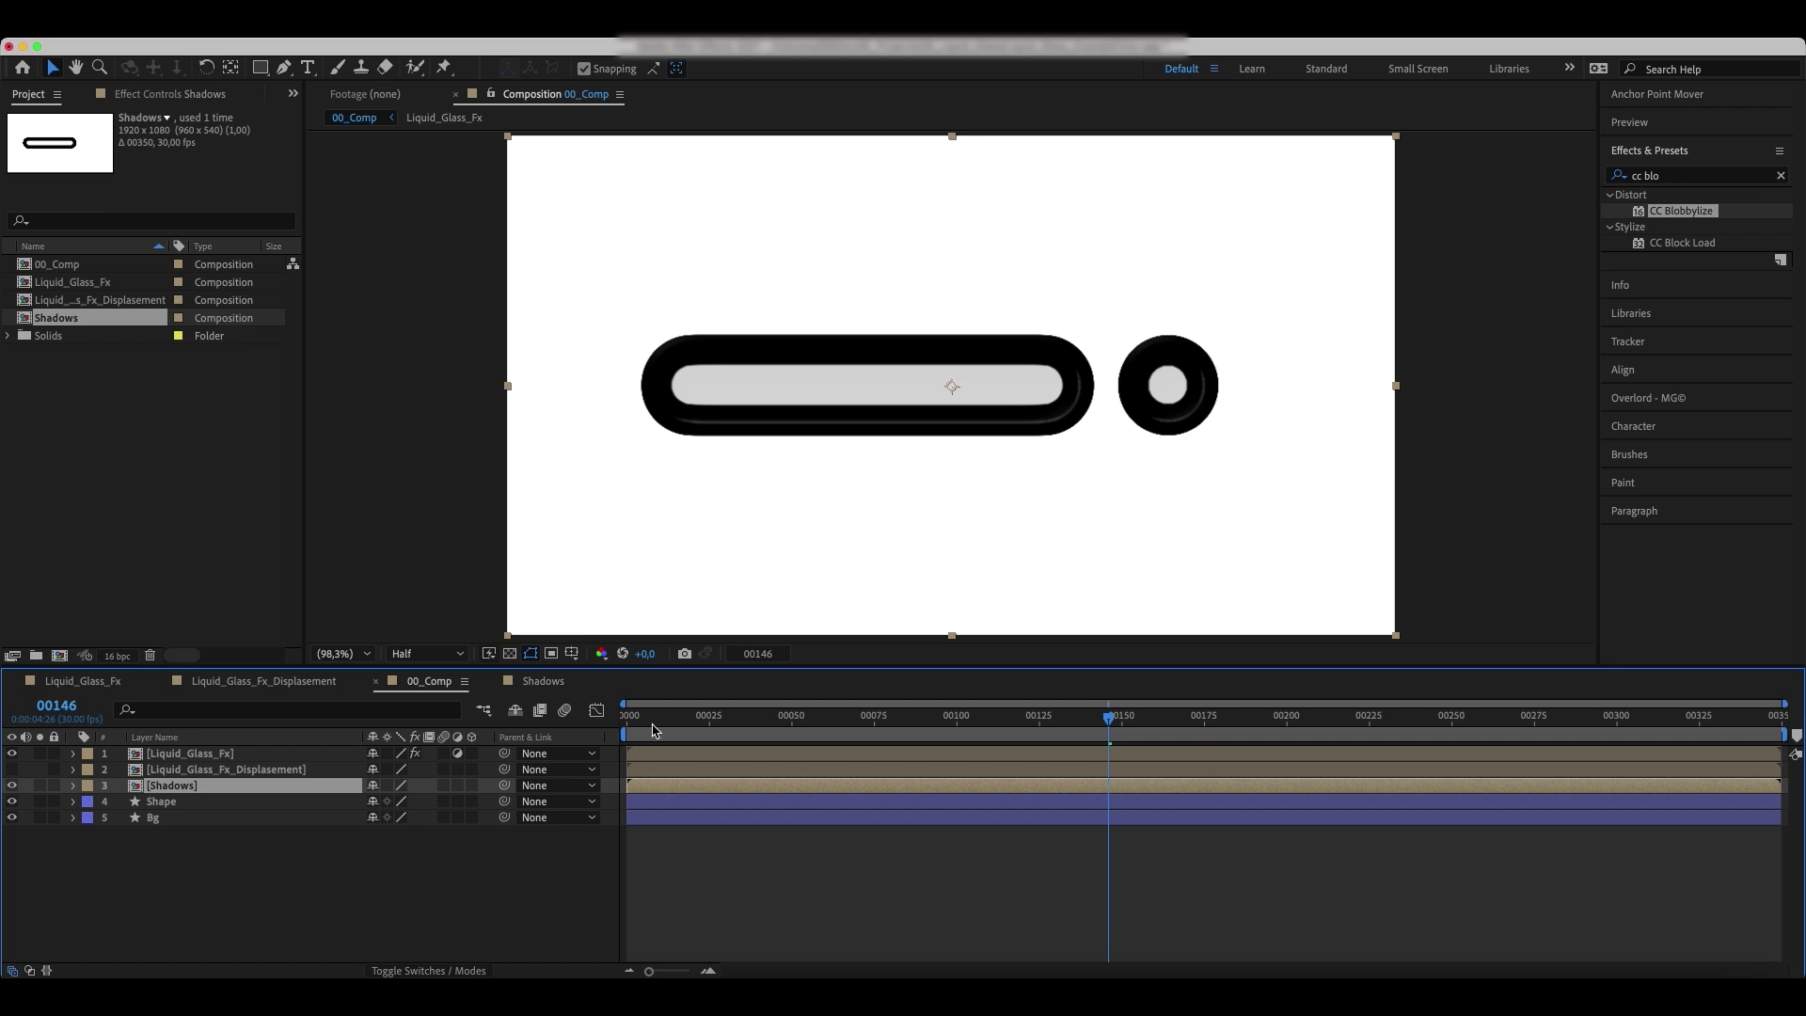
- Apply Gaussian Blur to Shadows with Blurriness 40 and Repeat Edge Pixels on
click(1780, 175)
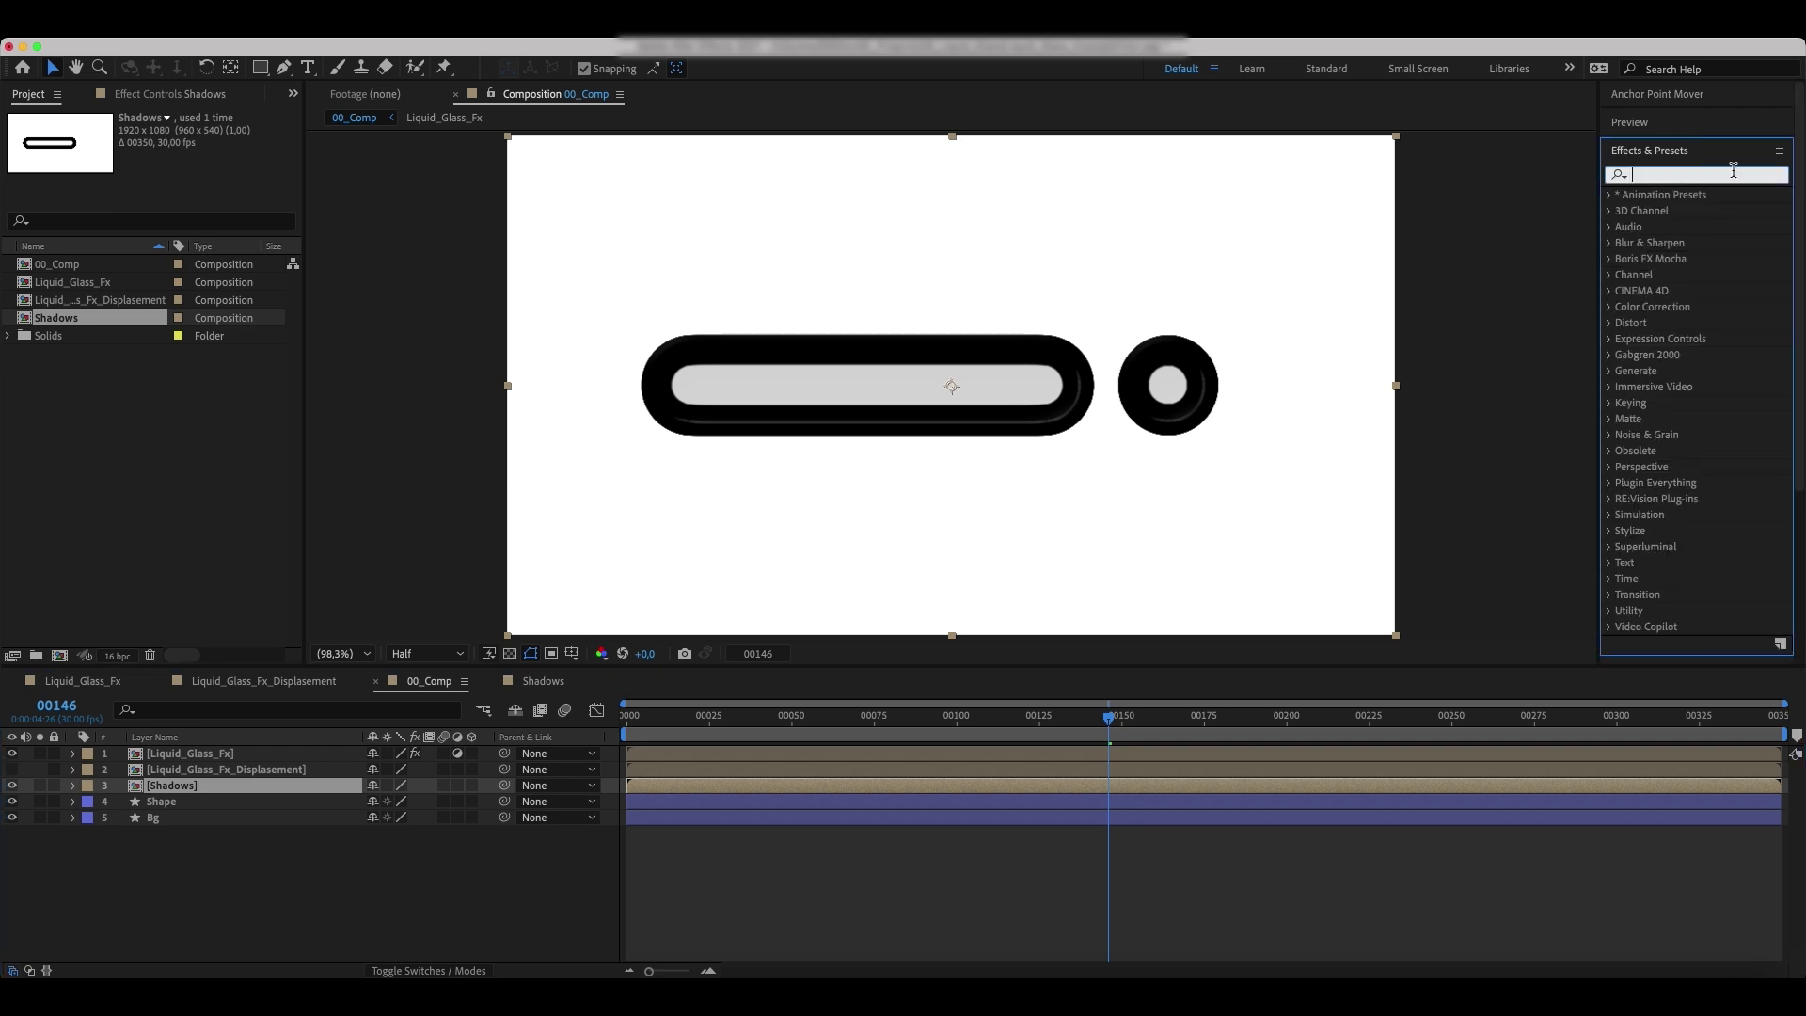
text(gaus)
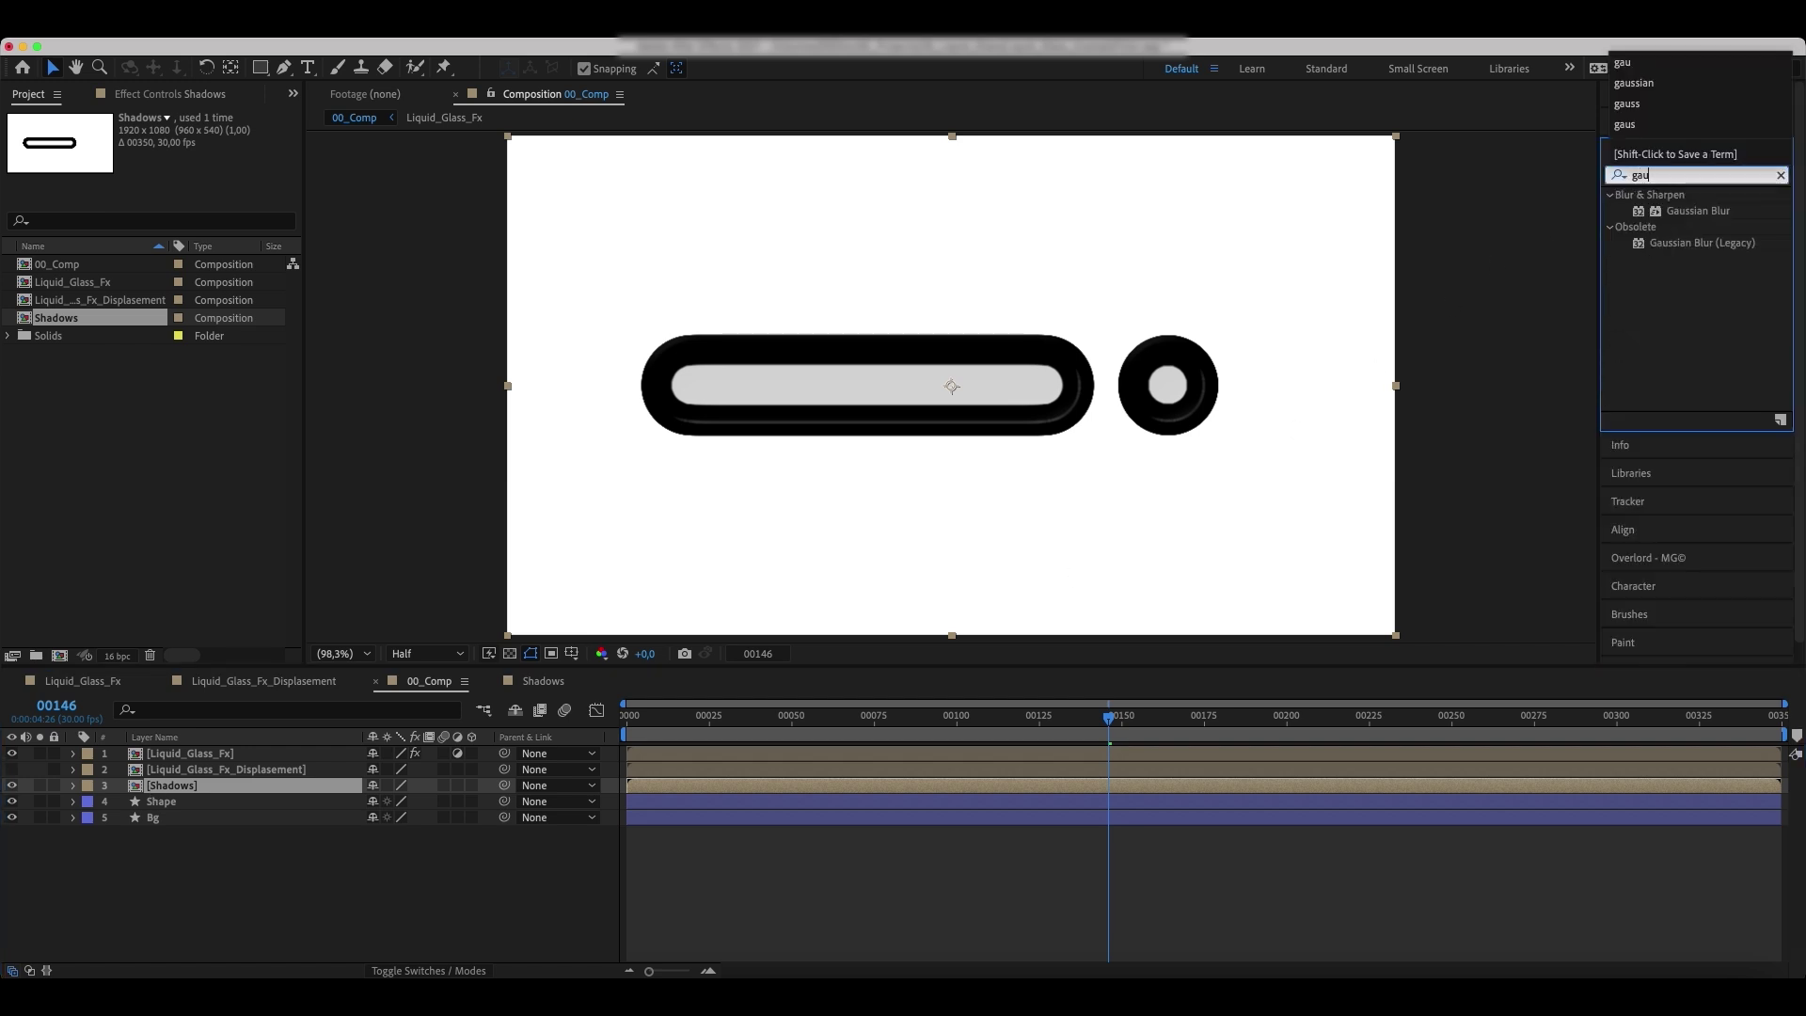
click(1716, 216)
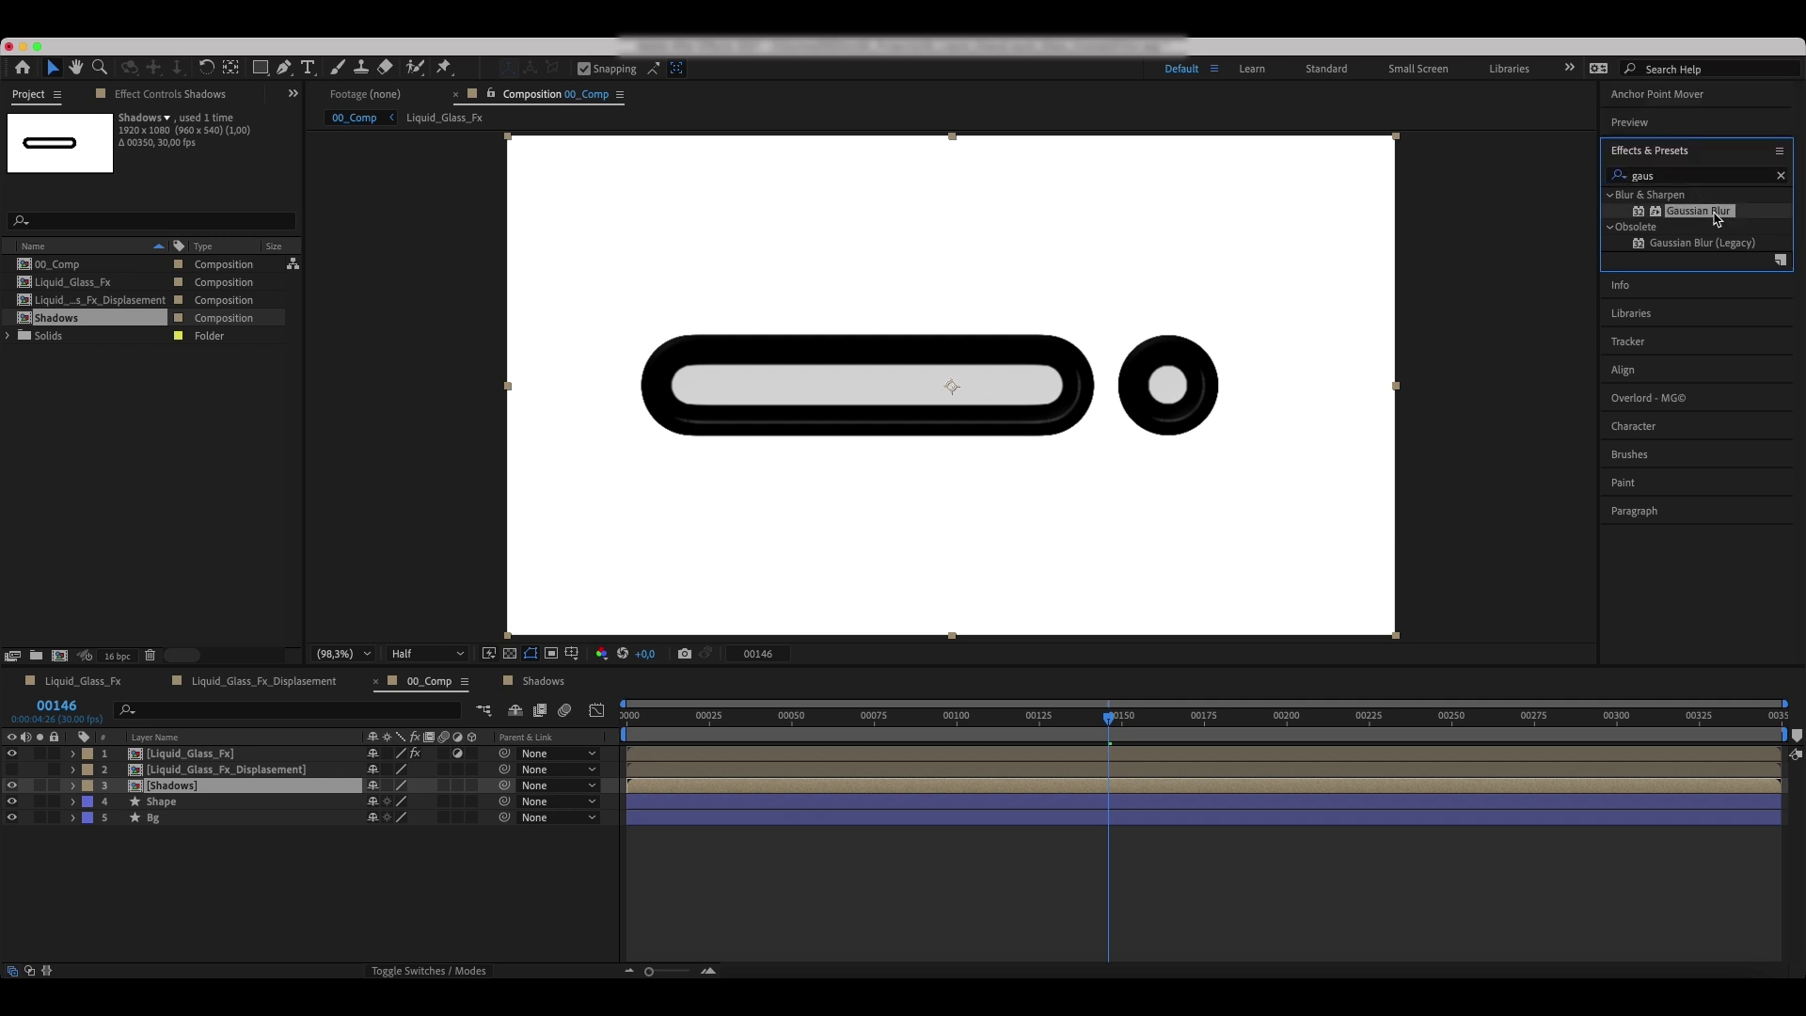
drag(1717, 214, 208, 788)
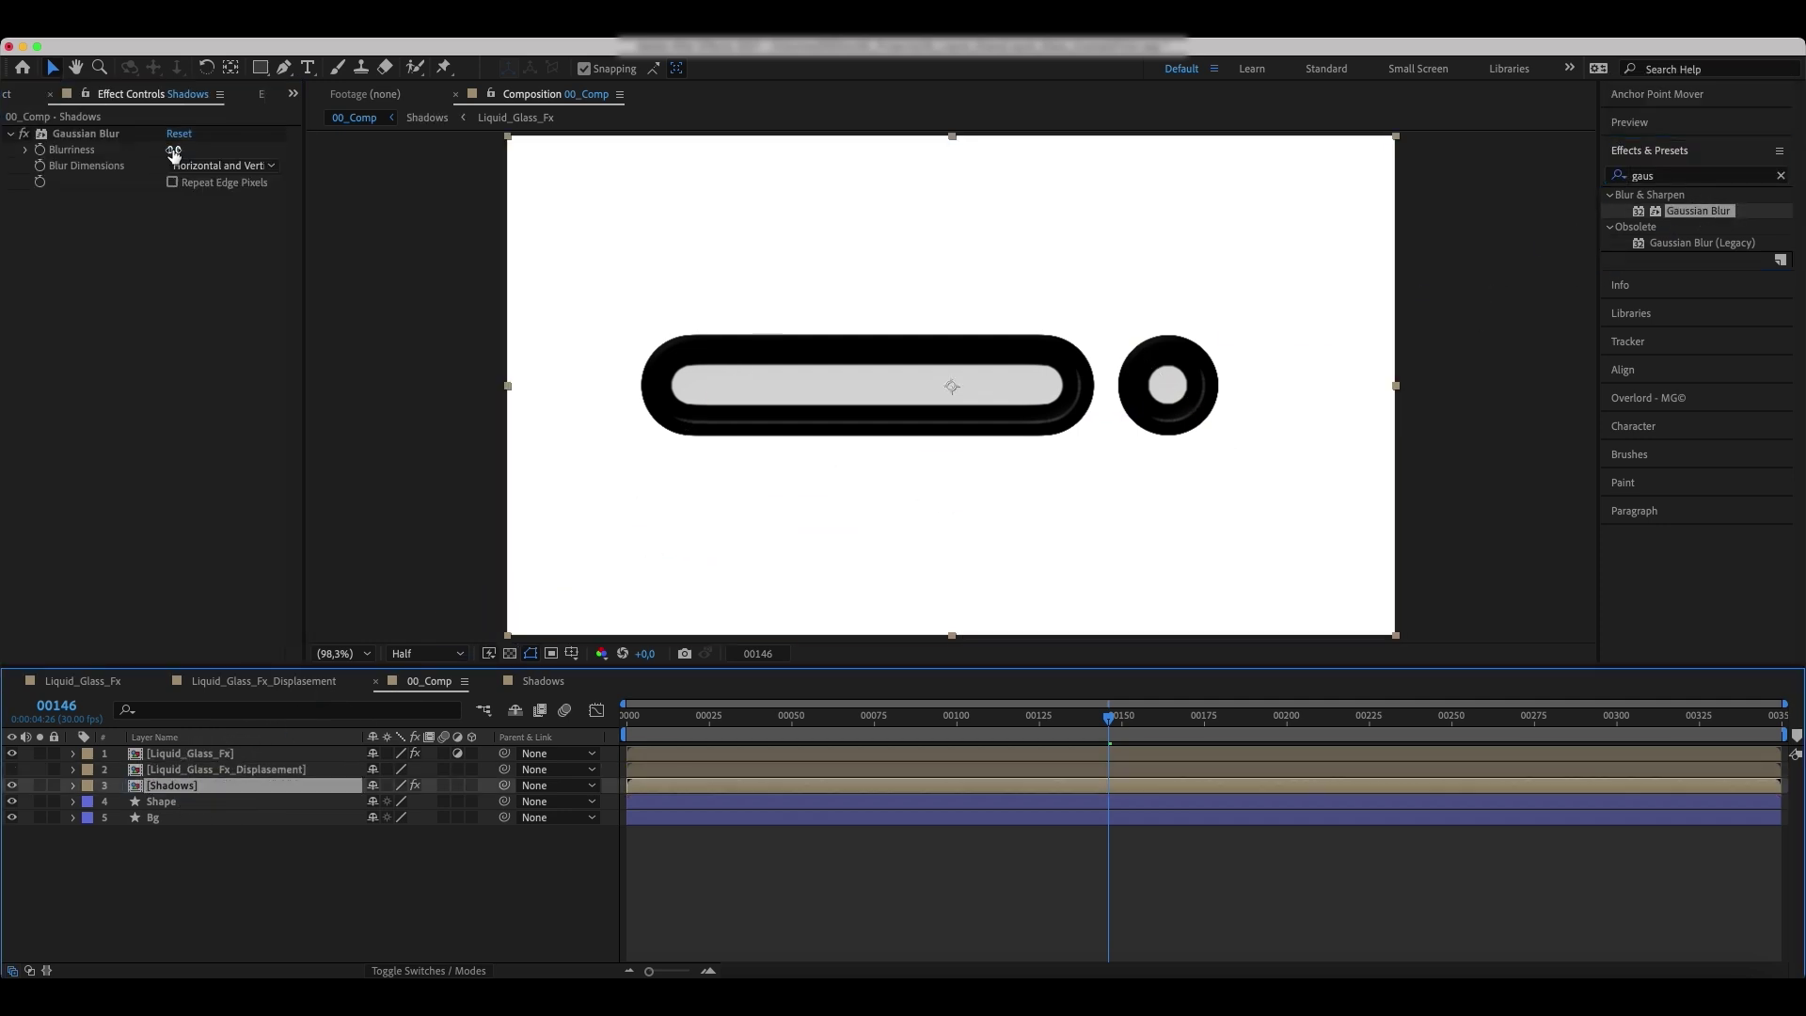
click(91, 138)
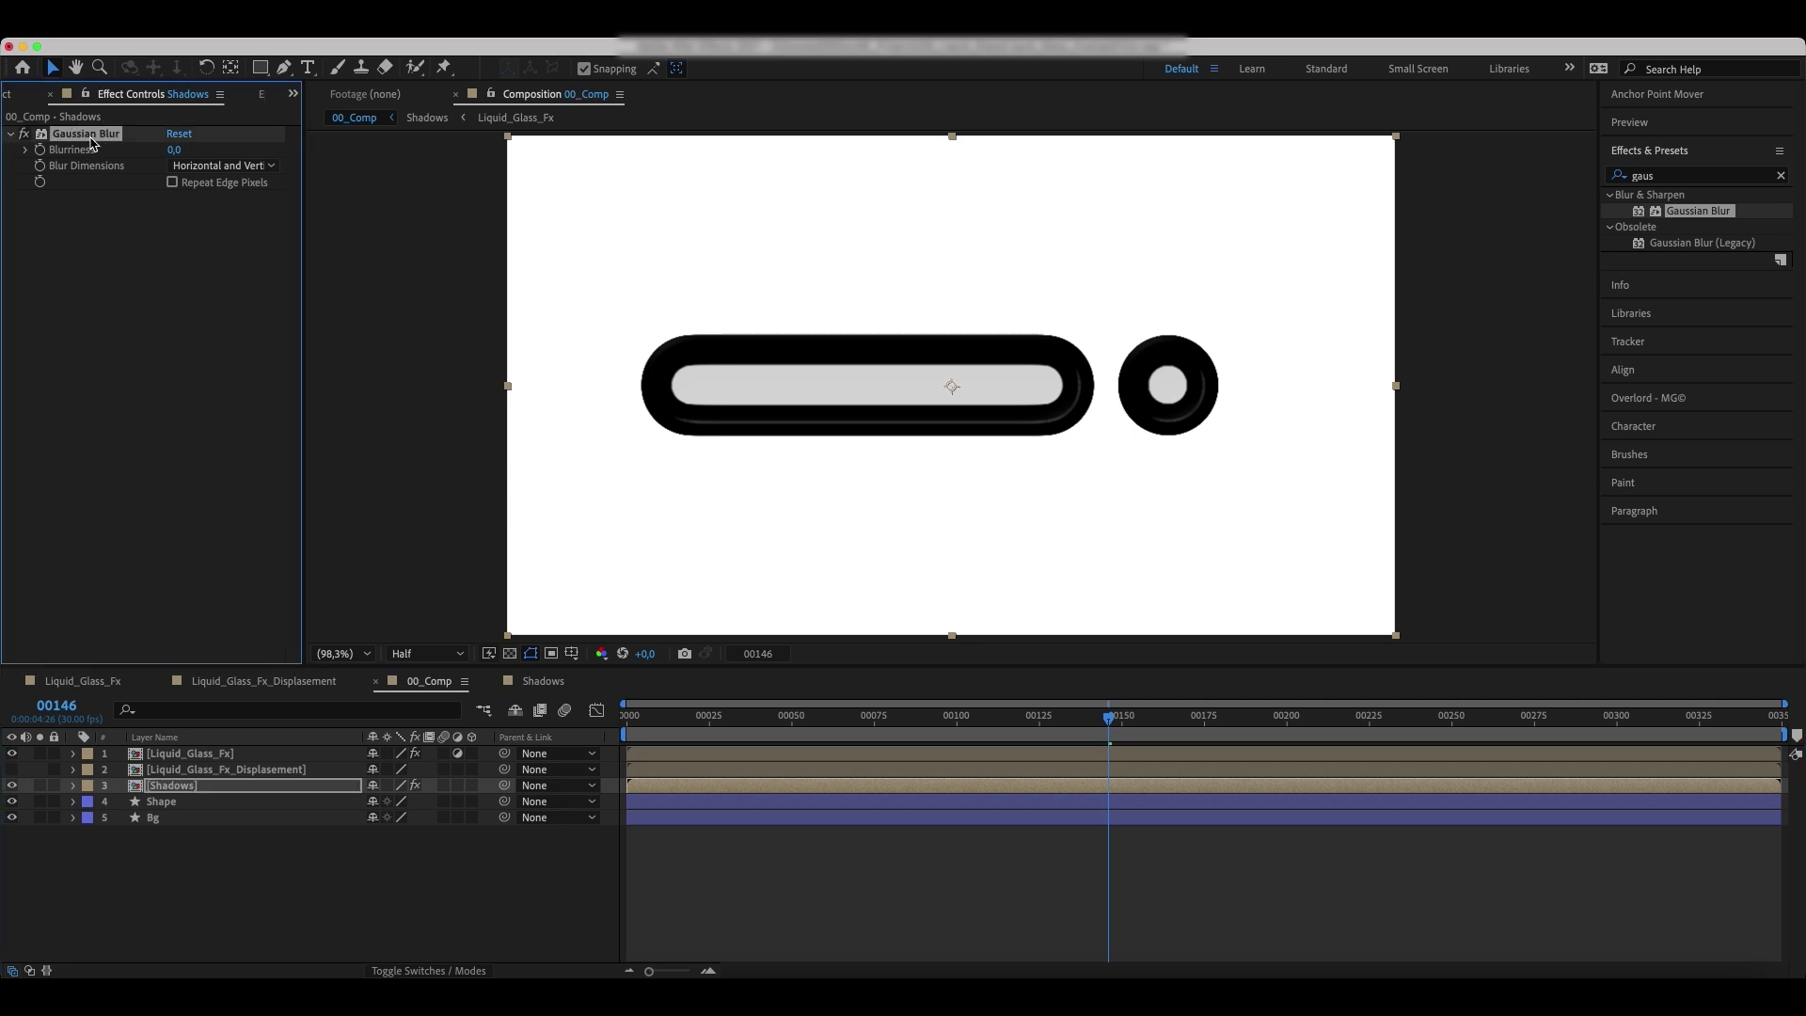
click(174, 149)
text(40)
key(Return)
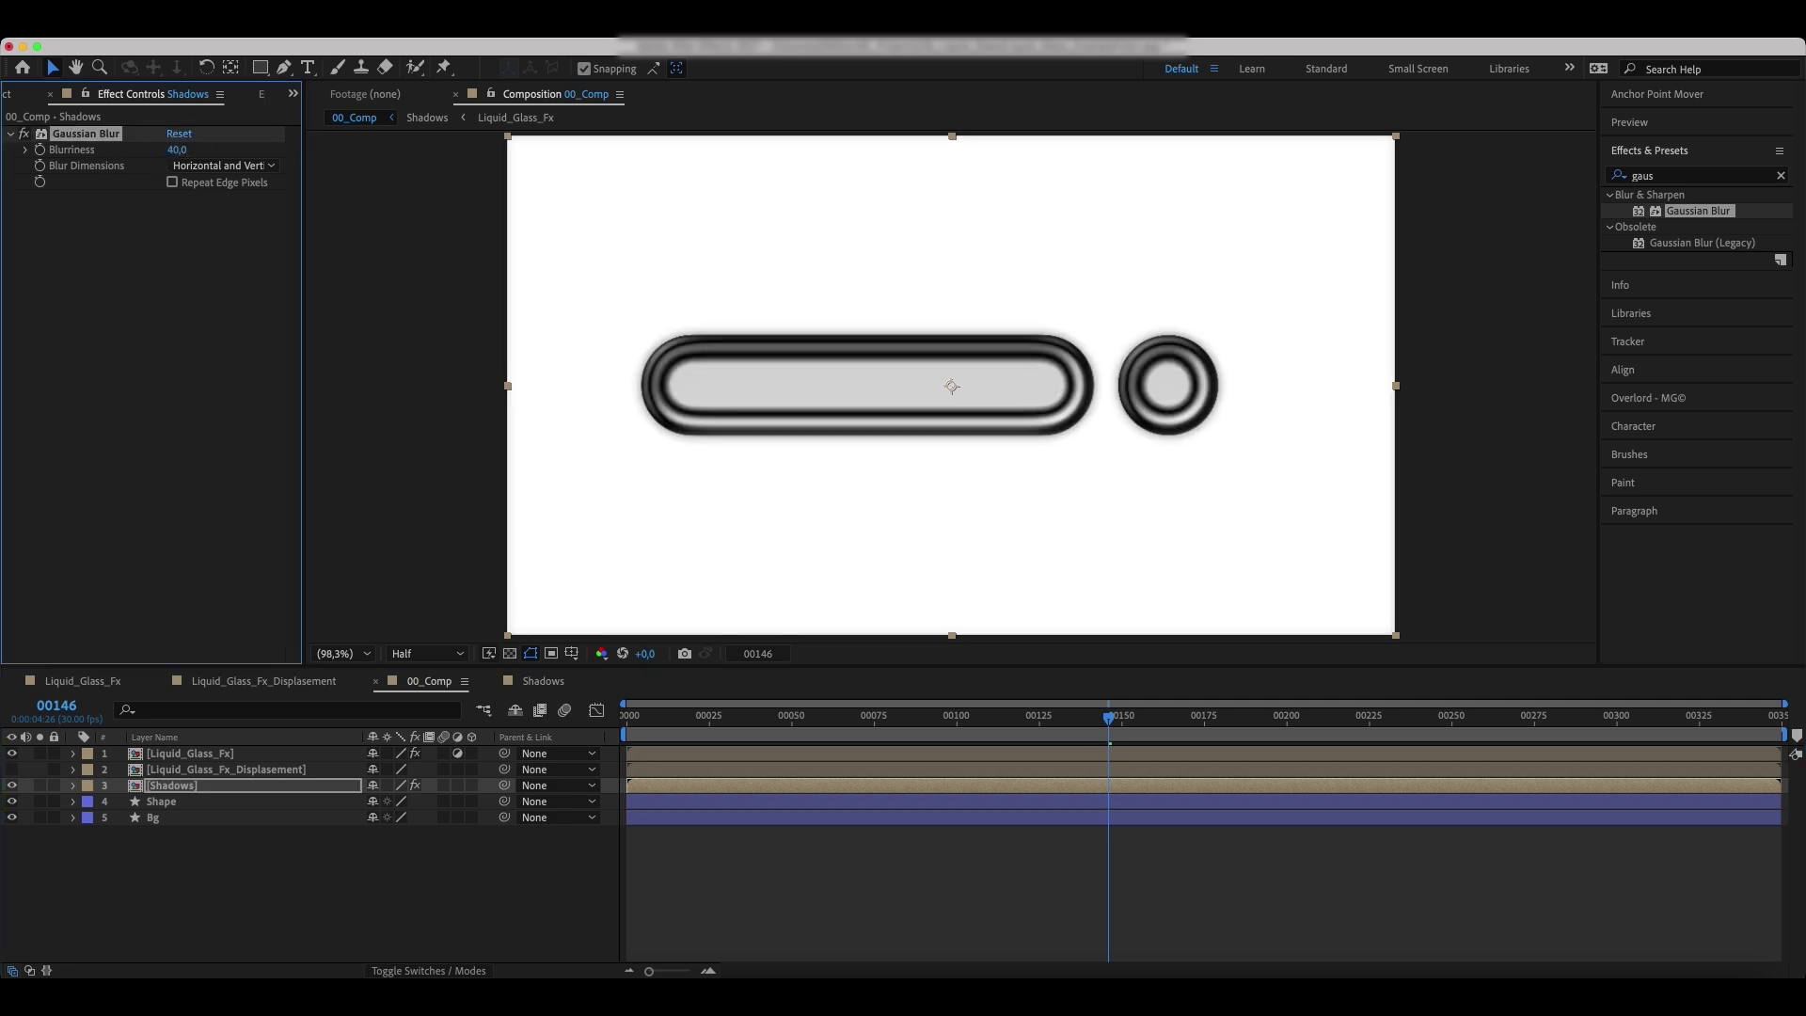
click(173, 182)
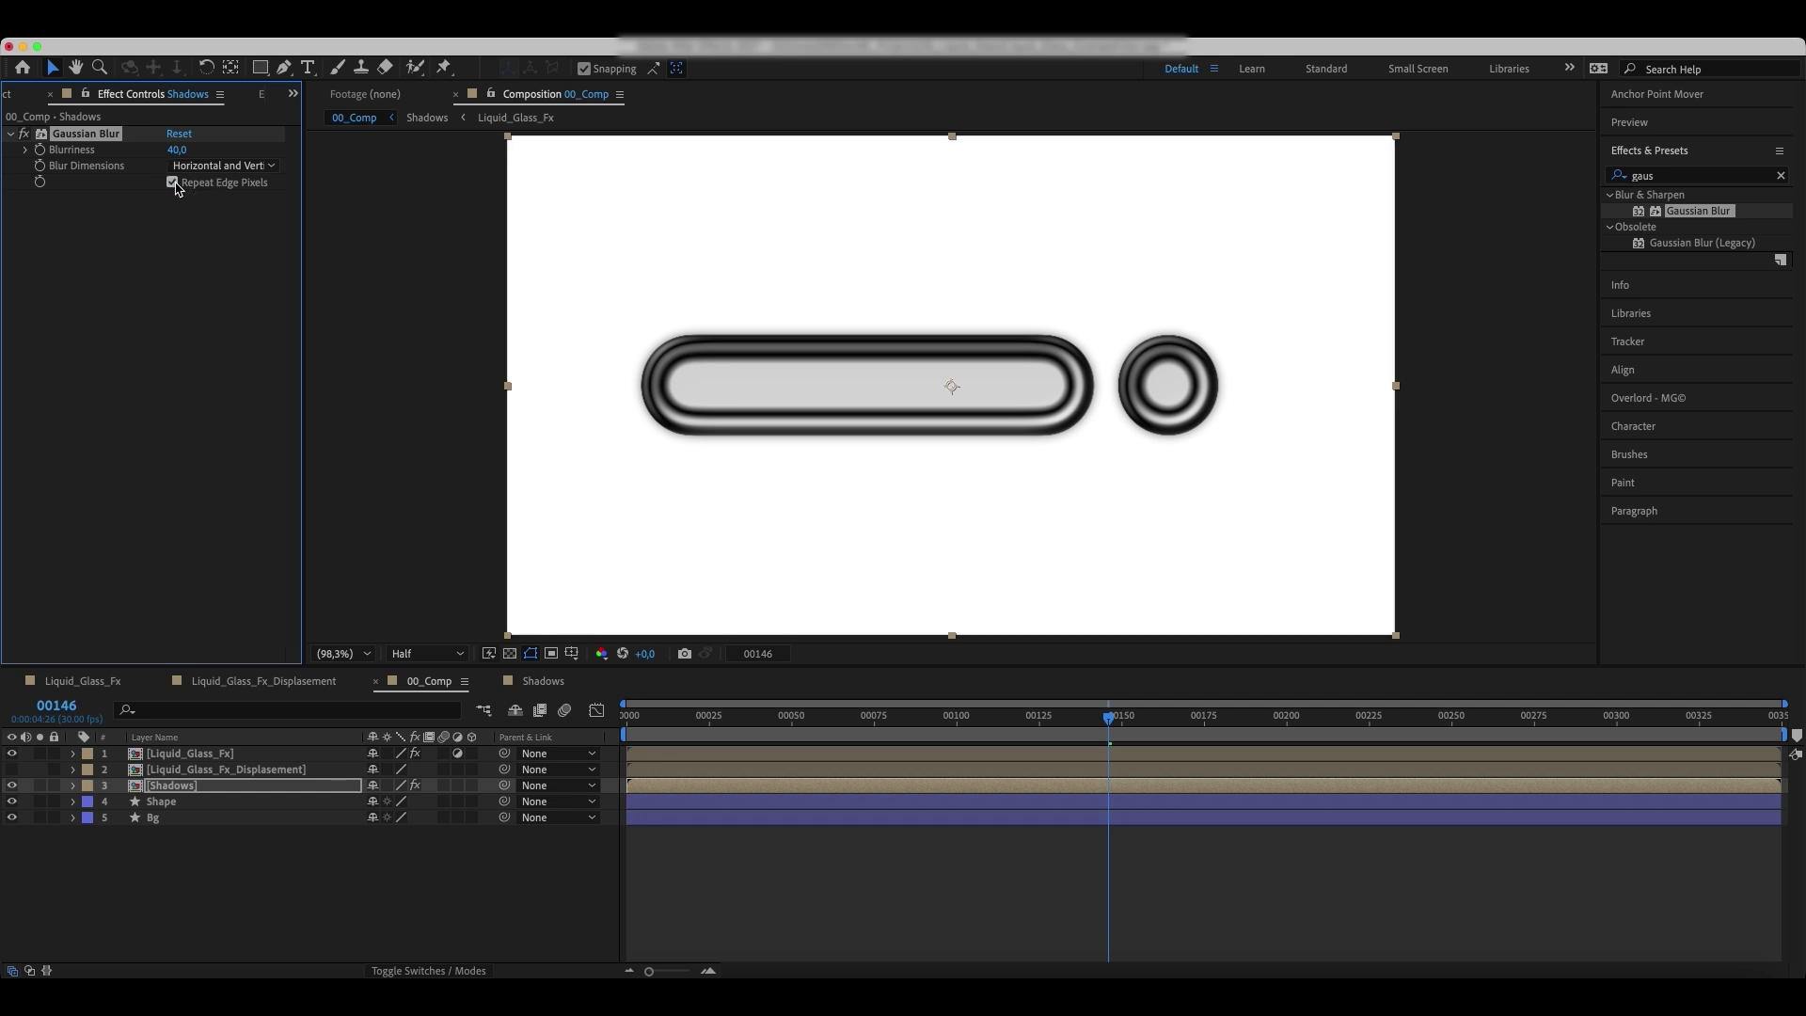
- Set the Shadows layer's blend mode to Multiply
click(31, 970)
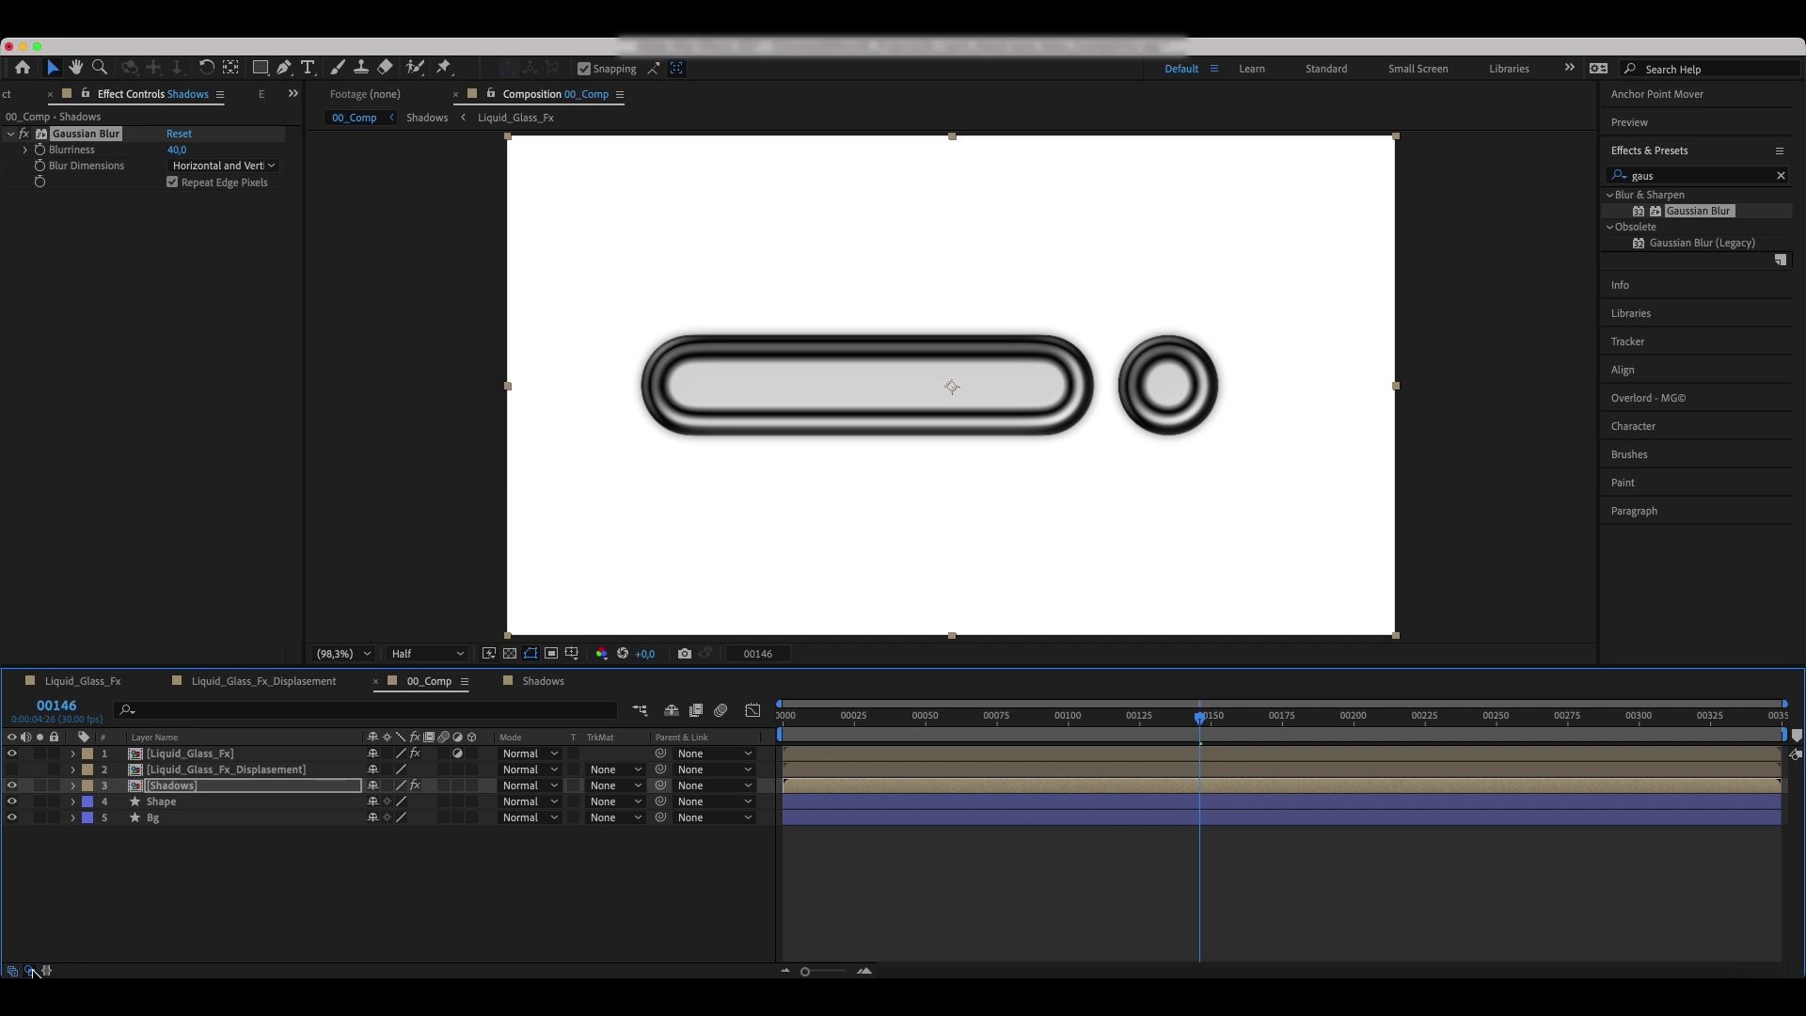
click(520, 787)
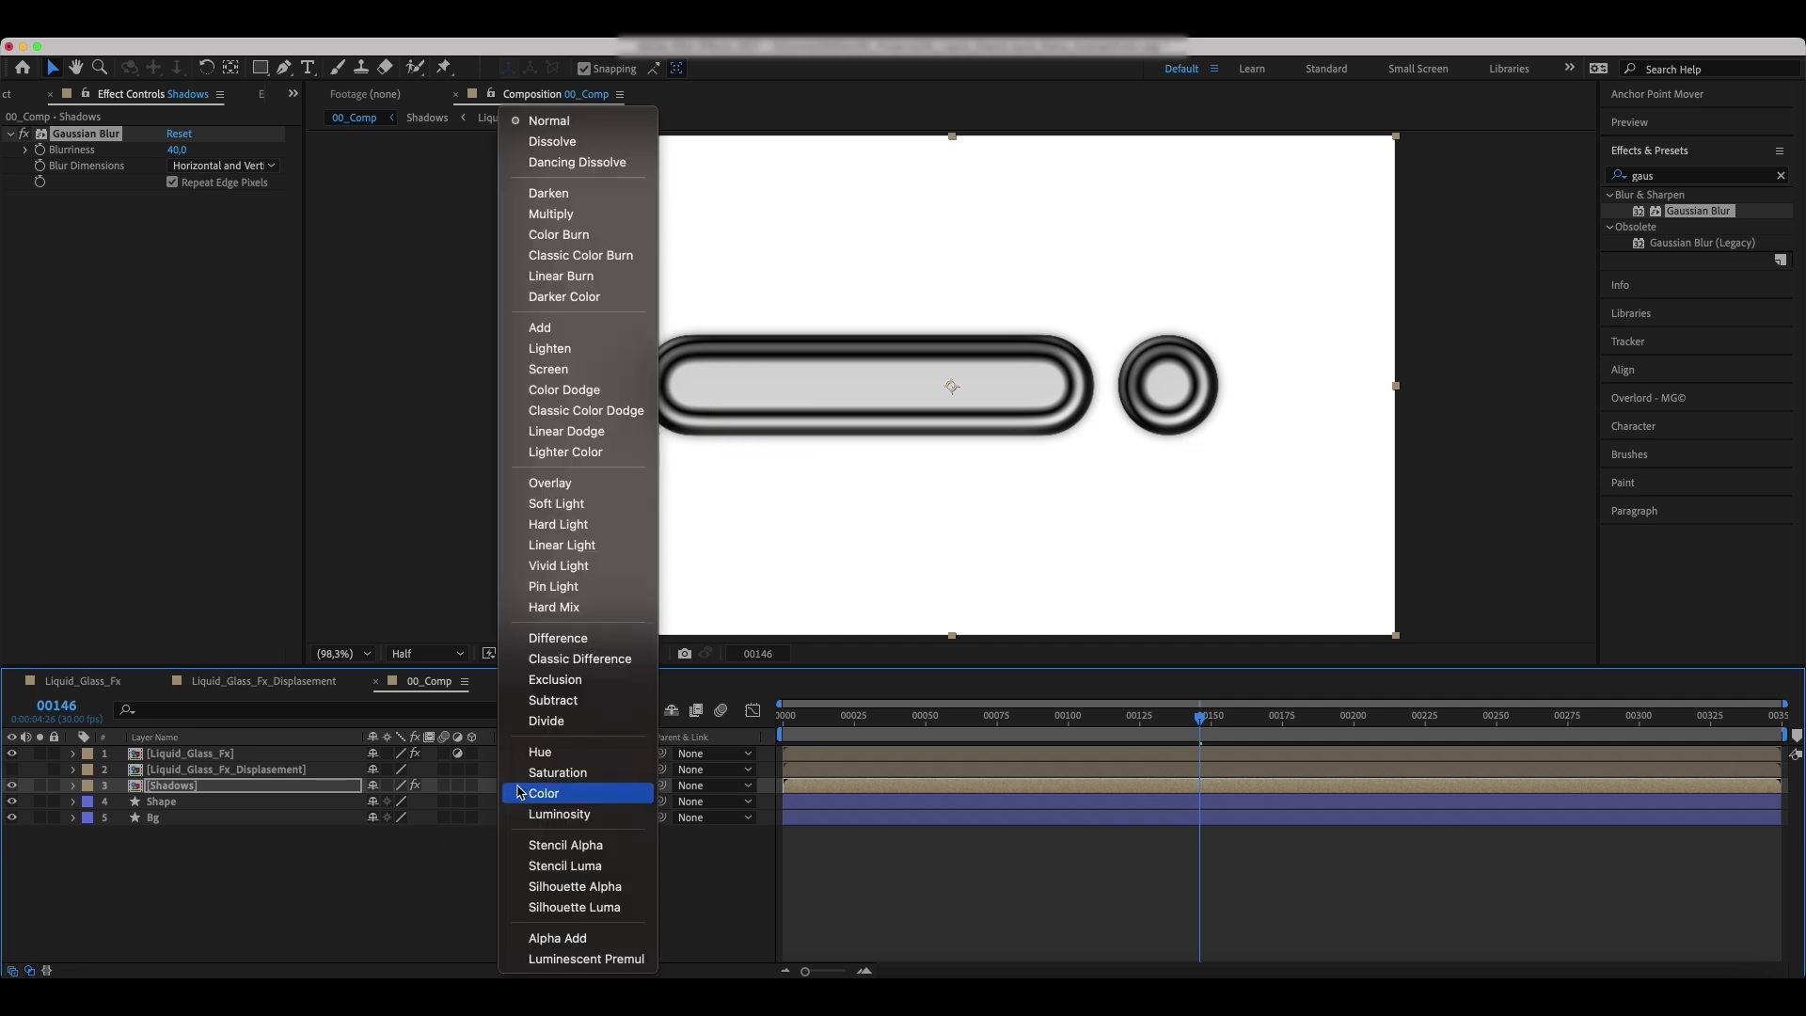
click(557, 214)
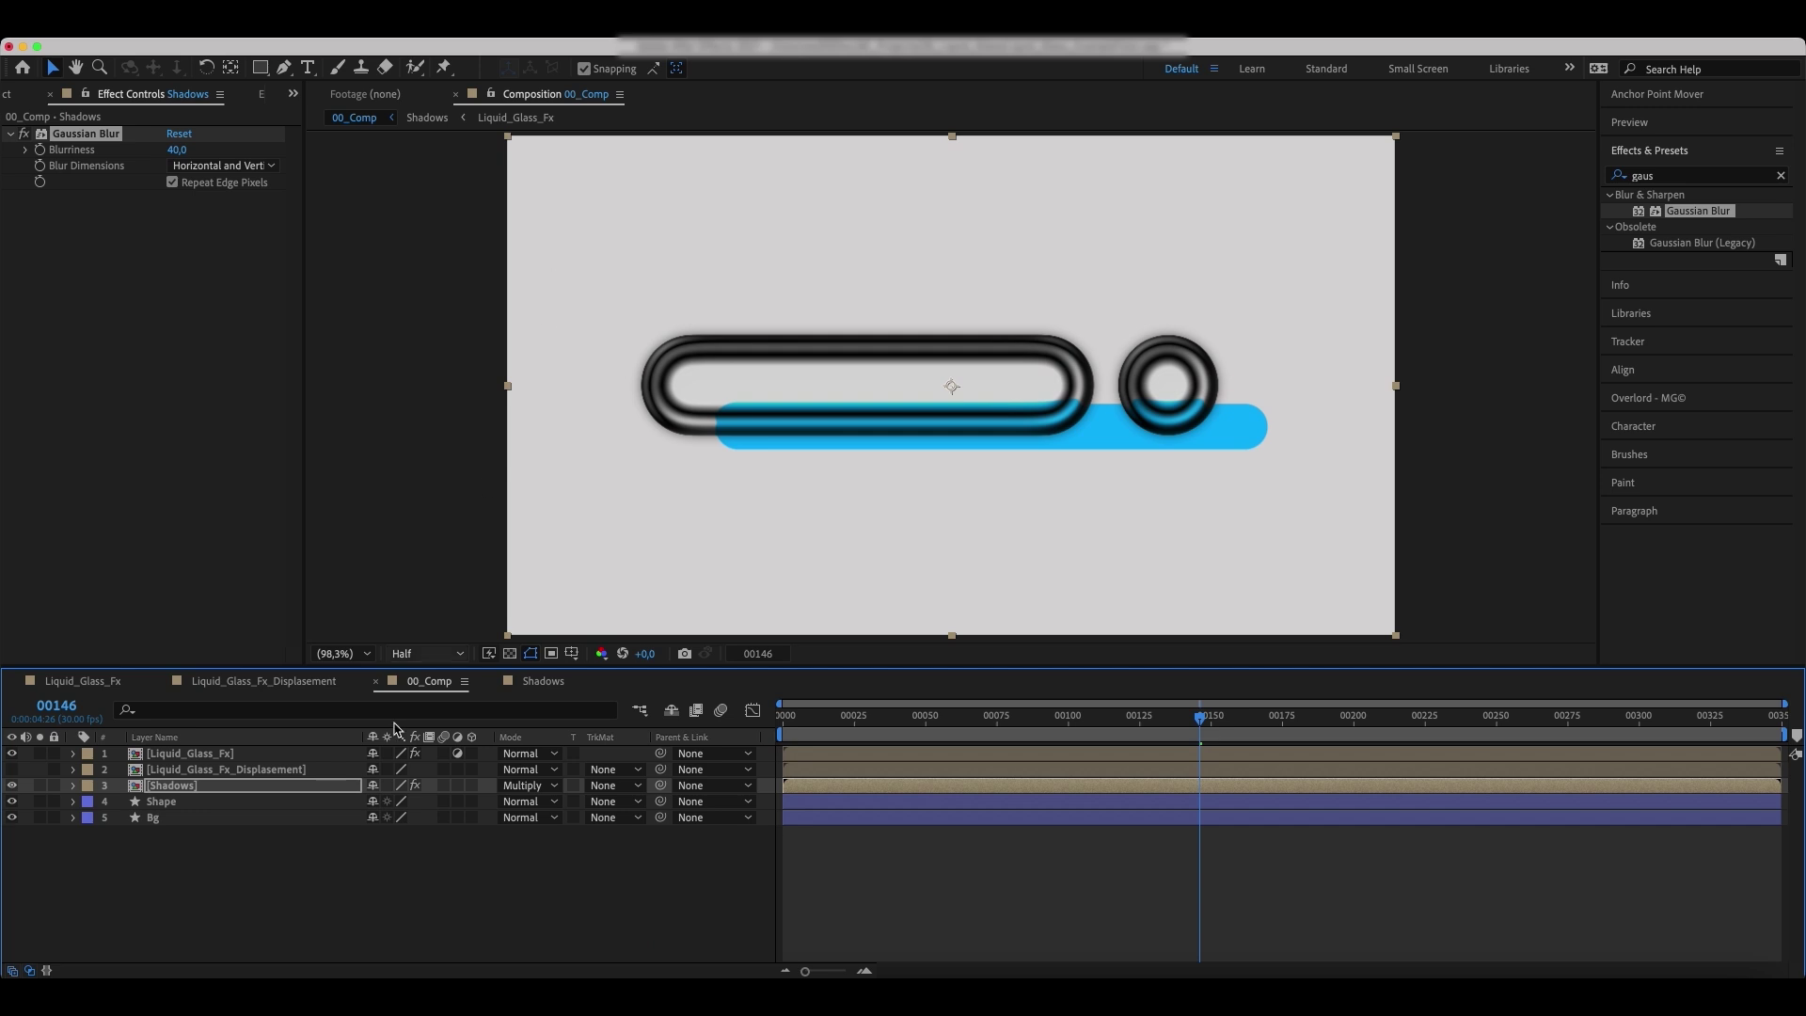
click(458, 818)
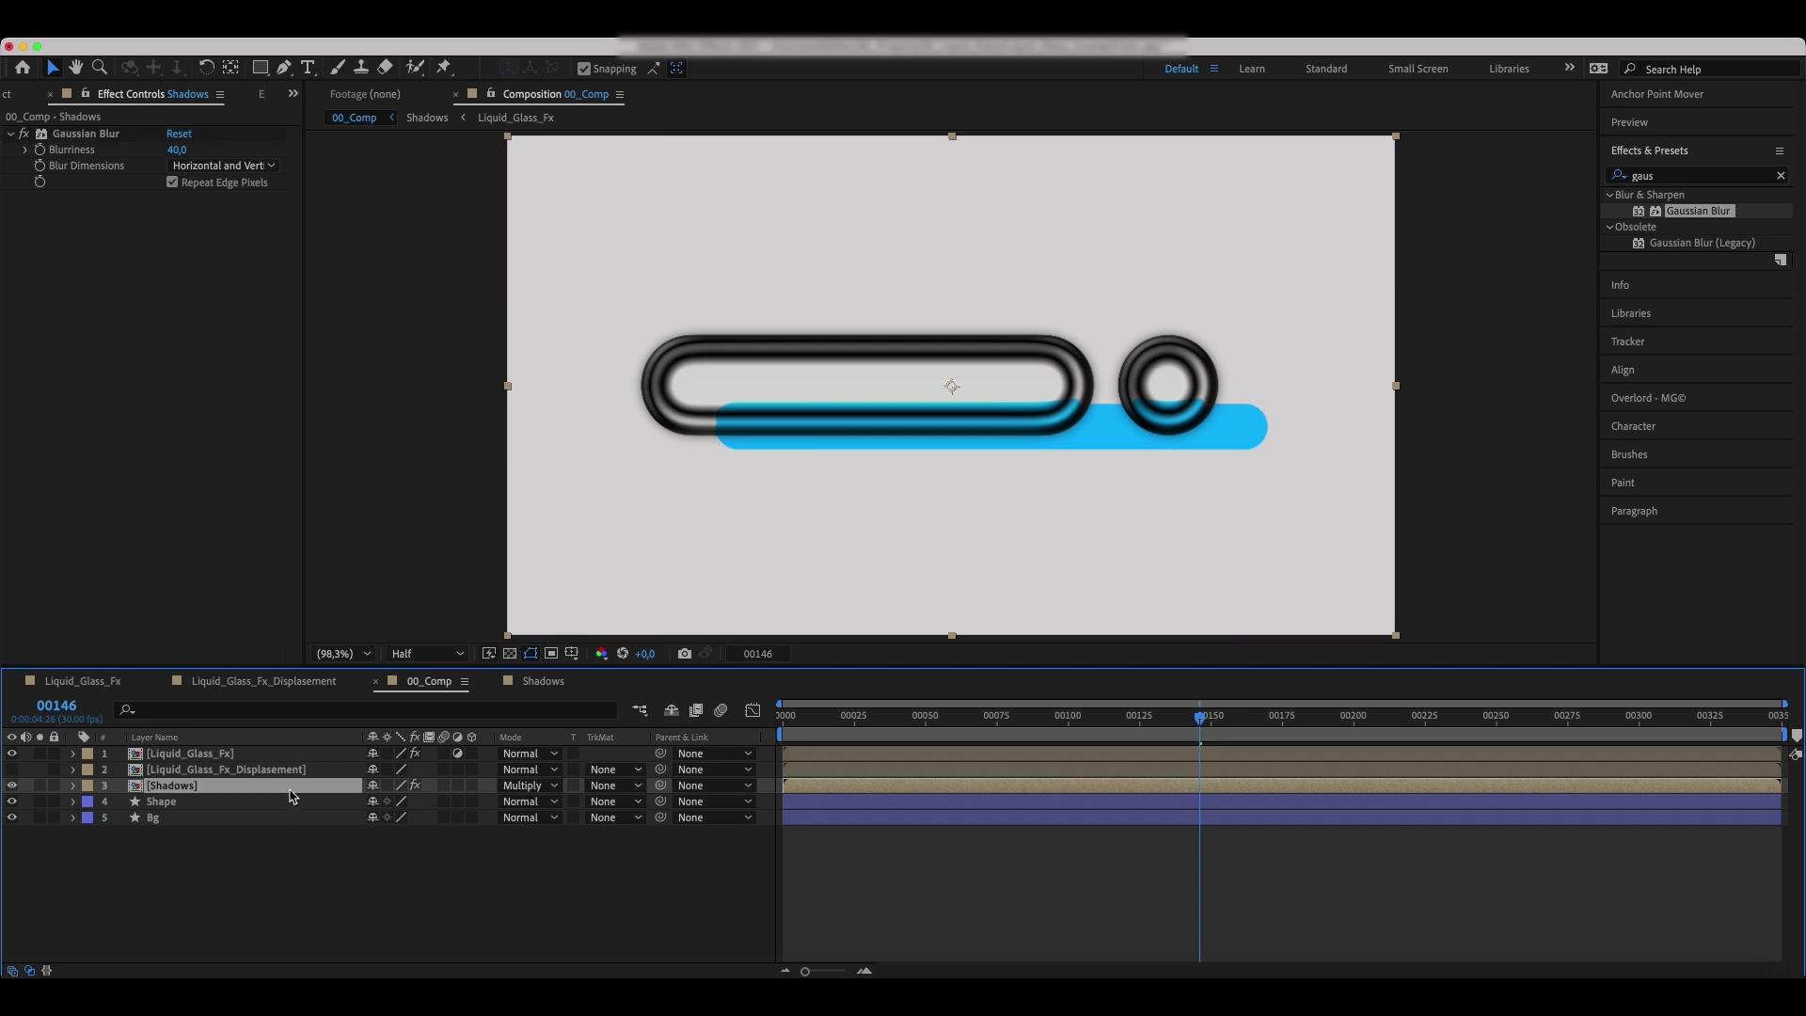
- Offset the Shadows layer to 920,600 and lower its opacity to 13%
key(p)
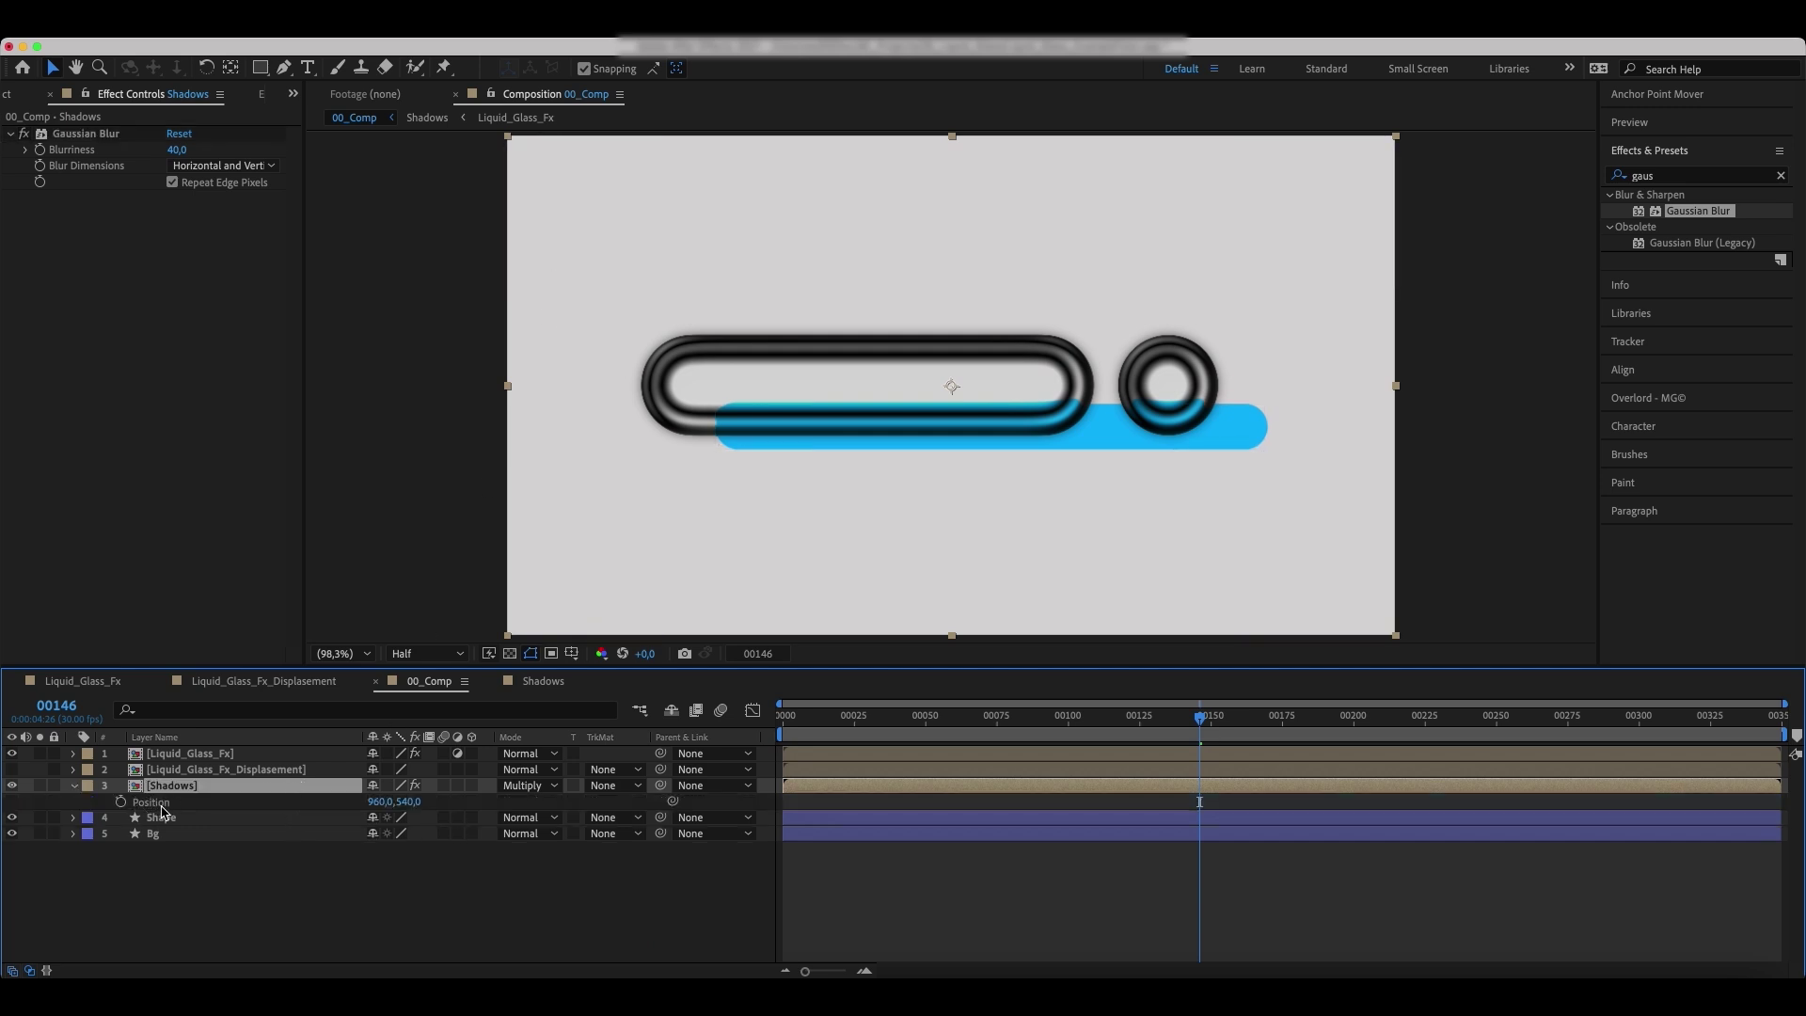
key(shift+Down)
key(shift+Down)
key(shift+Down)
key(shift+Down)
key(shift+Down)
key(shift+Down)
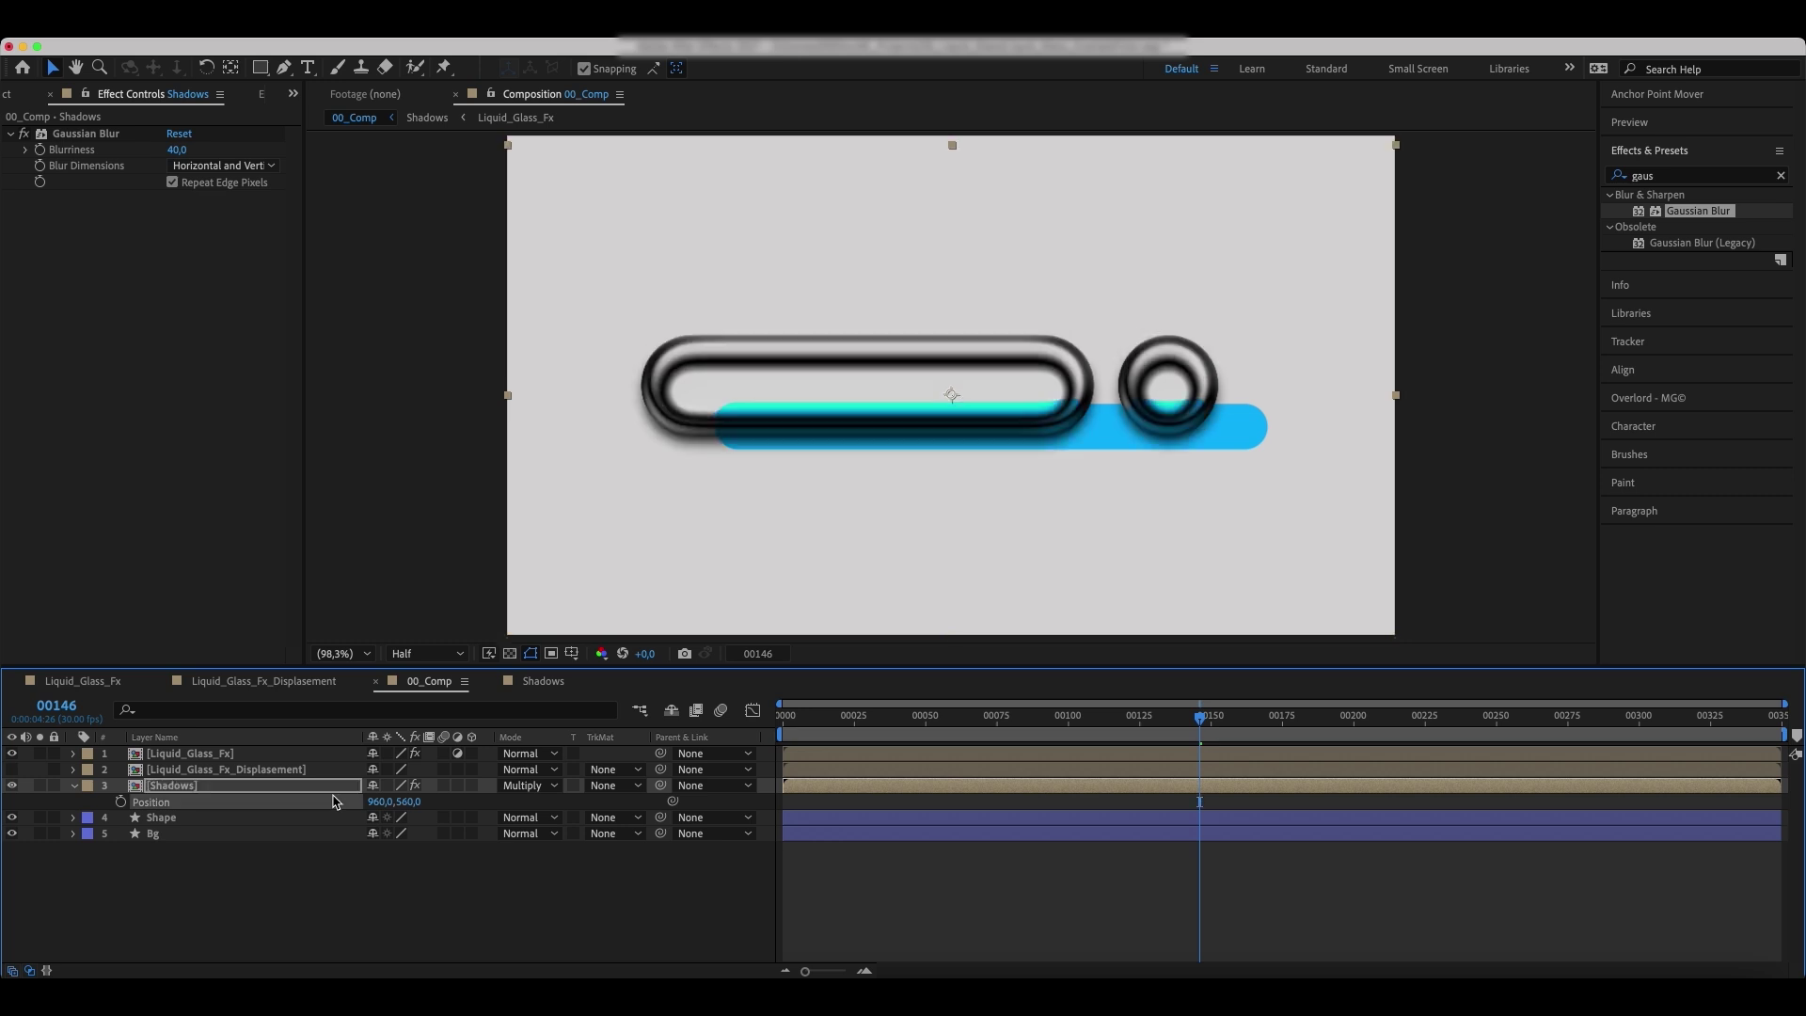
key(shift+Left)
key(shift+Left)
key(shift+Left)
key(shift+Left)
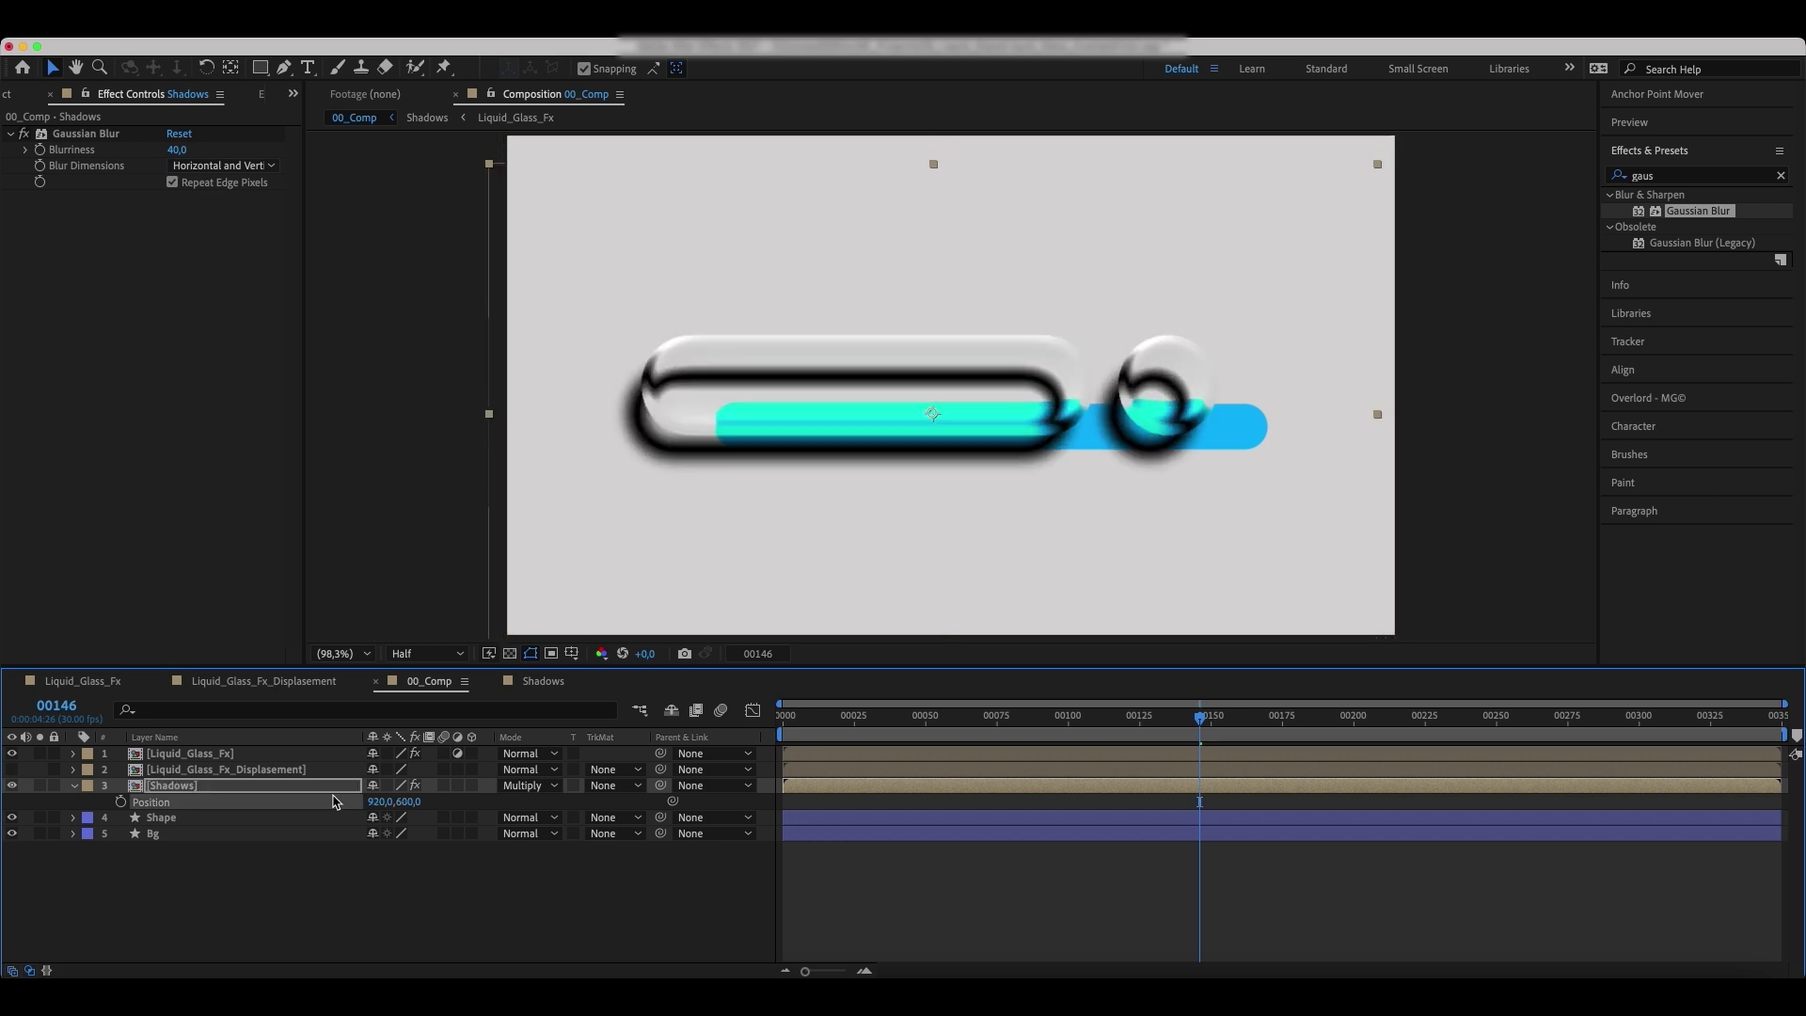
key(t)
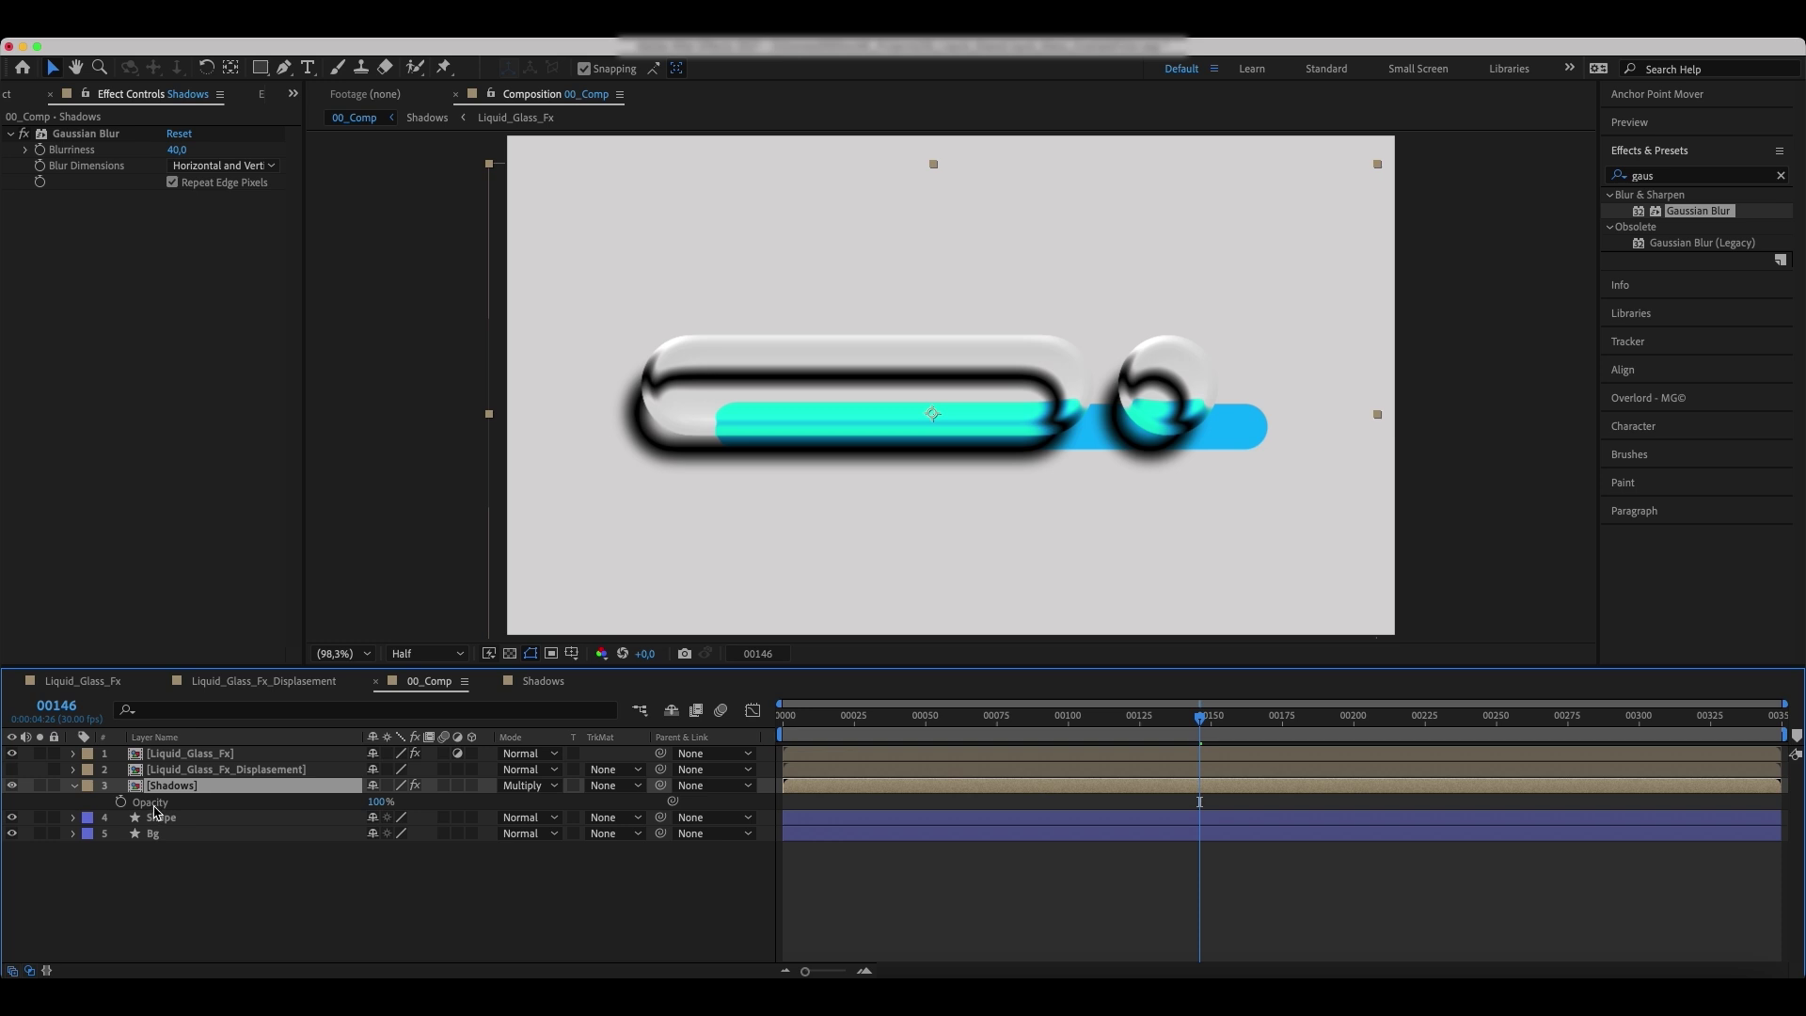
click(386, 801)
text(13)
key(Return)
click(13, 104)
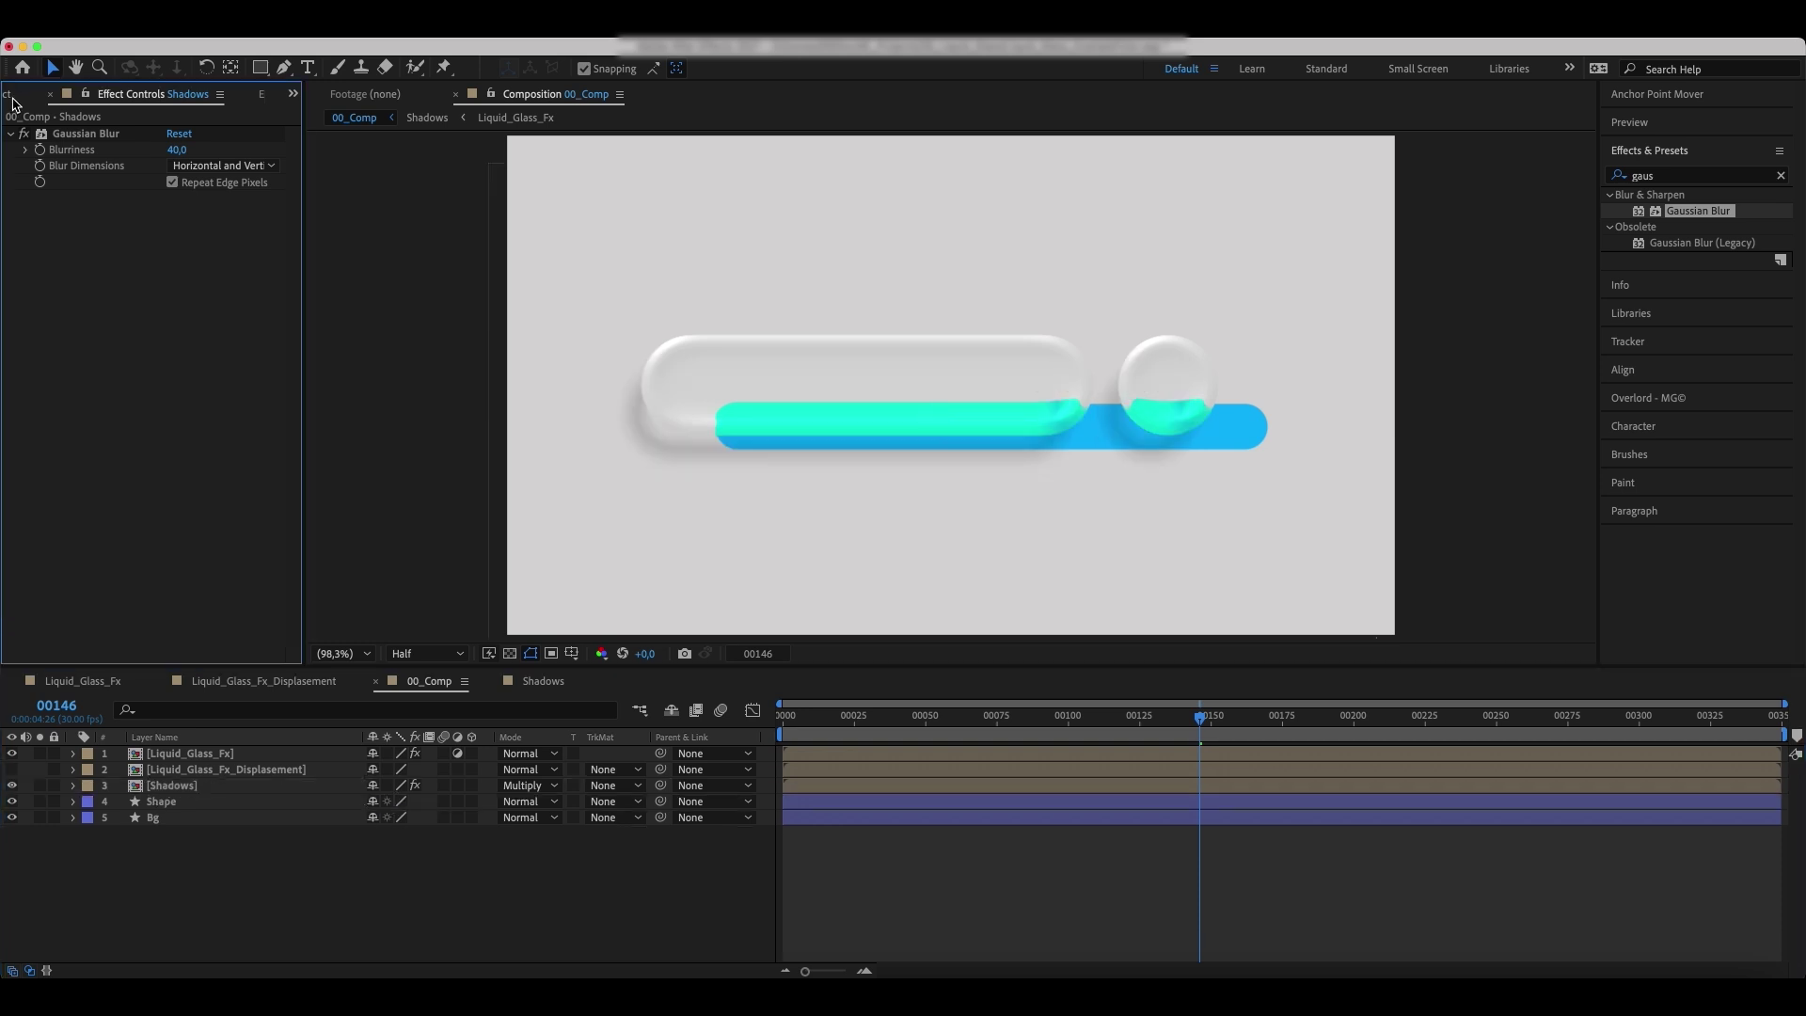
click(13, 96)
- Add another Liquid_Glass_Fx layer on top, rename it Stroke, and solo it
click(90, 286)
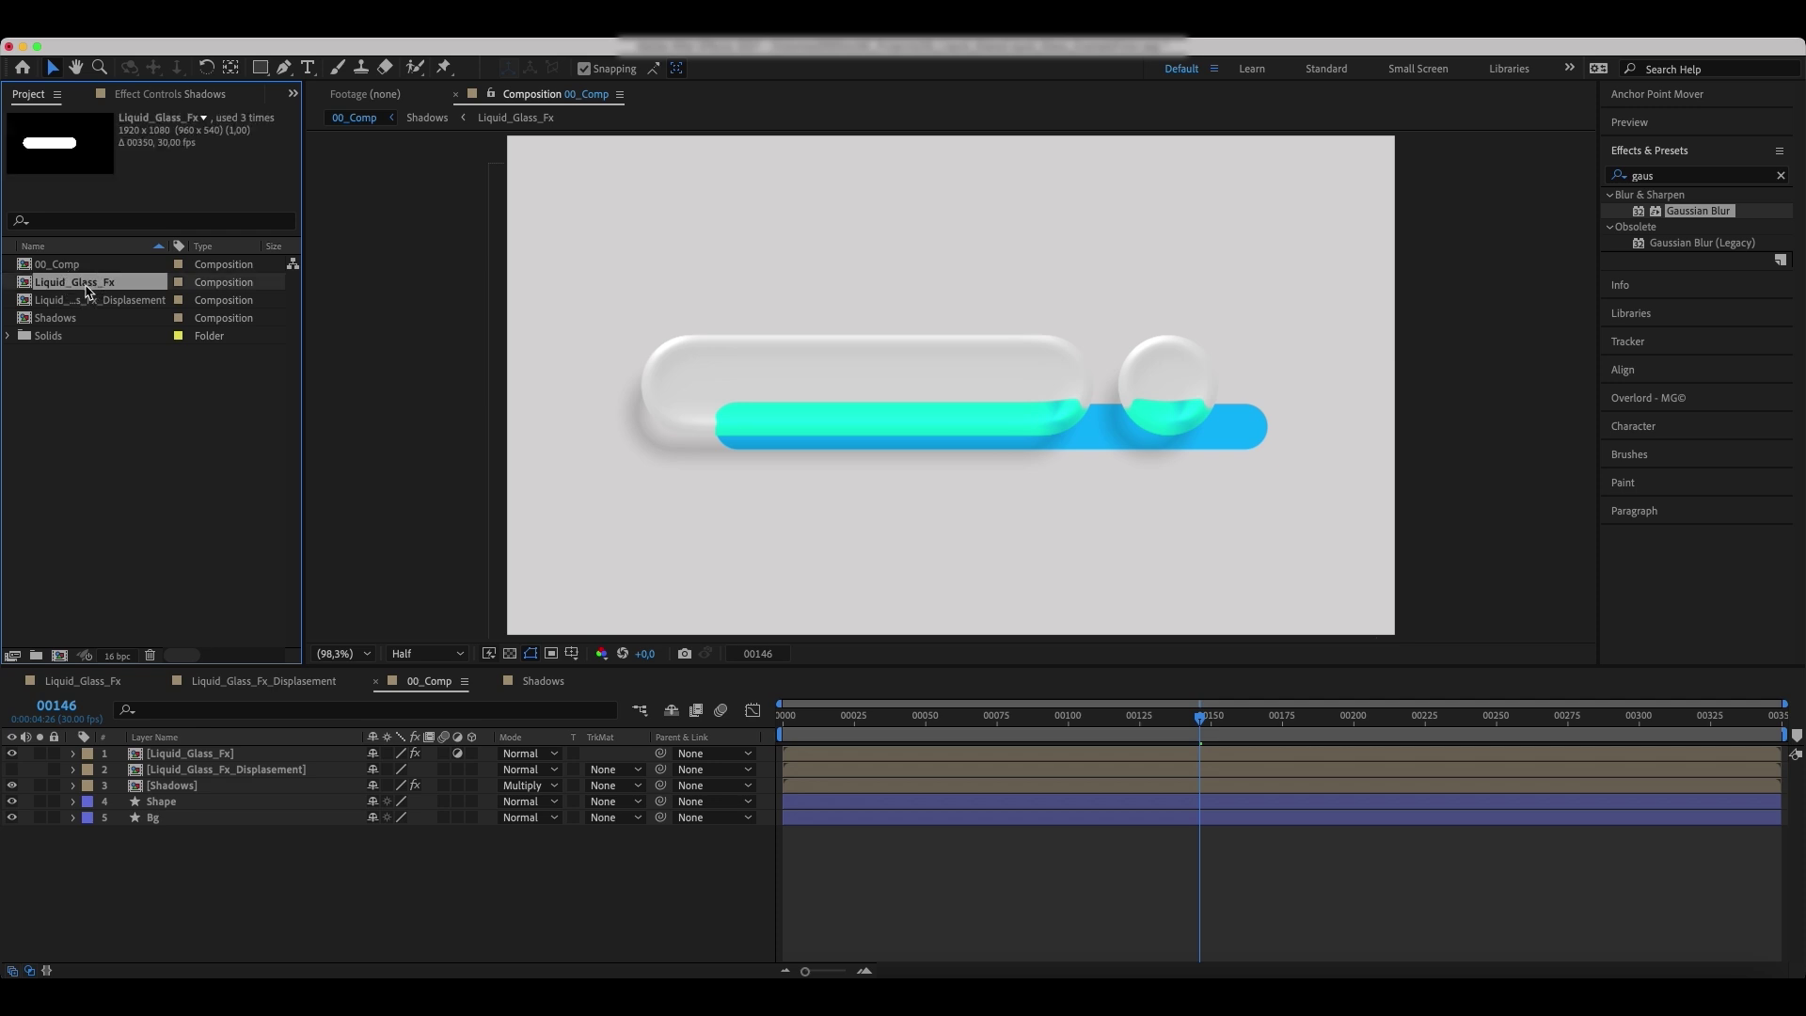
drag(86, 290, 209, 755)
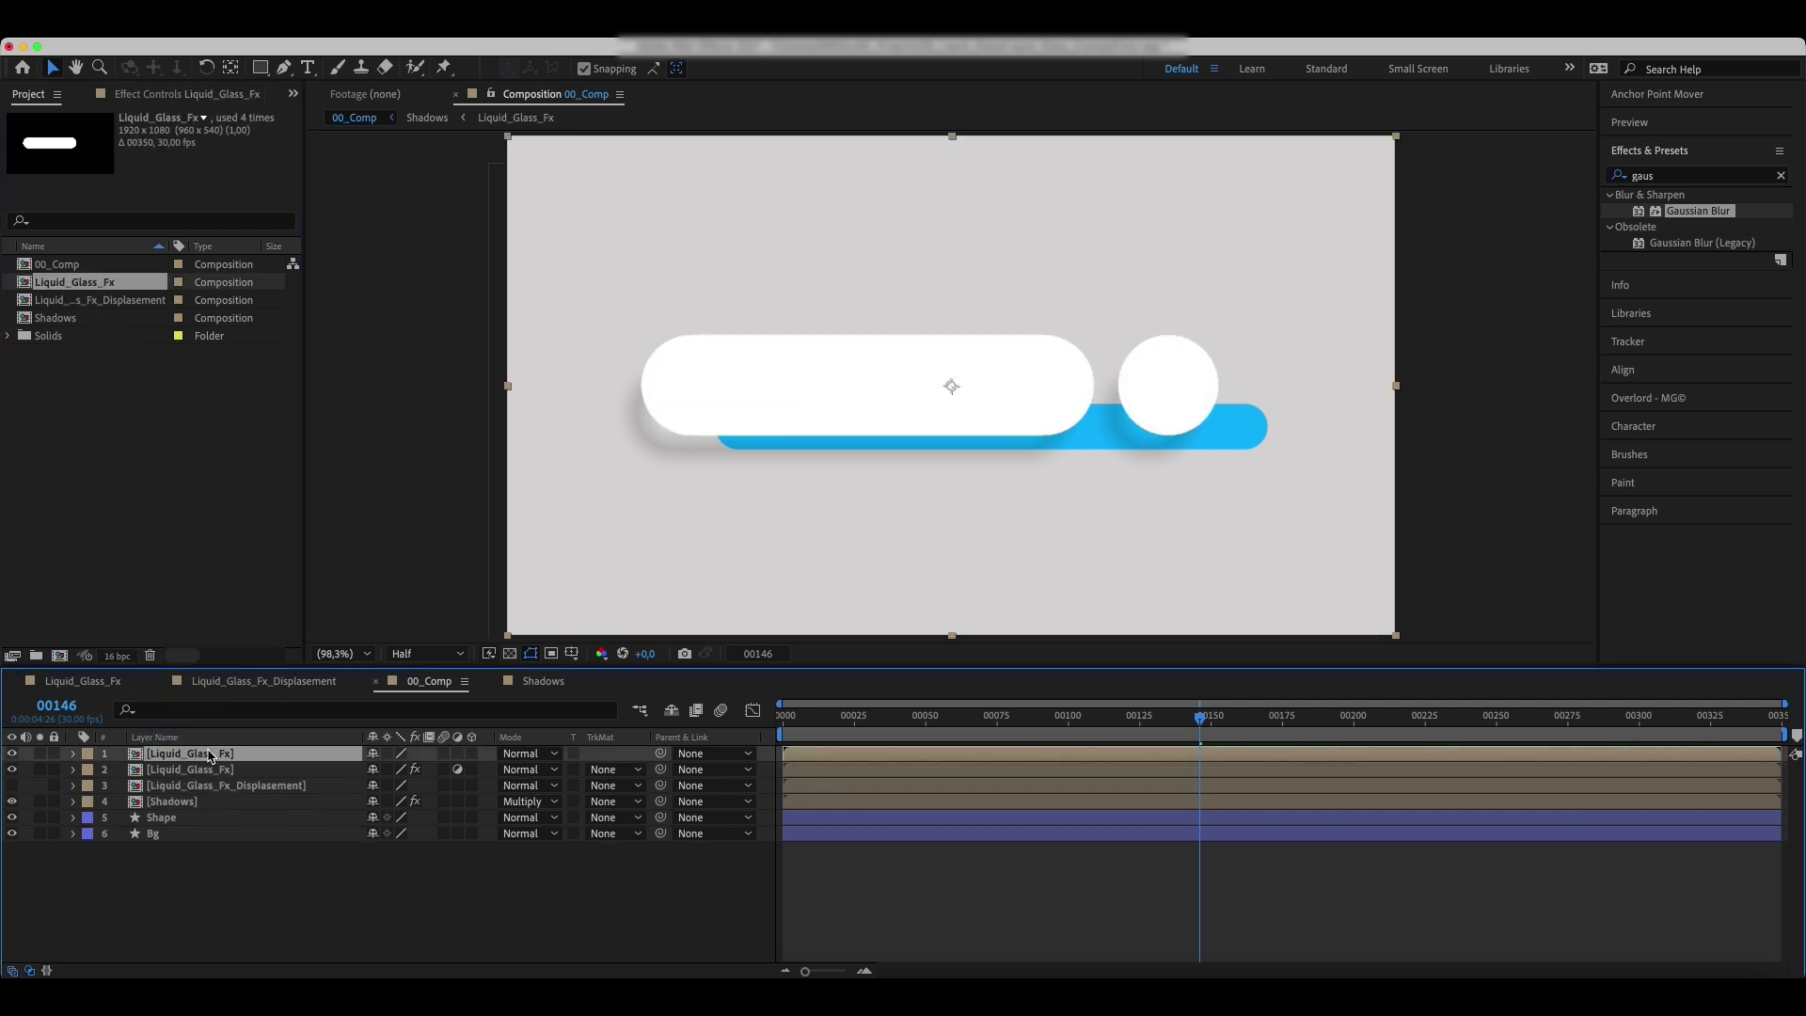
key(Return)
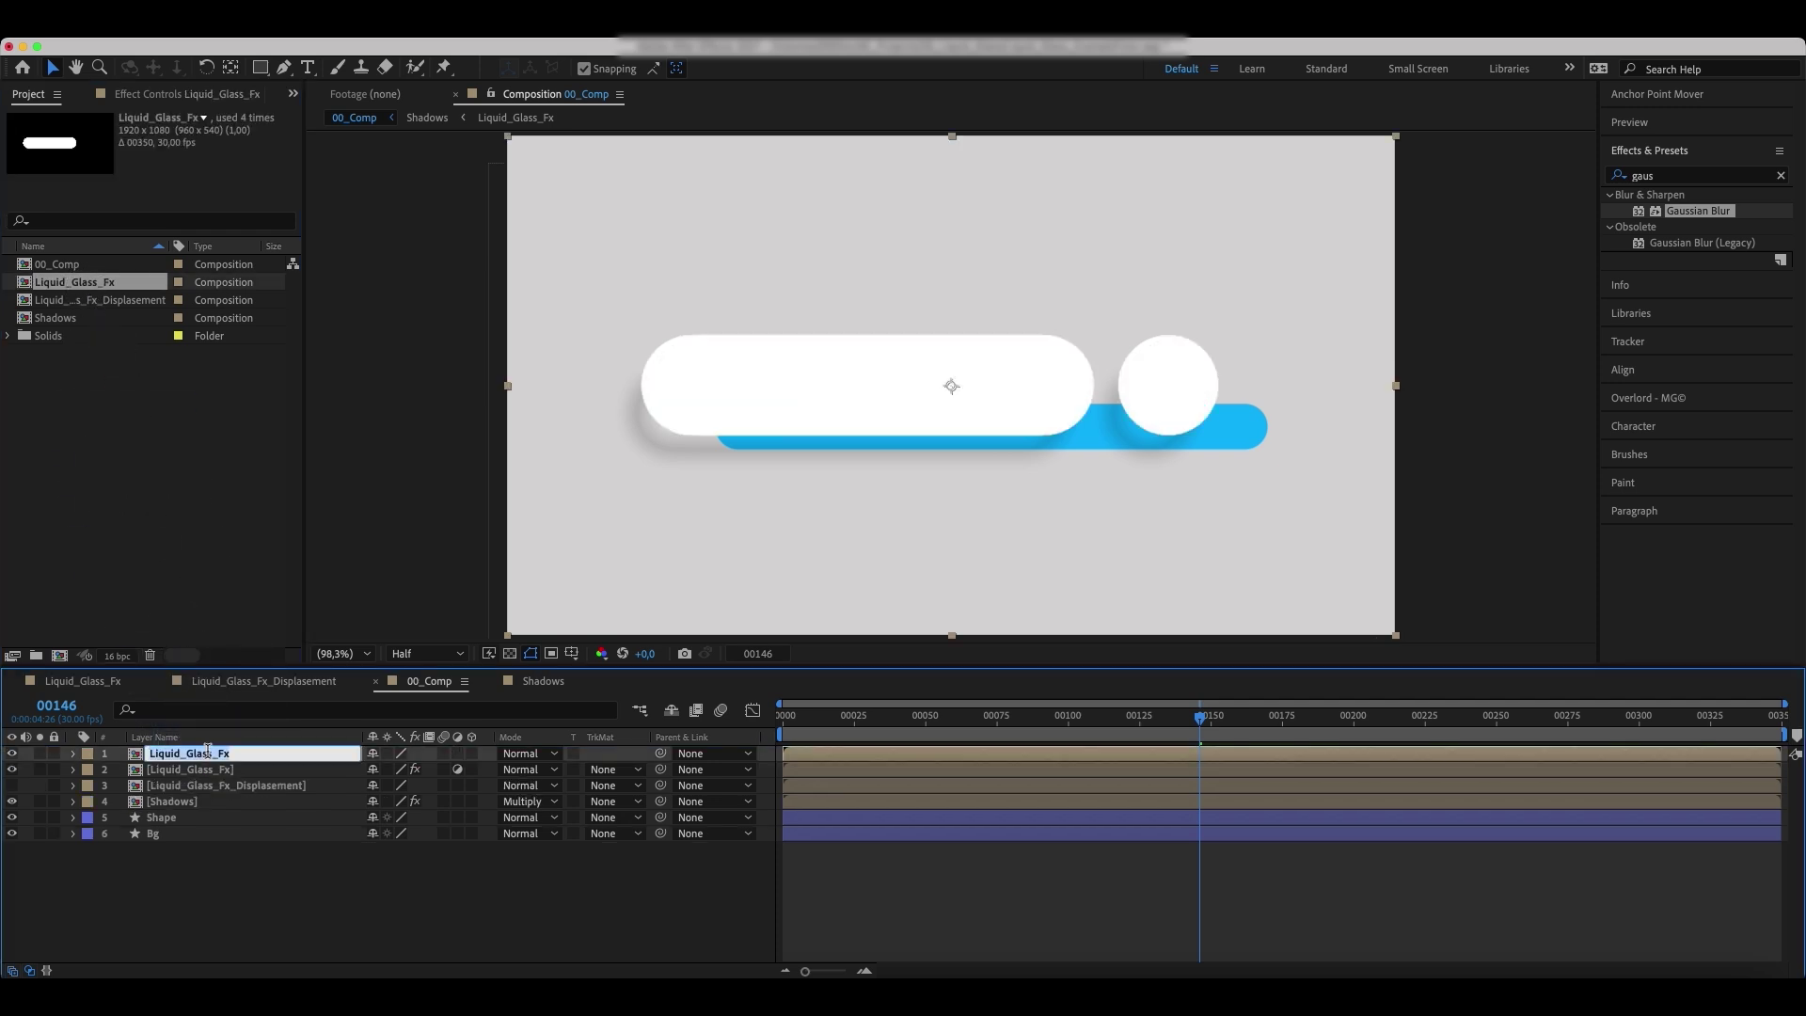
text(Stroke)
key(Return)
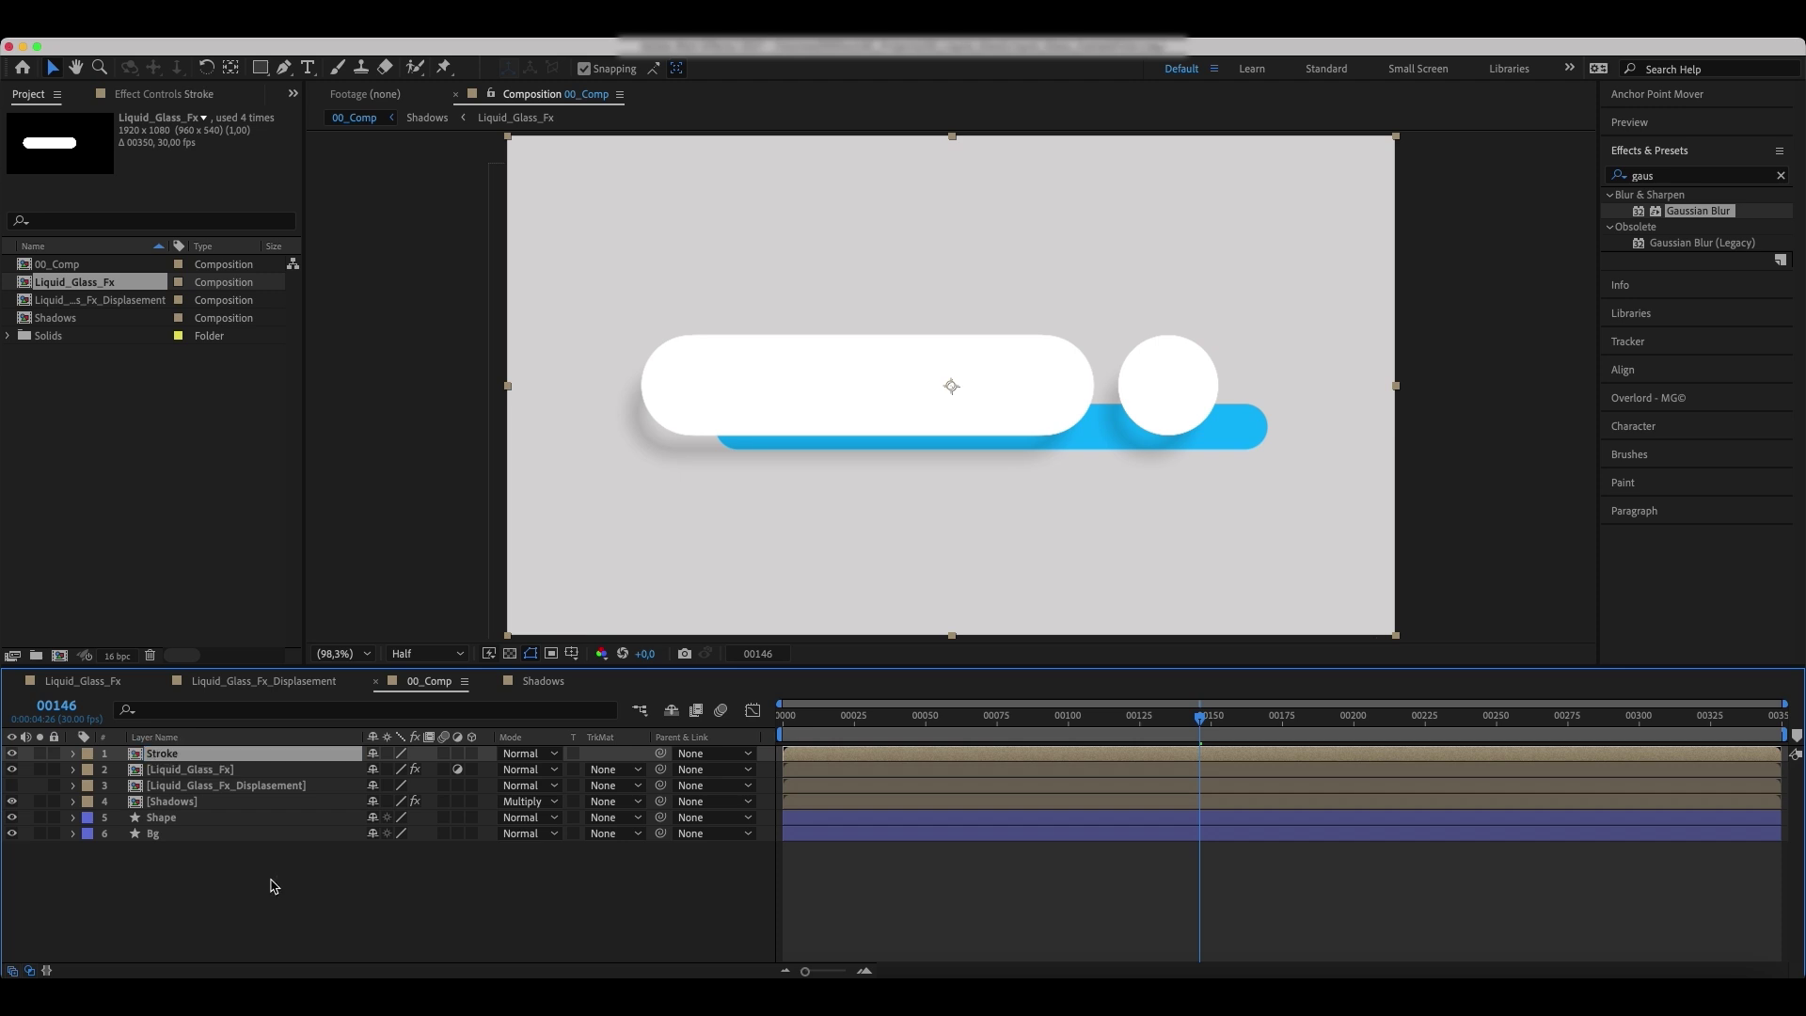
click(39, 754)
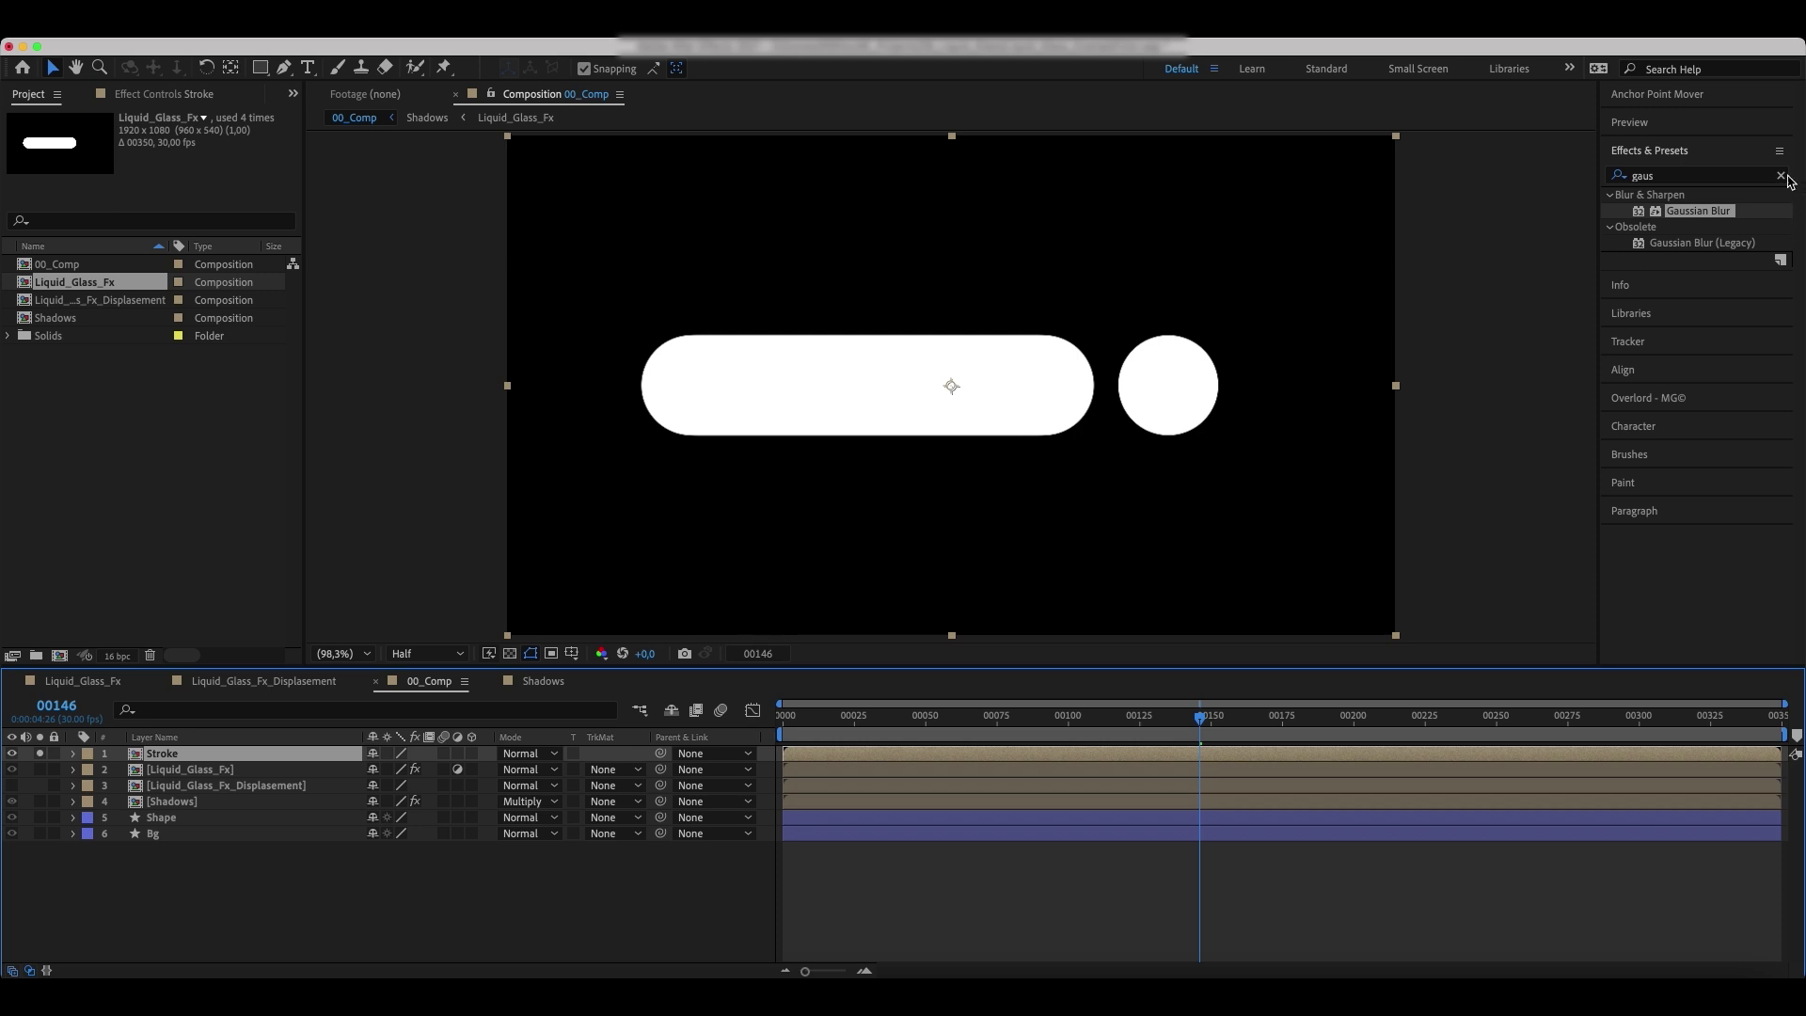
- Apply a Fill effect to the Stroke layer with pure black colour
click(1784, 176)
text(fill)
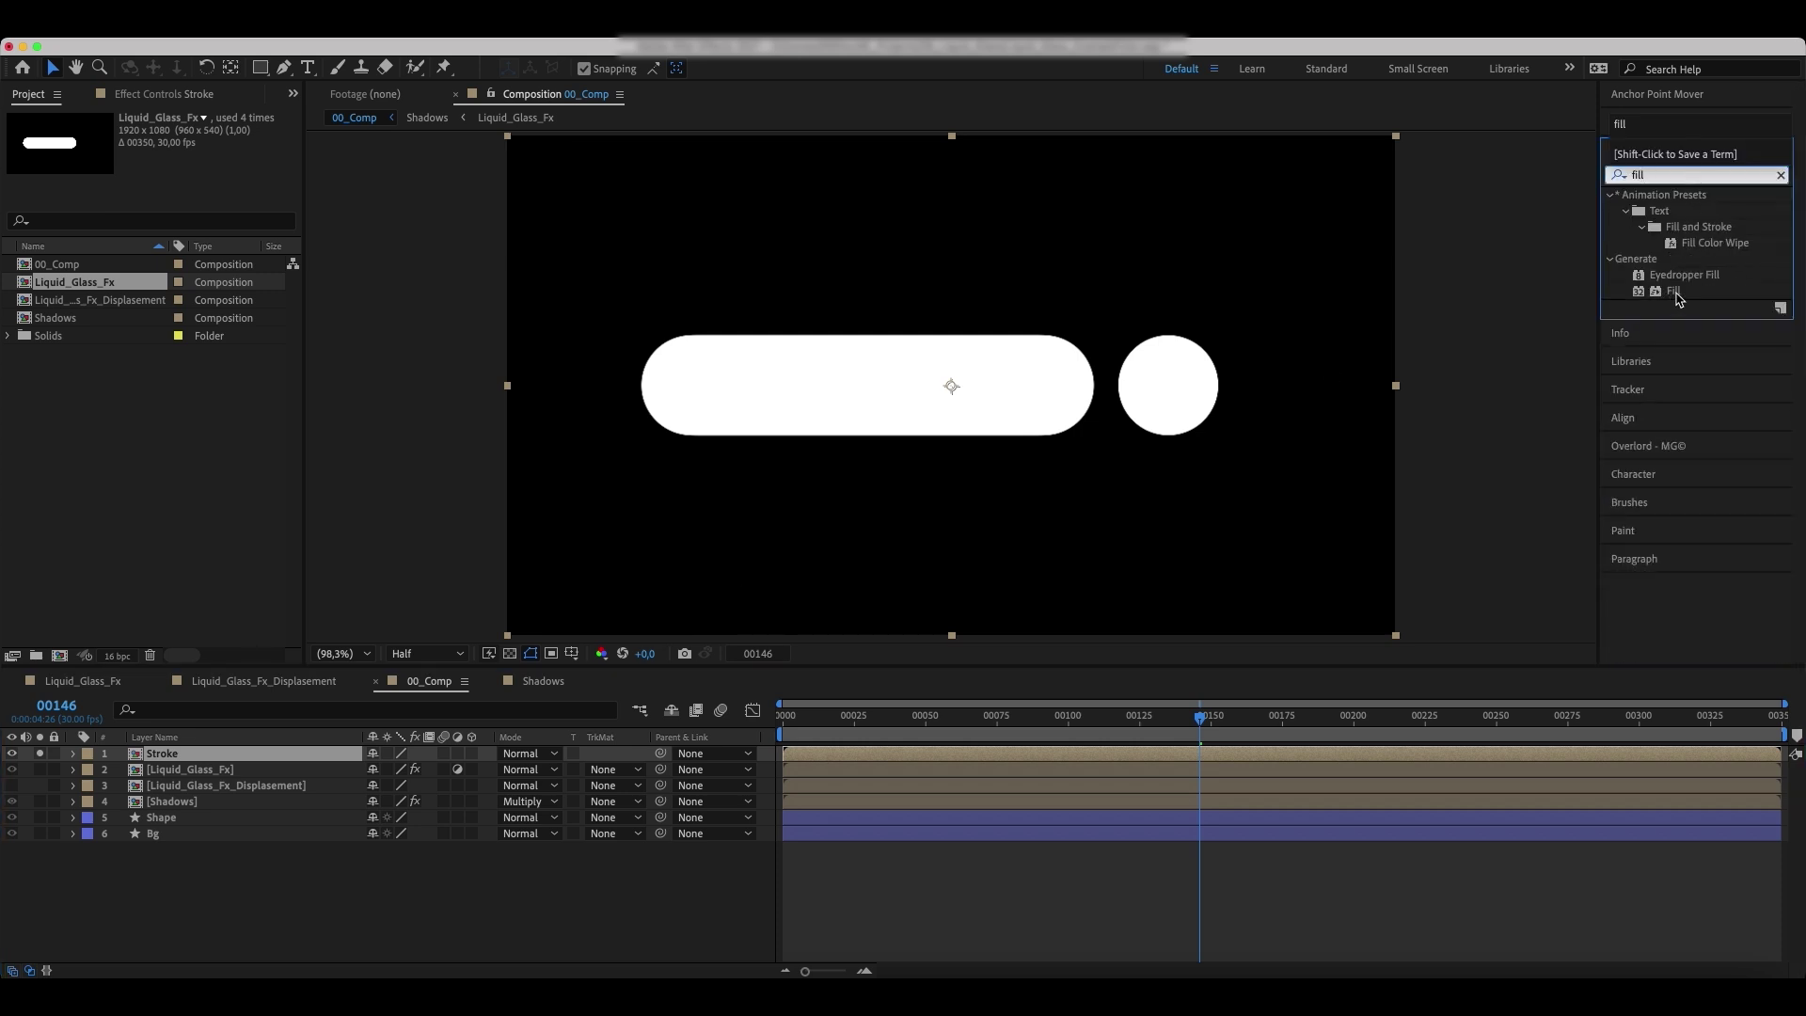
mouse_move(1673, 291)
mouse_down()
mouse_move(894, 516)
mouse_move(227, 758)
mouse_up()
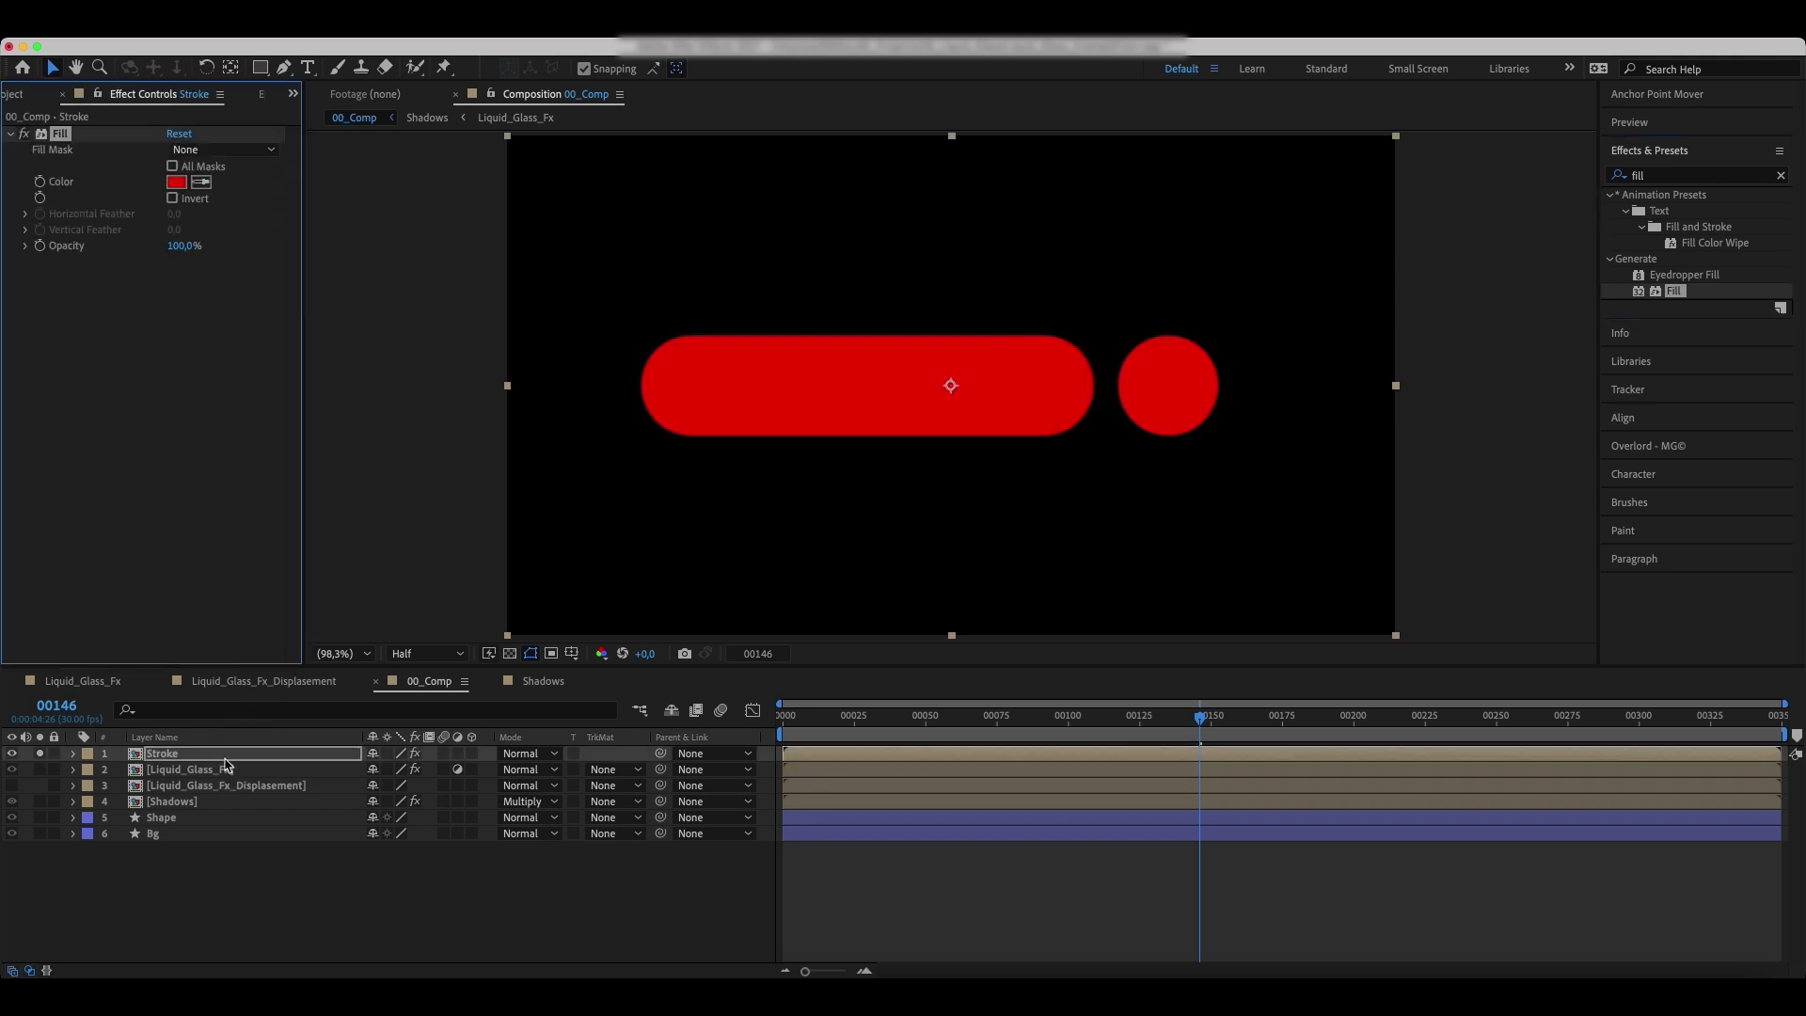
click(176, 181)
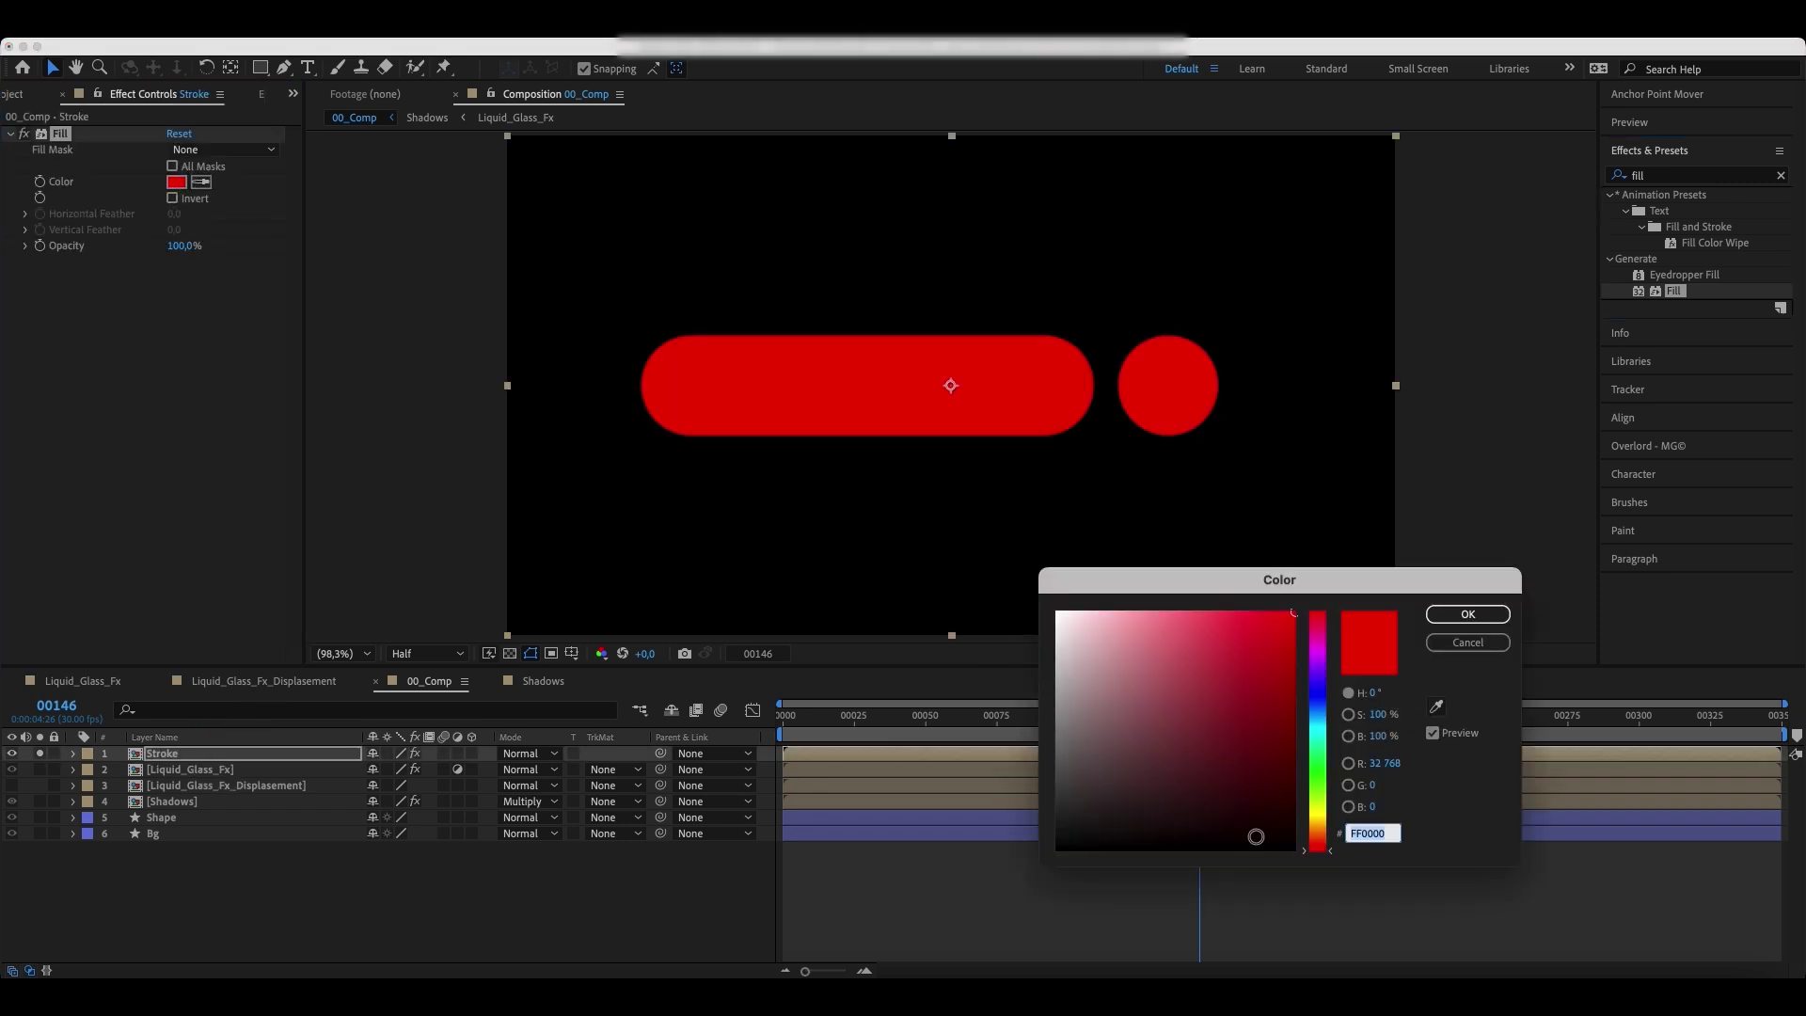
drag(1258, 835, 849, 903)
click(1468, 614)
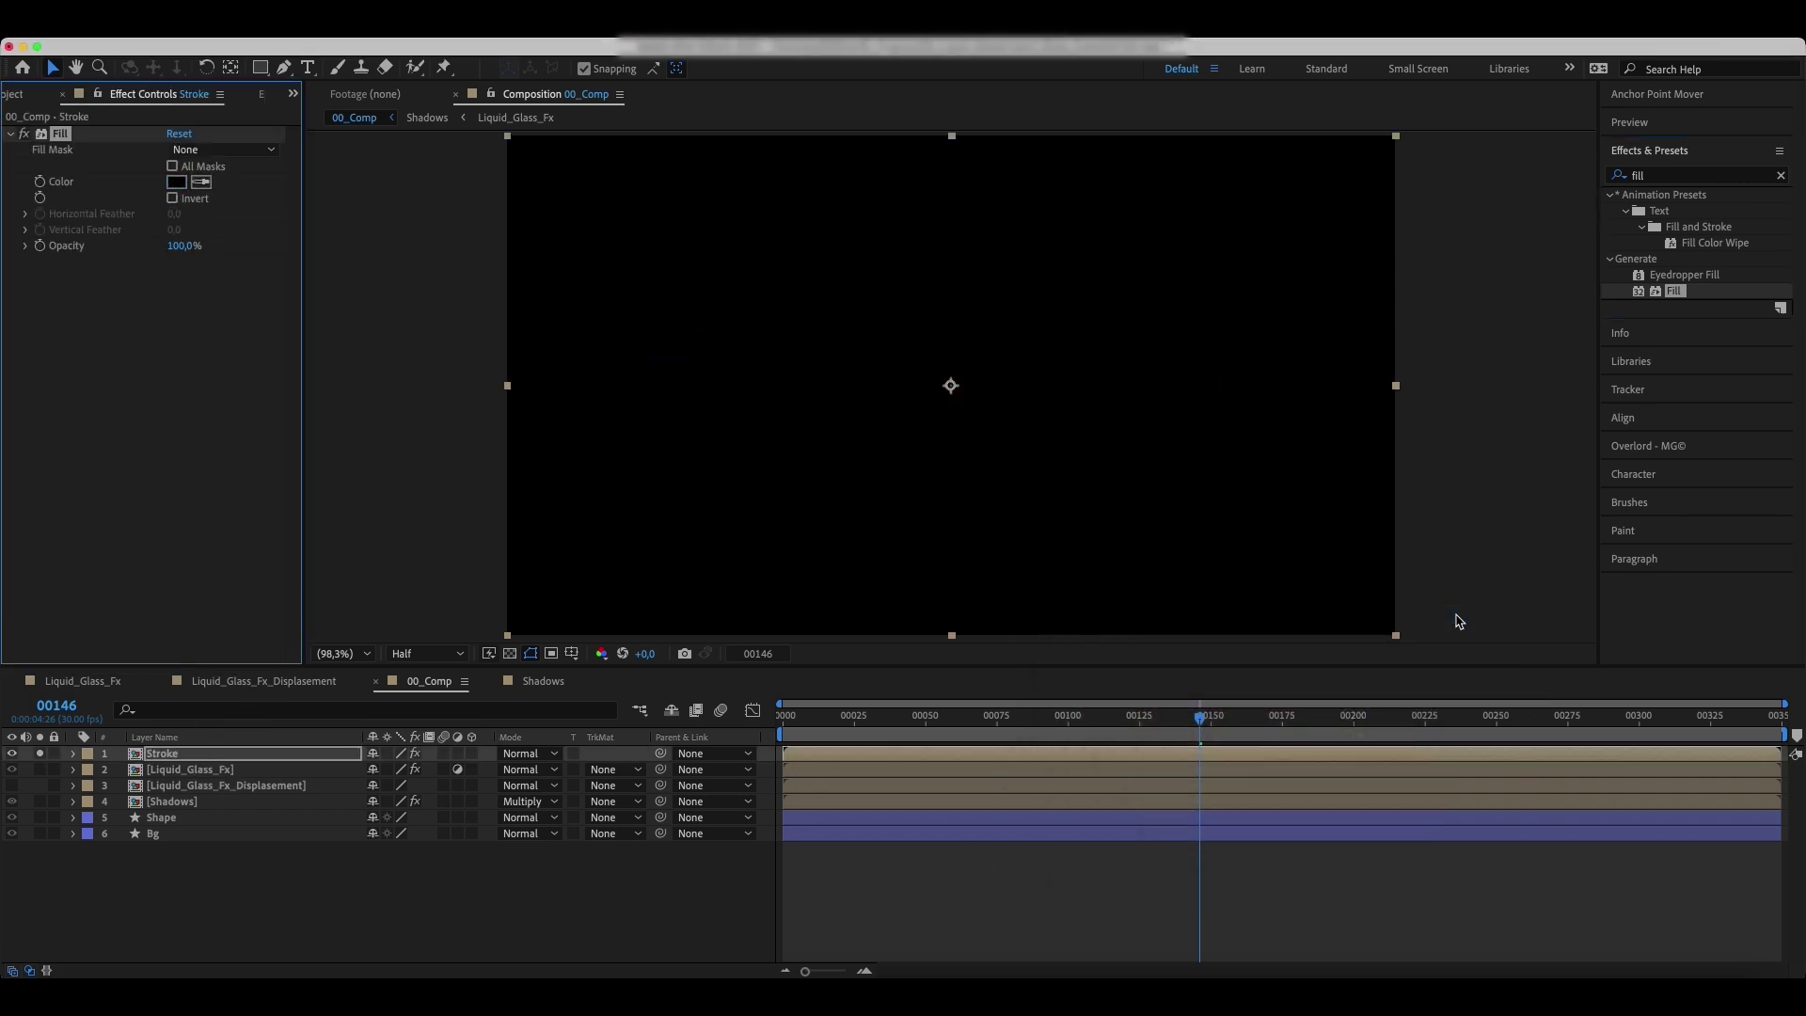
- Search Effects & Presets for the CC Light effects
click(1780, 176)
click(1697, 176)
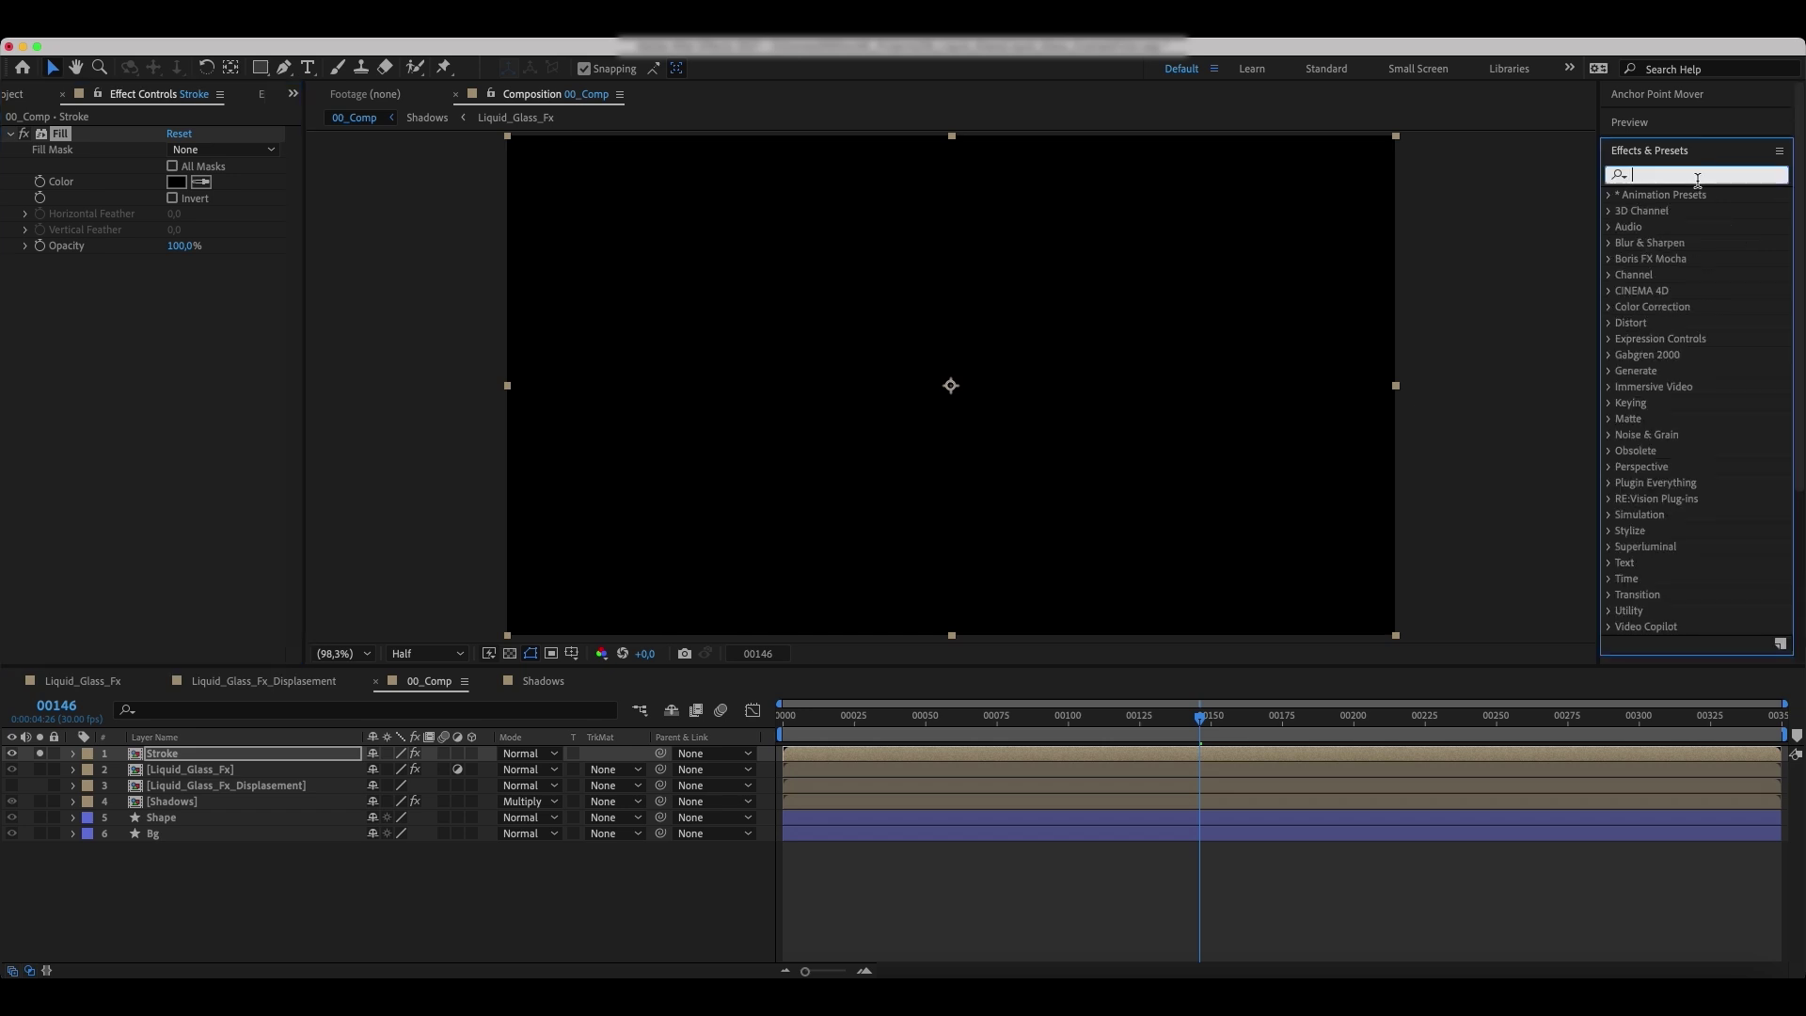
text(cc light)
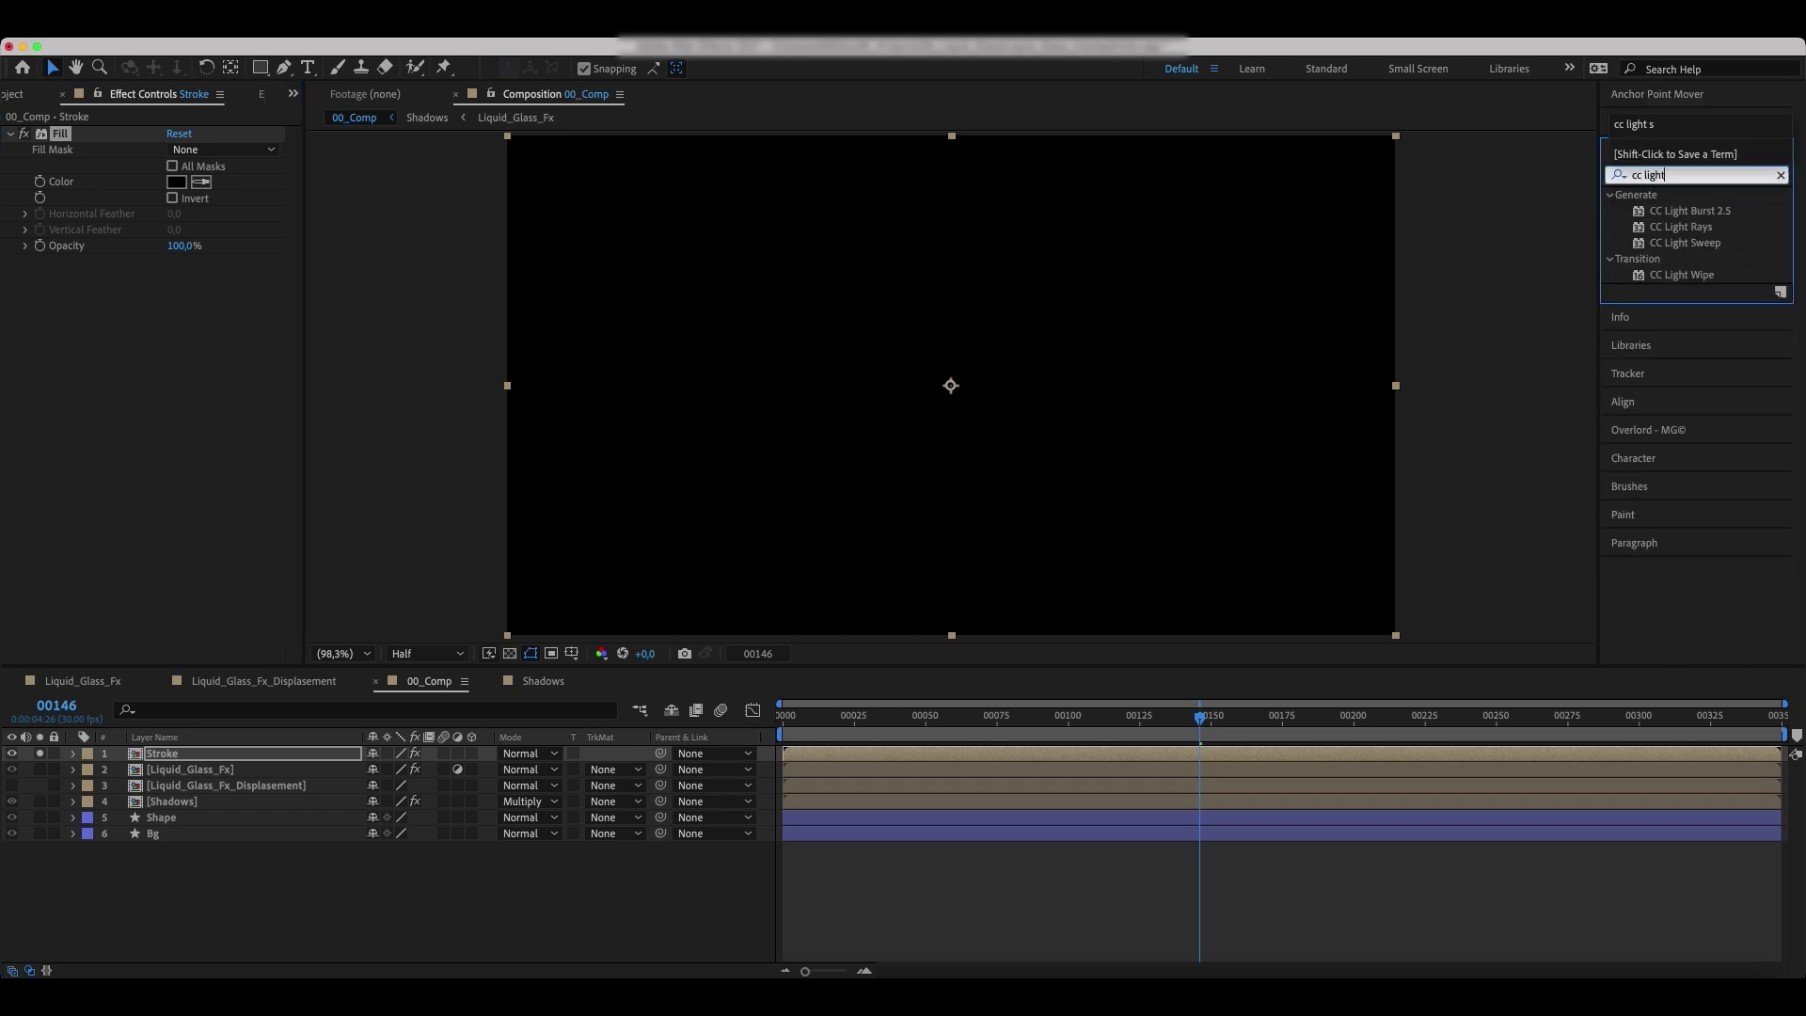
- Apply CC Light Sweep to the Stroke layer with Direction 30°, Width 300 and Sweep Intensity 0
mouse_move(1685, 243)
mouse_down()
mouse_move(1700, 246)
mouse_move(269, 759)
mouse_up()
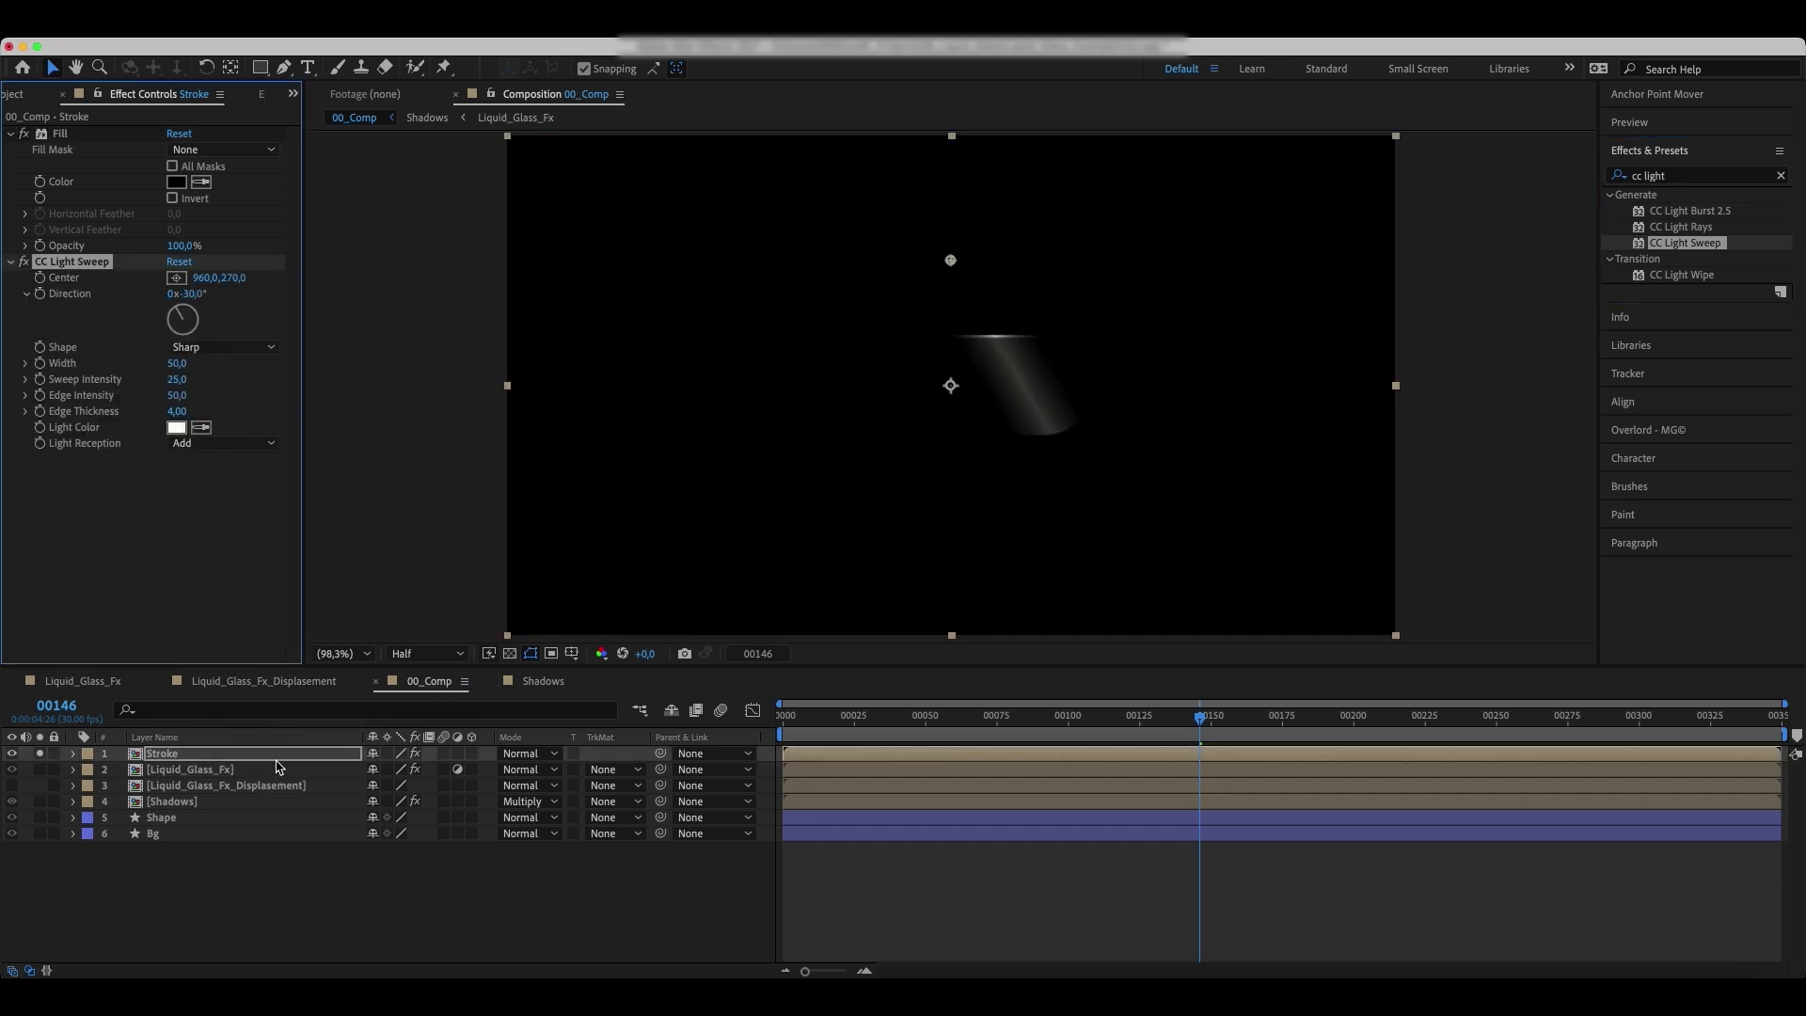
click(193, 295)
key(Return)
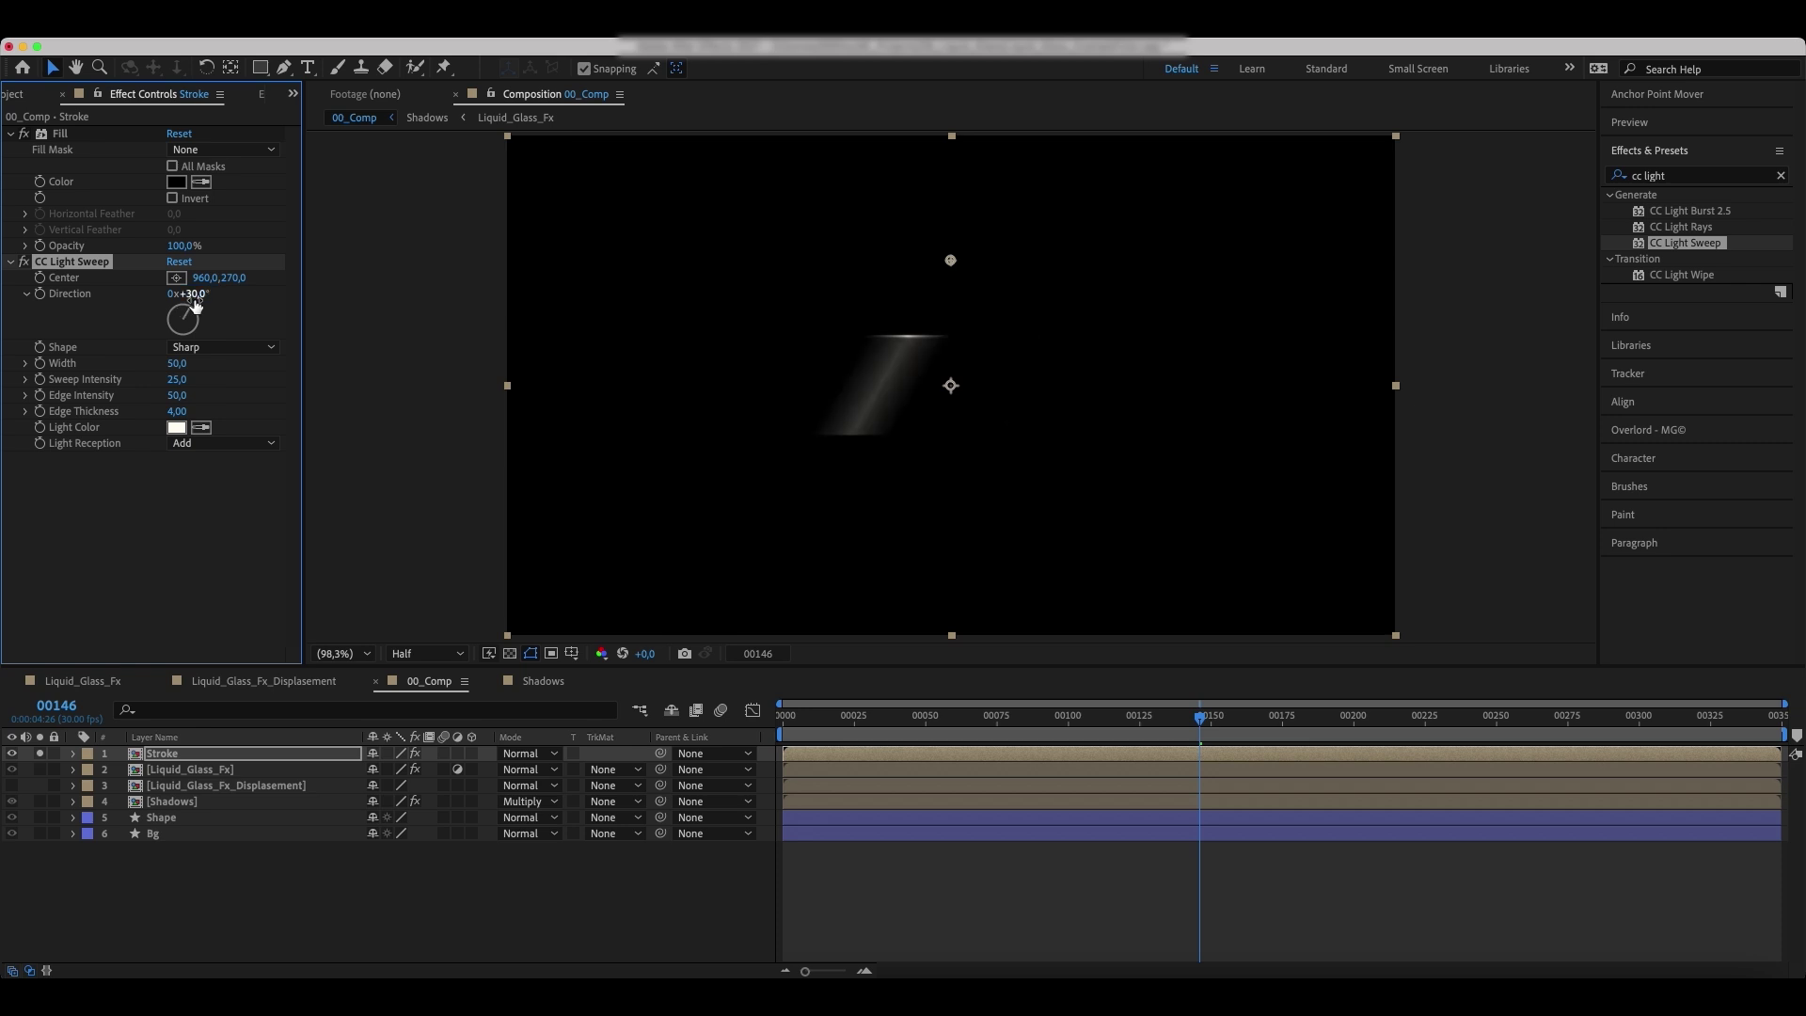
click(177, 364)
text(300)
key(Return)
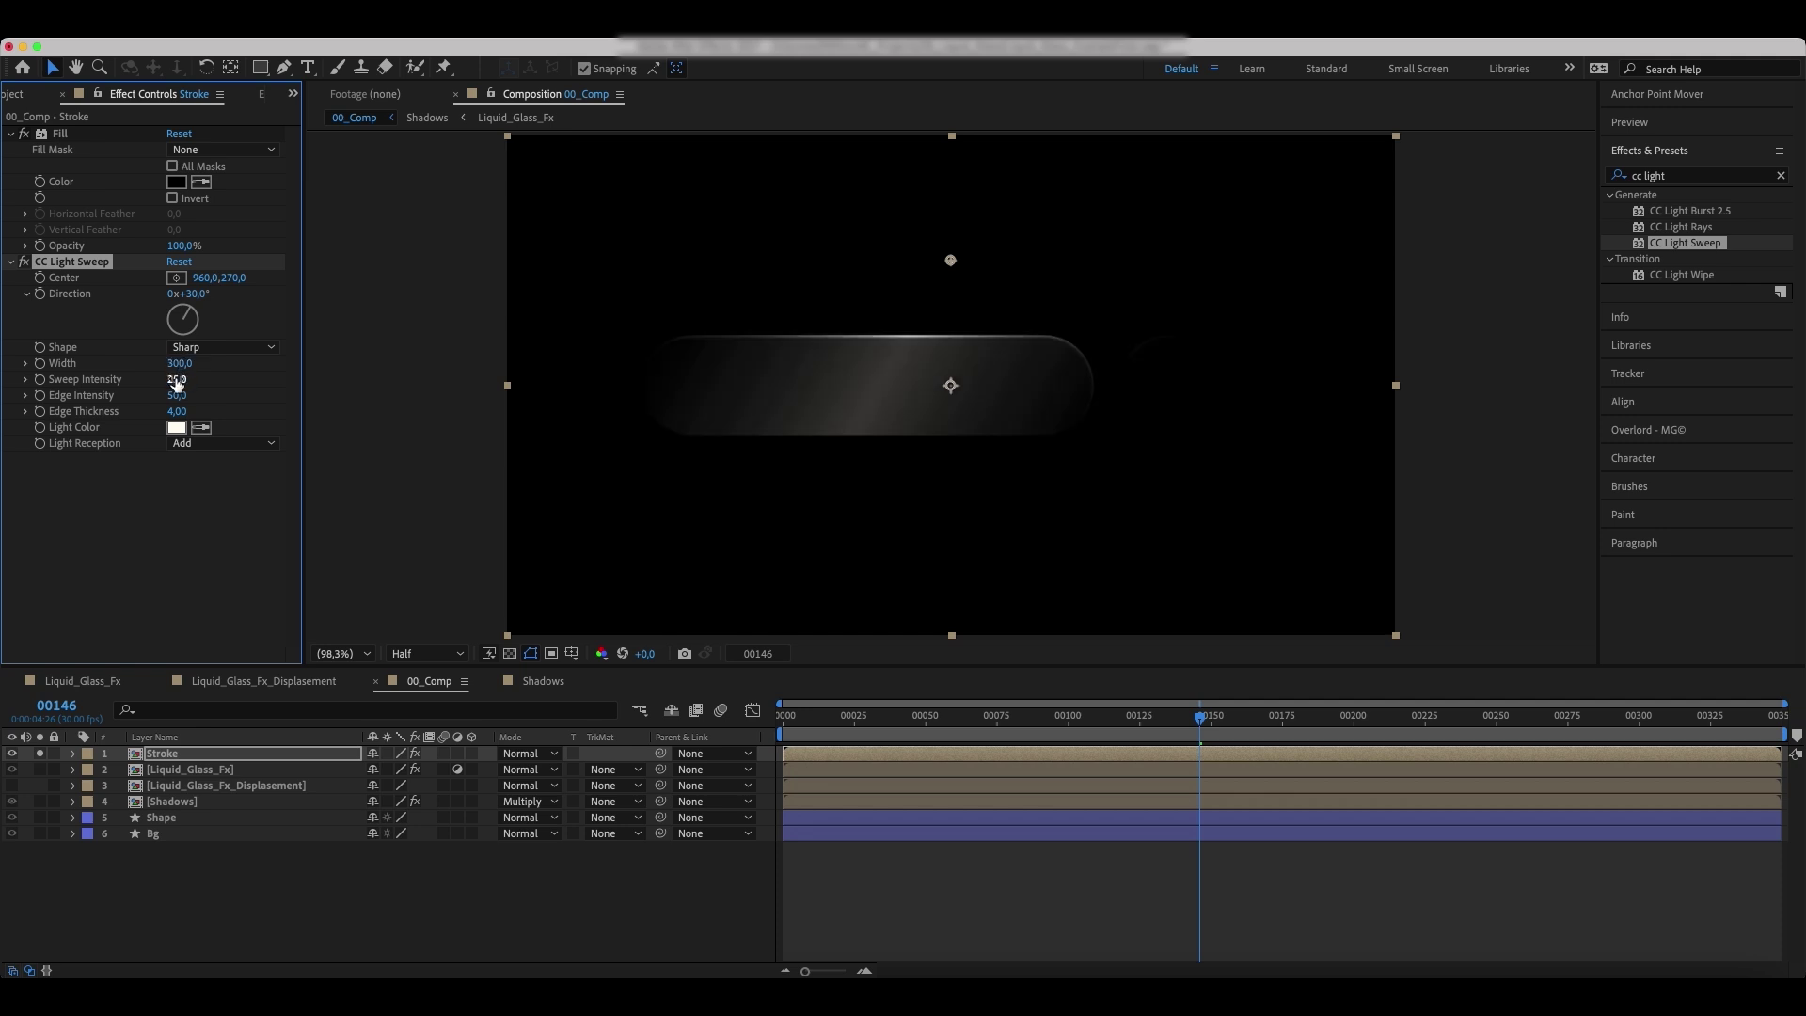
click(177, 380)
text(0)
key(Return)
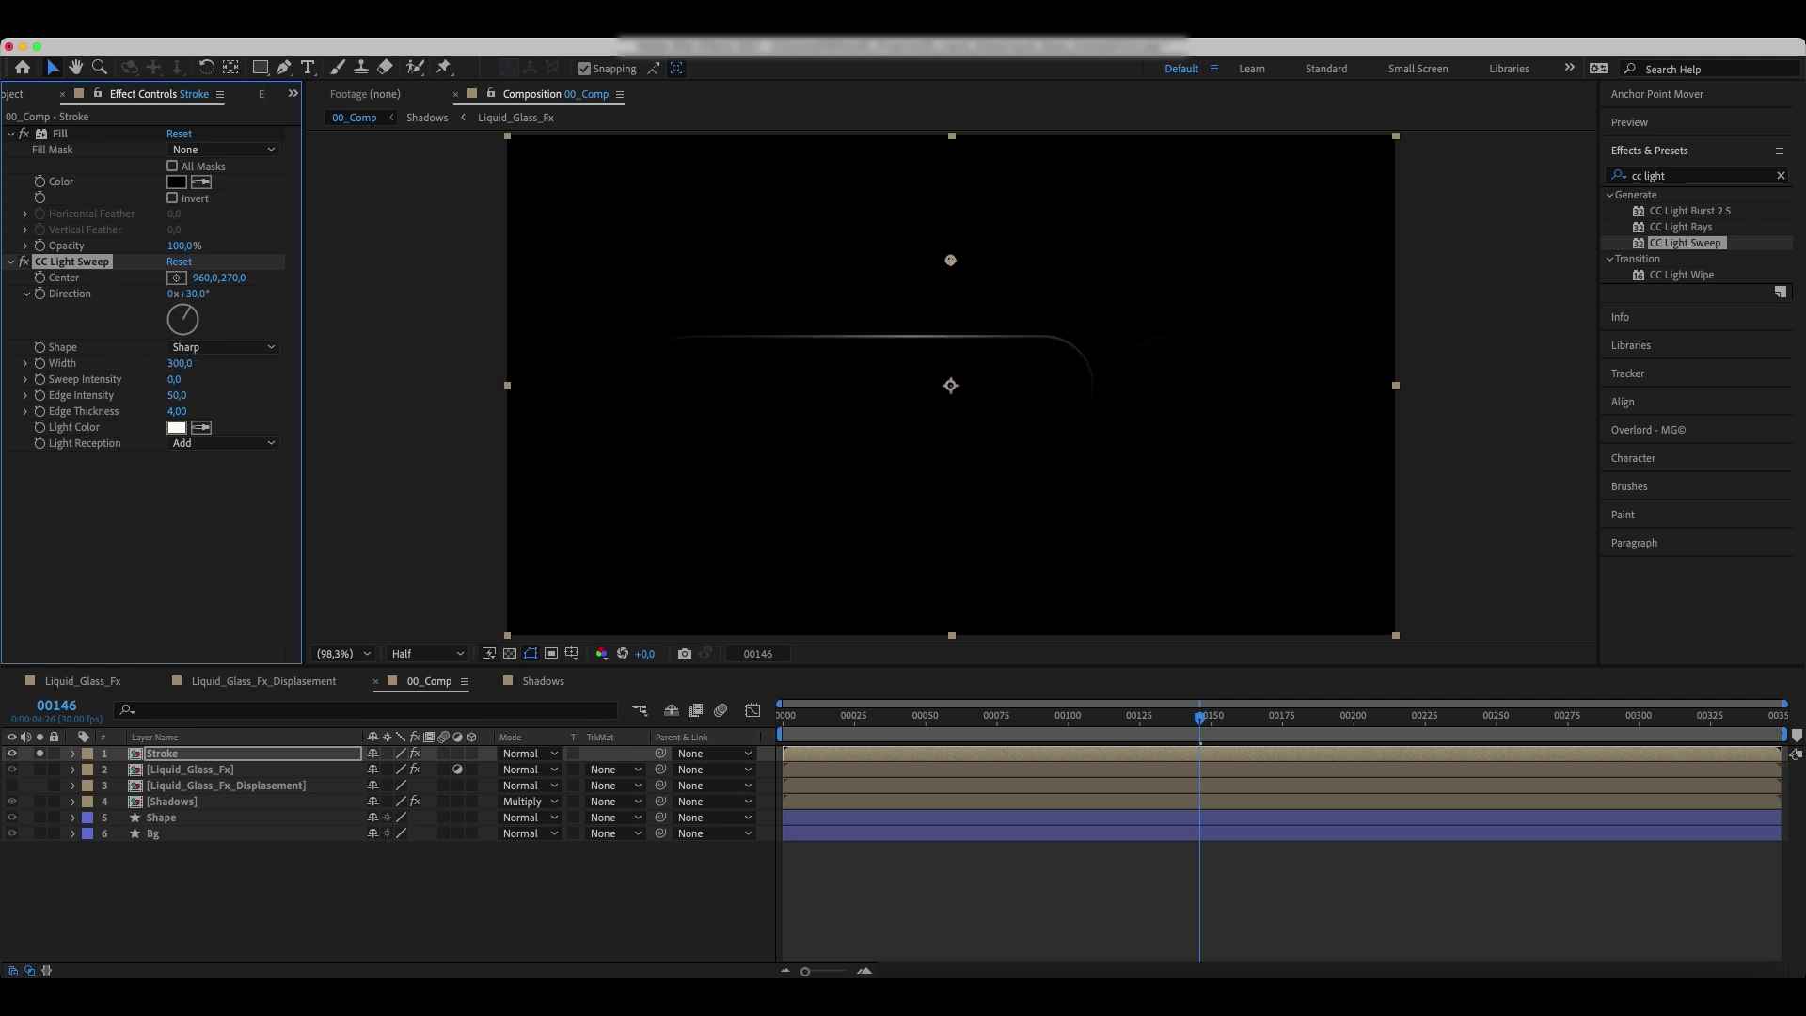
- Set Edge Intensity 17 and Edge Thickness 4.9, and shift the sweep centre to X 1027
click(178, 395)
text(17)
key(Return)
click(178, 411)
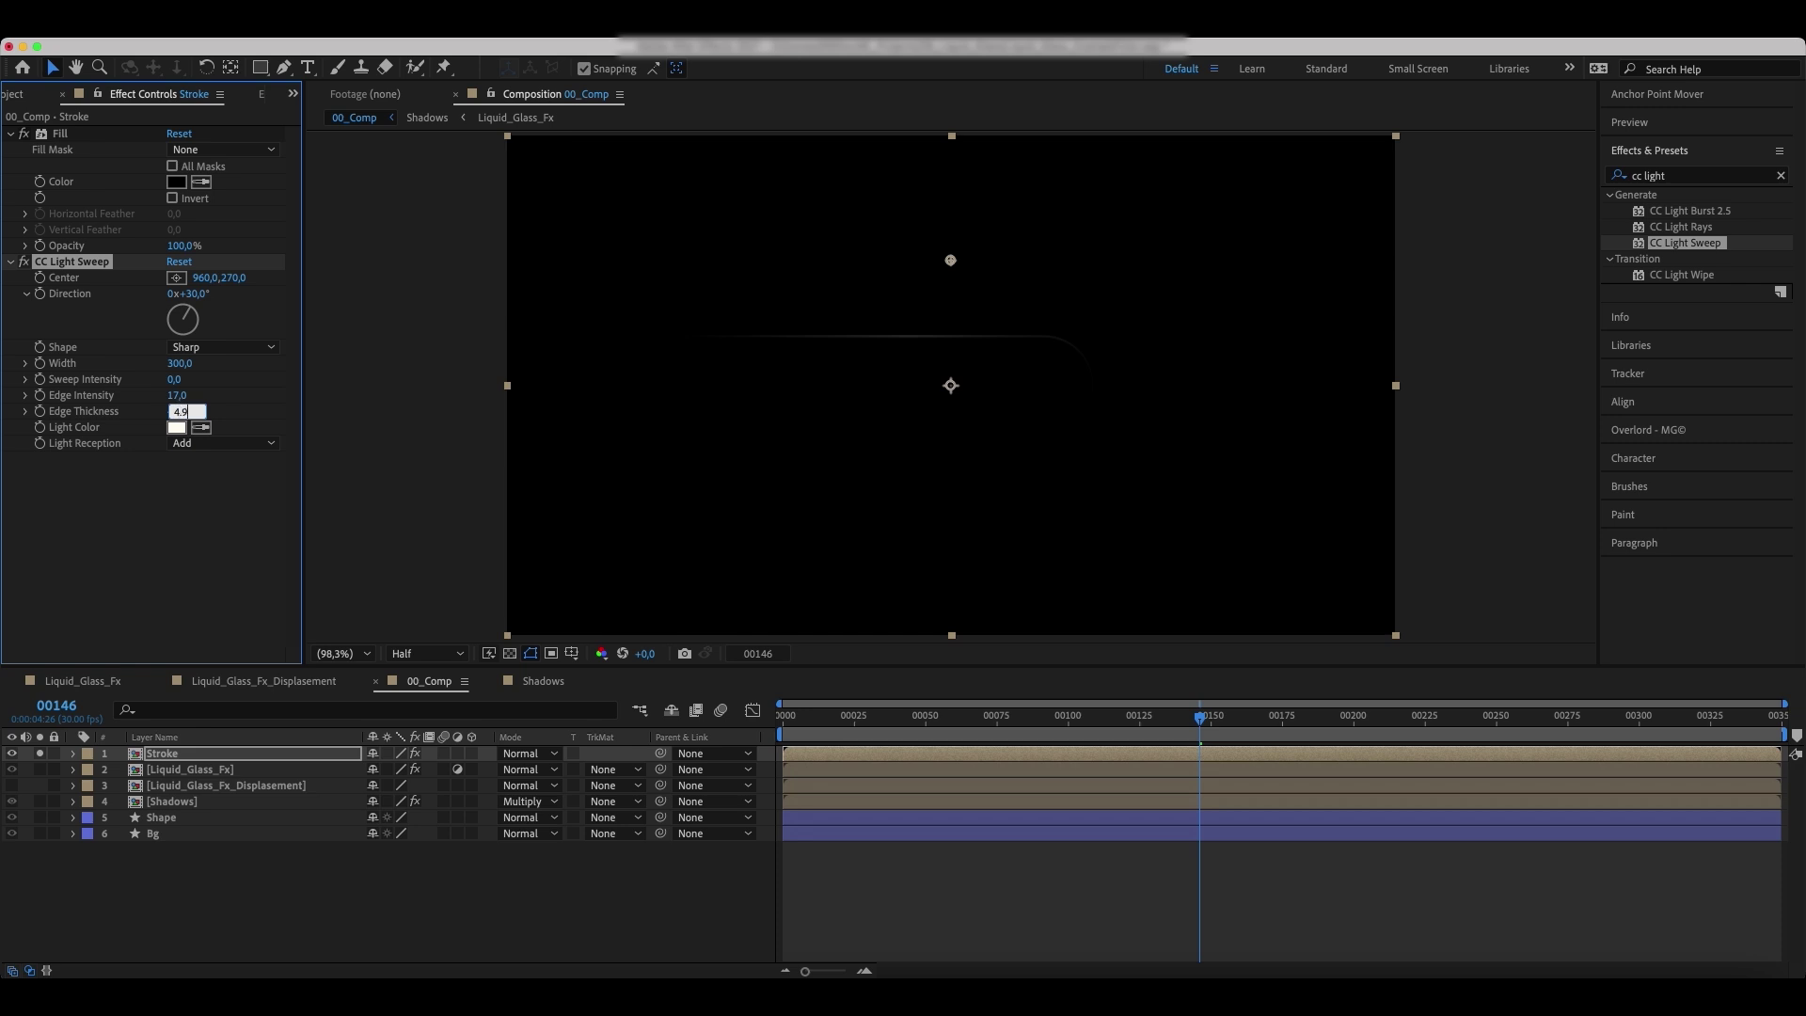
text(4.9)
key(Return)
drag(201, 278, 252, 281)
- Duplicate the light sweep and give the copy Direction 185° and Width 335
key(super+d)
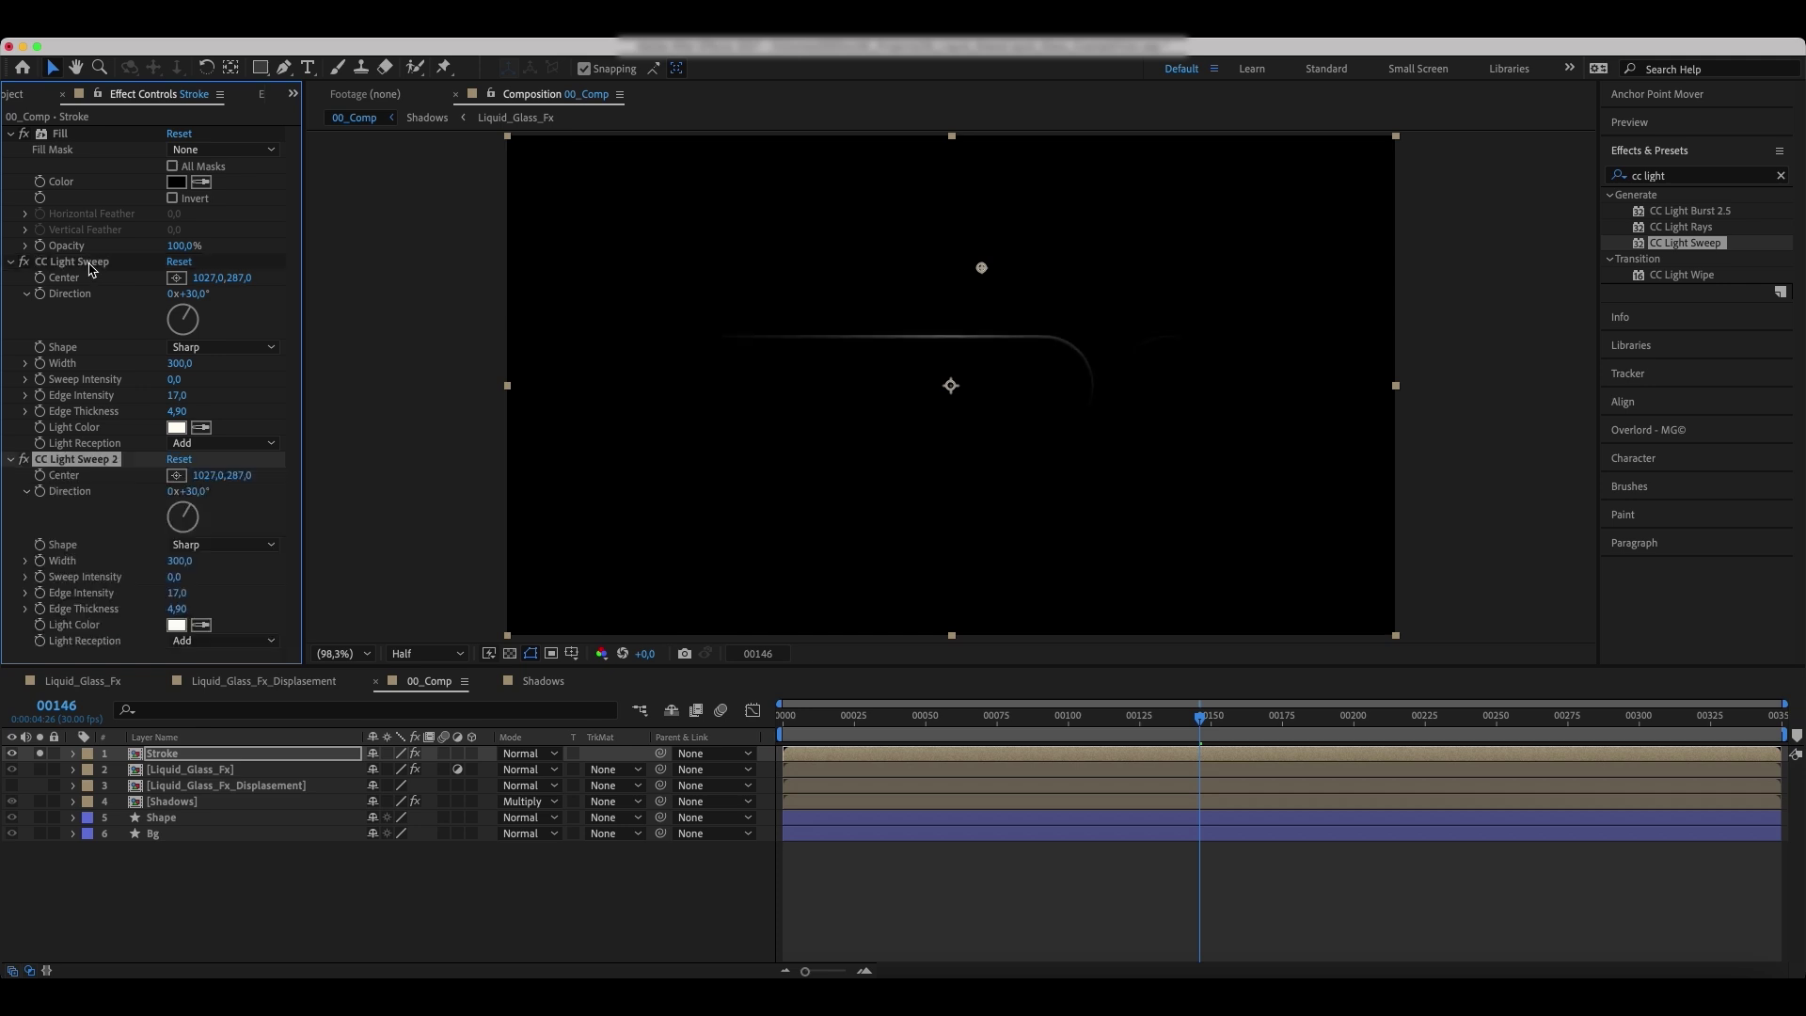
click(193, 492)
text(185)
key(Return)
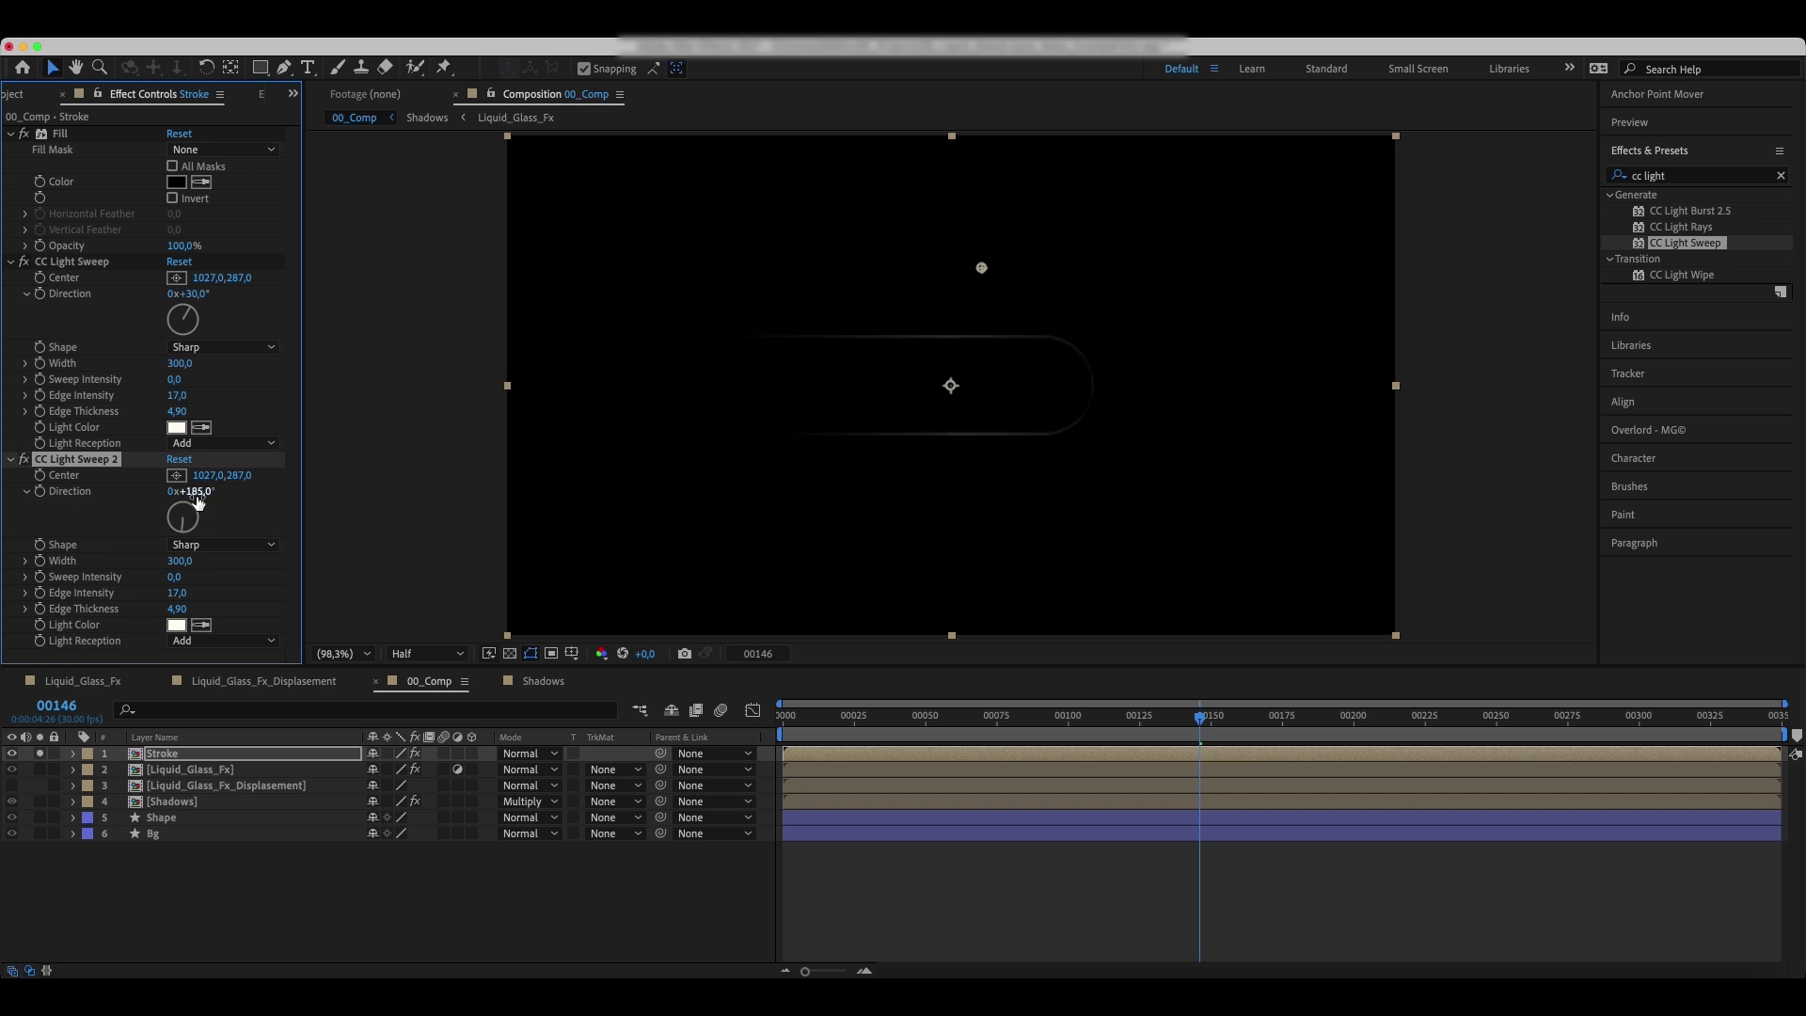
click(179, 562)
text(335)
key(Return)
- Set the second sweep's Edge Intensity 40 and Edge Thickness 2.7, and move its centre down to 328
click(178, 593)
key(Return)
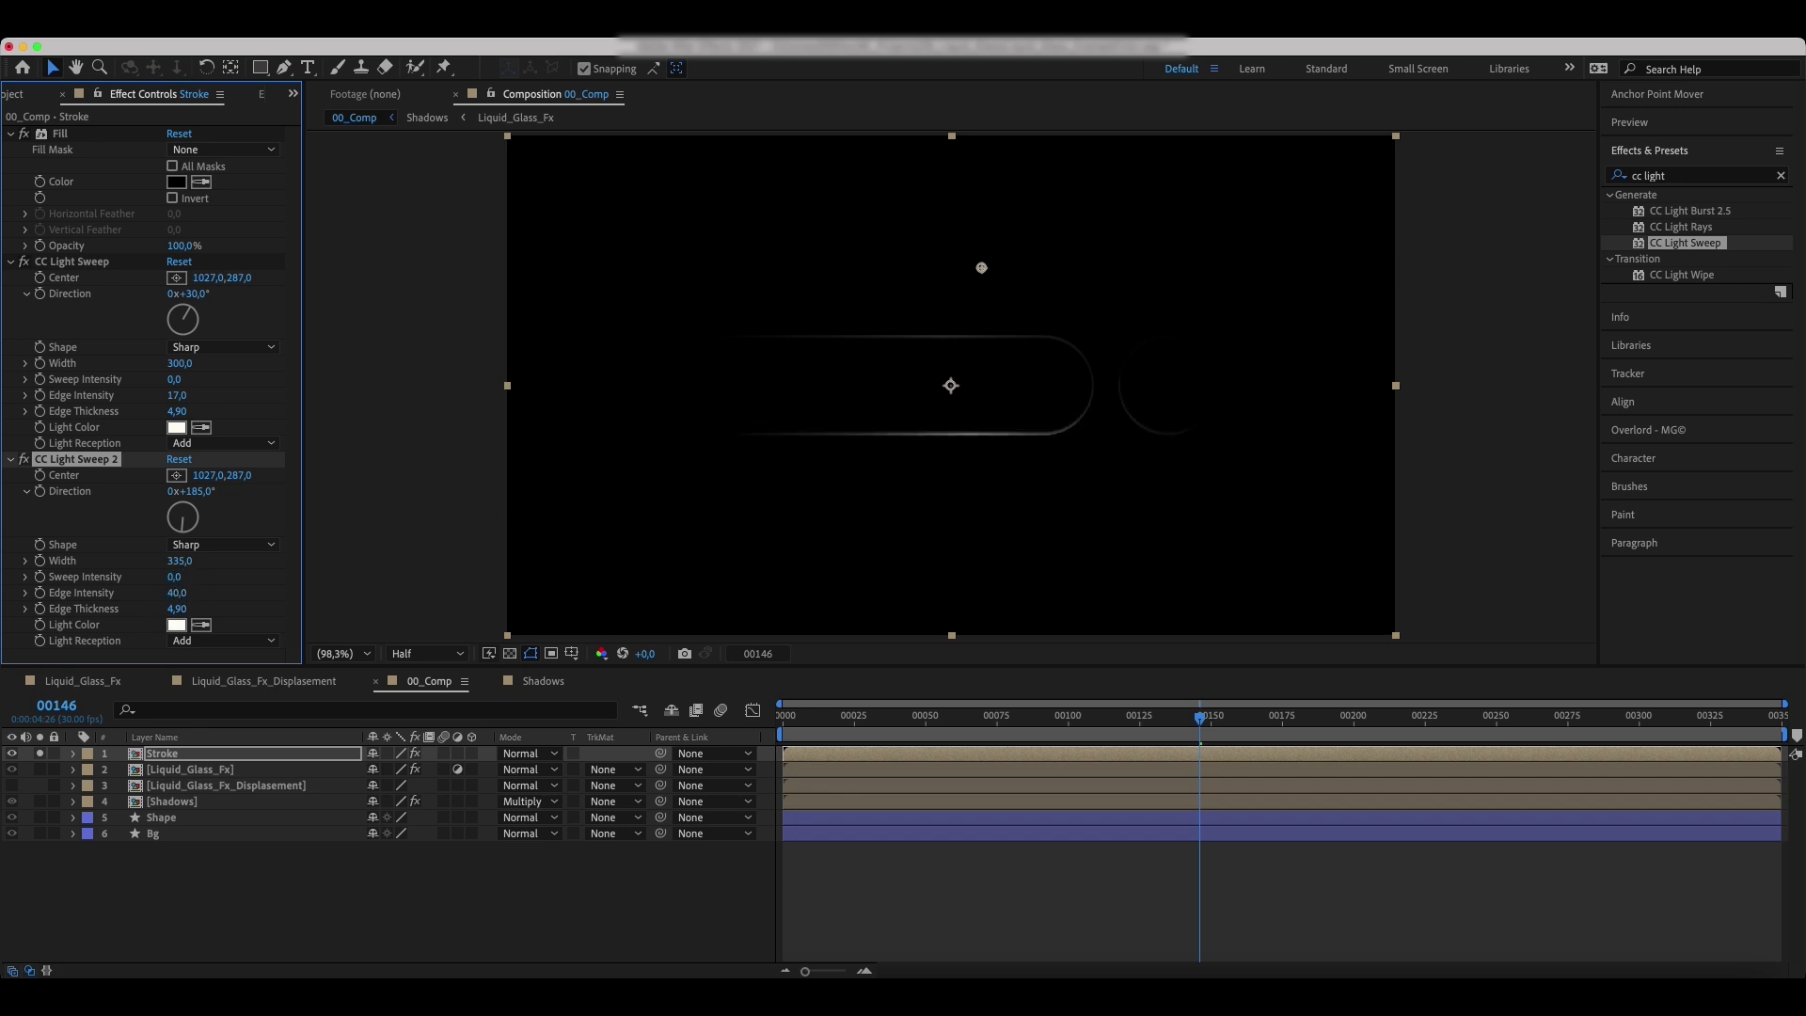
click(177, 609)
text(2,7)
key(Return)
drag(235, 475, 188, 475)
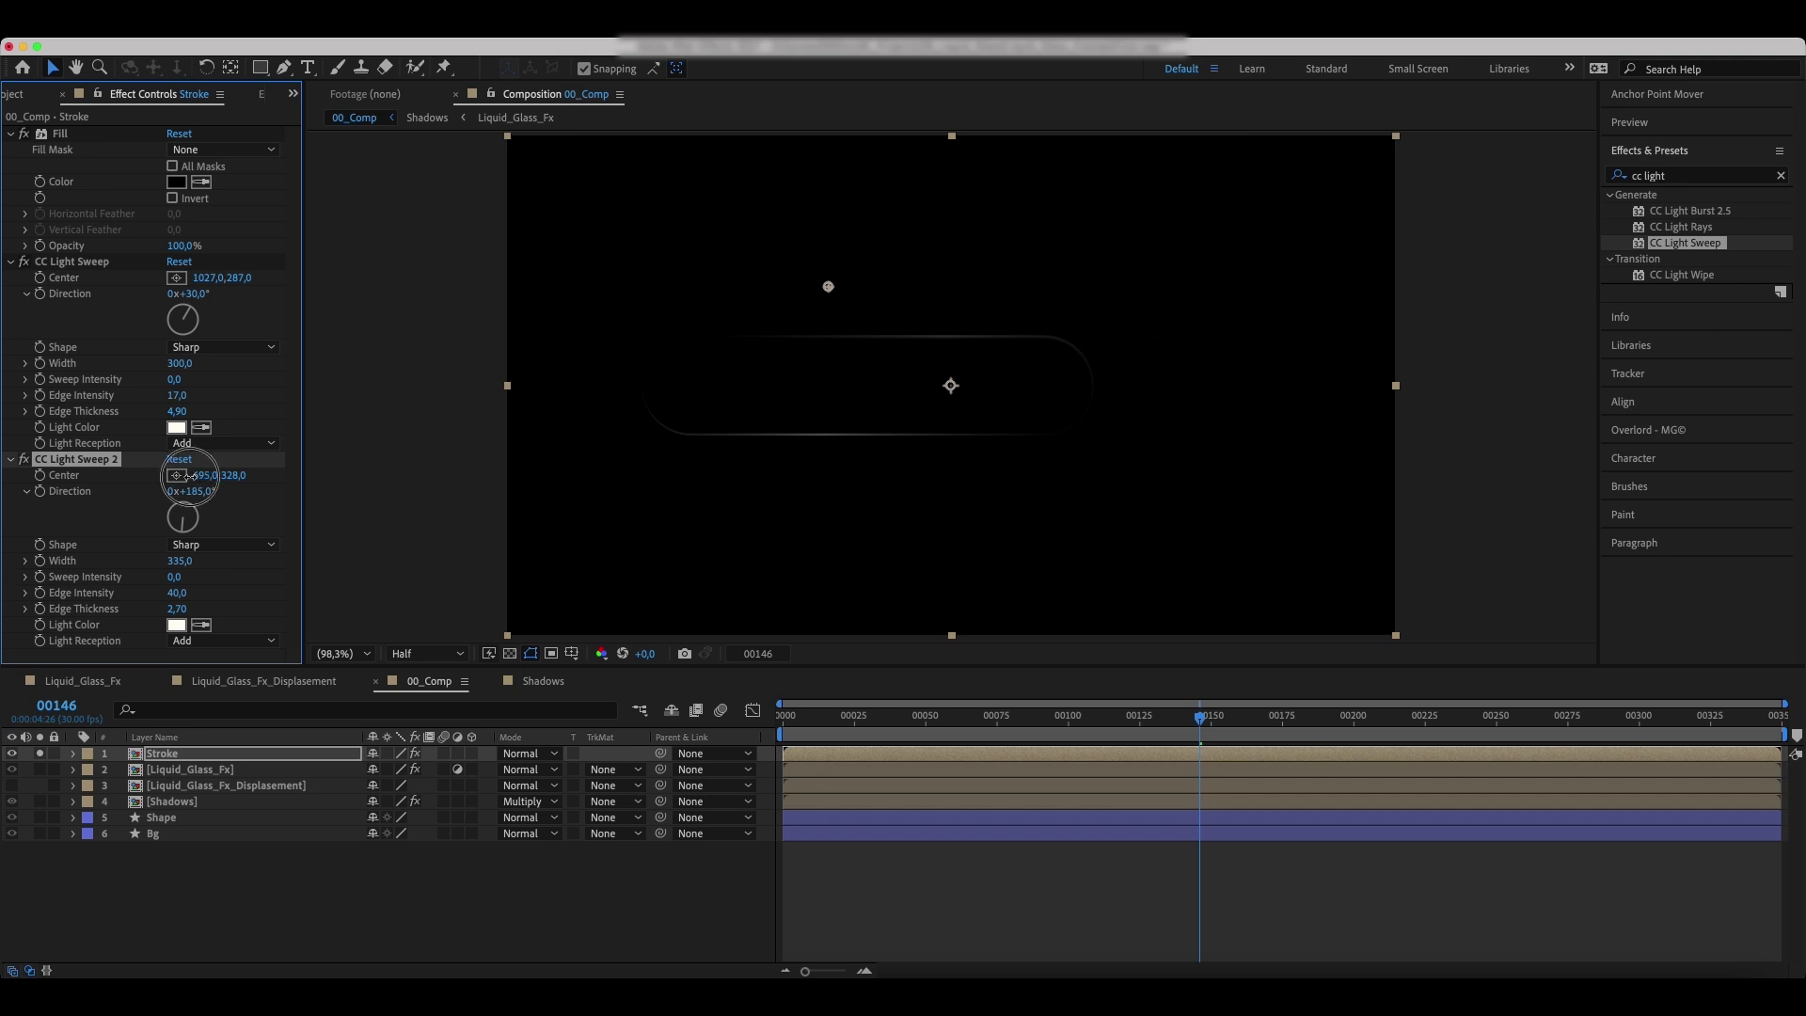
- Reposition the first light sweep's centre over the circle
click(59, 264)
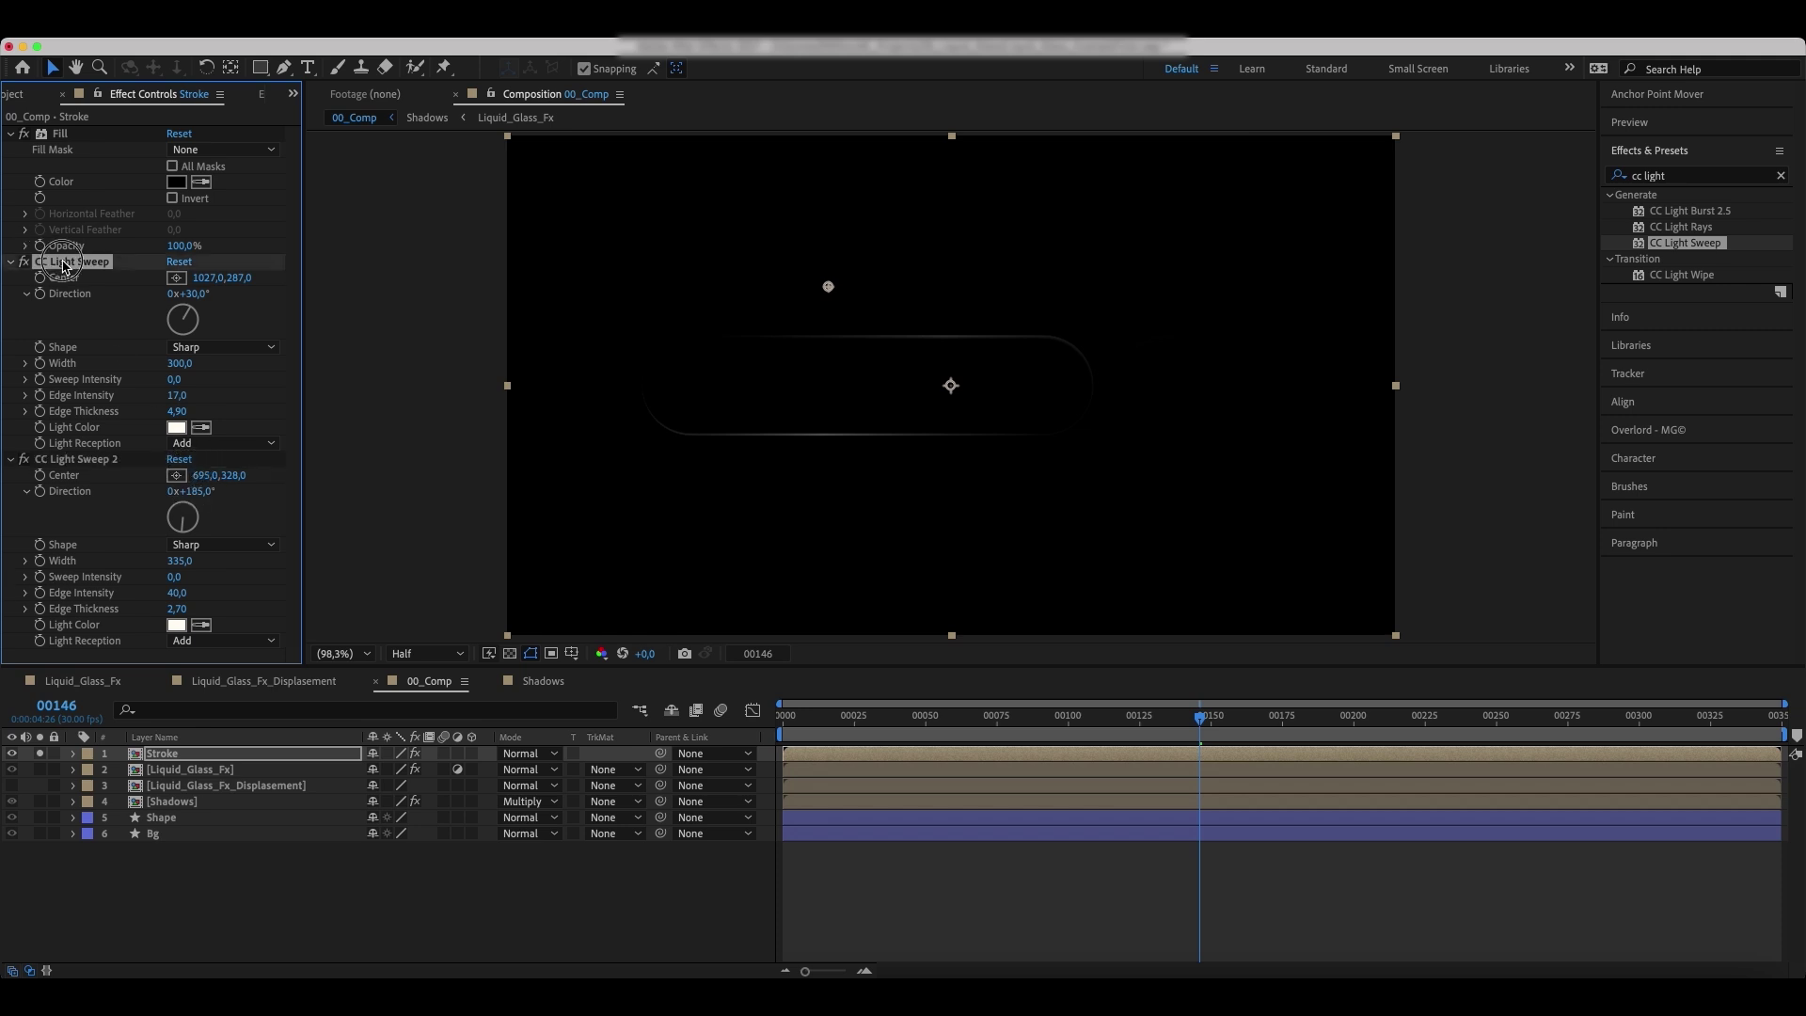
drag(199, 287, 542, 307)
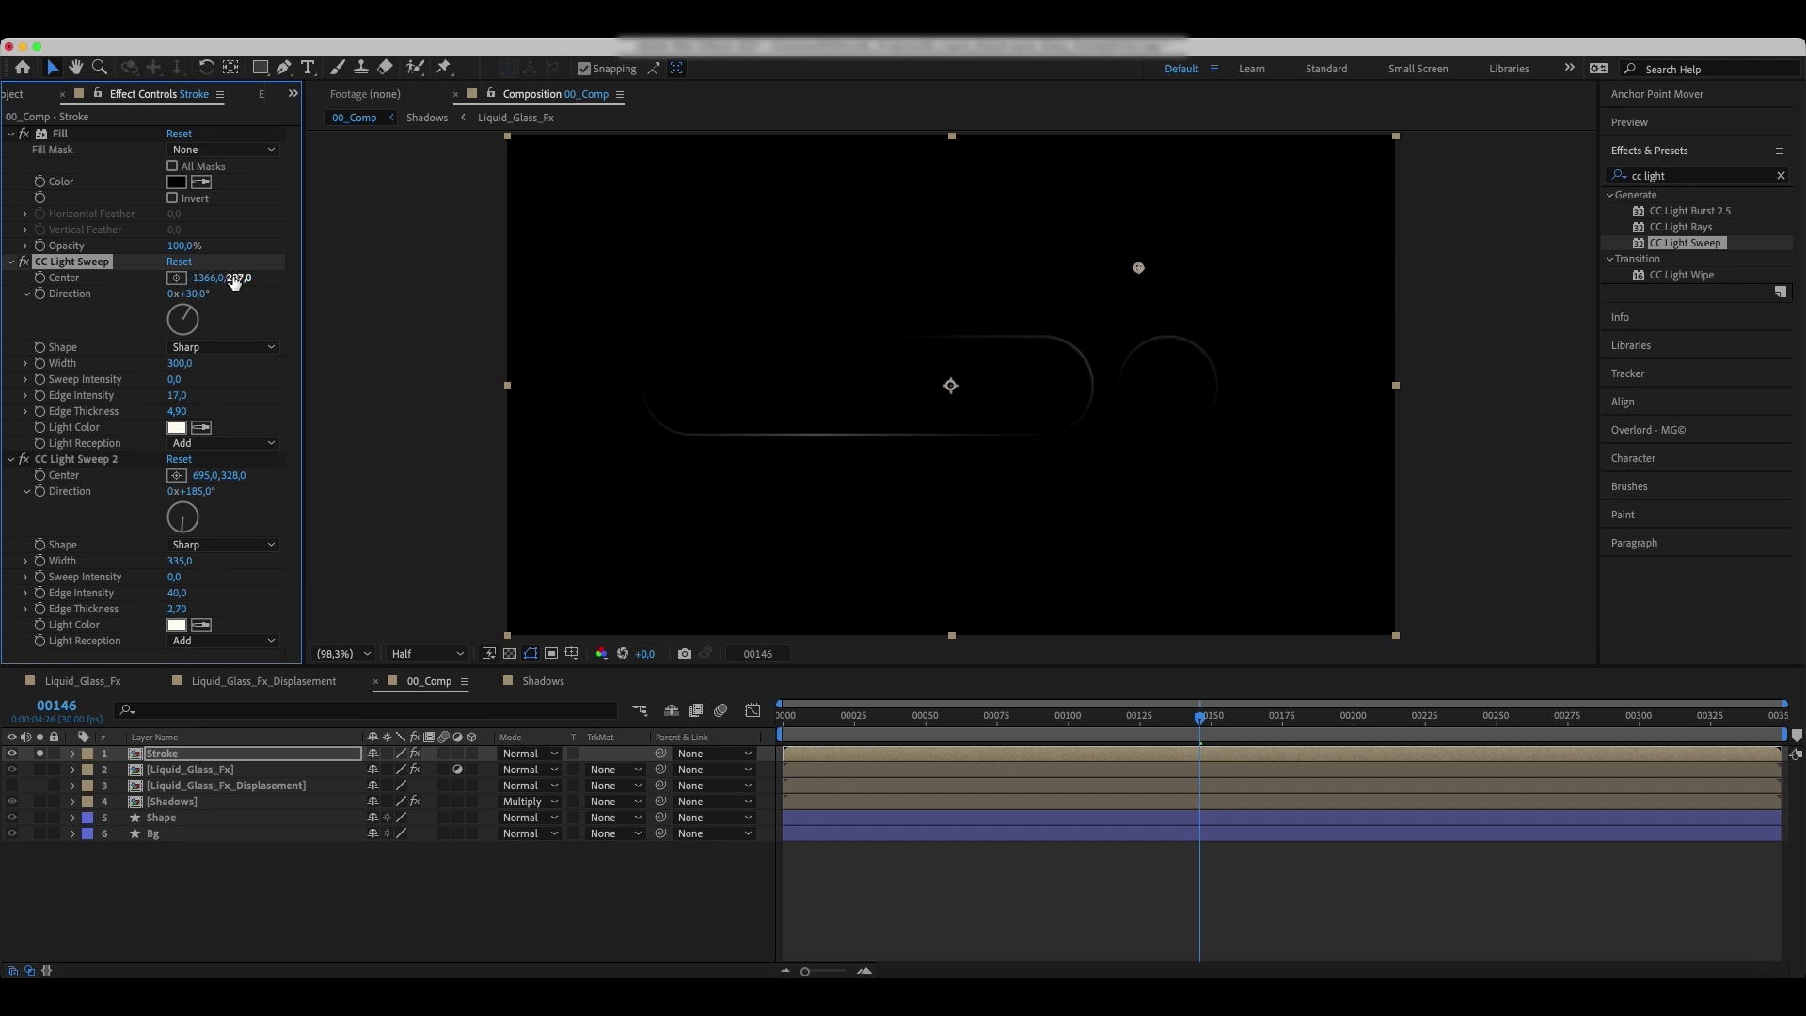
mouse_move(232, 277)
mouse_down()
mouse_move(260, 277)
mouse_move(230, 279)
mouse_up()
- Unsolo the Stroke layer, set its blend mode to Color Dodge, and stop playback
click(39, 754)
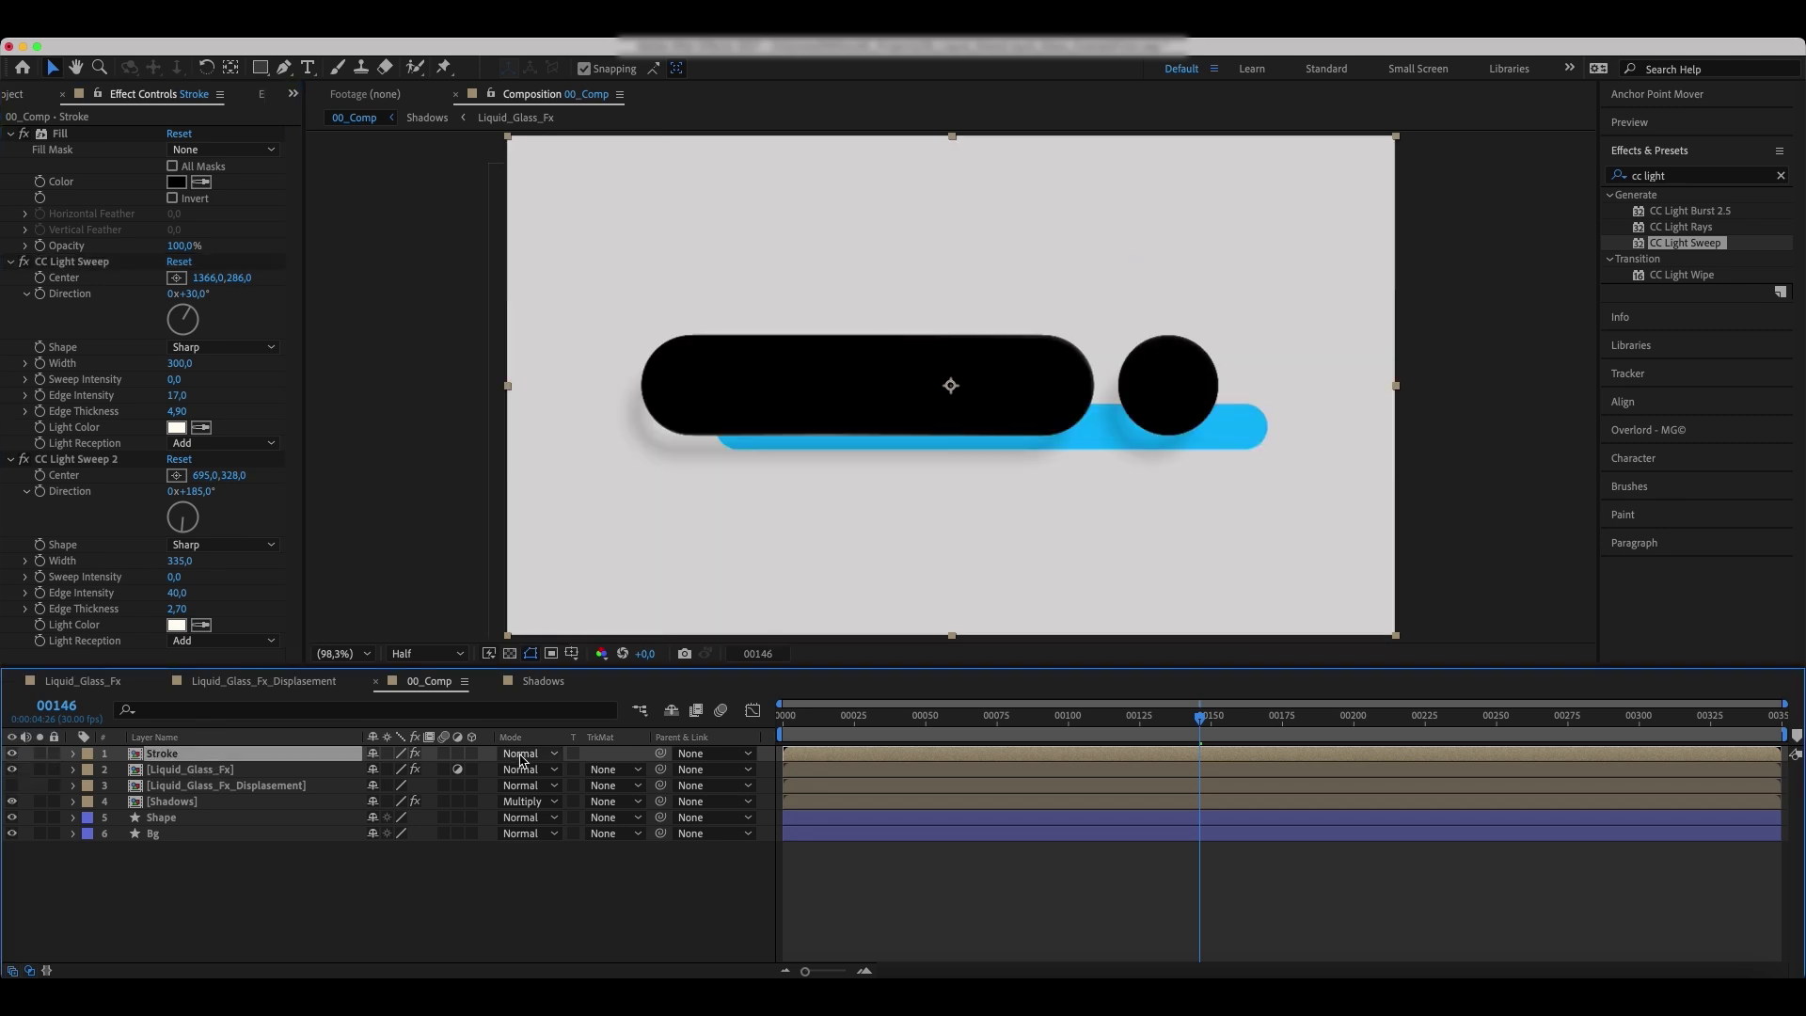
click(525, 753)
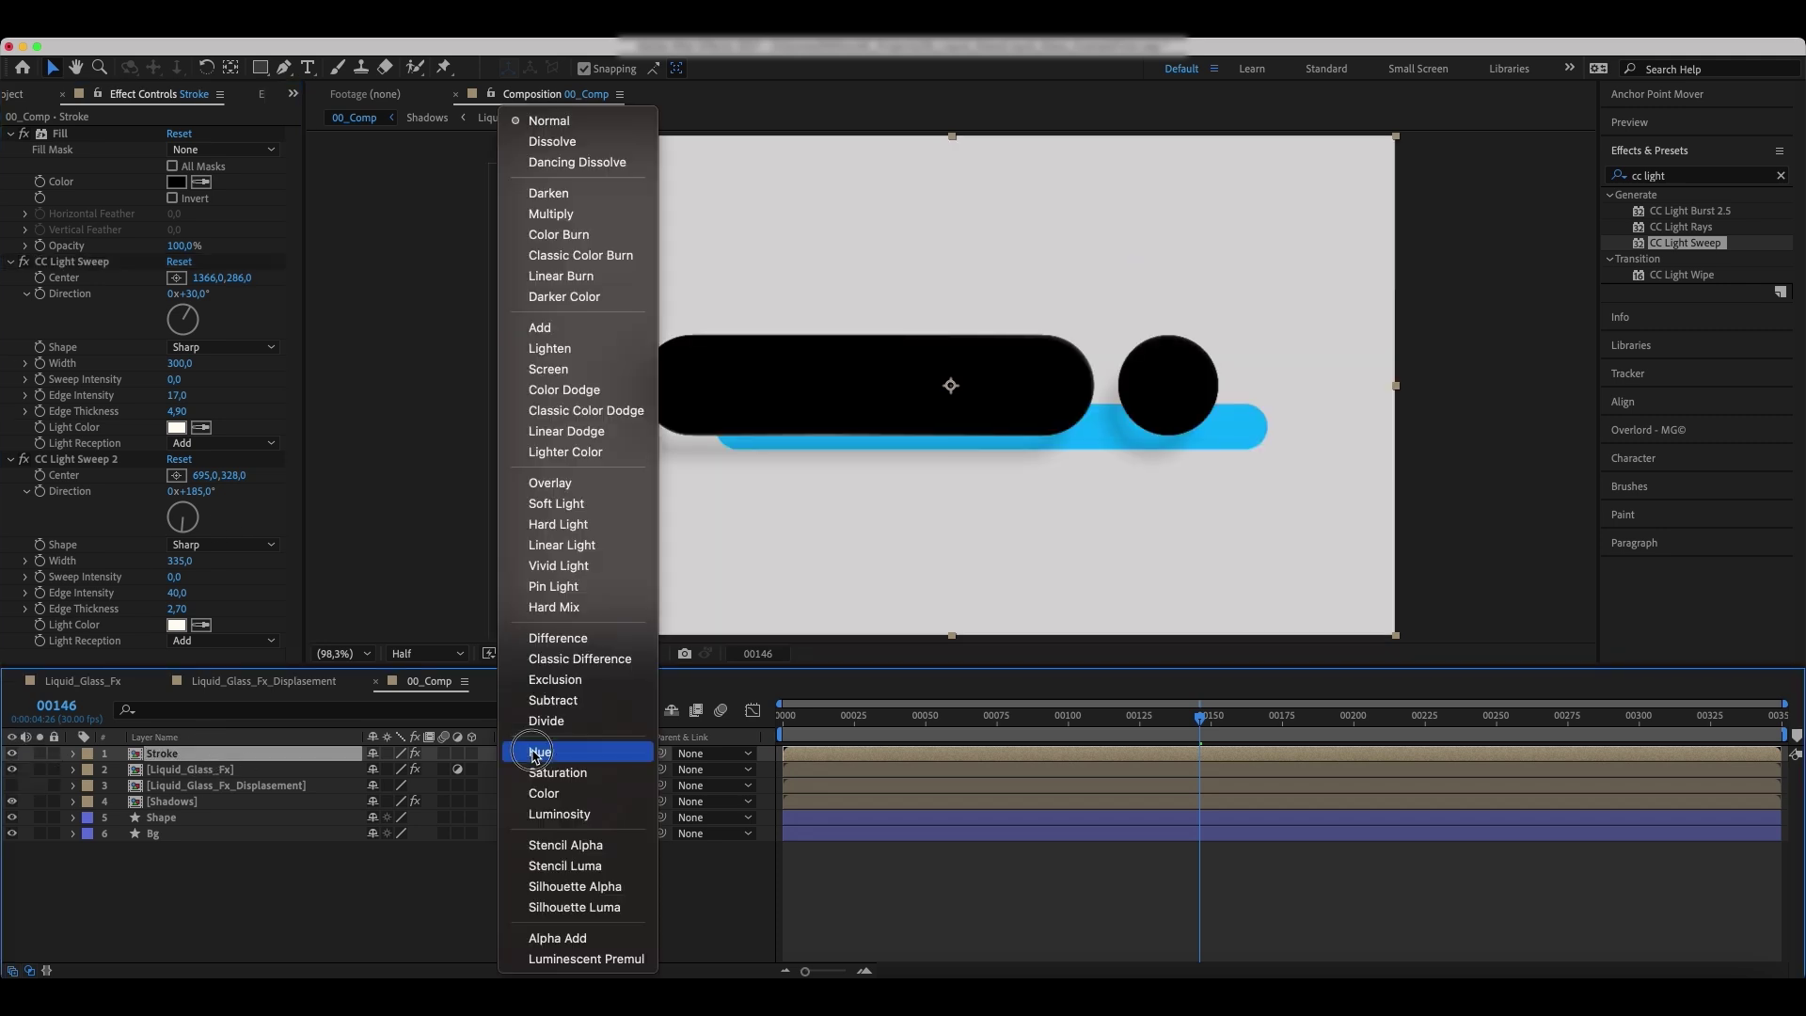
click(580, 398)
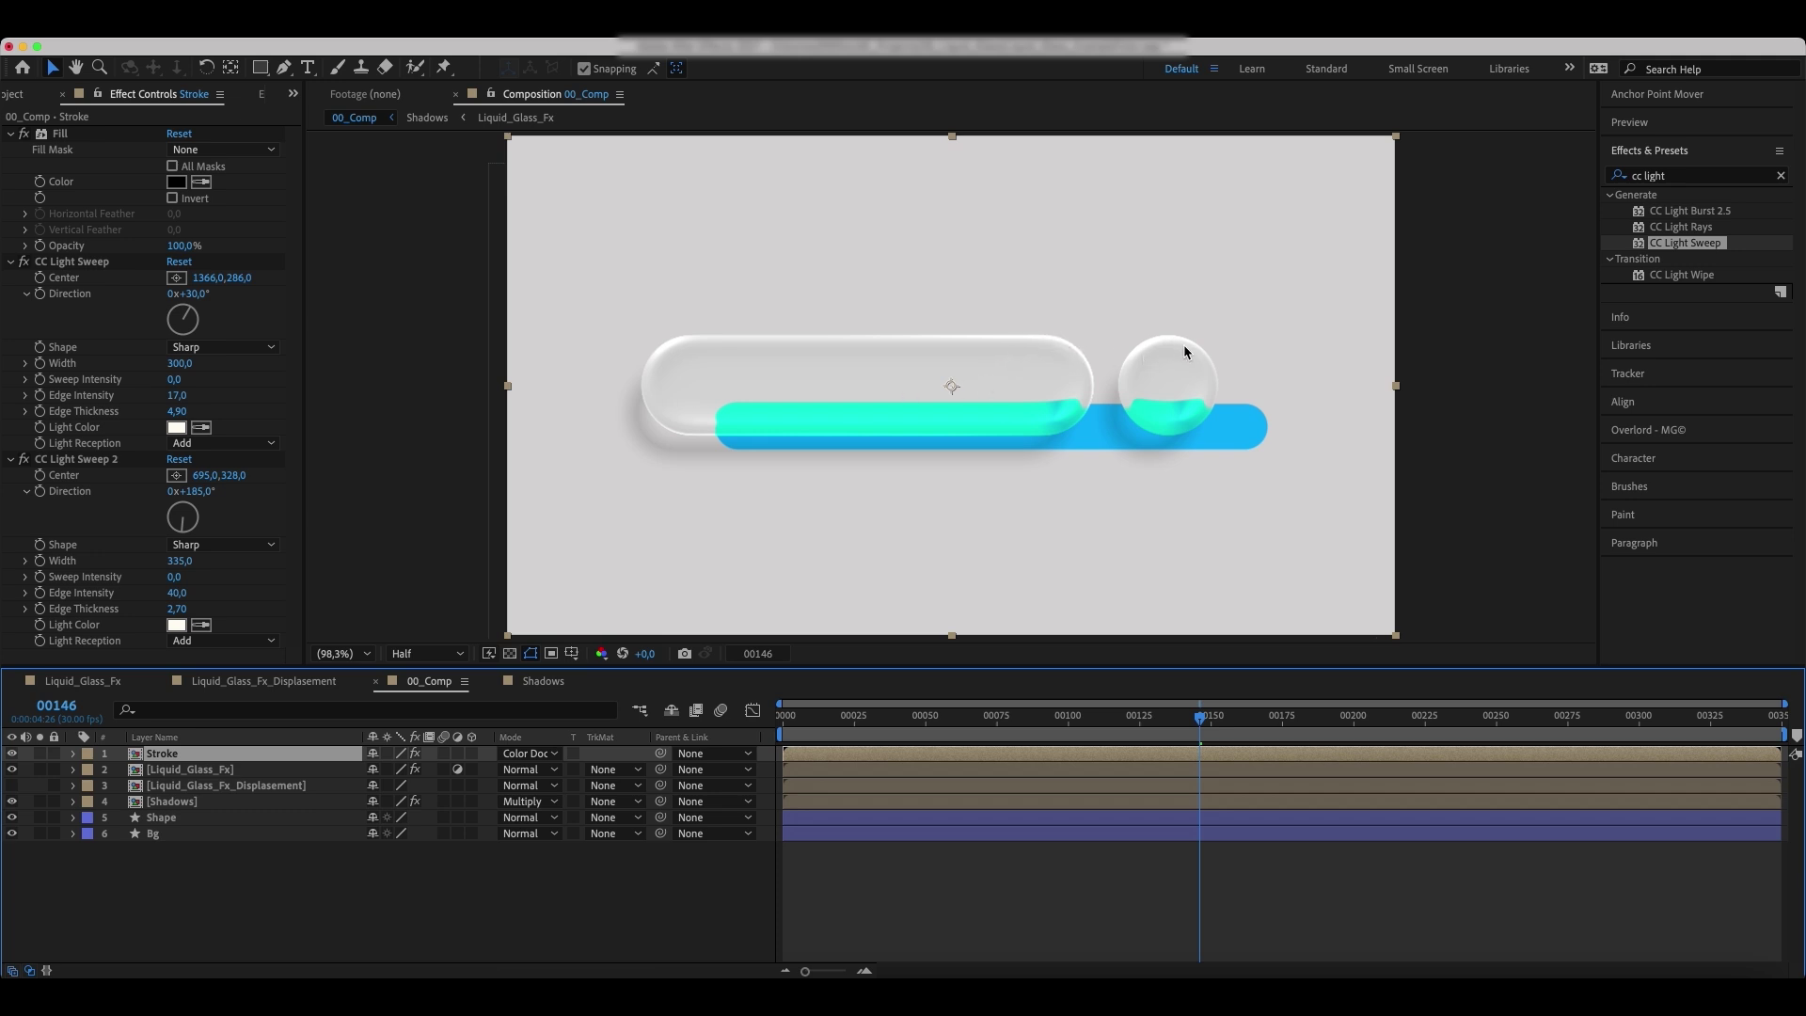
key(space)
- Add a new adjustment layer at the top of 00_Comp
right_click(242, 894)
mouse_move(287, 737)
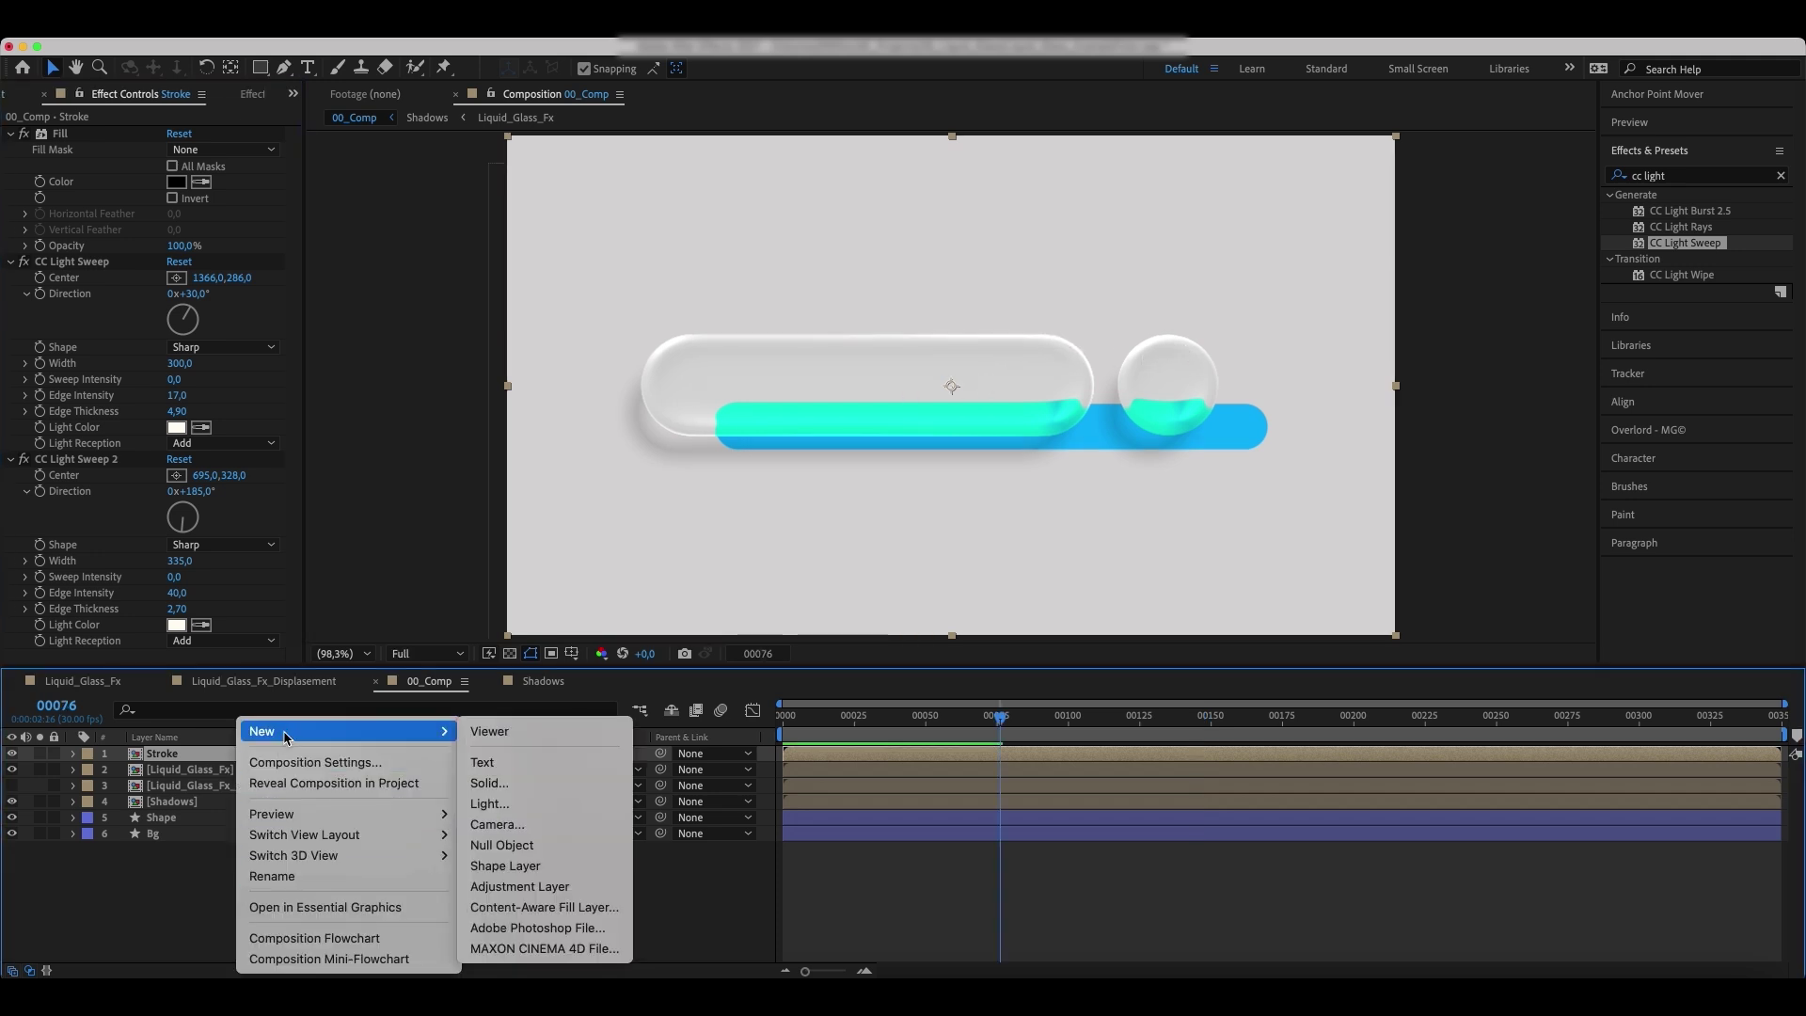
click(520, 886)
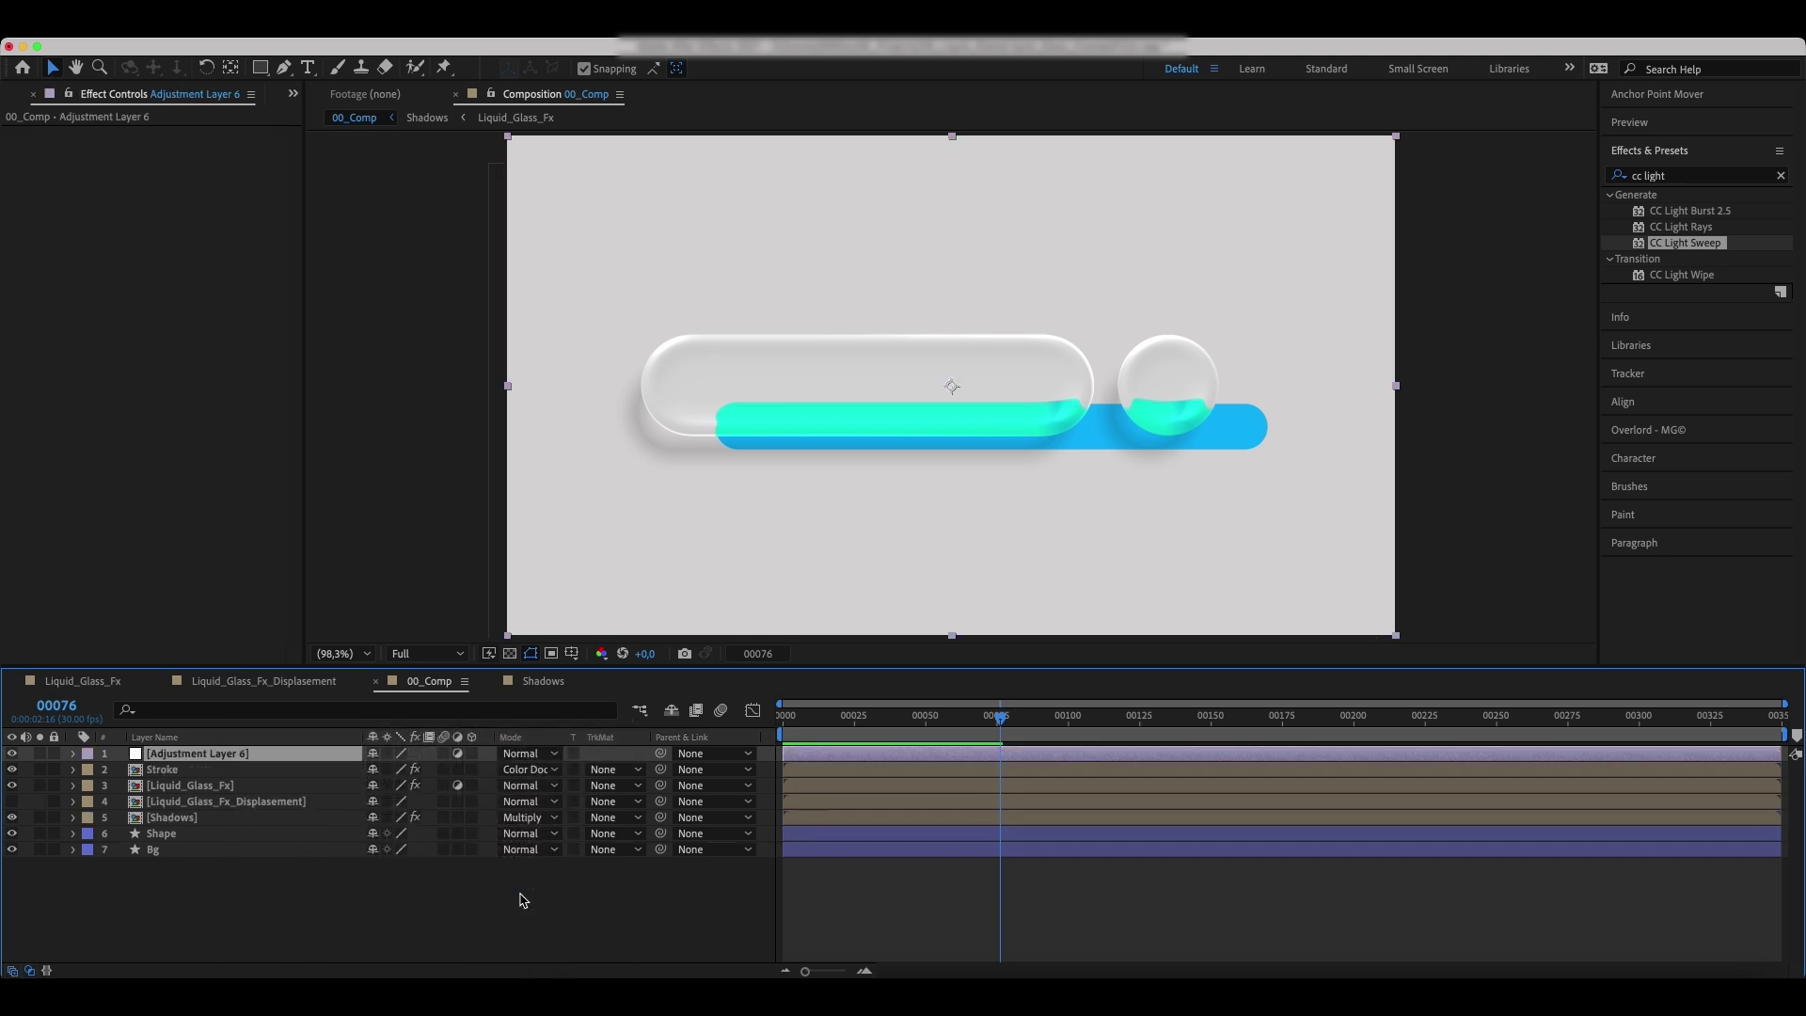
- Apply Curves to the adjustment layer and shape a gentle S-curve for extra contrast
click(1709, 177)
text(curve)
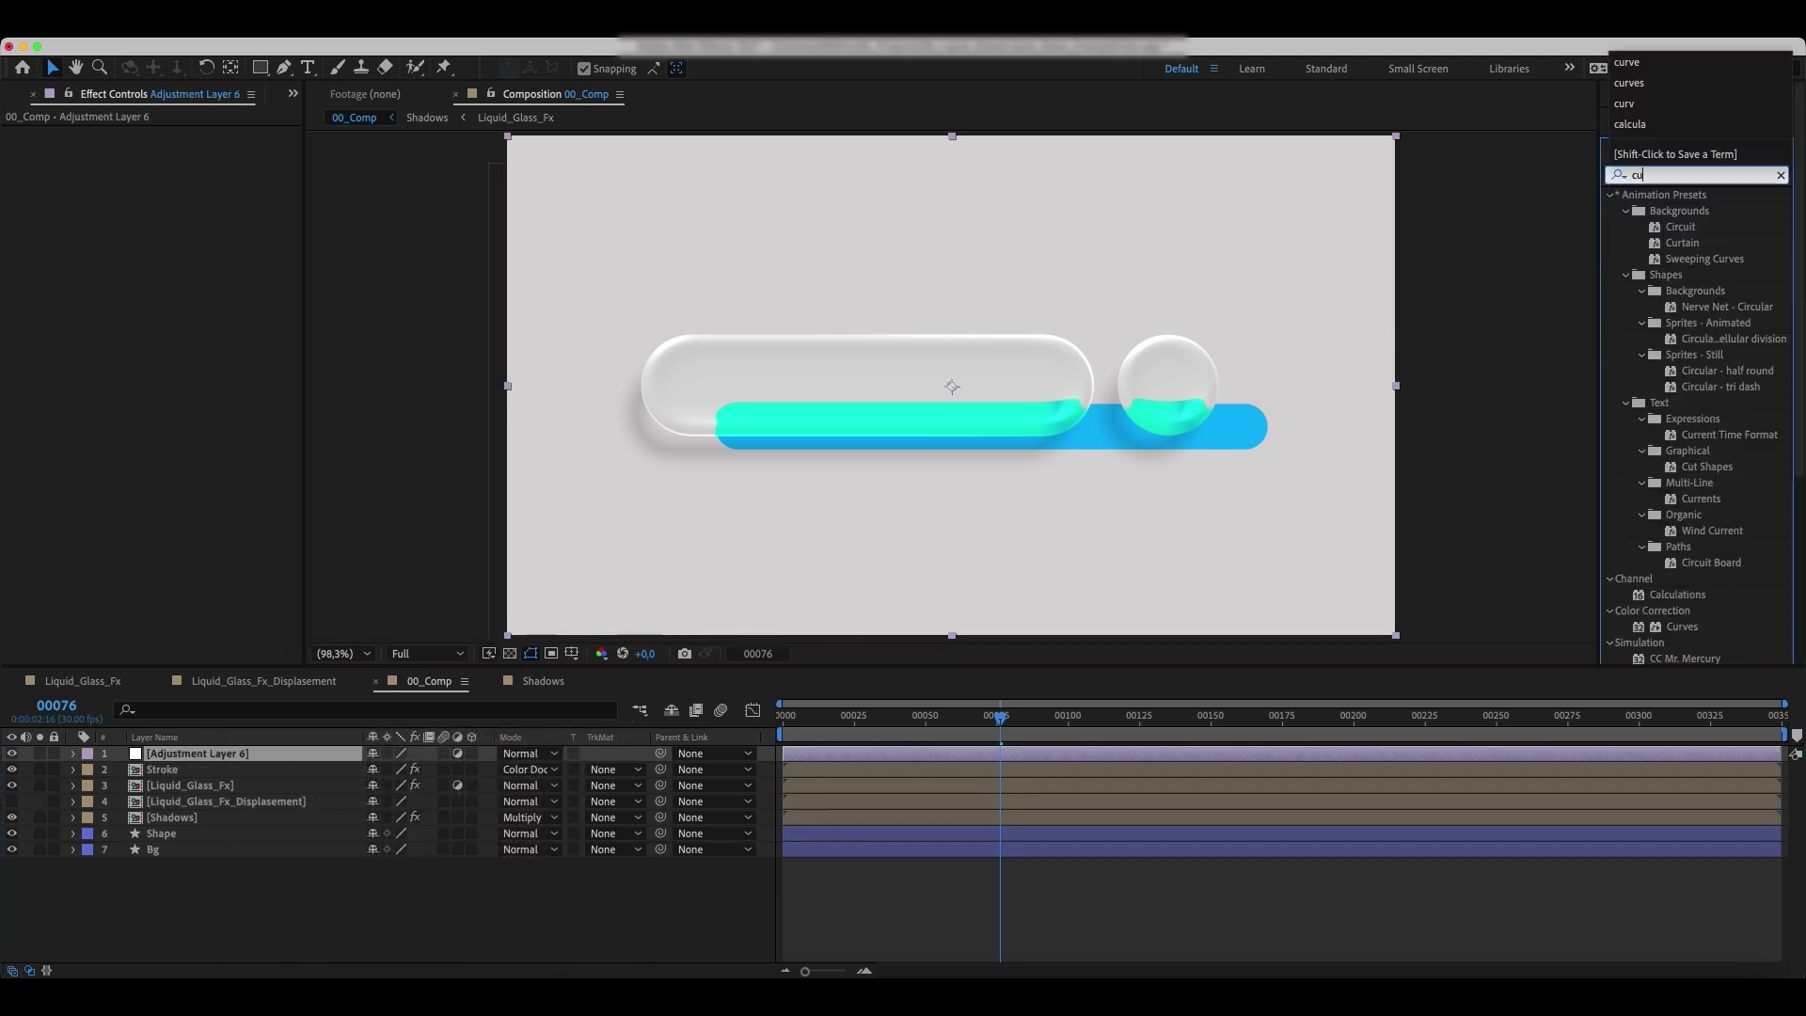
double_click(1680, 259)
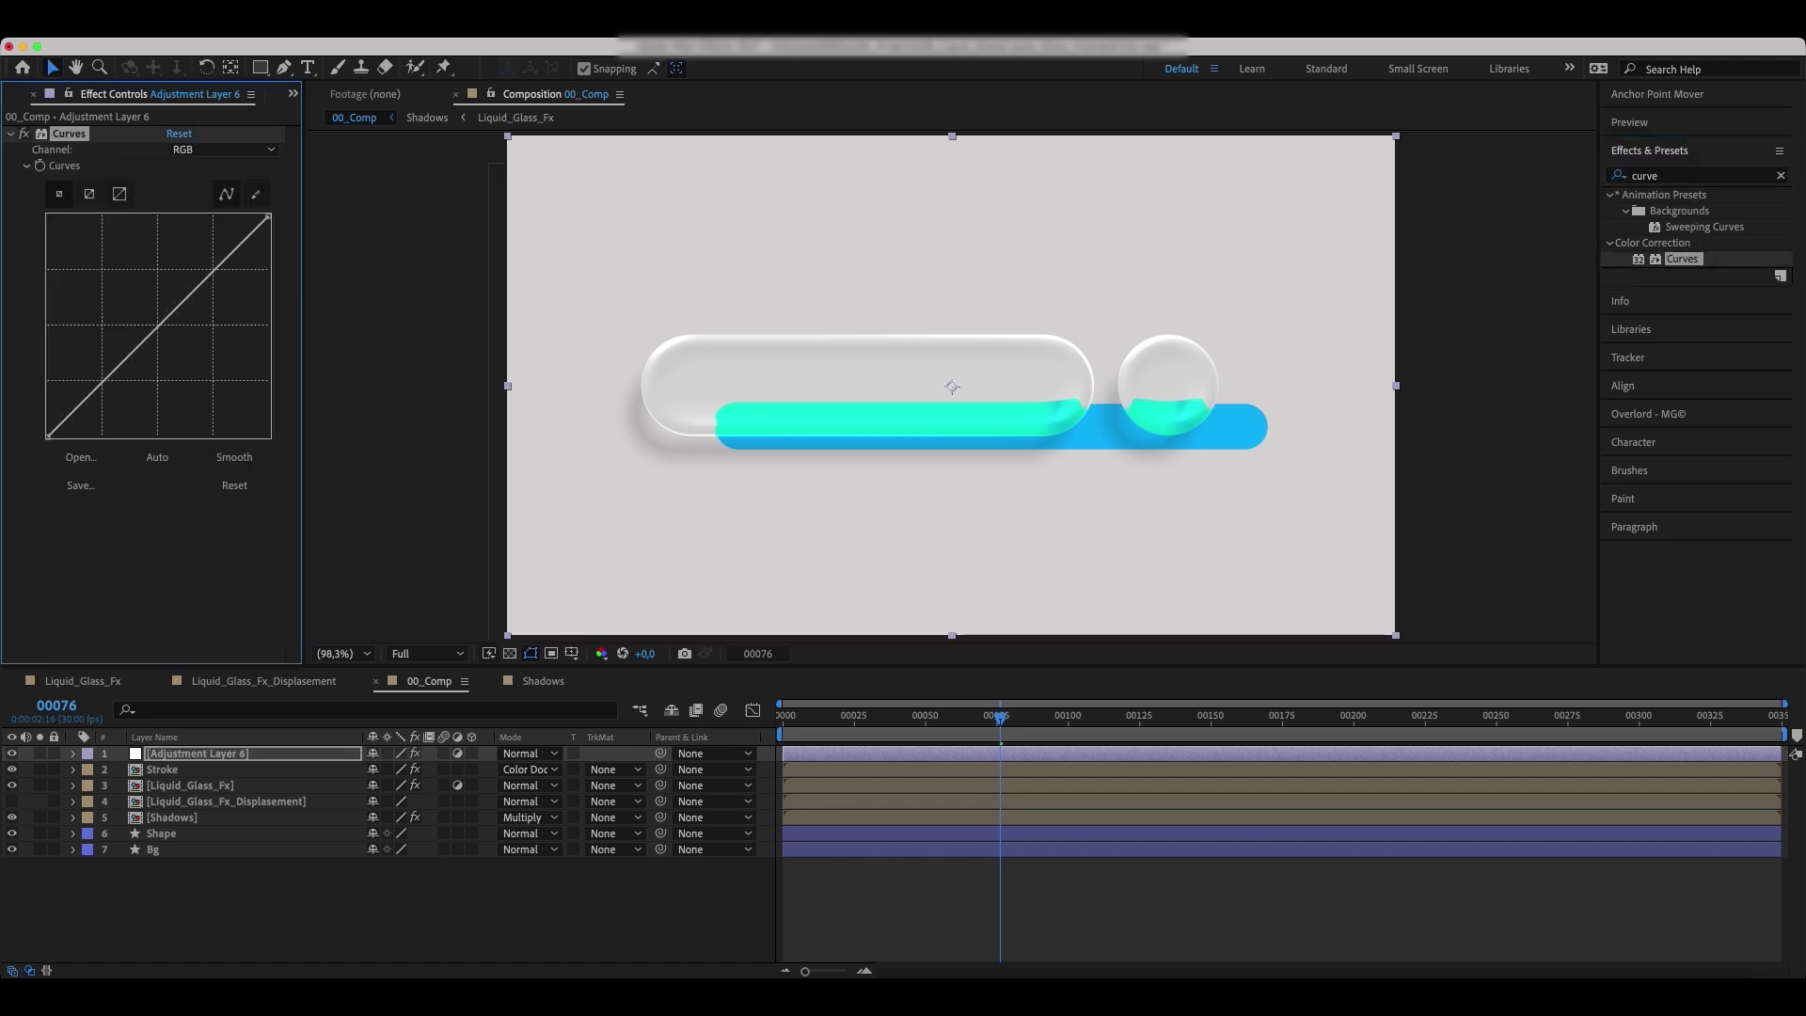
drag(207, 278, 201, 270)
drag(109, 368, 109, 376)
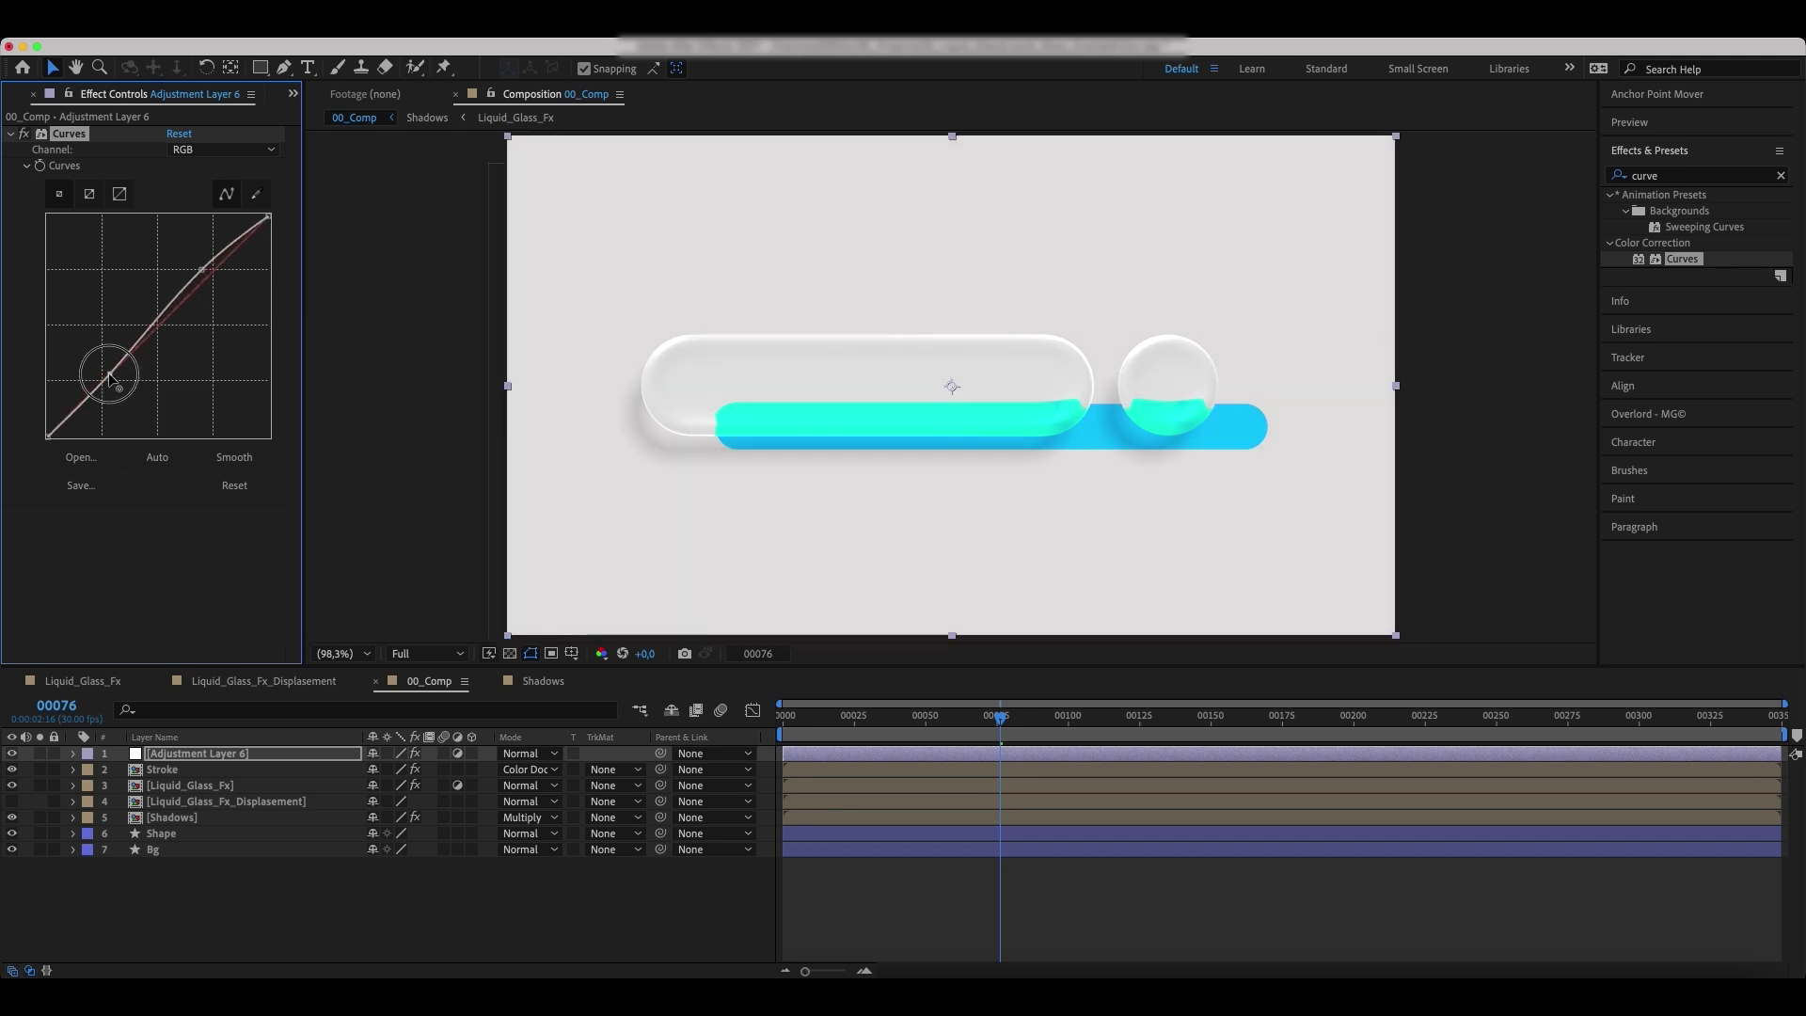
click(179, 834)
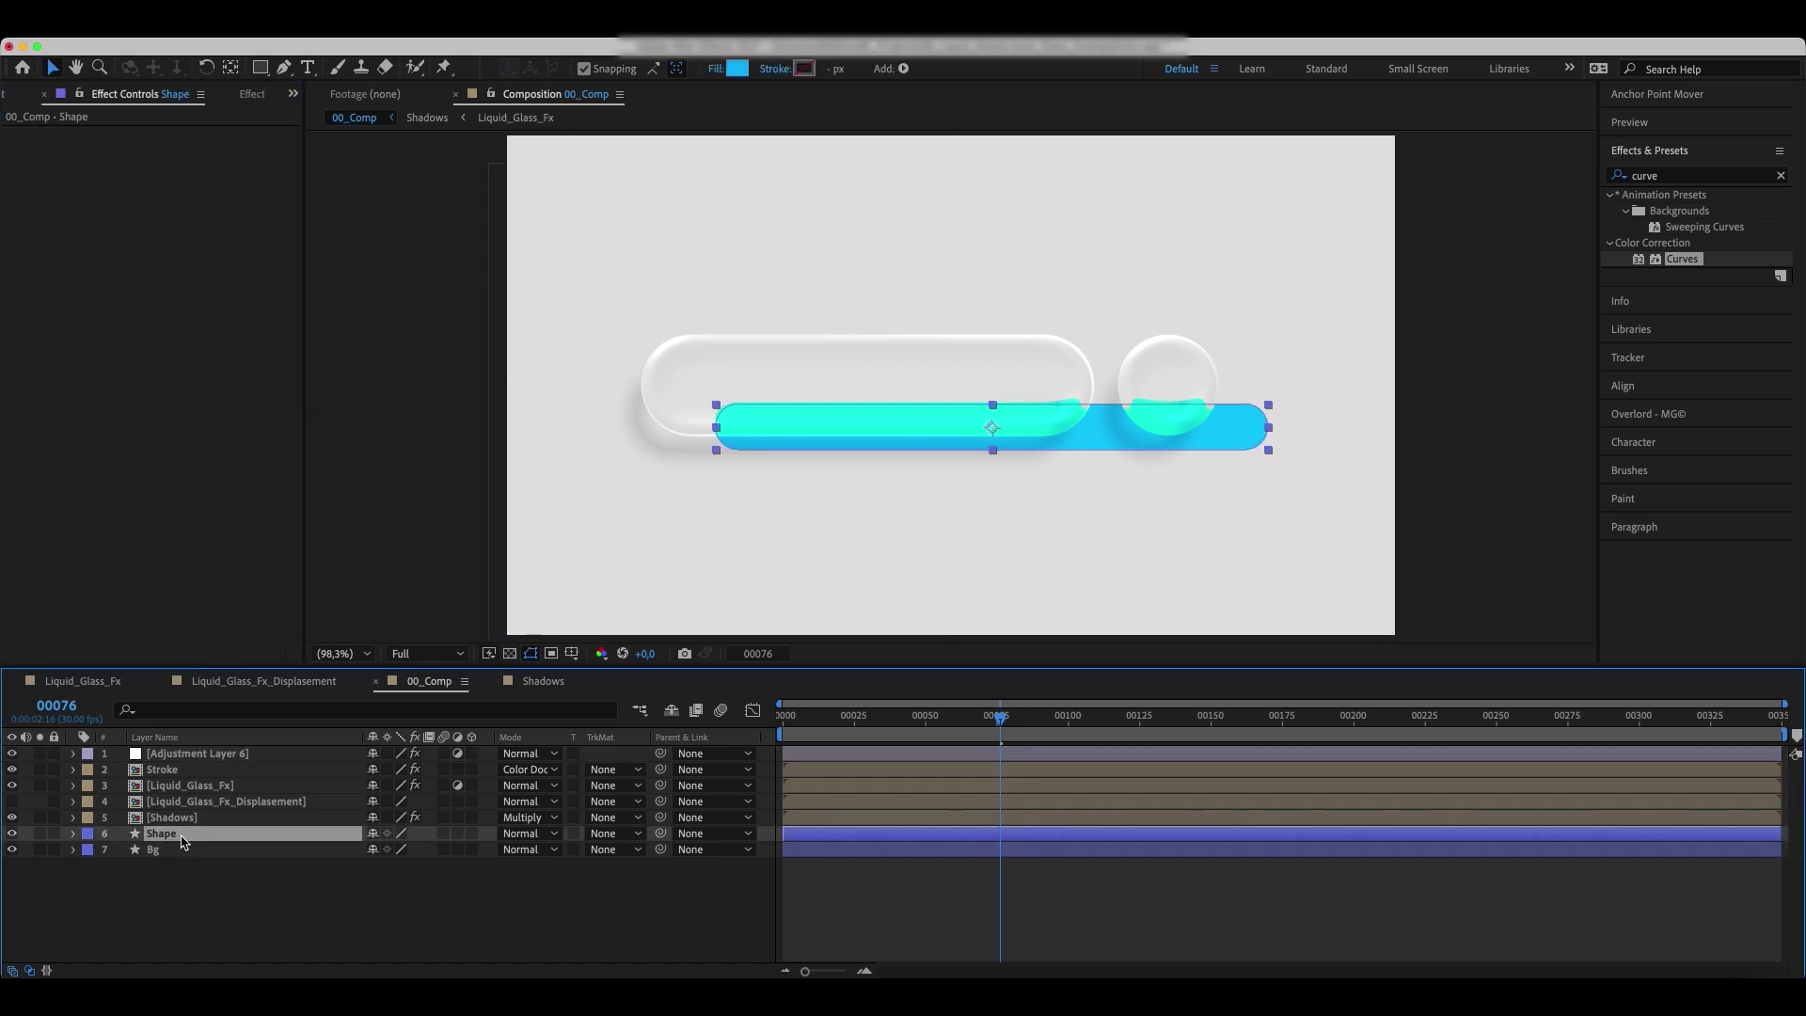
- Apply 4-Color Gradient to the Shape layer and place Points 1–4 evenly along the bar
click(1782, 177)
text(4)
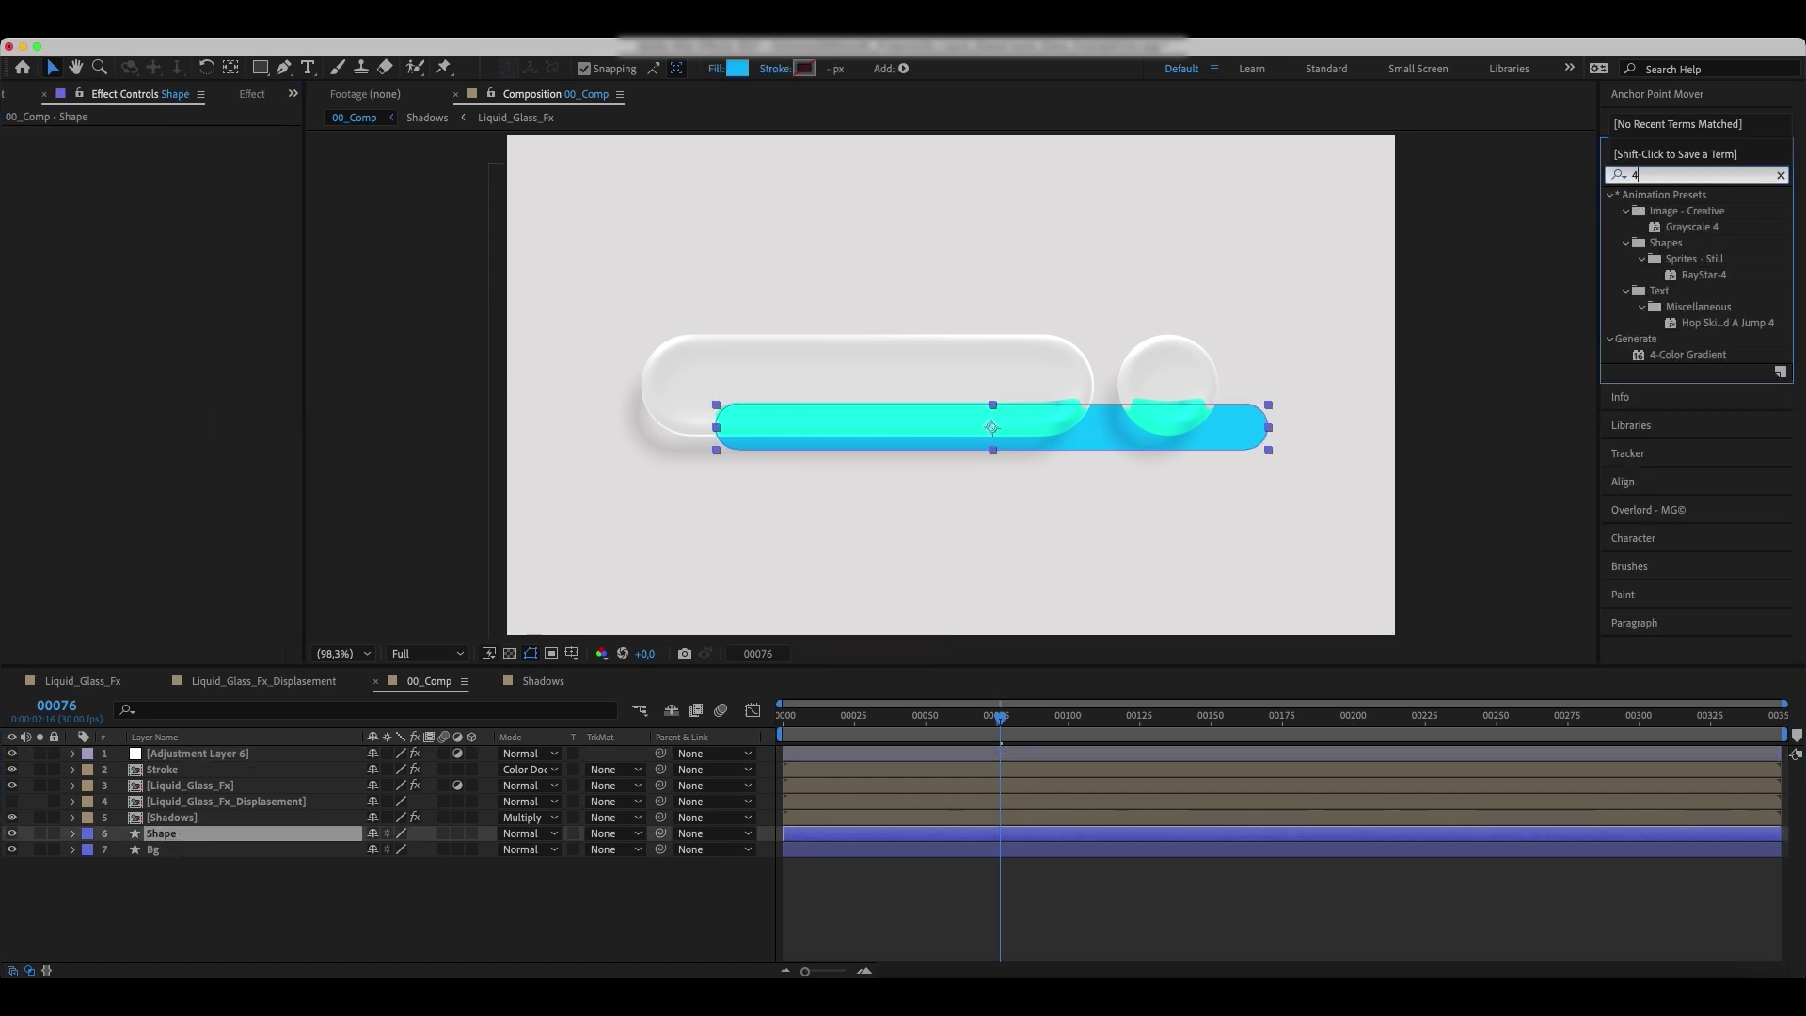
drag(1714, 361, 229, 843)
click(176, 165)
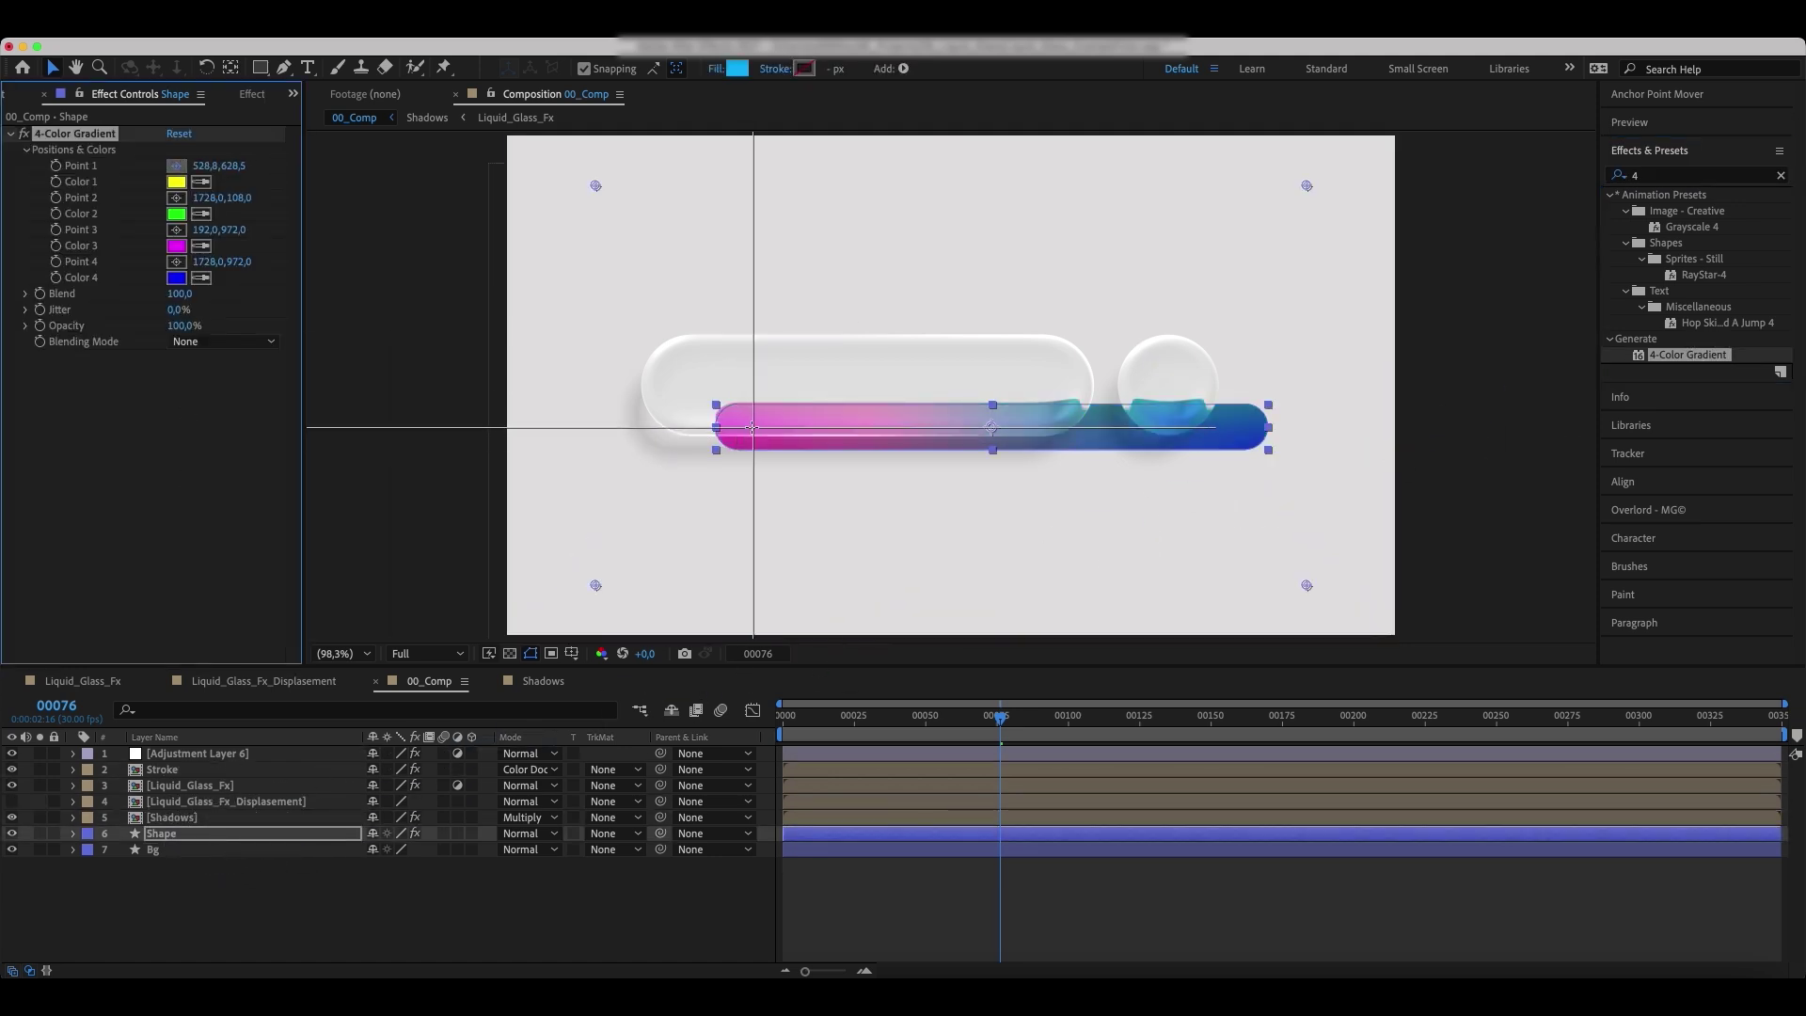
click(744, 426)
click(176, 198)
click(908, 425)
click(176, 229)
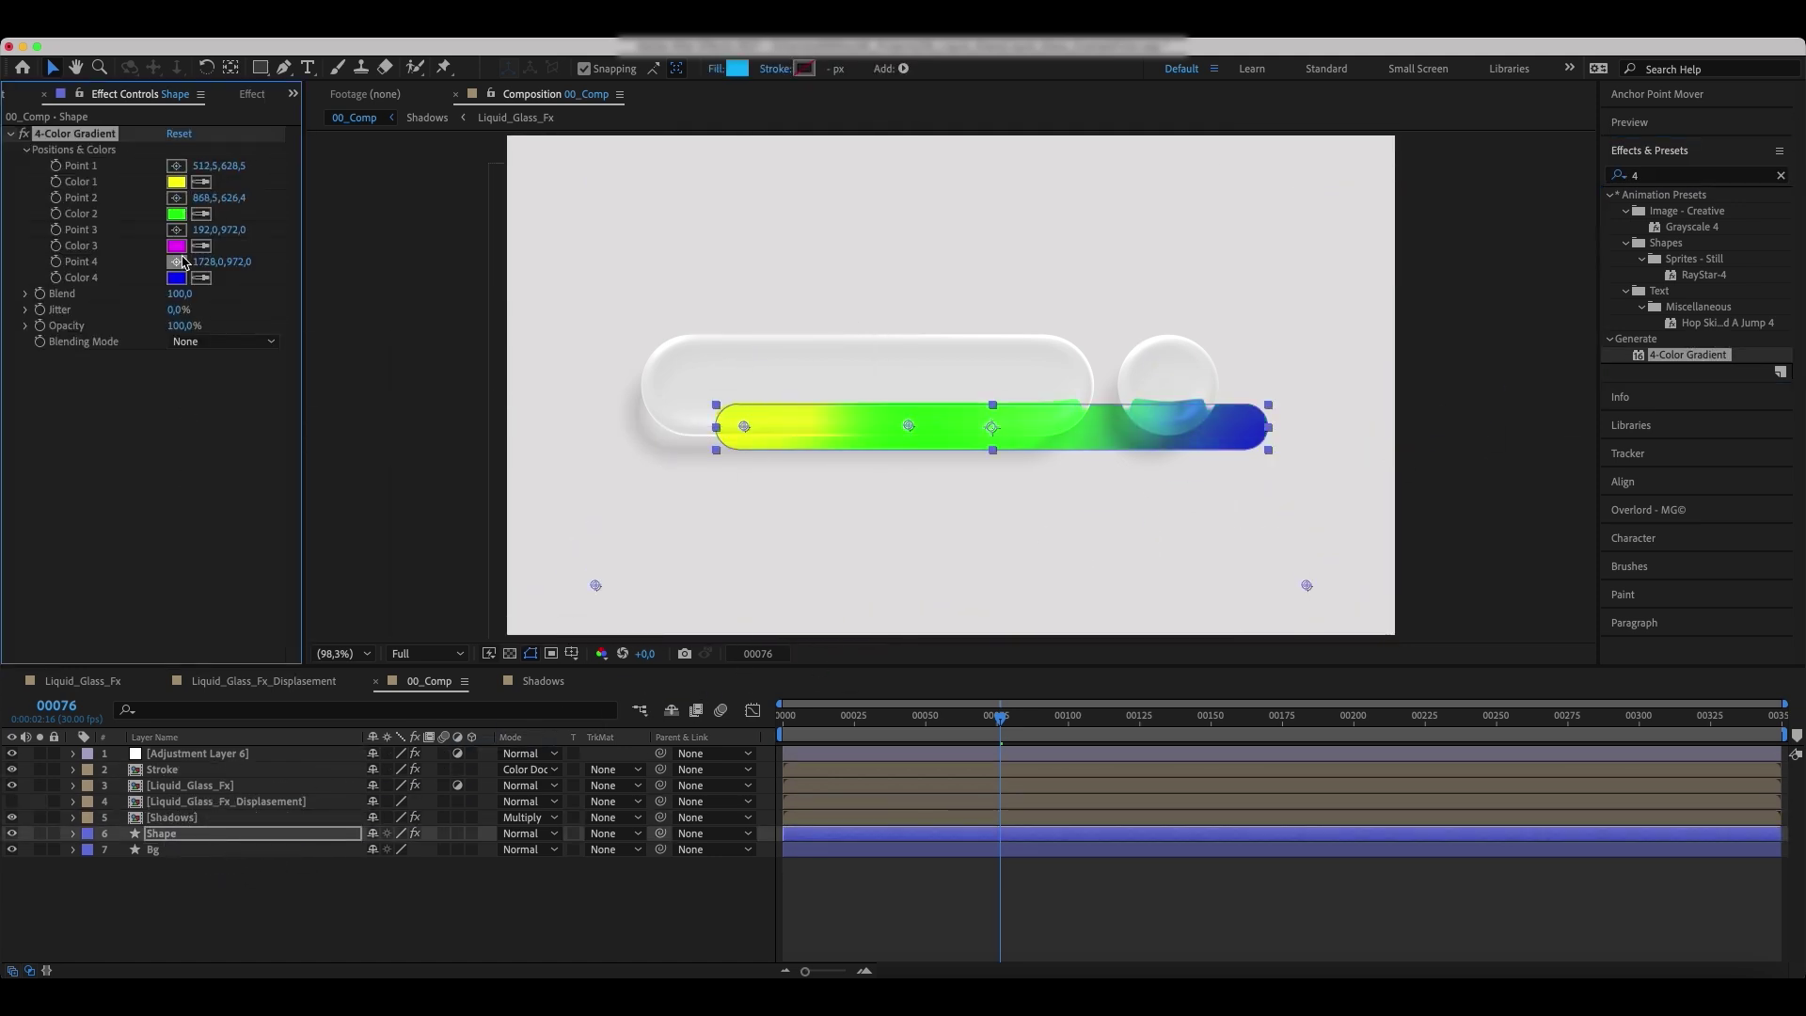
click(1075, 424)
click(176, 261)
click(1241, 425)
- Set the gradient colours to cyan, purple, magenta and orange, then return to the first frame
click(176, 181)
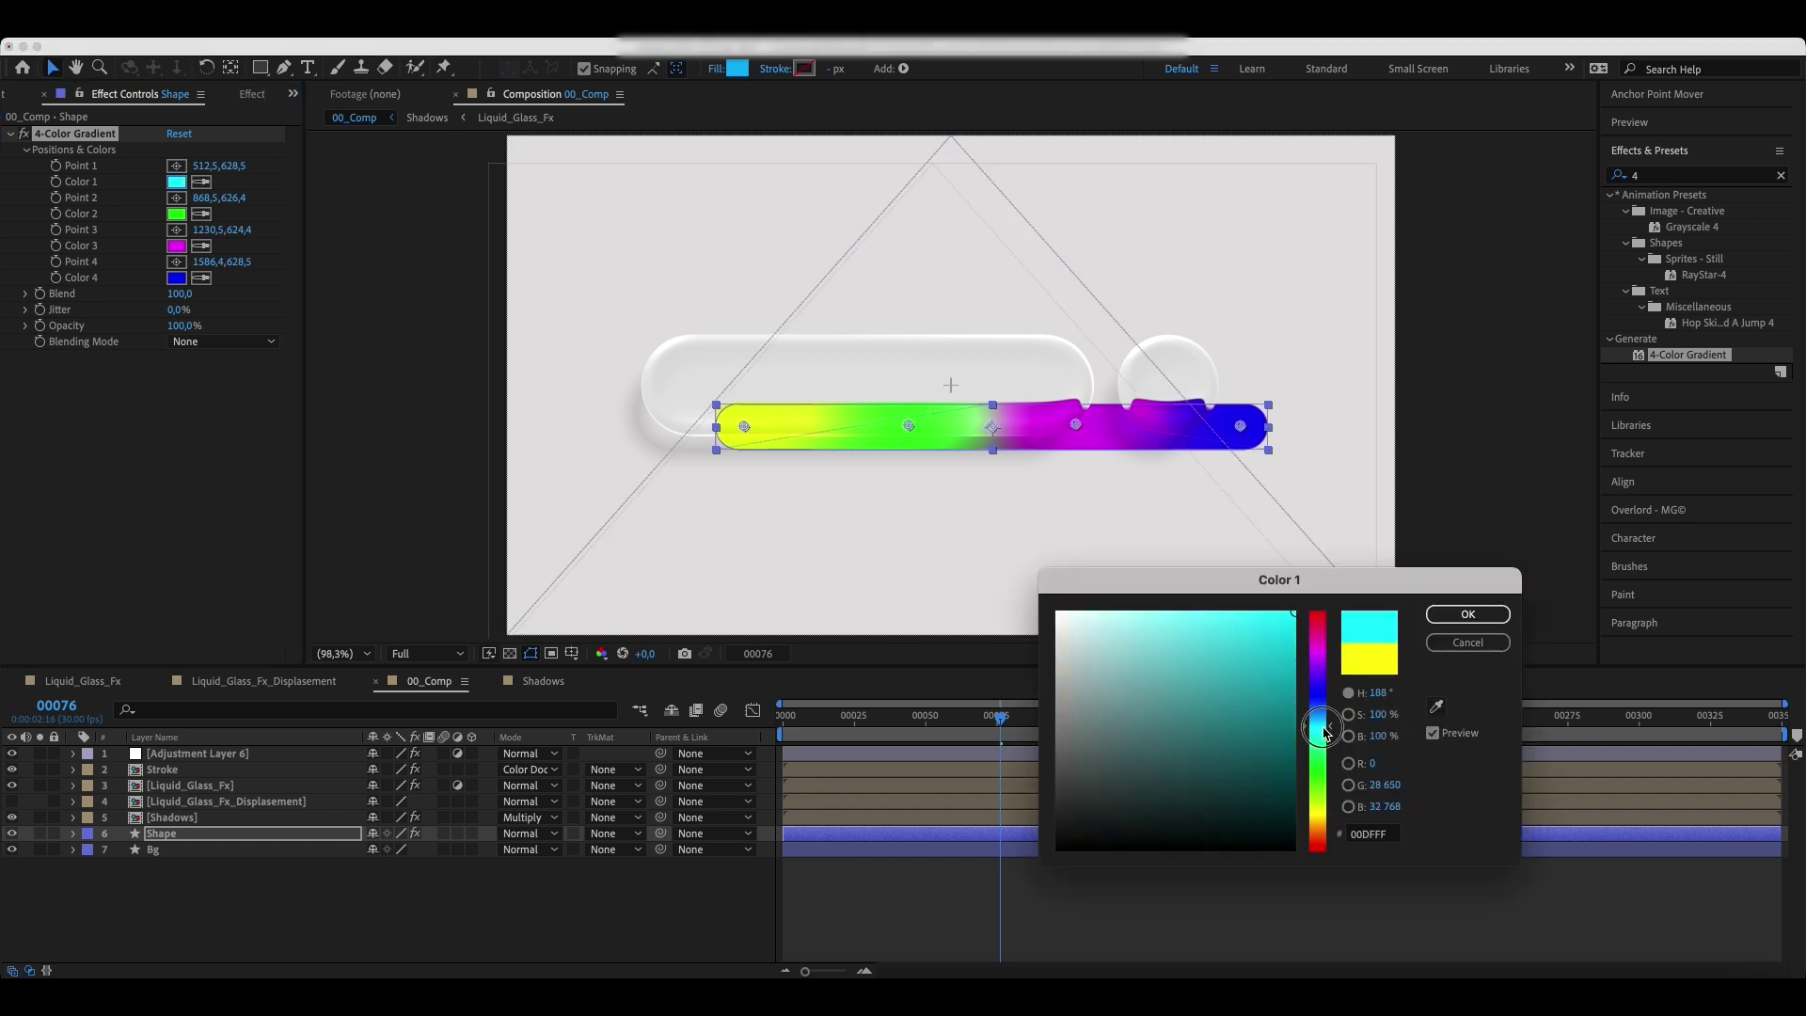
click(1317, 729)
click(1467, 614)
click(176, 214)
click(1318, 668)
click(1468, 613)
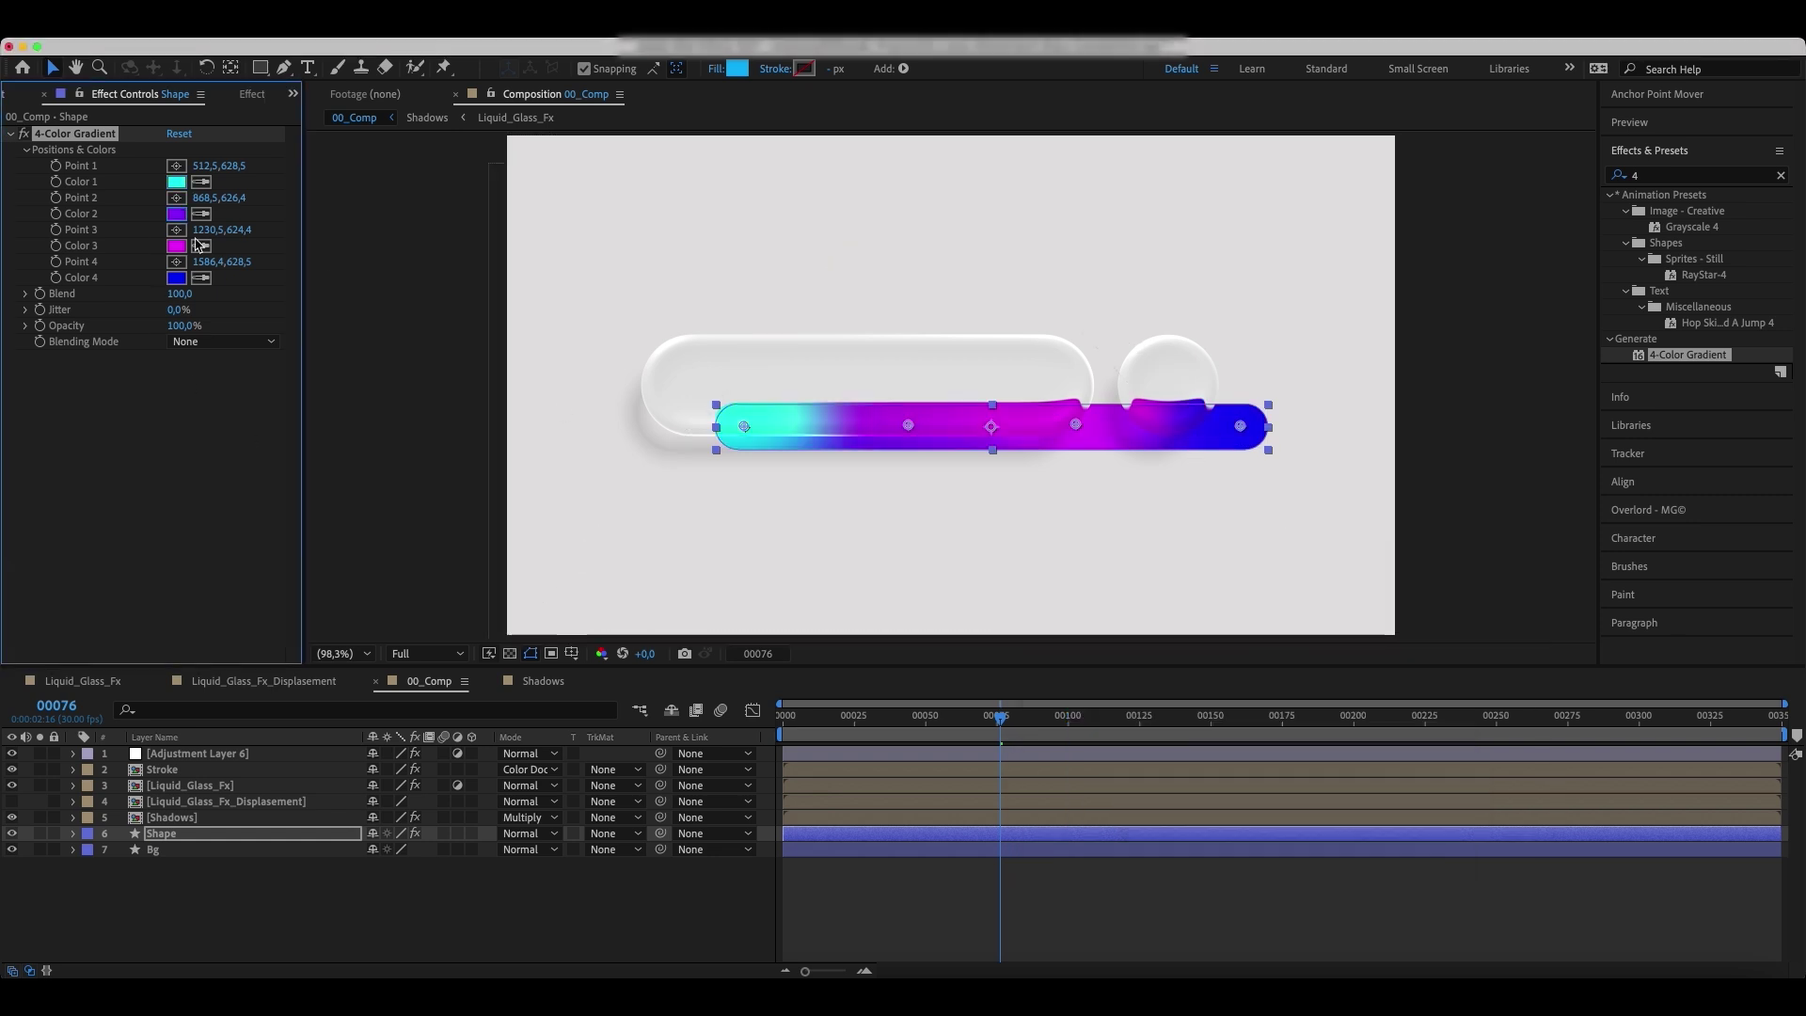
click(176, 245)
click(1323, 647)
click(1467, 613)
click(176, 278)
click(1317, 816)
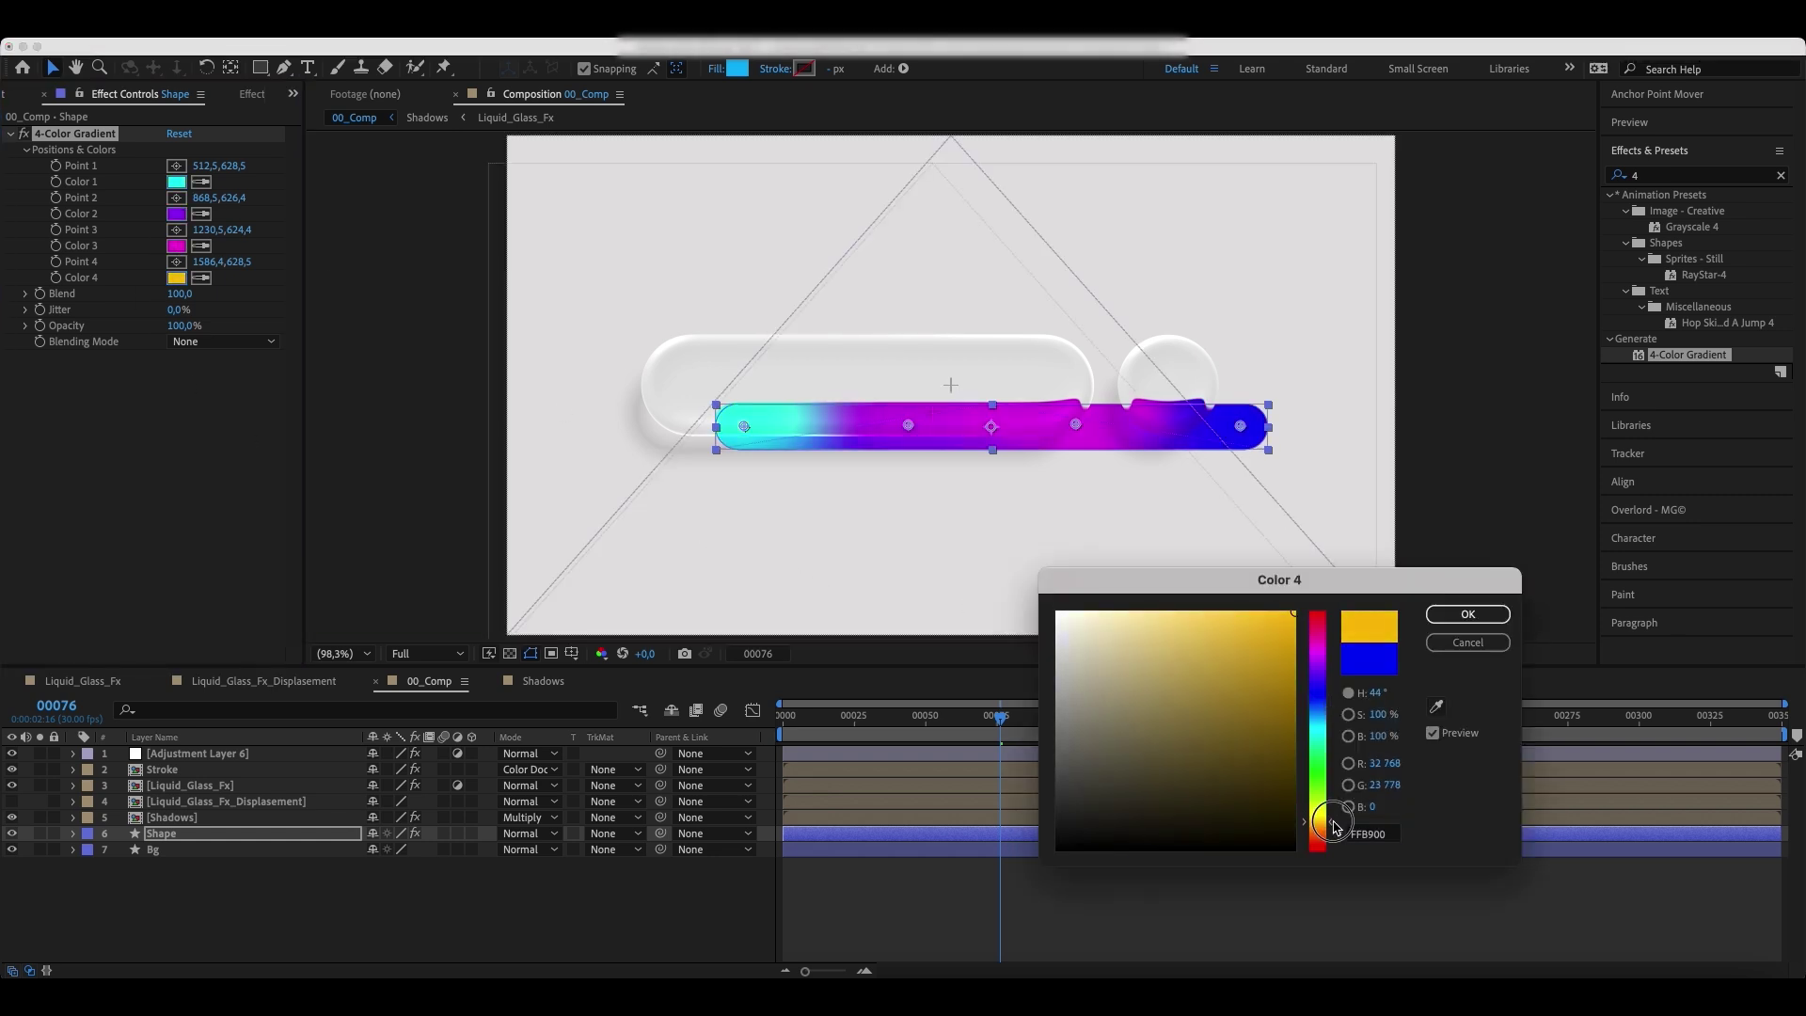
click(1468, 613)
click(1053, 717)
drag(1053, 717, 748, 737)
- Play a preview of 00_Comp showing the glass pill and circle over the gradient bar
key(space)
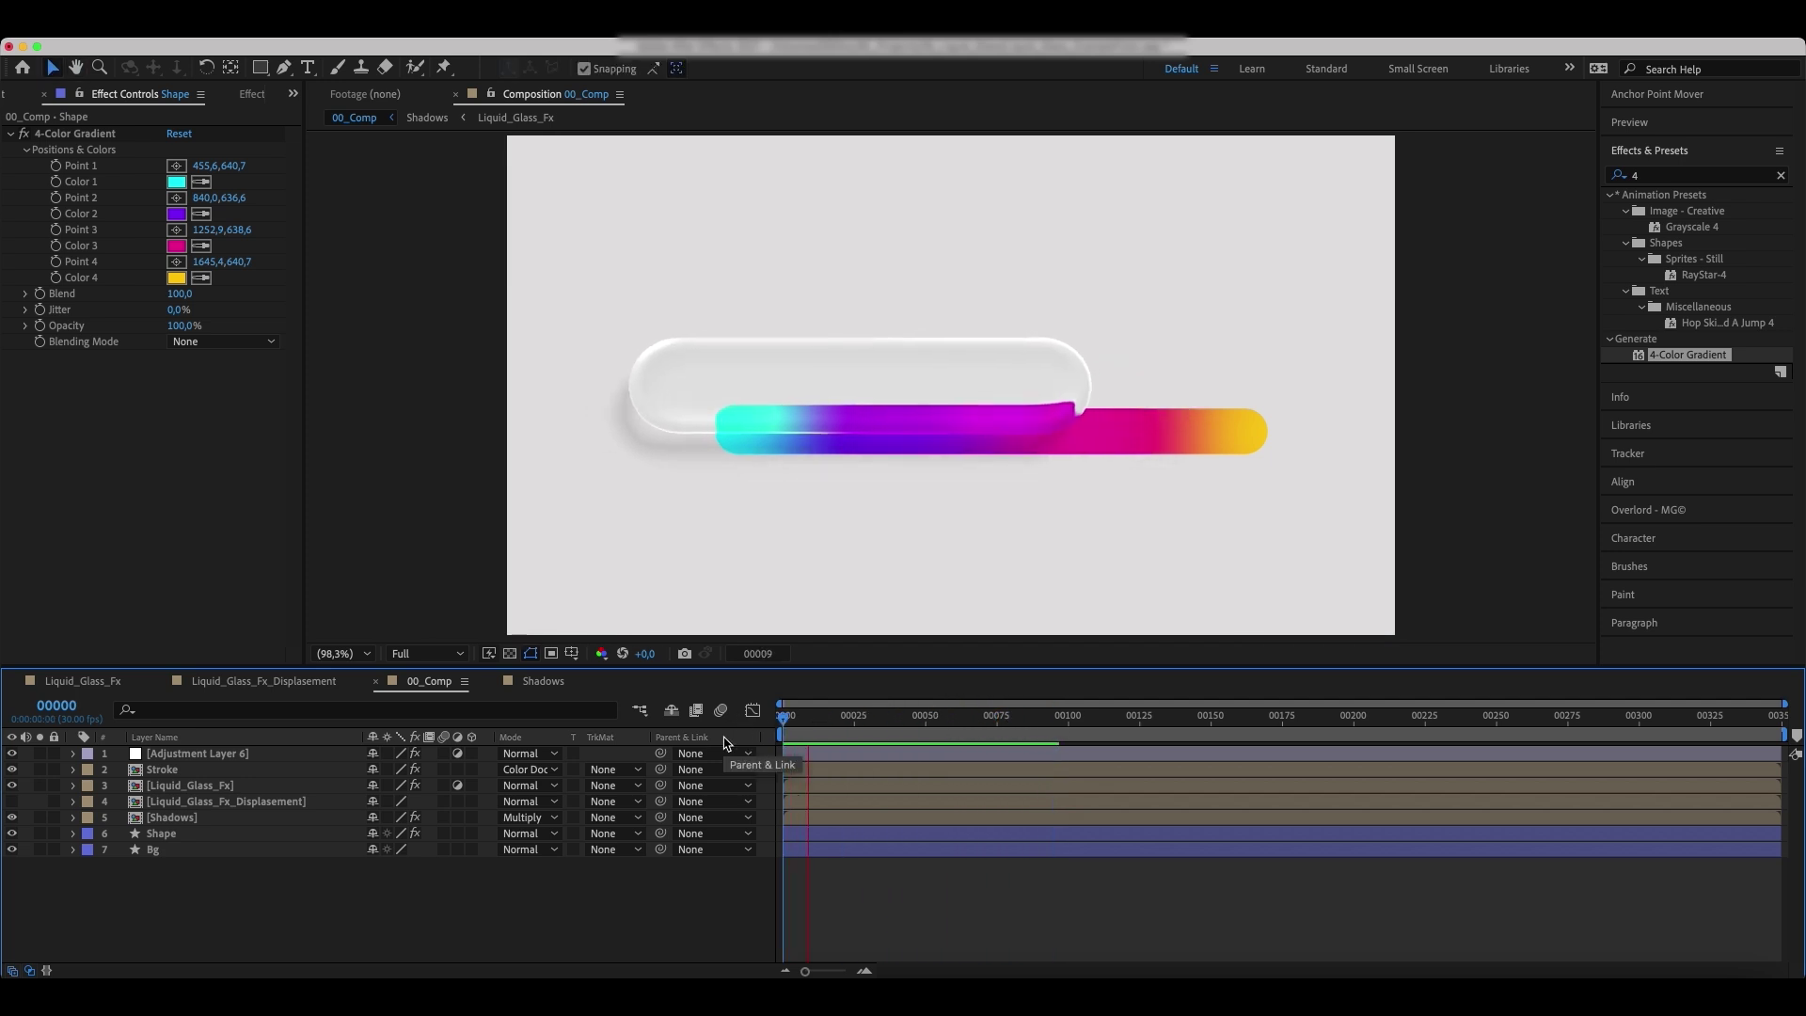